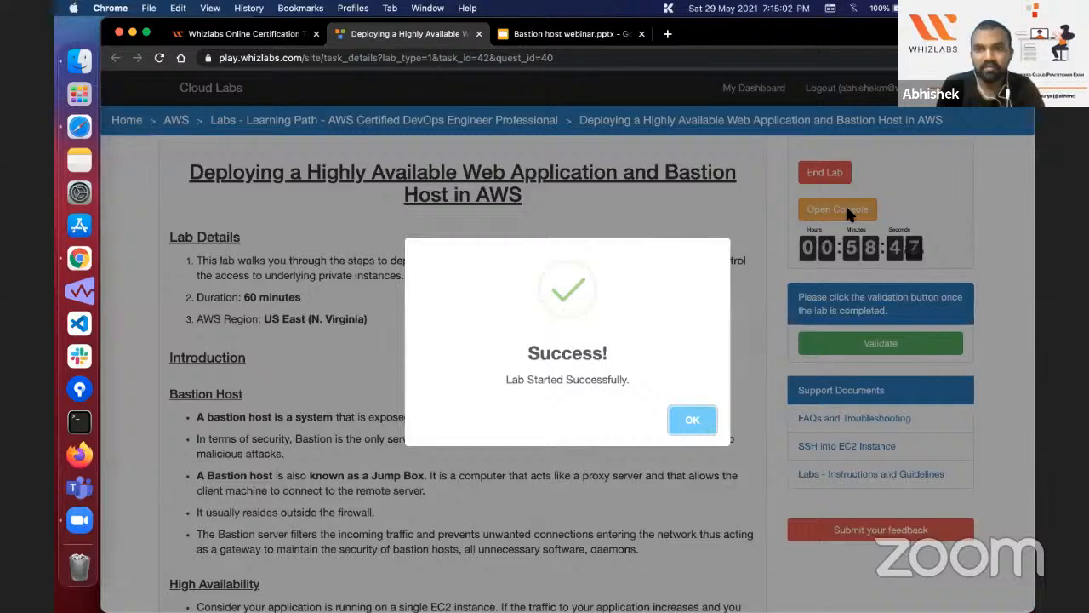
Step: Open the lab's AWS console in a separate tab and return to the lab instructions
{"action": "left_click", "coordinate": [845, 203]}
{"action": "left_click", "coordinate": [845, 203]}
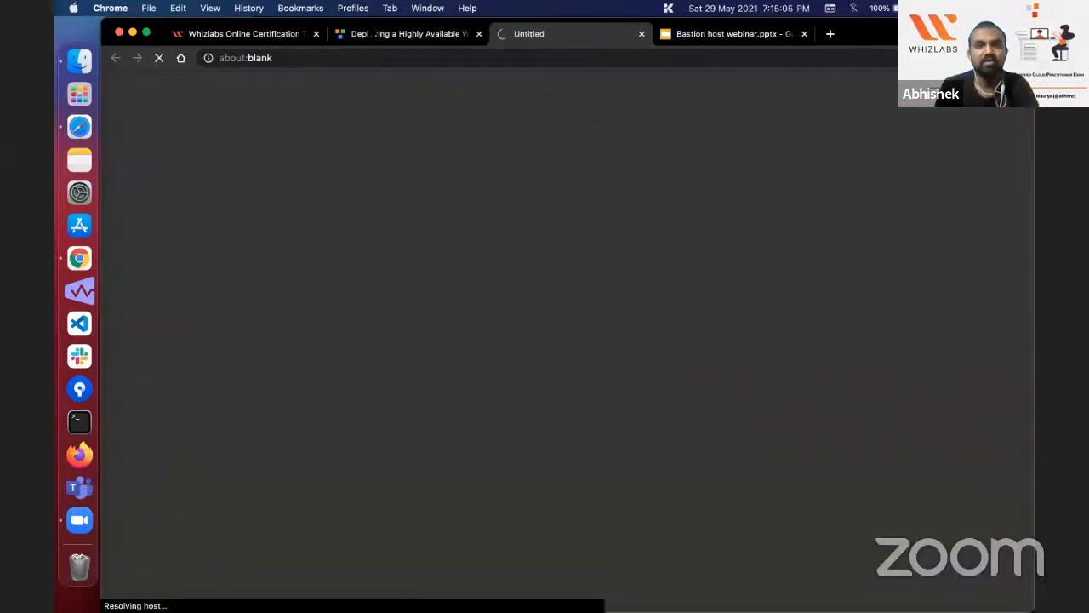
{"action": "left_click", "coordinate": [379, 38]}
Step: Read through the lab details, introduction, task details and architecture diagram, down to the first lab tasks
{"action": "scroll", "coordinate": [396, 305], "scroll_direction": "down", "scroll_amount": 1}
{"action": "scroll", "coordinate": [396, 306], "scroll_direction": "down", "scroll_amount": 1}
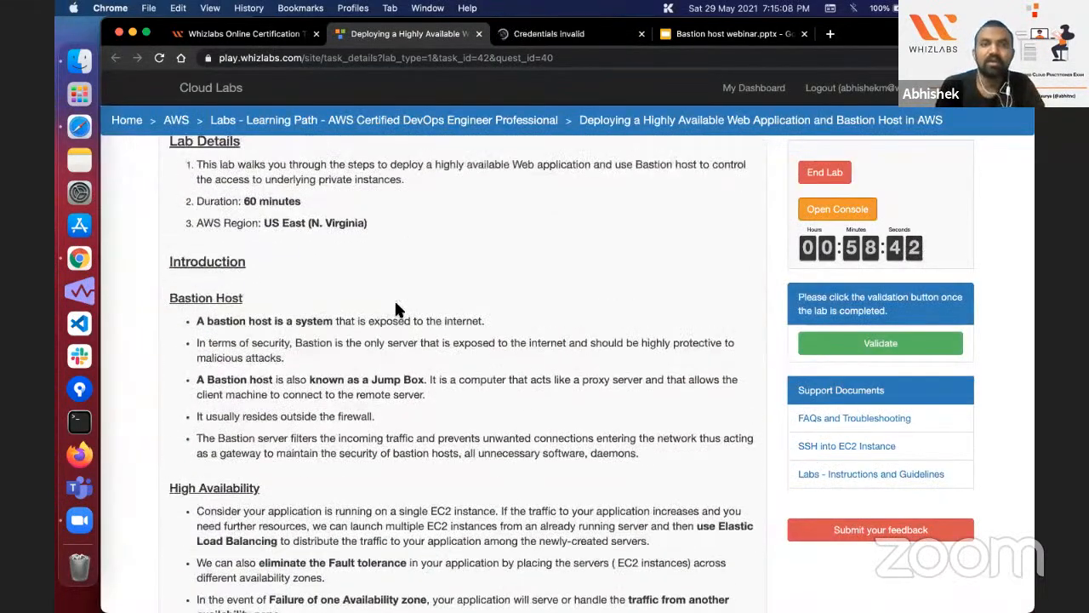
{"action": "scroll", "coordinate": [396, 309], "scroll_direction": "up", "scroll_amount": 2}
{"action": "scroll", "coordinate": [349, 211], "scroll_direction": "down", "scroll_amount": 1}
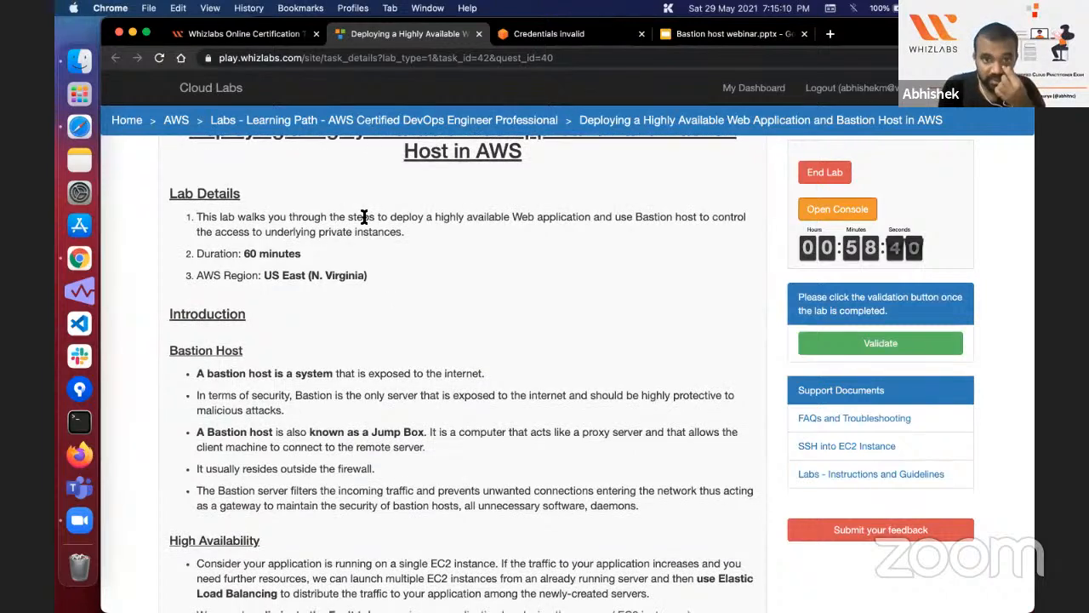
{"action": "double_click", "coordinate": [481, 219]}
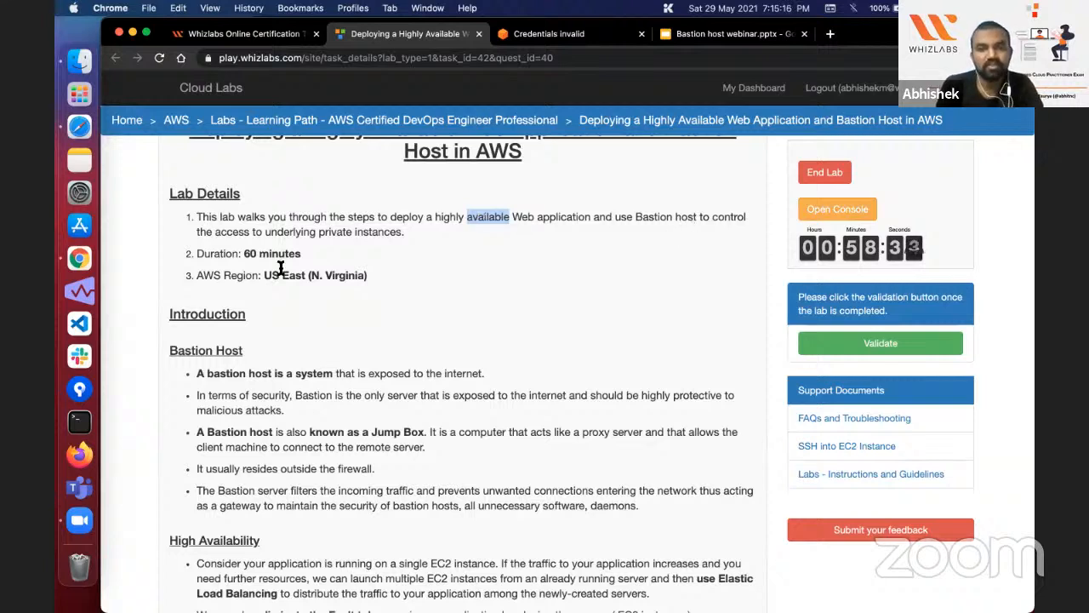
{"action": "double_click", "coordinate": [374, 232]}
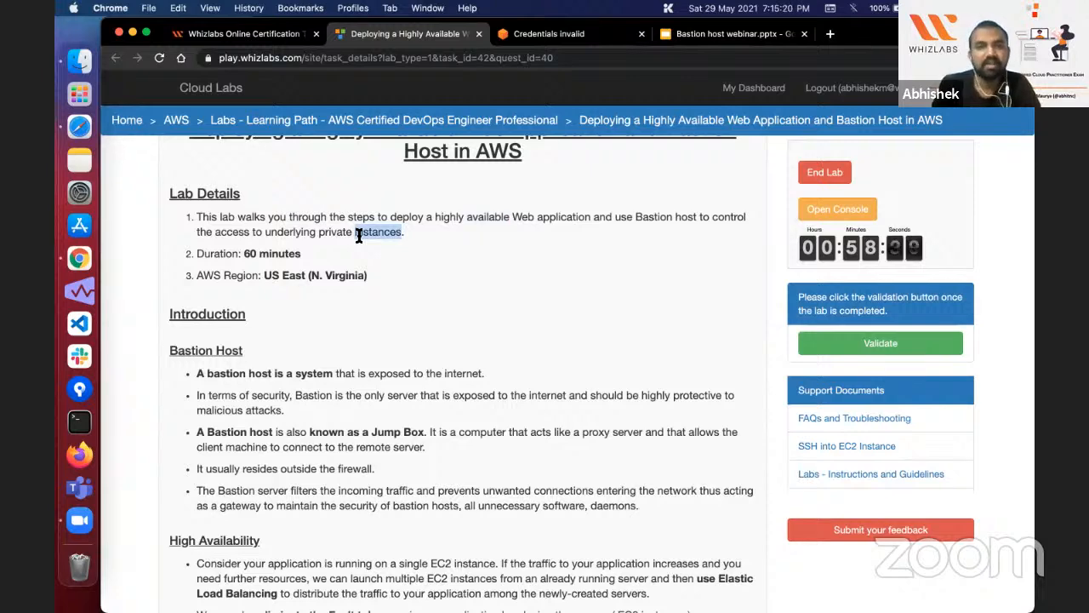
{"action": "scroll", "coordinate": [359, 236], "scroll_direction": "down", "scroll_amount": 5}
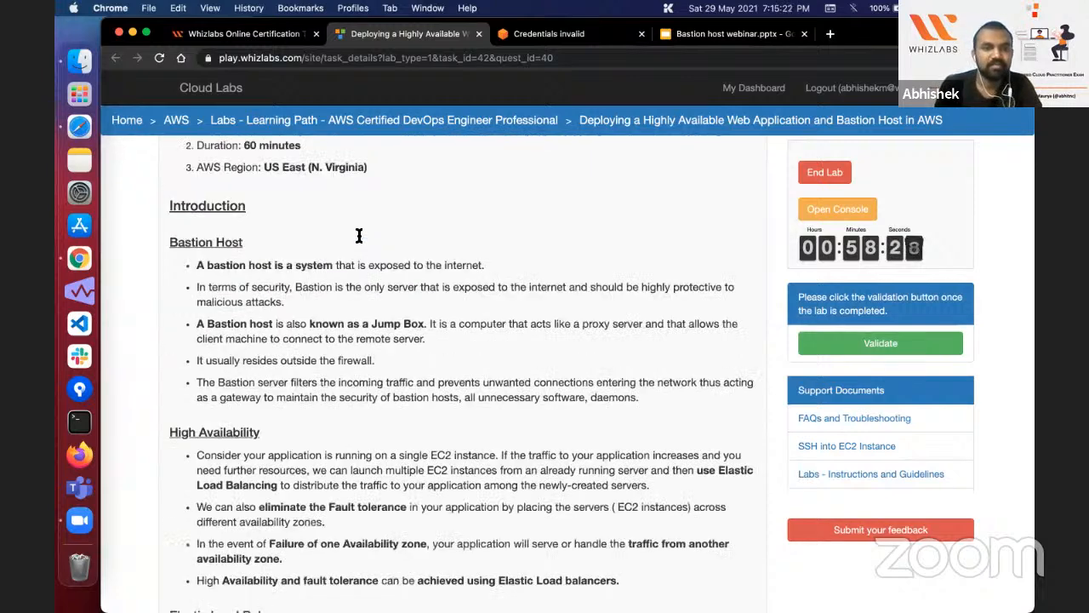
{"action": "scroll", "coordinate": [358, 236], "scroll_direction": "up", "scroll_amount": 2}
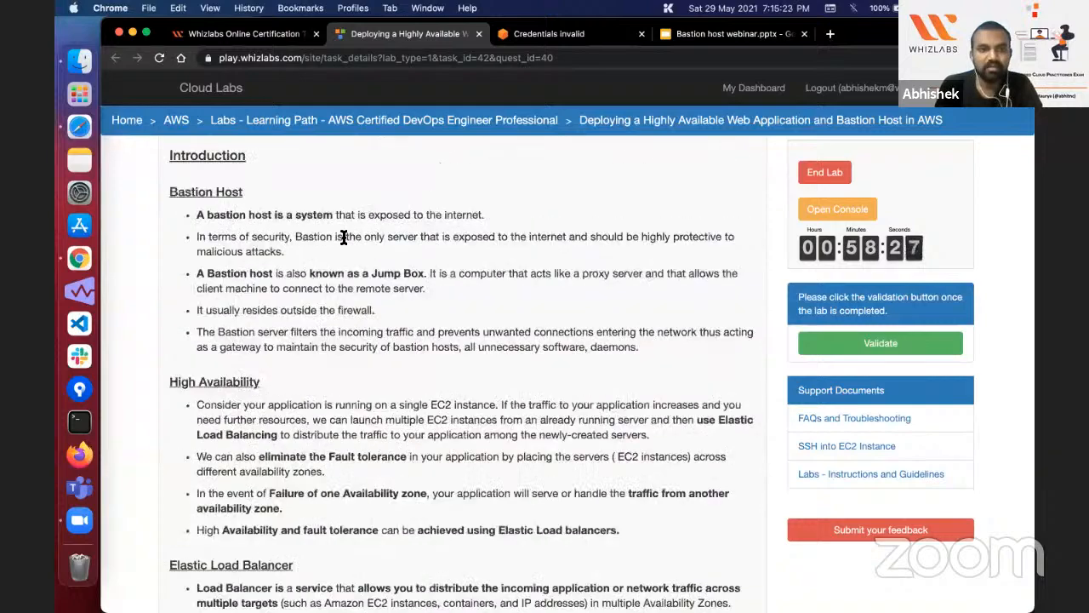
{"action": "scroll", "coordinate": [343, 238], "scroll_direction": "down", "scroll_amount": 10}
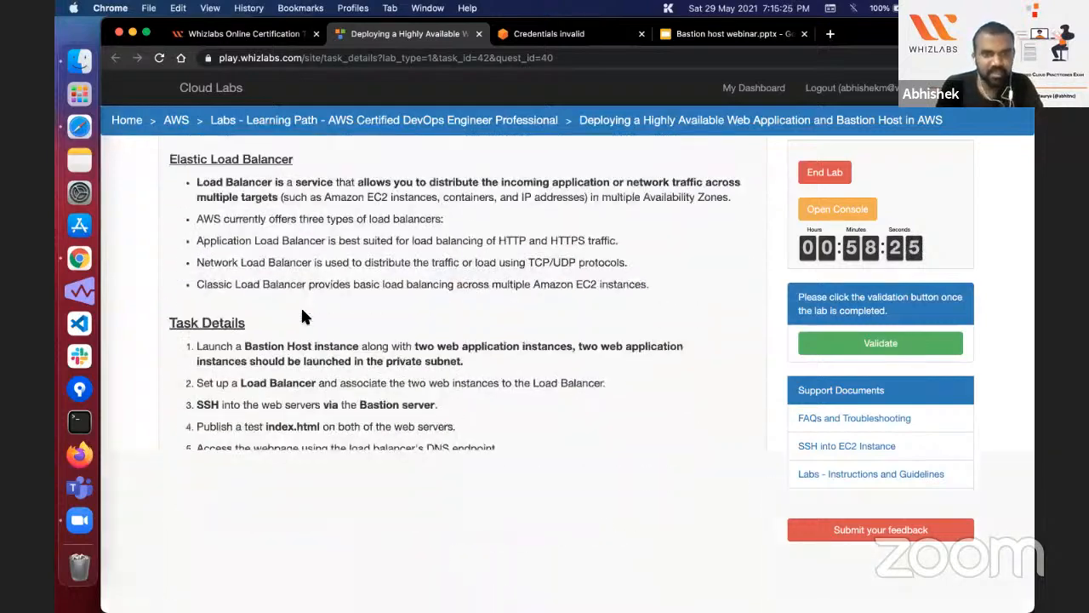
{"action": "scroll", "coordinate": [302, 315], "scroll_direction": "down", "scroll_amount": 2}
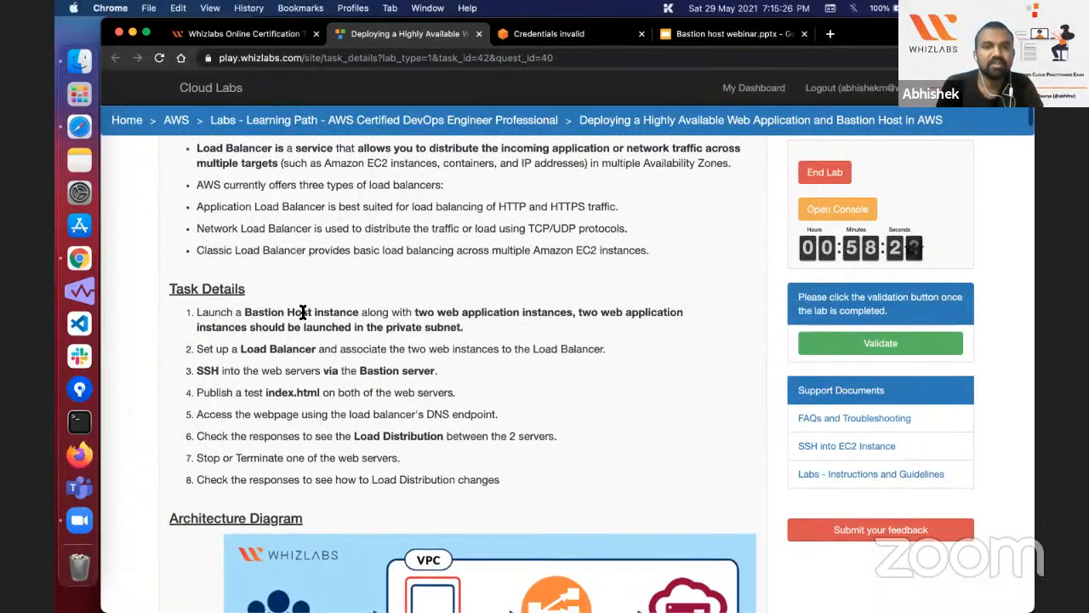
{"action": "triple_click", "coordinate": [302, 312]}
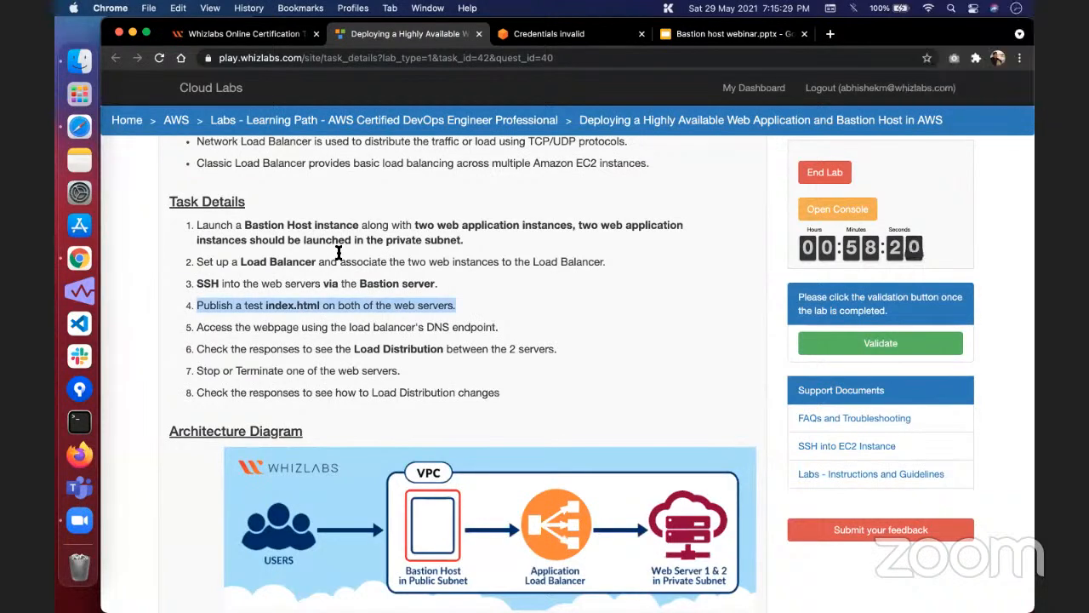
{"action": "left_click", "coordinate": [339, 253]}
{"action": "scroll", "coordinate": [345, 342], "scroll_direction": "down", "scroll_amount": 15}
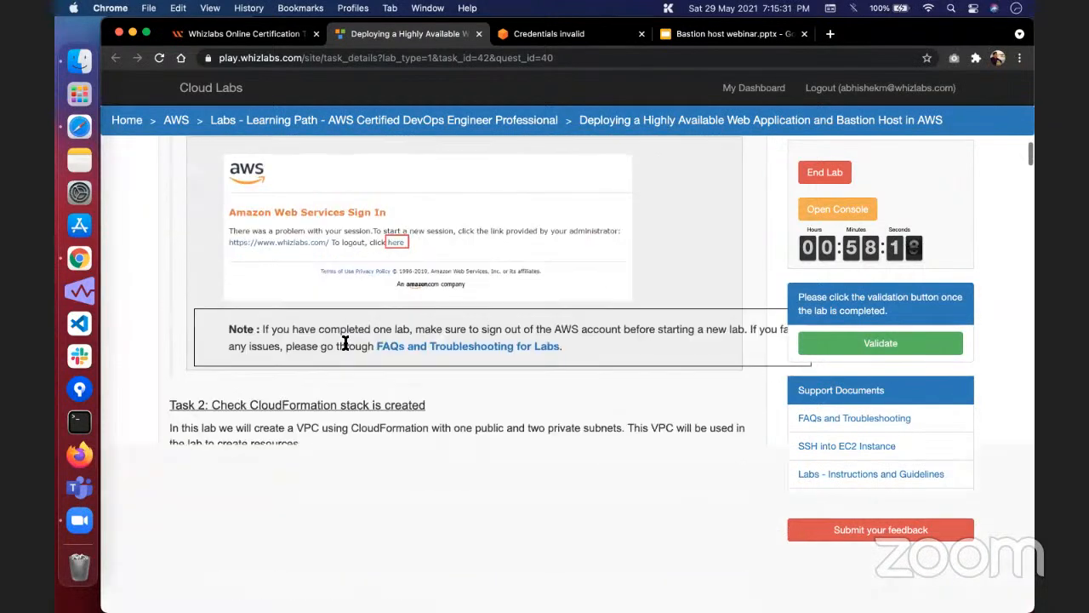
{"action": "scroll", "coordinate": [345, 343], "scroll_direction": "up", "scroll_amount": 5}
Step: Log out of the old AWS session on the sign-in page, close that page and reopen the lab's AWS console
{"action": "left_click", "coordinate": [842, 206]}
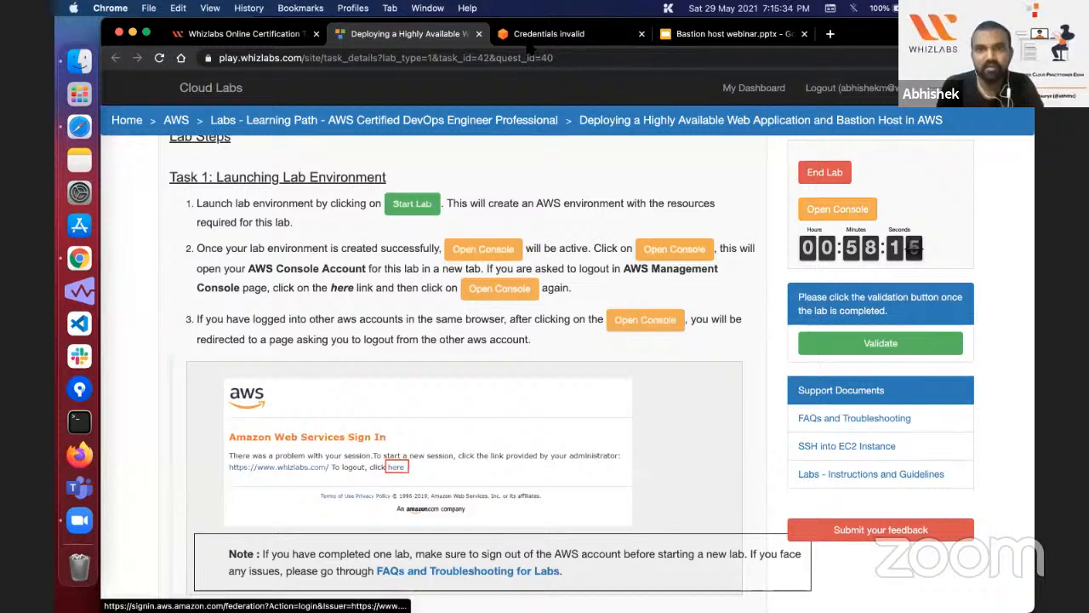
{"action": "left_click", "coordinate": [528, 38]}
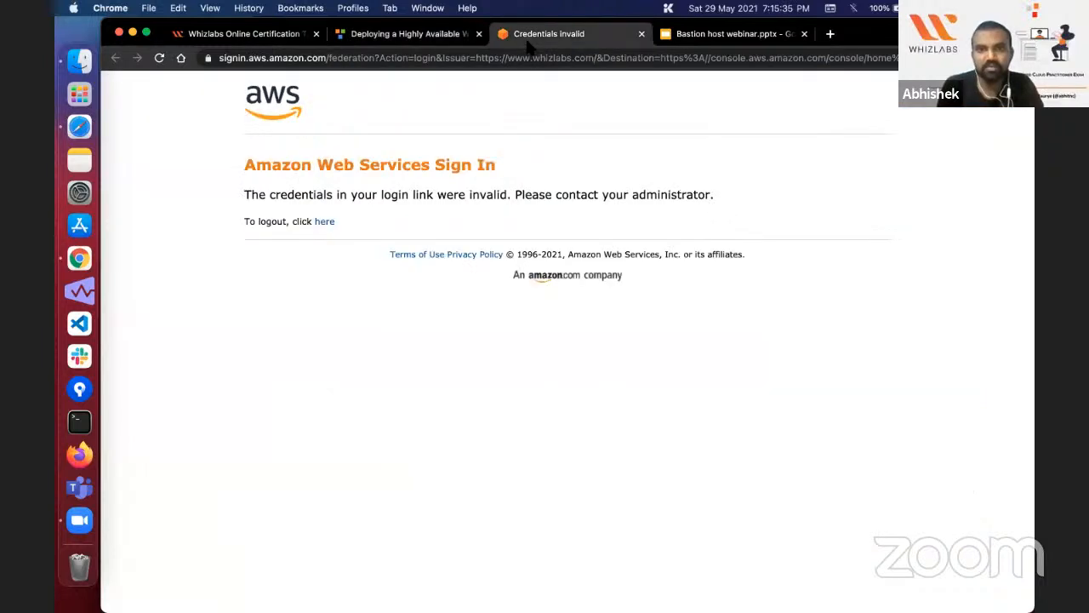
{"action": "triple_click", "coordinate": [531, 189]}
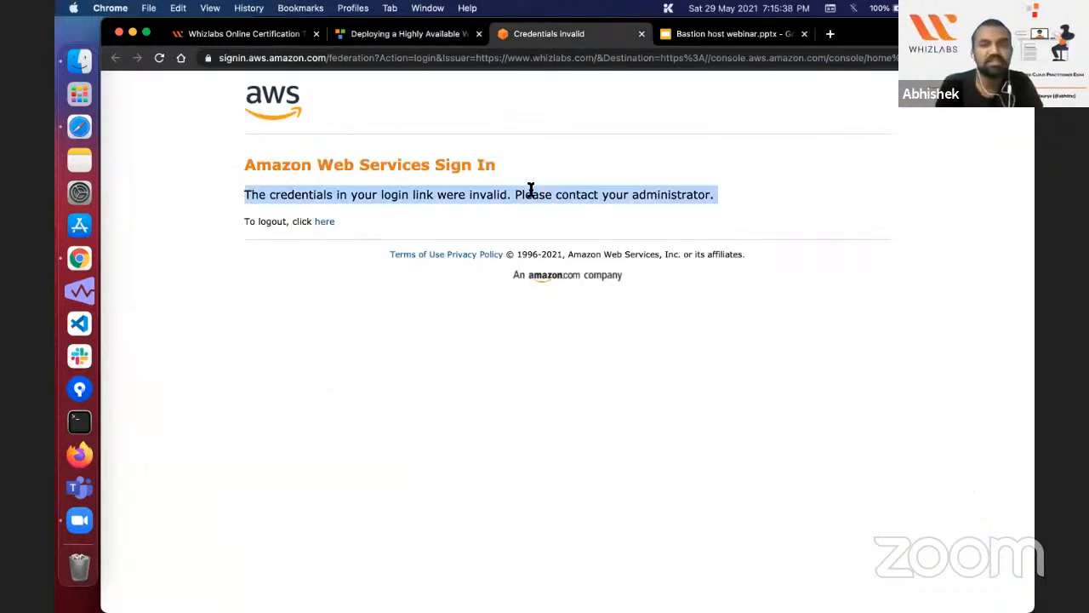
{"action": "left_click", "coordinate": [326, 223]}
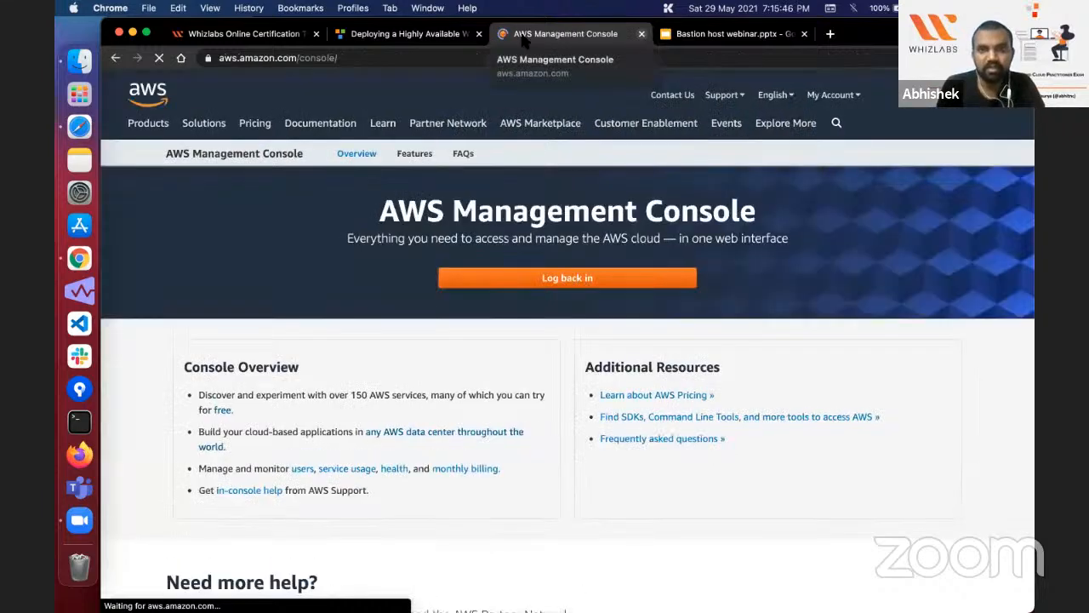
{"action": "key", "text": "super+w"}
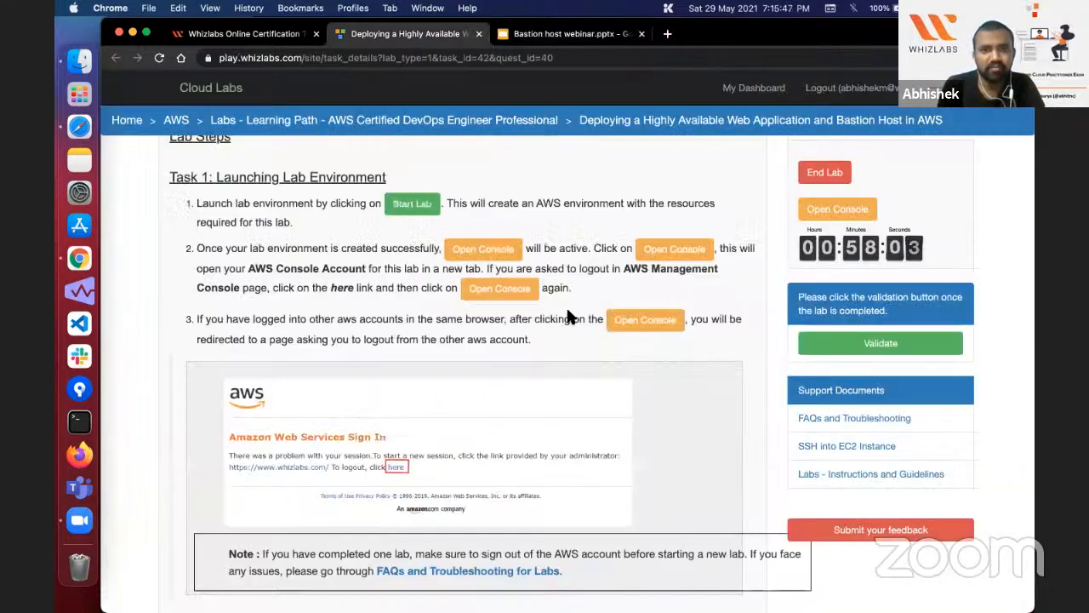
{"action": "left_click", "coordinate": [838, 209]}
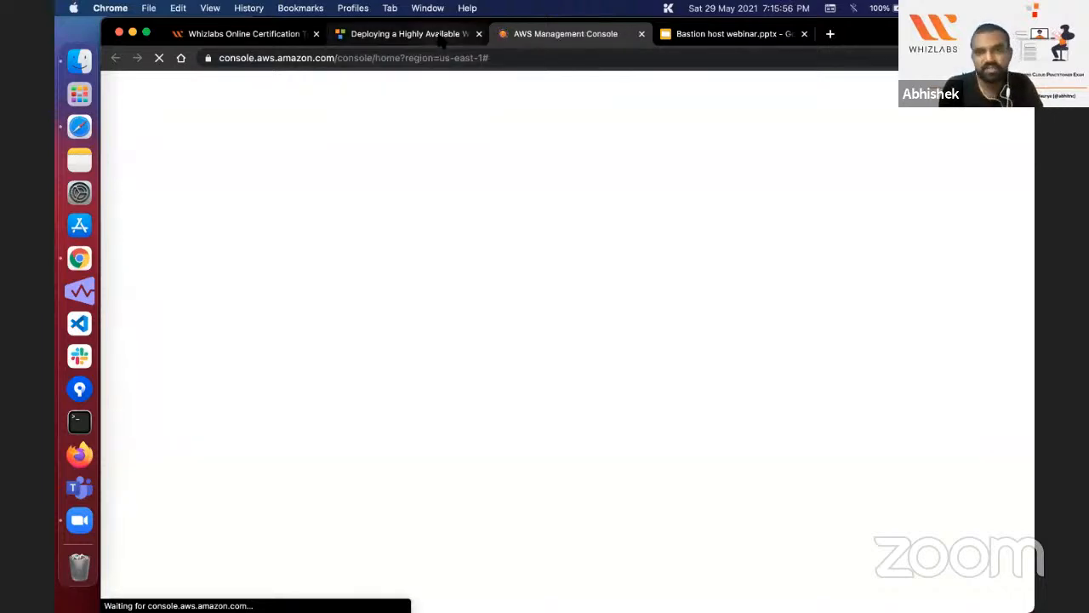
Step: Check the Task 2 instructions in the lab guide and open the CloudFormation service in the AWS console
{"action": "key", "text": "ctrl+shift+Tab"}
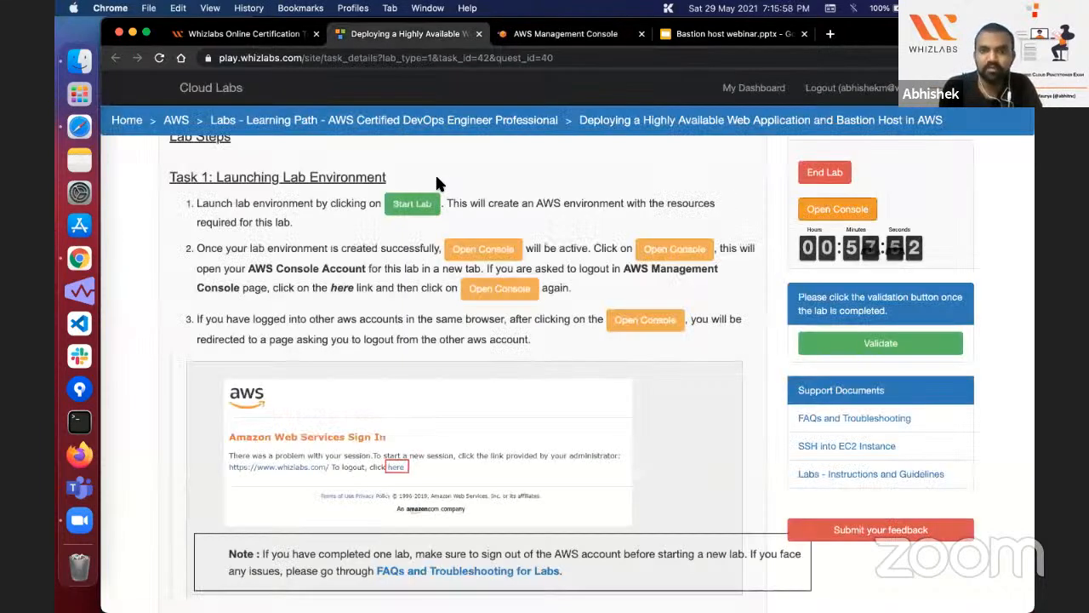
{"action": "scroll", "coordinate": [419, 326], "scroll_direction": "down", "scroll_amount": 5}
{"action": "scroll", "coordinate": [419, 326], "scroll_direction": "down", "scroll_amount": 2}
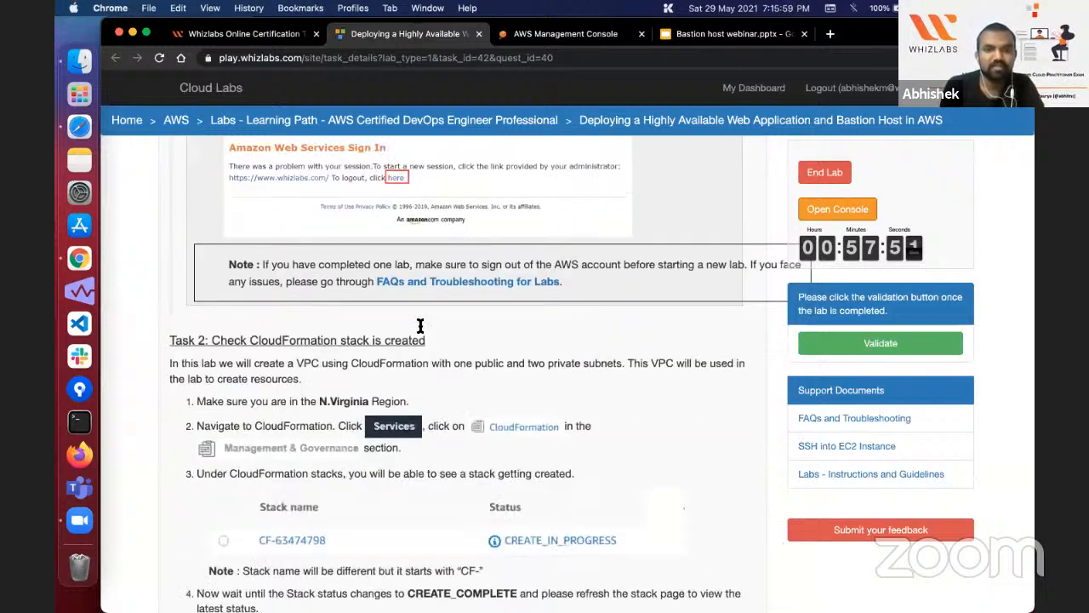
{"action": "scroll", "coordinate": [421, 328], "scroll_direction": "down", "scroll_amount": 2}
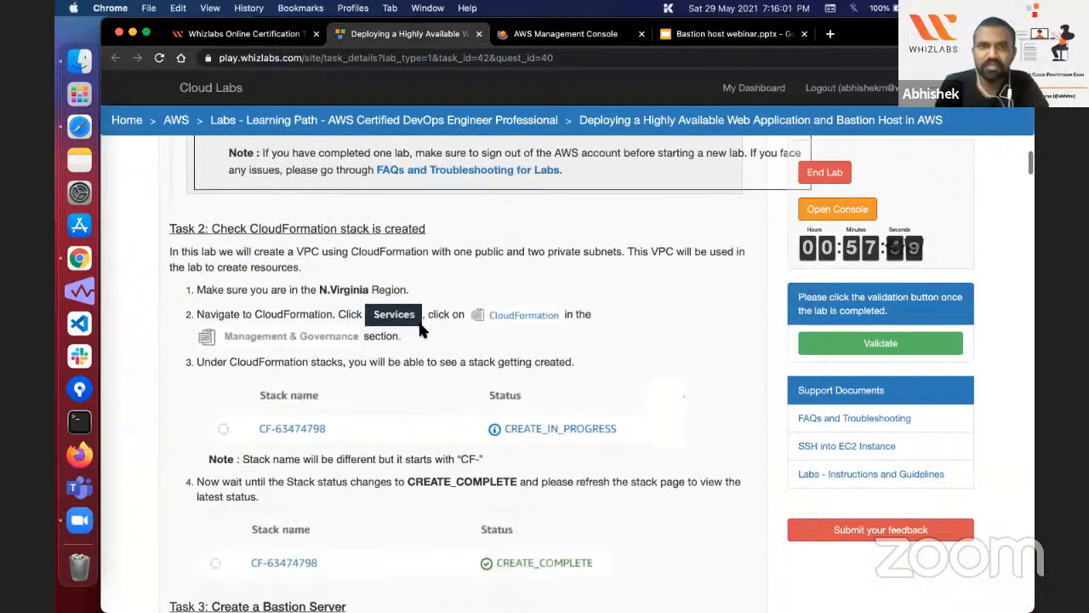
{"action": "scroll", "coordinate": [418, 322], "scroll_direction": "down", "scroll_amount": 1}
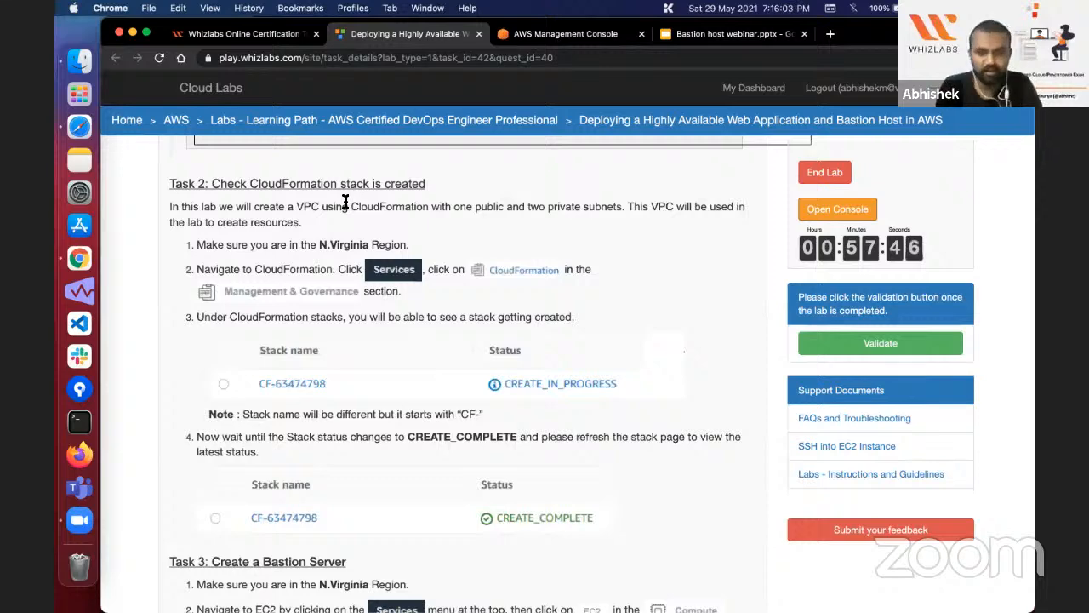
{"action": "left_click", "coordinate": [577, 34]}
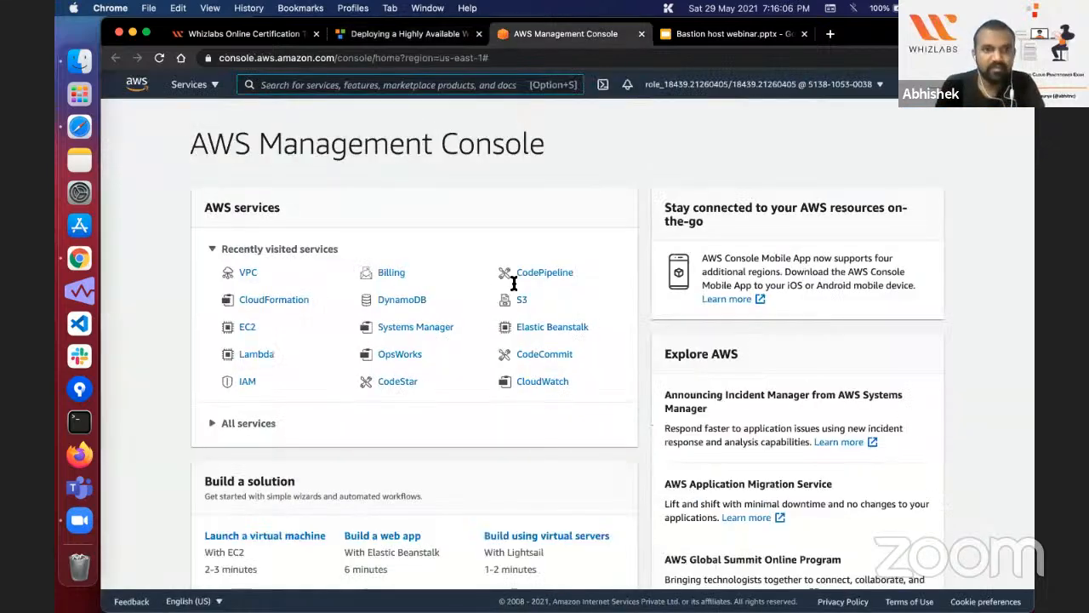
{"action": "left_click", "coordinate": [274, 300]}
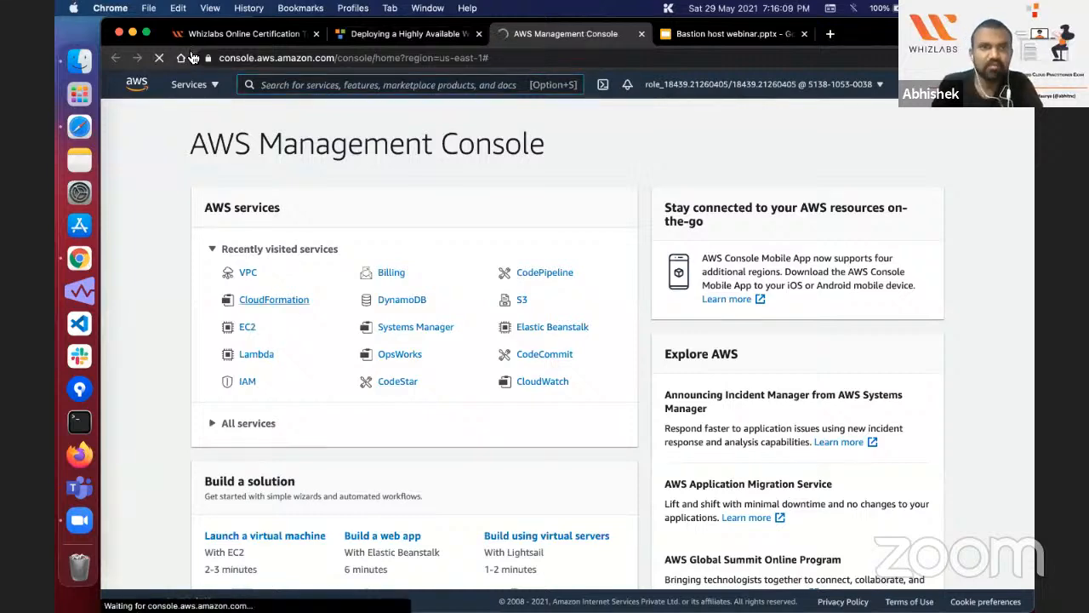
{"action": "left_click", "coordinate": [191, 86]}
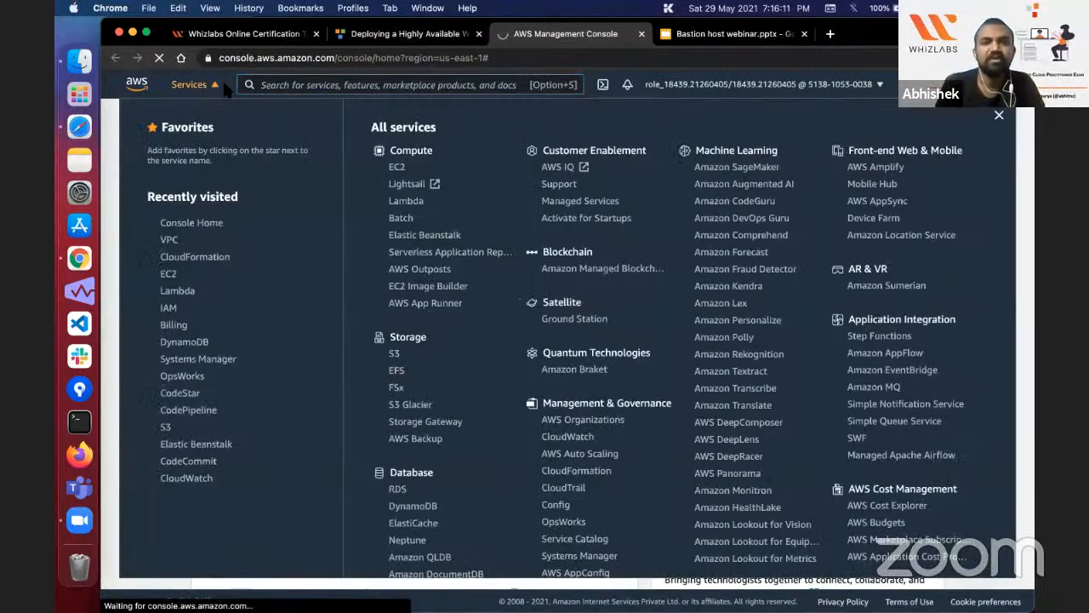
{"action": "scroll", "coordinate": [579, 360], "scroll_direction": "down", "scroll_amount": 3}
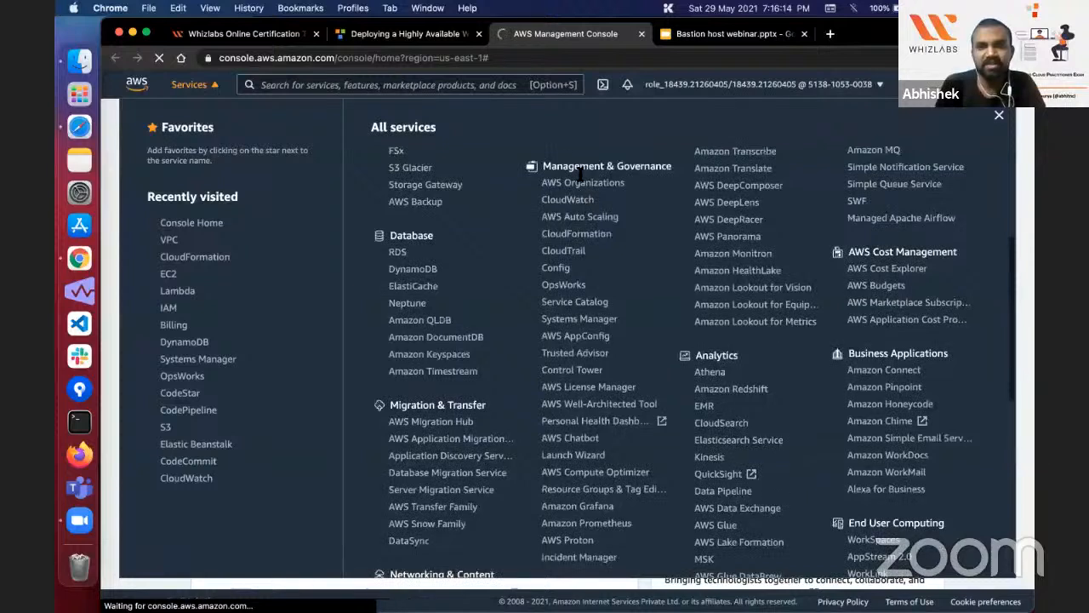
{"action": "left_click", "coordinate": [582, 237]}
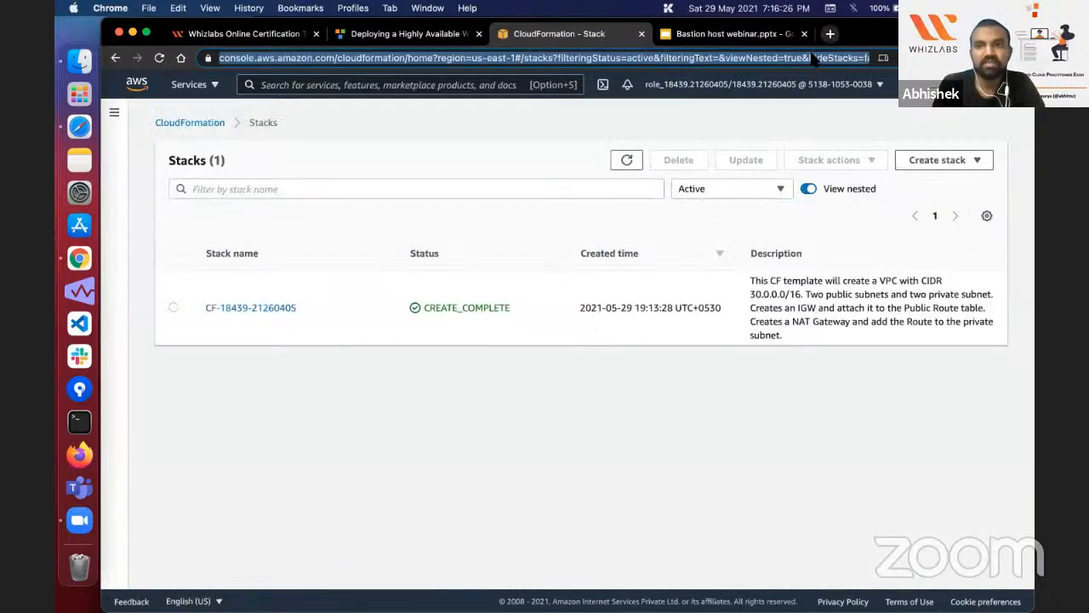
Step: Check the lab stack's created time, open the stack and read its description
{"action": "triple_click", "coordinate": [646, 307]}
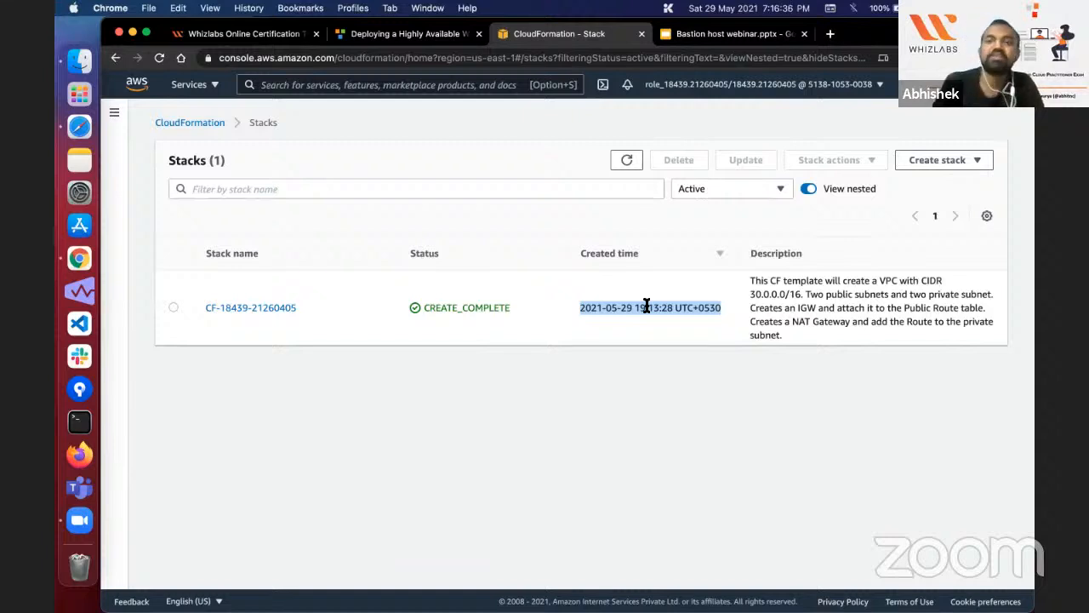
{"action": "left_click", "coordinate": [263, 312]}
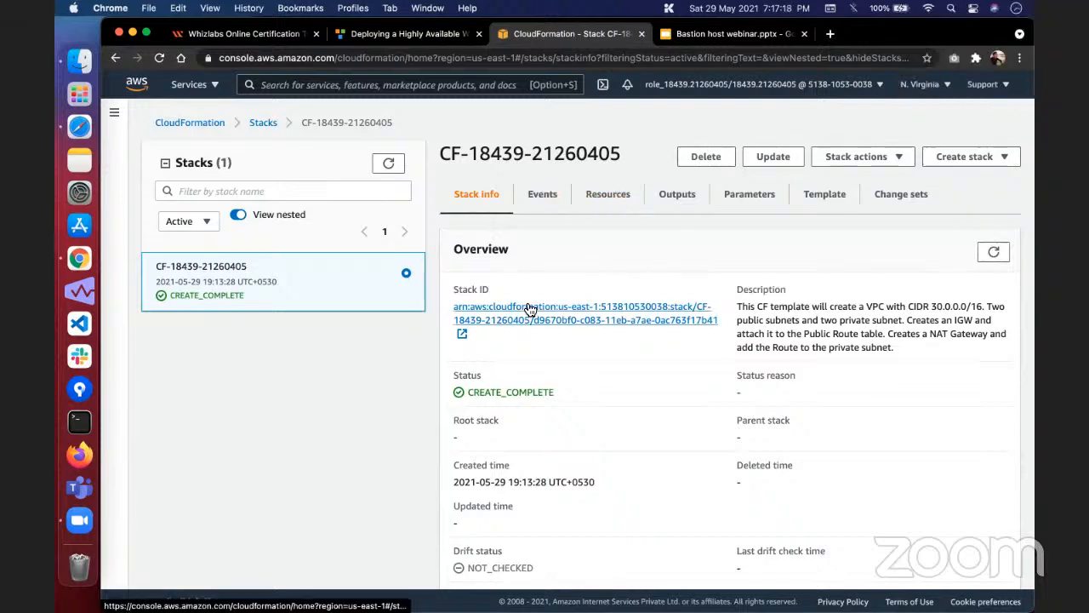
{"action": "triple_click", "coordinate": [809, 300]}
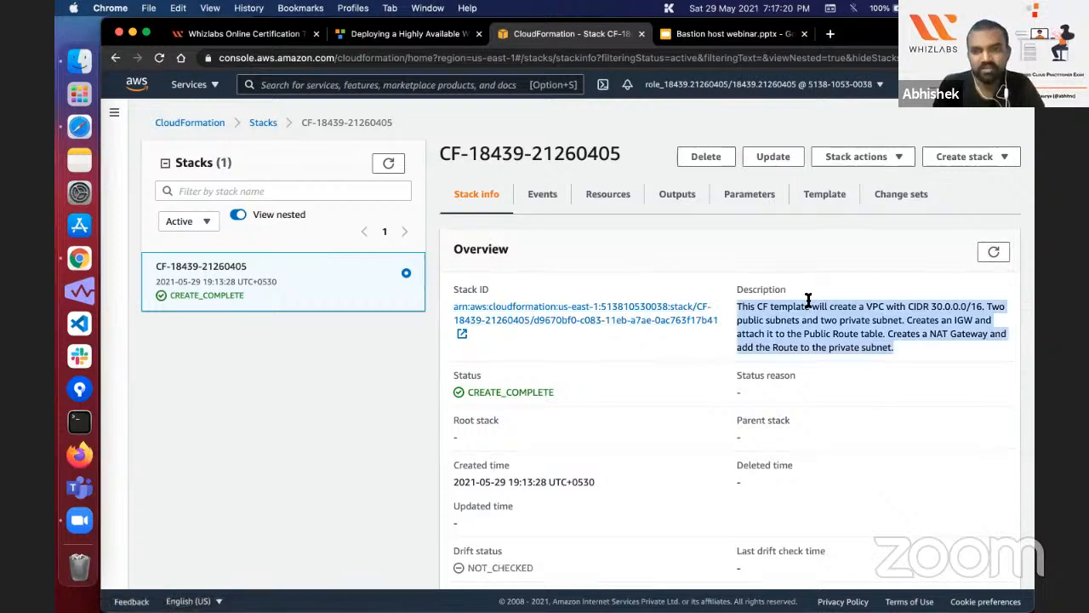
{"action": "left_click", "coordinate": [812, 321]}
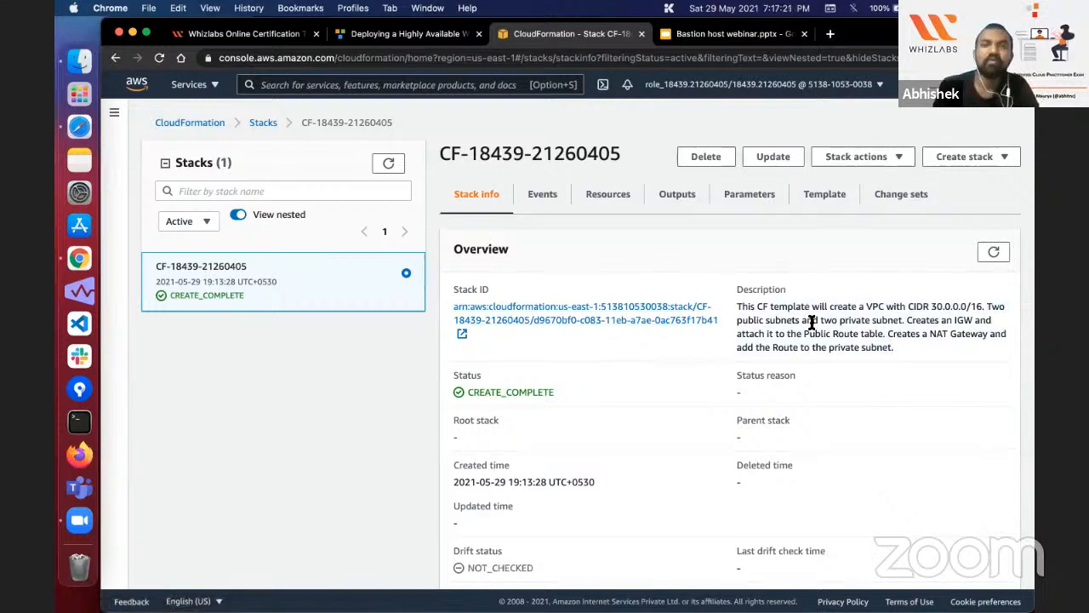
Step: Refresh and examine the resources created by the lab stack, down to the VPC entry
{"action": "left_click", "coordinate": [610, 205]}
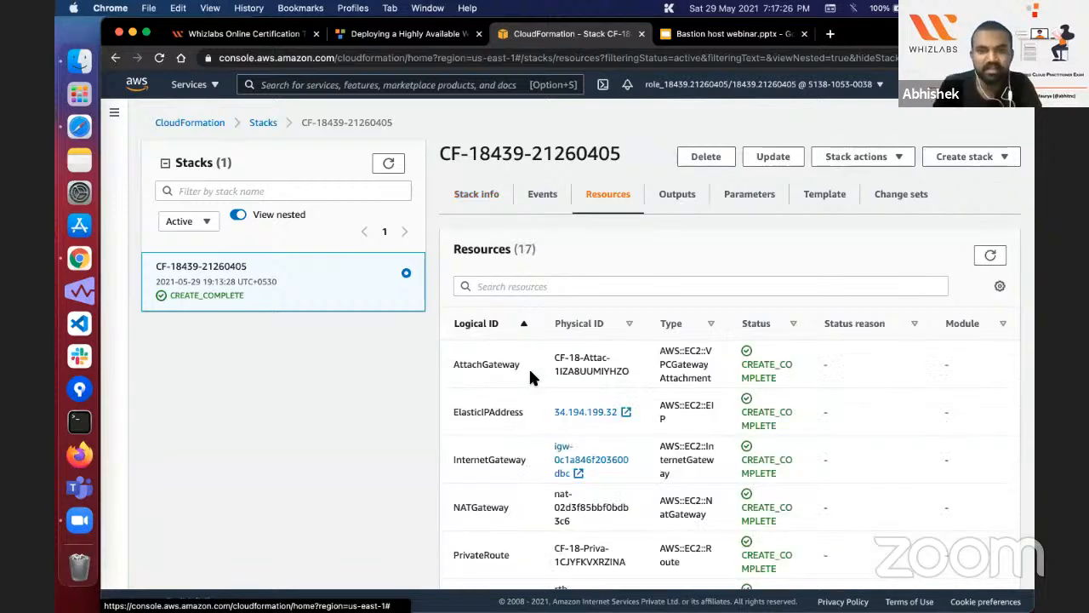
{"action": "scroll", "coordinate": [529, 377], "scroll_direction": "down", "scroll_amount": 5}
{"action": "scroll", "coordinate": [528, 377], "scroll_direction": "up", "scroll_amount": 5}
{"action": "left_click", "coordinate": [990, 256]}
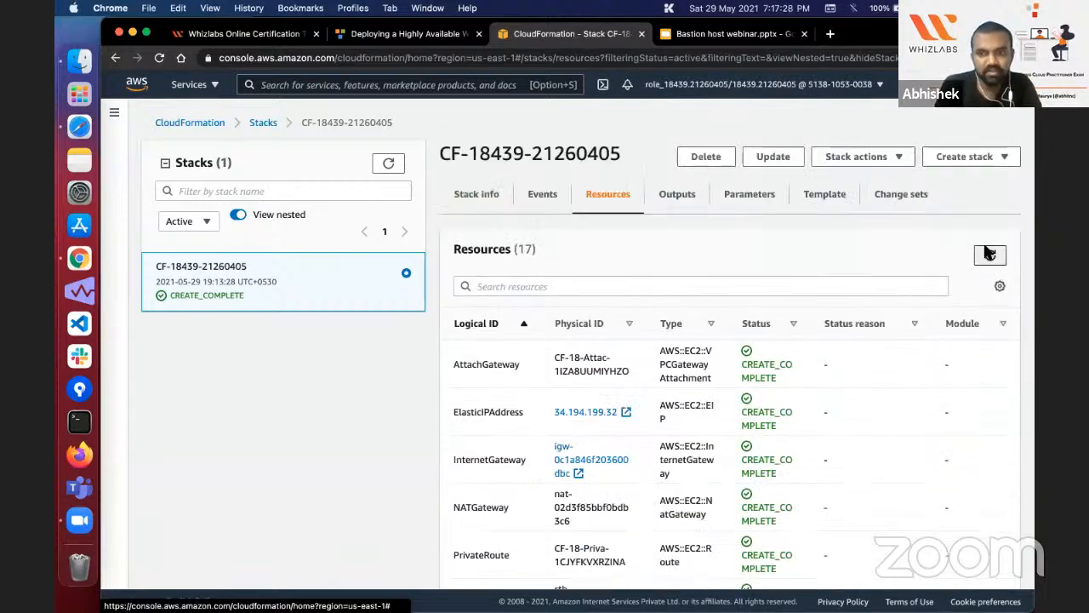
{"action": "scroll", "coordinate": [503, 372], "scroll_direction": "down", "scroll_amount": 1}
{"action": "scroll", "coordinate": [505, 381], "scroll_direction": "down", "scroll_amount": 5}
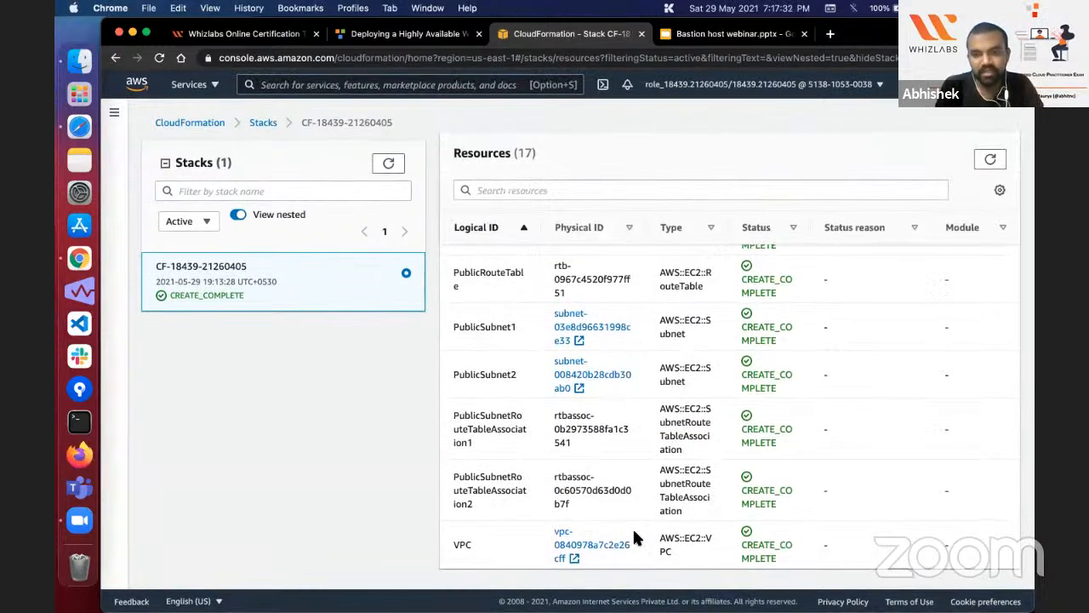
{"action": "double_click", "coordinate": [462, 541]}
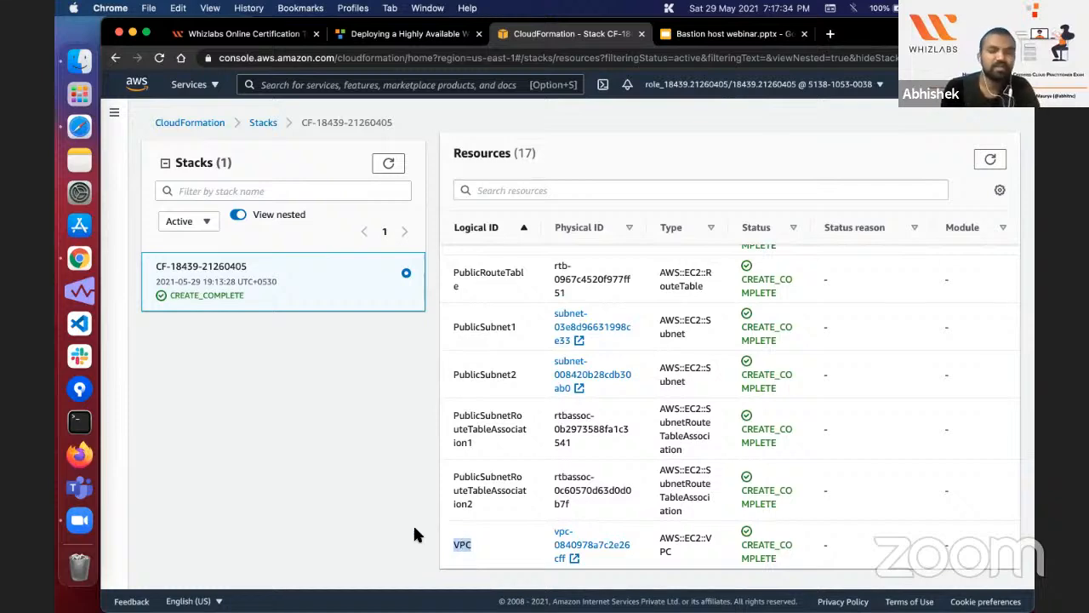
{"action": "left_click", "coordinate": [414, 532]}
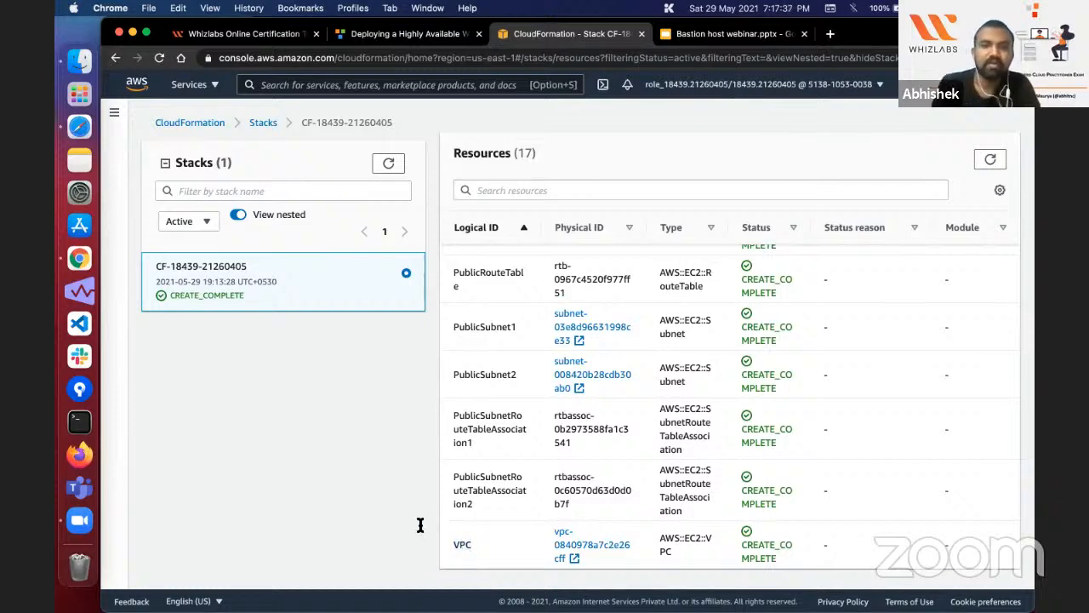
Step: Examine the lab stack's VPC and public subnet route table association entries and types, then review the resources back up to the first entry
{"action": "scroll", "coordinate": [468, 383], "scroll_direction": "up", "scroll_amount": 5}
{"action": "scroll", "coordinate": [470, 385], "scroll_direction": "down", "scroll_amount": 5}
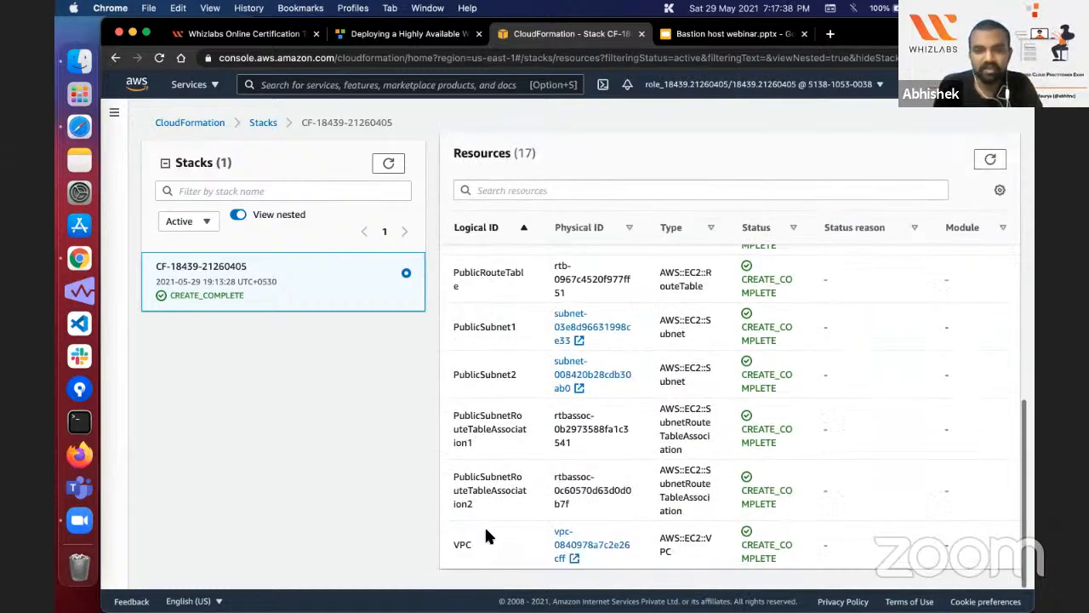
{"action": "double_click", "coordinate": [462, 542]}
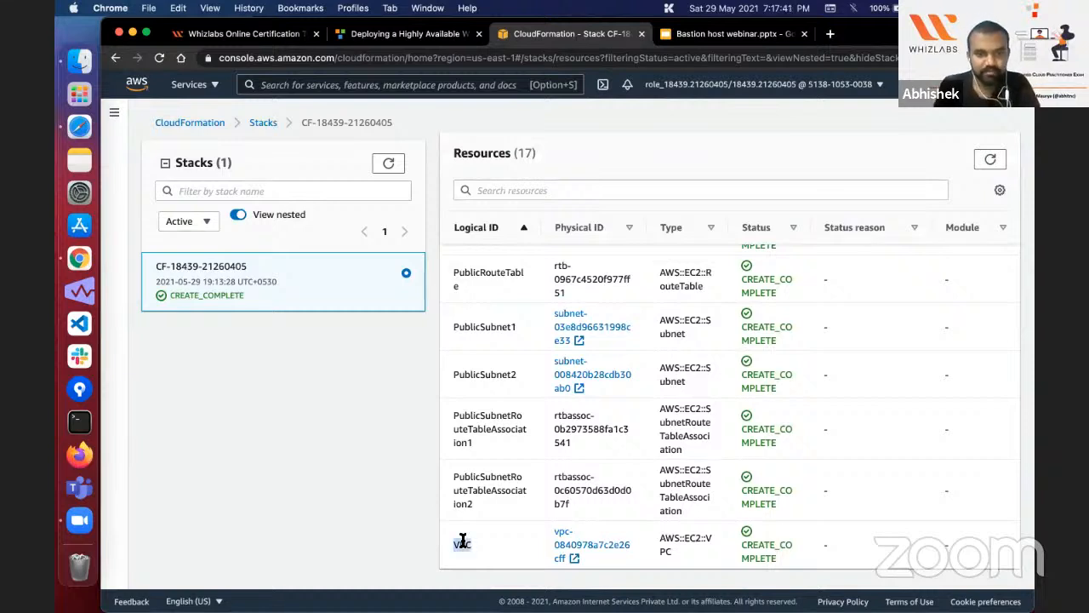
{"action": "double_click", "coordinate": [678, 500]}
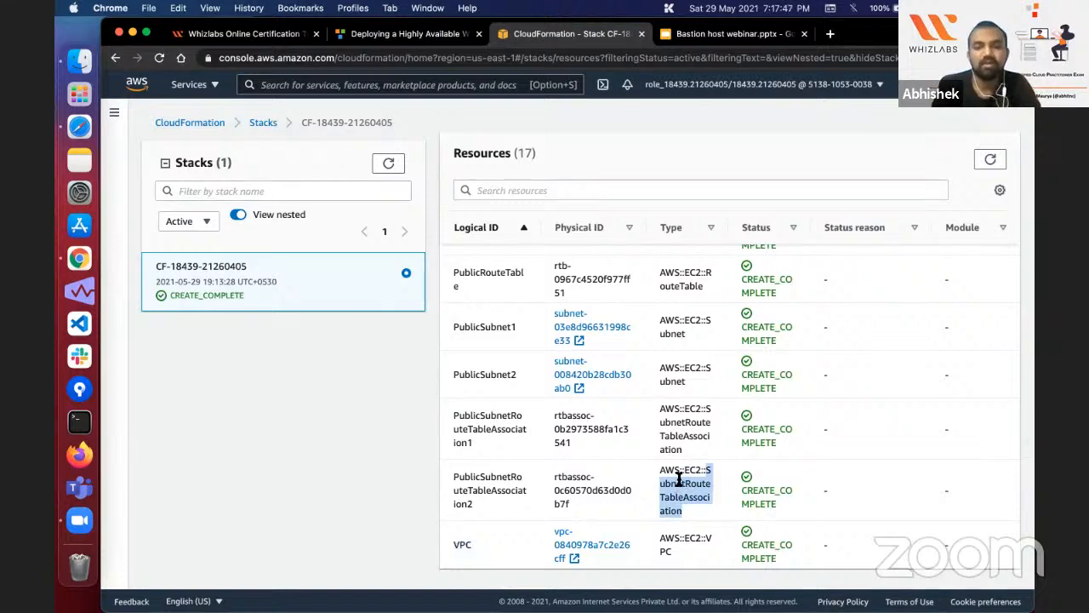
{"action": "double_click", "coordinate": [684, 423]}
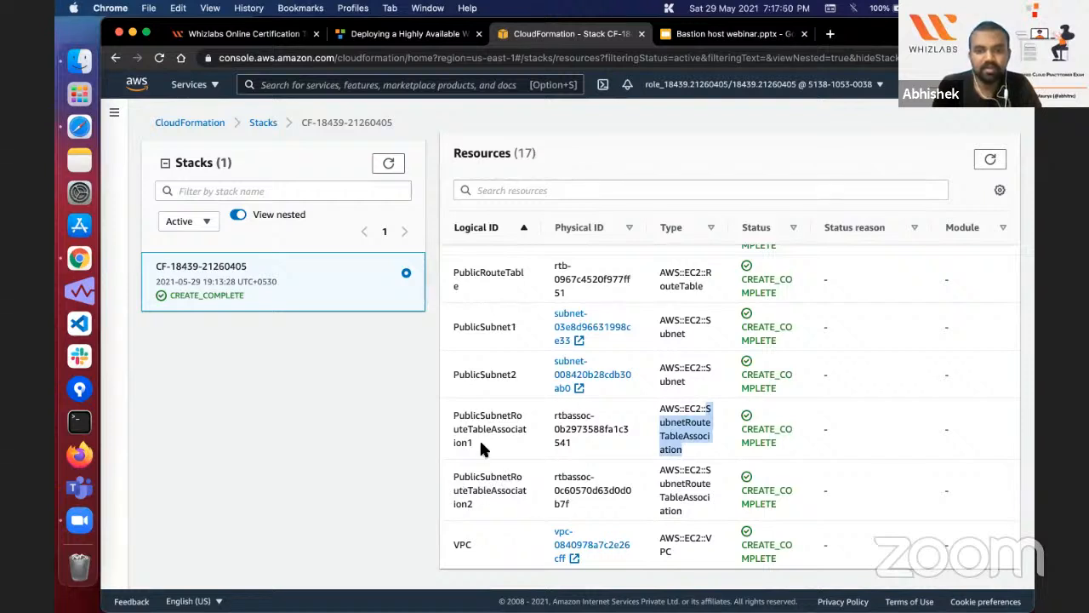
{"action": "double_click", "coordinate": [502, 424]}
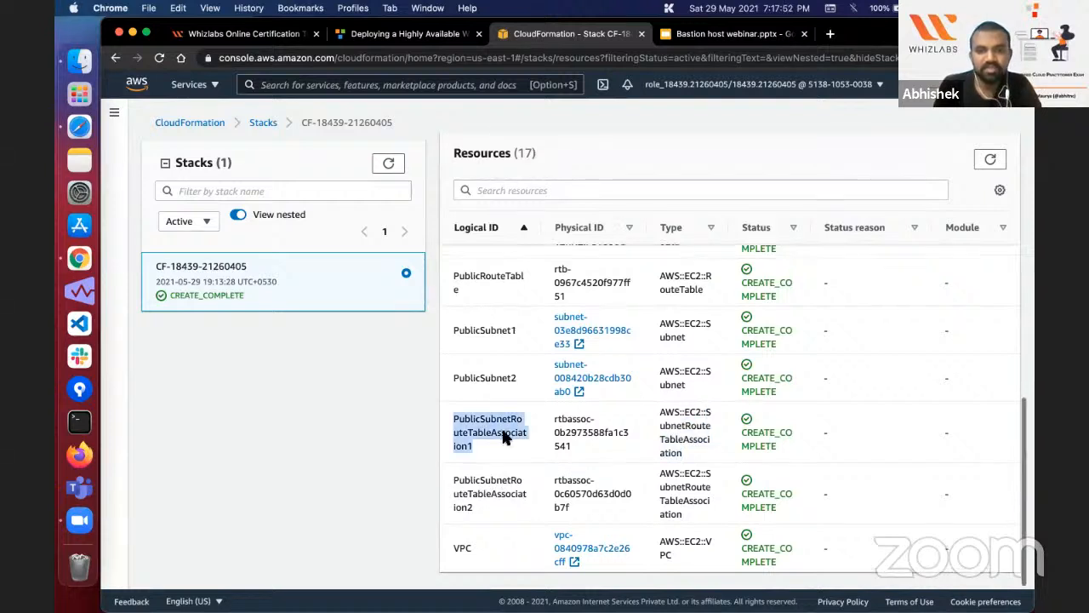
{"action": "scroll", "coordinate": [502, 430], "scroll_direction": "up", "scroll_amount": 2}
{"action": "scroll", "coordinate": [503, 429], "scroll_direction": "up", "scroll_amount": 5}
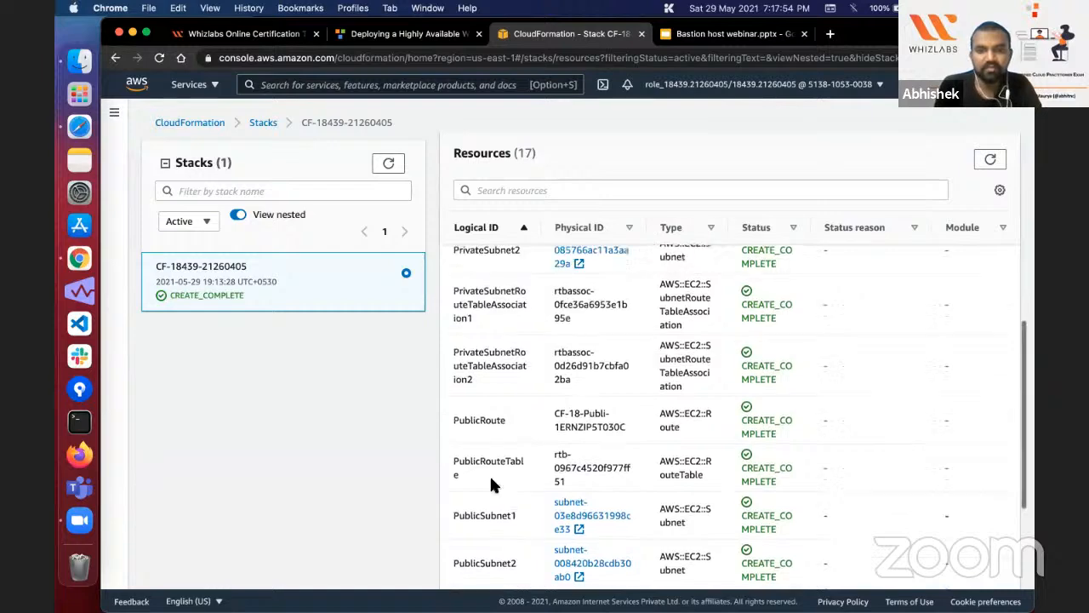
{"action": "scroll", "coordinate": [491, 483], "scroll_direction": "up", "scroll_amount": 2}
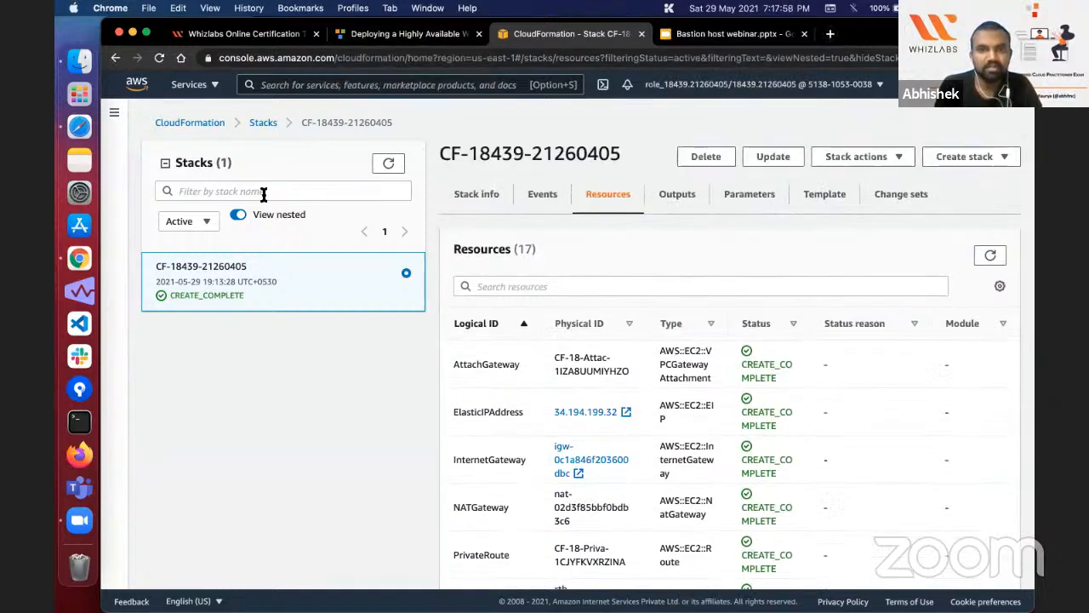
Step: Open the VPC service, list the VPCs and check the IPv4 CIDR of Bastion-VPC
{"action": "left_click", "coordinate": [194, 89]}
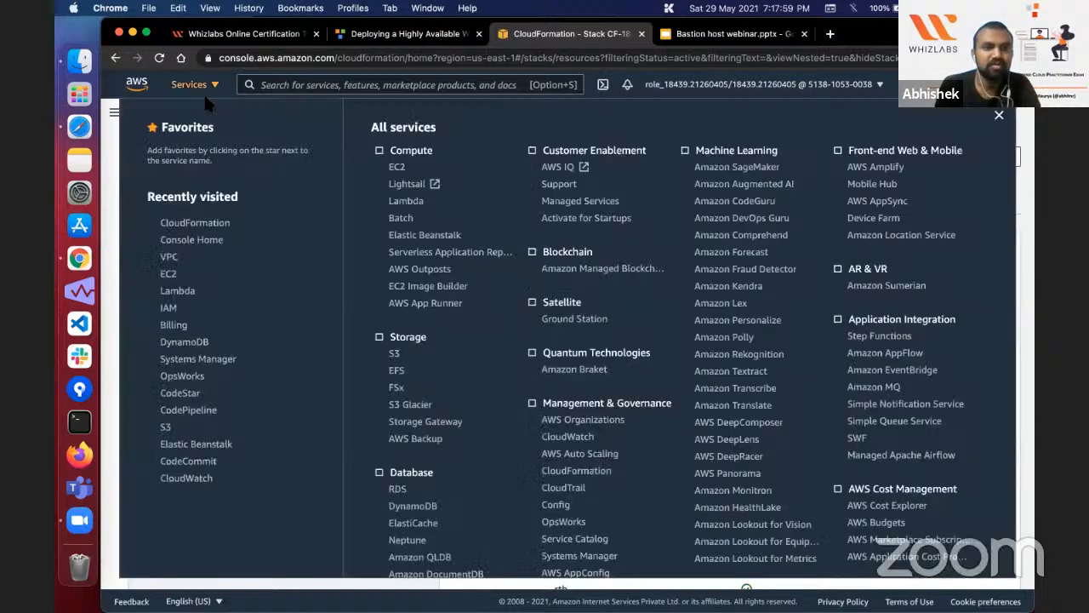
{"action": "left_click", "coordinate": [169, 257]}
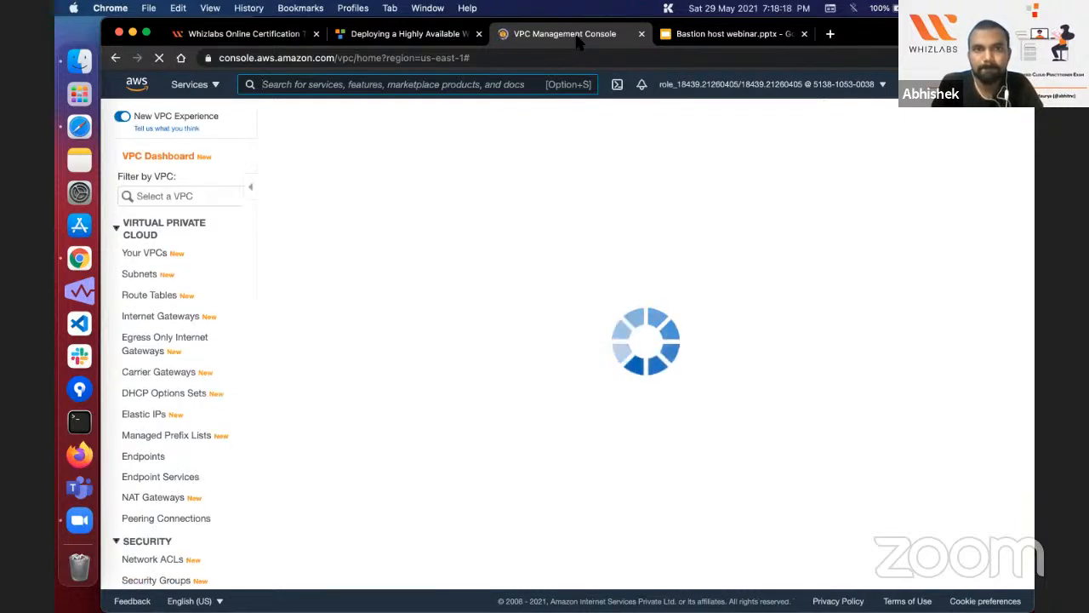
{"action": "left_click", "coordinate": [144, 264]}
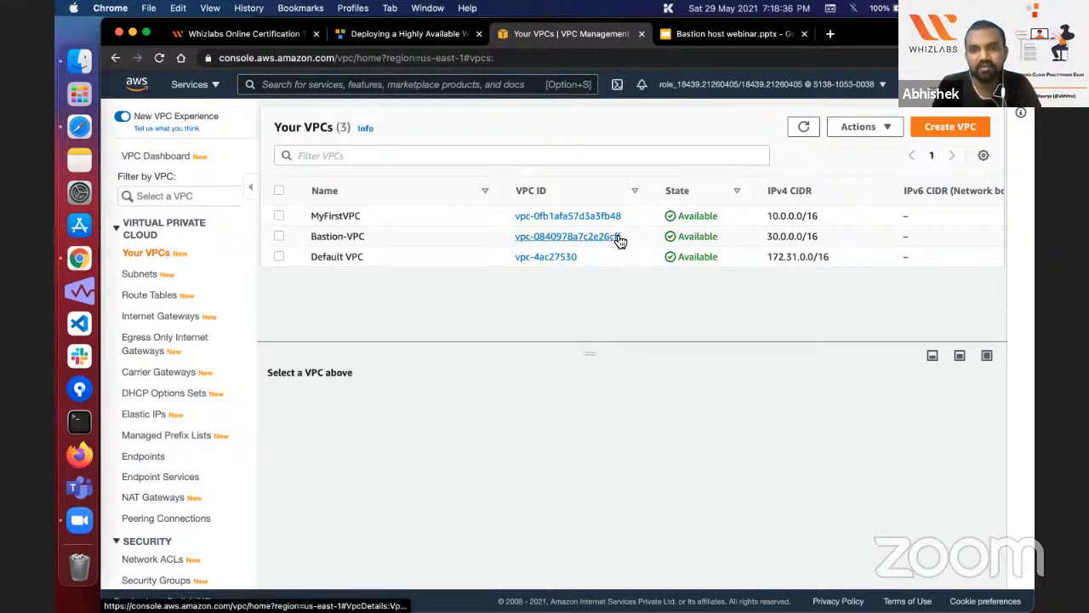
{"action": "triple_click", "coordinate": [786, 237]}
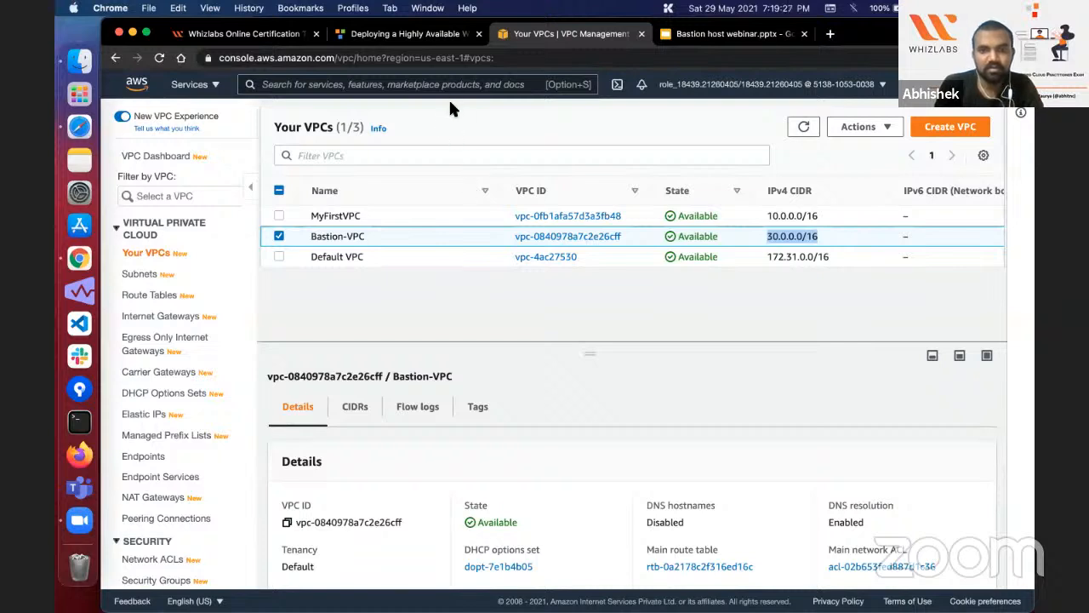
Step: Open the CIDR to IPv4 conversion tool on ipaddressguide.com in a new browser tab
{"action": "left_click", "coordinate": [830, 34]}
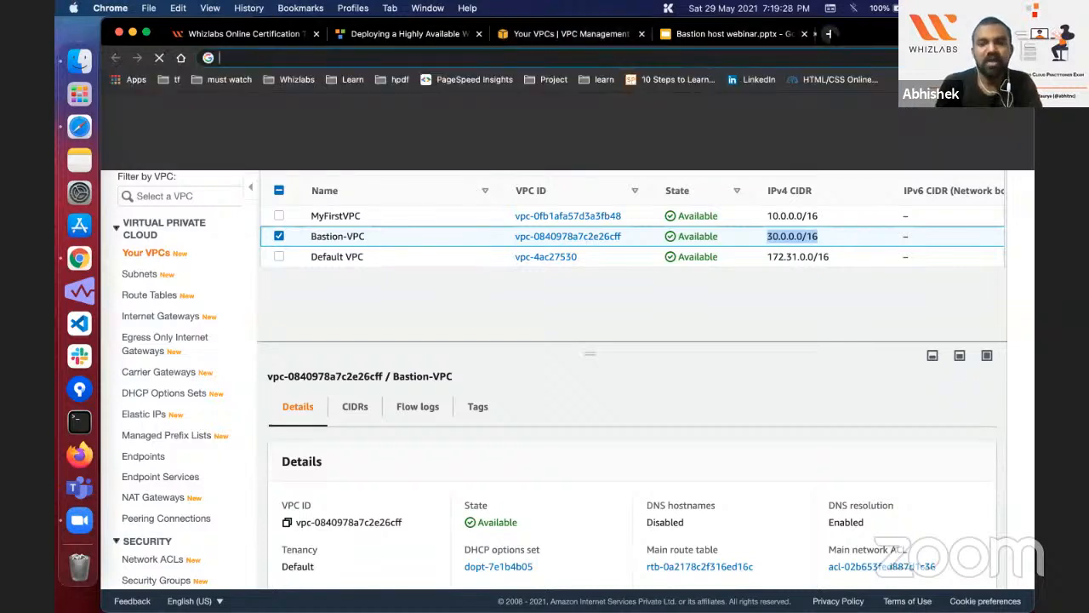
{"action": "type", "text": "ip"}
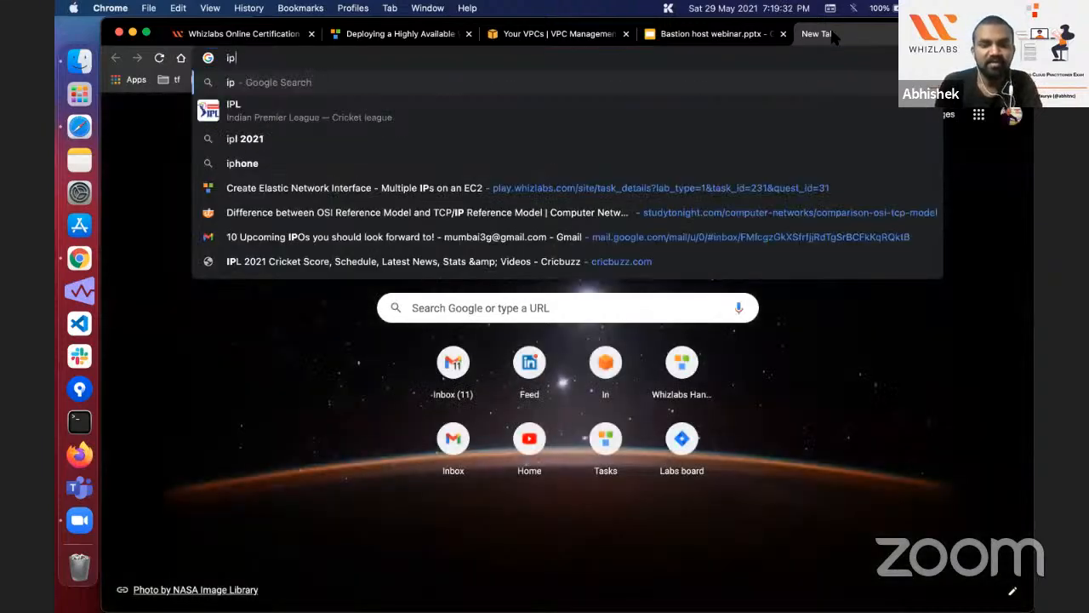
{"action": "type", "text": "vd"}
{"action": "key", "text": "BackSpace"}
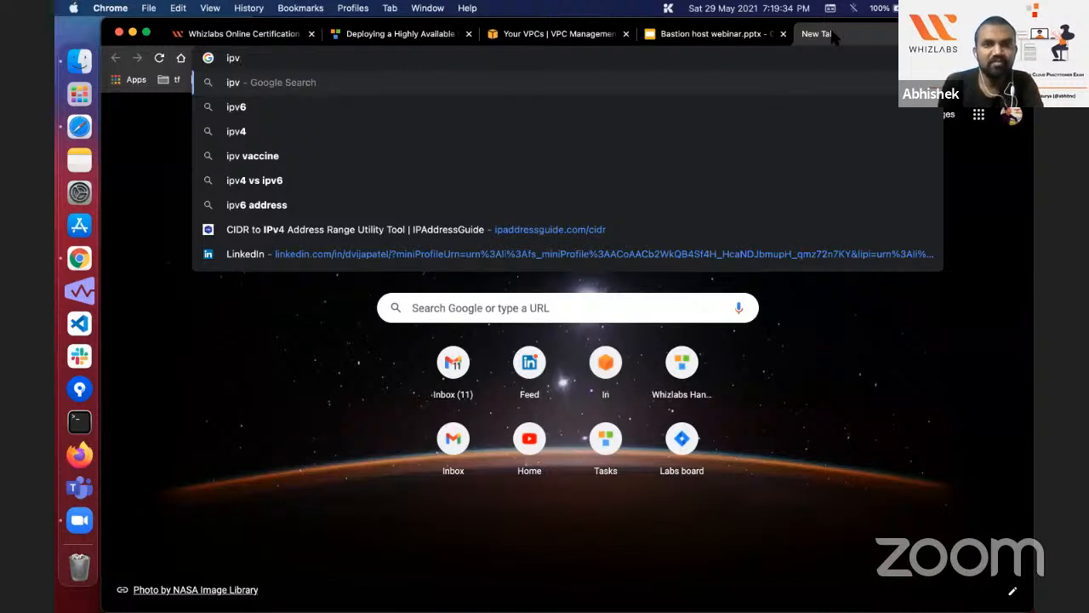
{"action": "key", "text": "Up"}
{"action": "key", "text": "Up"}
{"action": "key", "text": "Return"}
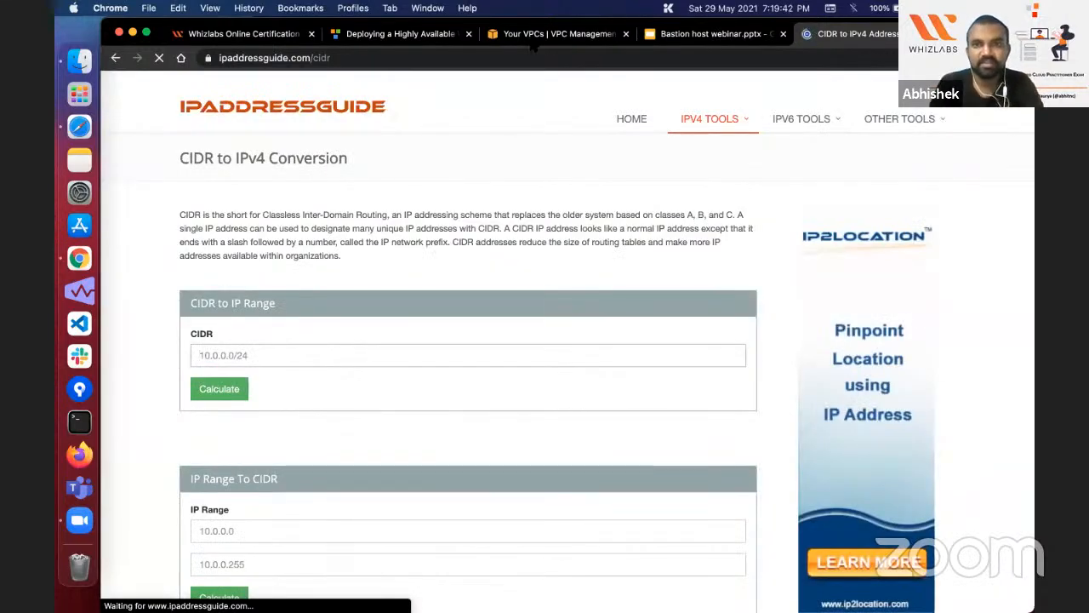
Step: Calculate the IP range for CIDR 30.0.0.0/16 in the converter and check its total host count
{"action": "left_click", "coordinate": [711, 34]}
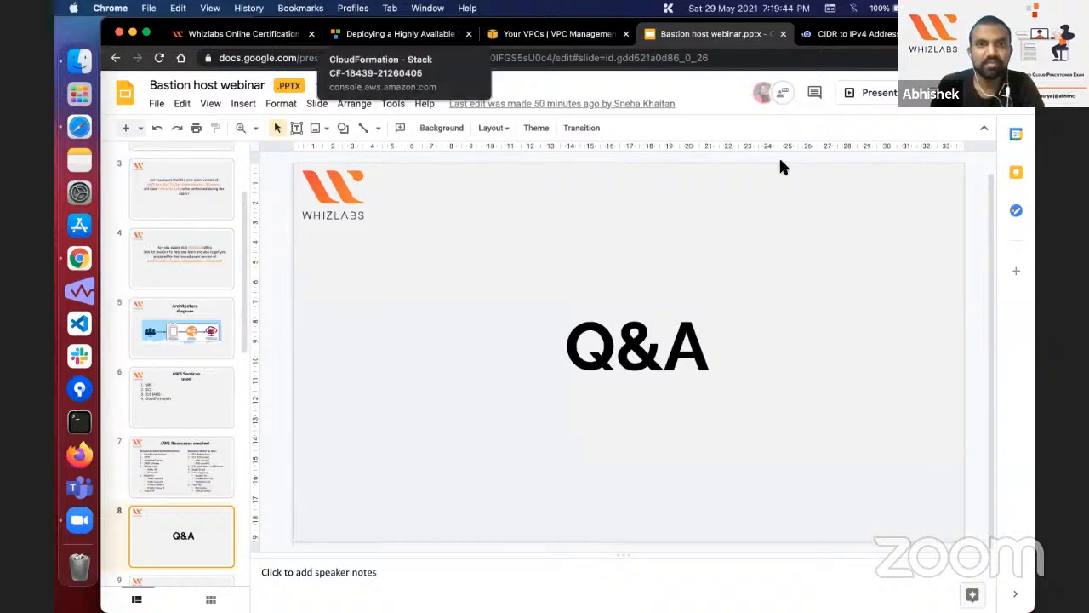
{"action": "left_click", "coordinate": [558, 34]}
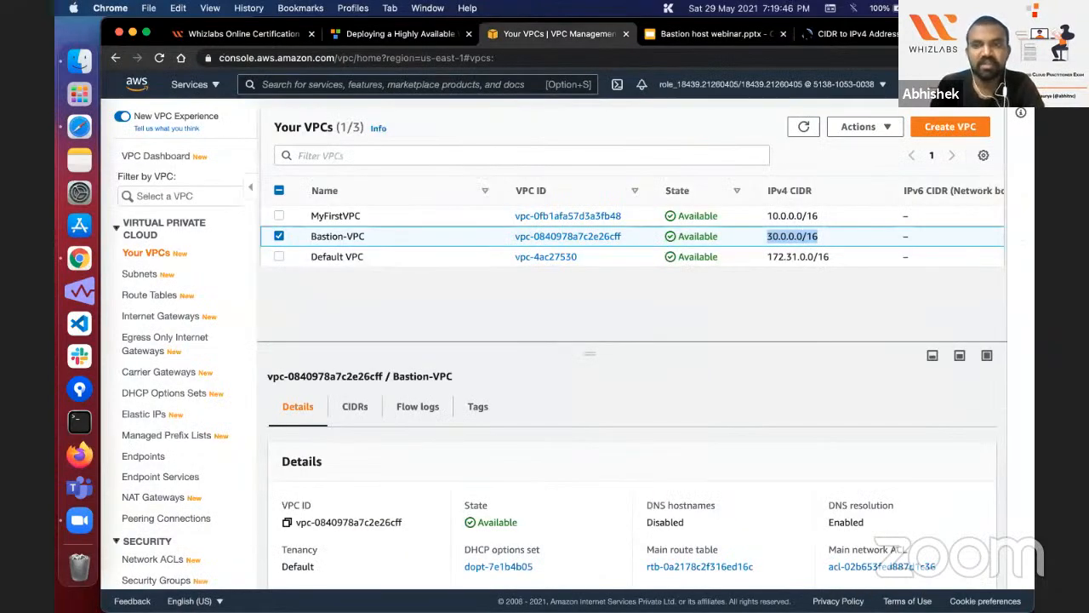
{"action": "left_click", "coordinate": [808, 34]}
{"action": "left_click", "coordinate": [326, 355]}
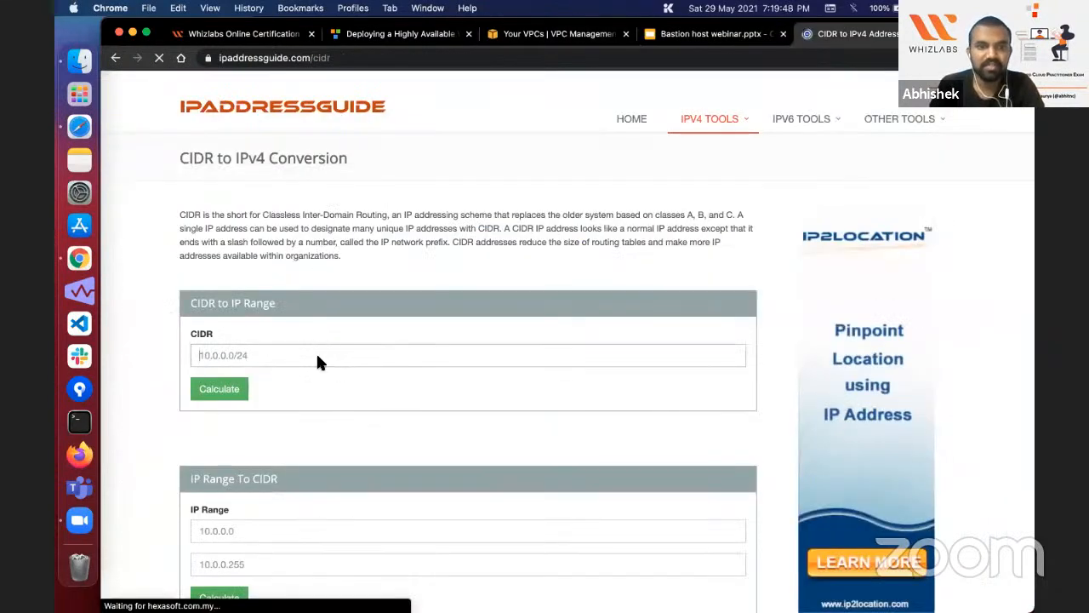
{"action": "type", "text": "30.0.0.0/16"}
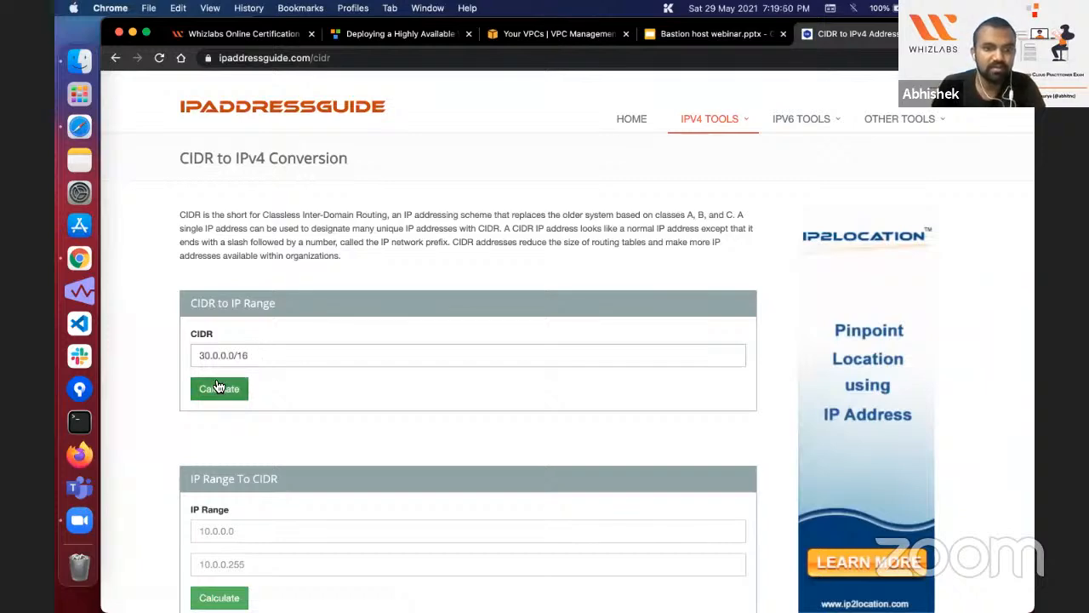
{"action": "left_click", "coordinate": [230, 390]}
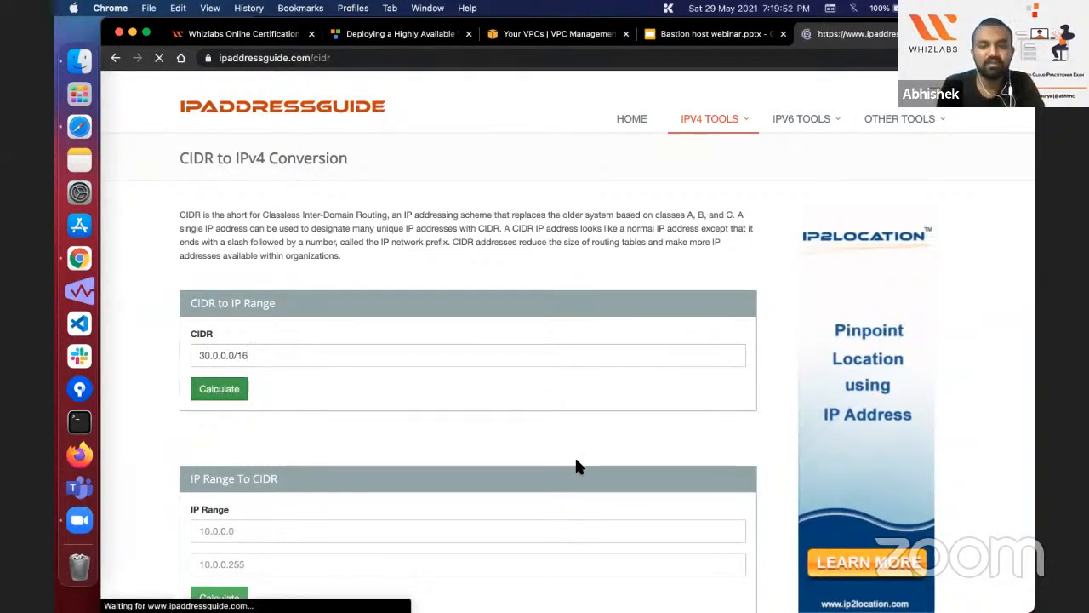
{"action": "scroll", "coordinate": [572, 469], "scroll_direction": "down", "scroll_amount": 3}
{"action": "scroll", "coordinate": [575, 481], "scroll_direction": "down", "scroll_amount": 2}
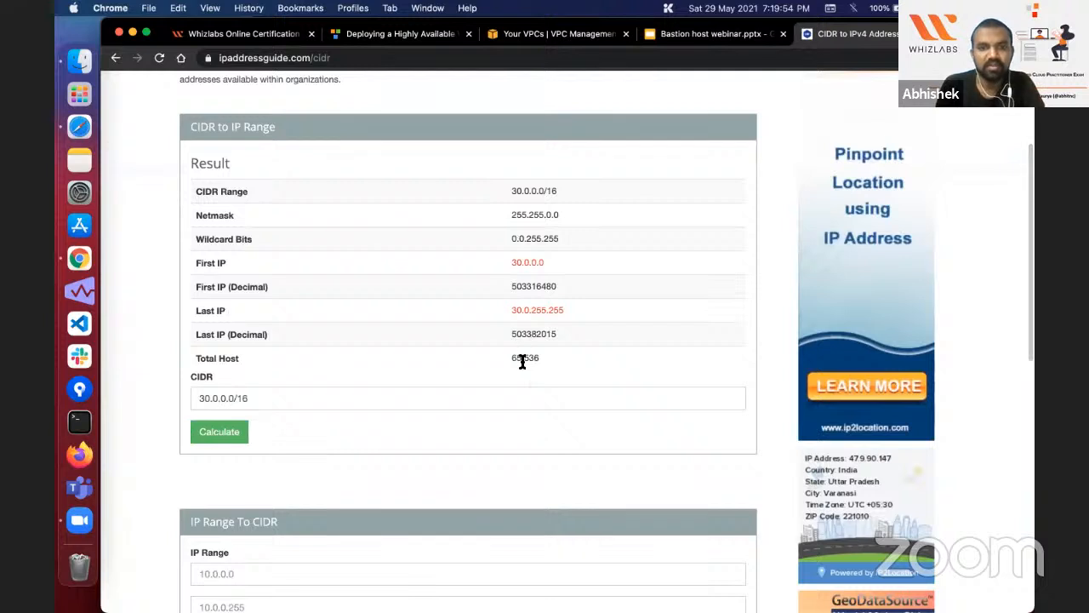
{"action": "left_click_drag", "start_coordinate": [514, 360], "coordinate": [573, 363]}
{"action": "left_click", "coordinate": [573, 362]}
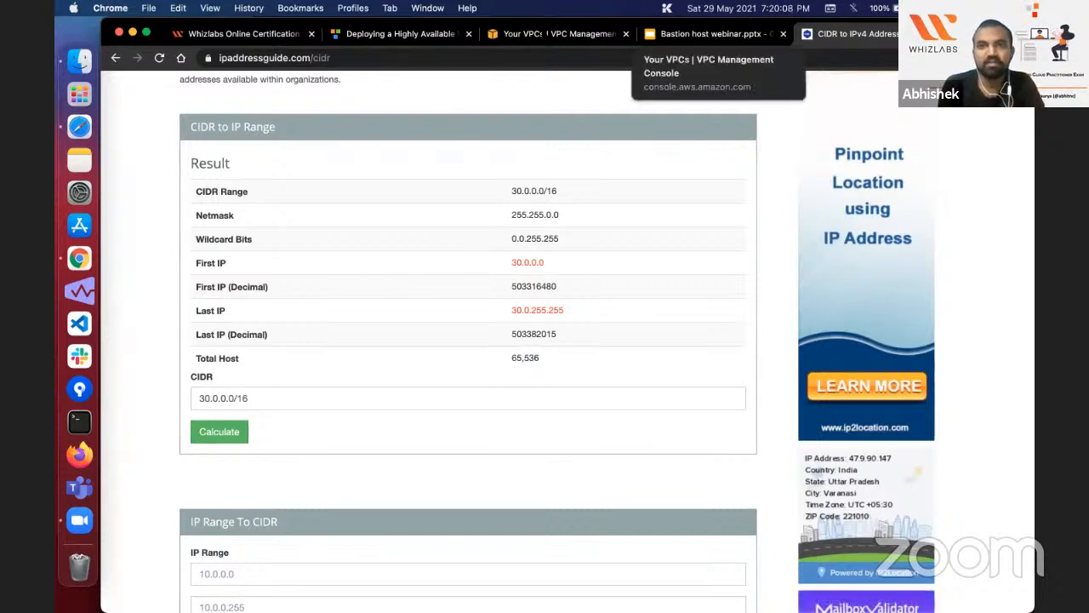
Step: Return to the lab guide and read the opening instructions of Task 3 on creating a bastion server
{"action": "left_click", "coordinate": [557, 34]}
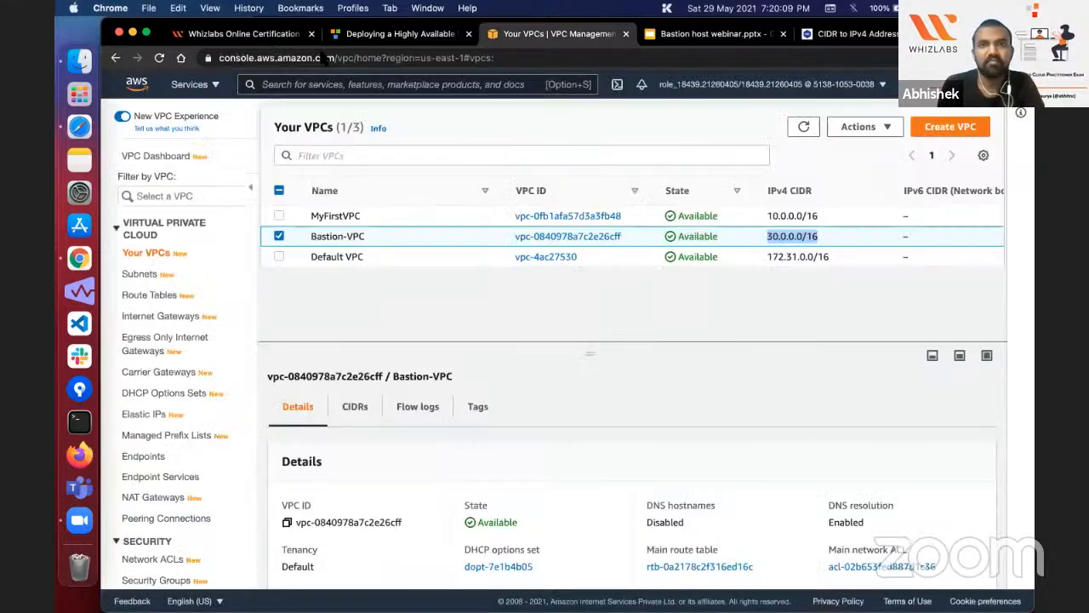
{"action": "left_click", "coordinate": [374, 34]}
{"action": "scroll", "coordinate": [363, 467], "scroll_direction": "down", "scroll_amount": 10}
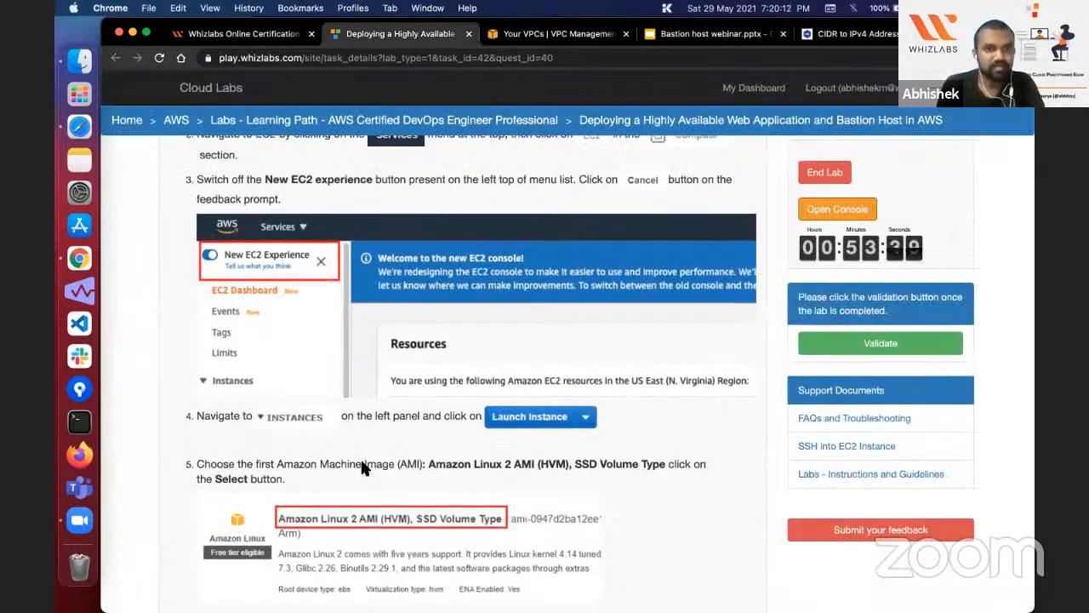
{"action": "scroll", "coordinate": [363, 467], "scroll_direction": "up", "scroll_amount": 4}
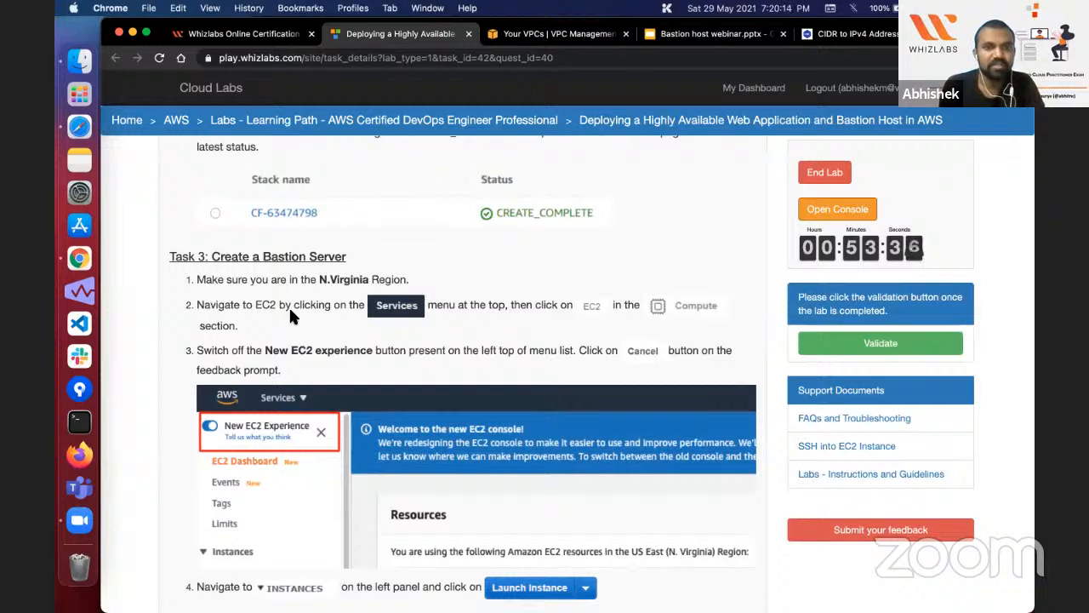
{"action": "scroll", "coordinate": [290, 314], "scroll_direction": "down", "scroll_amount": 3}
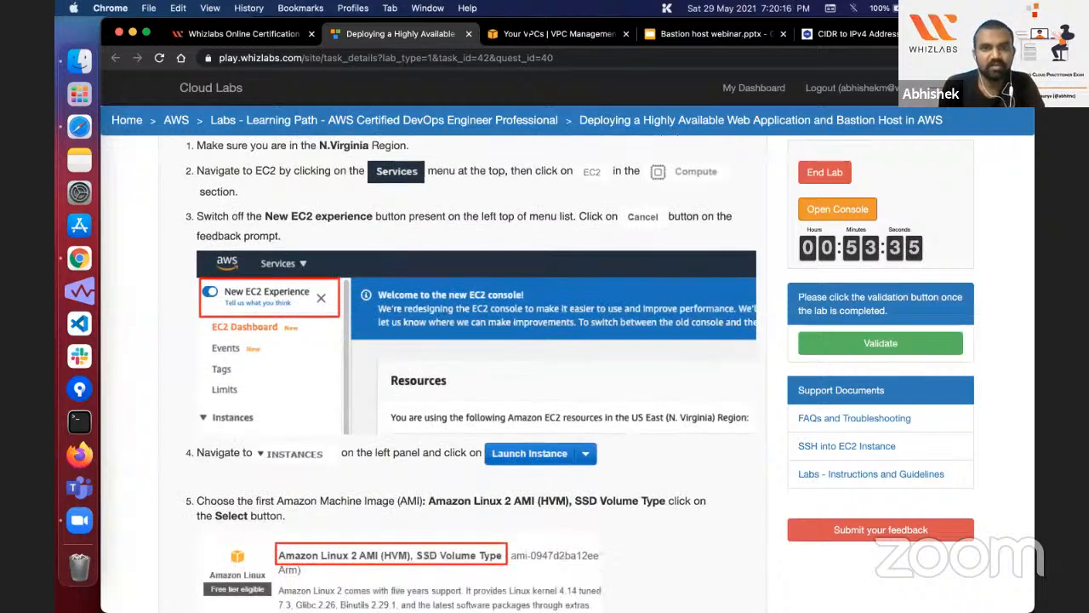
{"action": "scroll", "coordinate": [423, 190], "scroll_direction": "up", "scroll_amount": 1}
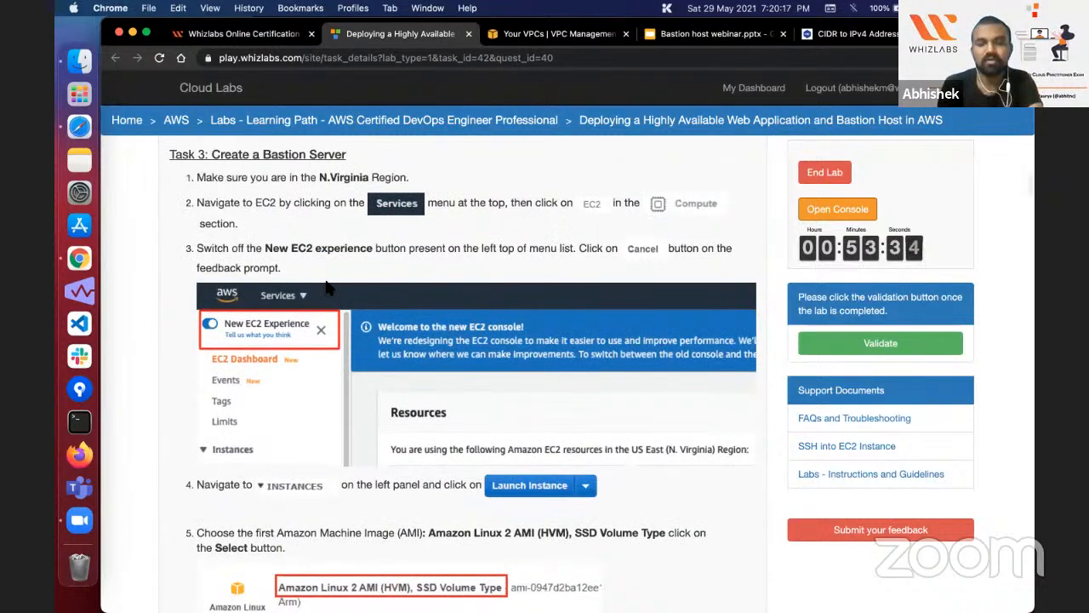
{"action": "scroll", "coordinate": [325, 287], "scroll_direction": "up", "scroll_amount": 1}
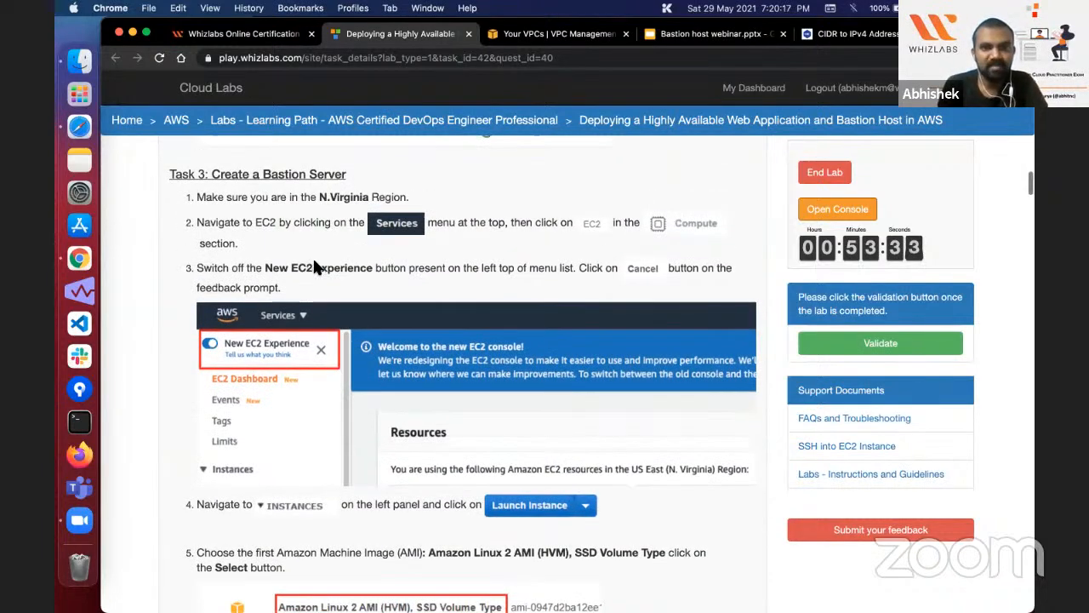
Step: Open the EC2 service from the AWS console in a separate browser tab
{"action": "left_click", "coordinate": [578, 34]}
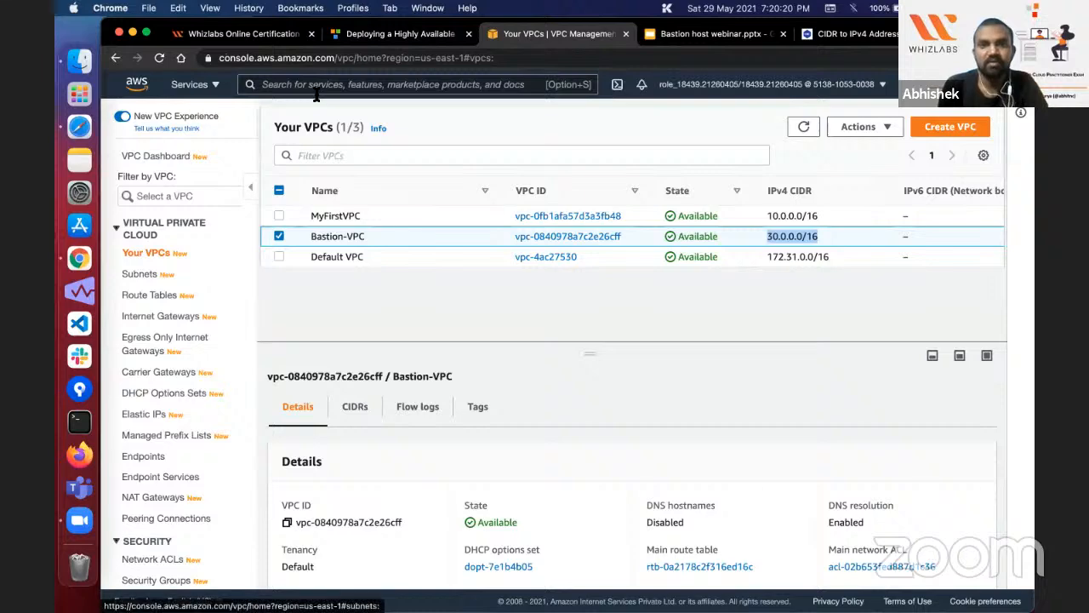
{"action": "left_click", "coordinate": [195, 85]}
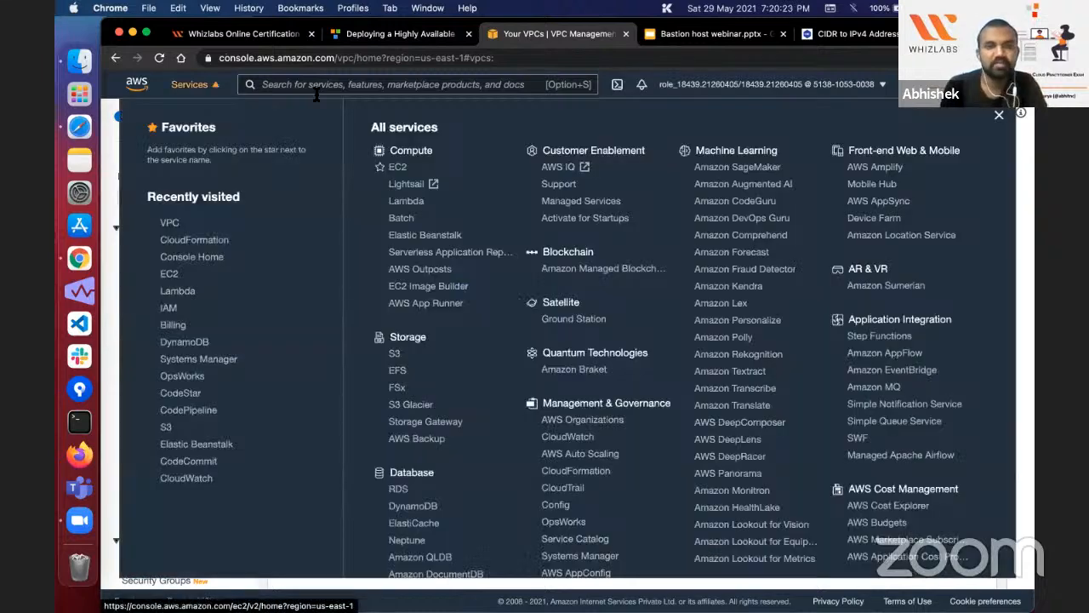
{"action": "left_click", "coordinate": [397, 167], "text": "super"}
{"action": "left_click", "coordinate": [628, 34]}
Step: Read the bastion instance settings in the lab guide's Task 3, checking the required subnet and the Name tag value
{"action": "left_click", "coordinate": [387, 37]}
{"action": "scroll", "coordinate": [389, 340], "scroll_direction": "down", "scroll_amount": 5}
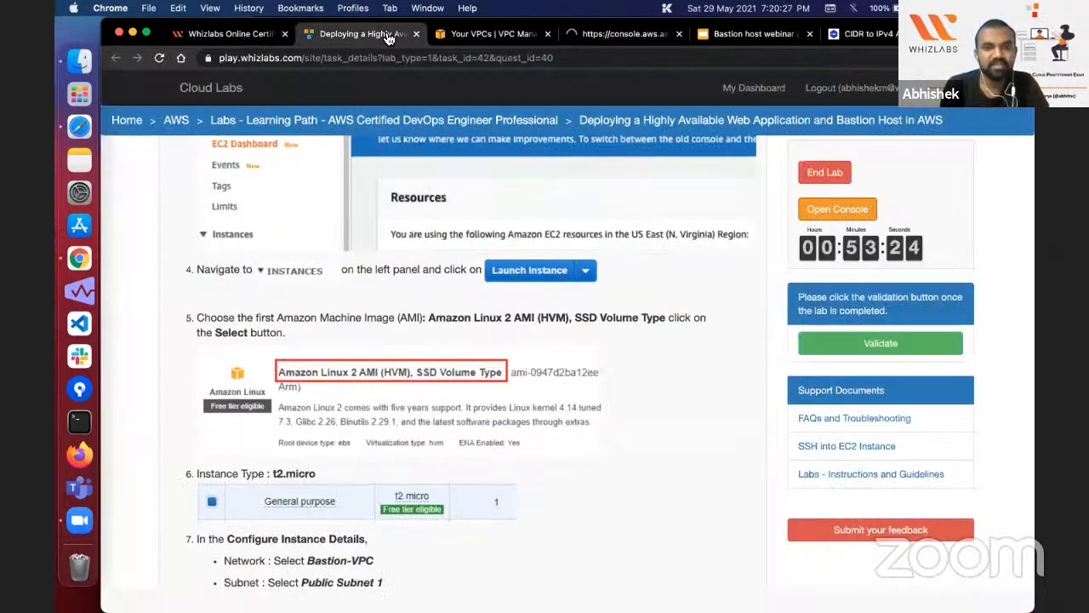
{"action": "scroll", "coordinate": [325, 315], "scroll_direction": "down", "scroll_amount": 5}
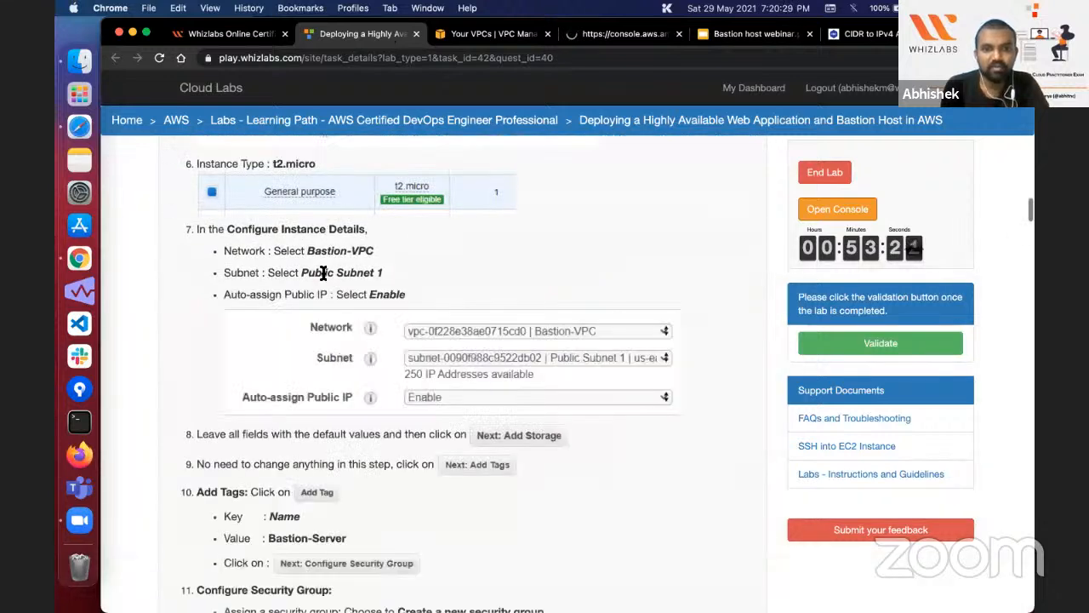
{"action": "double_click", "coordinate": [320, 272]}
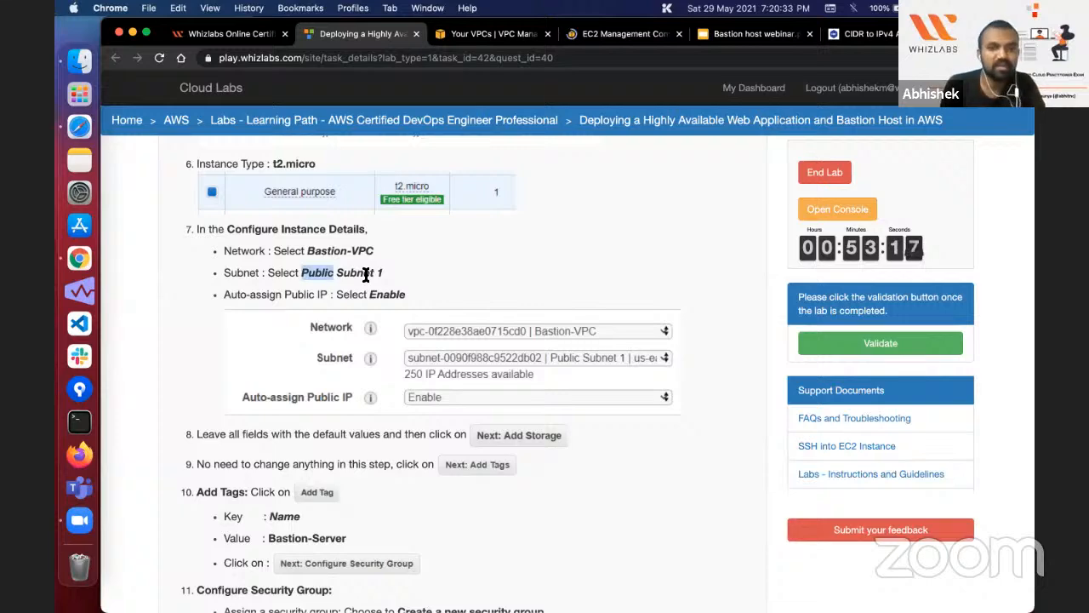
{"action": "scroll", "coordinate": [366, 323], "scroll_direction": "down", "scroll_amount": 5}
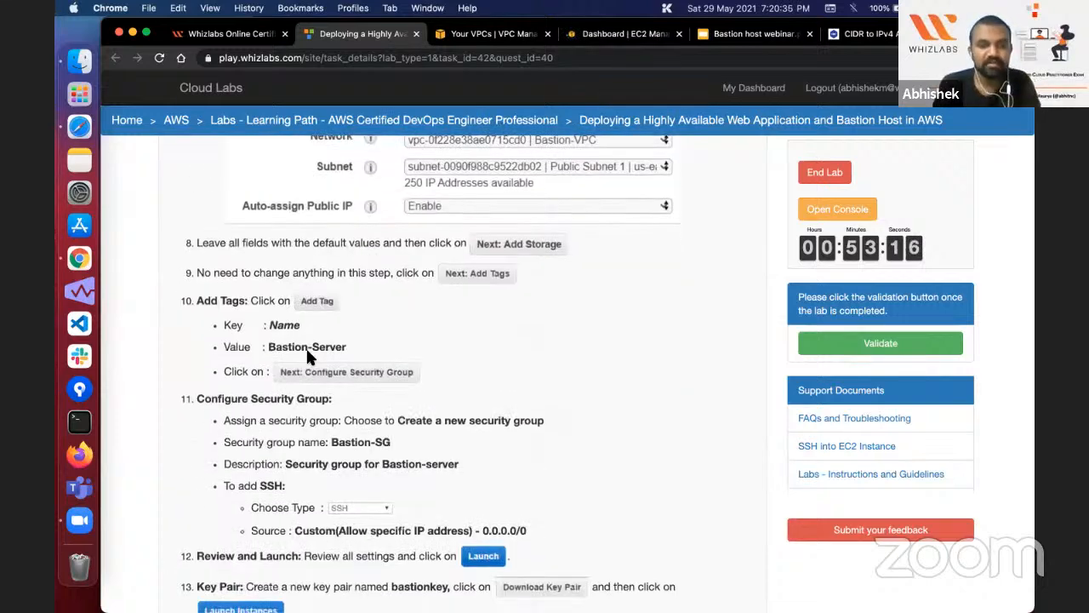
{"action": "left_click_drag", "start_coordinate": [268, 347], "coordinate": [348, 347]}
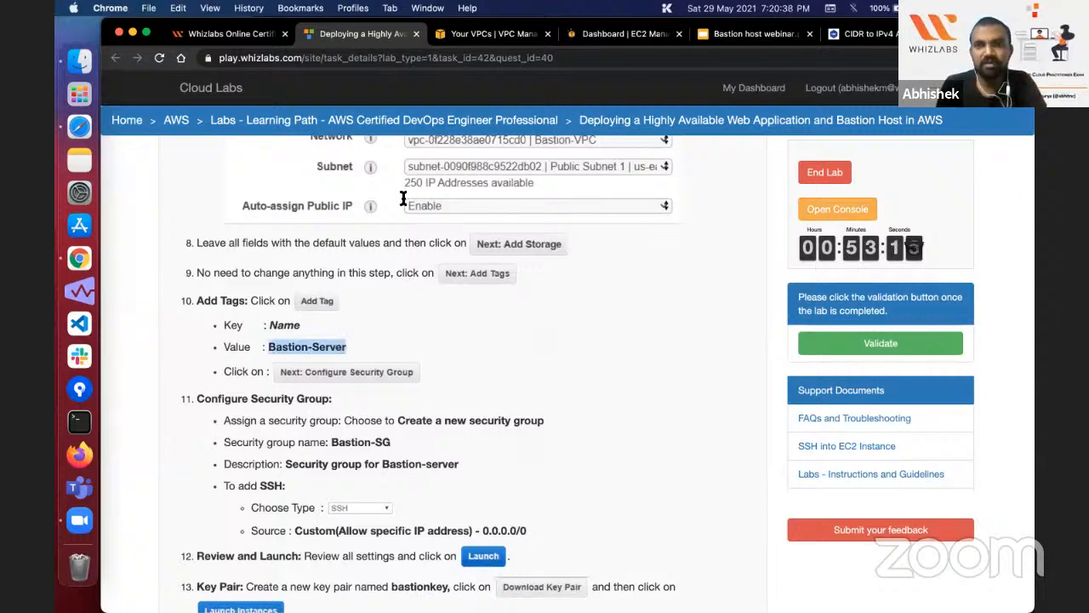
Step: Start launching an EC2 instance, limit the images to free tier only and choose the 64-bit (x86) Amazon Linux 2 AMI (HVM)
{"action": "key", "text": "super+4"}
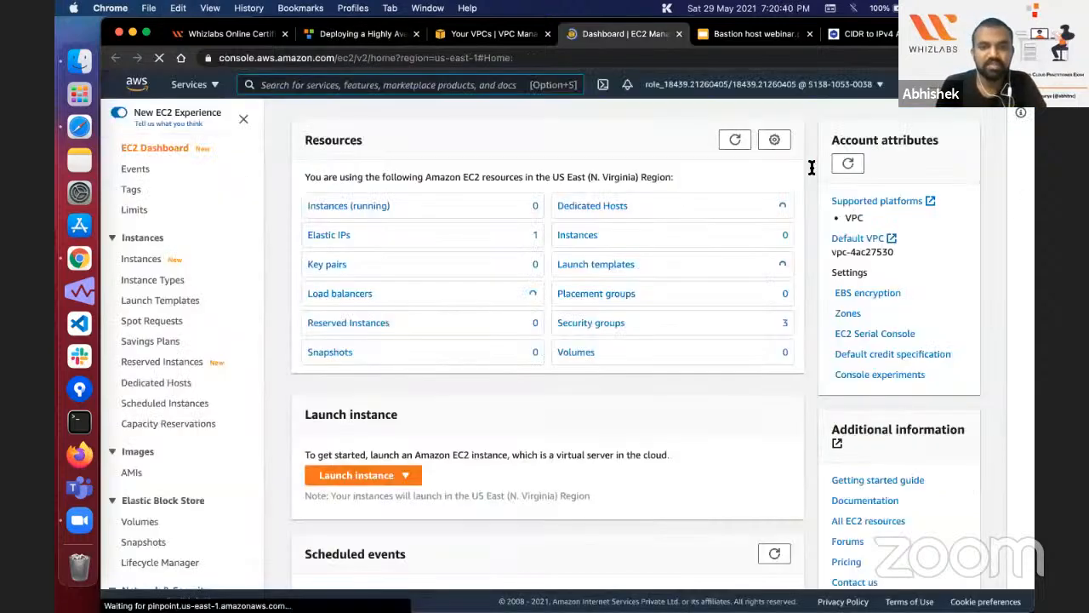
{"action": "left_click", "coordinate": [377, 475]}
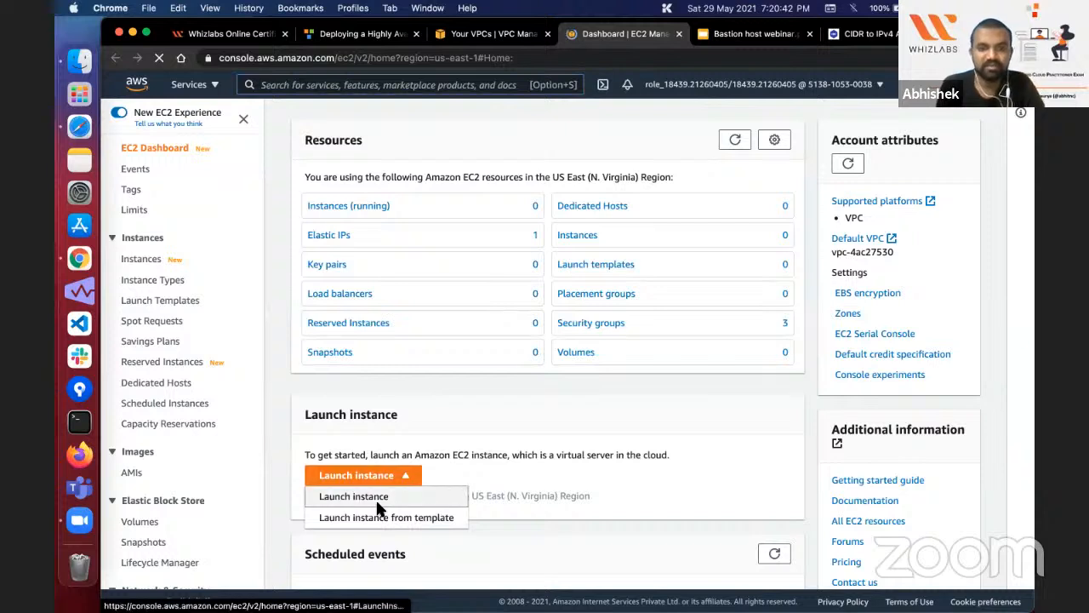
{"action": "left_click", "coordinate": [372, 498]}
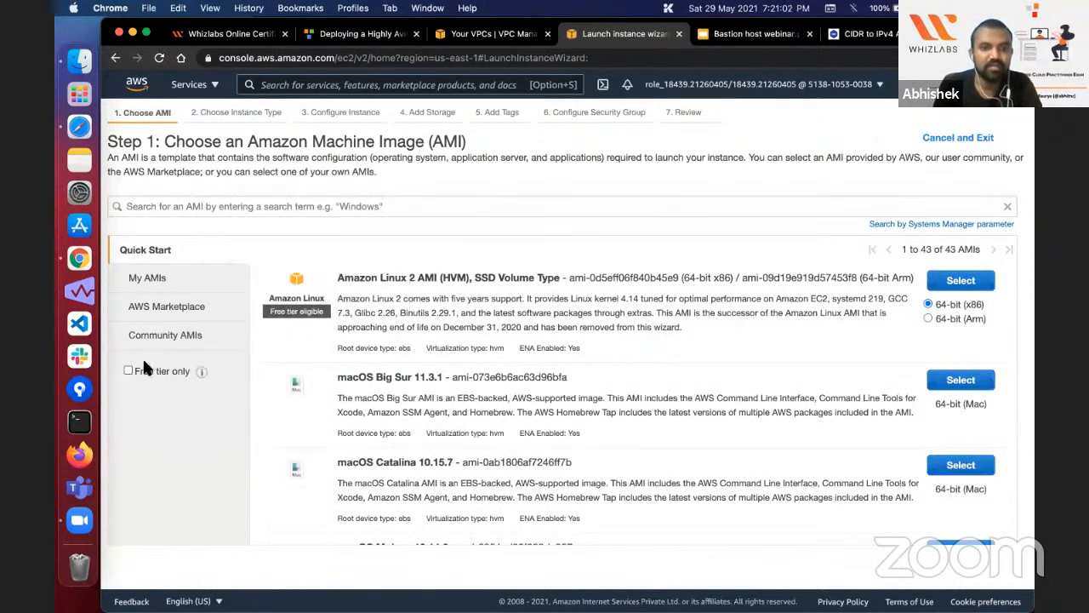
{"action": "left_click", "coordinate": [128, 372]}
{"action": "scroll", "coordinate": [636, 348], "scroll_direction": "down", "scroll_amount": 10}
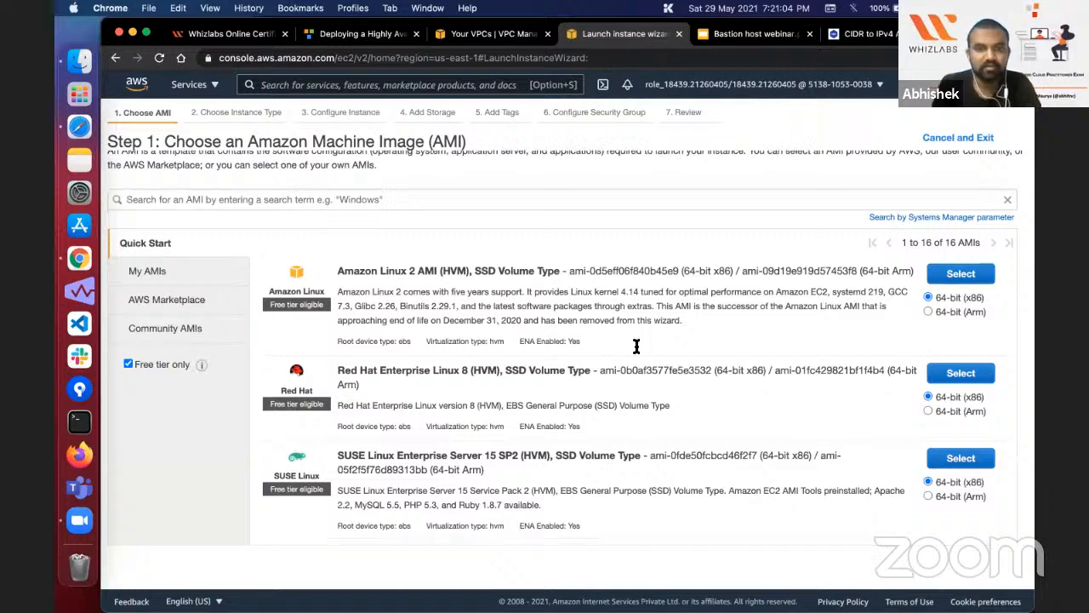
{"action": "scroll", "coordinate": [770, 290], "scroll_direction": "up", "scroll_amount": 10}
{"action": "left_click", "coordinate": [960, 281]}
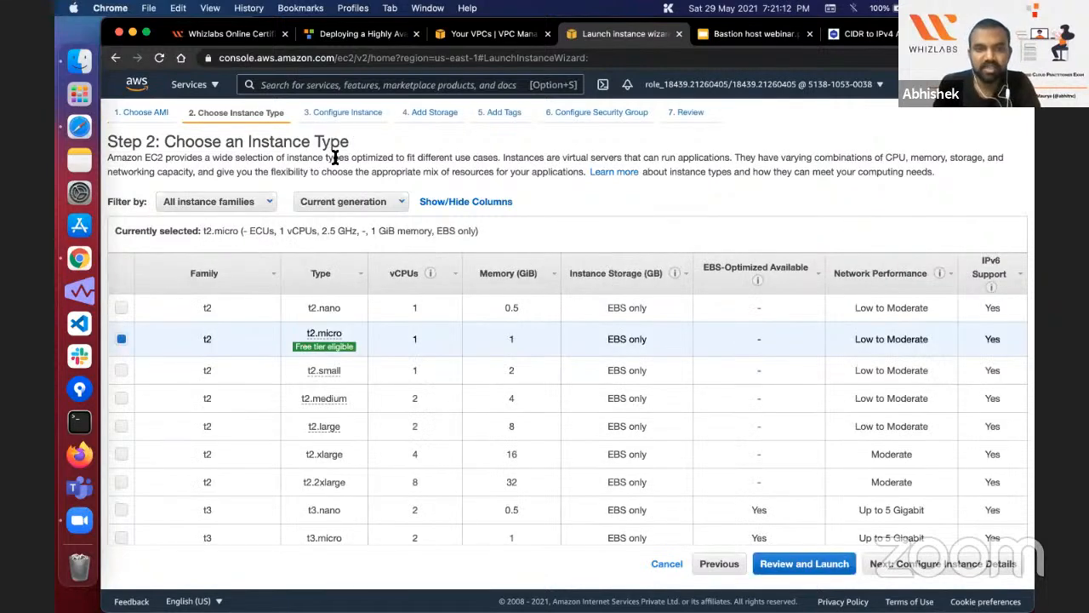
Step: Keep the t2.micro instance type and set the instance's network to Bastion-VPC
{"action": "mouse_move", "coordinate": [308, 334]}
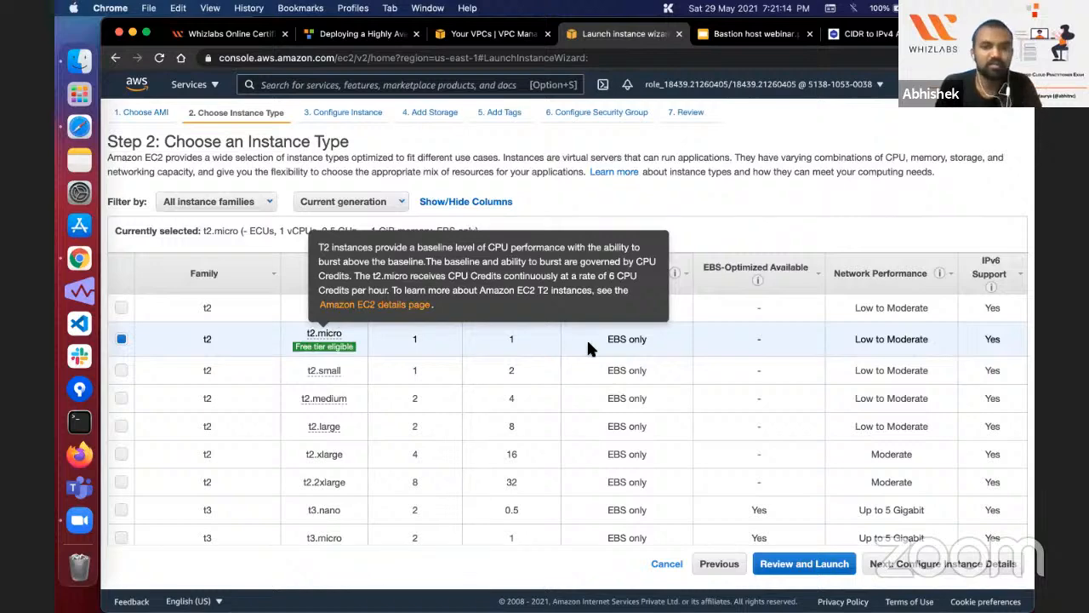
{"action": "left_click", "coordinate": [970, 571]}
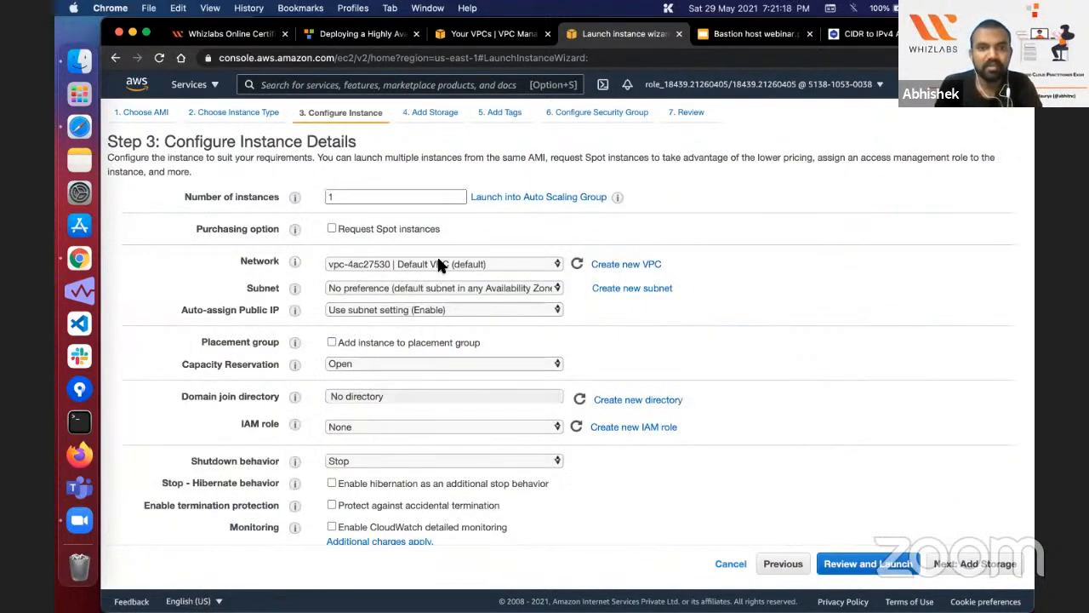
{"action": "left_click", "coordinate": [436, 258]}
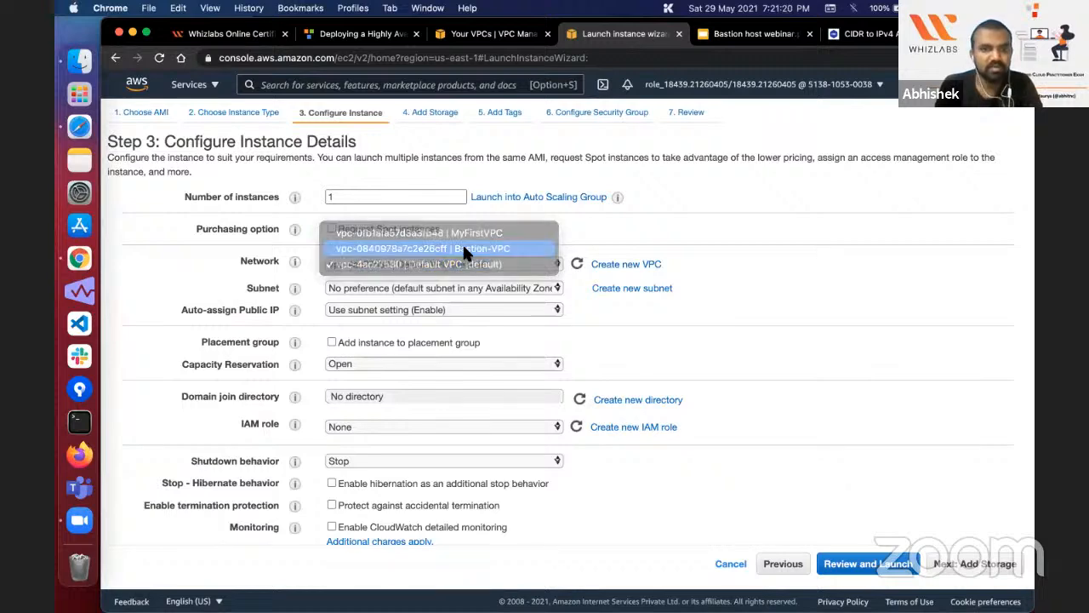
{"action": "left_click", "coordinate": [465, 249]}
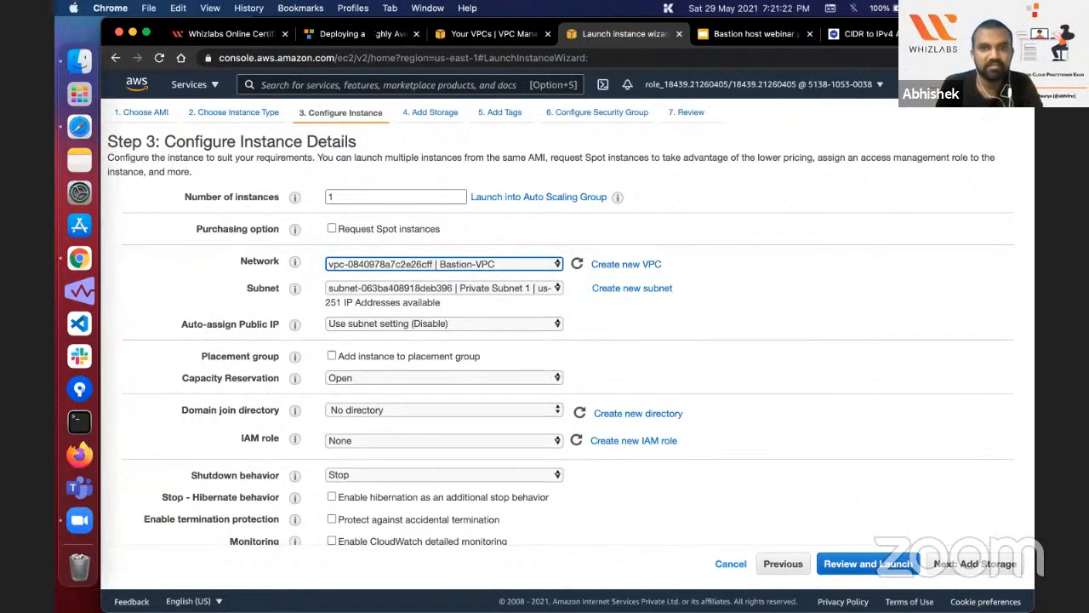
Step: Compare the lab guide's network, subnet and public IP settings for the bastion instance with the instance details
{"action": "left_click", "coordinate": [364, 35]}
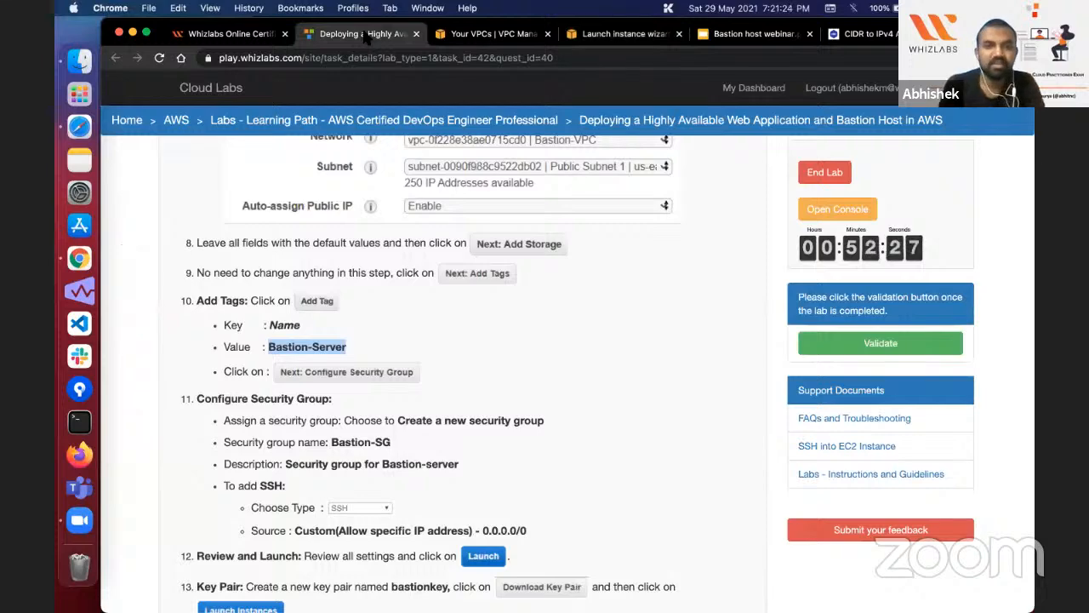
{"action": "scroll", "coordinate": [361, 357], "scroll_direction": "down", "scroll_amount": 1}
{"action": "scroll", "coordinate": [361, 357], "scroll_direction": "up", "scroll_amount": 5}
{"action": "scroll", "coordinate": [360, 349], "scroll_direction": "down", "scroll_amount": 3}
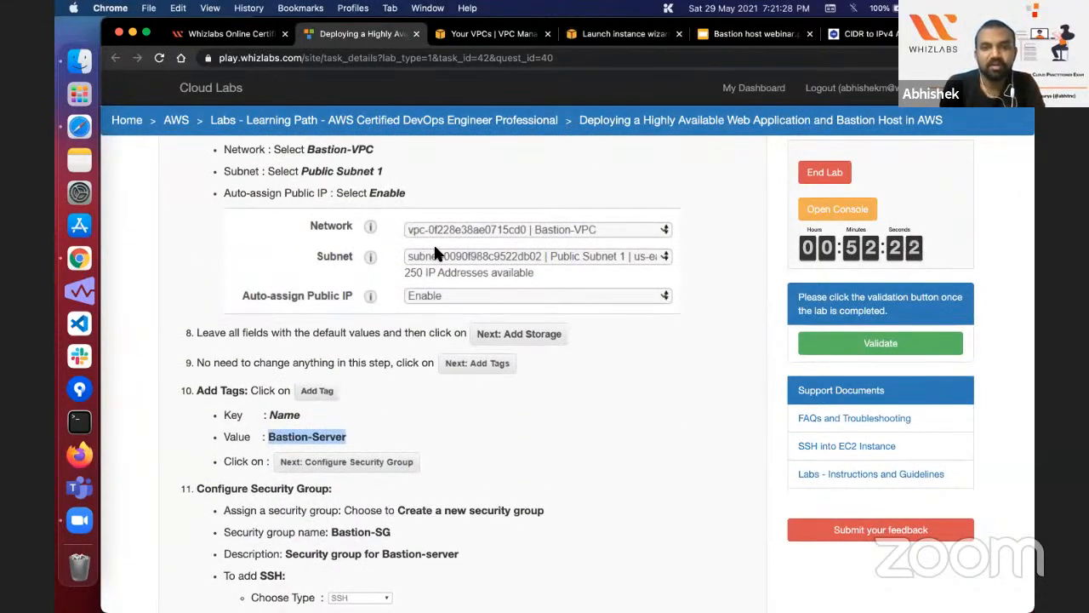
{"action": "scroll", "coordinate": [433, 243], "scroll_direction": "down", "scroll_amount": 1}
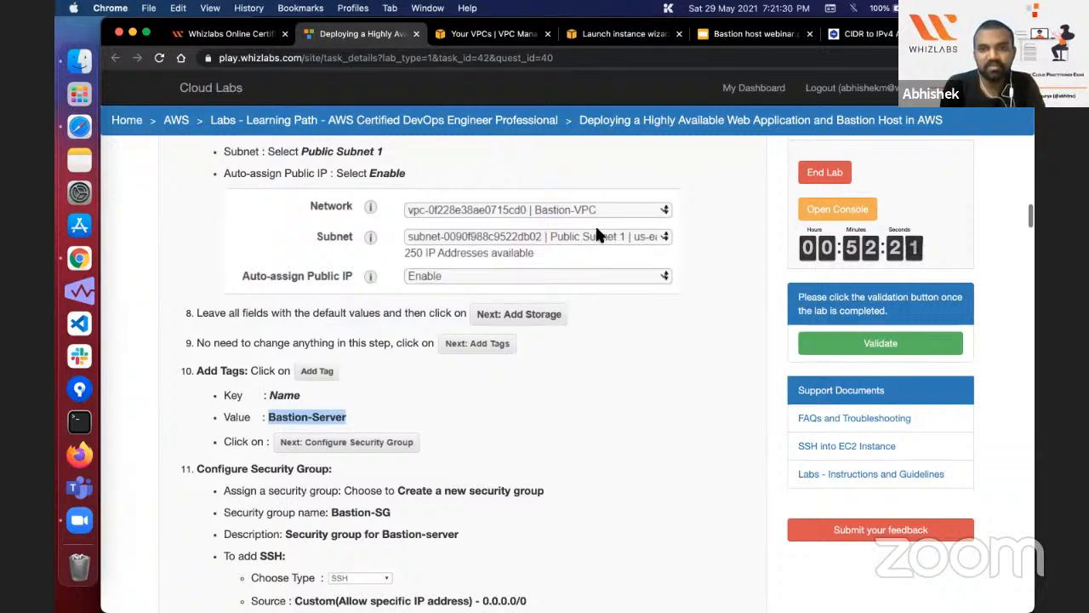
{"action": "left_click", "coordinate": [623, 34]}
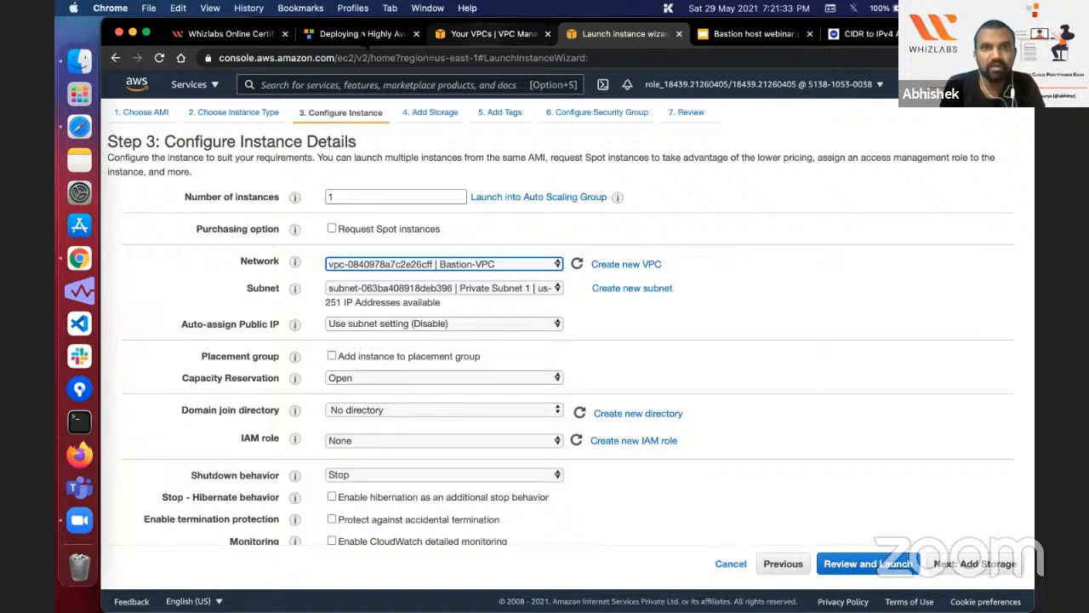
{"action": "left_click", "coordinate": [365, 34]}
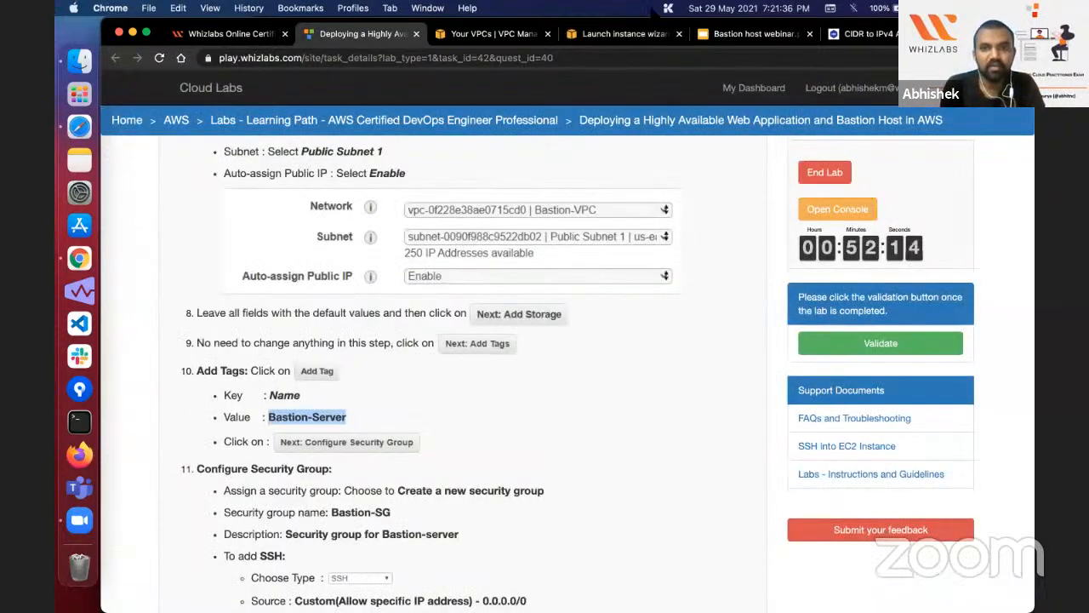
Step: Set Auto-assign Public IP to Enable and look through the remaining instance details
{"action": "left_click", "coordinate": [658, 37]}
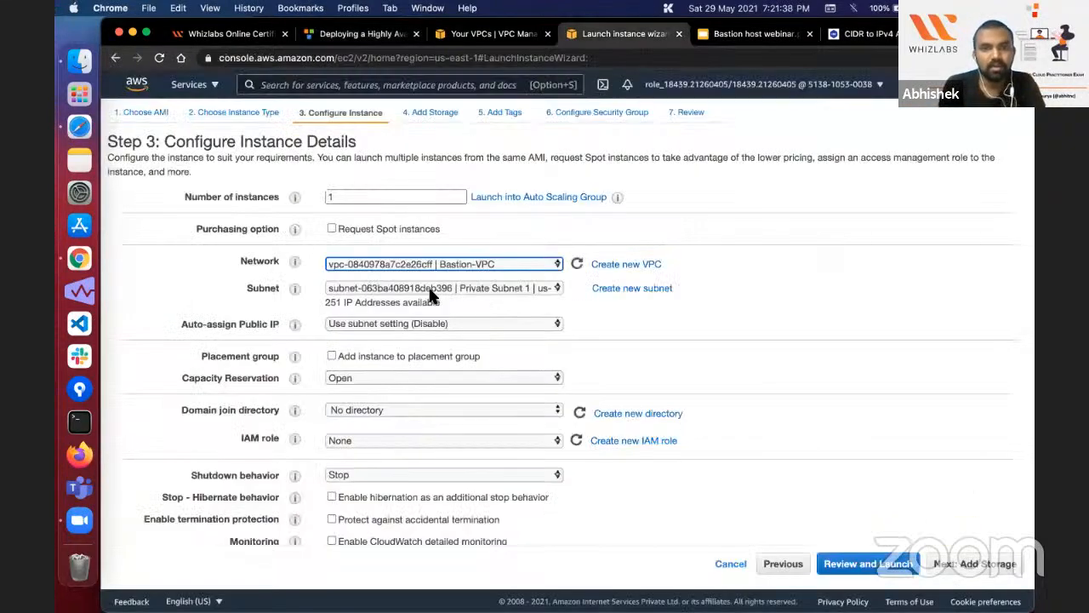
{"action": "left_click", "coordinate": [433, 322]}
{"action": "left_click", "coordinate": [432, 337]}
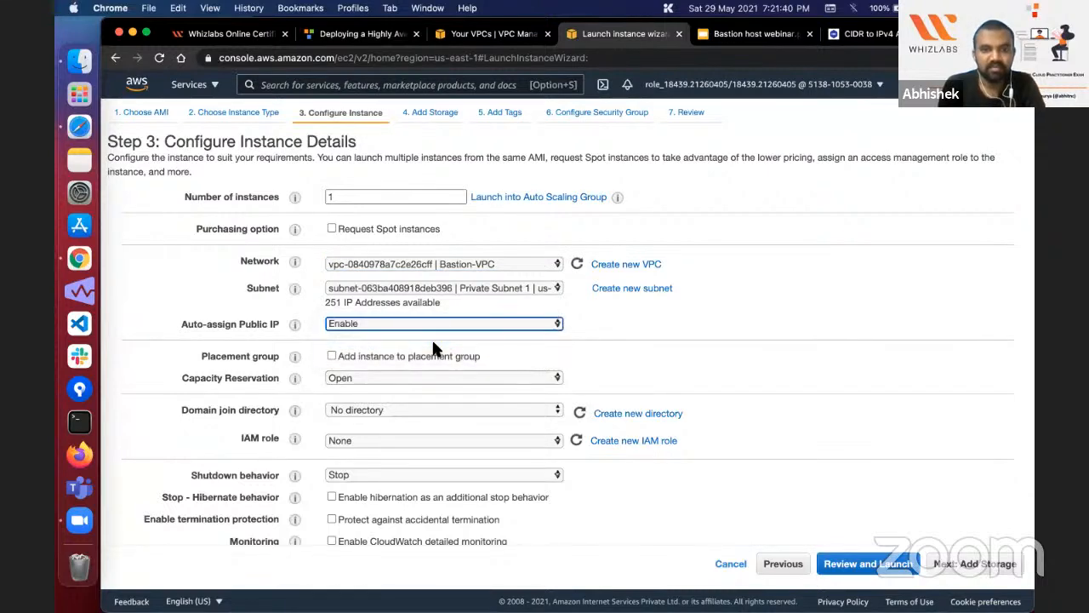
{"action": "scroll", "coordinate": [384, 344], "scroll_direction": "down", "scroll_amount": 10}
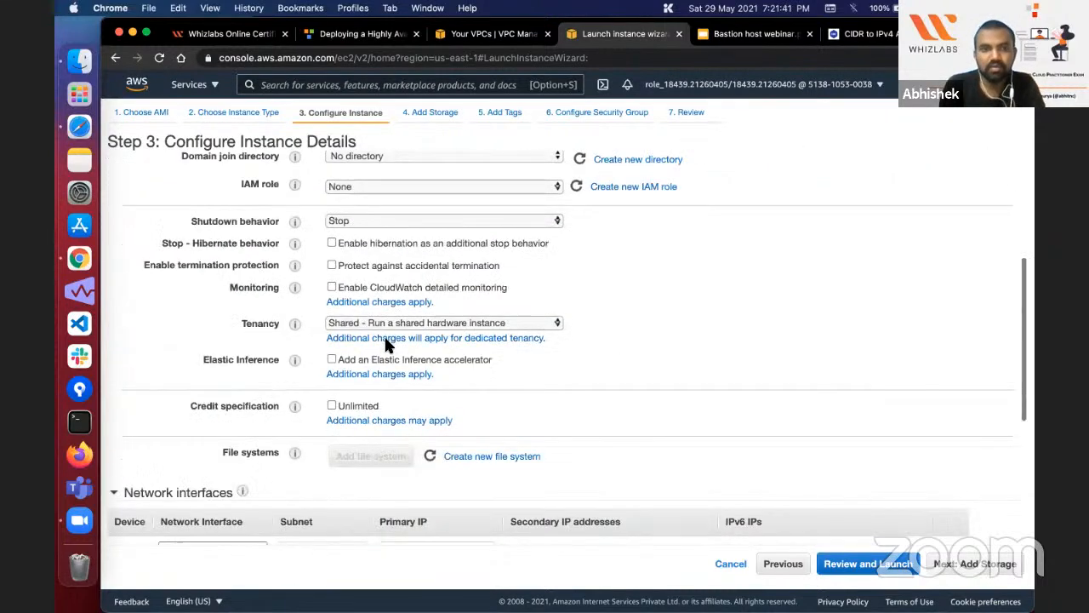
{"action": "scroll", "coordinate": [385, 345], "scroll_direction": "down", "scroll_amount": 1}
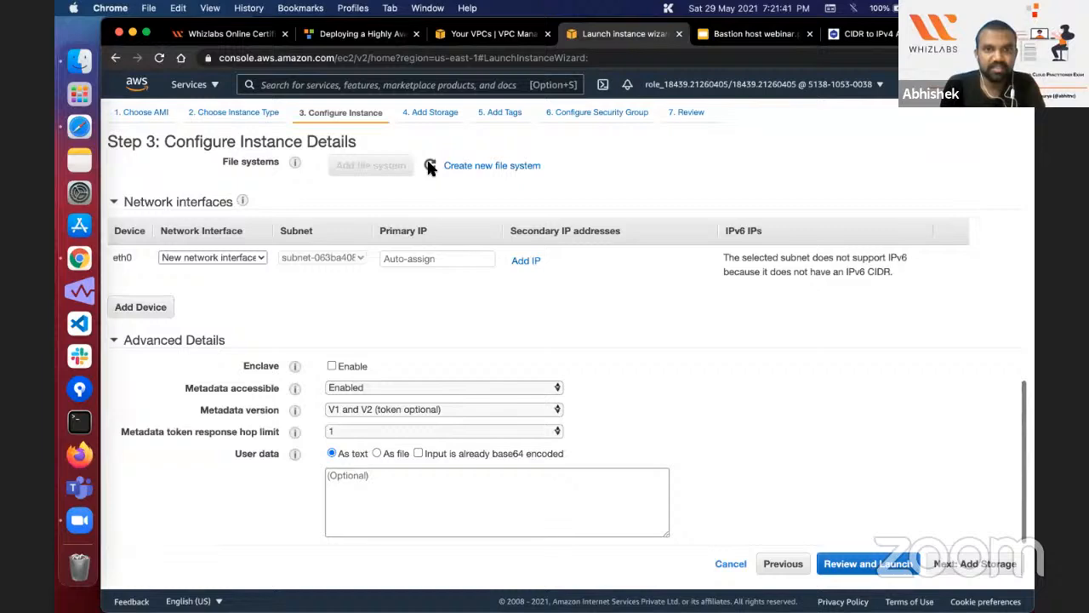
Step: Check the following Task 3 instructions in the lab guide and advance the launch wizard to tagging with default storage
{"action": "left_click", "coordinate": [361, 33]}
{"action": "scroll", "coordinate": [546, 273], "scroll_direction": "down", "scroll_amount": 3}
{"action": "scroll", "coordinate": [547, 283], "scroll_direction": "down", "scroll_amount": 3}
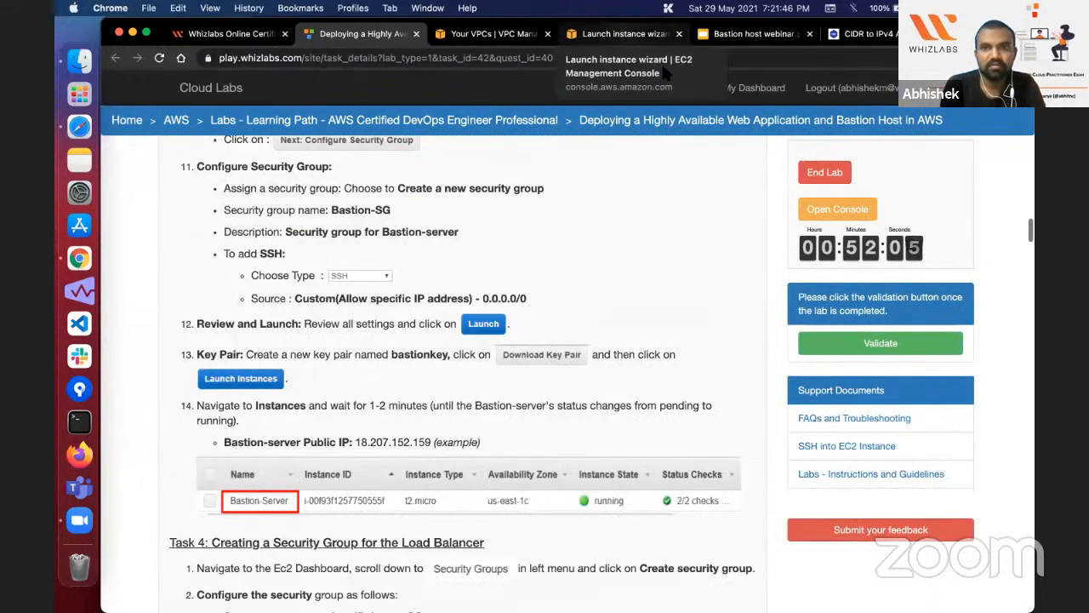
{"action": "left_click", "coordinate": [623, 33]}
{"action": "left_click", "coordinate": [983, 564]}
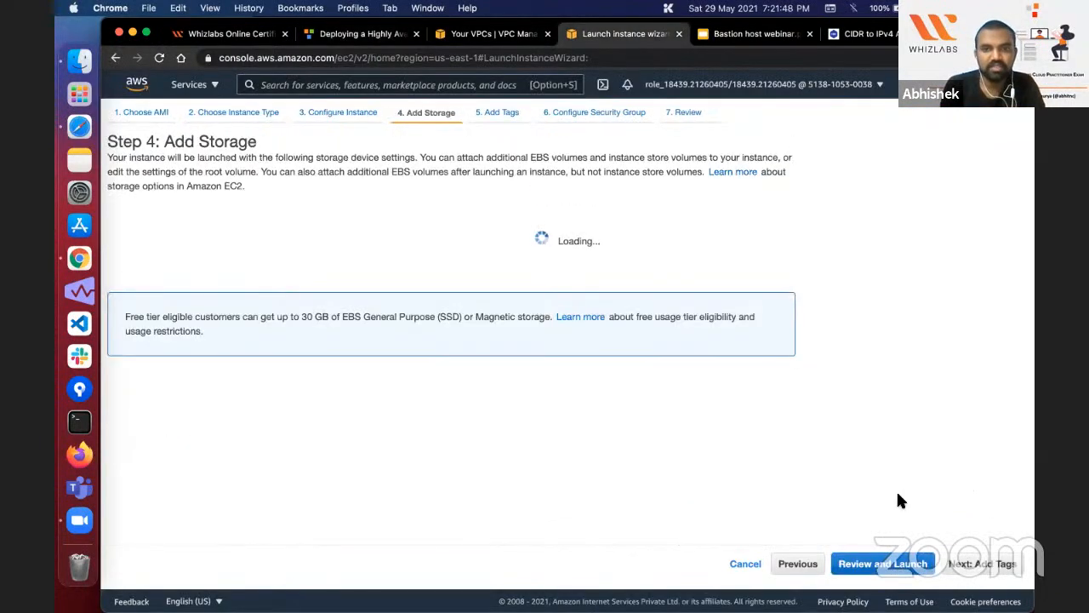
{"action": "left_click", "coordinate": [1002, 557]}
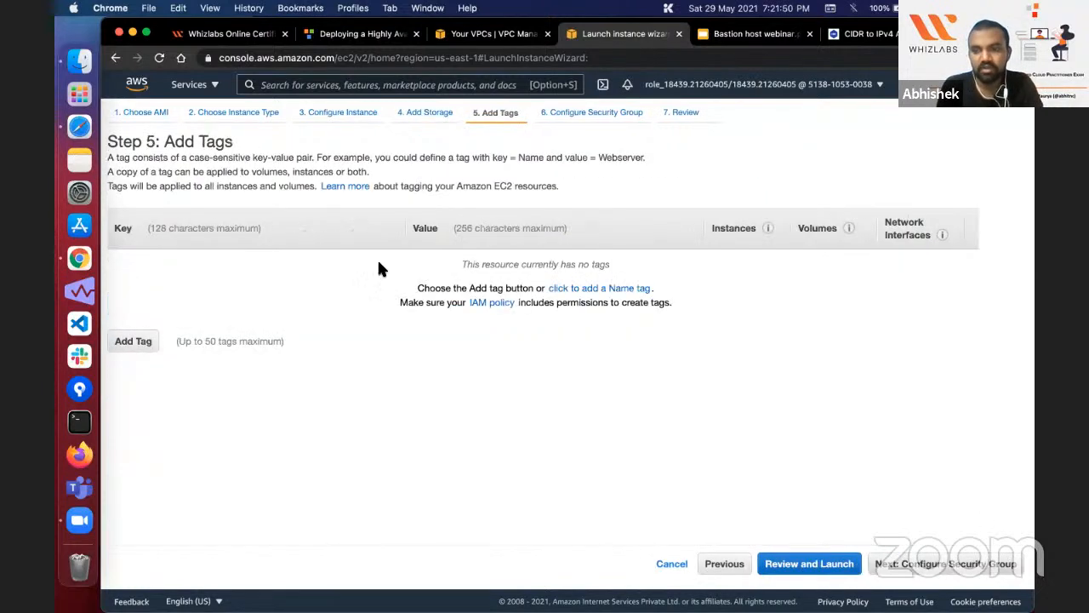
Step: Add a tag with key Name and value Bastion-Server, and continue to the security group configuration
{"action": "left_click", "coordinate": [146, 333]}
{"action": "type", "text": "Na"}
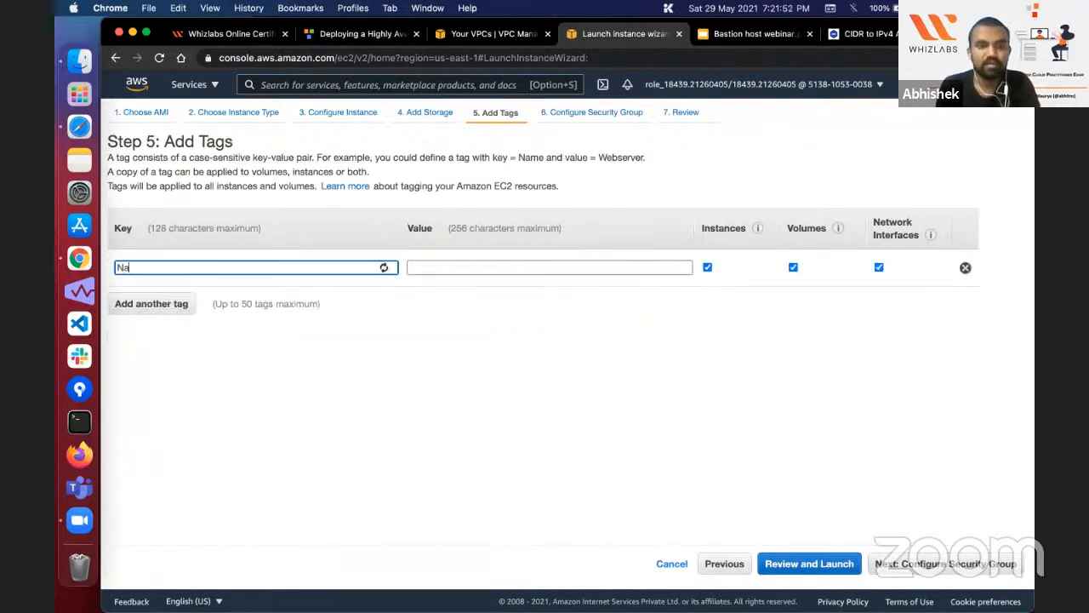
{"action": "type", "text": "mw"}
{"action": "key", "text": "BackSpace"}
{"action": "type", "text": "e"}
{"action": "key", "text": "Tab"}
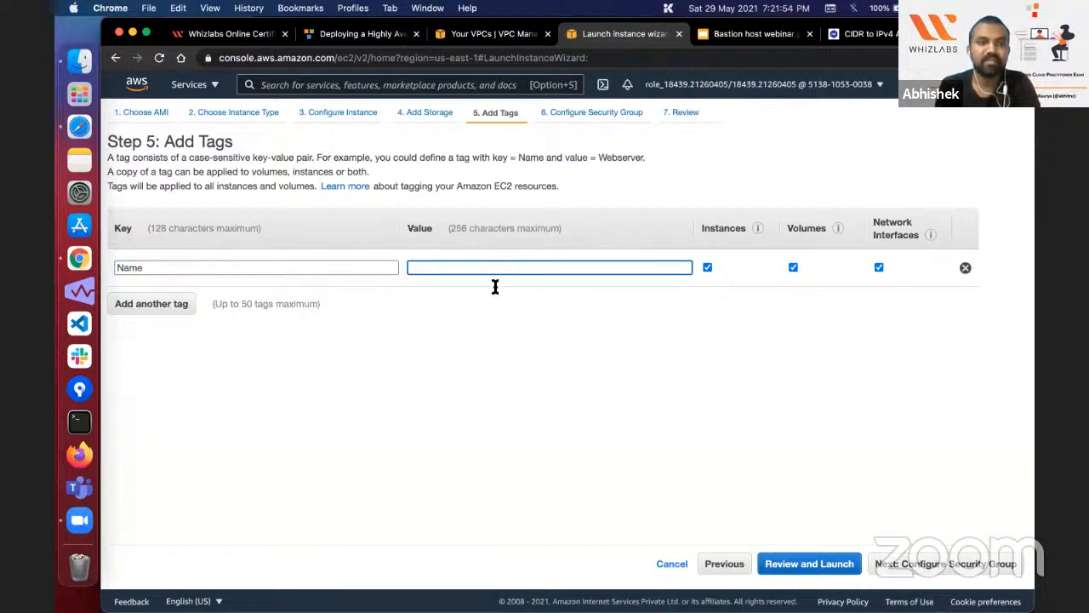
{"action": "type", "text": "Bastion-Server"}
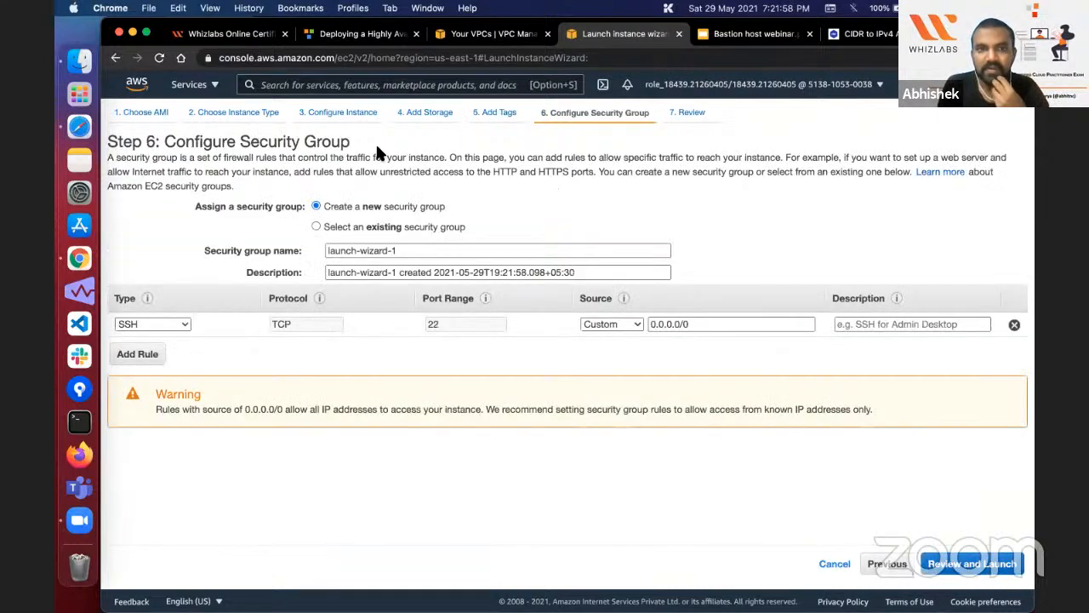
Step: Copy the security group name from the lab guide and enter Bastion-SG as both the new group's name and description
{"action": "left_click", "coordinate": [388, 34]}
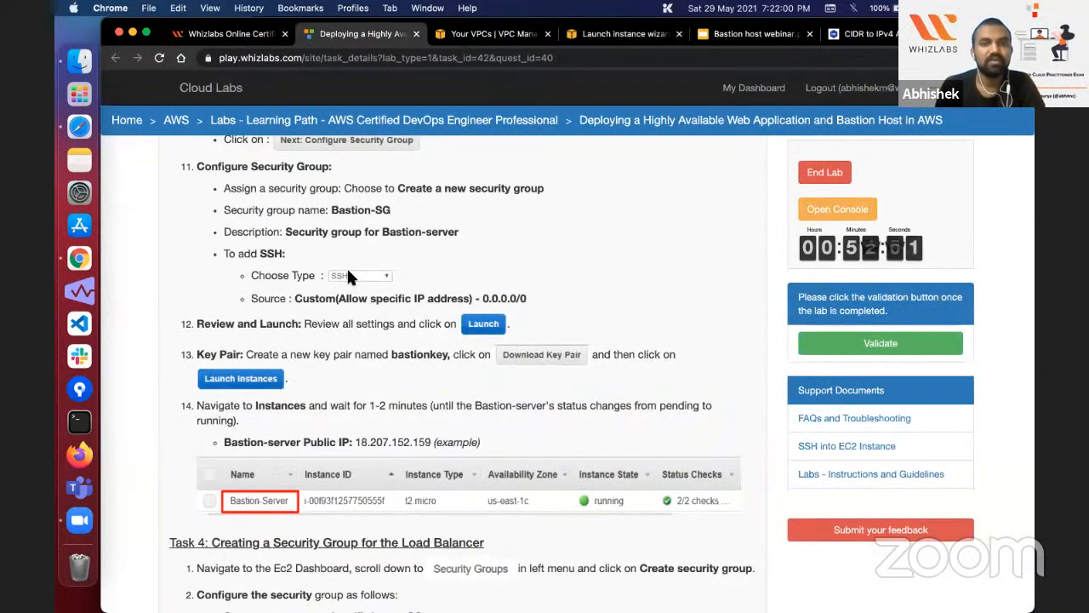
{"action": "scroll", "coordinate": [347, 270], "scroll_direction": "down", "scroll_amount": 1}
{"action": "scroll", "coordinate": [347, 278], "scroll_direction": "up", "scroll_amount": 2}
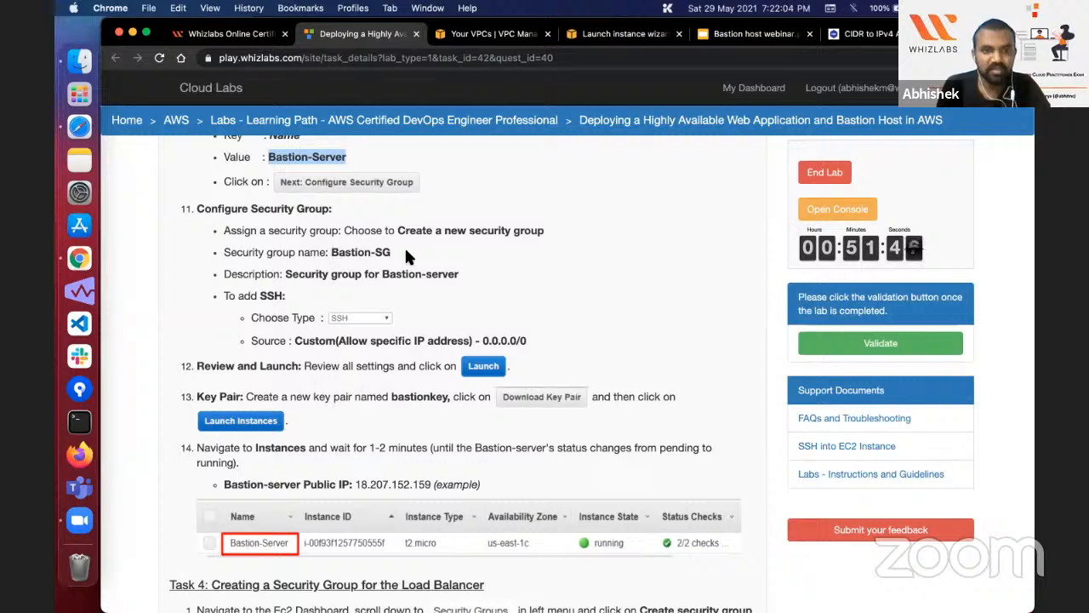
{"action": "left_click_drag", "start_coordinate": [331, 252], "coordinate": [392, 252]}
{"action": "key", "text": "super+c"}
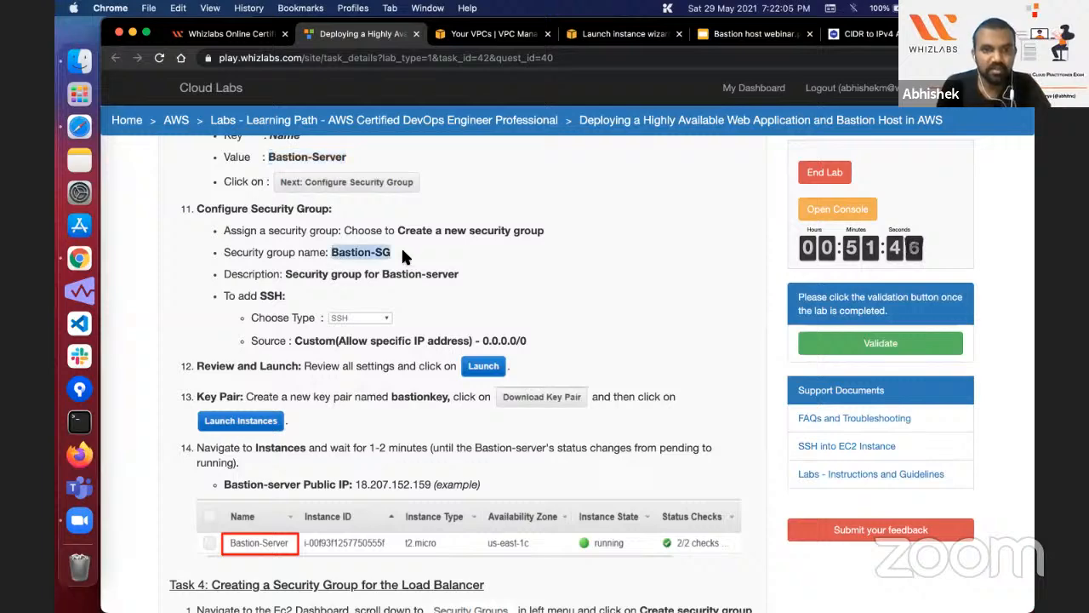
{"action": "left_click", "coordinate": [625, 34]}
{"action": "left_click", "coordinate": [449, 246]}
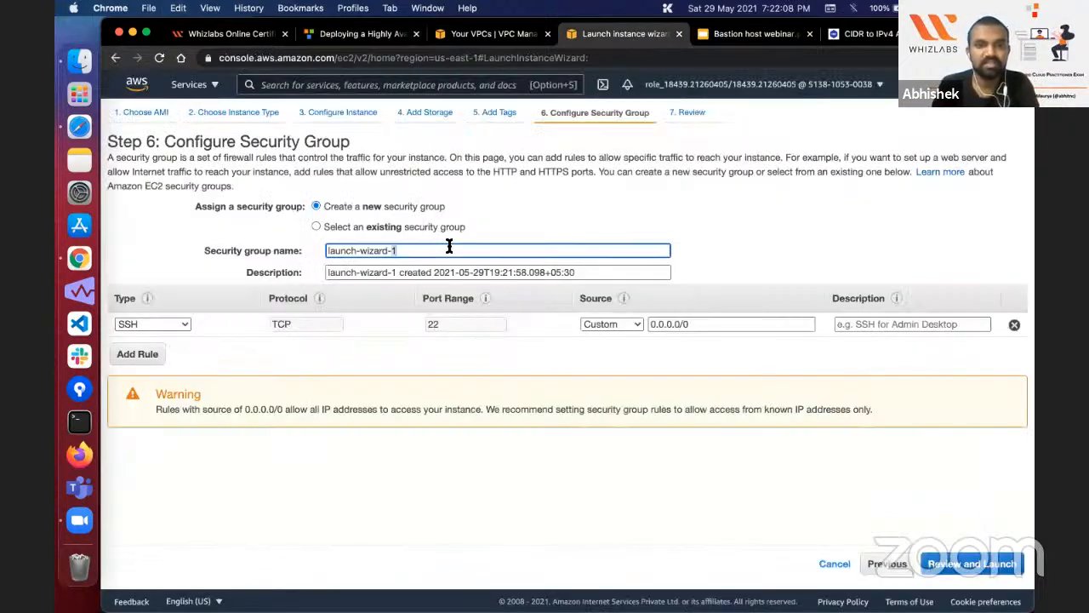
{"action": "key", "text": "super+v"}
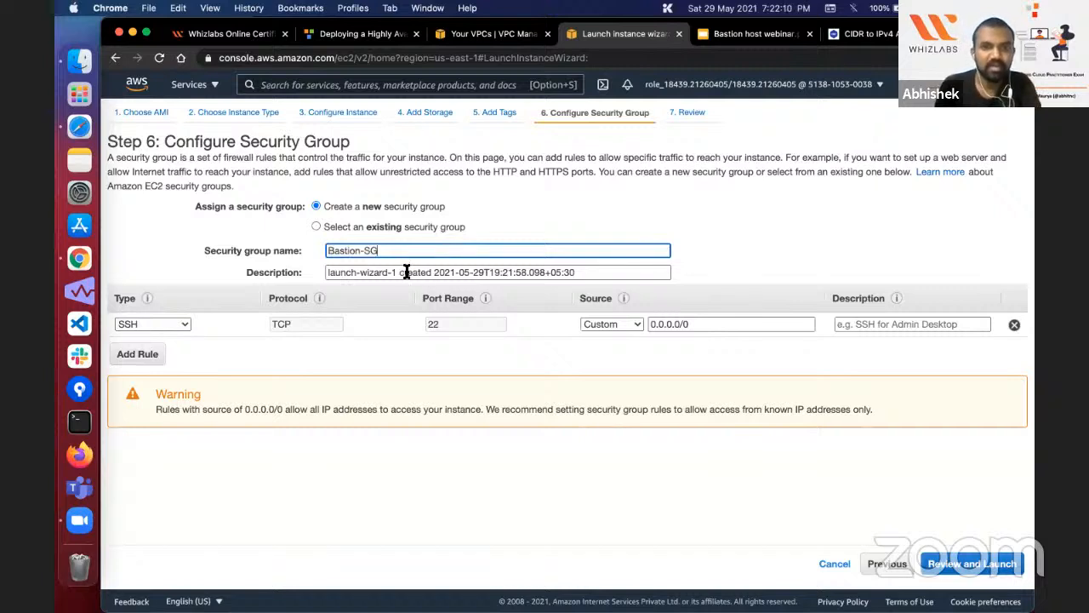
{"action": "triple_click", "coordinate": [407, 271]}
{"action": "key", "text": "super+v"}
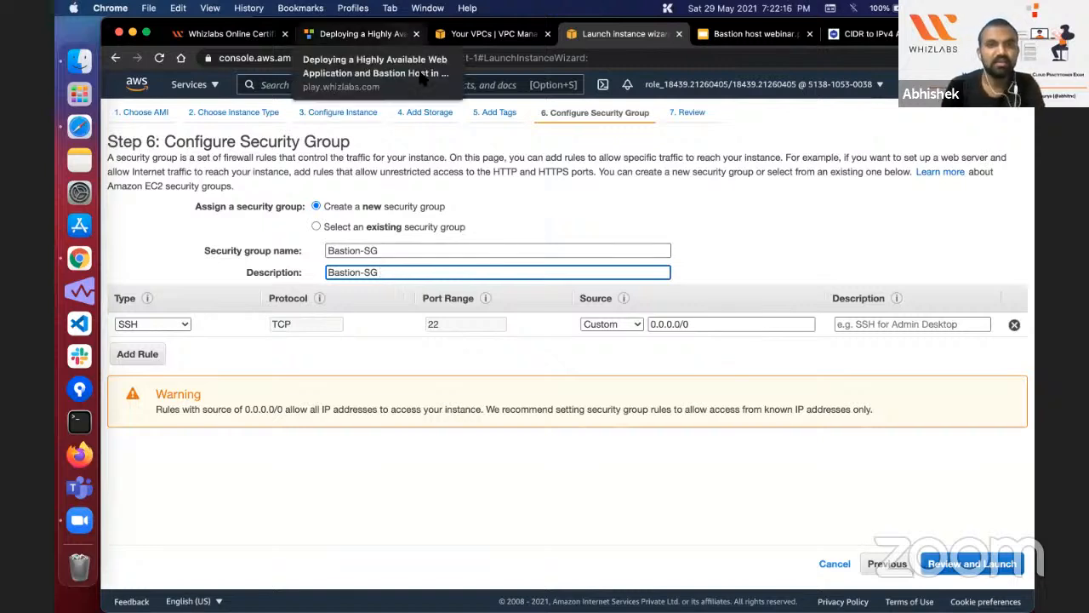
Step: Check the SSH source in the lab guide, keep the default SSH rule and proceed through the launch review to key pair selection
{"action": "left_click", "coordinate": [374, 35]}
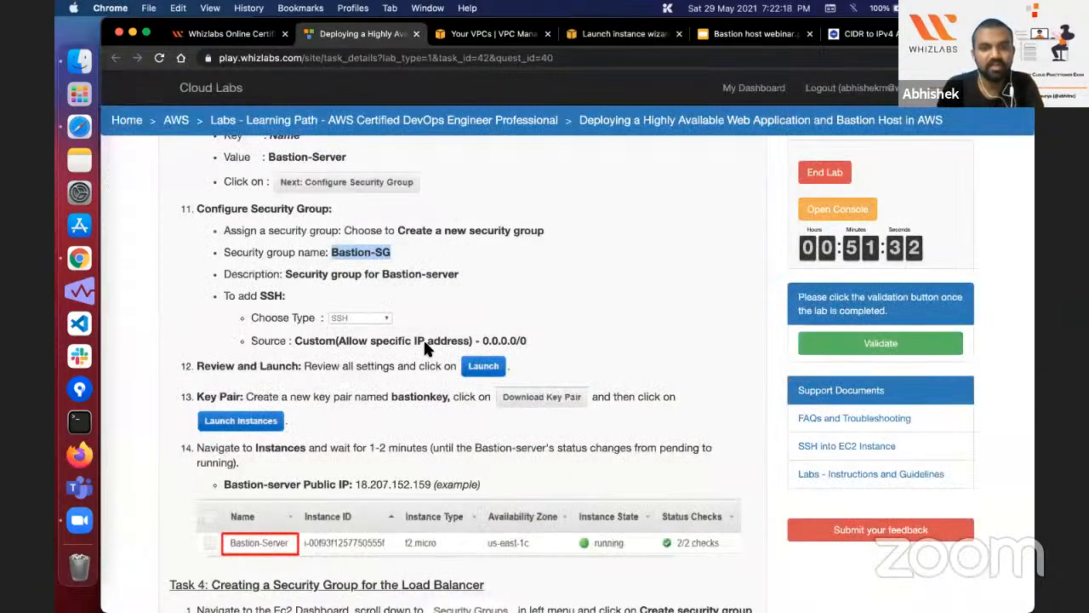
{"action": "triple_click", "coordinate": [520, 336]}
{"action": "left_click", "coordinate": [521, 332]}
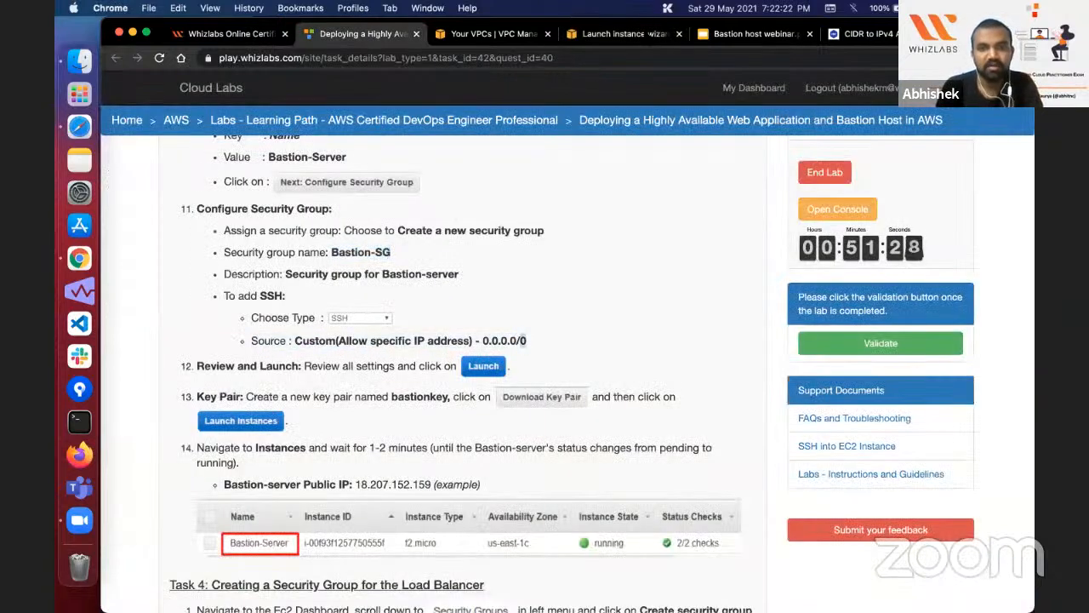
{"action": "left_click", "coordinate": [625, 34]}
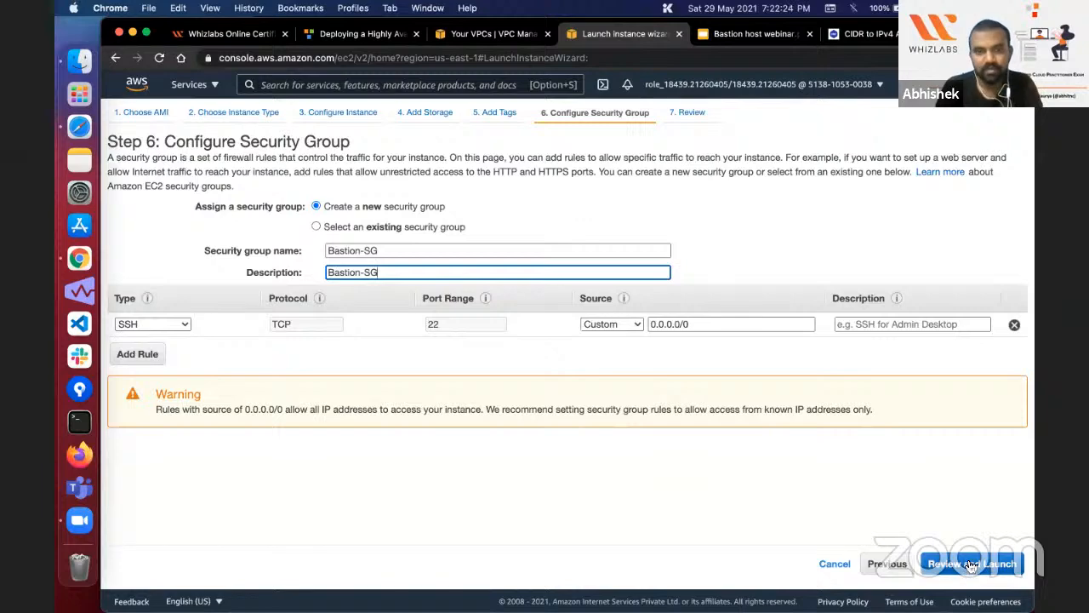
{"action": "left_click", "coordinate": [971, 565]}
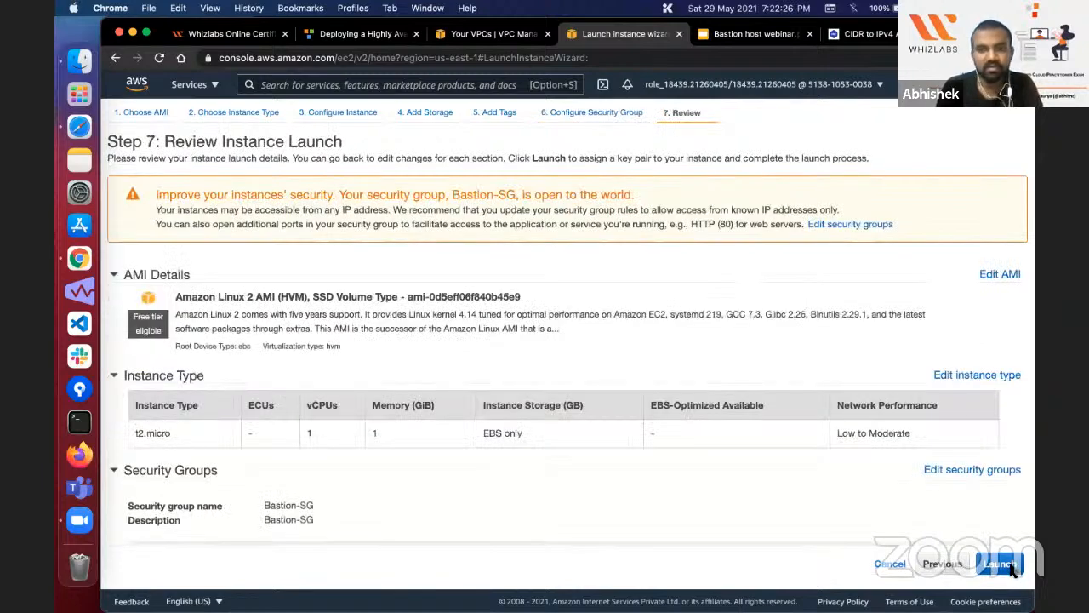
{"action": "left_click", "coordinate": [1000, 565]}
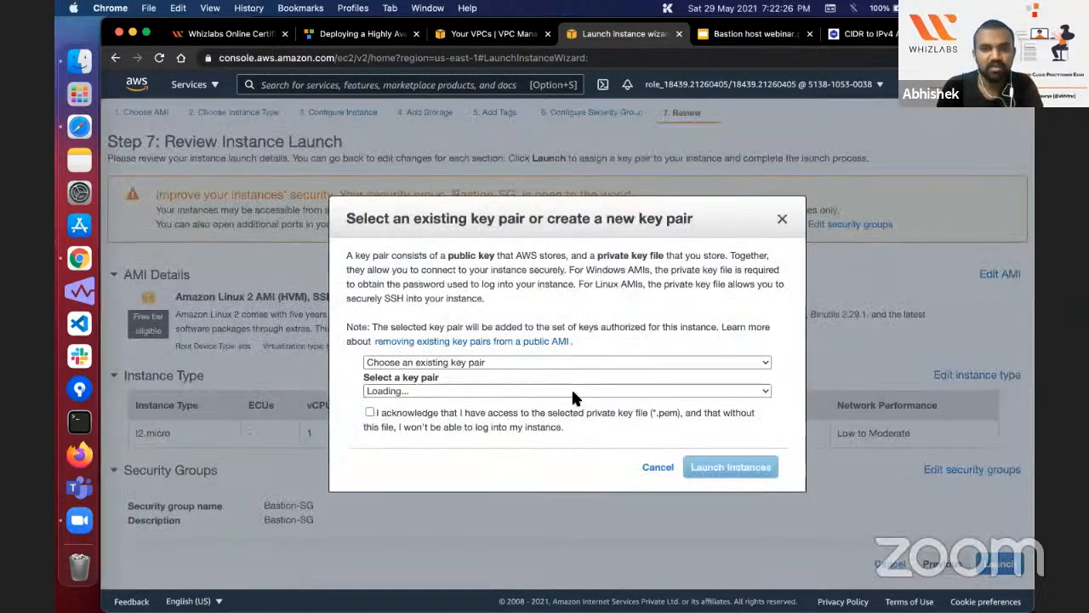
Step: Create a new key pair named bastionkey, using the name from the lab guide, and save its key file to the Desktop
{"action": "left_click", "coordinate": [474, 361]}
{"action": "left_click", "coordinate": [474, 377]}
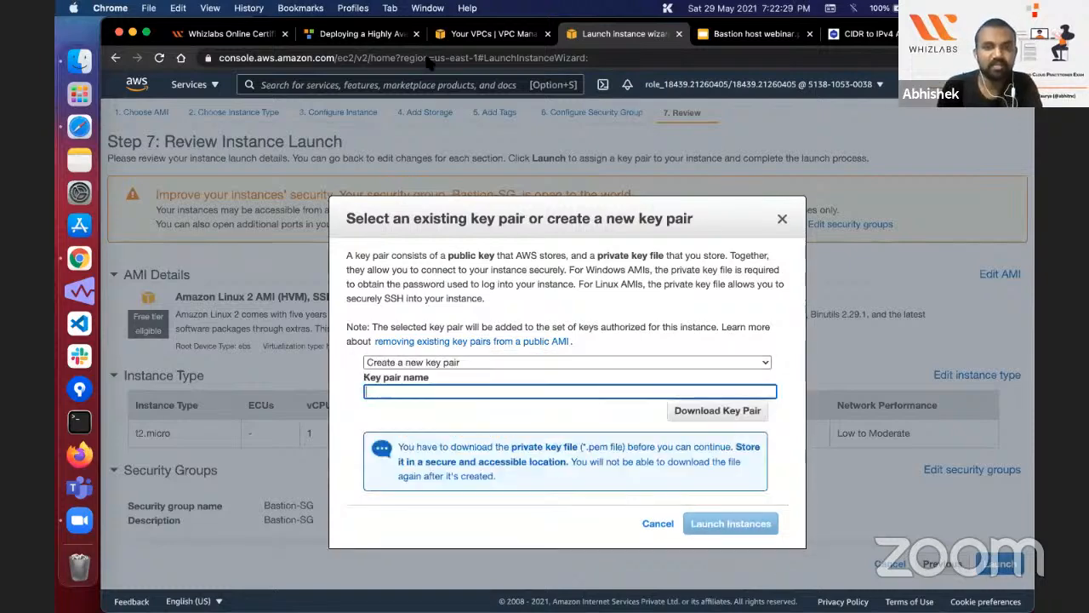
{"action": "left_click", "coordinate": [367, 35]}
{"action": "double_click", "coordinate": [419, 307]}
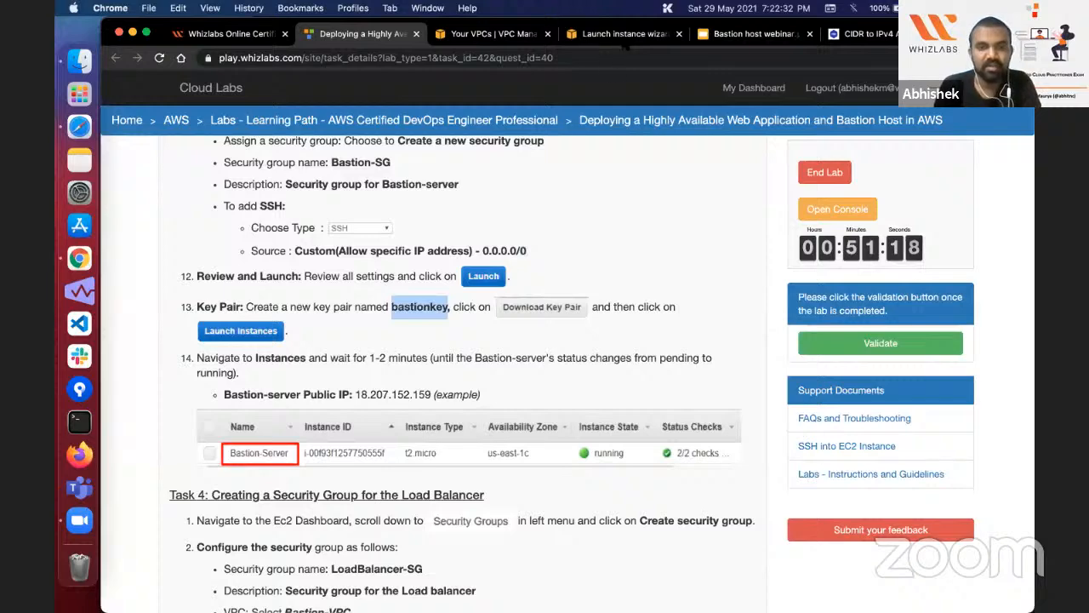
{"action": "left_click", "coordinate": [623, 34]}
{"action": "key", "text": "super+v"}
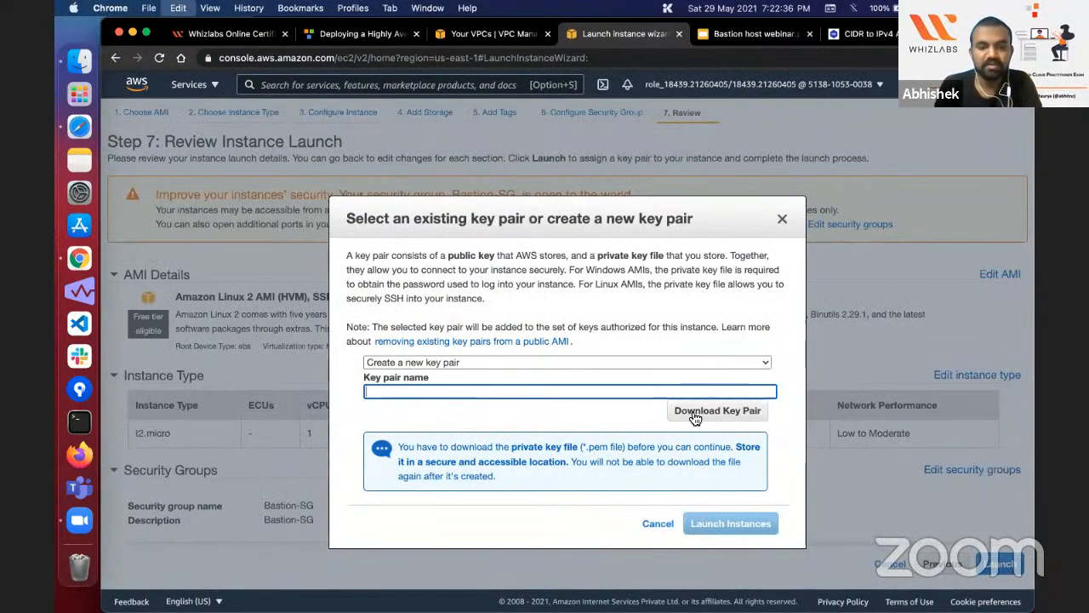
{"action": "left_click", "coordinate": [696, 417]}
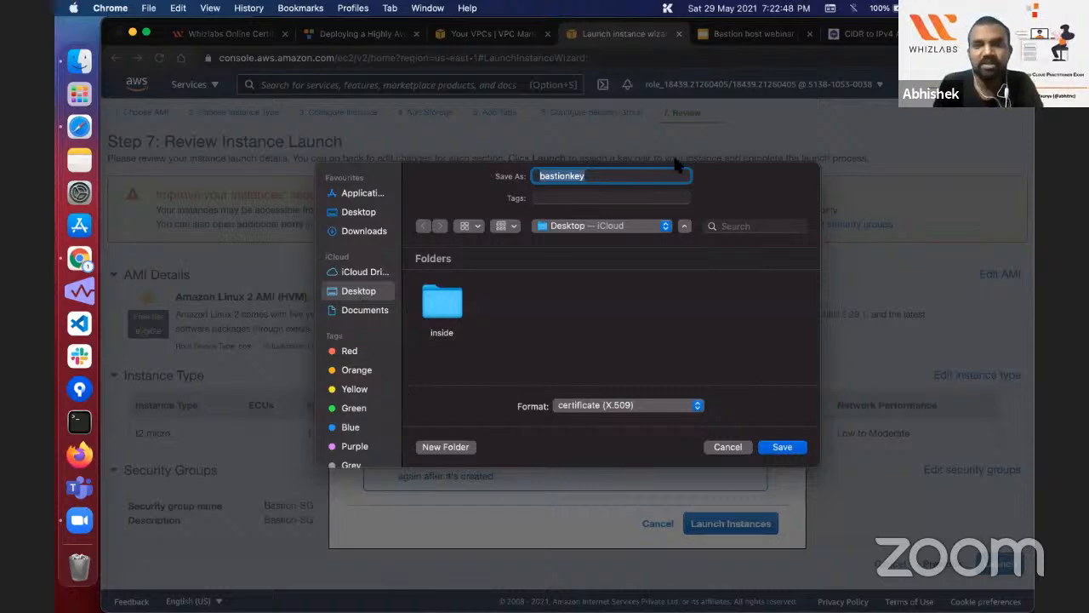
{"action": "left_click", "coordinate": [782, 446]}
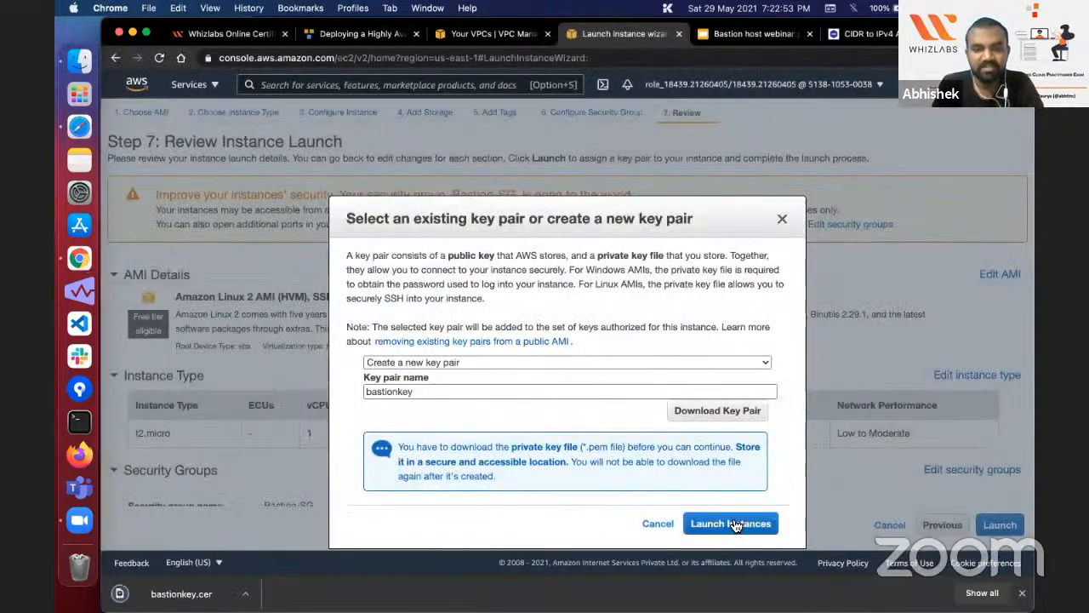
Step: Launch the Bastion-Server instance, dismiss the download notice and view the instances list
{"action": "left_click", "coordinate": [736, 525]}
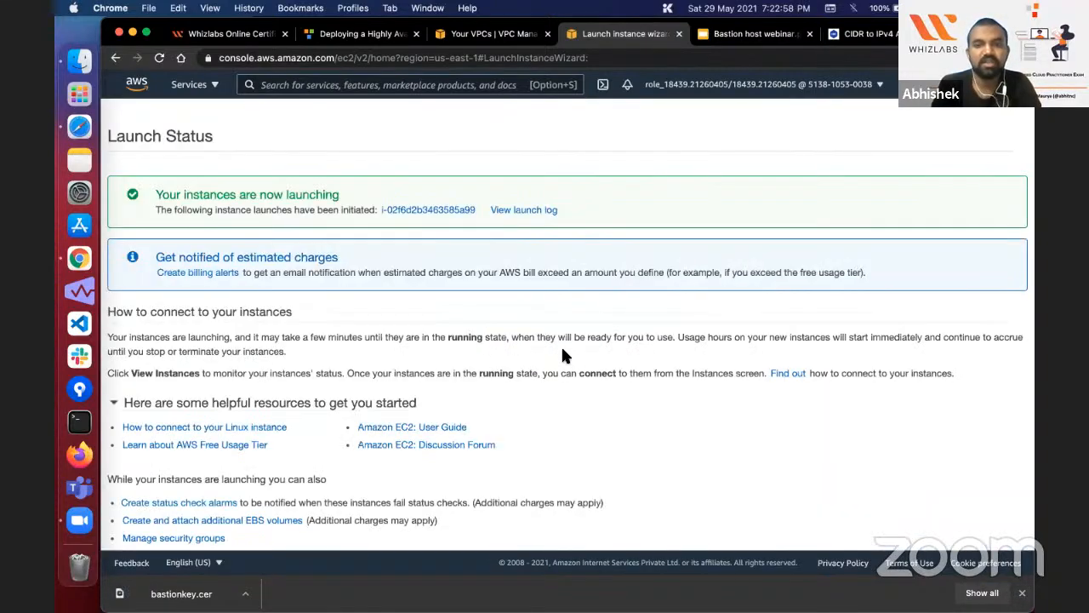
{"action": "left_click", "coordinate": [1024, 593]}
{"action": "left_click", "coordinate": [987, 570]}
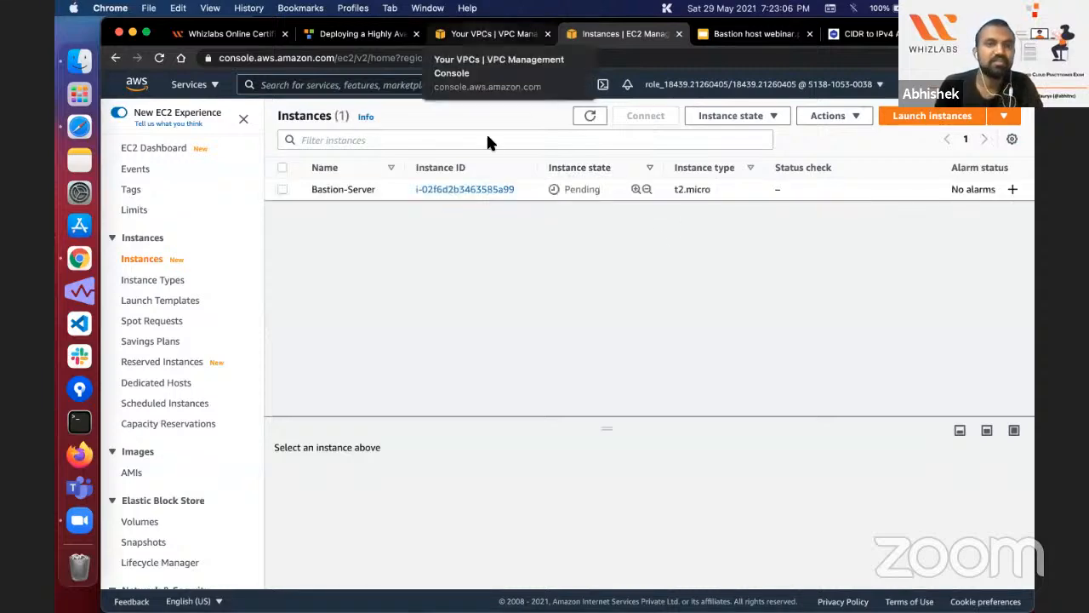
Step: Return to the lab guide and read the Task 4 instructions for creating the load balancer's security group
{"action": "left_click", "coordinate": [485, 36]}
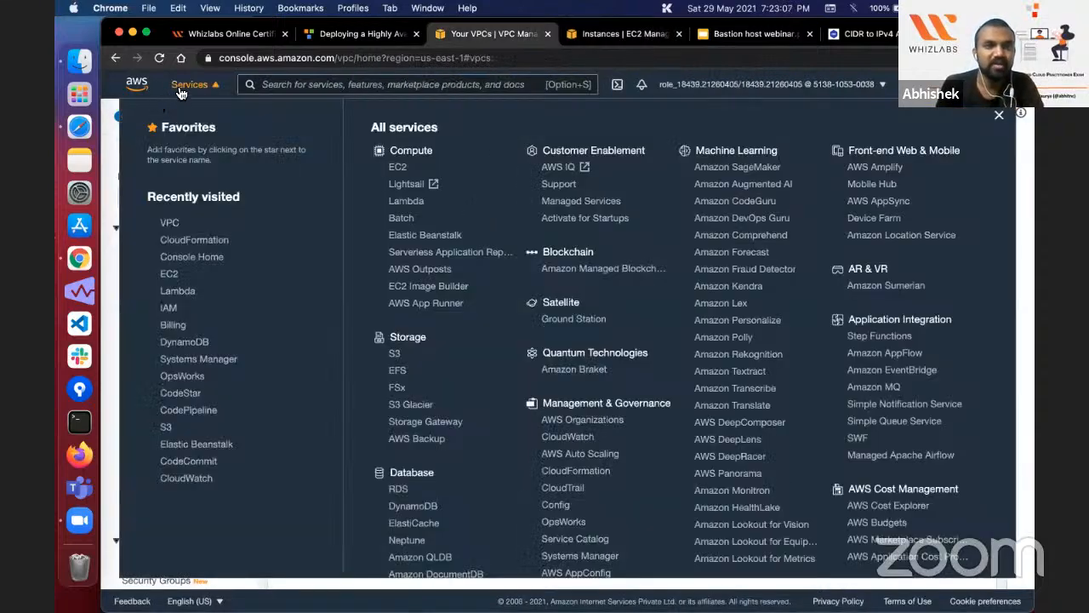
{"action": "left_click", "coordinate": [180, 88]}
{"action": "left_click", "coordinate": [362, 34]}
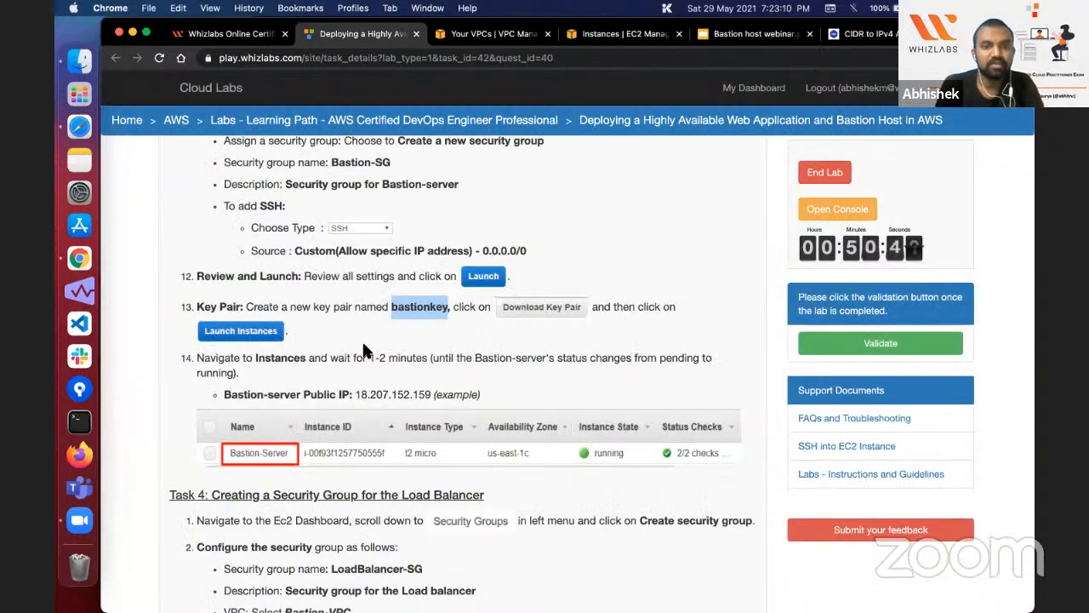
{"action": "scroll", "coordinate": [361, 340], "scroll_direction": "down", "scroll_amount": 2}
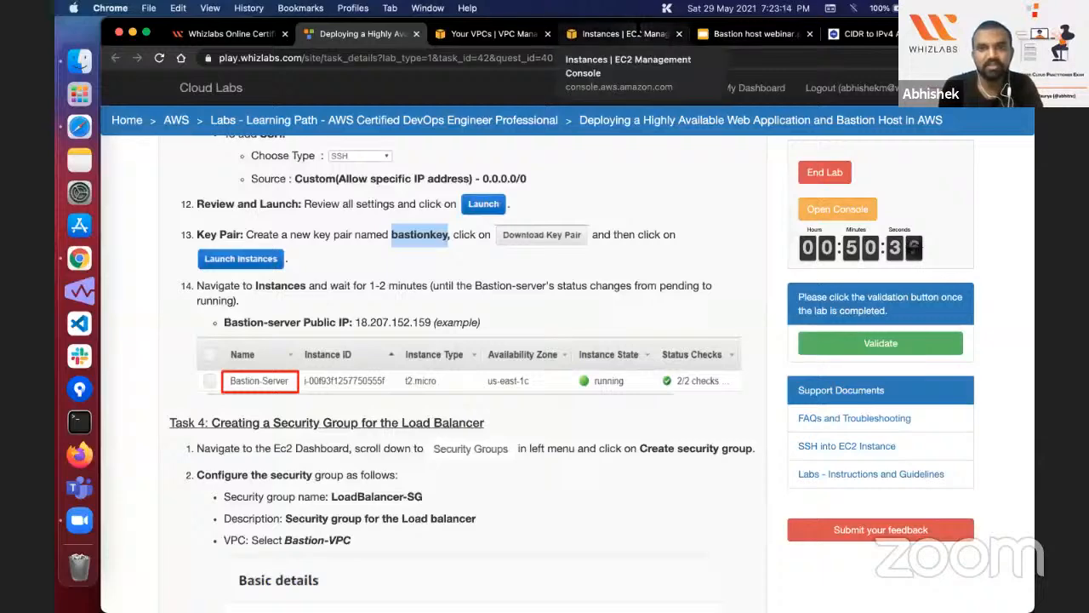
{"action": "left_click", "coordinate": [621, 34]}
{"action": "left_click", "coordinate": [362, 34]}
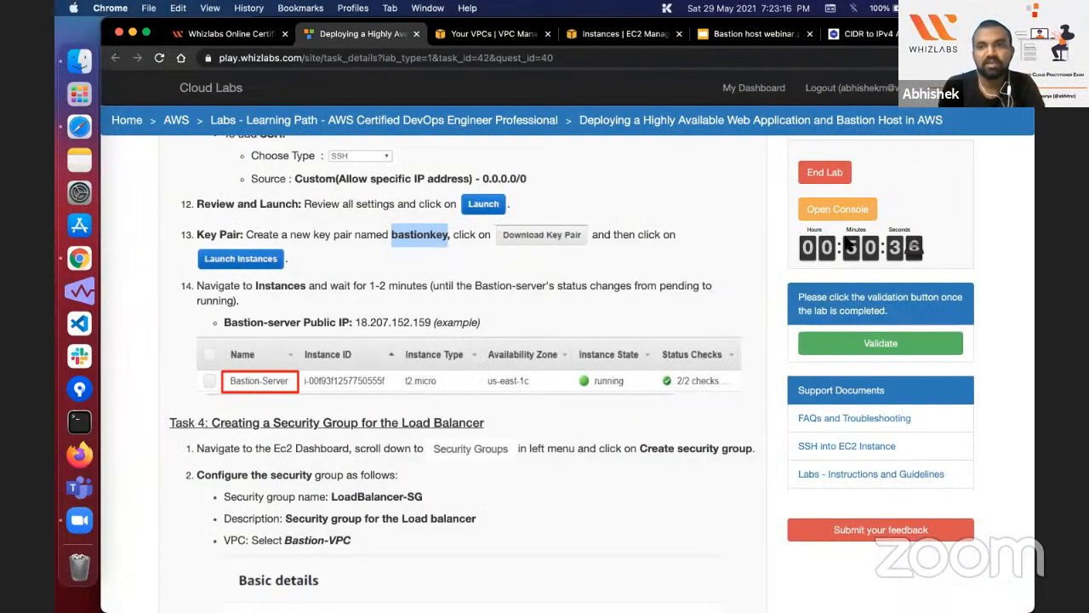
{"action": "left_click", "coordinate": [678, 260]}
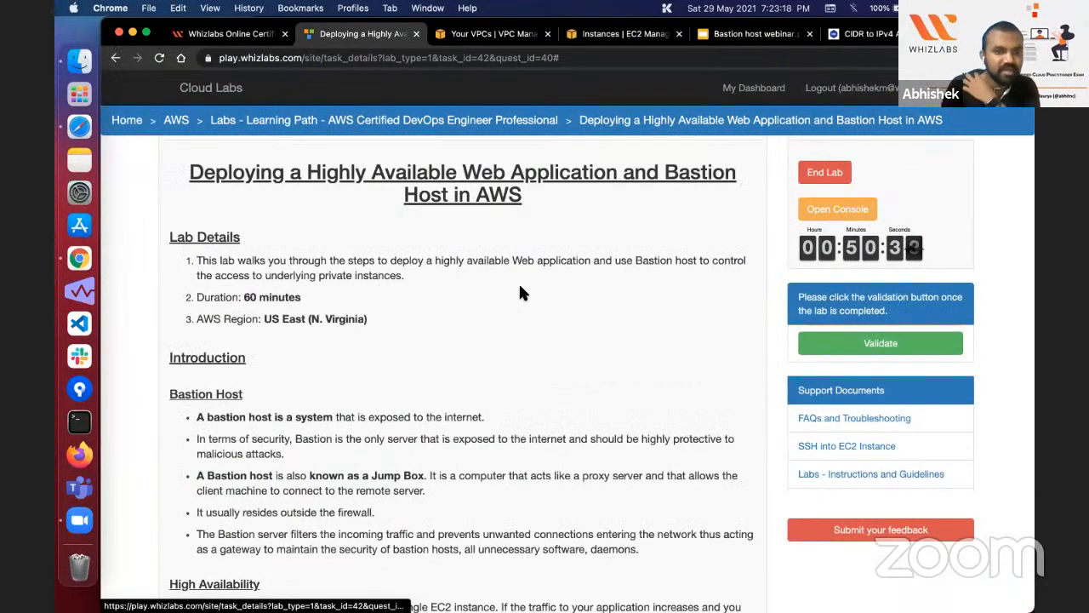
{"action": "scroll", "coordinate": [488, 444], "scroll_direction": "down", "scroll_amount": 15}
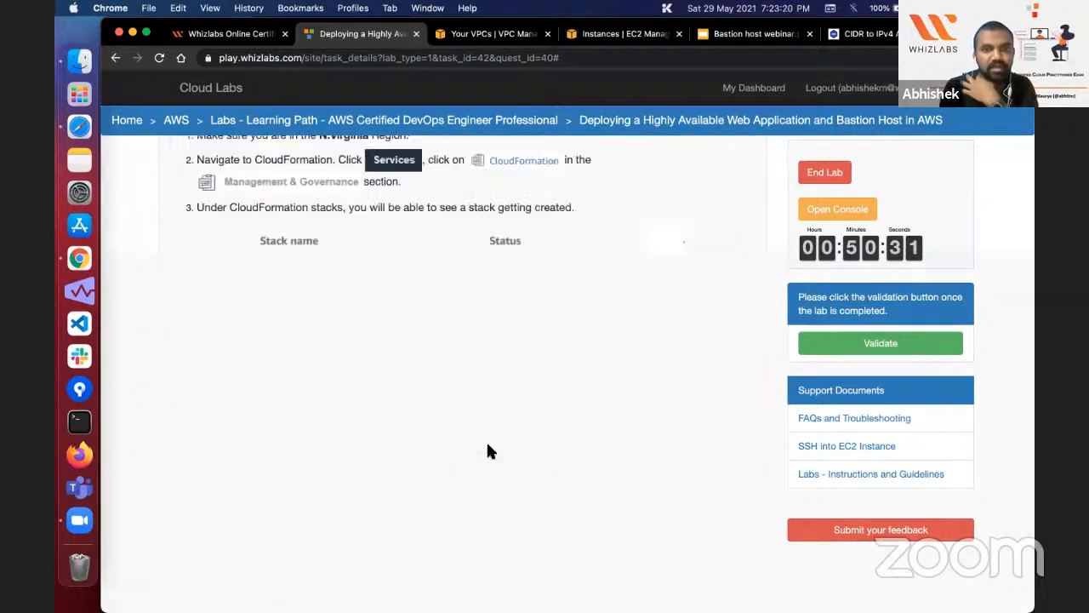
{"action": "scroll", "coordinate": [487, 444], "scroll_direction": "down", "scroll_amount": 15}
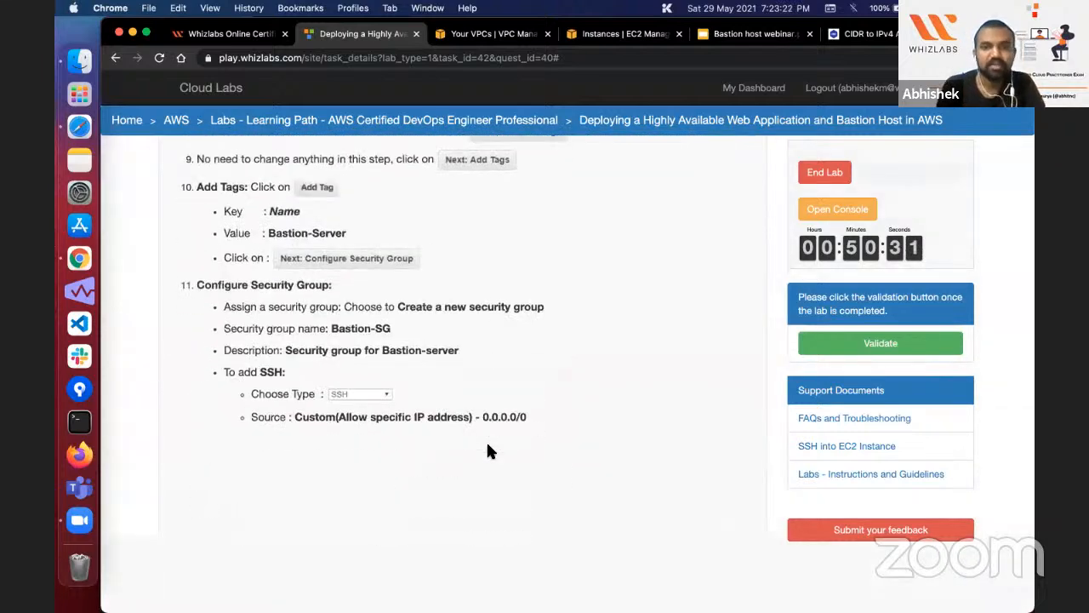
{"action": "scroll", "coordinate": [488, 444], "scroll_direction": "down", "scroll_amount": 10}
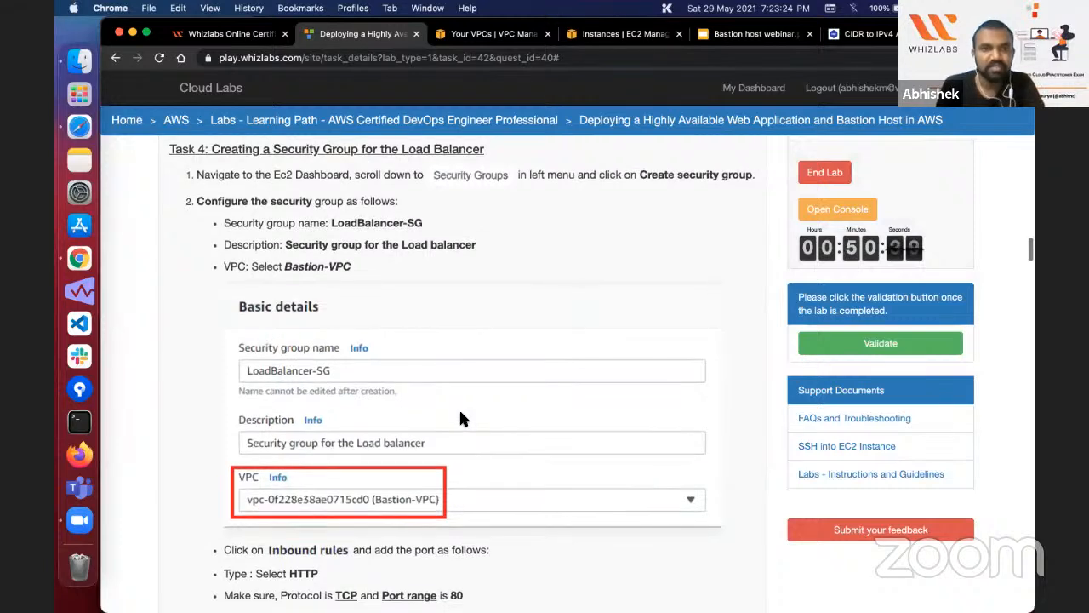
{"action": "scroll", "coordinate": [459, 418], "scroll_direction": "up", "scroll_amount": 2}
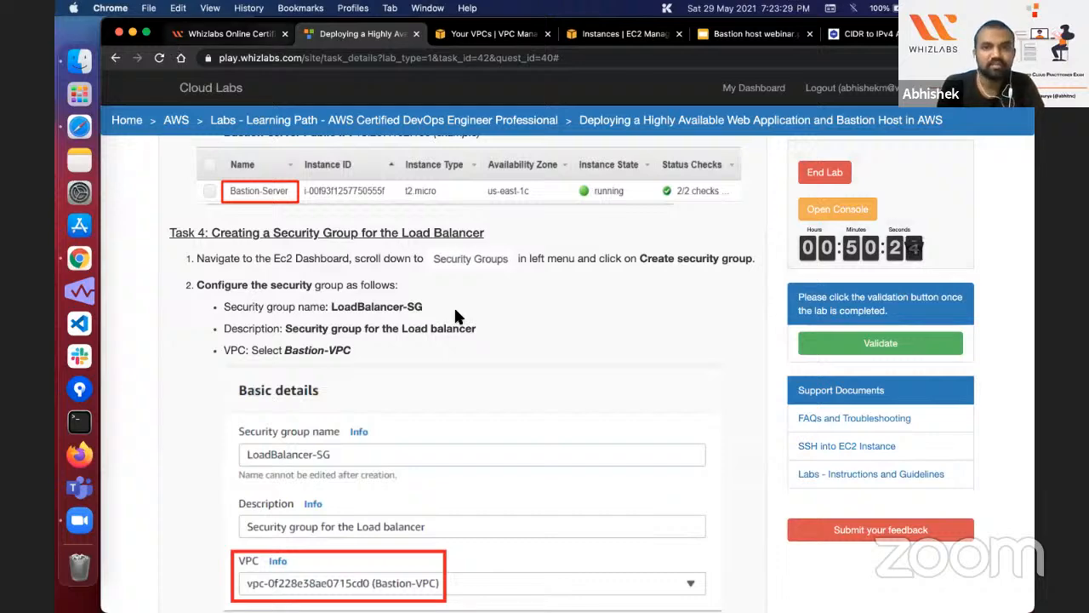
{"action": "scroll", "coordinate": [455, 317], "scroll_direction": "up", "scroll_amount": 2}
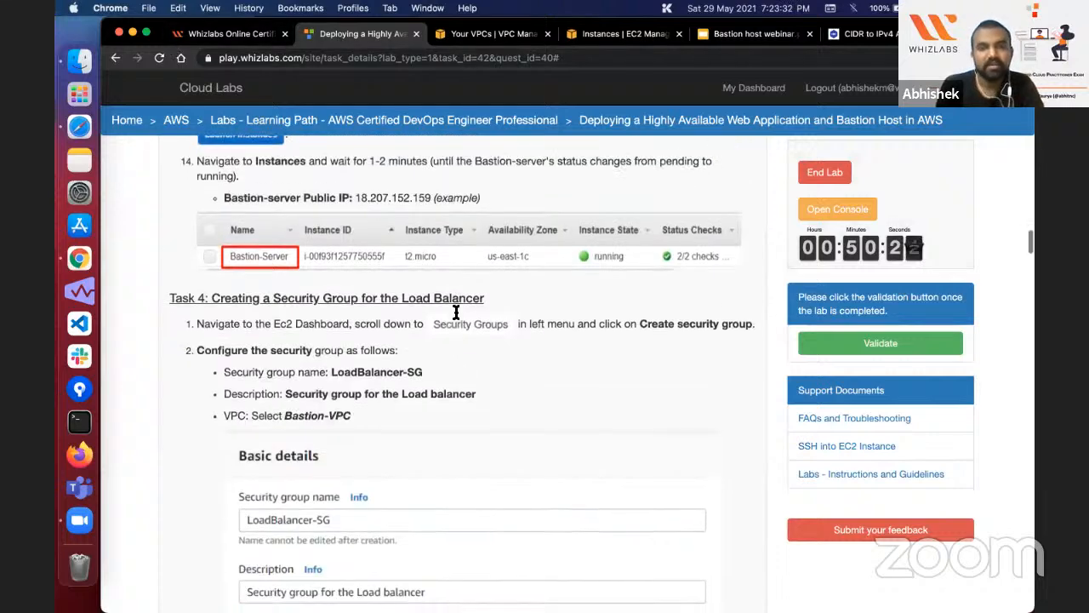
{"action": "scroll", "coordinate": [455, 316], "scroll_direction": "down", "scroll_amount": 3}
{"action": "scroll", "coordinate": [455, 316], "scroll_direction": "down", "scroll_amount": 1}
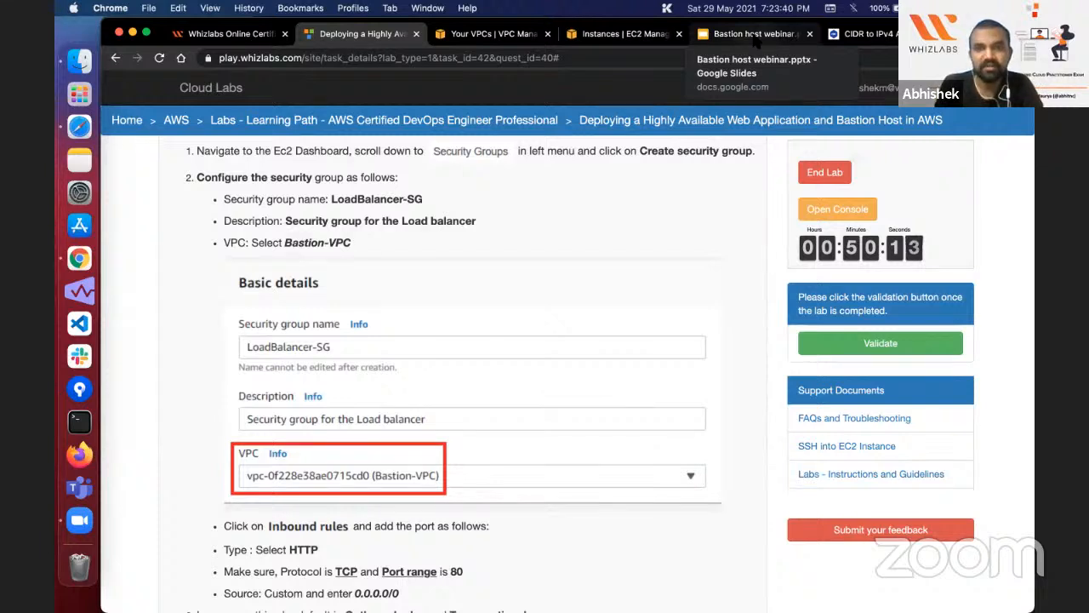
Step: Examine the inbound rule type, port range and source required for the load balancer's security group in the lab guide
{"action": "double_click", "coordinate": [360, 203]}
{"action": "scroll", "coordinate": [363, 210], "scroll_direction": "down", "scroll_amount": 3}
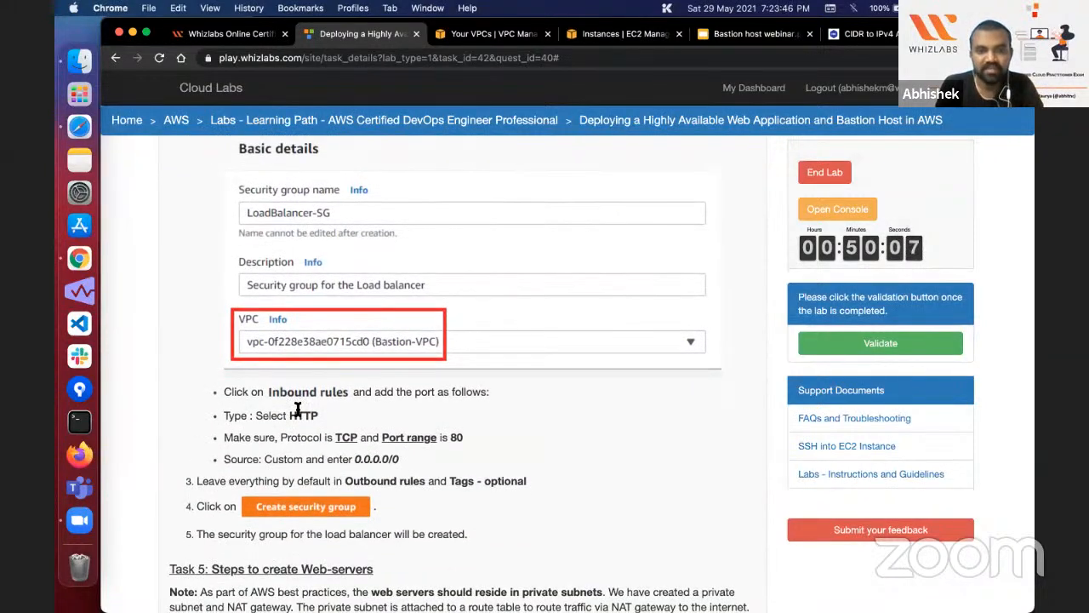
{"action": "double_click", "coordinate": [298, 415]}
{"action": "double_click", "coordinate": [383, 460]}
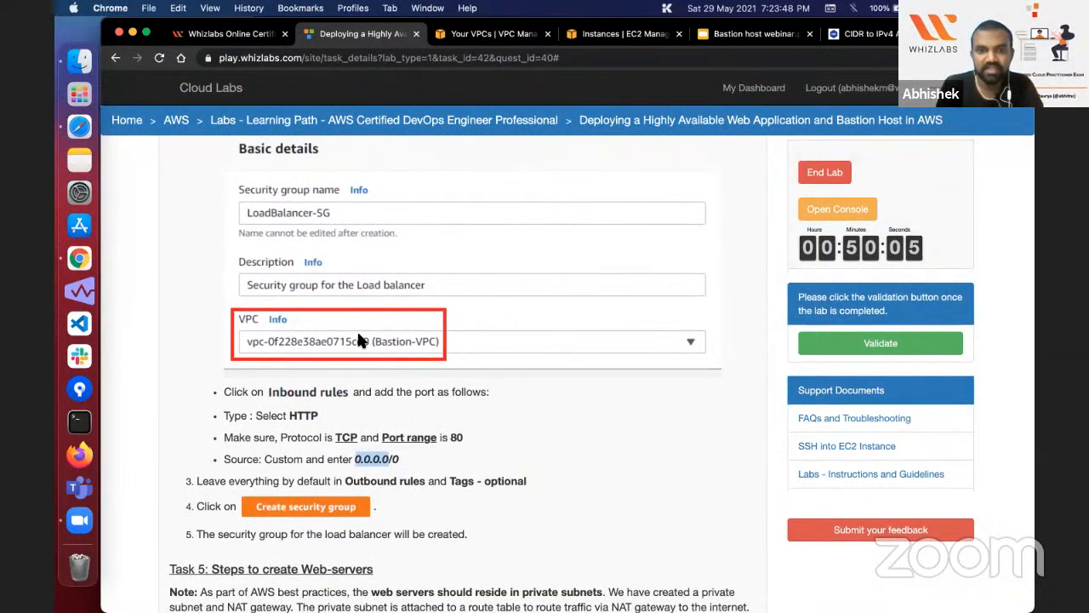
{"action": "scroll", "coordinate": [361, 340], "scroll_direction": "down", "scroll_amount": 1}
{"action": "scroll", "coordinate": [361, 340], "scroll_direction": "up", "scroll_amount": 3}
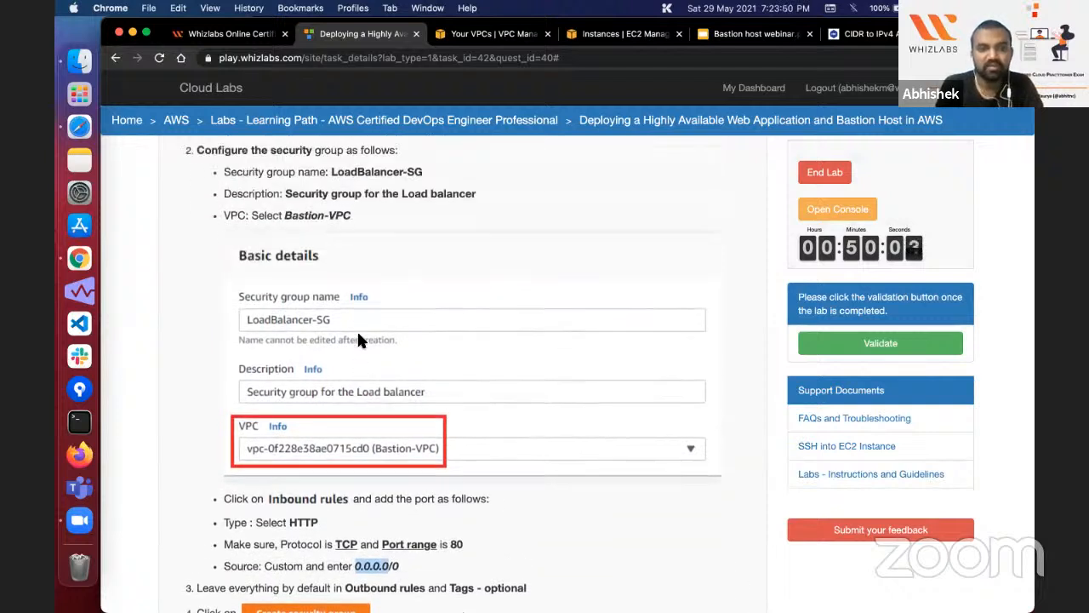
Step: Copy the name LoadBalancer-SG from the lab guide and start creating a new EC2 security group in a separate browser tab
{"action": "left_click_drag", "start_coordinate": [331, 182], "coordinate": [421, 187]}
{"action": "key", "text": "super+c"}
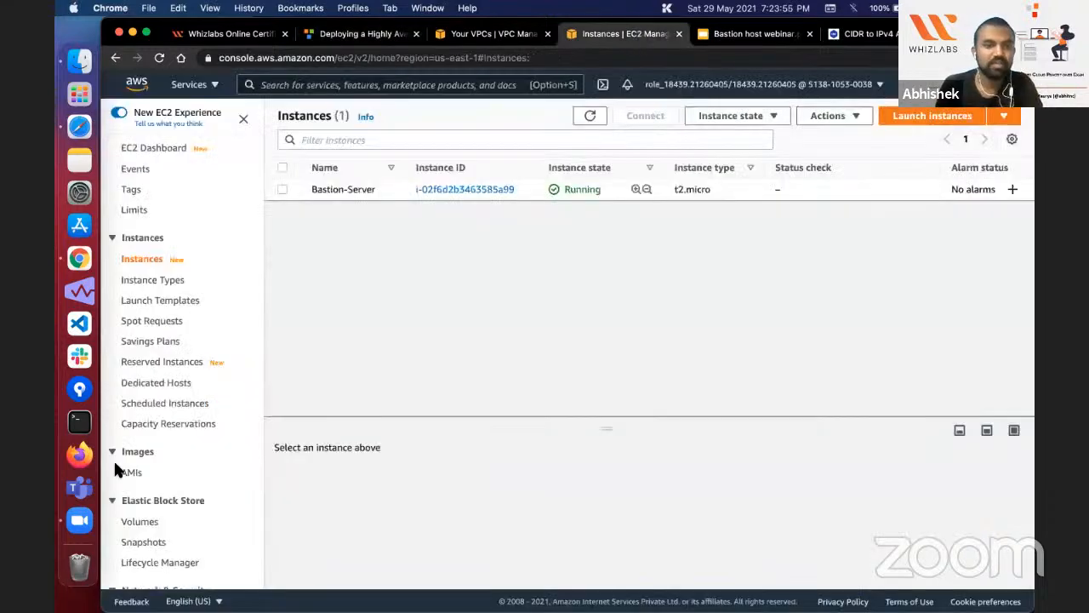
{"action": "scroll", "coordinate": [162, 391], "scroll_direction": "down", "scroll_amount": 5}
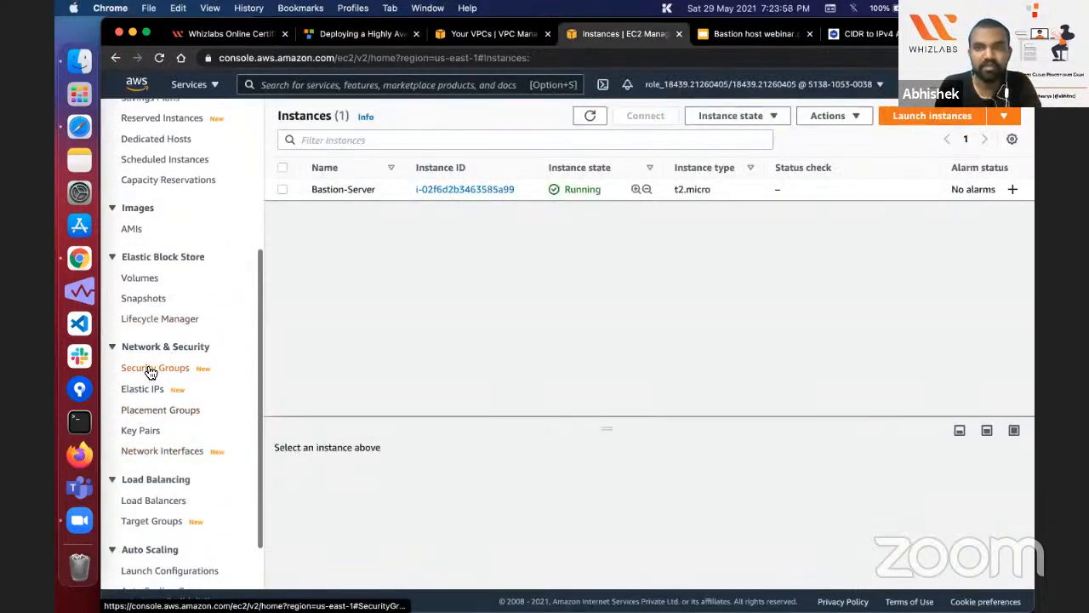
{"action": "left_click", "coordinate": [602, 84]}
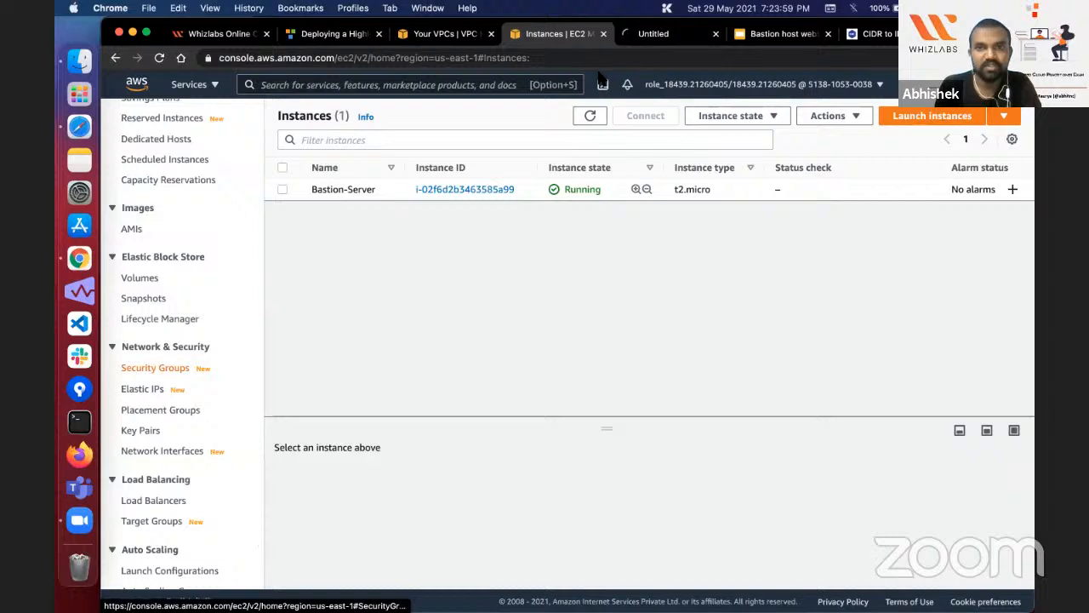
{"action": "left_click", "coordinate": [651, 39]}
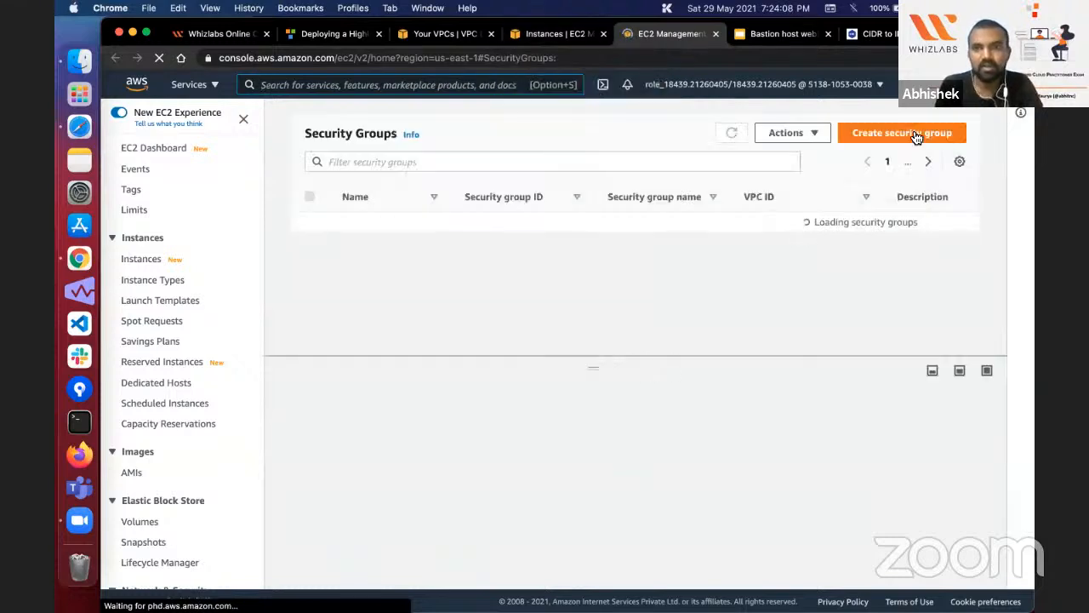
{"action": "left_click", "coordinate": [916, 138]}
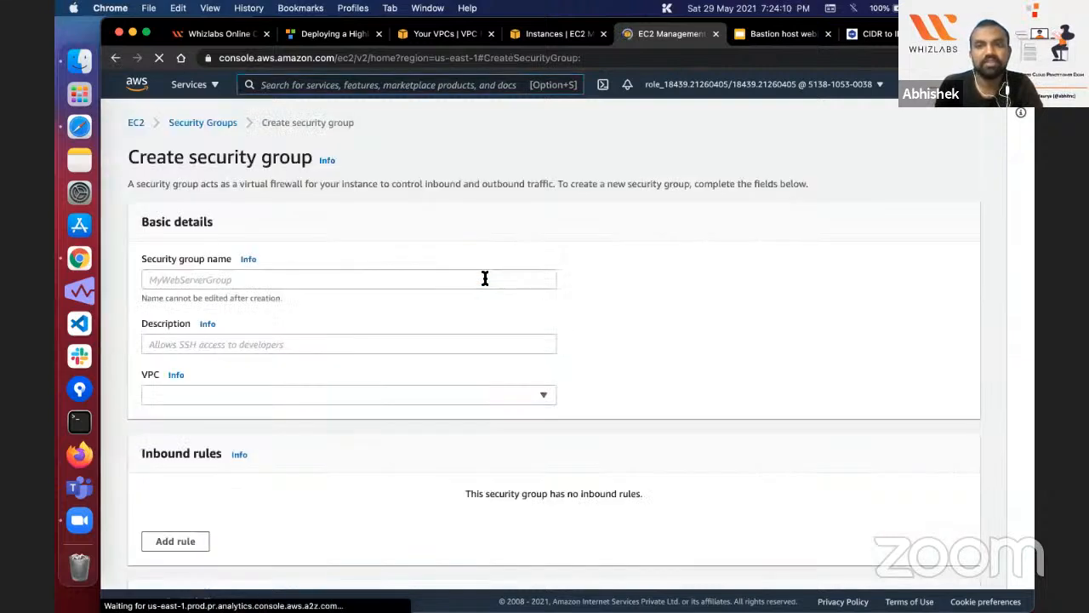
Step: Enter LoadBalancer-SG as the security group's name and description, and assign it to Bastion-VPC
{"action": "left_click", "coordinate": [484, 279]}
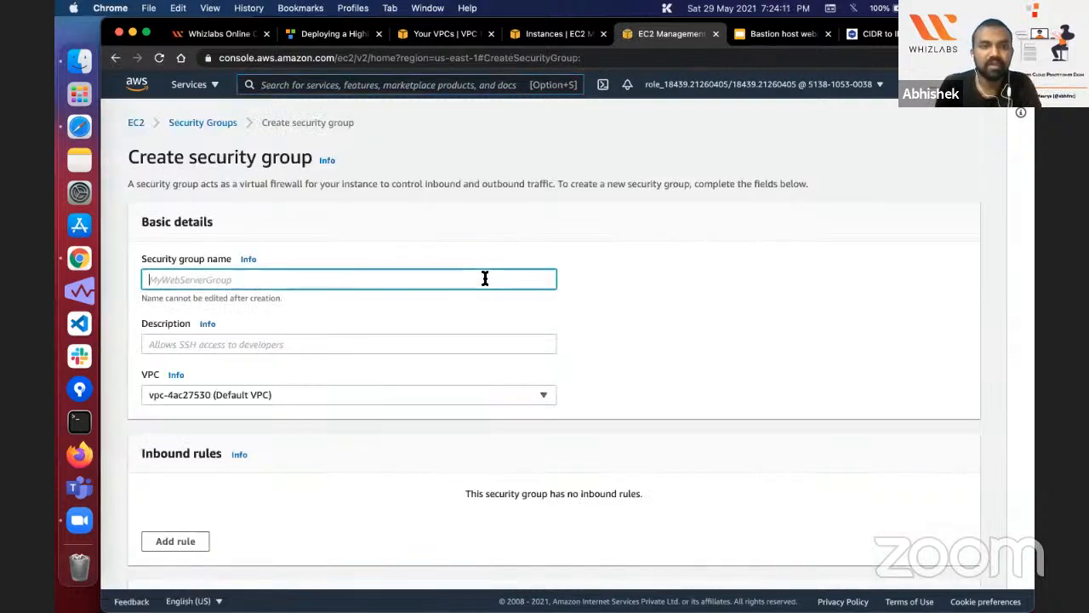
{"action": "key", "text": "super+v"}
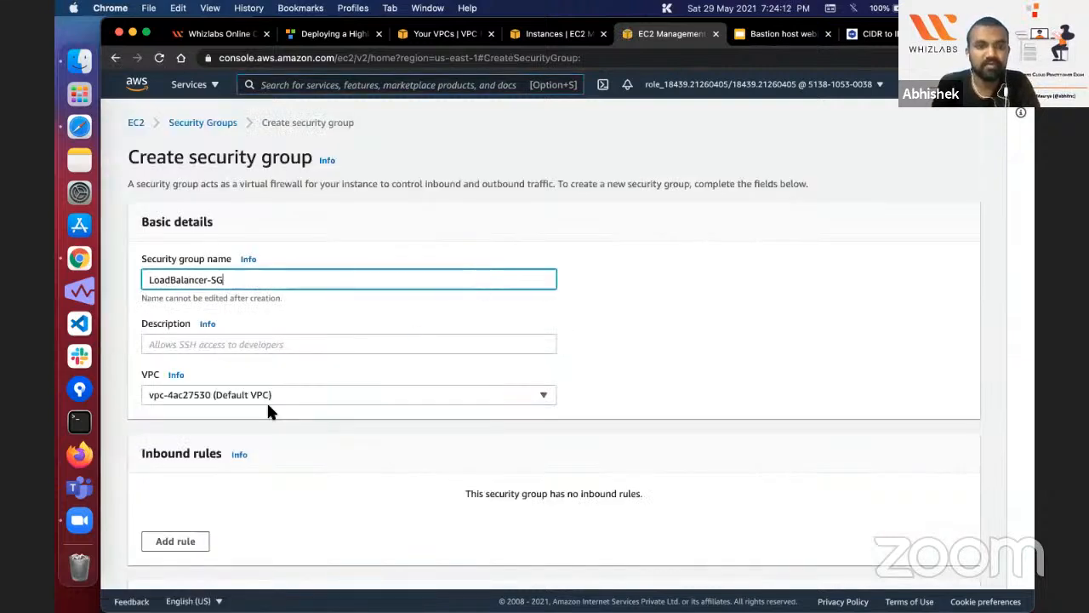
{"action": "left_click", "coordinate": [243, 345]}
{"action": "key", "text": "super+v"}
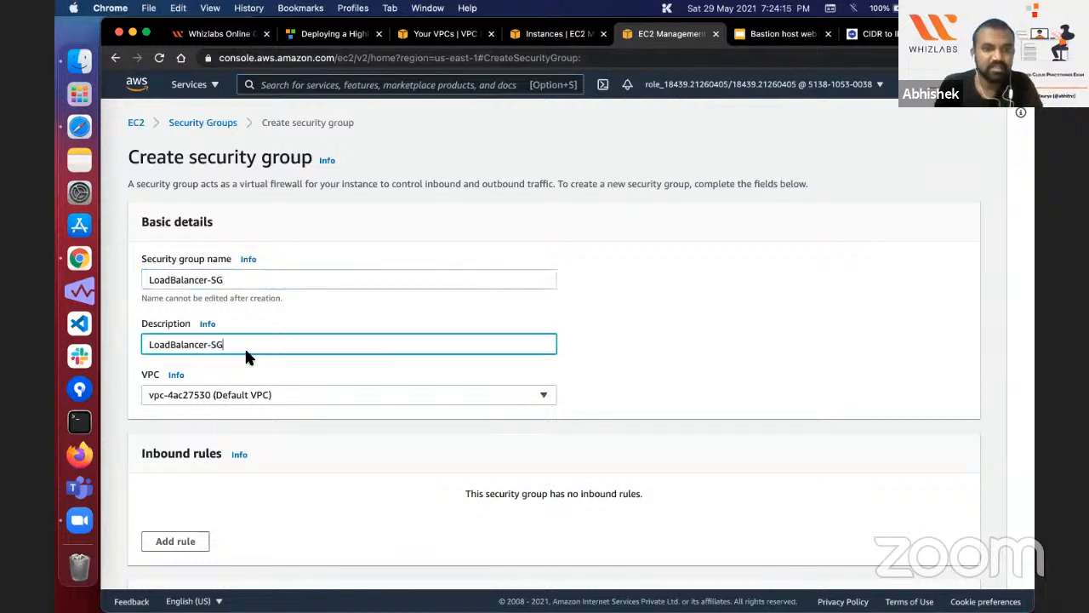
{"action": "left_click", "coordinate": [260, 394]}
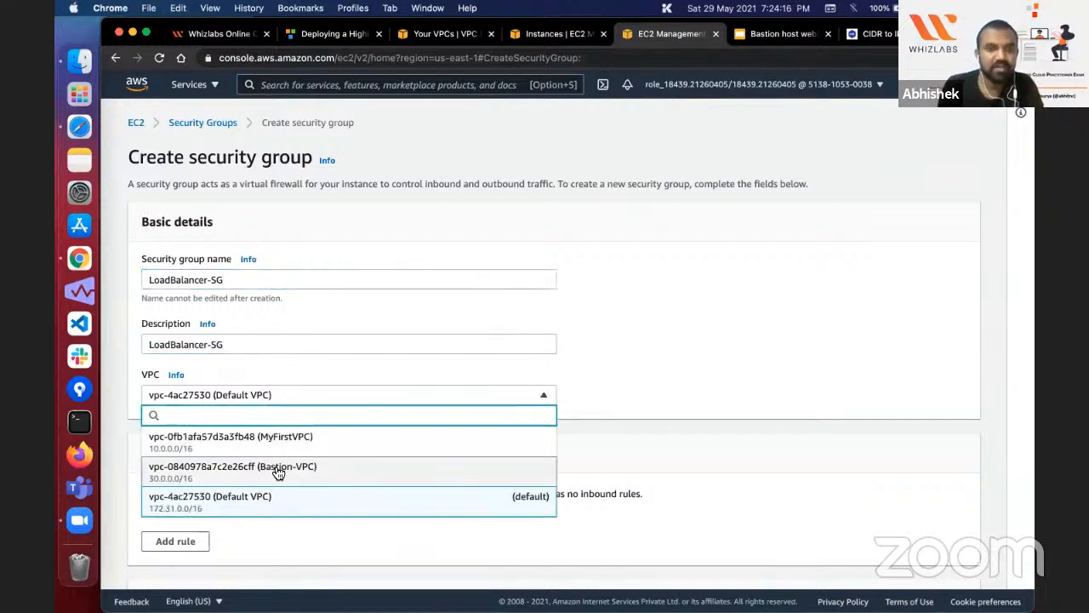
{"action": "left_click", "coordinate": [278, 471]}
Step: Add an inbound HTTP rule as specified in the lab guide and create the security group
{"action": "scroll", "coordinate": [181, 423], "scroll_direction": "down", "scroll_amount": 3}
{"action": "left_click", "coordinate": [208, 407]}
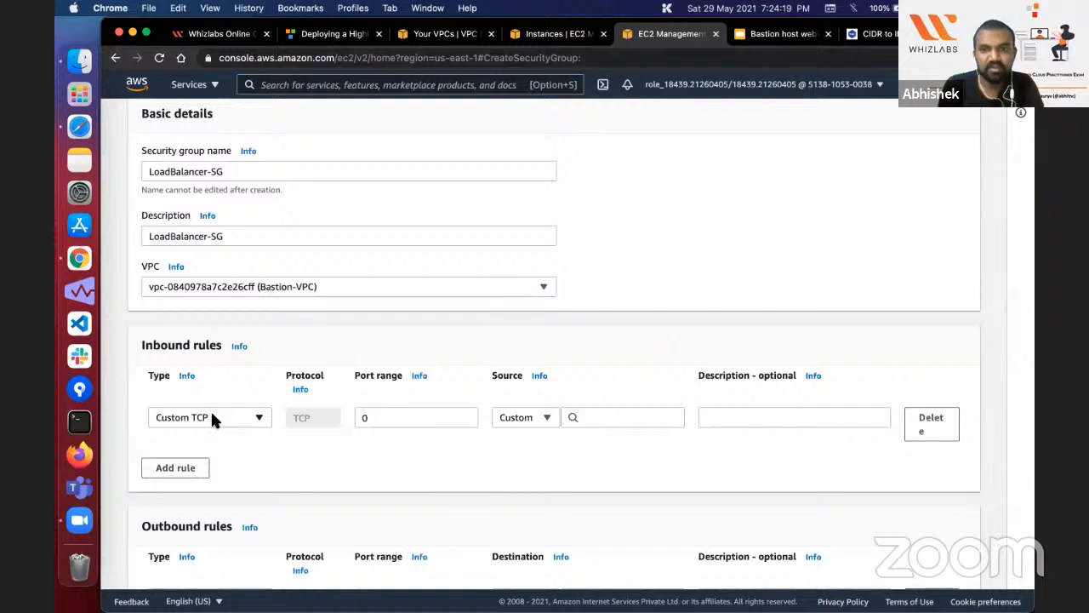
{"action": "left_click", "coordinate": [212, 414]}
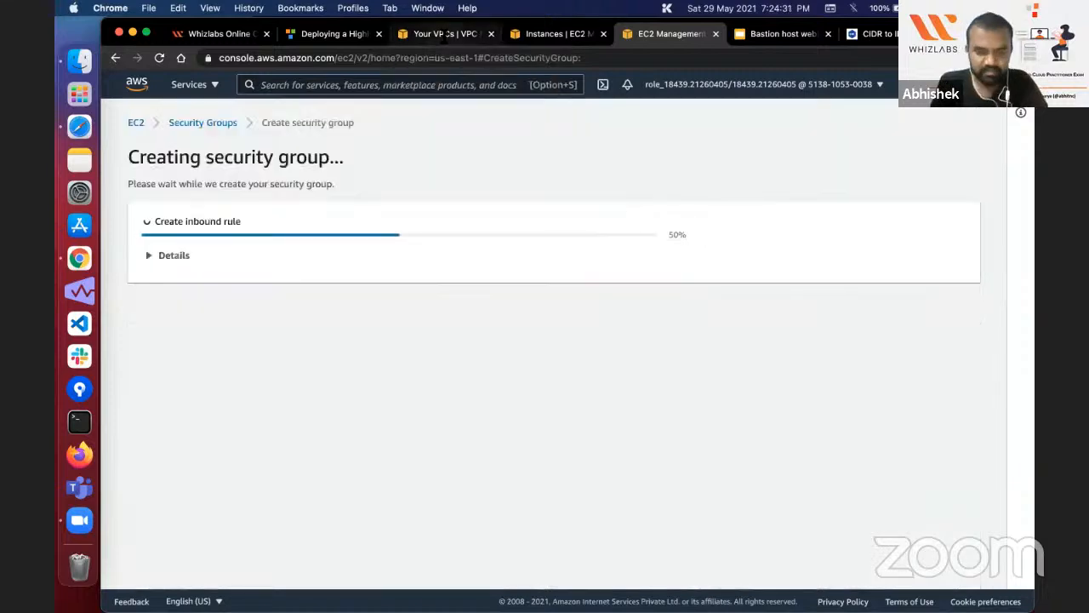
Step: Review the lab guide's Task 5 instructions on the AMI, instance type, network, subnet and user data for the web servers
{"action": "left_click", "coordinate": [440, 34]}
{"action": "left_click", "coordinate": [335, 34]}
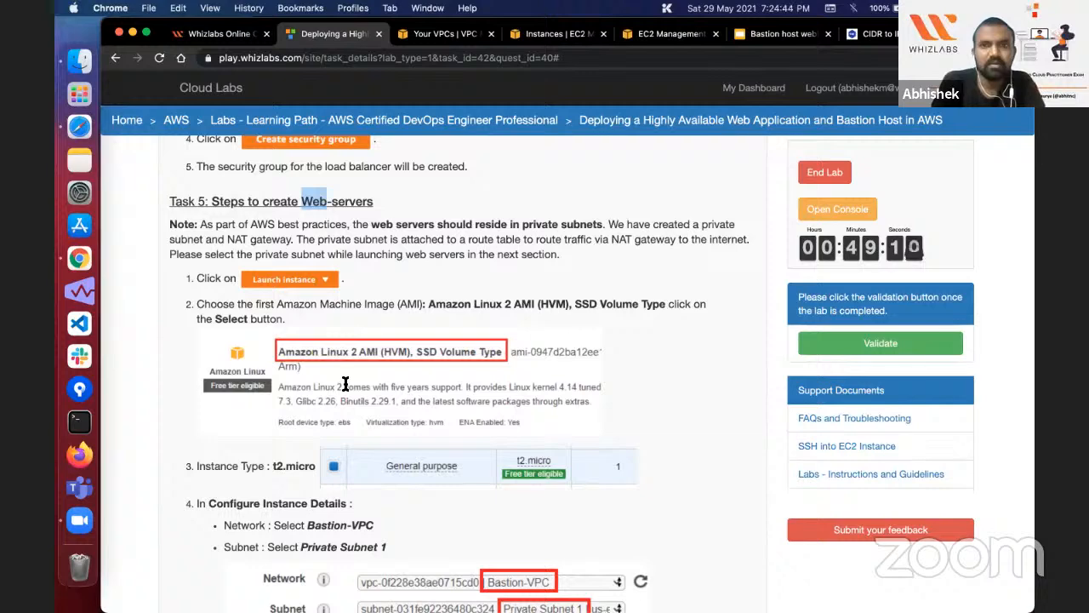
{"action": "scroll", "coordinate": [530, 363], "scroll_direction": "down", "scroll_amount": 3}
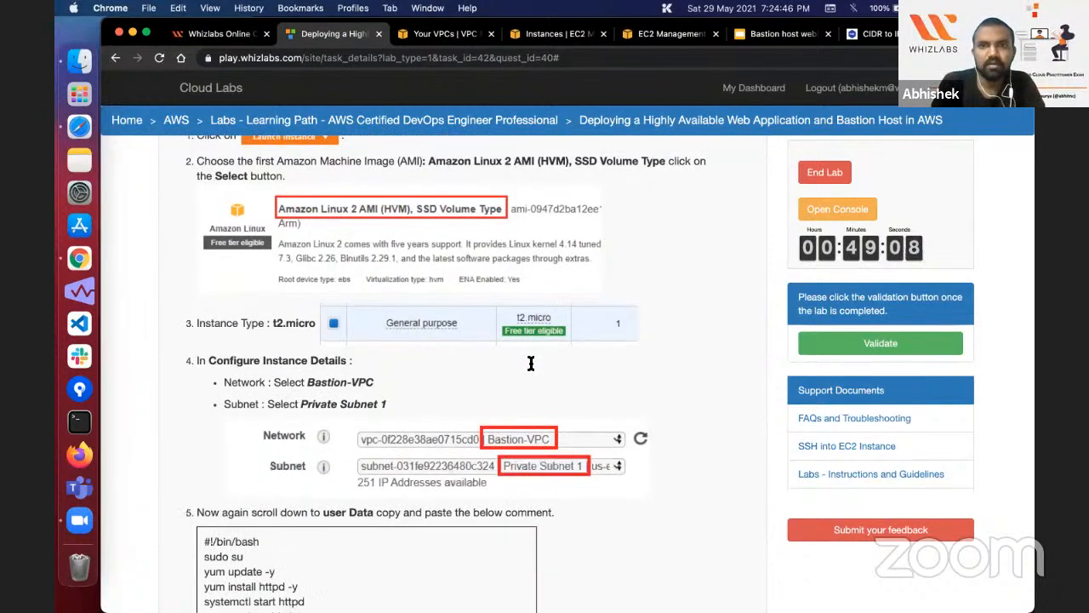
{"action": "scroll", "coordinate": [530, 363], "scroll_direction": "down", "scroll_amount": 2}
{"action": "scroll", "coordinate": [530, 363], "scroll_direction": "up", "scroll_amount": 2}
{"action": "scroll", "coordinate": [291, 377], "scroll_direction": "down", "scroll_amount": 1}
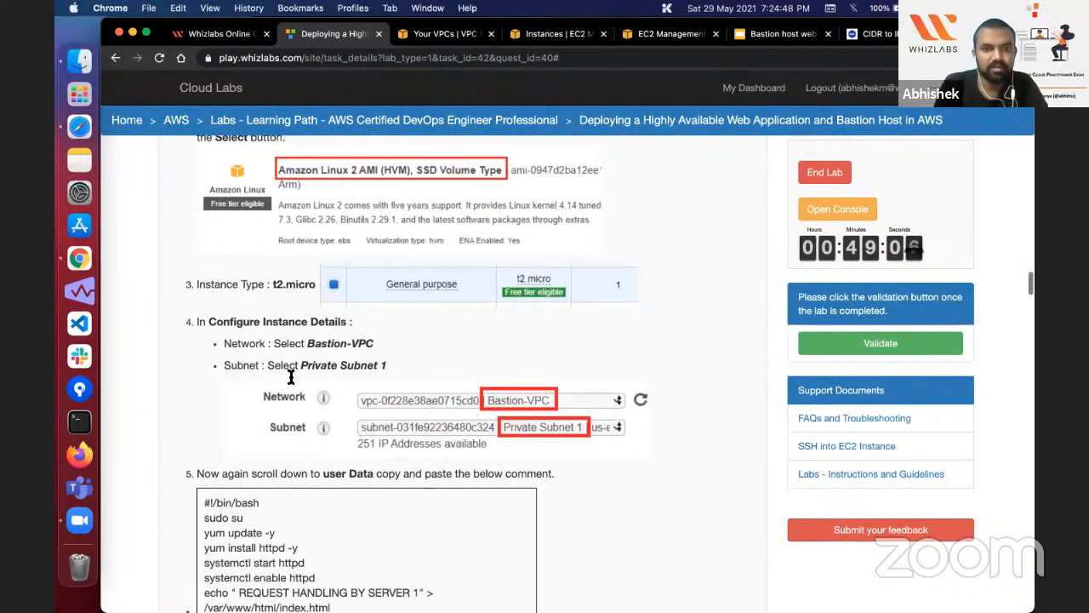
Step: Start launching an EC2 instance from the Amazon Linux 2 AMI with type t2.micro and proceed to its instance details
{"action": "scroll", "coordinate": [290, 377], "scroll_direction": "up", "scroll_amount": 2}
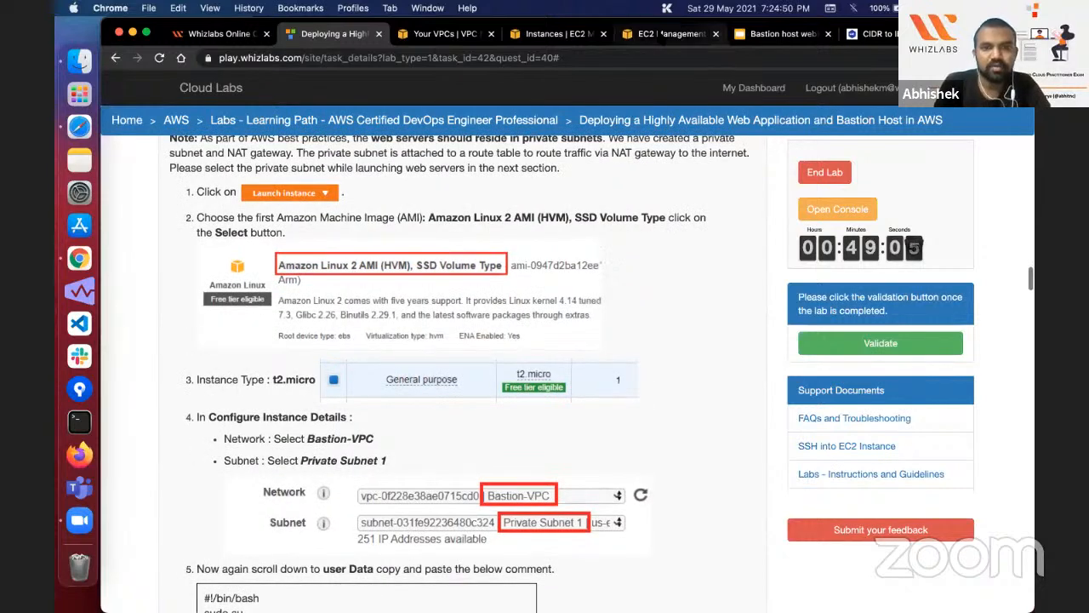
{"action": "double_click", "coordinate": [328, 438]}
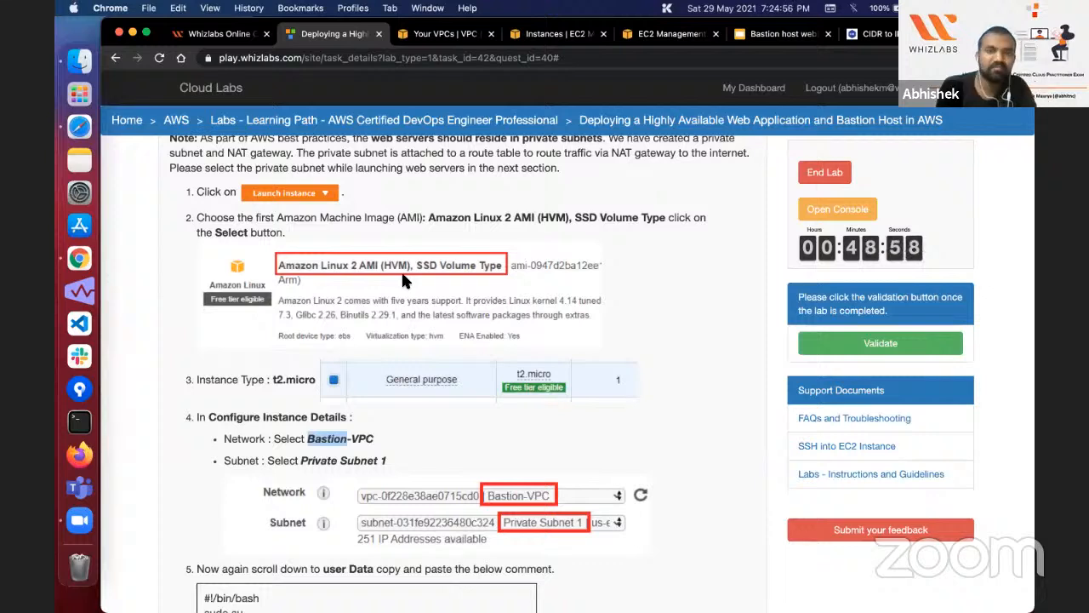
{"action": "left_click", "coordinate": [664, 34]}
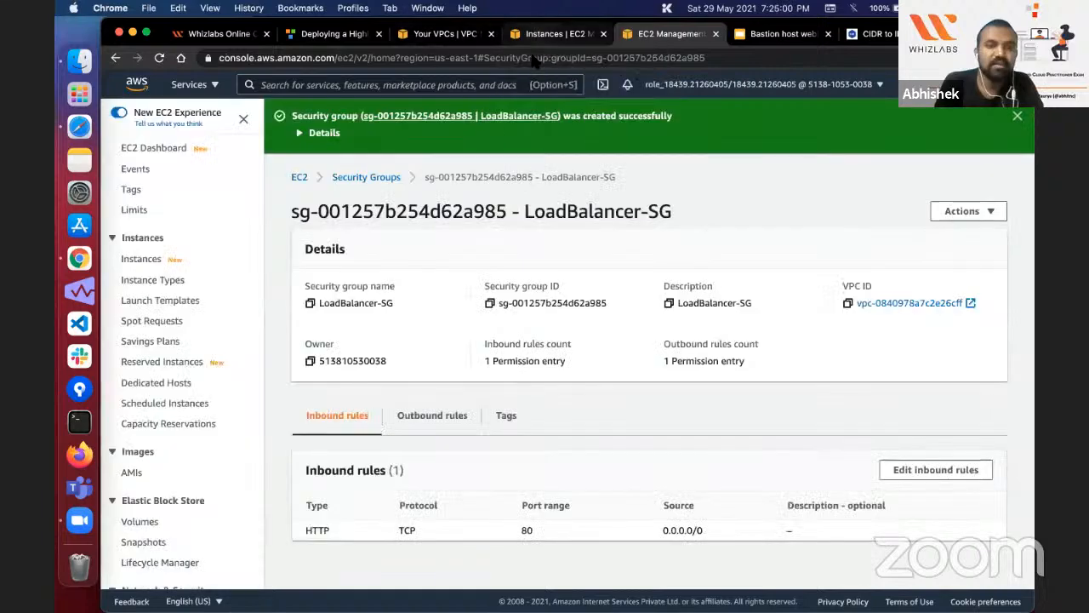
{"action": "left_click", "coordinate": [555, 34]}
{"action": "left_click", "coordinate": [907, 122]}
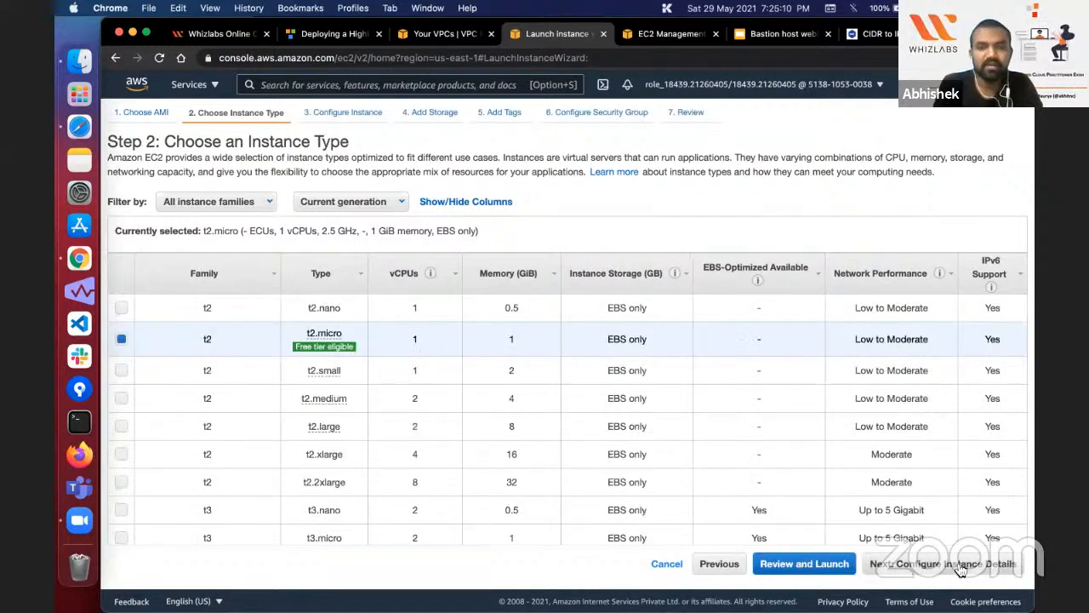
{"action": "left_click", "coordinate": [960, 563]}
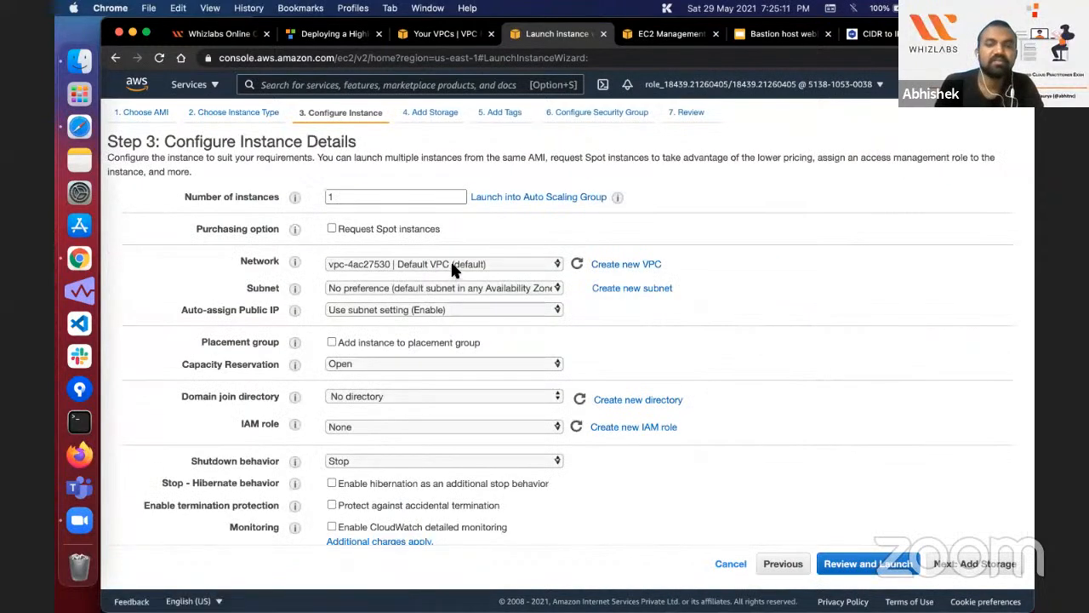
Step: Set the new instance's network to Bastion-VPC following the lab guide, keeping Private Subnet 1 as its subnet
{"action": "left_click", "coordinate": [332, 33]}
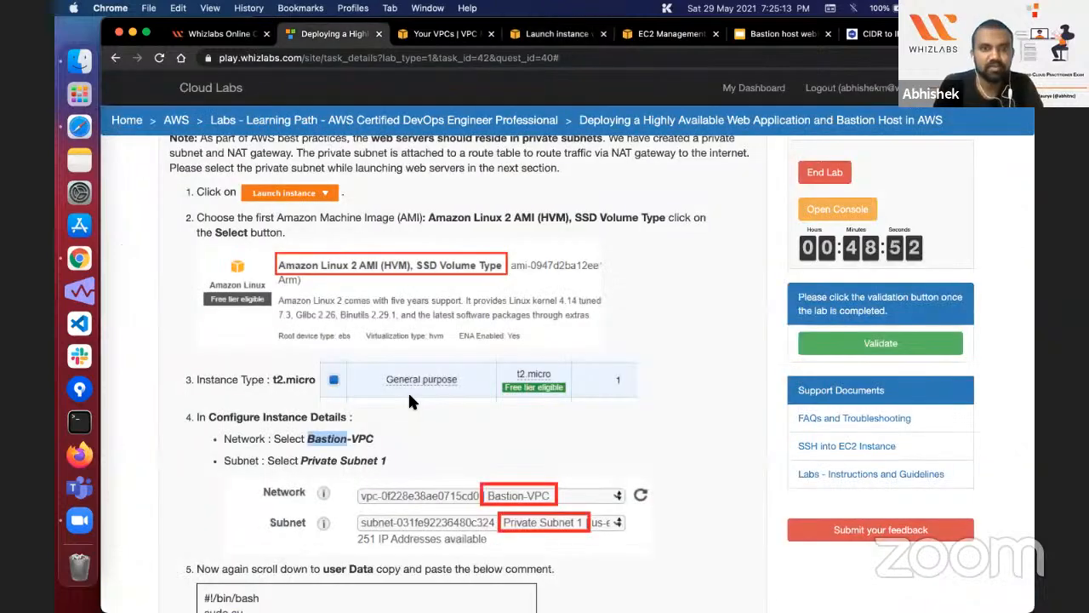
{"action": "scroll", "coordinate": [359, 329], "scroll_direction": "down", "scroll_amount": 1}
{"action": "scroll", "coordinate": [359, 329], "scroll_direction": "down", "scroll_amount": 2}
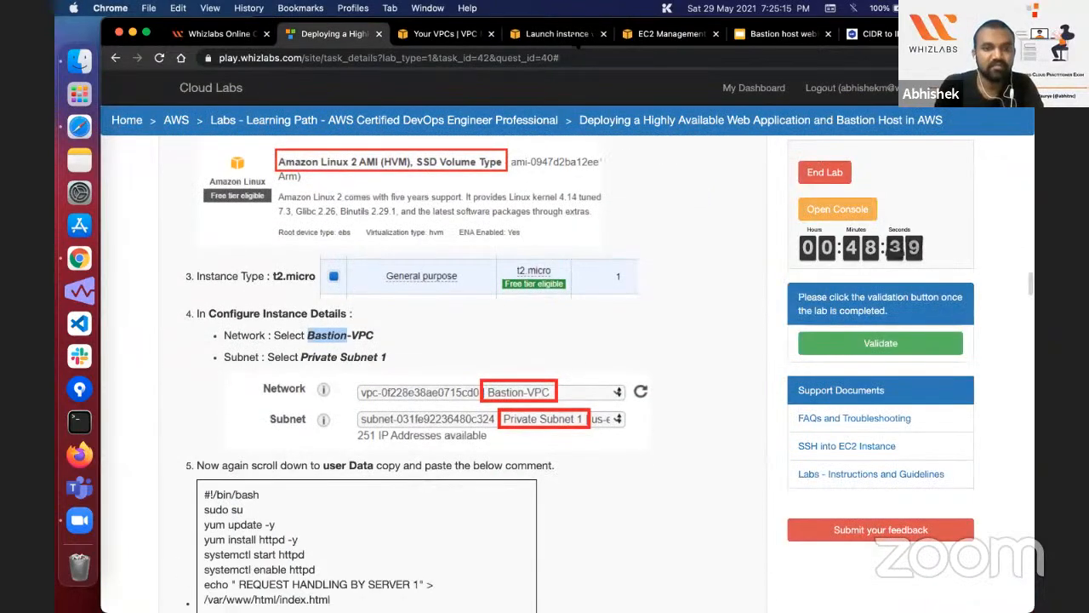
{"action": "left_click", "coordinate": [557, 34]}
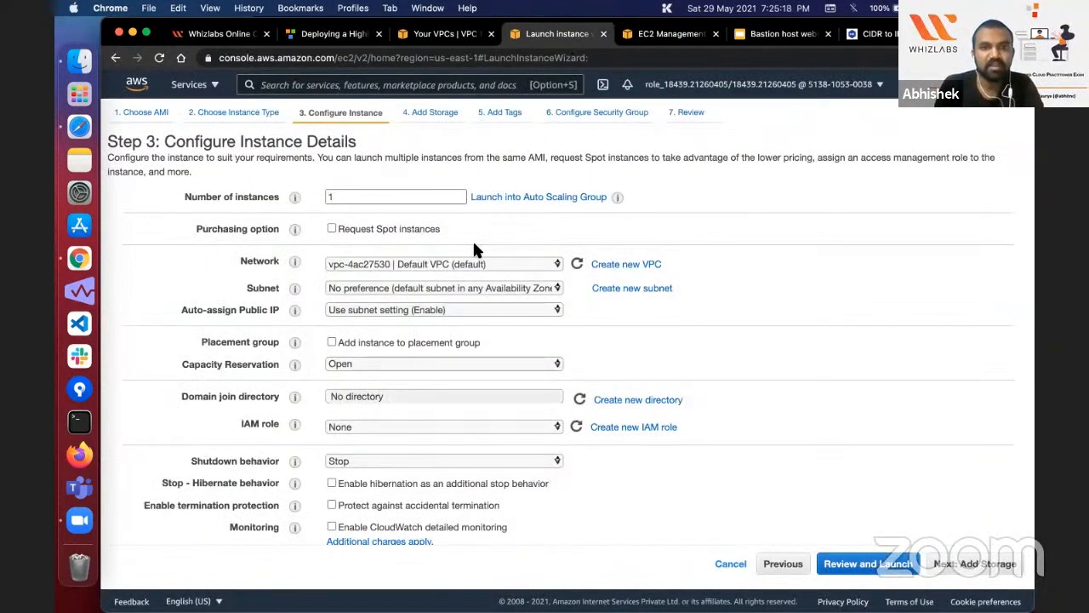
{"action": "left_click", "coordinate": [473, 264]}
{"action": "key", "text": "Return"}
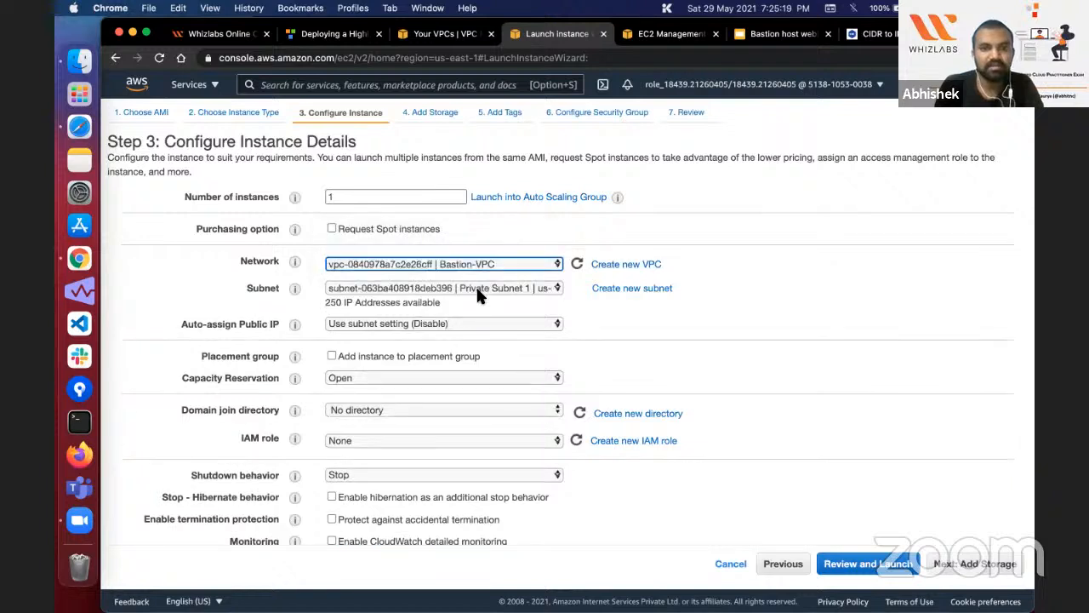
{"action": "left_click", "coordinate": [475, 286]}
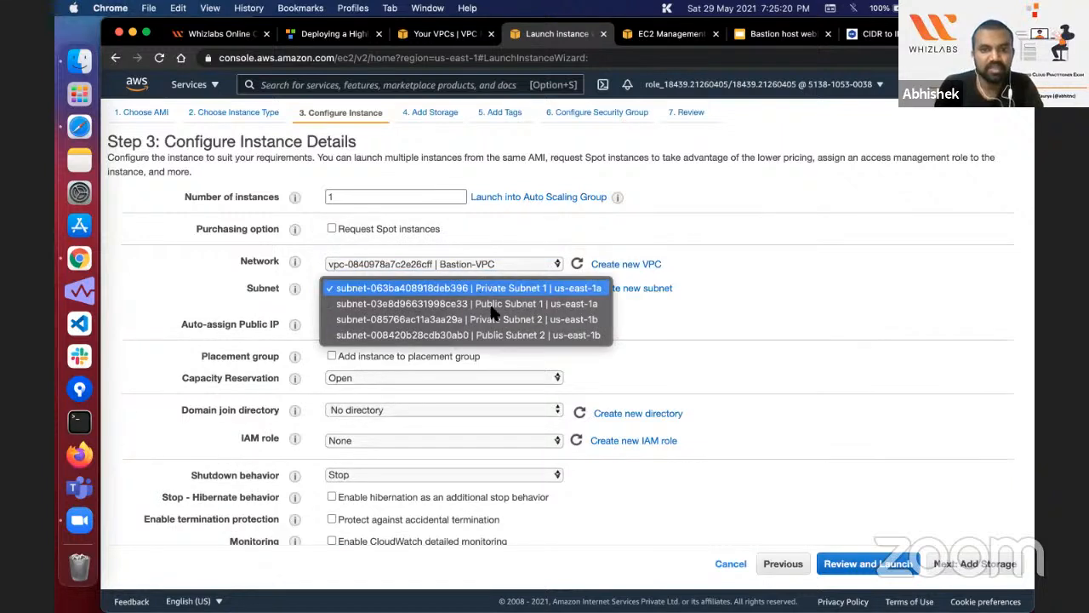
{"action": "left_click", "coordinate": [480, 34]}
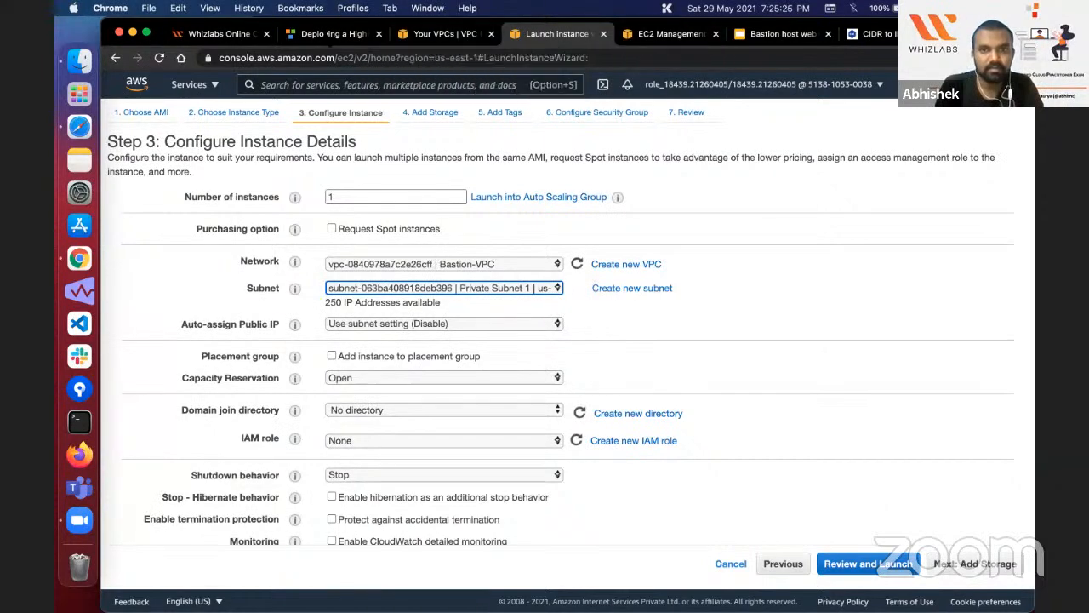
Step: Examine the existing Bastion-Server instance's details to check which VPC and subnet it was launched in
{"action": "left_click", "coordinate": [328, 39]}
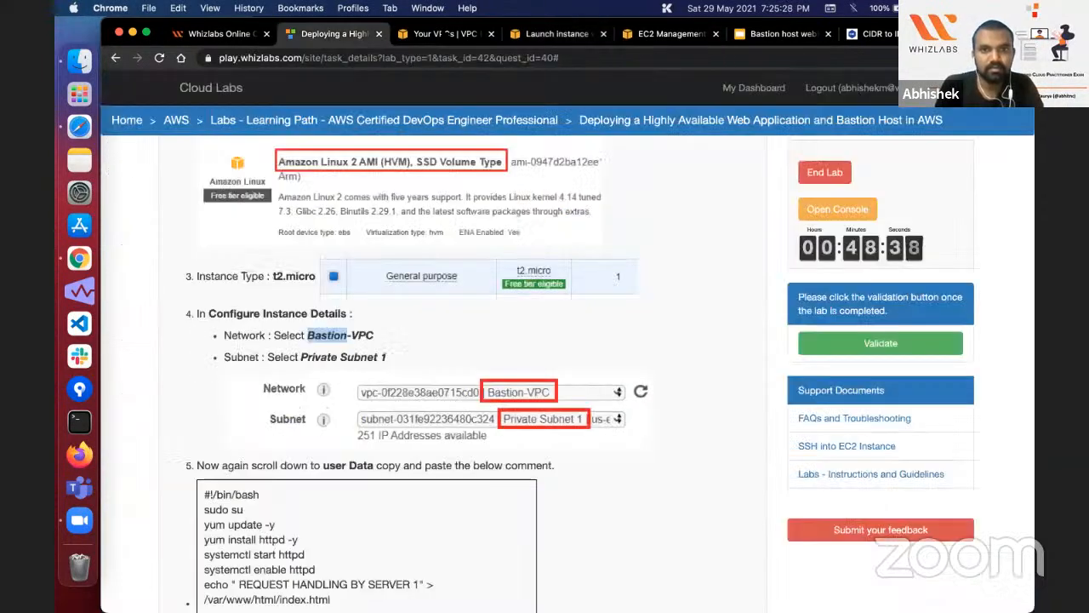
{"action": "left_click", "coordinate": [444, 34]}
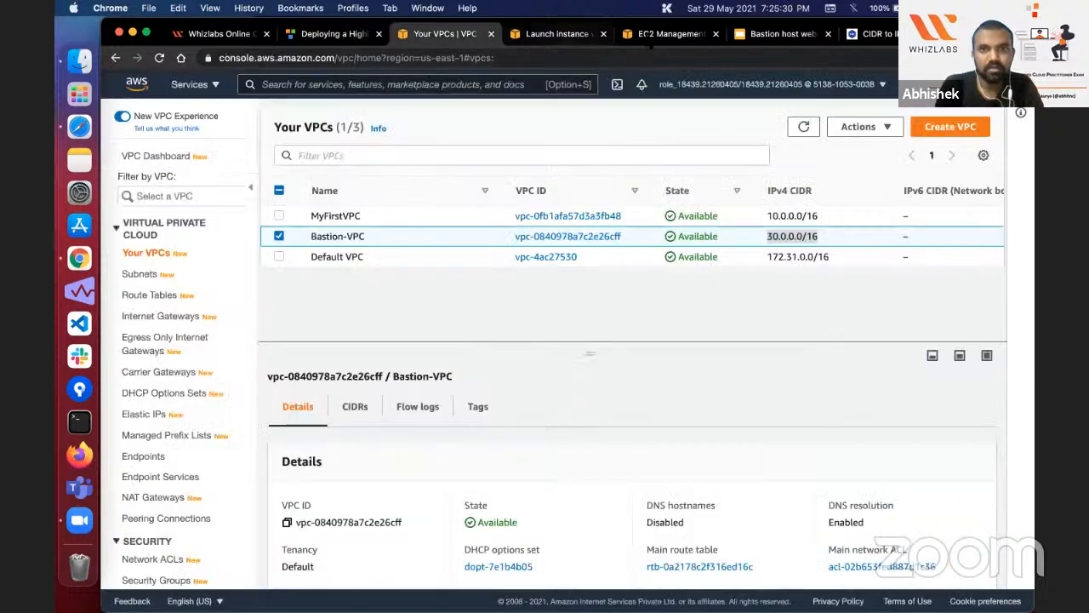
{"action": "left_click", "coordinate": [557, 34]}
{"action": "left_click", "coordinate": [668, 34]}
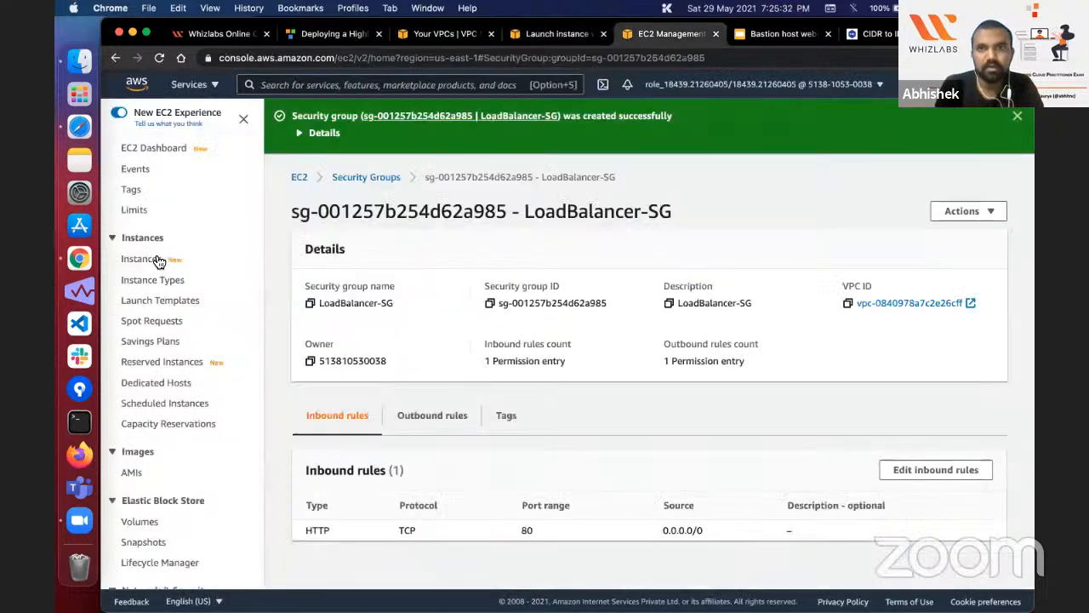
{"action": "left_click", "coordinate": [158, 260]}
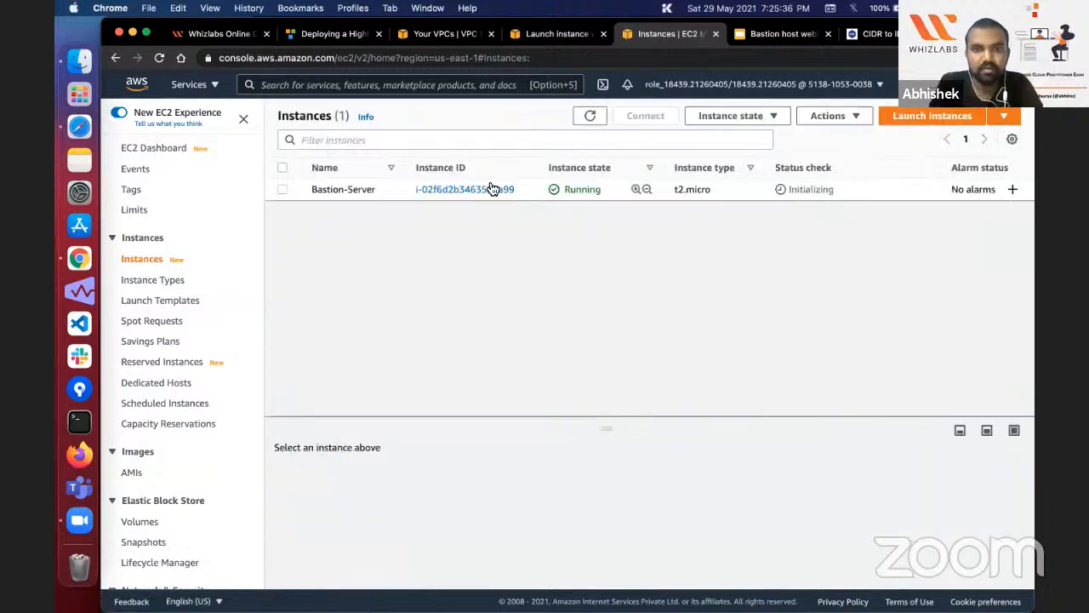
{"action": "left_click", "coordinate": [491, 189]}
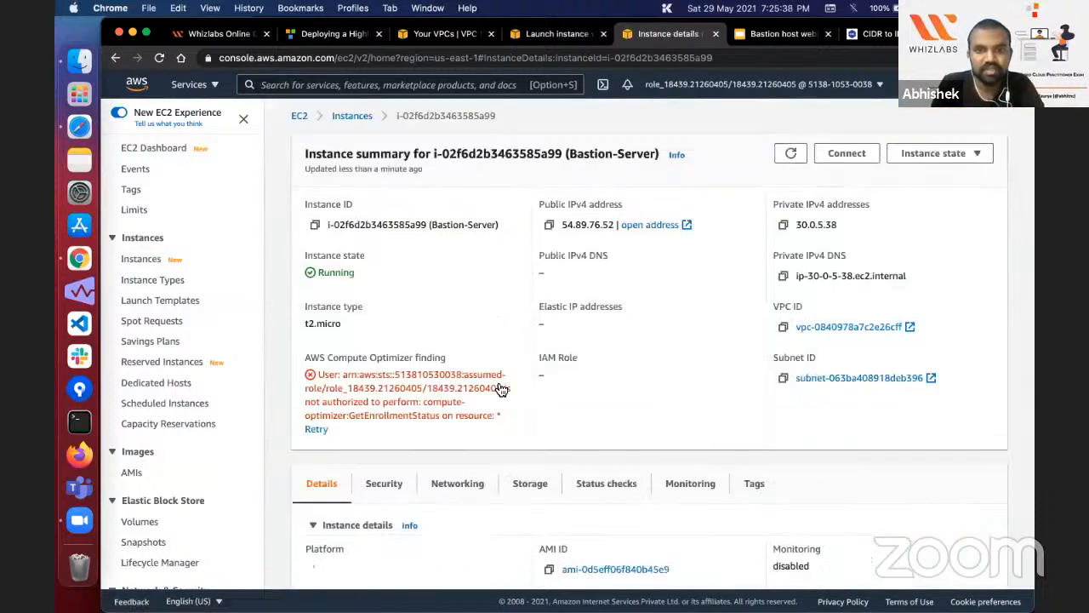
{"action": "scroll", "coordinate": [499, 384], "scroll_direction": "down", "scroll_amount": 4}
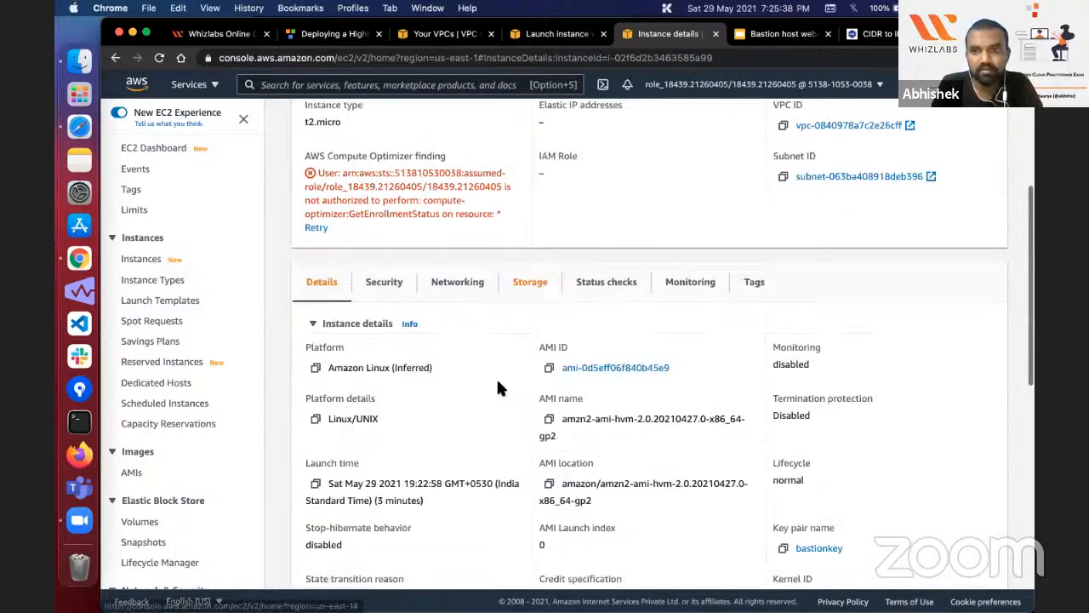
{"action": "scroll", "coordinate": [498, 387], "scroll_direction": "up", "scroll_amount": 3}
{"action": "scroll", "coordinate": [907, 321], "scroll_direction": "up", "scroll_amount": 2}
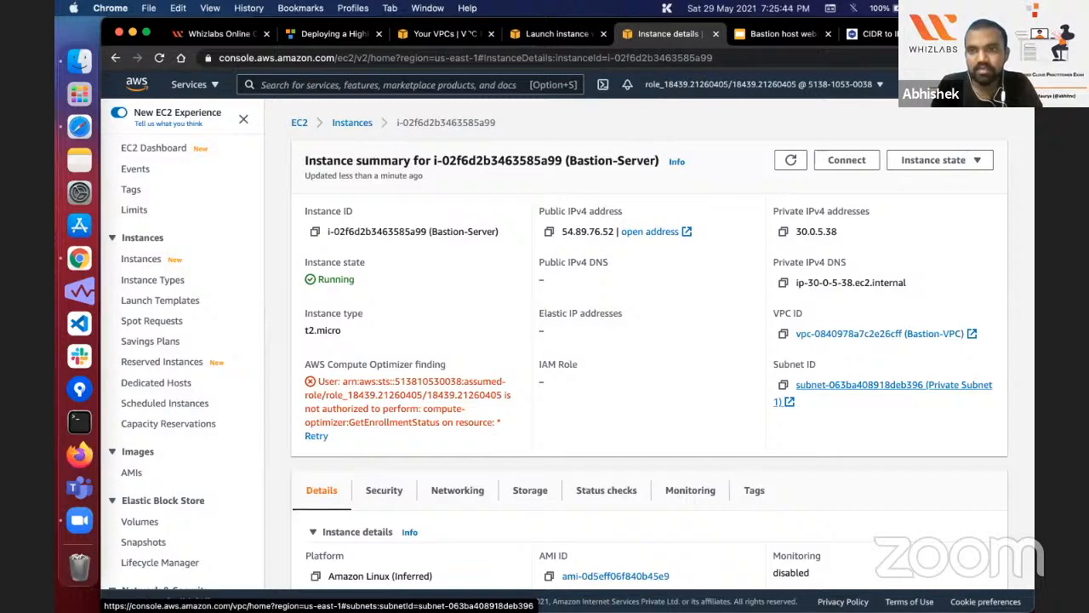
{"action": "left_click", "coordinate": [469, 37]}
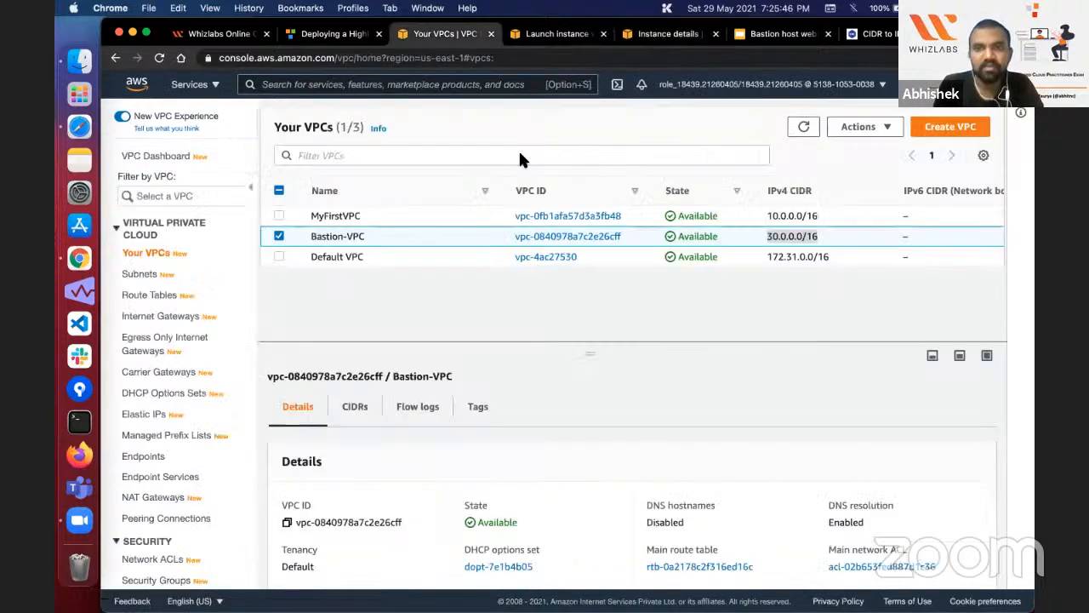
Step: Return to the instance launch configuration and change the subnet to Public Subnet 1
{"action": "left_click", "coordinate": [555, 34]}
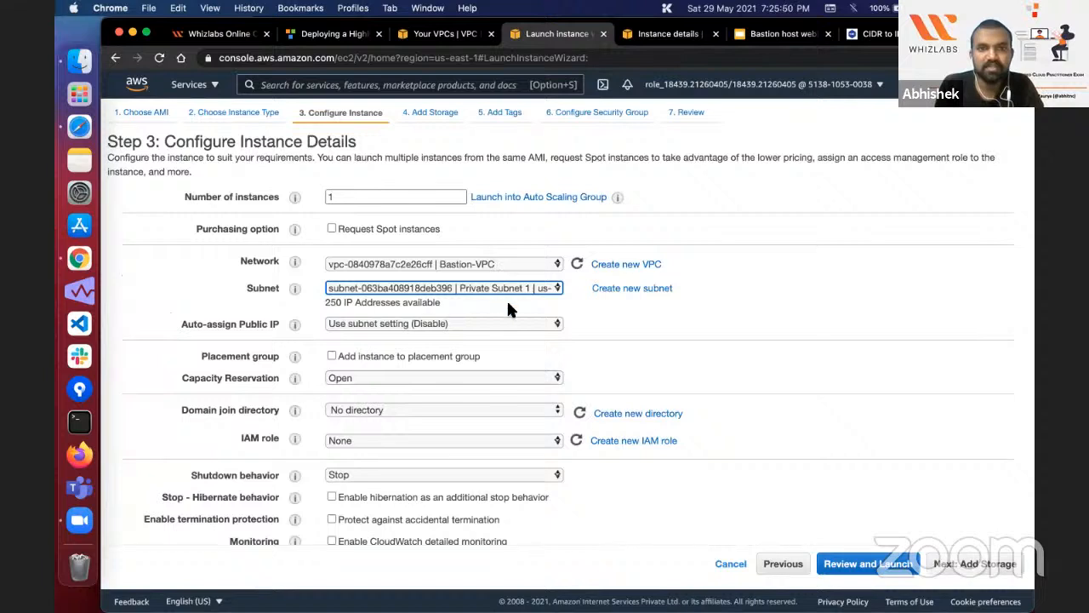
{"action": "left_click", "coordinate": [507, 295]}
{"action": "left_click", "coordinate": [507, 303]}
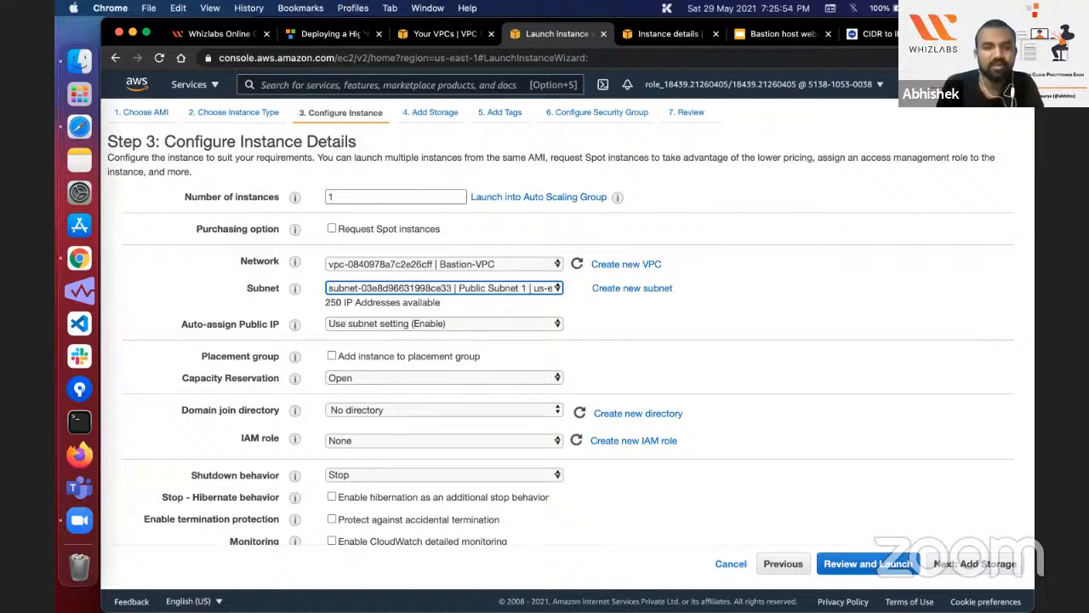
Step: Recheck the lab guide's subnet instruction and switch the instance's subnet to Private Subnet 1
{"action": "left_click", "coordinate": [349, 36]}
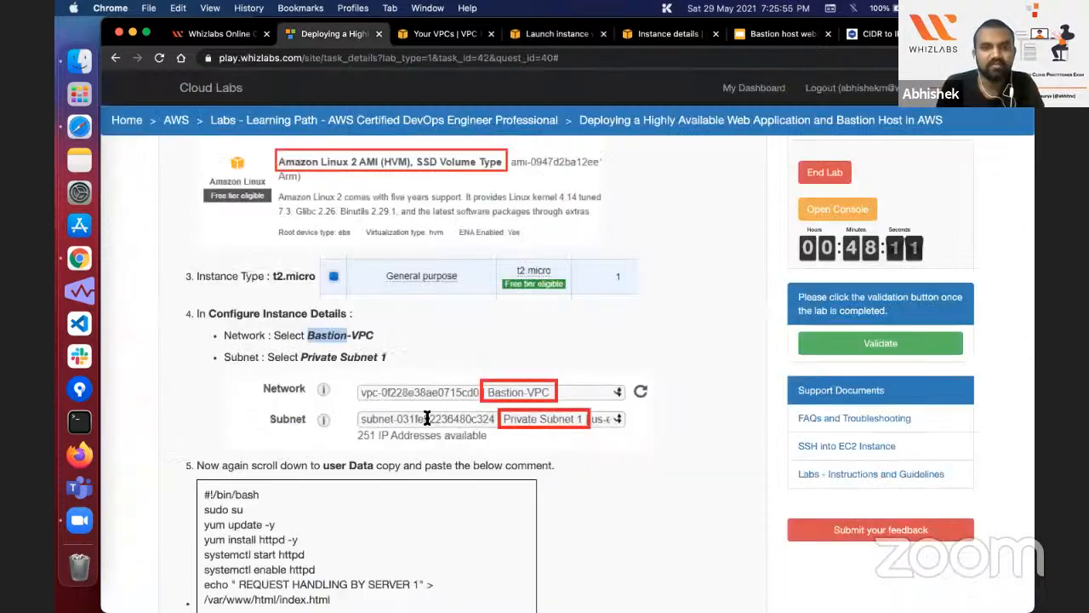
{"action": "scroll", "coordinate": [431, 363], "scroll_direction": "down", "scroll_amount": 1}
{"action": "scroll", "coordinate": [430, 363], "scroll_direction": "up", "scroll_amount": 2}
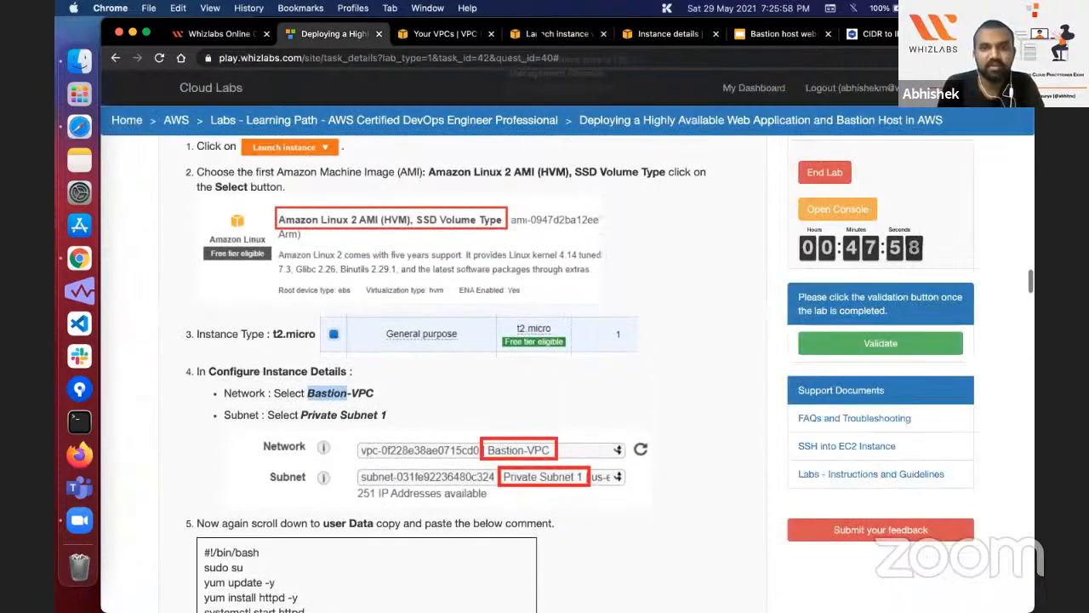
{"action": "left_click", "coordinate": [556, 34]}
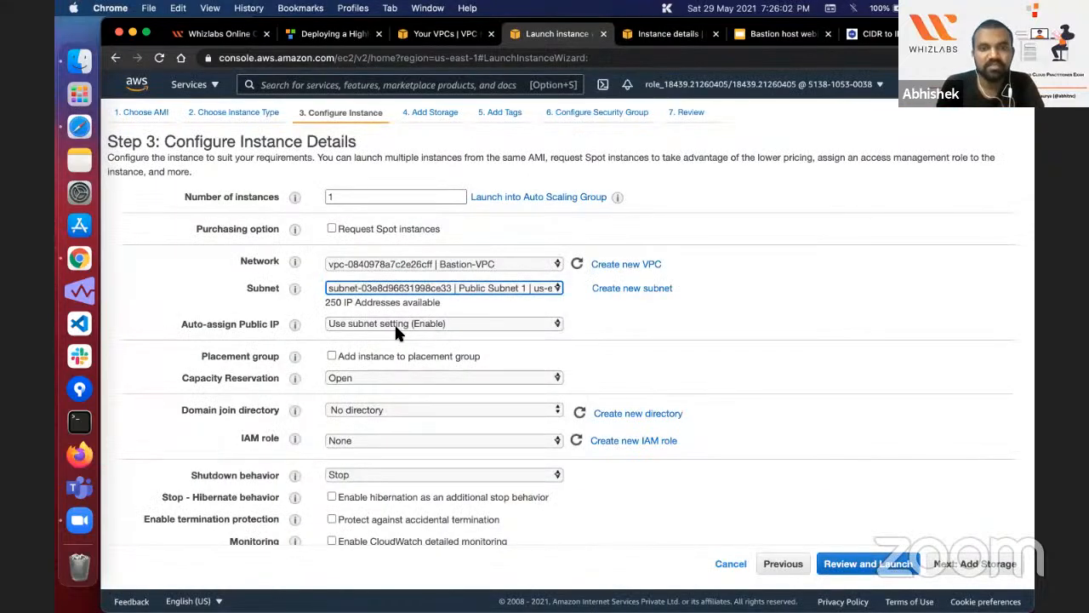
{"action": "left_click", "coordinate": [479, 279]}
{"action": "left_click", "coordinate": [481, 290]}
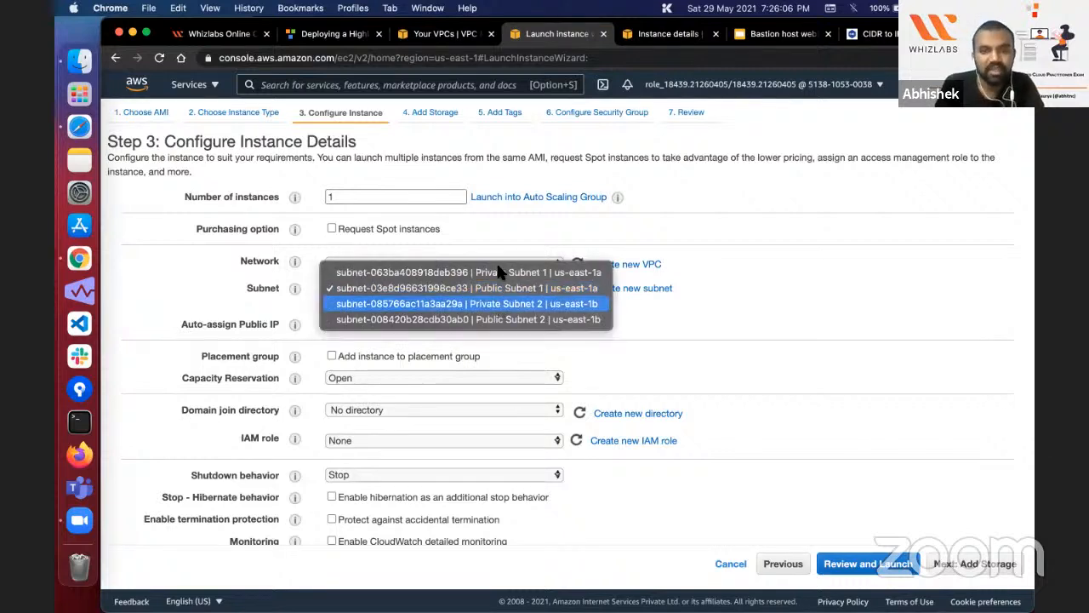
{"action": "left_click", "coordinate": [459, 271]}
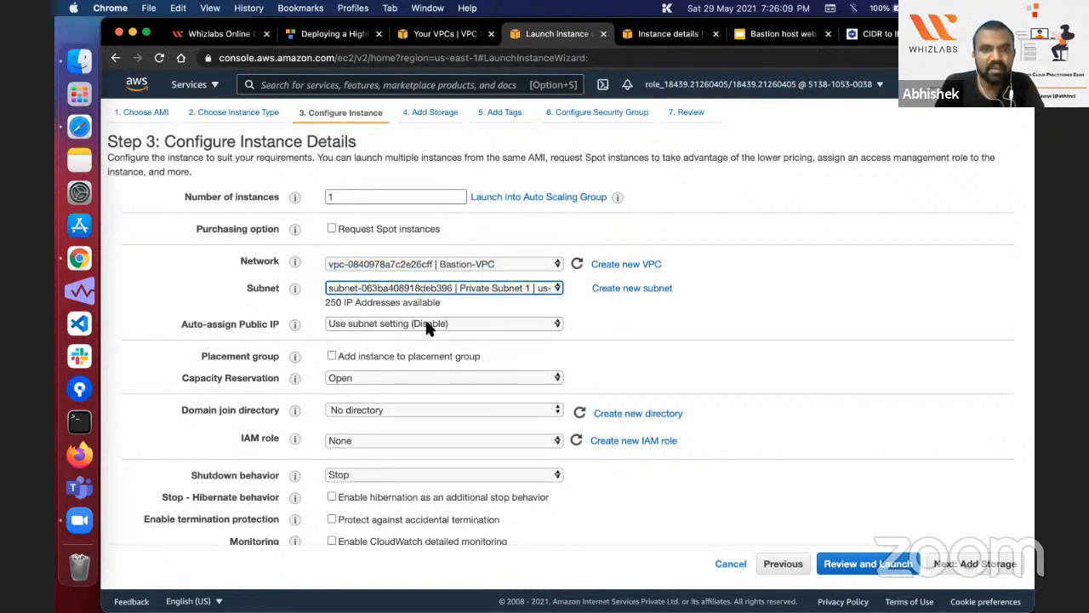
Step: Set the instance's subnet to Public Subnet 1 and proceed past the default storage settings to the tags
{"action": "left_click", "coordinate": [486, 287]}
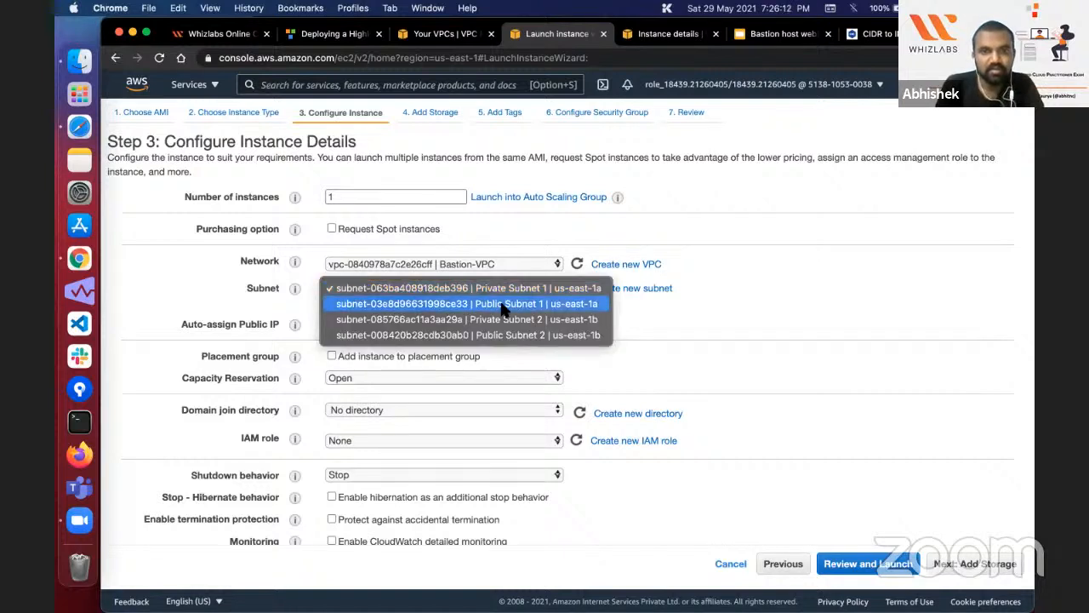
{"action": "left_click", "coordinate": [502, 309]}
{"action": "scroll", "coordinate": [574, 411], "scroll_direction": "down", "scroll_amount": 1}
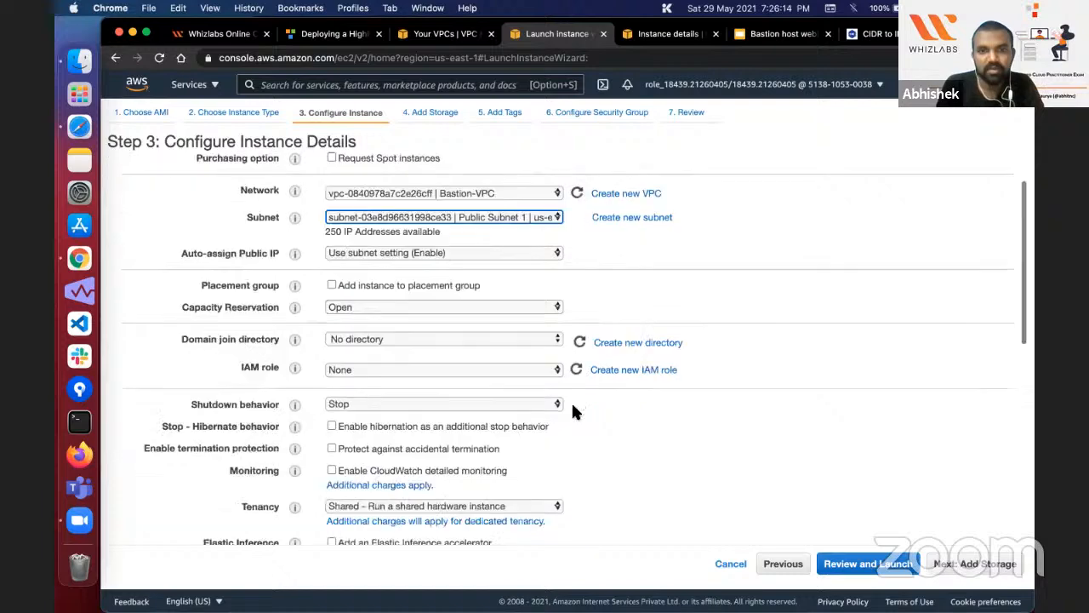
{"action": "scroll", "coordinate": [573, 411], "scroll_direction": "down", "scroll_amount": 10}
{"action": "left_click", "coordinate": [975, 563]}
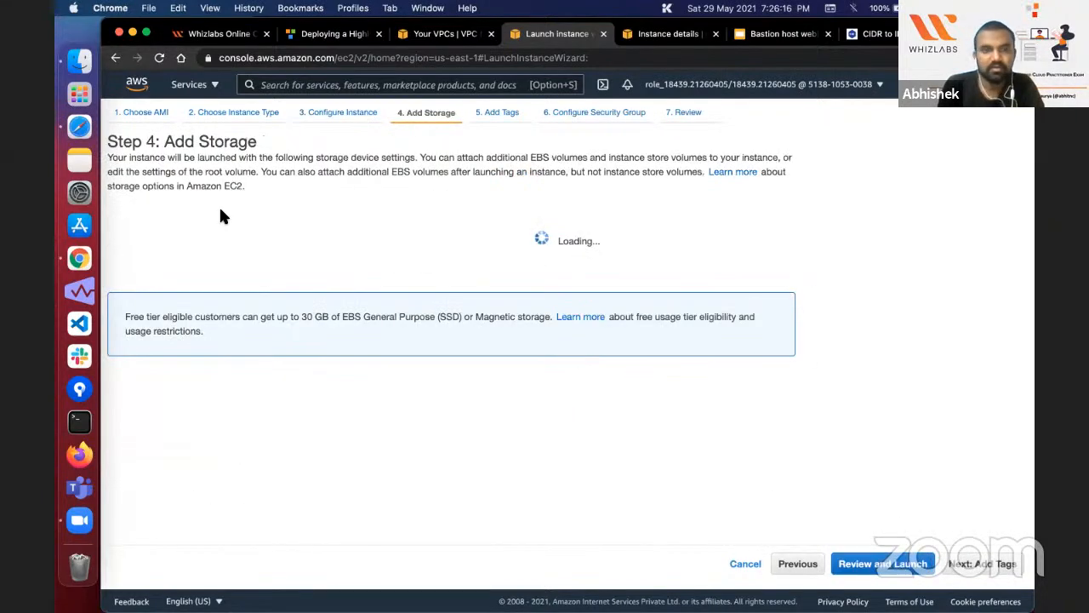
{"action": "left_click", "coordinate": [953, 565]}
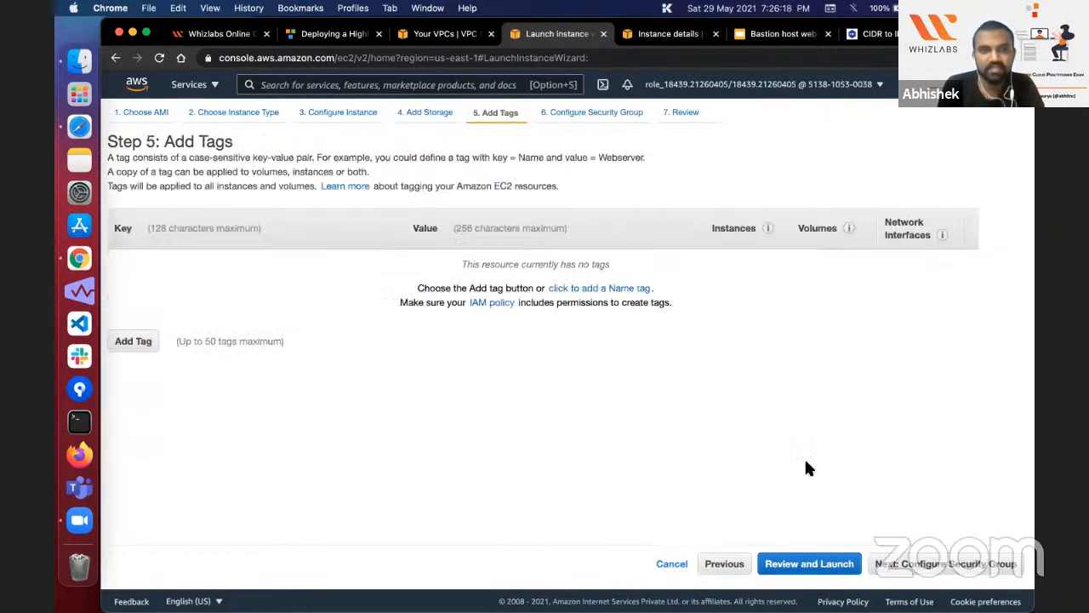
Step: Add a tag with key Name and value Bastion-Server, and proceed to the security group configuration
{"action": "left_click", "coordinate": [125, 340]}
{"action": "type", "text": "N"}
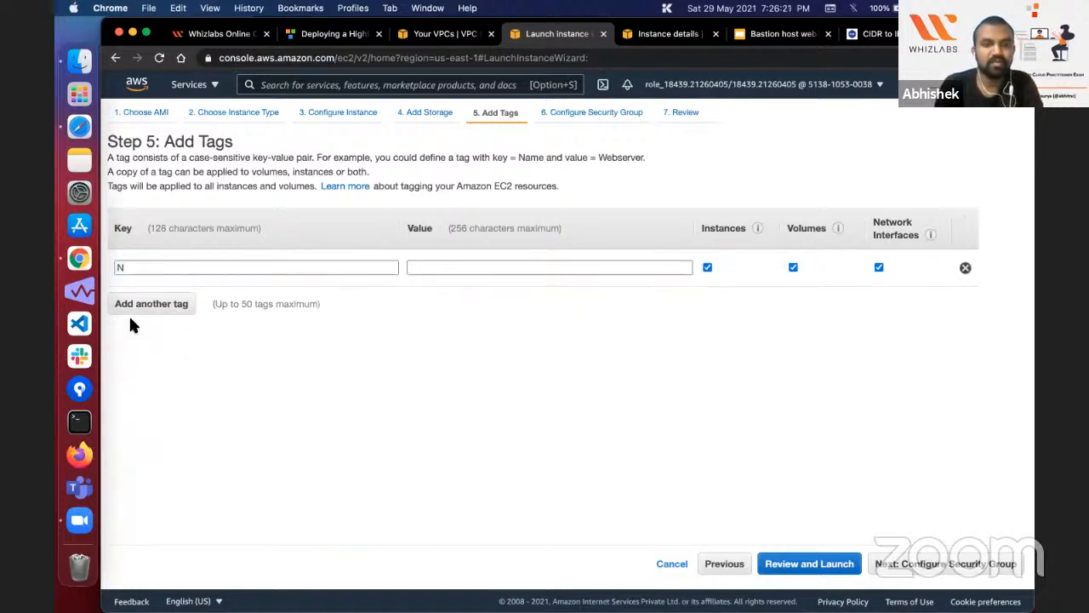
{"action": "left_click", "coordinate": [151, 267]}
{"action": "type", "text": "ame"}
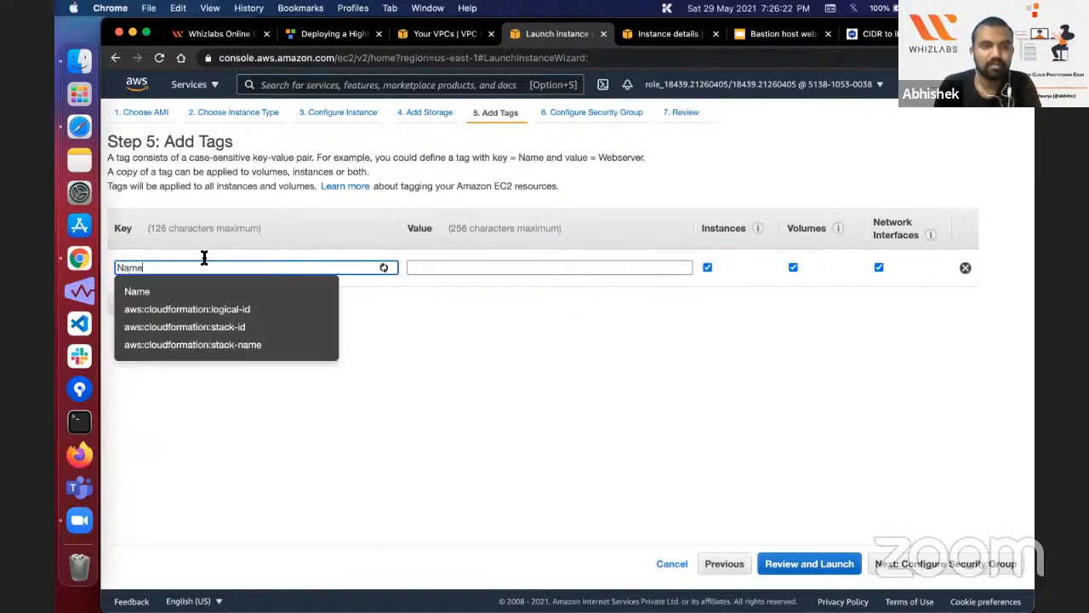
{"action": "left_click", "coordinate": [533, 261]}
{"action": "type", "text": "B"}
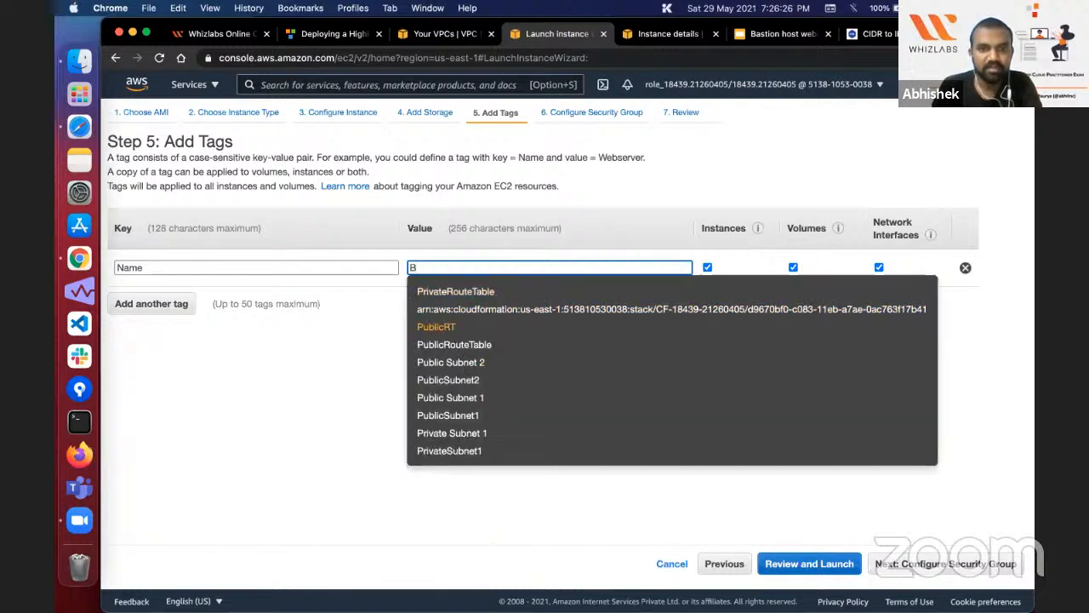
{"action": "type", "text": "as"}
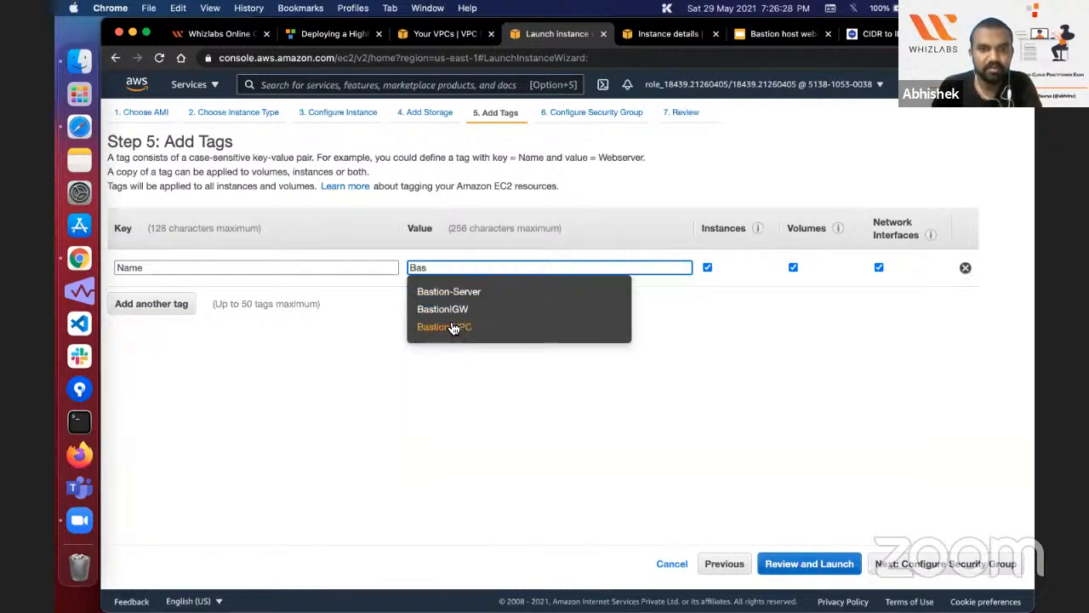
{"action": "left_click", "coordinate": [438, 291]}
{"action": "left_click", "coordinate": [915, 563]}
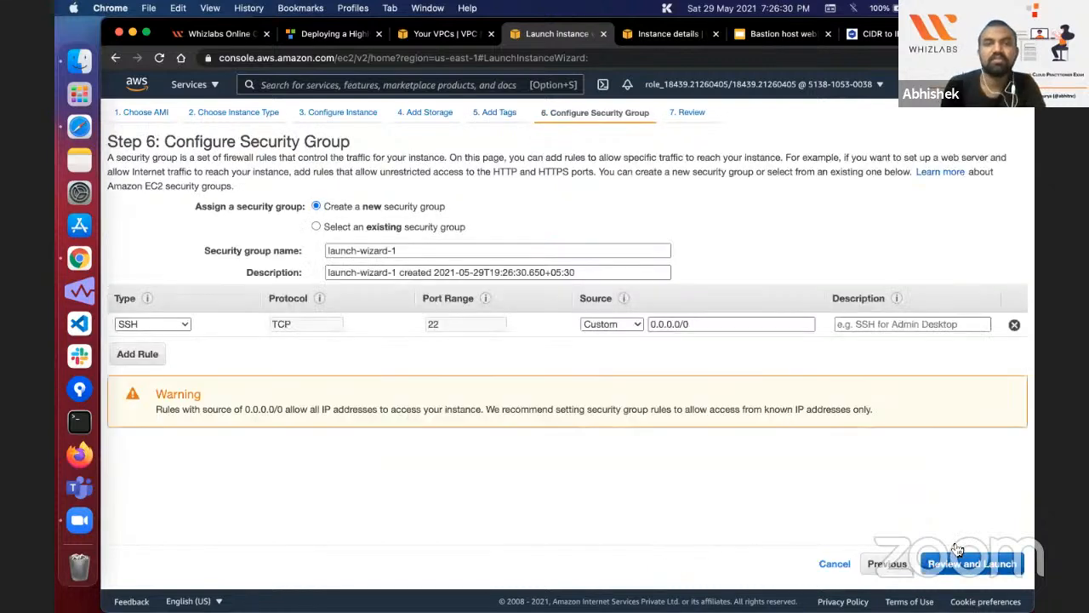
Step: Assign the existing Bastion-SG security group and launch the instance with the bastionkey key pair
{"action": "left_click", "coordinate": [377, 226]}
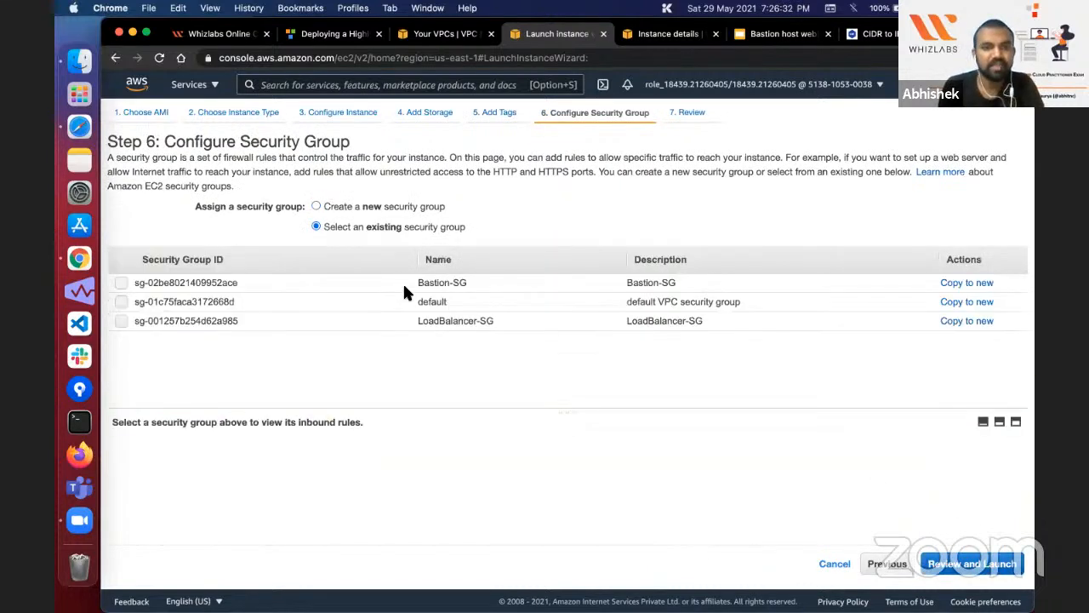
{"action": "left_click", "coordinate": [402, 284]}
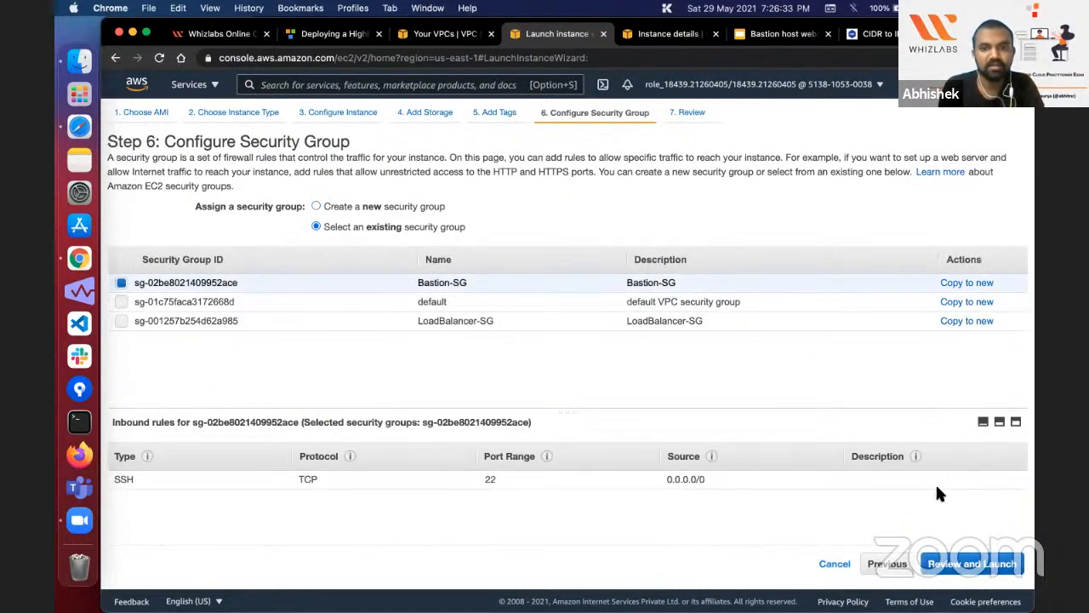
{"action": "left_click", "coordinate": [999, 568]}
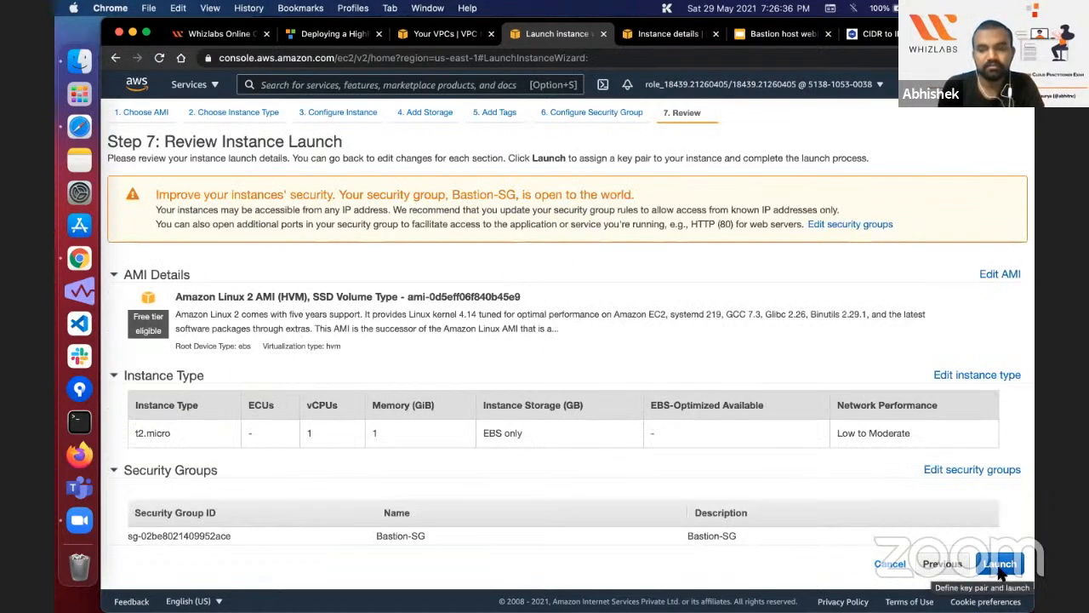
{"action": "left_click", "coordinate": [1000, 563]}
{"action": "left_click", "coordinate": [519, 417]}
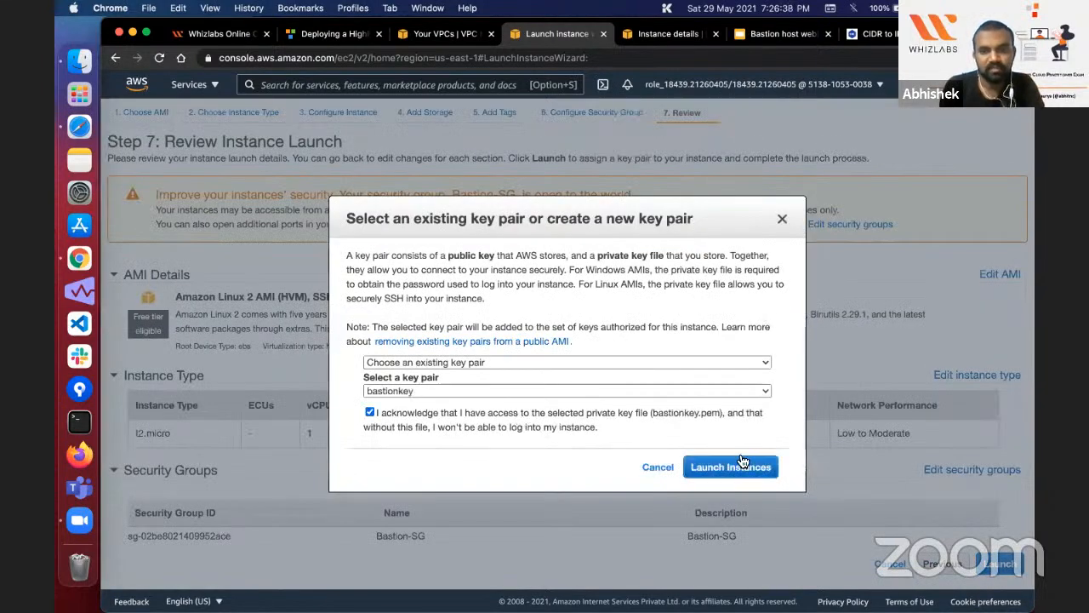
{"action": "left_click", "coordinate": [732, 464]}
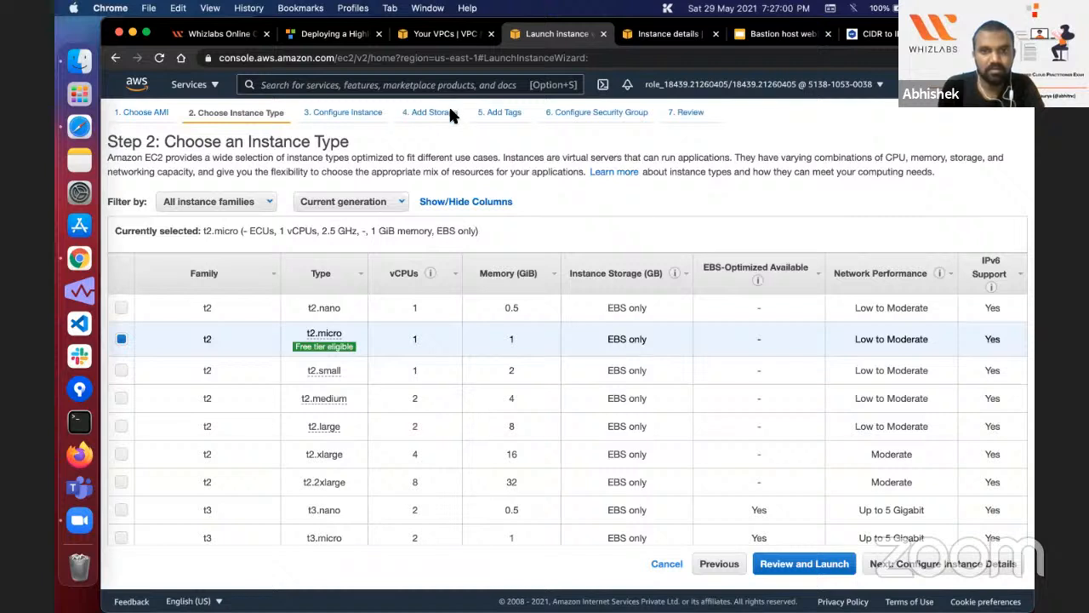
Step: Keep the t2.micro type for the new instance and set its network to Bastion-VPC
{"action": "left_click", "coordinate": [973, 565]}
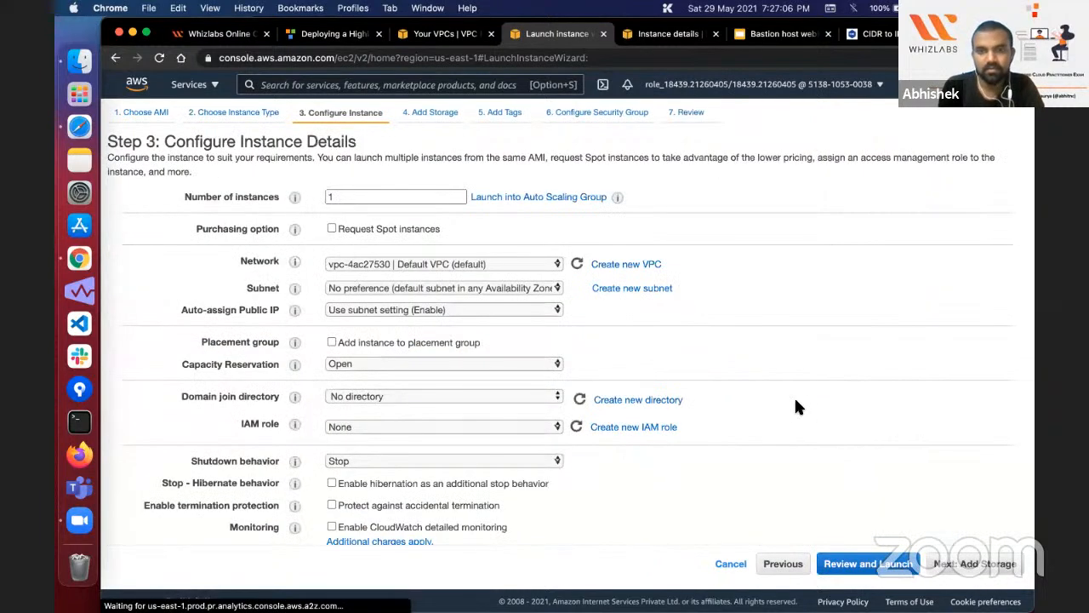
{"action": "left_click", "coordinate": [458, 264]}
{"action": "left_click", "coordinate": [442, 236]}
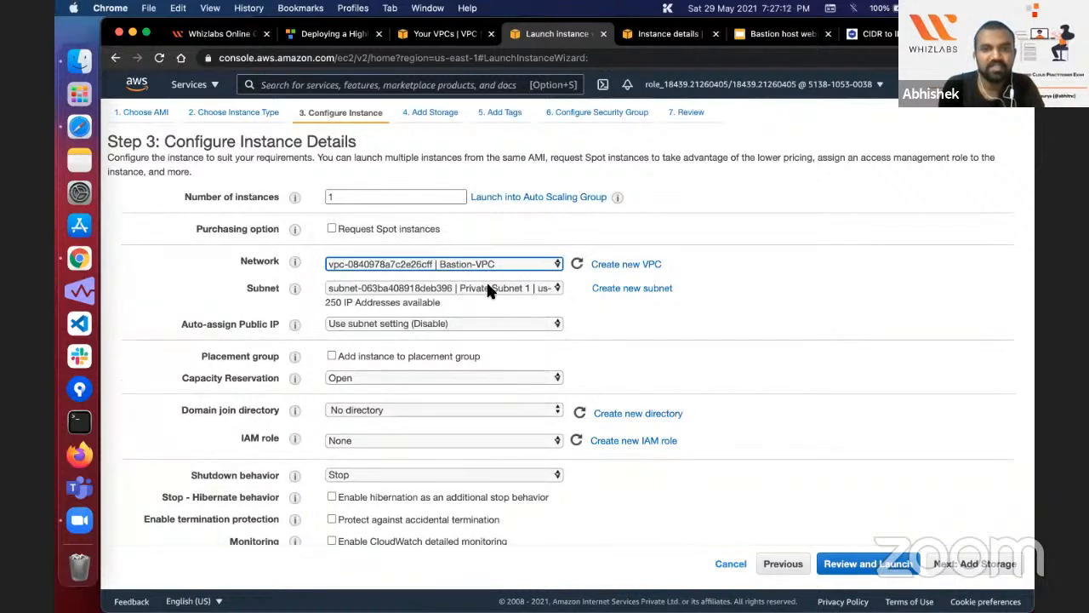
Step: Copy the lab guide's httpd setup script into the instance's user data and edit the echo text to "REQUEST HANDLING BY SERVER1"
{"action": "left_click", "coordinate": [335, 34]}
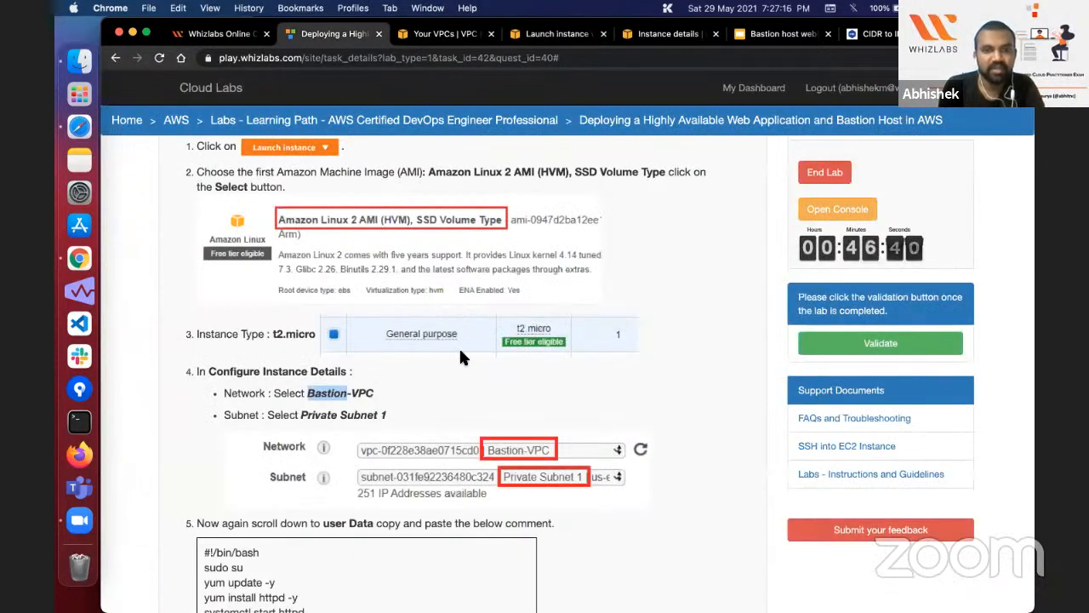
{"action": "scroll", "coordinate": [458, 347], "scroll_direction": "down", "scroll_amount": 1}
{"action": "scroll", "coordinate": [318, 440], "scroll_direction": "down", "scroll_amount": 1}
{"action": "scroll", "coordinate": [216, 386], "scroll_direction": "down", "scroll_amount": 2}
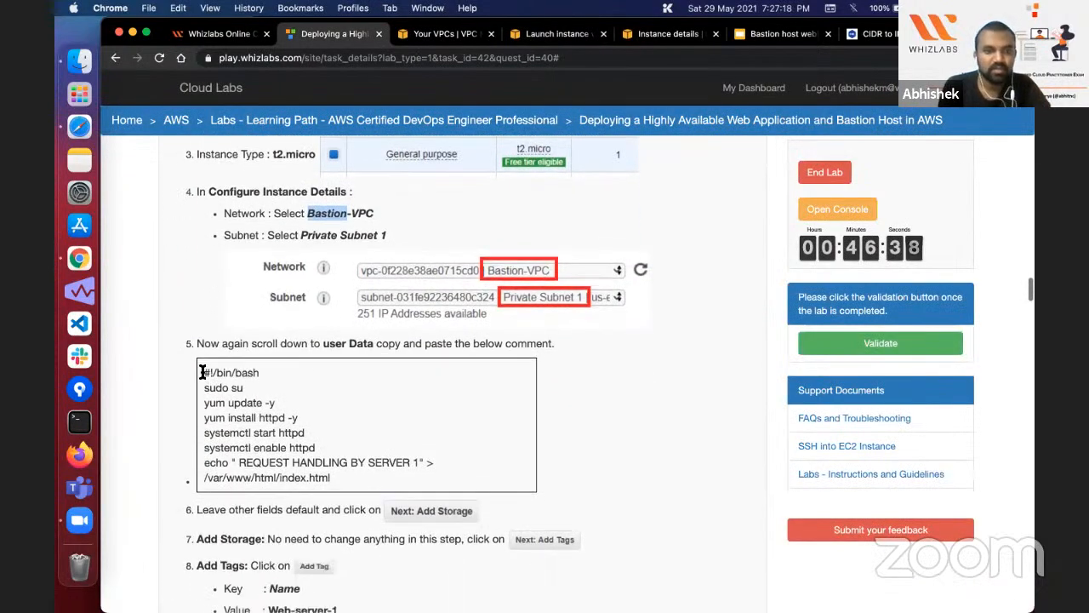
{"action": "left_click_drag", "start_coordinate": [202, 371], "coordinate": [338, 478]}
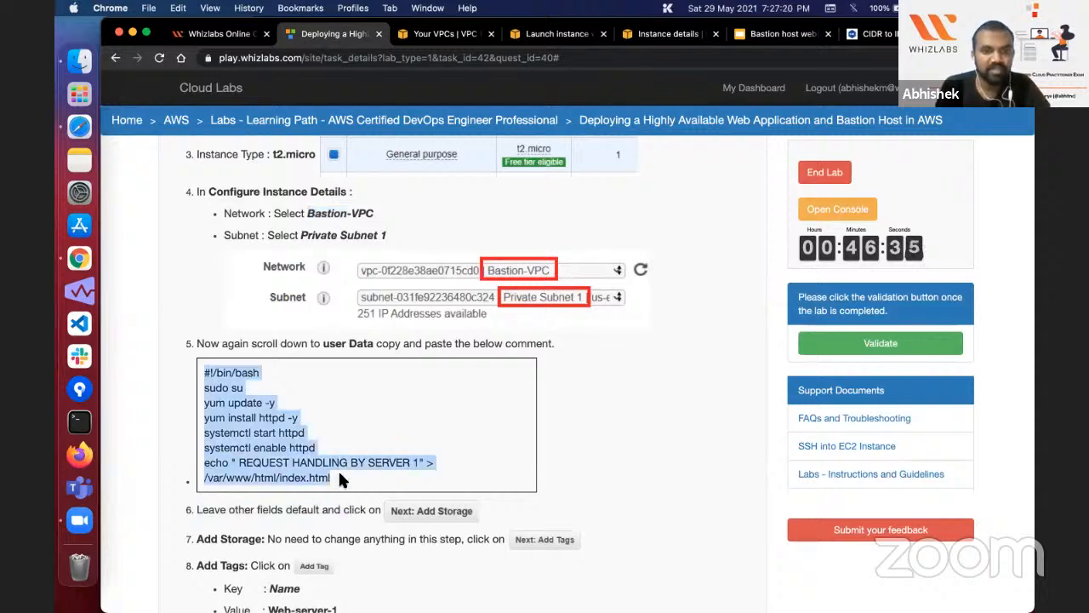
{"action": "left_click", "coordinate": [541, 35]}
{"action": "scroll", "coordinate": [491, 376], "scroll_direction": "down", "scroll_amount": 10}
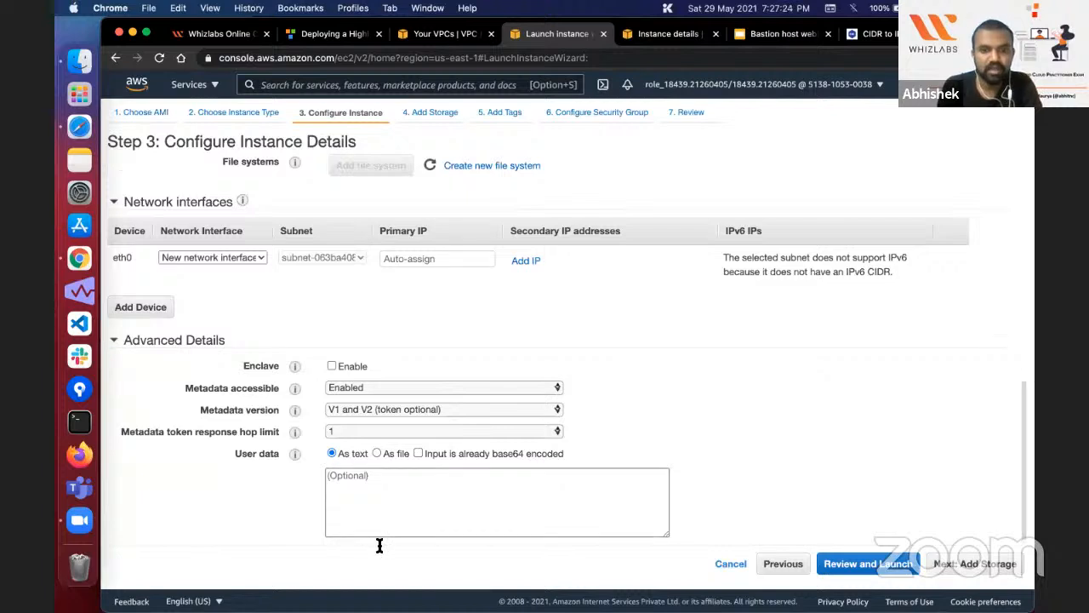
{"action": "left_click", "coordinate": [380, 534]}
{"action": "type", "text": "#!/bin/bash sudo su yum update -y yum install httpd -y systemctl start httpd systemctl enable httpd echo \"REQUEST HANDLING BY SERVER 1\" > /var/www/html/index.html"}
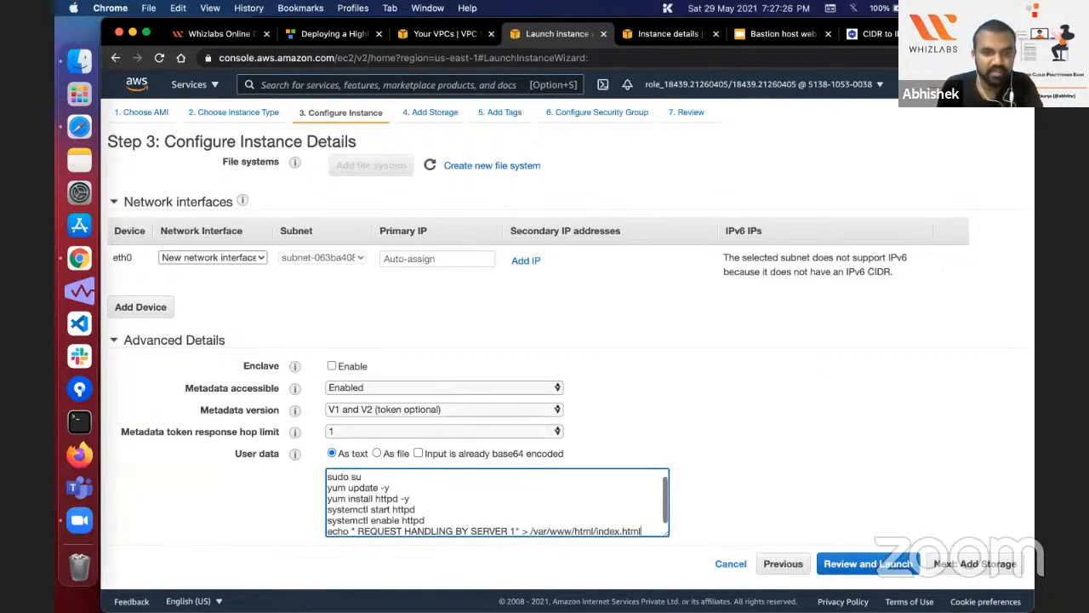
{"action": "key", "text": "BackSpace"}
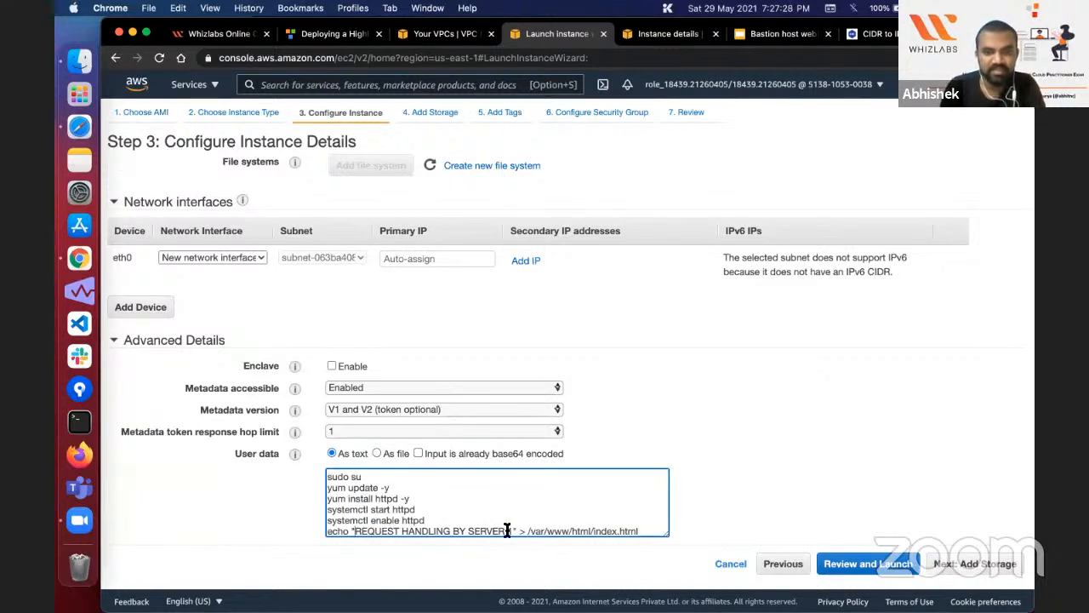
{"action": "key", "text": "BackSpace"}
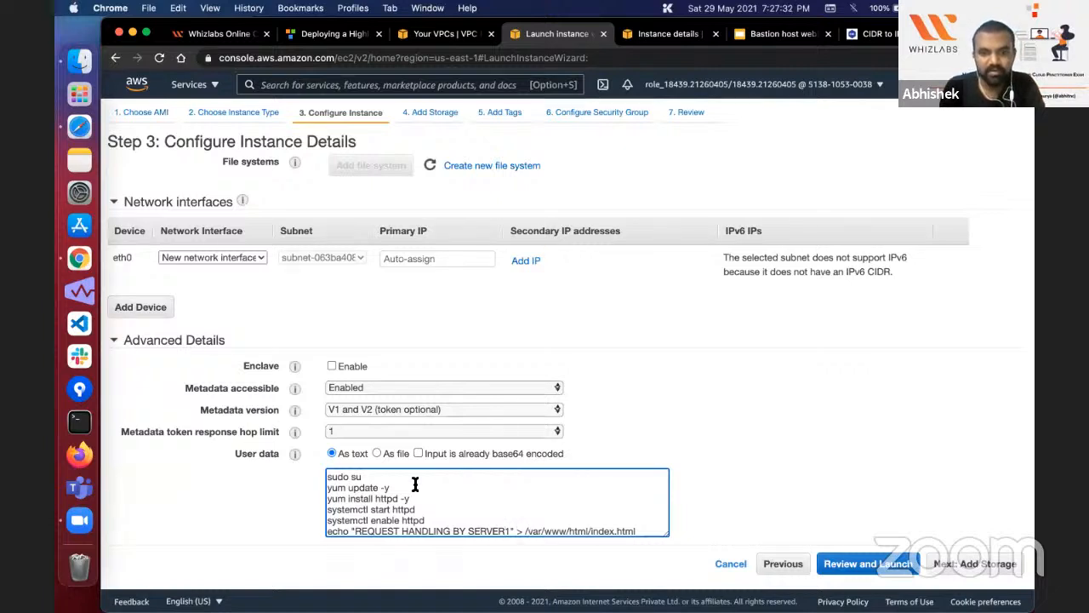
Step: Review the user data script line by line, from the bash header to the echo command writing /var/www/html/index.html
{"action": "scroll", "coordinate": [415, 484], "scroll_direction": "up", "scroll_amount": 2}
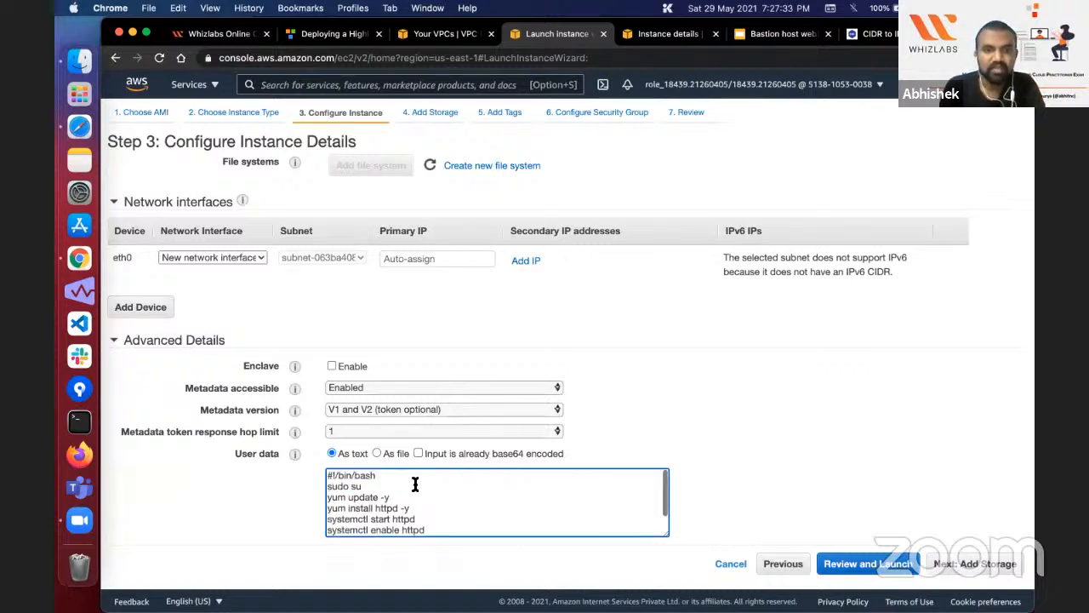
{"action": "scroll", "coordinate": [449, 508], "scroll_direction": "down", "scroll_amount": 2}
{"action": "left_click", "coordinate": [457, 513]}
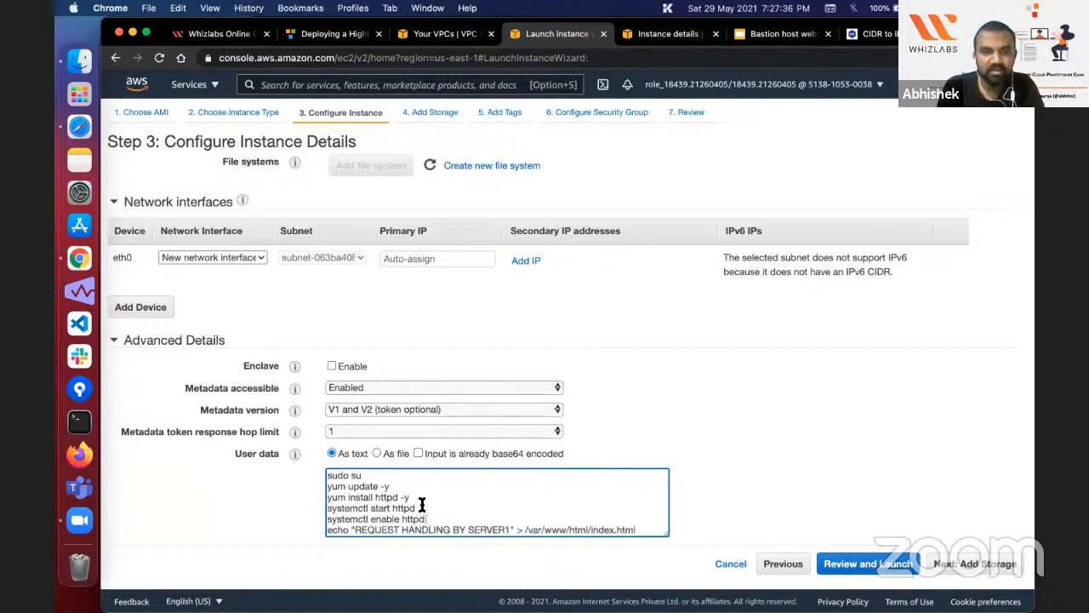
{"action": "scroll", "coordinate": [366, 473], "scroll_direction": "up", "scroll_amount": 1}
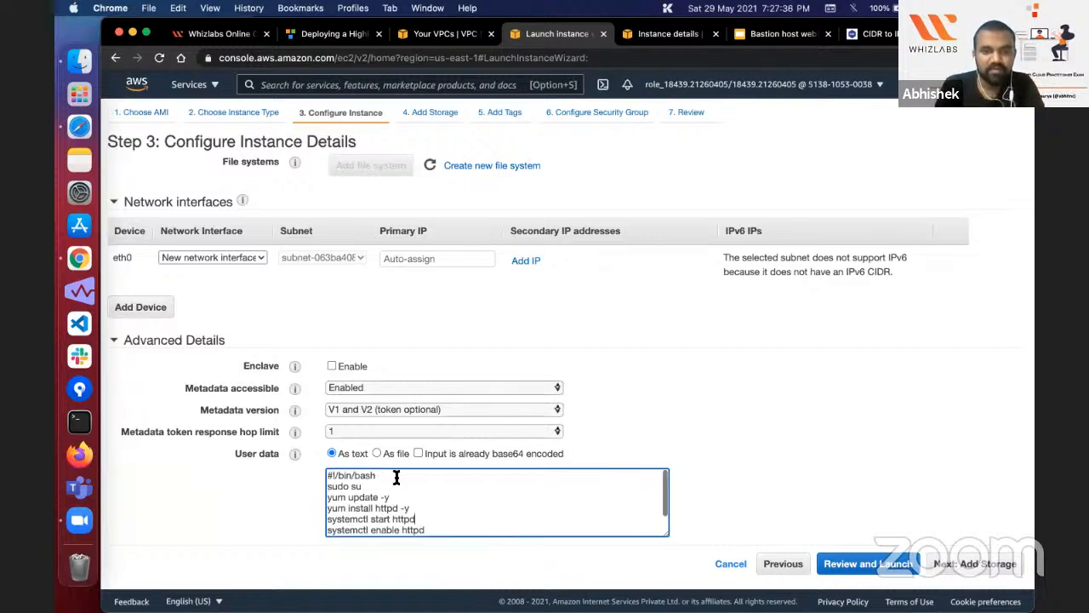
{"action": "triple_click", "coordinate": [396, 478]}
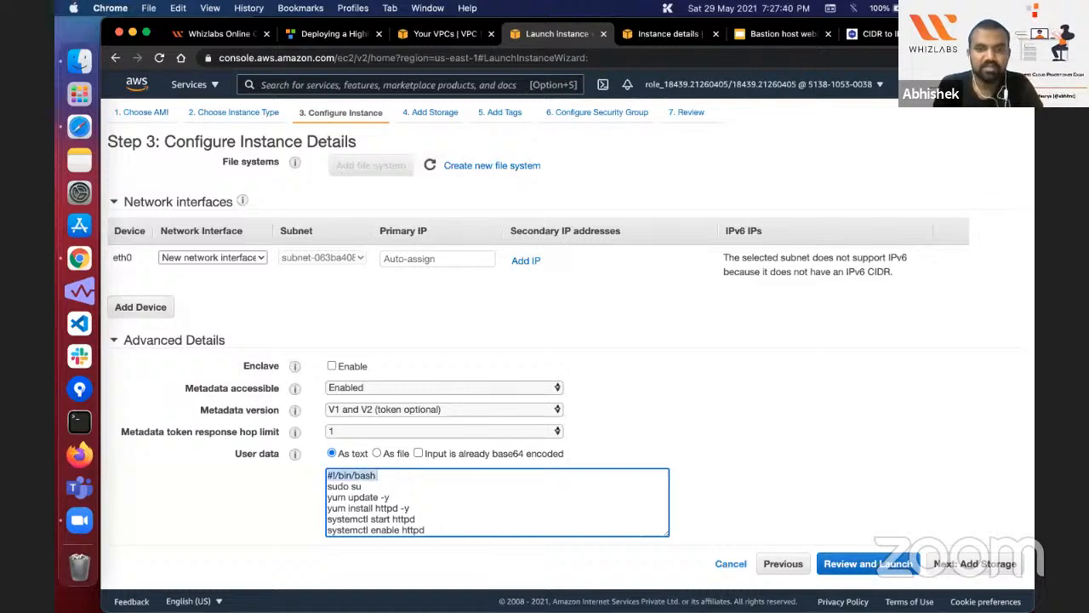
{"action": "left_click", "coordinate": [328, 486]}
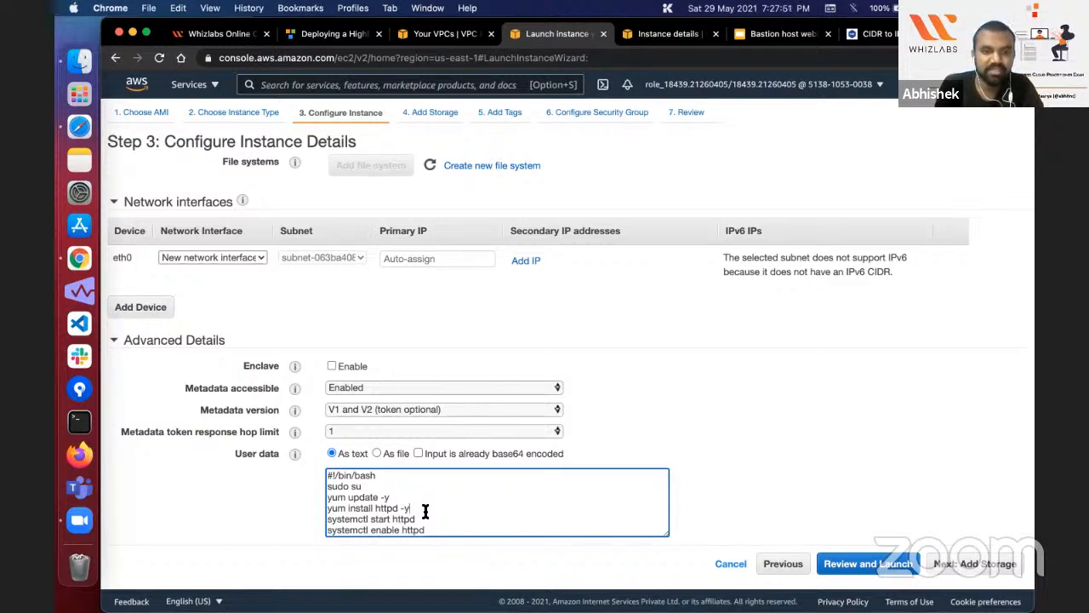
{"action": "type", "text": "echo \"REQUEST HANDLING BY SERVER1\" > /var/www/html/index.html"}
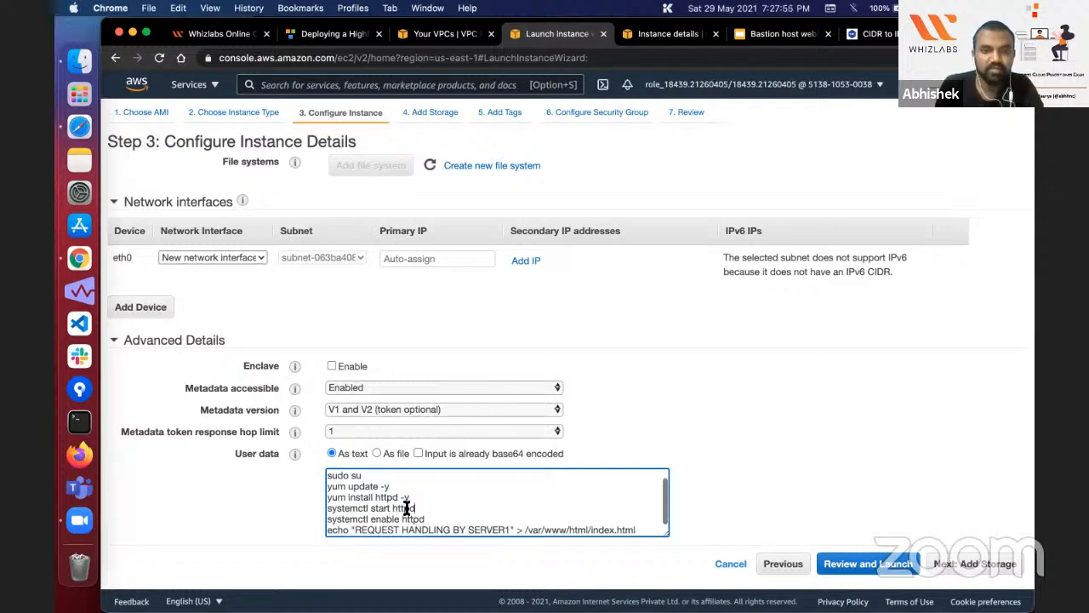
{"action": "double_click", "coordinate": [416, 519]}
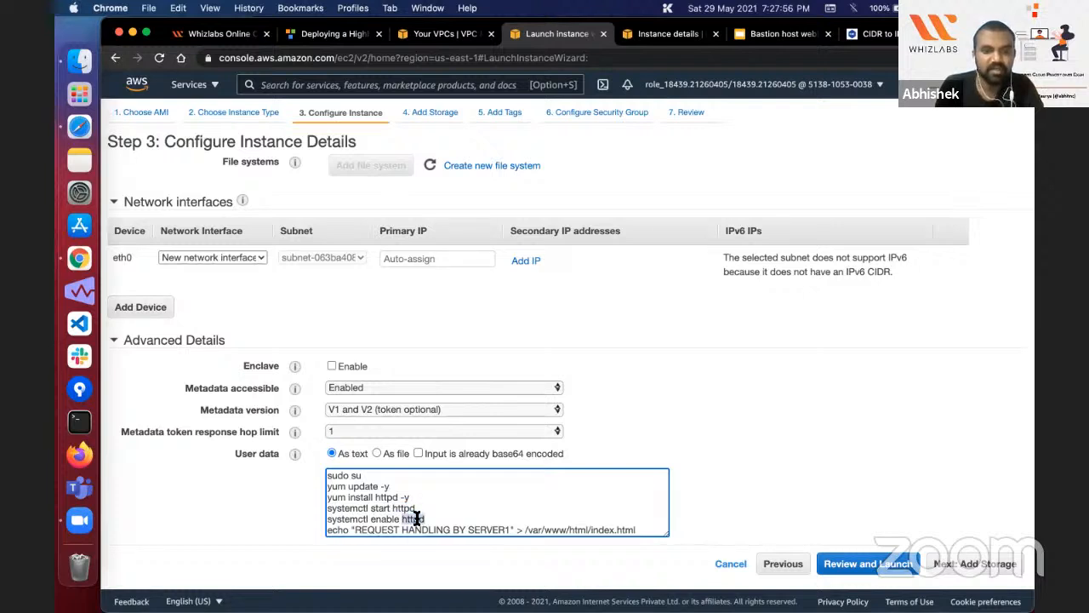
{"action": "left_click", "coordinate": [494, 519]}
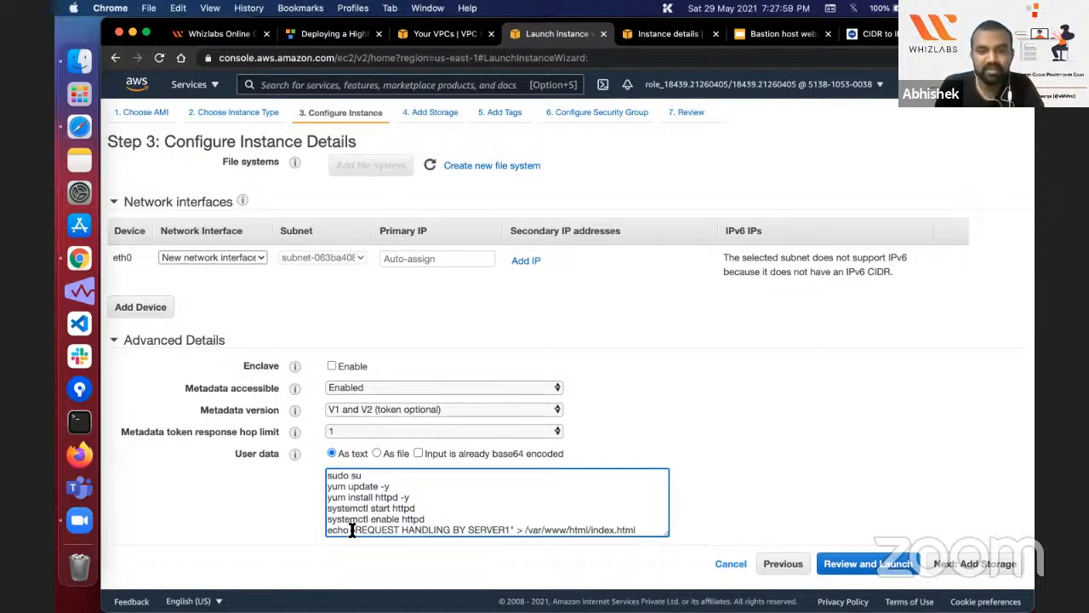
{"action": "double_click", "coordinate": [593, 530]}
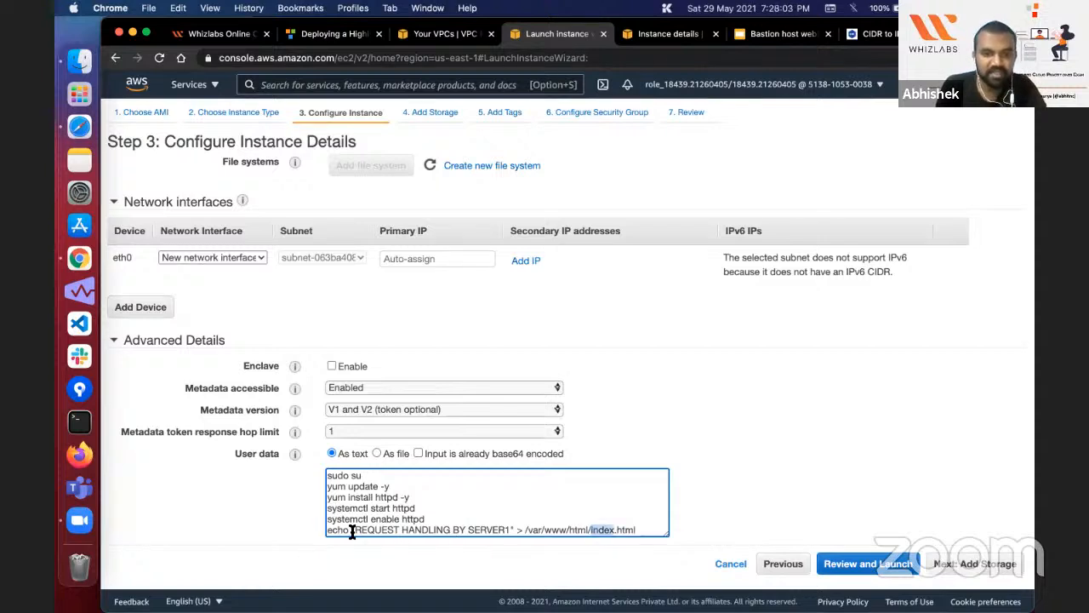
{"action": "left_click", "coordinate": [351, 529]}
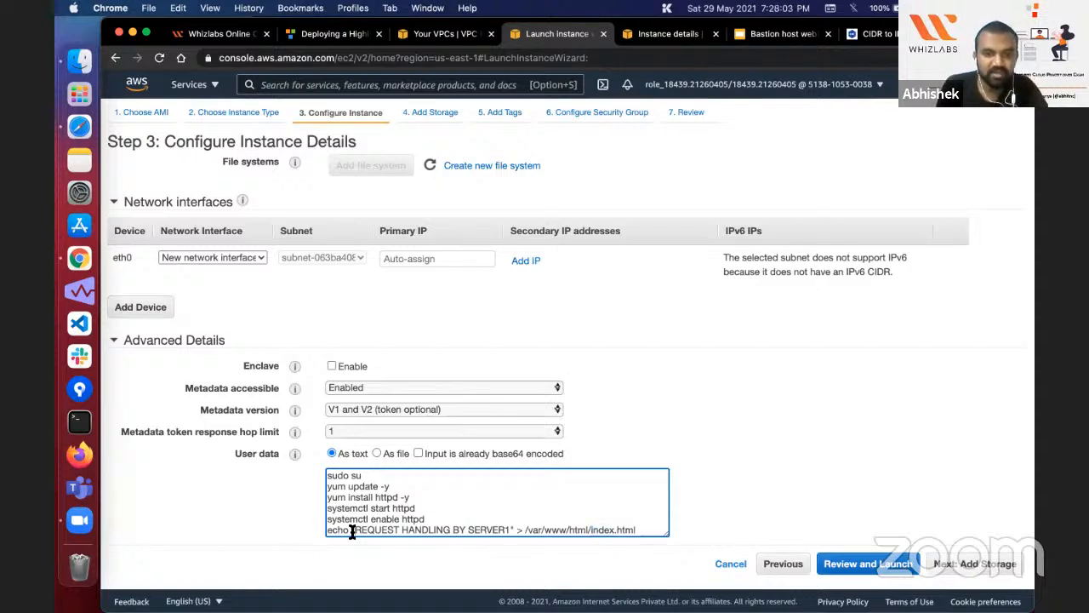
{"action": "left_click_drag", "start_coordinate": [526, 529], "coordinate": [554, 529]}
{"action": "double_click", "coordinate": [554, 529]}
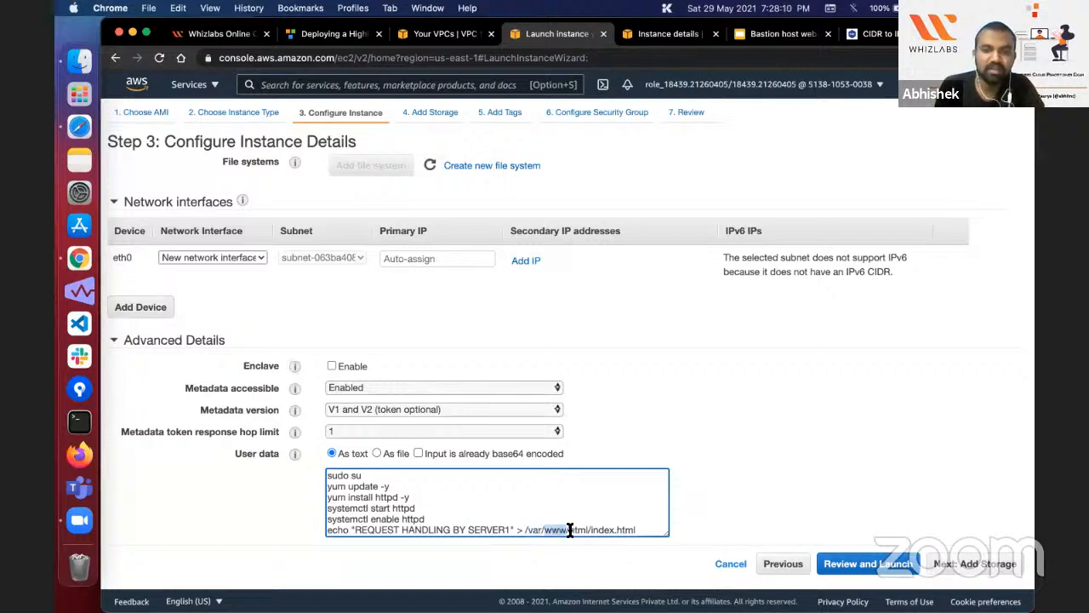
{"action": "double_click", "coordinate": [576, 529]}
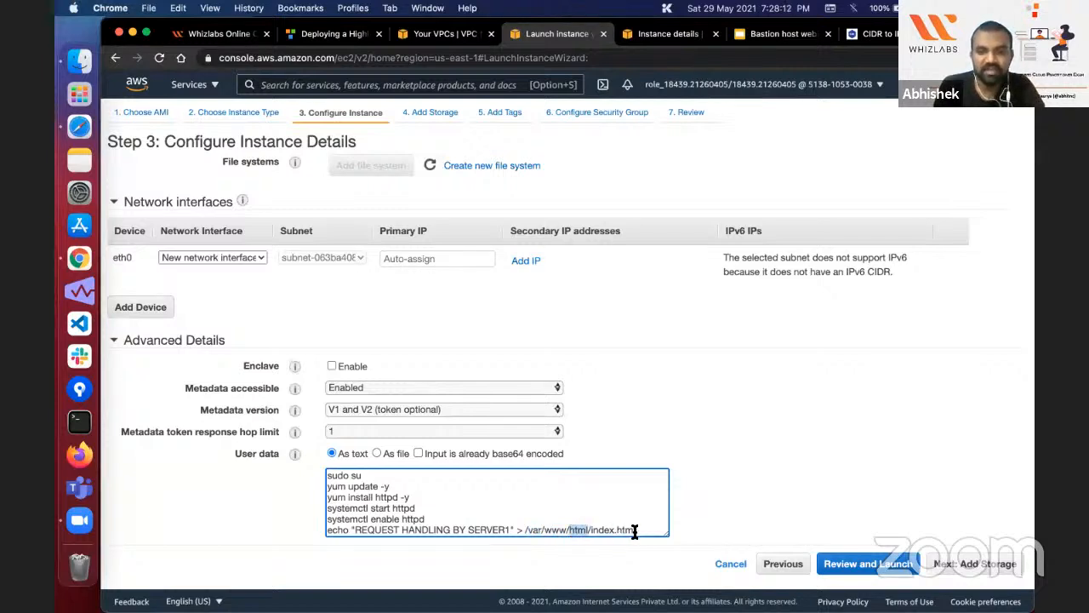
{"action": "left_click", "coordinate": [634, 530]}
Step: Accept the user data and default storage settings, and add a tag with key Name
{"action": "left_click", "coordinate": [987, 564]}
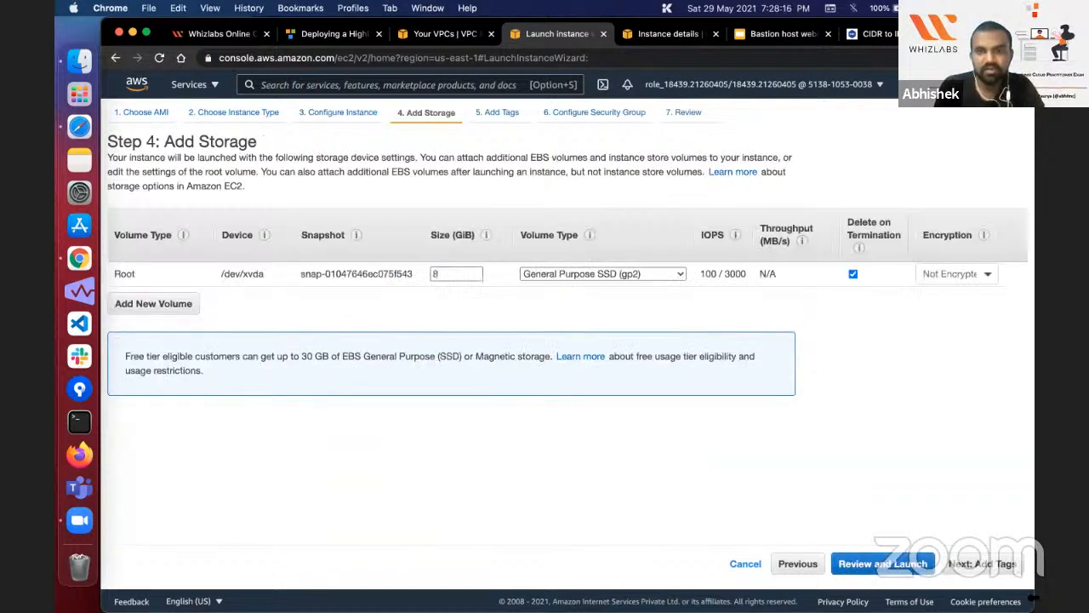
{"action": "left_click", "coordinate": [1003, 567]}
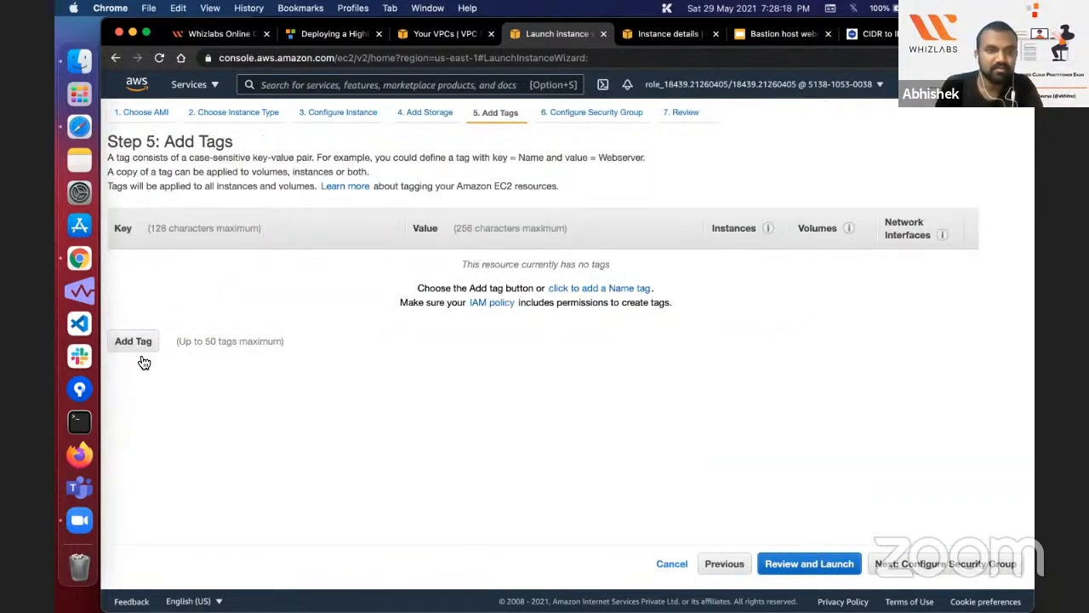
{"action": "left_click", "coordinate": [134, 341]}
{"action": "type", "text": "Nam"}
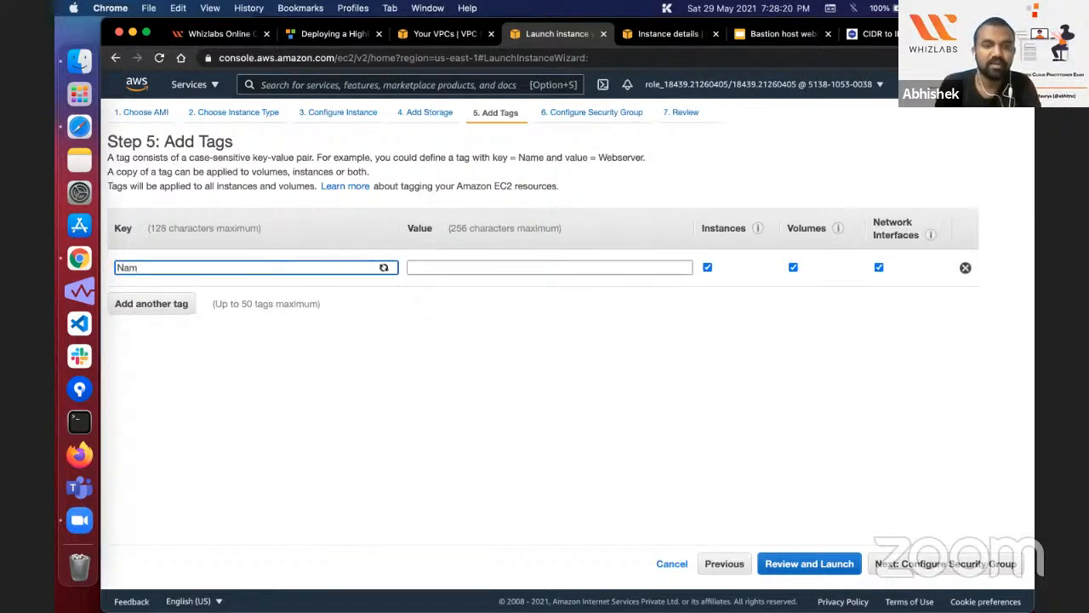
{"action": "type", "text": "e"}
{"action": "key", "text": "Tab"}
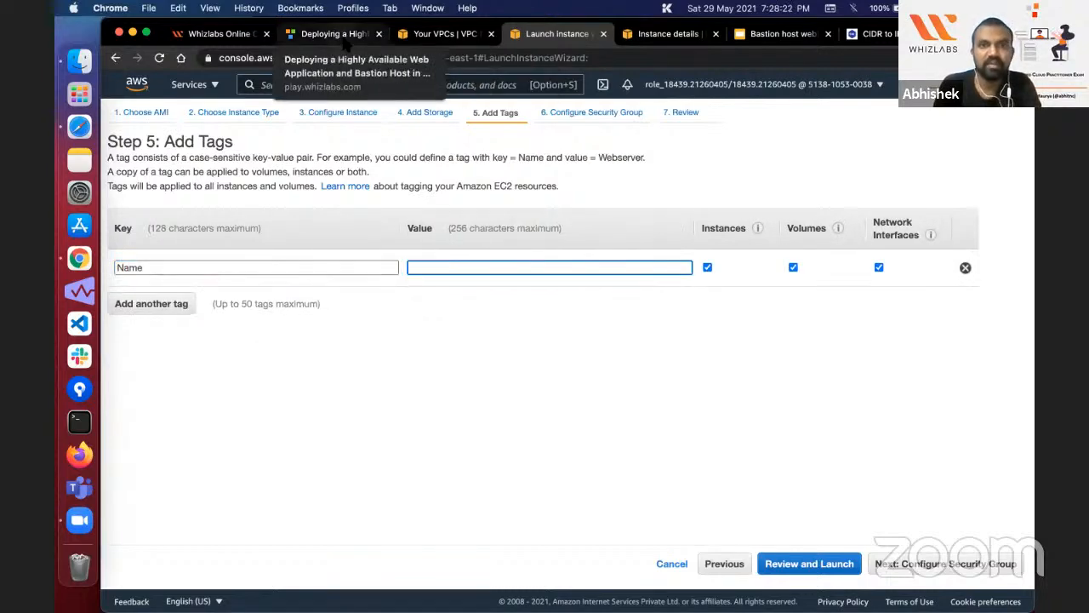
Step: Copy Web-server-1 from the lab guide as the Name tag's value and proceed to the security group configuration
{"action": "left_click", "coordinate": [340, 35]}
{"action": "scroll", "coordinate": [361, 398], "scroll_direction": "down", "scroll_amount": 5}
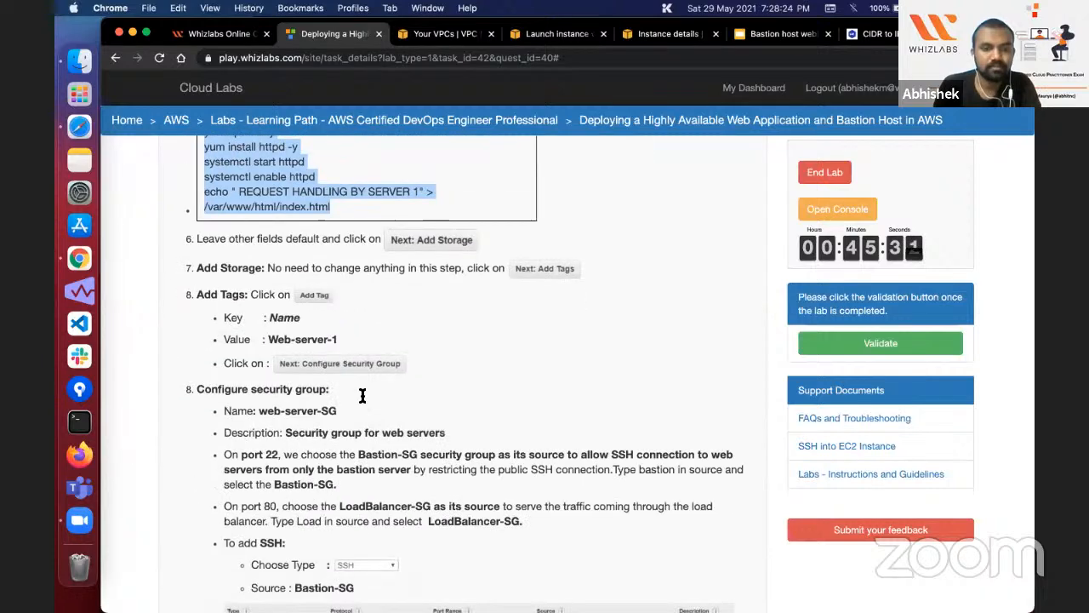
{"action": "scroll", "coordinate": [281, 314], "scroll_direction": "up", "scroll_amount": 1}
{"action": "left_click_drag", "start_coordinate": [269, 305], "coordinate": [342, 303]}
{"action": "key", "text": "super+c"}
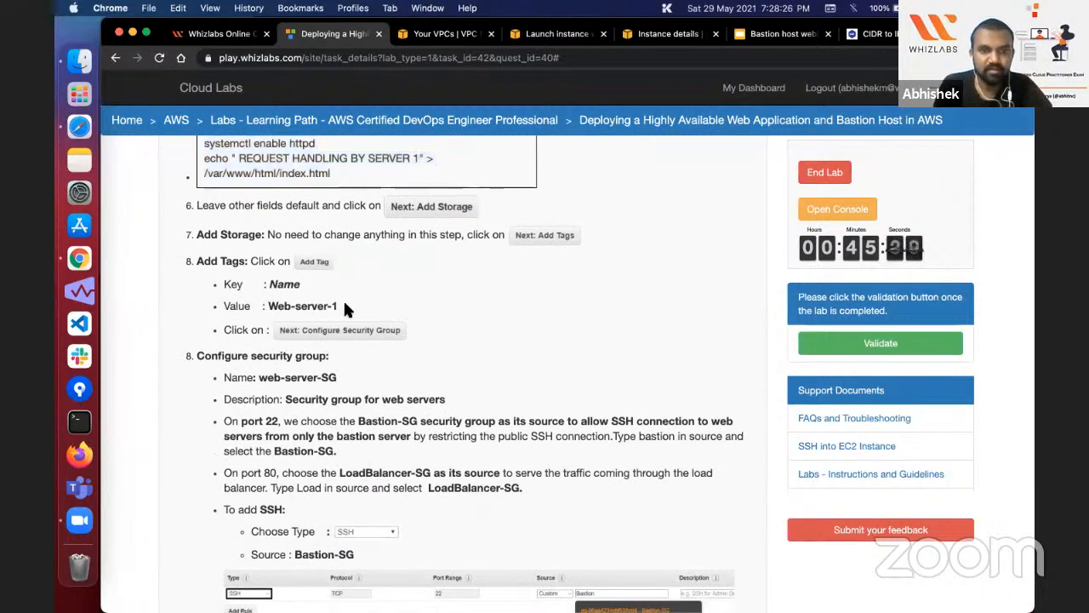
{"action": "left_click", "coordinate": [520, 36]}
{"action": "key", "text": "super+v"}
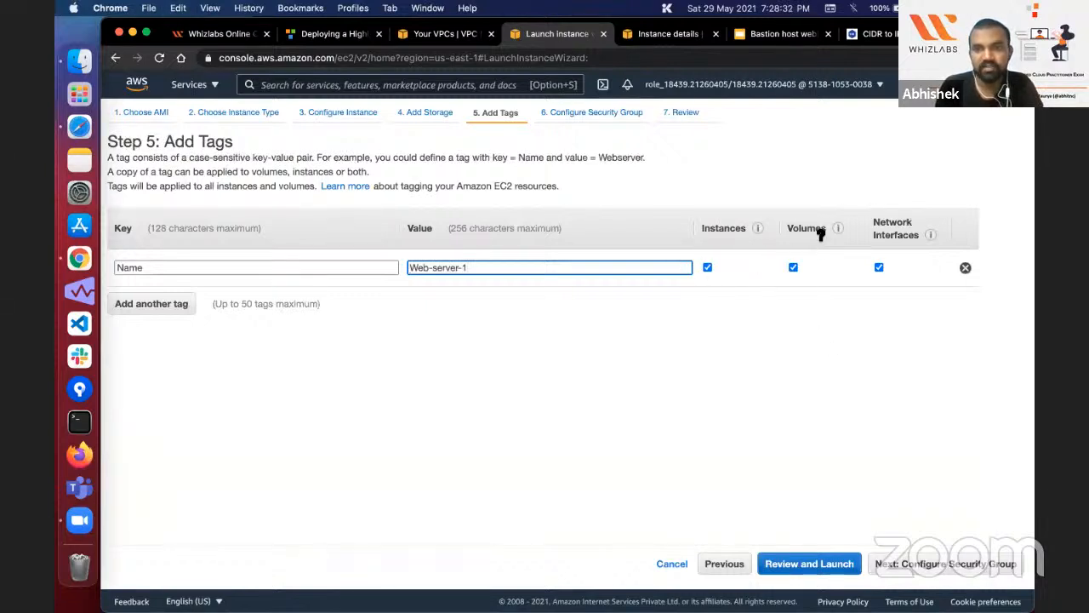
{"action": "left_click", "coordinate": [965, 555]}
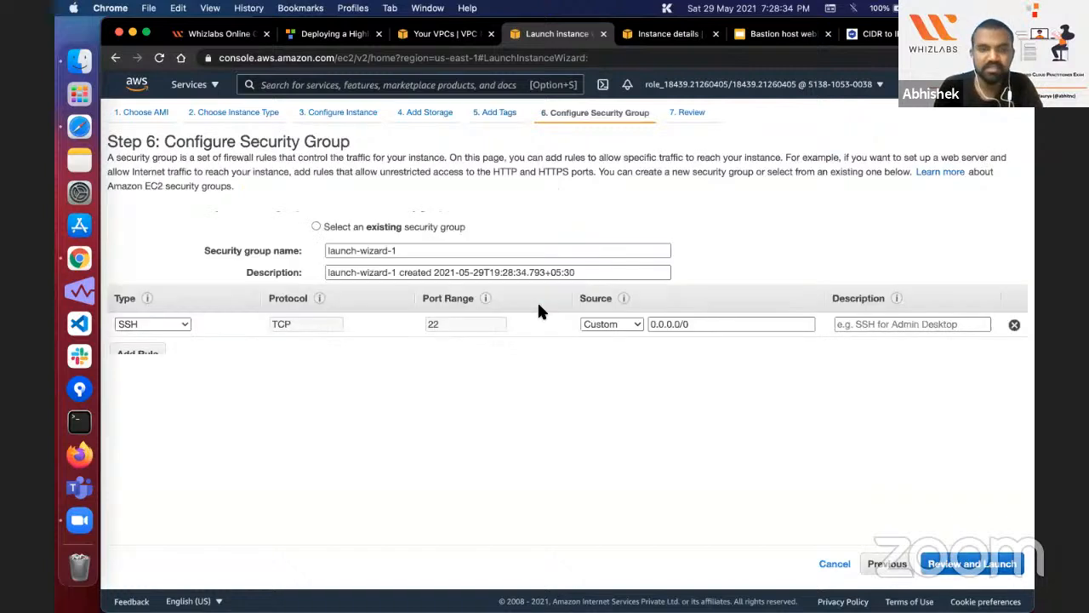
Step: Set both the name and the description of the new security group to Web-server-1
{"action": "left_click", "coordinate": [406, 250]}
{"action": "key", "text": "super+a"}
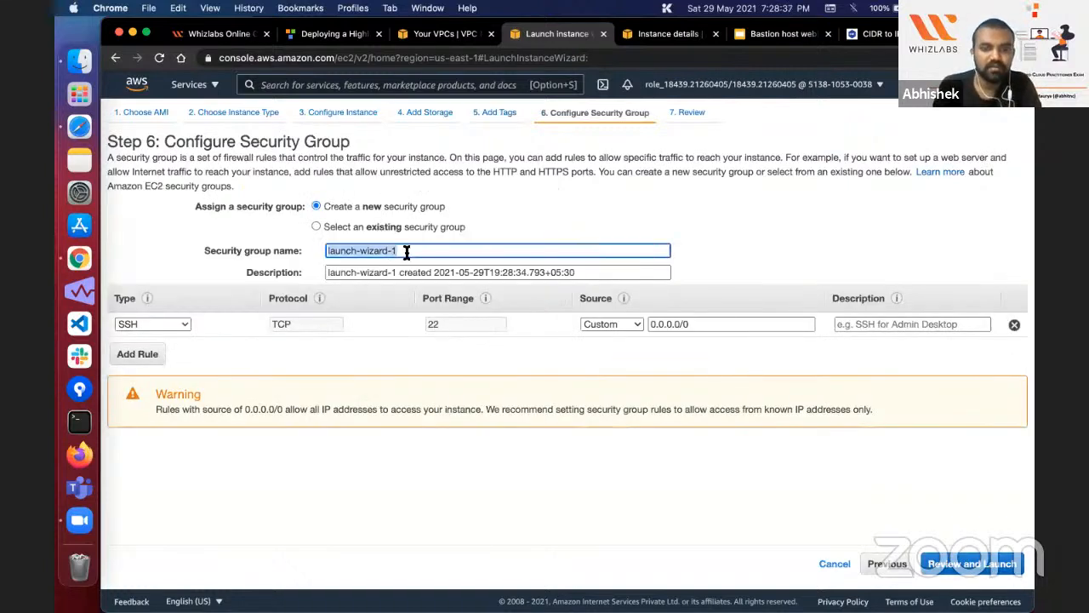
{"action": "key", "text": "super+v"}
{"action": "left_click", "coordinate": [402, 272]}
{"action": "key", "text": "super+a"}
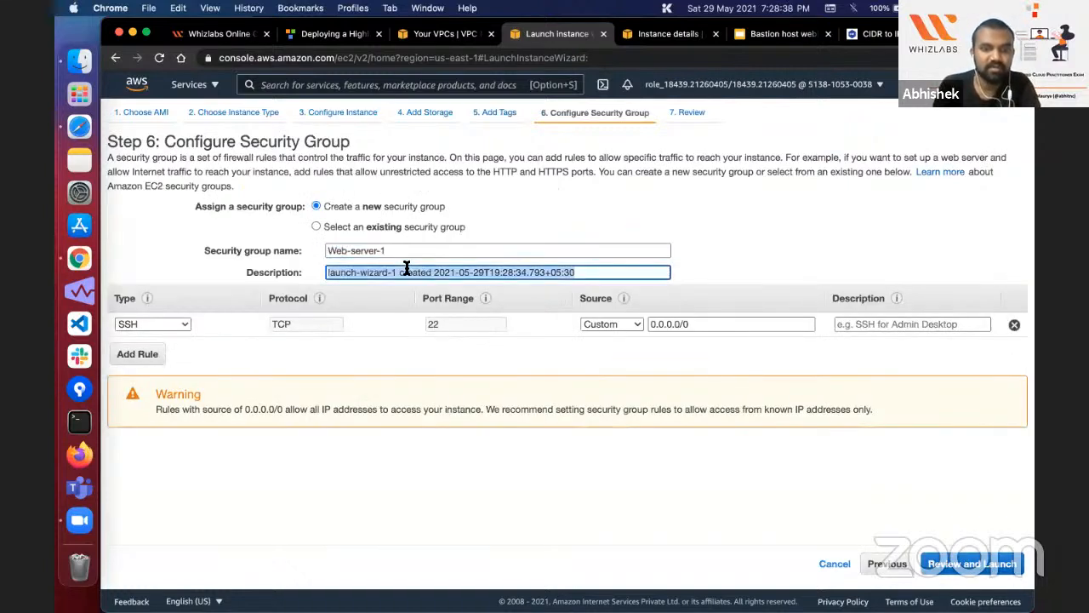
{"action": "key", "text": "super+v"}
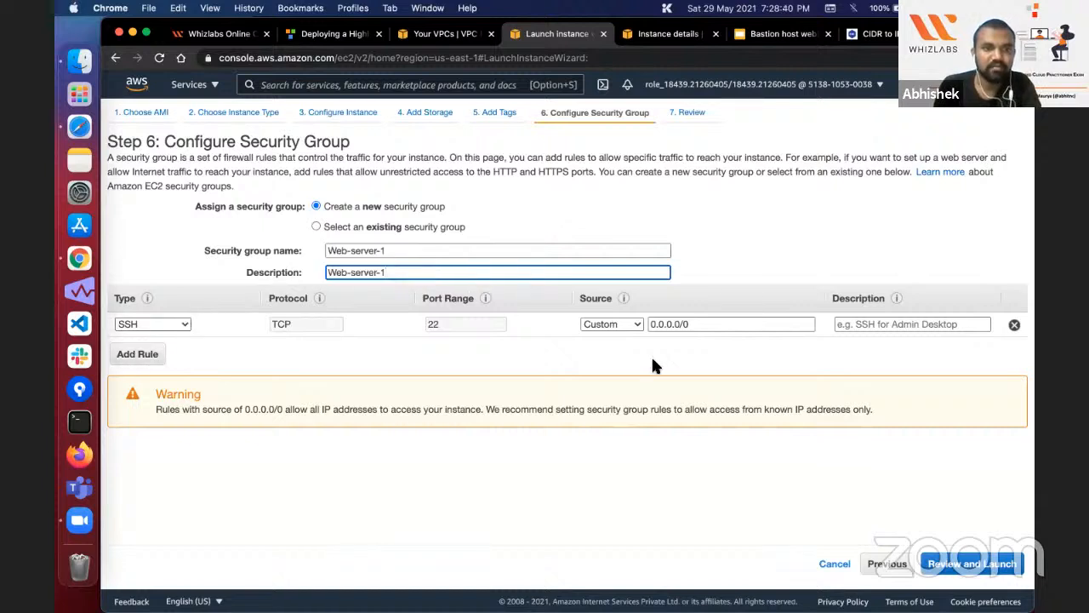
Step: Change the SSH rule's source to the Bastion-SG security group
{"action": "left_click", "coordinate": [711, 328]}
{"action": "key", "text": "super+a"}
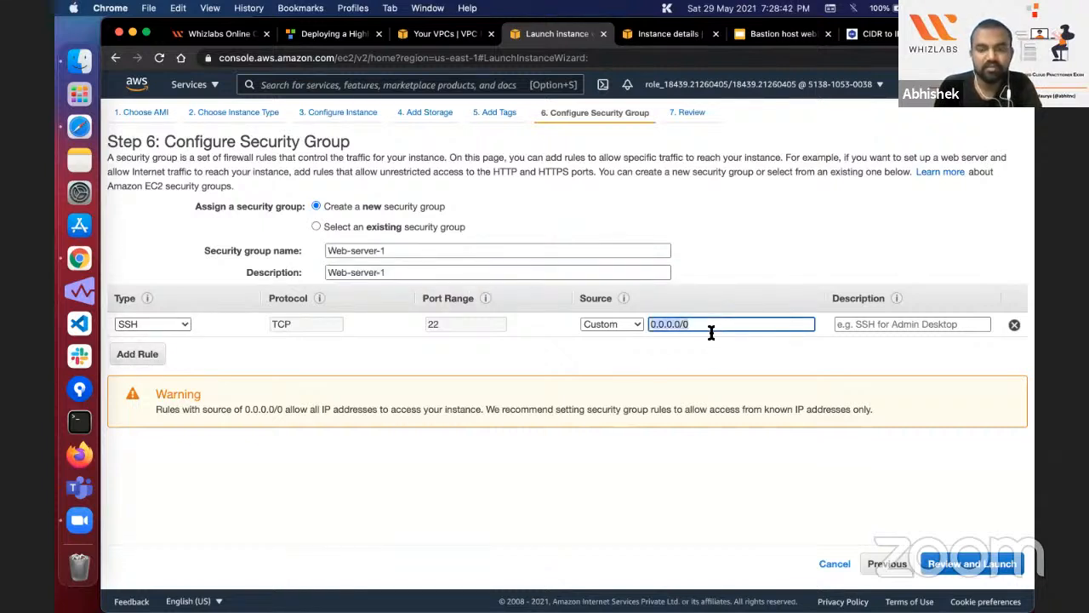
{"action": "type", "text": "bas"}
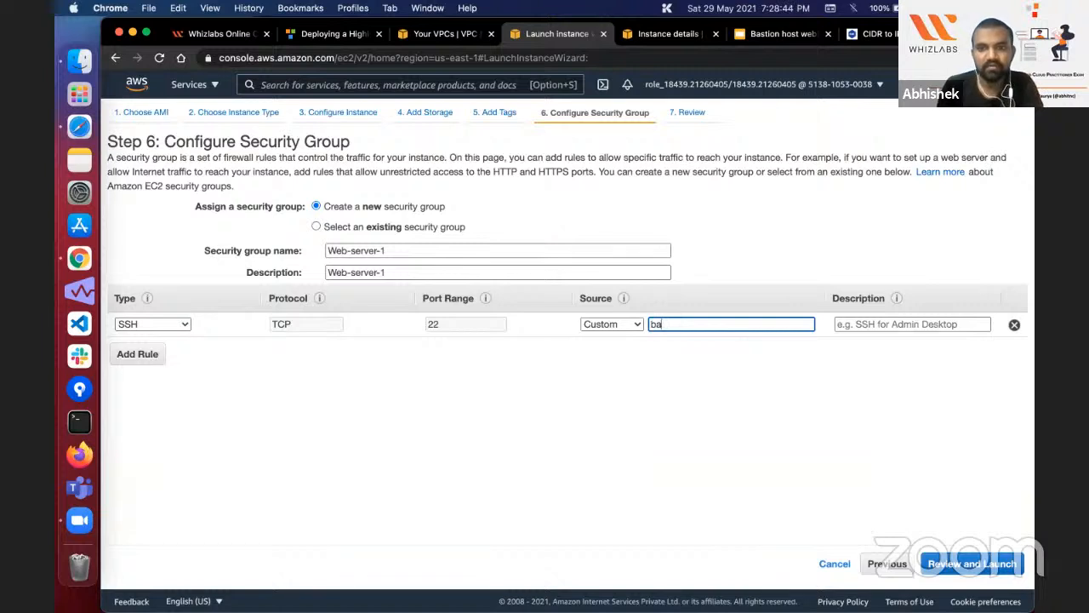
{"action": "key", "text": "BackSpace"}
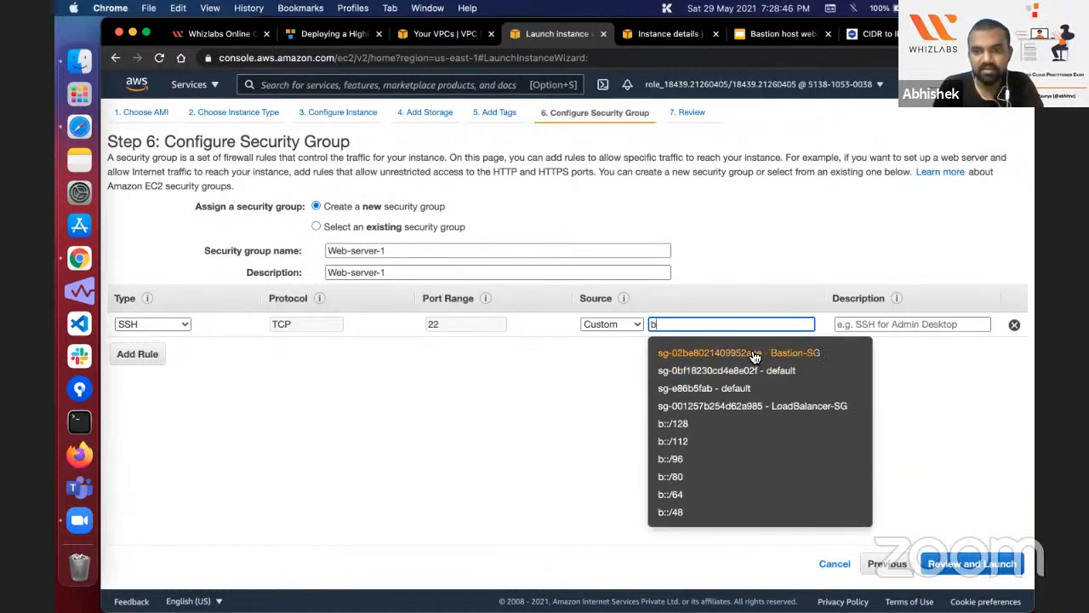
{"action": "left_click", "coordinate": [754, 355]}
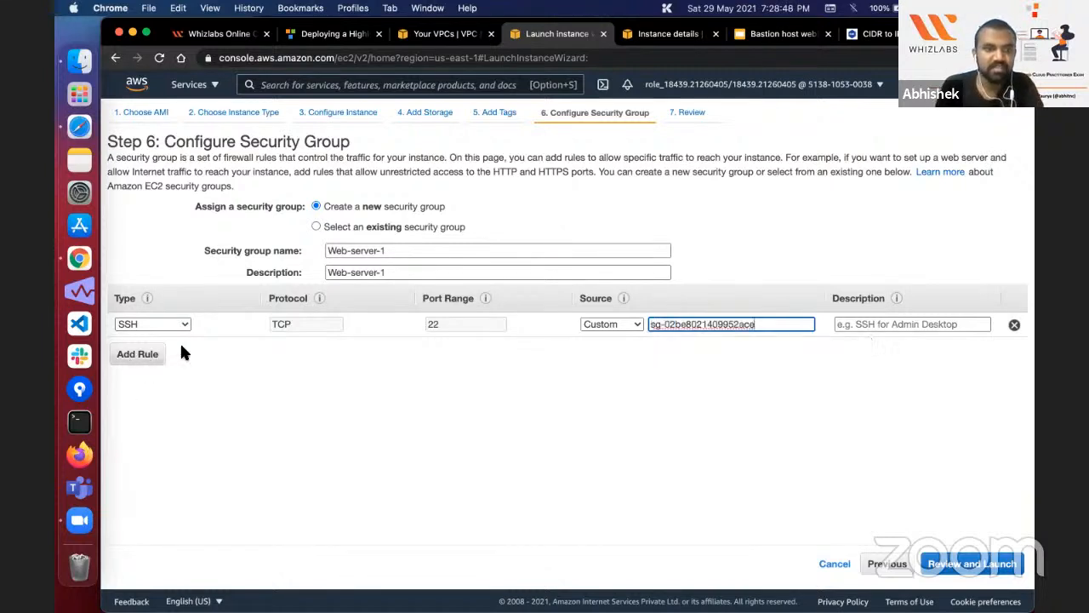
Step: Add an HTTP inbound rule on port 80 with the LoadBalancer-SG security group as its source
{"action": "left_click", "coordinate": [138, 353]}
{"action": "scroll", "coordinate": [164, 484], "scroll_direction": "down", "scroll_amount": 5}
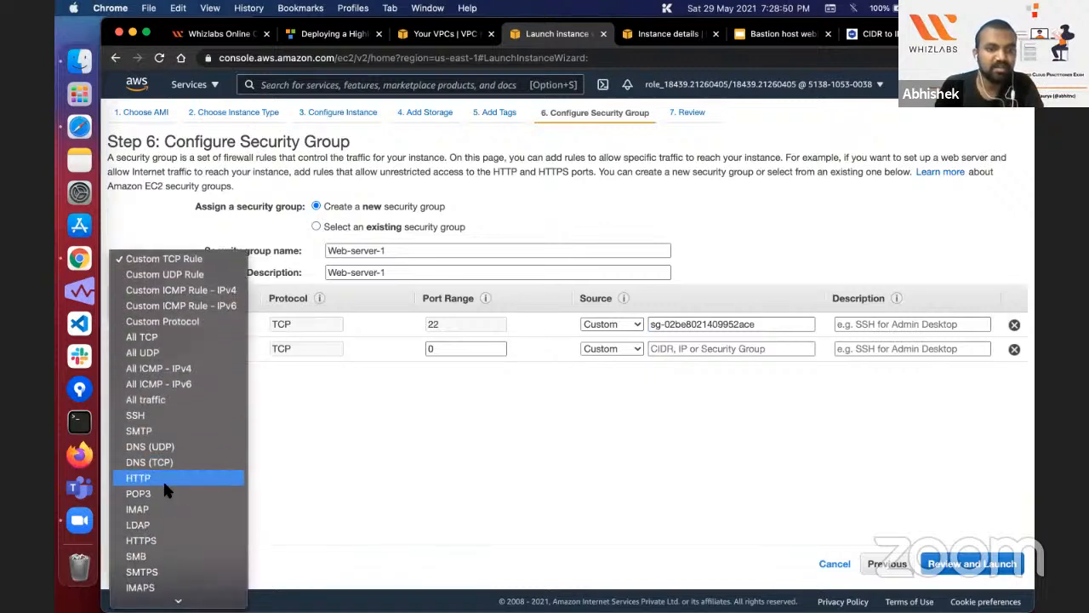
{"action": "left_click", "coordinate": [161, 388]}
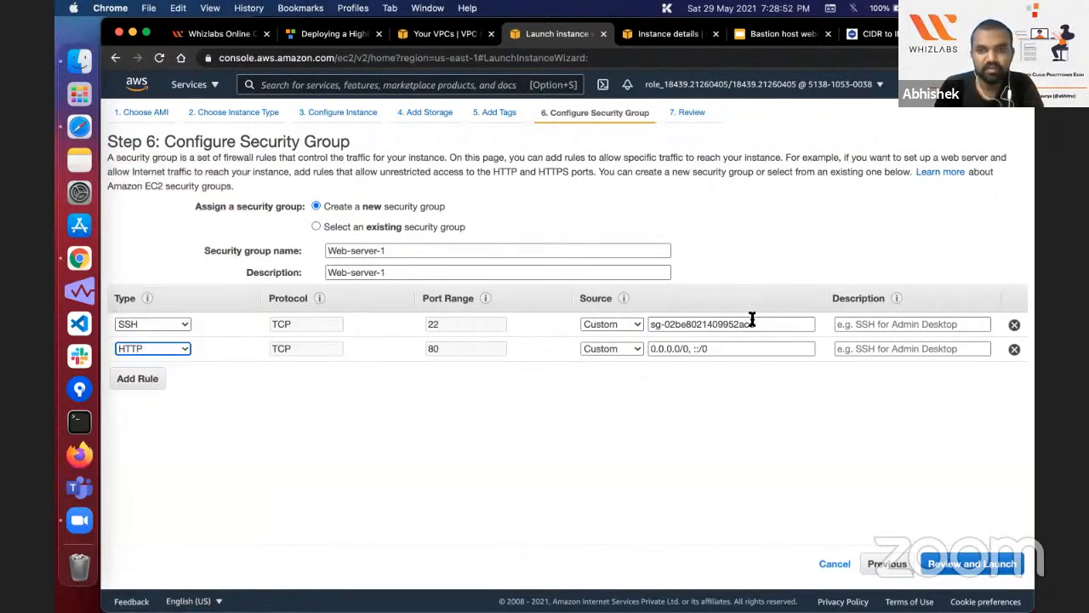
{"action": "key", "text": "Tab"}
{"action": "key", "text": "Tab"}
{"action": "key", "text": "BackSpace"}
{"action": "type", "text": "Loa"}
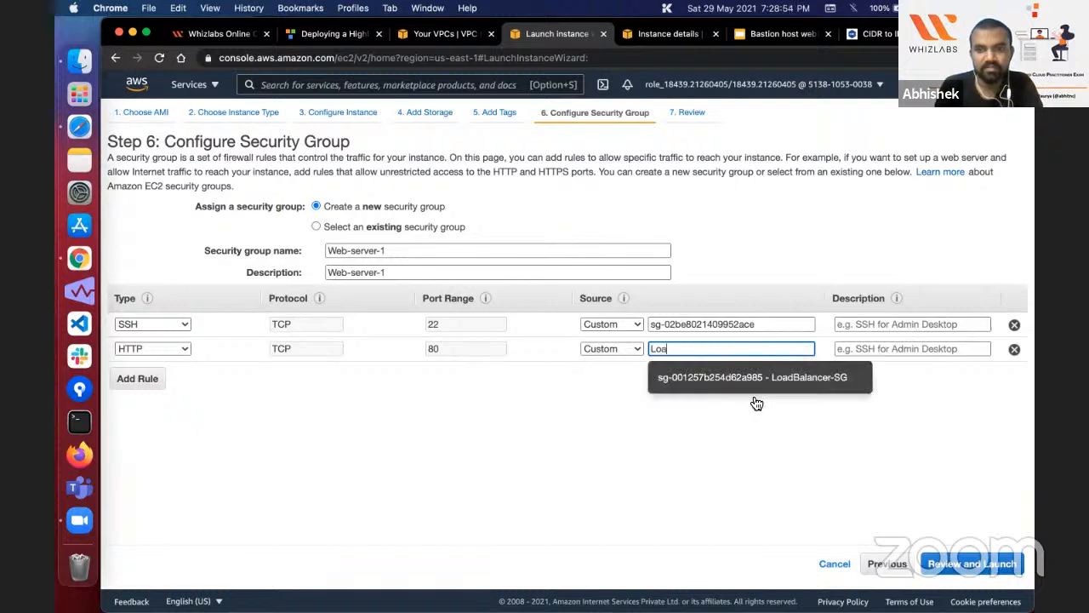
{"action": "left_click", "coordinate": [746, 385]}
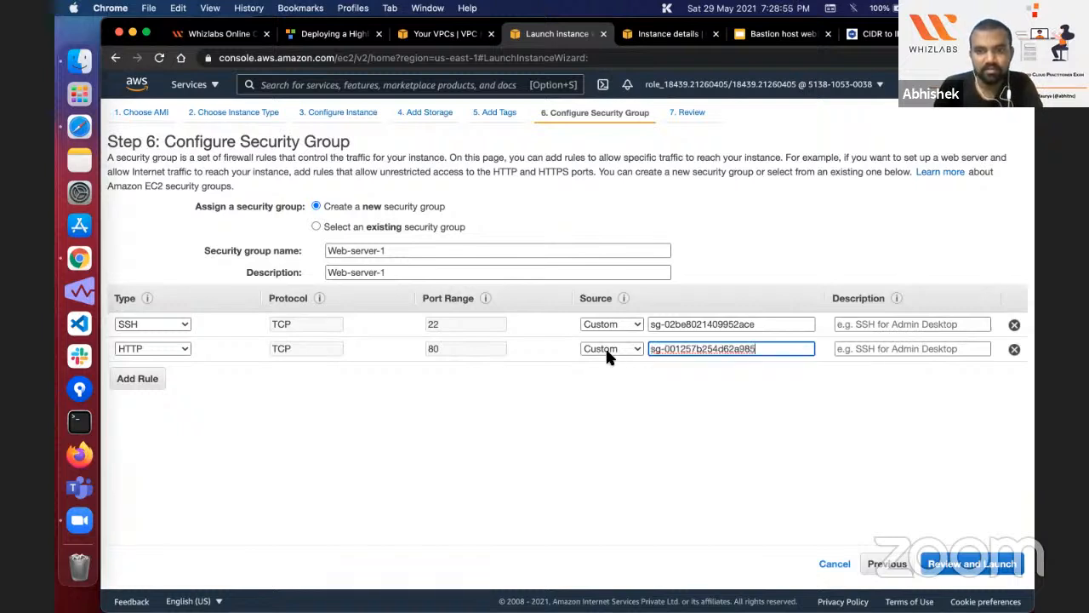
Step: Compare the security group rules with the lab guide, and proceed through the launch review to the key pair selection
{"action": "left_click", "coordinate": [329, 37]}
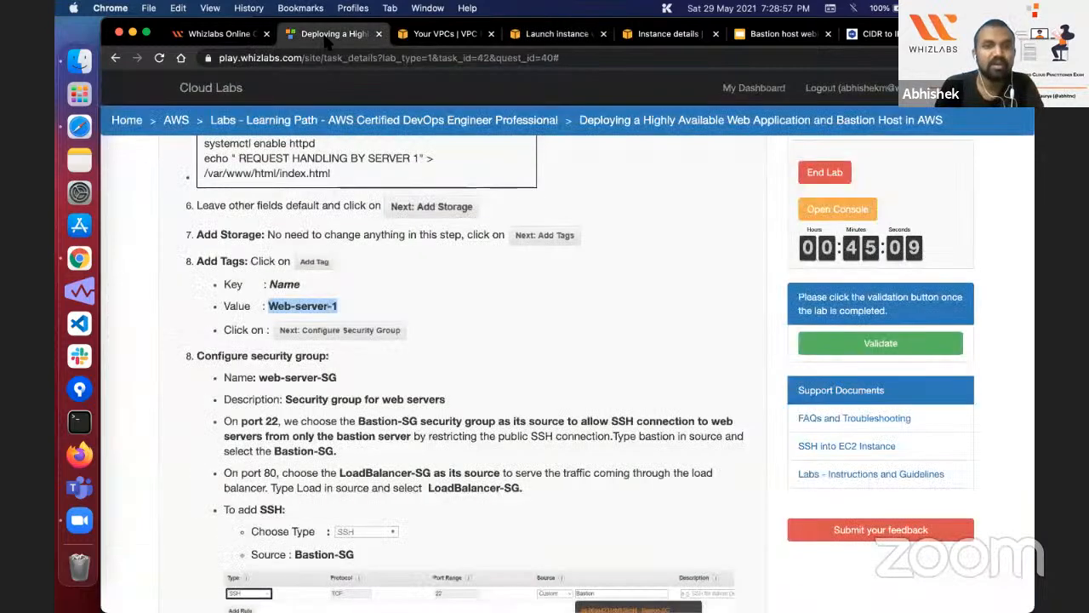
{"action": "scroll", "coordinate": [349, 247], "scroll_direction": "down", "scroll_amount": 3}
{"action": "left_click", "coordinate": [668, 34]}
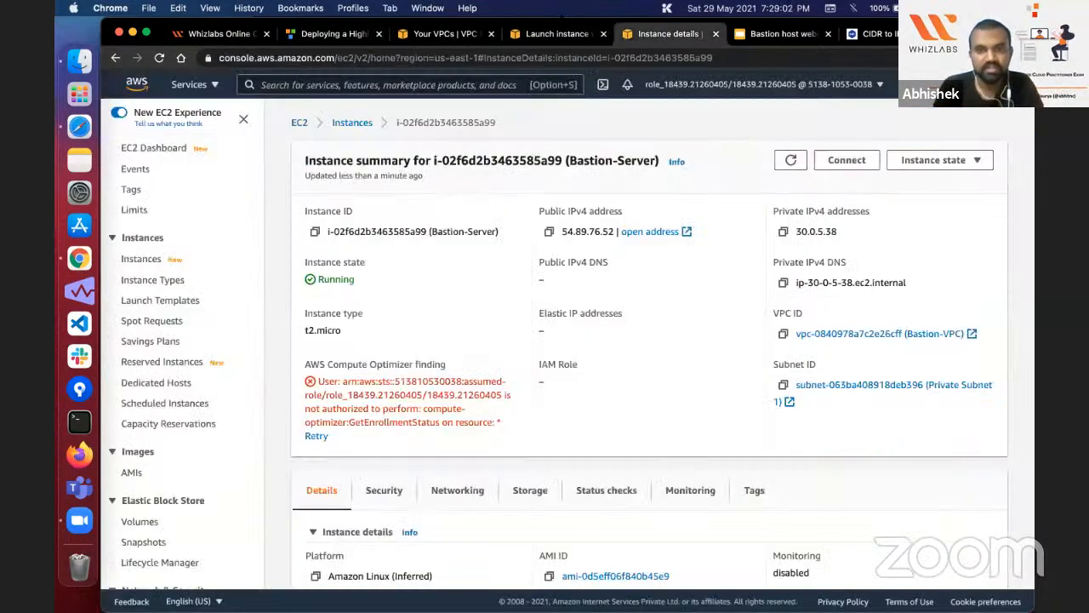
{"action": "left_click", "coordinate": [558, 34]}
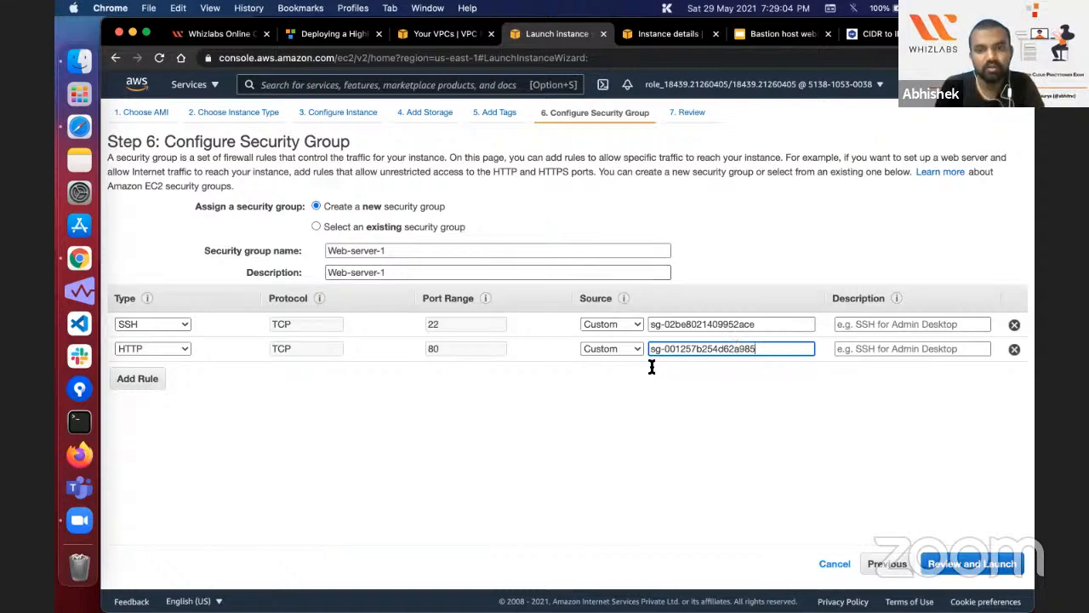
{"action": "left_click", "coordinate": [1003, 566]}
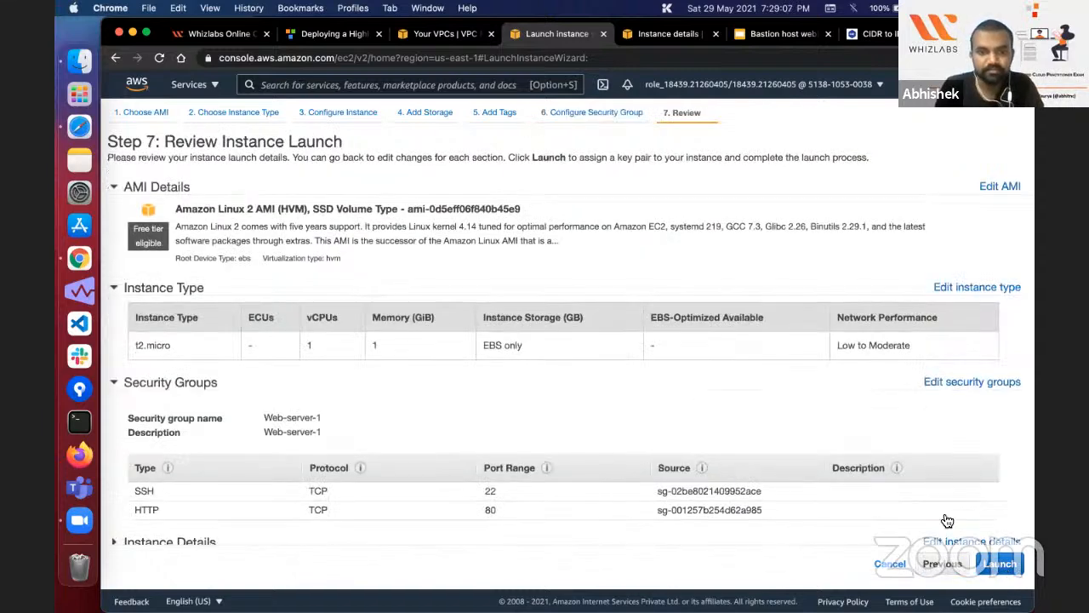
{"action": "scroll", "coordinate": [684, 364], "scroll_direction": "down", "scroll_amount": 2}
{"action": "left_click", "coordinate": [1004, 561]}
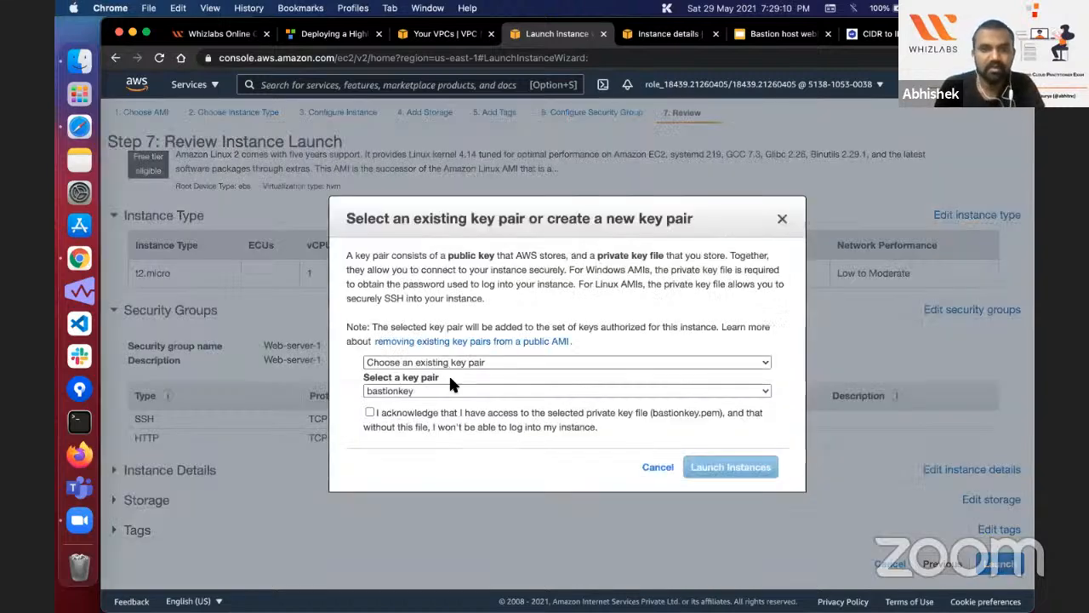
Step: Choose to create a new key pair and name it web-serverkey, copying the name from the lab guide
{"action": "left_click", "coordinate": [448, 364]}
{"action": "left_click", "coordinate": [399, 378]}
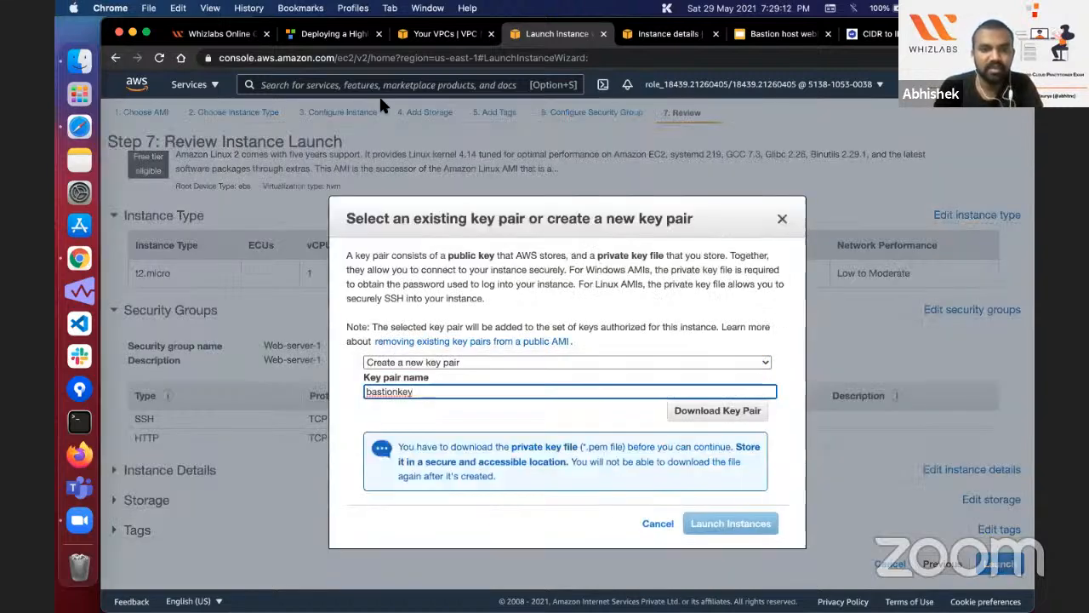
{"action": "left_click", "coordinate": [332, 33]}
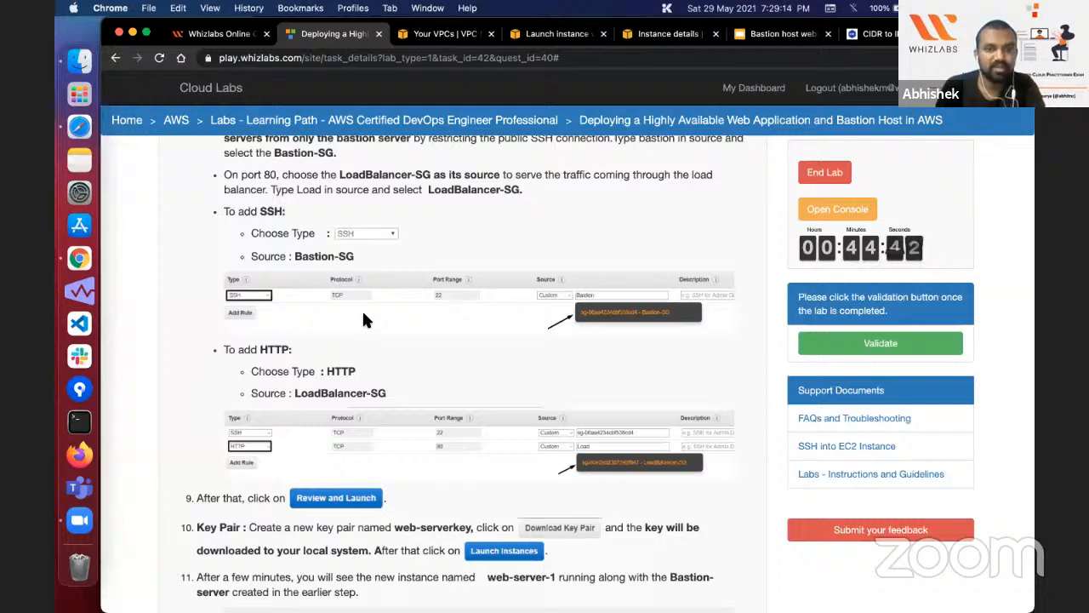
{"action": "scroll", "coordinate": [361, 309], "scroll_direction": "down", "scroll_amount": 5}
{"action": "left_click_drag", "start_coordinate": [394, 364], "coordinate": [471, 361]}
{"action": "key", "text": "super+c"}
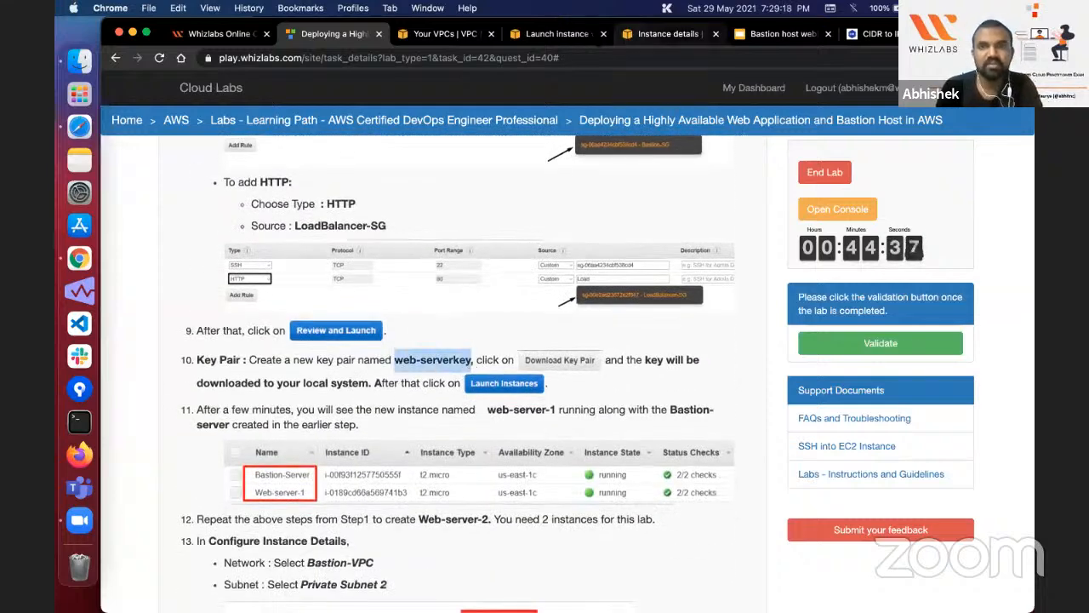
{"action": "left_click", "coordinate": [668, 33]}
{"action": "left_click", "coordinate": [571, 41]}
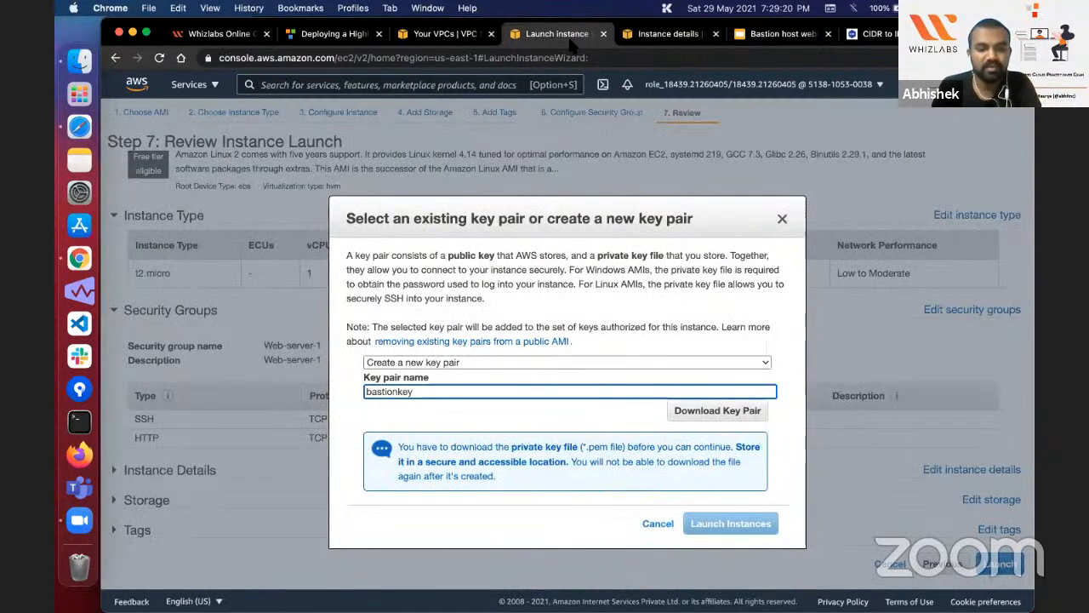
{"action": "key", "text": "super+a"}
{"action": "key", "text": "super+v"}
Step: Download the web-serverkey key pair to the Desktop and launch the Web-server-1 instance
{"action": "left_click", "coordinate": [706, 414]}
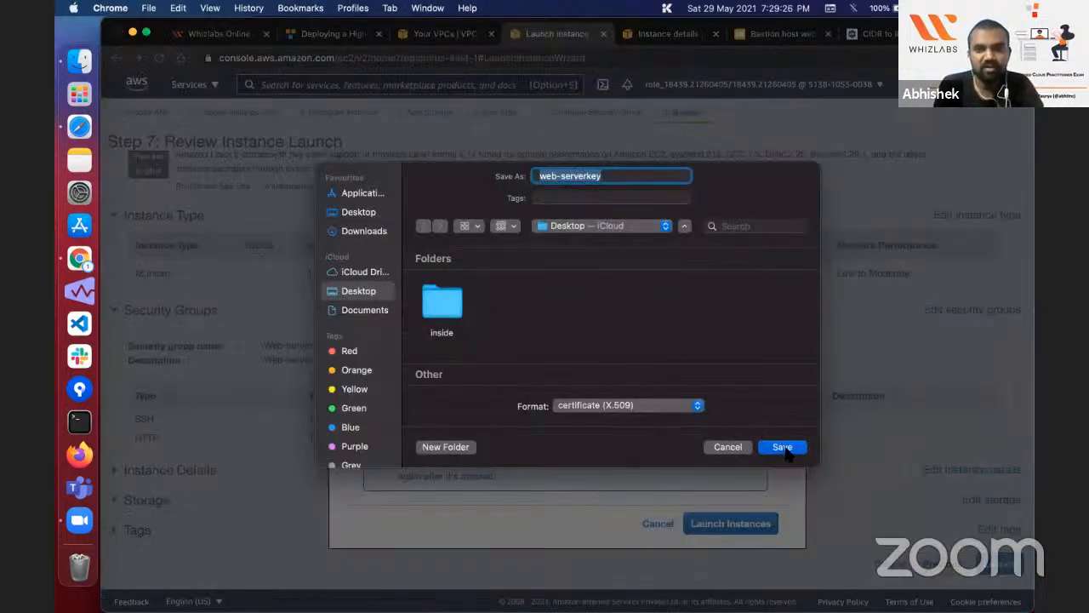
{"action": "left_click", "coordinate": [785, 451]}
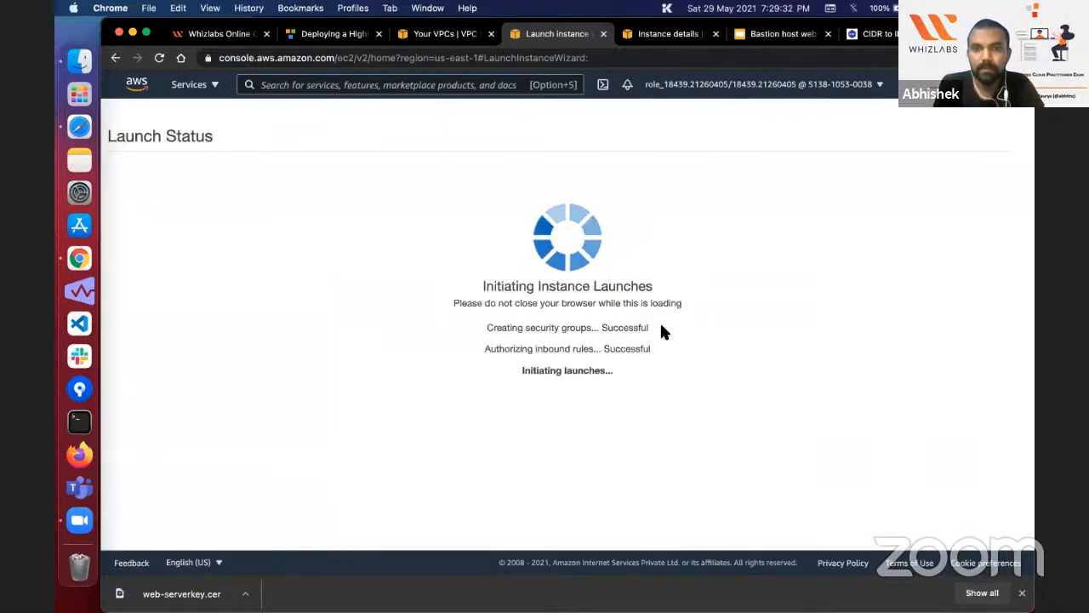
{"action": "left_click", "coordinate": [1022, 593]}
Step: Open the second Bastion-Server from the instances list, check its VPC and subnet, and return to the list
{"action": "left_click", "coordinate": [981, 570]}
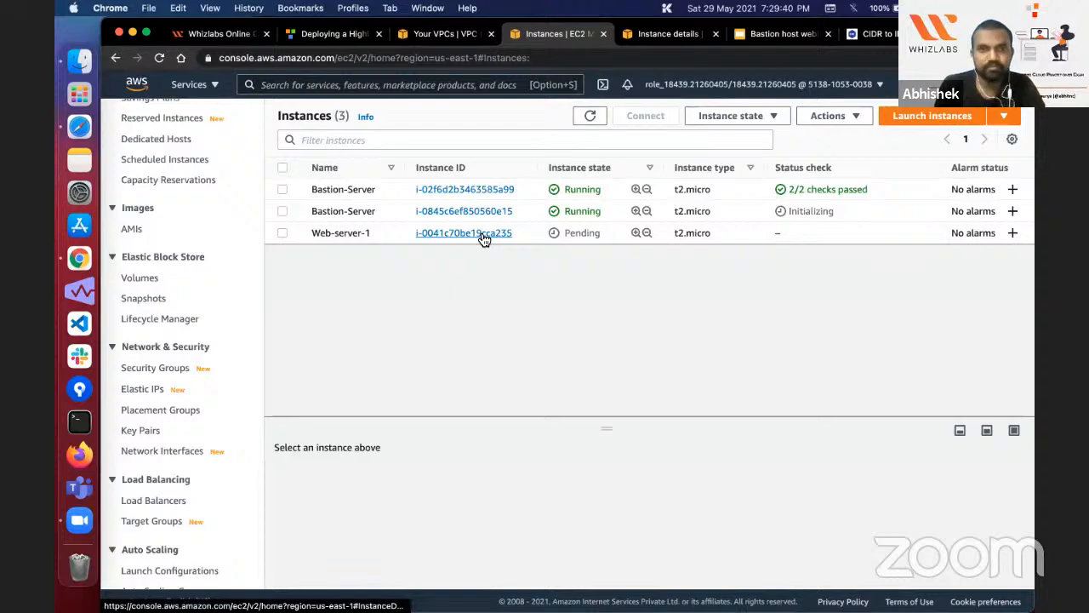
{"action": "left_click", "coordinate": [482, 211]}
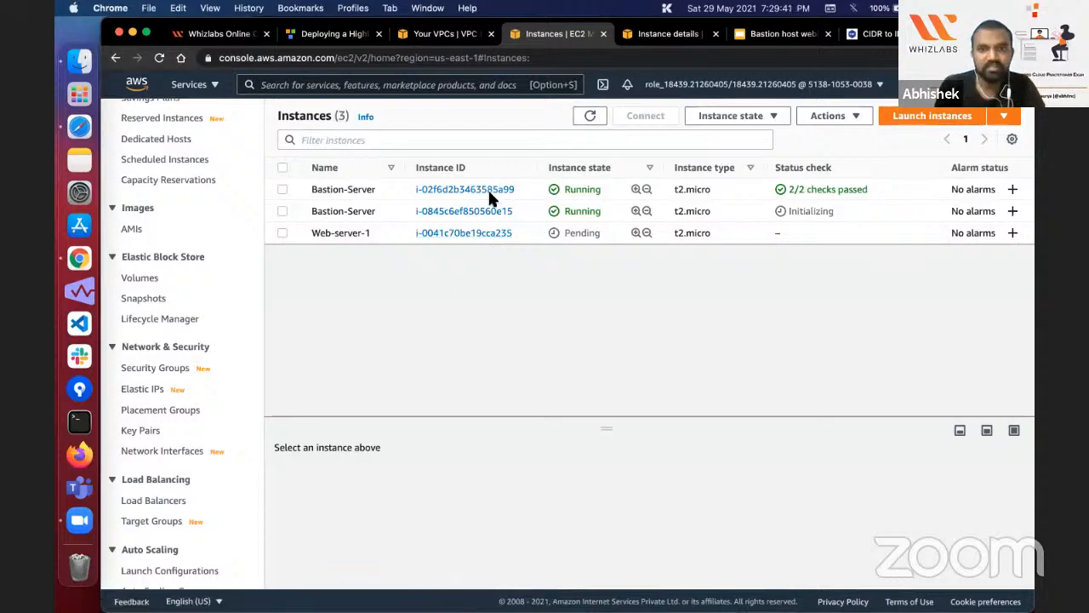
{"action": "scroll", "coordinate": [869, 192], "scroll_direction": "down", "scroll_amount": 4}
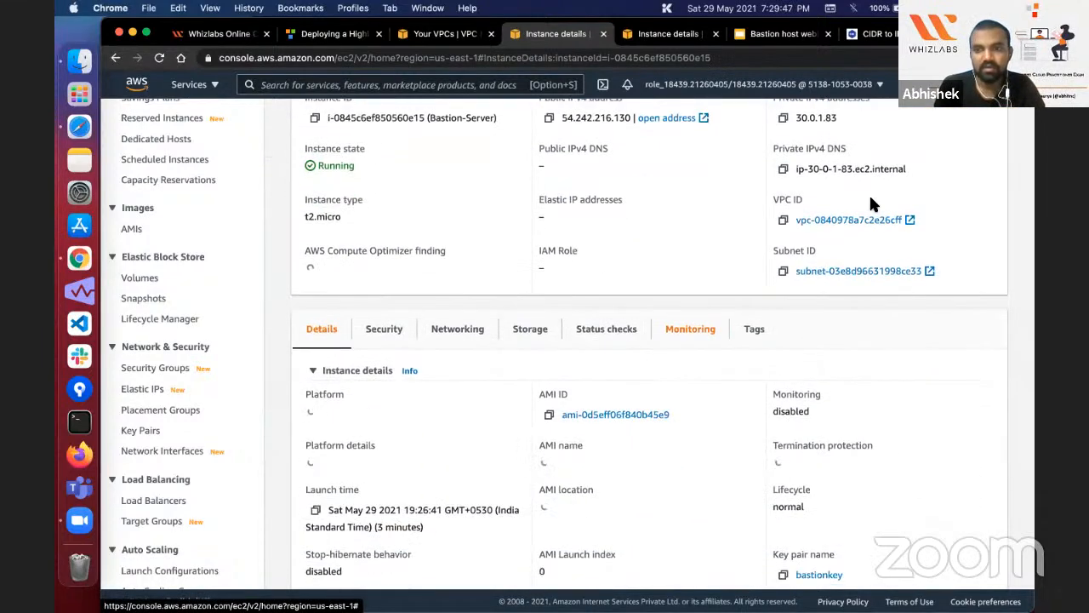
{"action": "scroll", "coordinate": [870, 204], "scroll_direction": "up", "scroll_amount": 6}
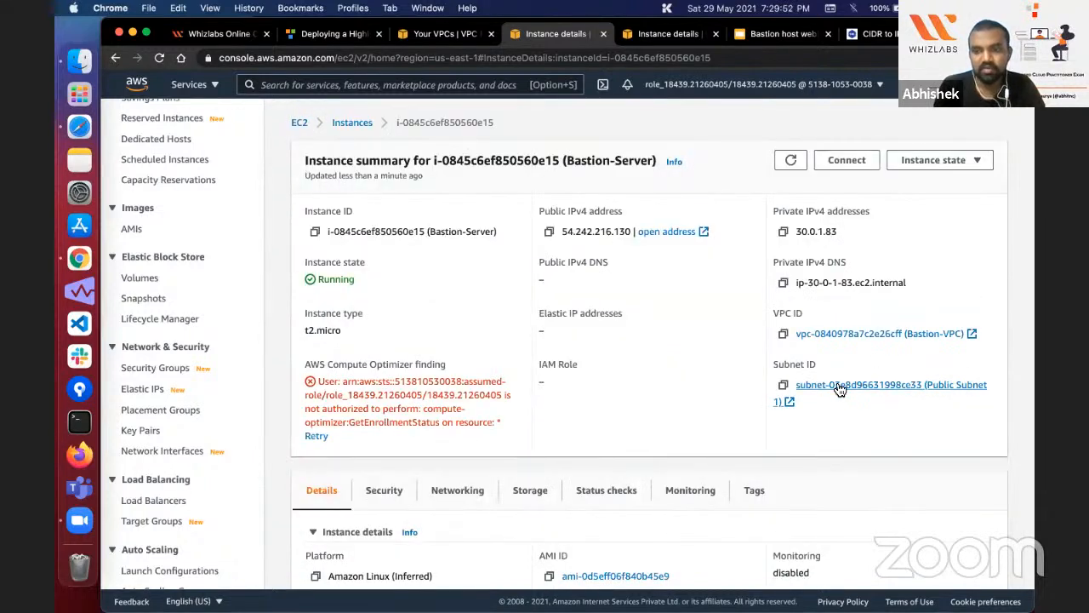
{"action": "left_click", "coordinate": [355, 125]}
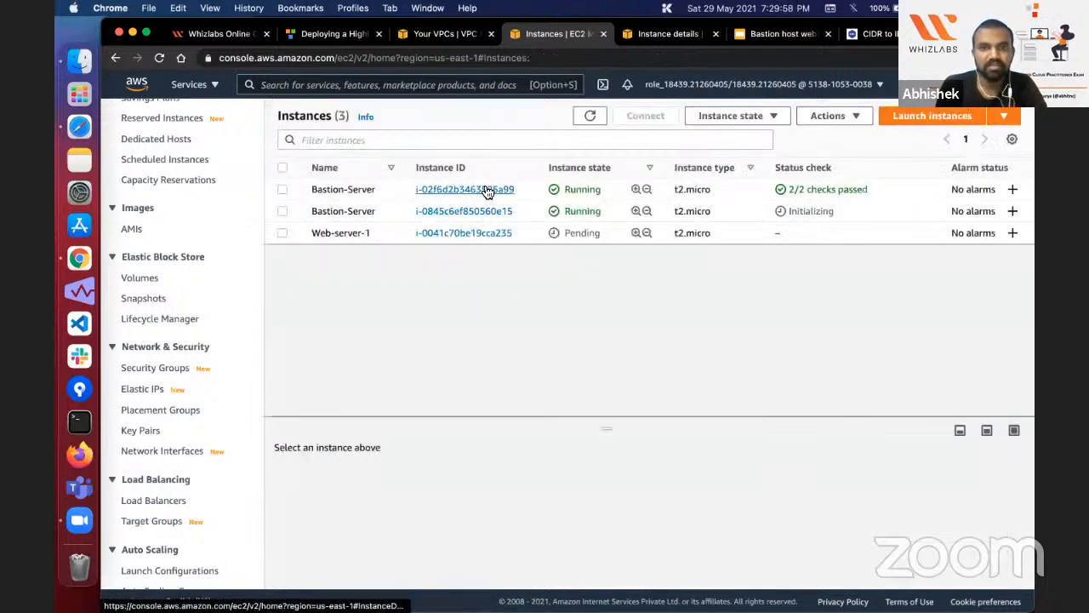
Step: Compare the instances' security groups, key names and launch times, and reopen the second Bastion-Server's details
{"action": "scroll", "coordinate": [794, 188], "scroll_direction": "right", "scroll_amount": 5}
{"action": "left_click", "coordinate": [794, 190]}
{"action": "scroll", "coordinate": [793, 189], "scroll_direction": "right", "scroll_amount": 3}
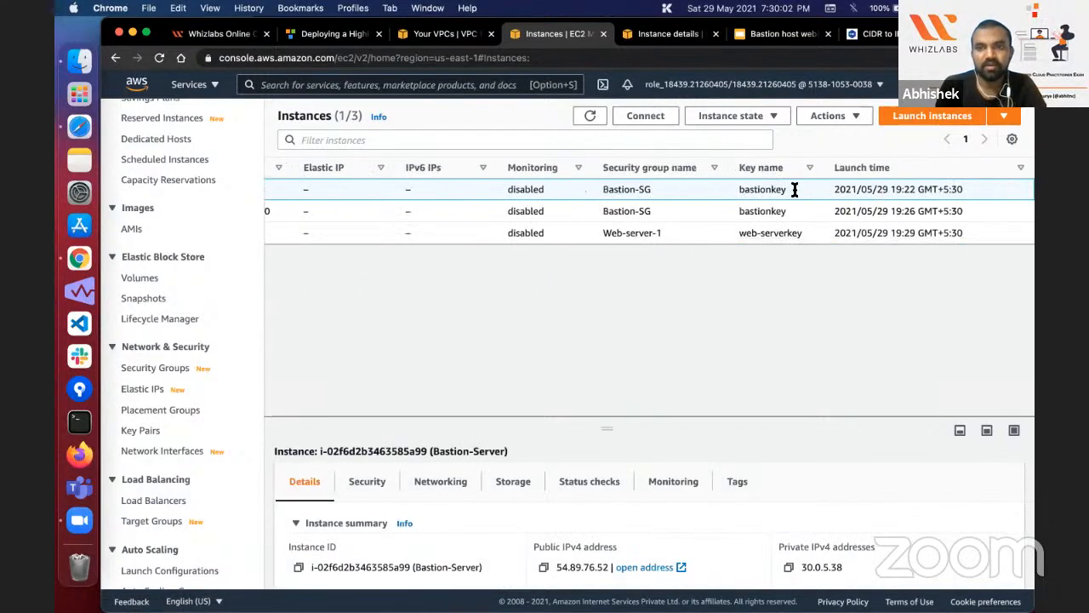
{"action": "scroll", "coordinate": [793, 187], "scroll_direction": "left", "scroll_amount": 10}
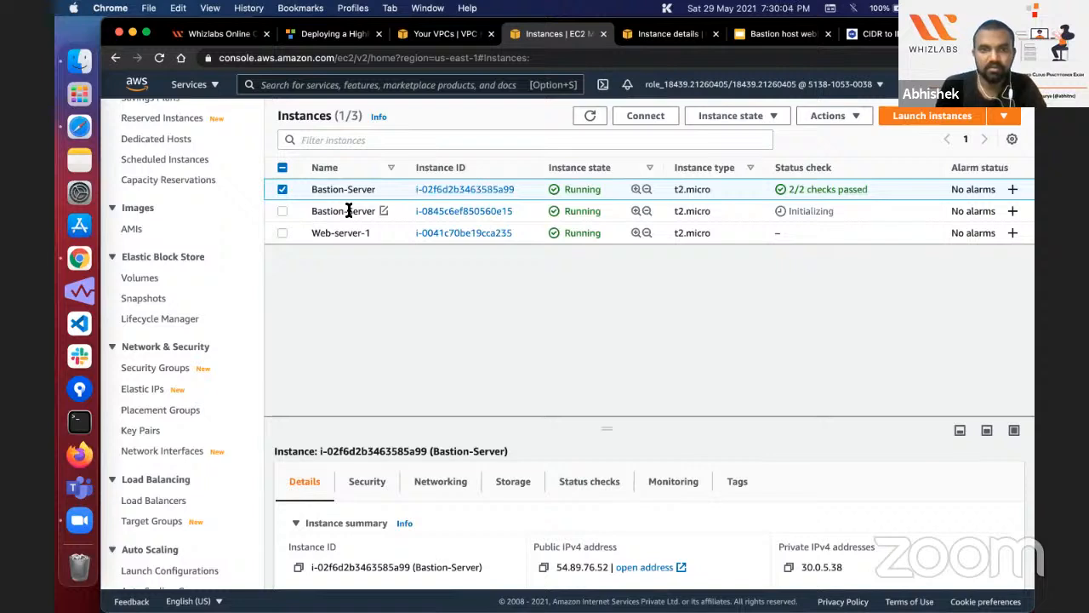
{"action": "left_click", "coordinate": [400, 211]}
{"action": "left_click", "coordinate": [499, 211]}
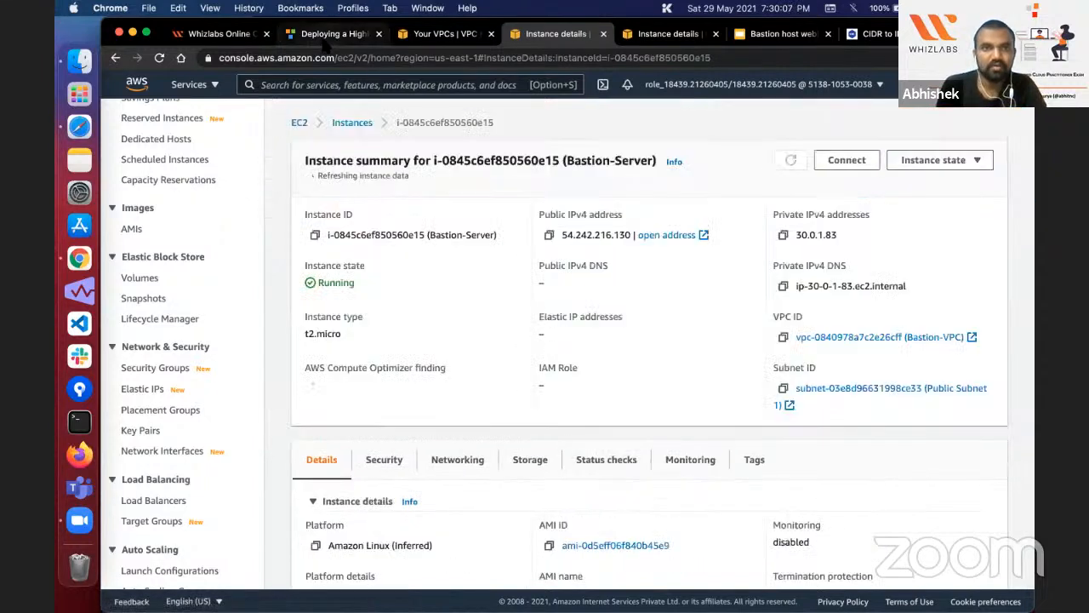
Step: Read the lab guide's instructions for the second web server and select the name Web-server-2 there
{"action": "left_click", "coordinate": [325, 41]}
{"action": "scroll", "coordinate": [346, 305], "scroll_direction": "down", "scroll_amount": 15}
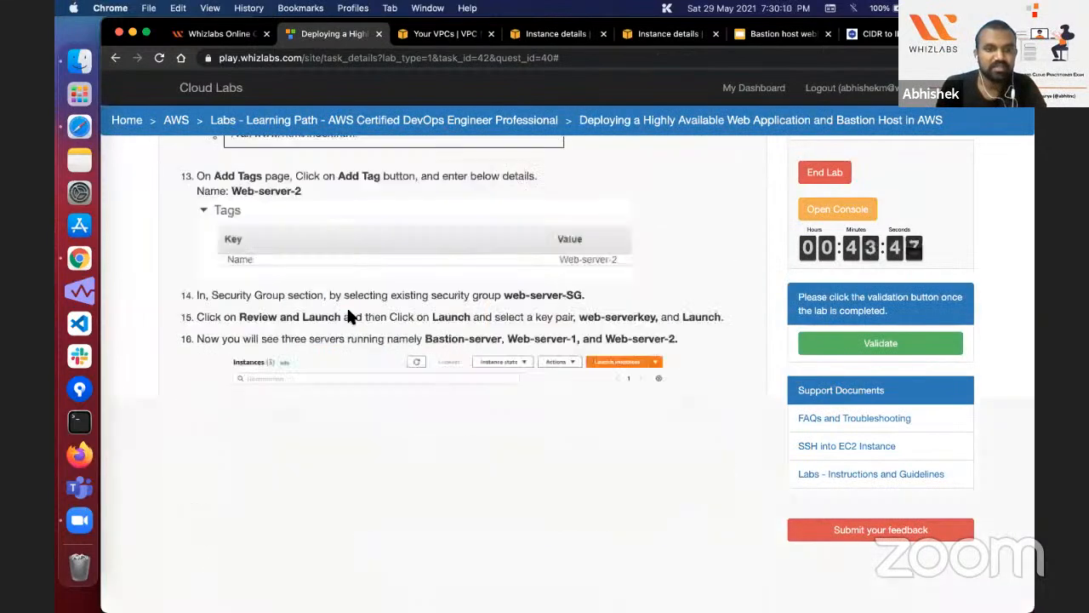
{"action": "scroll", "coordinate": [346, 305], "scroll_direction": "up", "scroll_amount": 15}
{"action": "scroll", "coordinate": [347, 315], "scroll_direction": "down", "scroll_amount": 5}
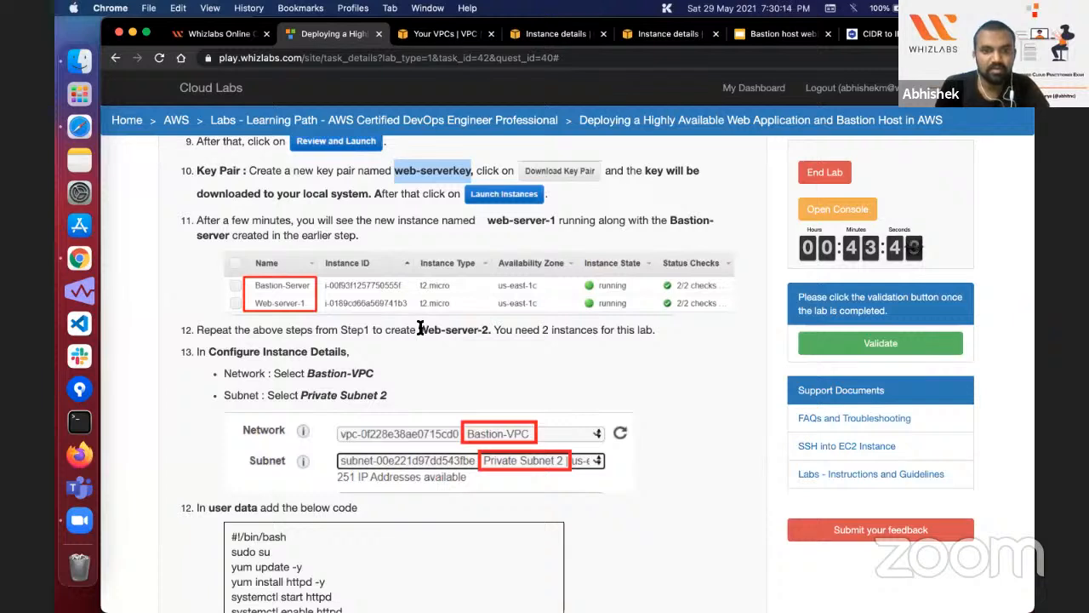
{"action": "left_click_drag", "start_coordinate": [419, 329], "coordinate": [491, 330]}
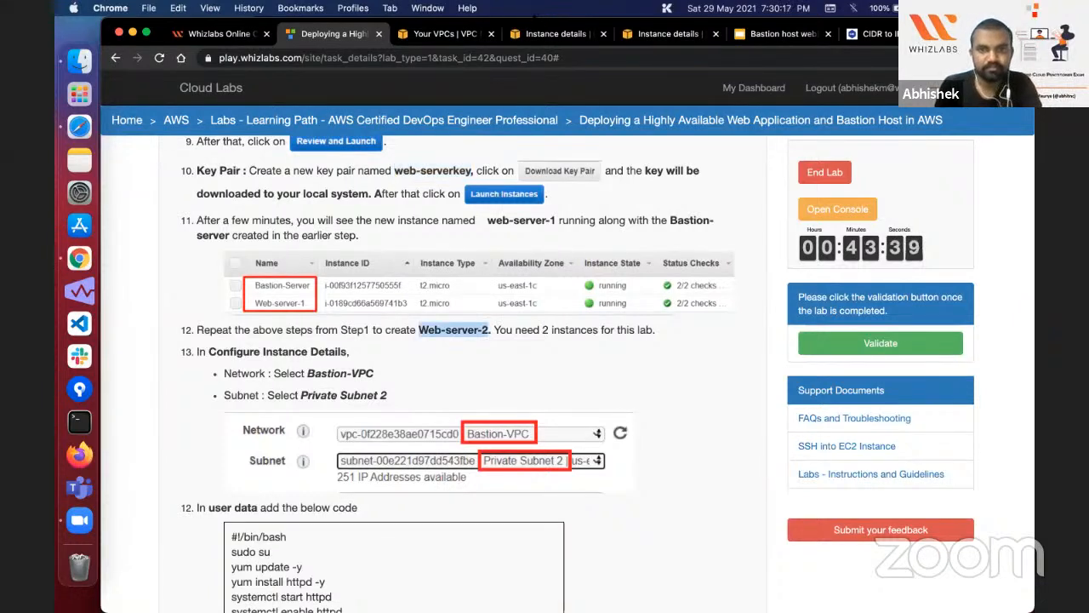
Step: Return to the EC2 instances list and start launching another instance
{"action": "left_click", "coordinate": [555, 34]}
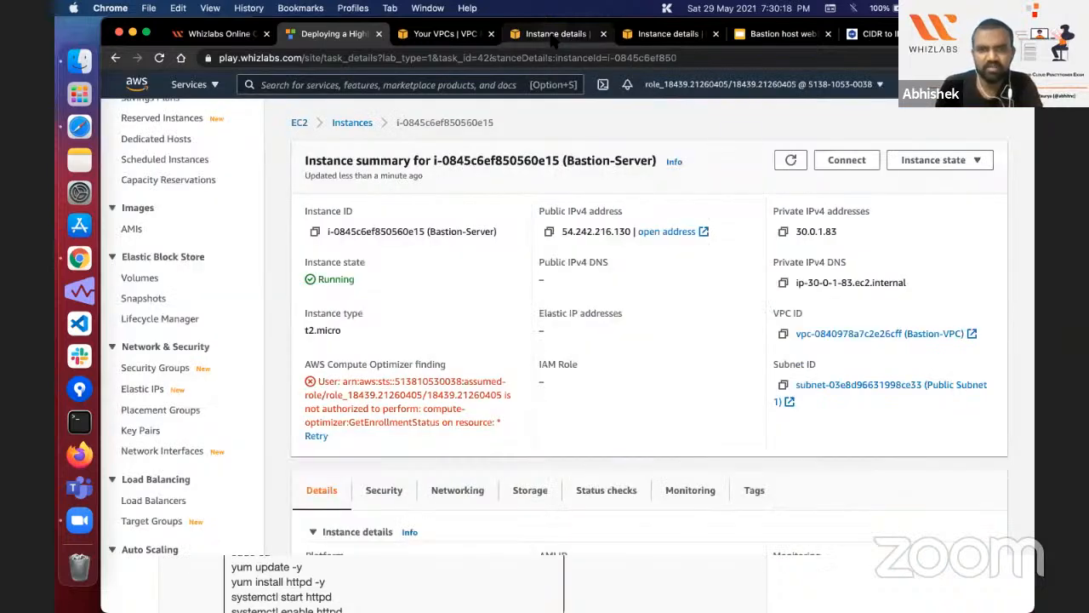
{"action": "left_click", "coordinate": [364, 124]}
{"action": "left_click", "coordinate": [931, 114]}
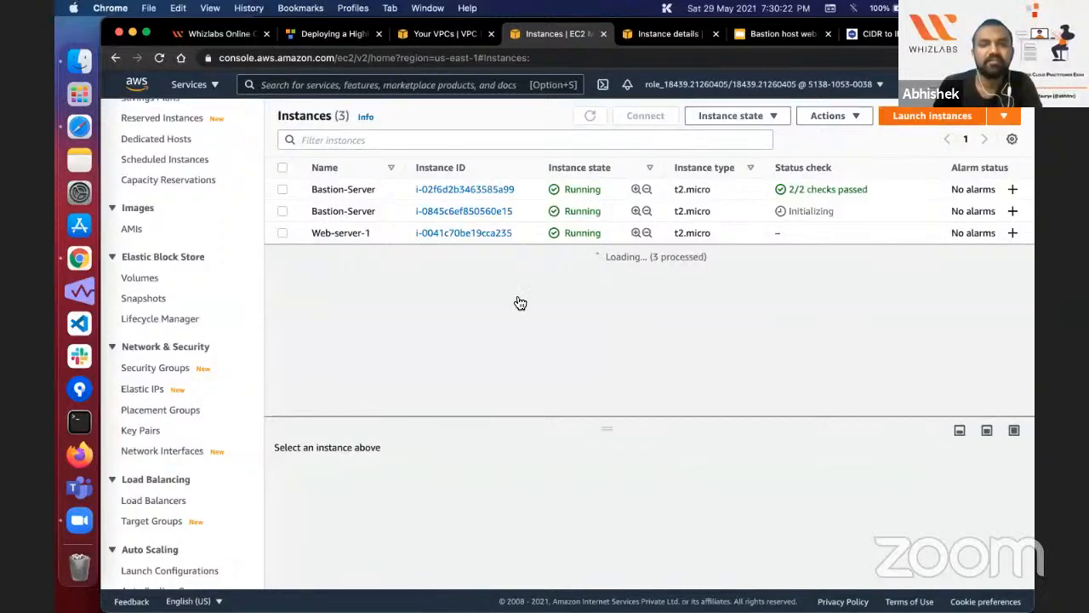
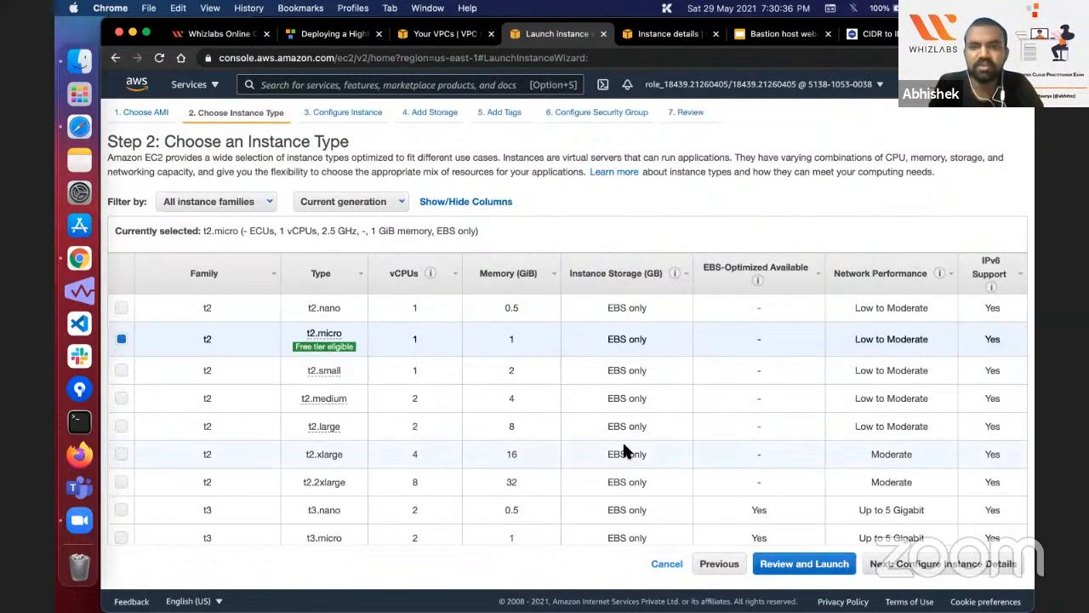
Step: Choose the c5.12xlarge instance type from the list and continue to the instance details
{"action": "scroll", "coordinate": [624, 449], "scroll_direction": "down", "scroll_amount": 1}
{"action": "scroll", "coordinate": [624, 446], "scroll_direction": "down", "scroll_amount": 10}
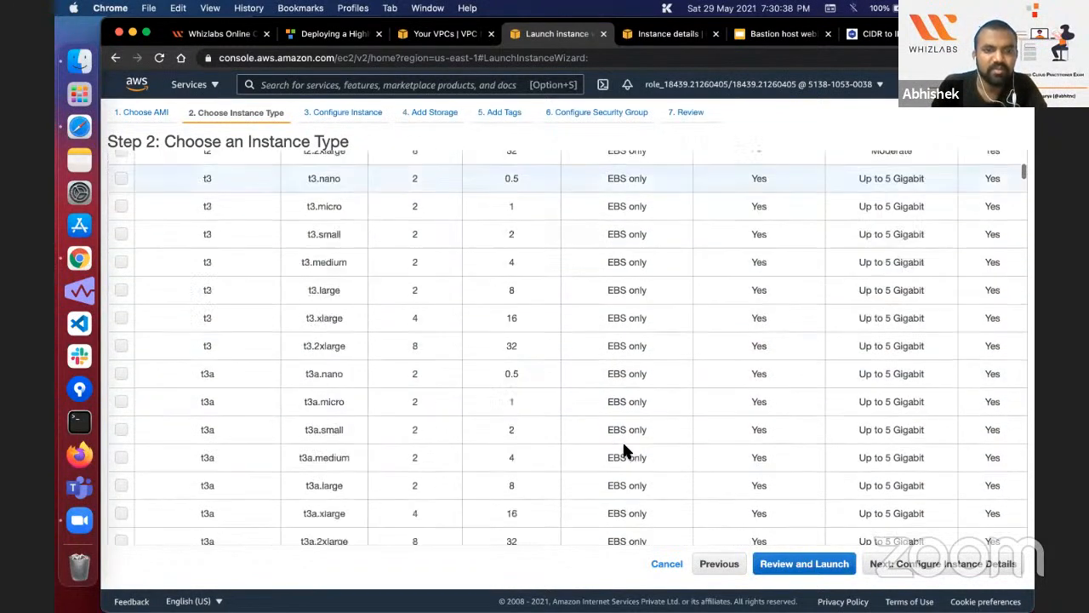
{"action": "scroll", "coordinate": [397, 397], "scroll_direction": "down", "scroll_amount": 10}
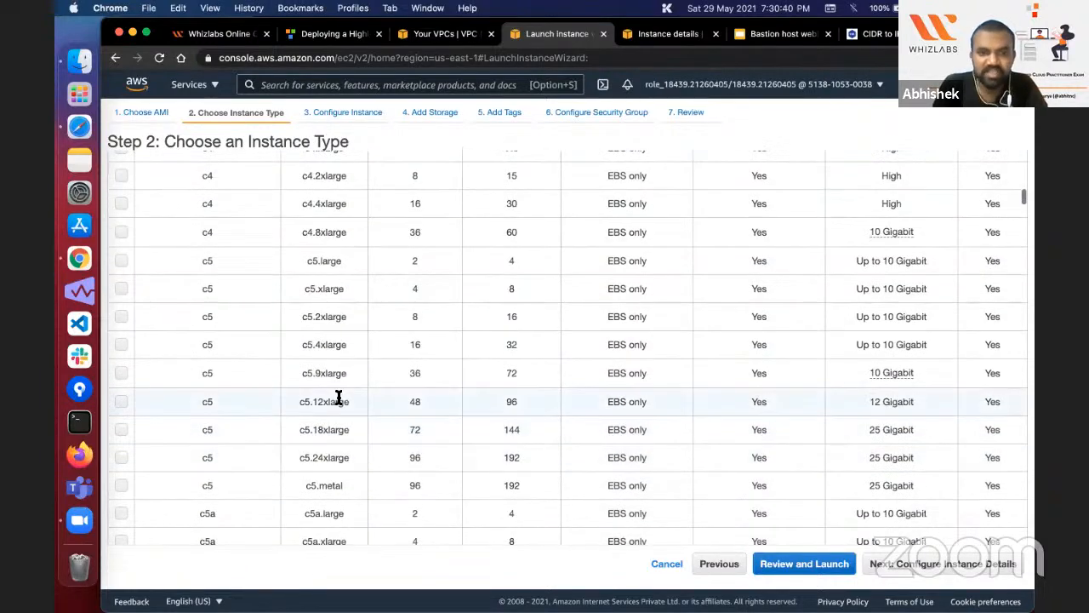
{"action": "left_click", "coordinate": [511, 400]}
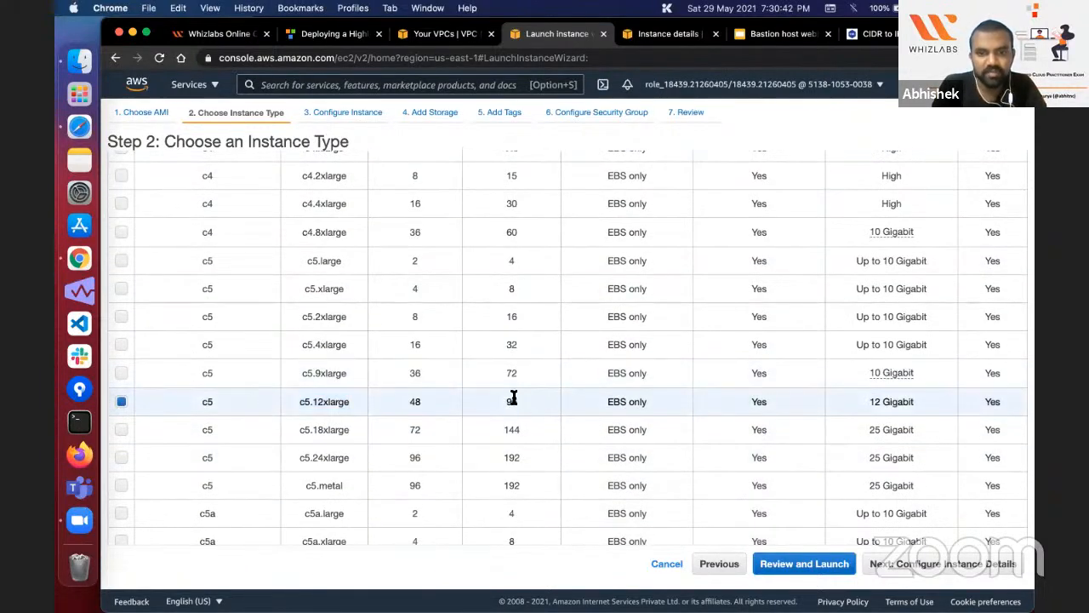
{"action": "scroll", "coordinate": [513, 397], "scroll_direction": "up", "scroll_amount": 15}
{"action": "scroll", "coordinate": [513, 397], "scroll_direction": "up", "scroll_amount": 2}
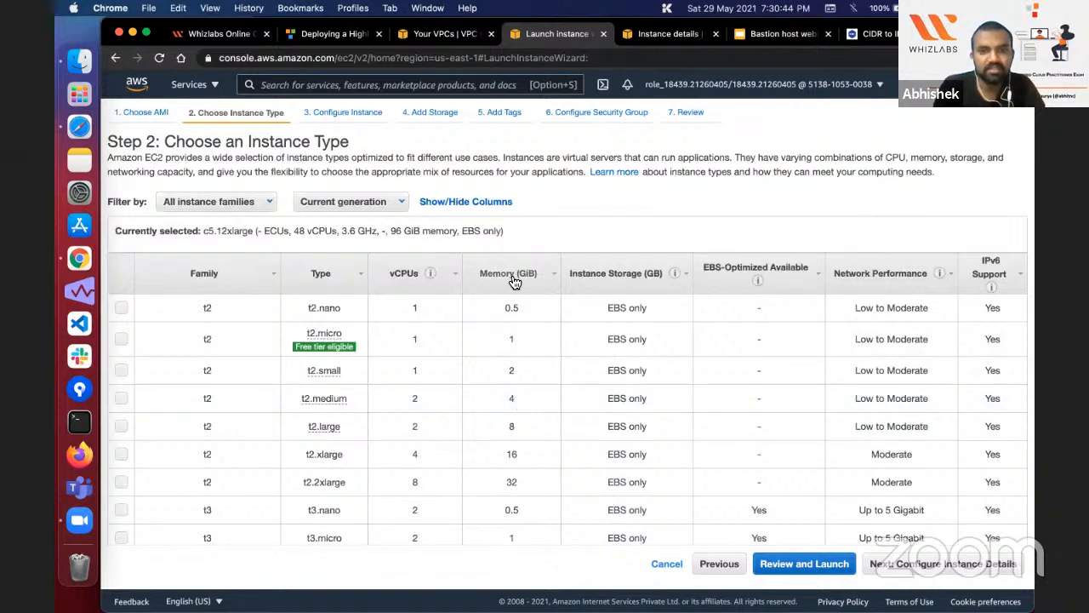
{"action": "scroll", "coordinate": [412, 314], "scroll_direction": "down", "scroll_amount": 15}
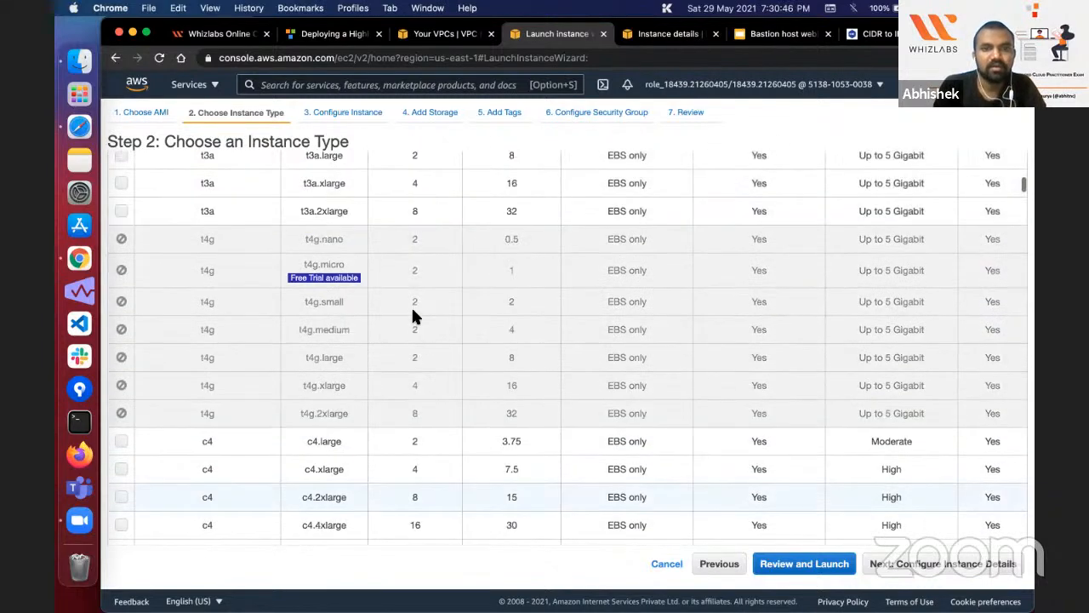
{"action": "scroll", "coordinate": [414, 389], "scroll_direction": "up", "scroll_amount": 1}
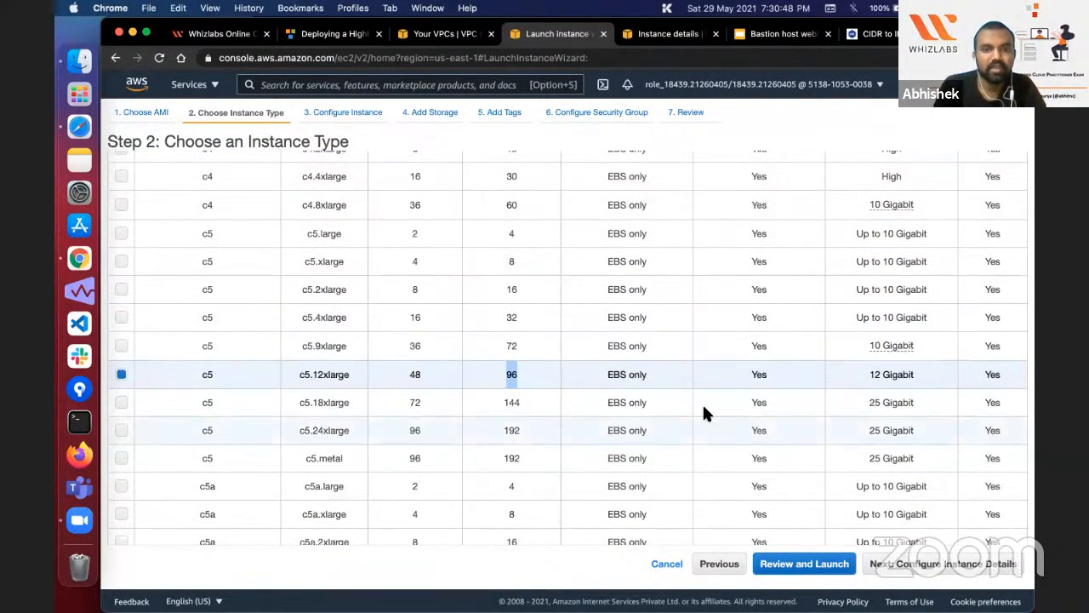
{"action": "left_click", "coordinate": [960, 565]}
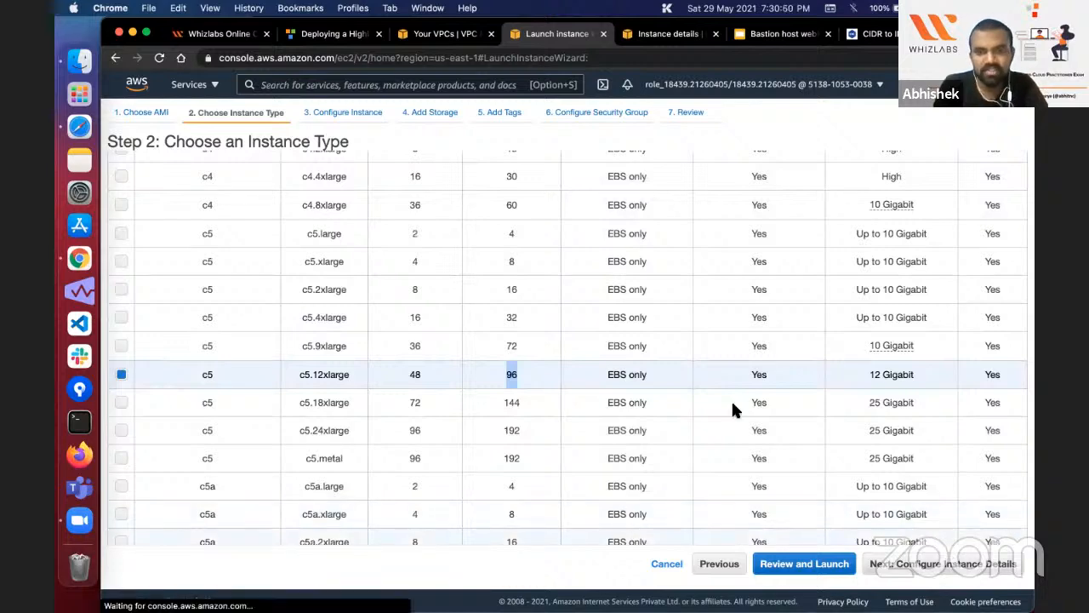
Step: Set the network to Bastion-VPC and the subnet to Private Subnet 2 in us-east-1b, as the lab guide instructs
{"action": "left_click", "coordinate": [454, 263]}
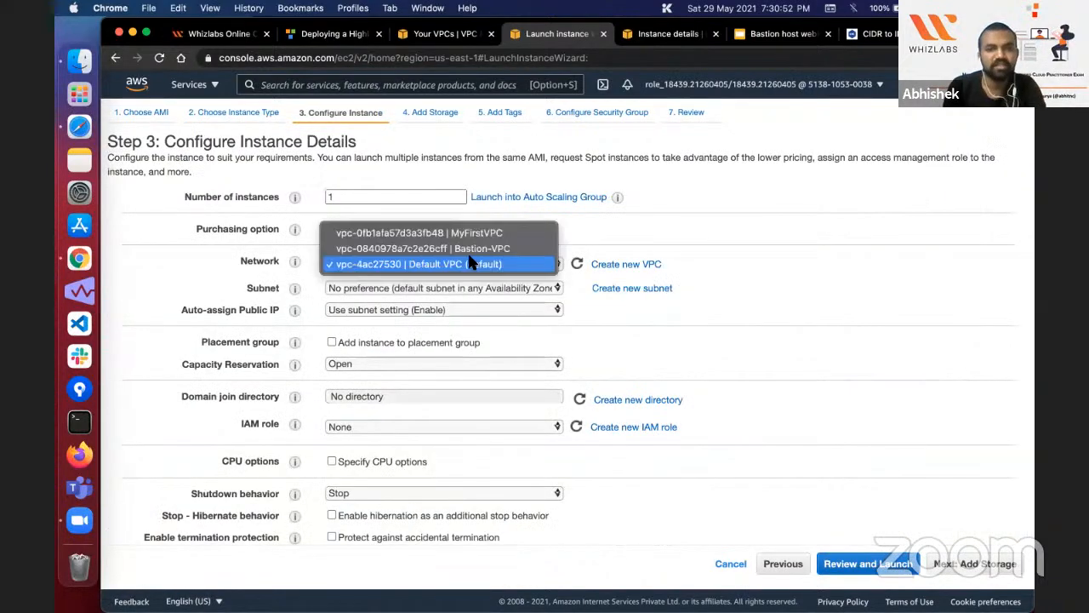
{"action": "left_click", "coordinate": [473, 249]}
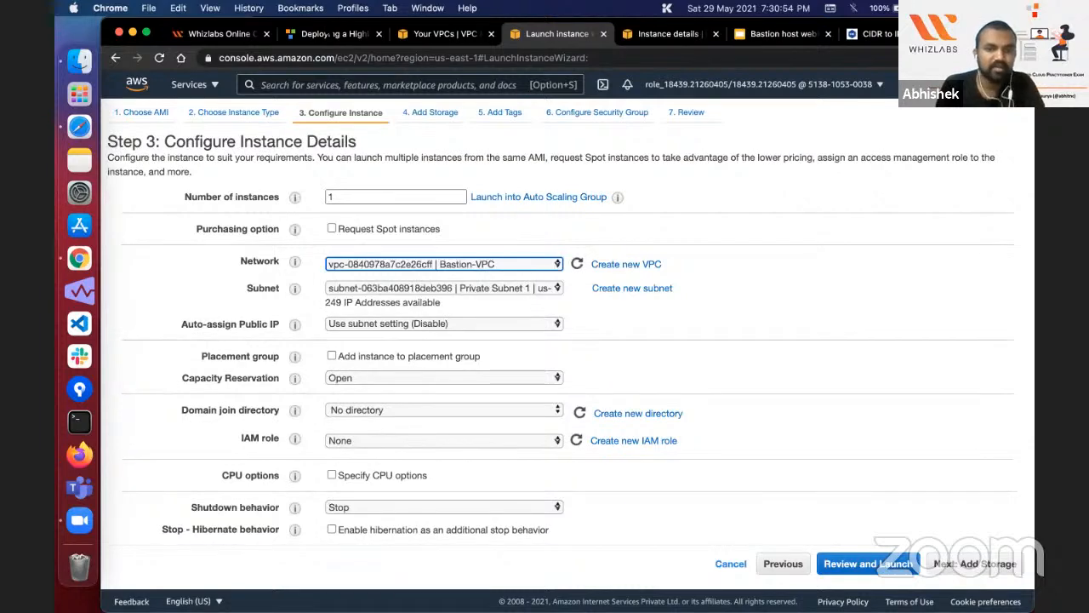
{"action": "left_click", "coordinate": [328, 34]}
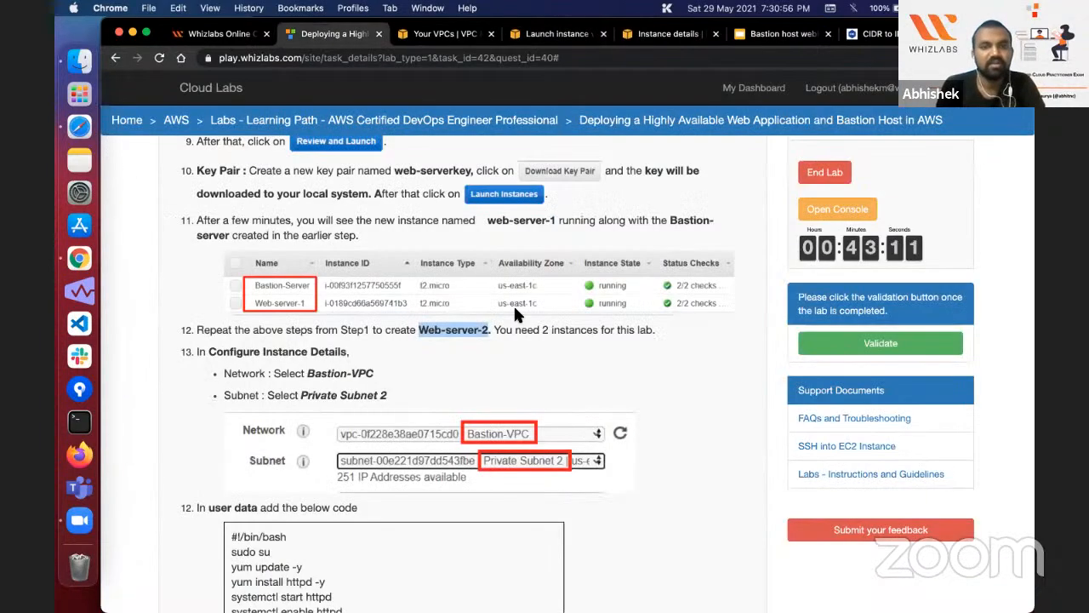
{"action": "scroll", "coordinate": [513, 308], "scroll_direction": "down", "scroll_amount": 5}
{"action": "scroll", "coordinate": [433, 218], "scroll_direction": "up", "scroll_amount": 2}
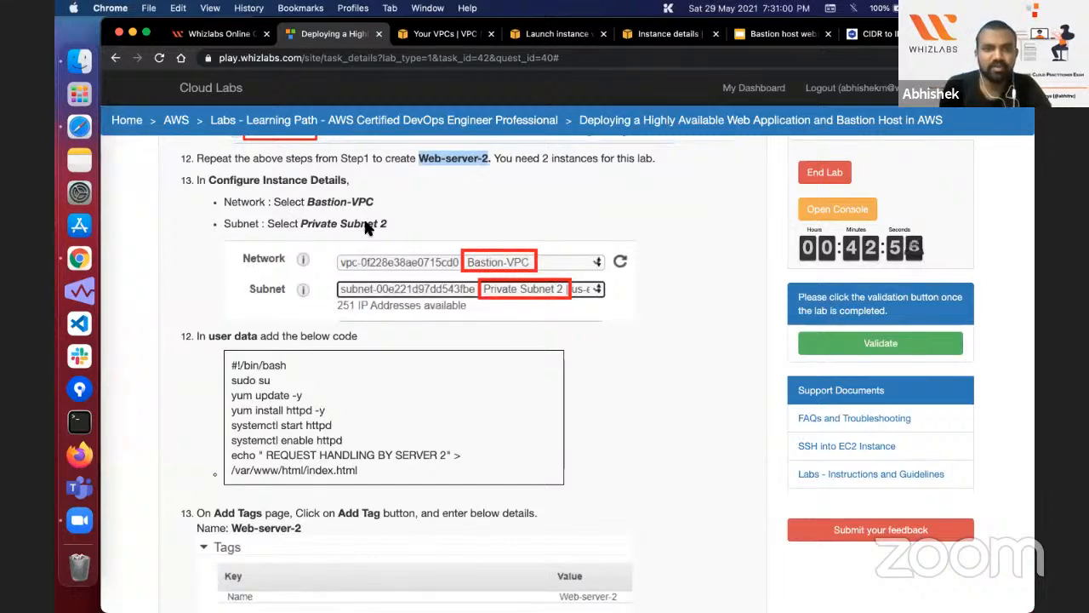
{"action": "left_click", "coordinate": [557, 34]}
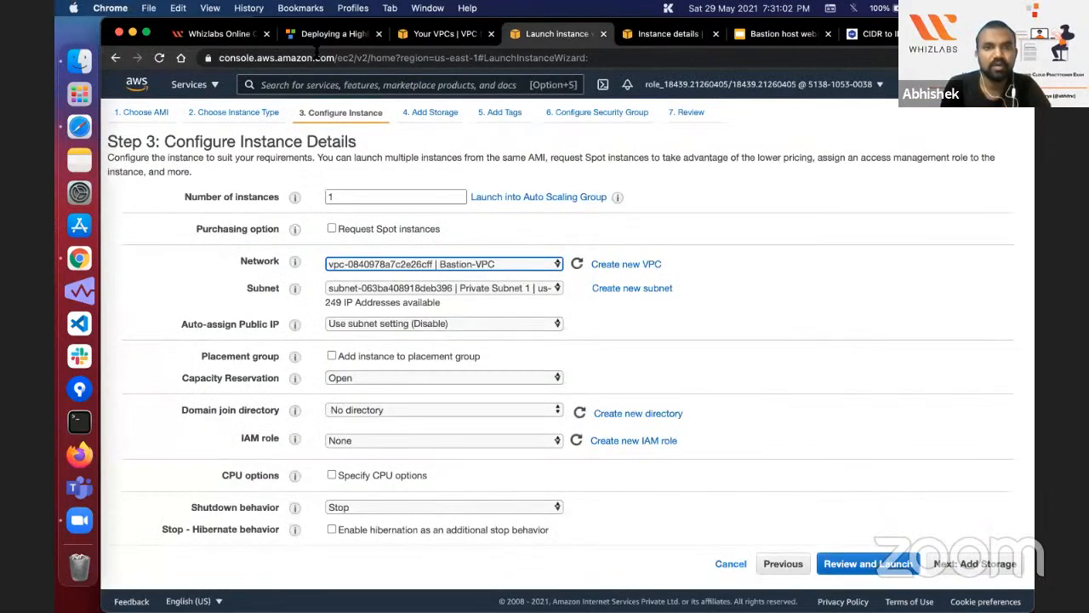
{"action": "left_click", "coordinate": [332, 34]}
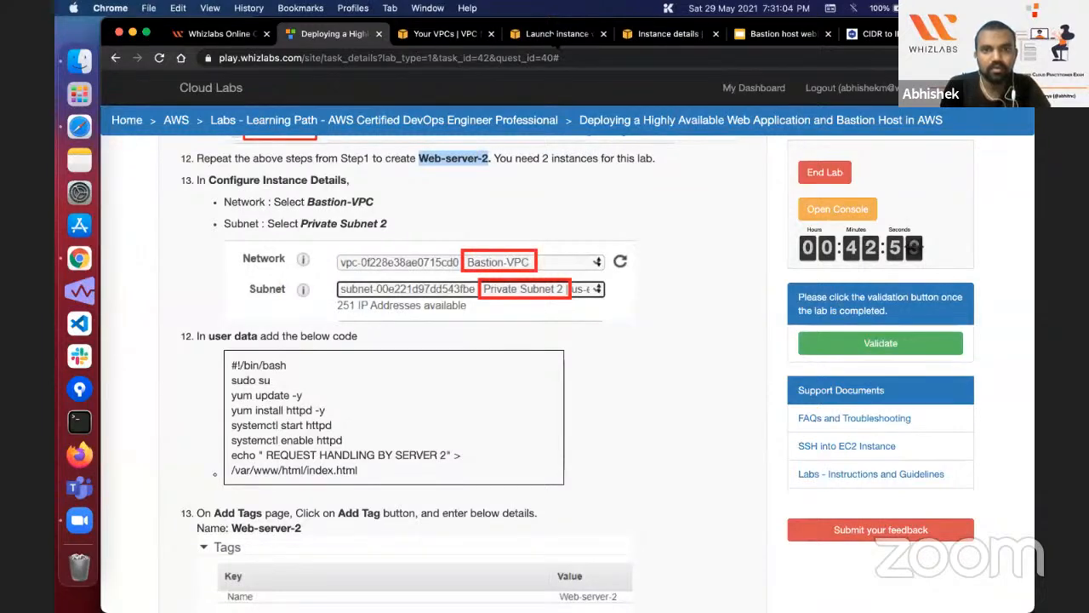
{"action": "left_click", "coordinate": [558, 34]}
{"action": "left_click", "coordinate": [448, 291]}
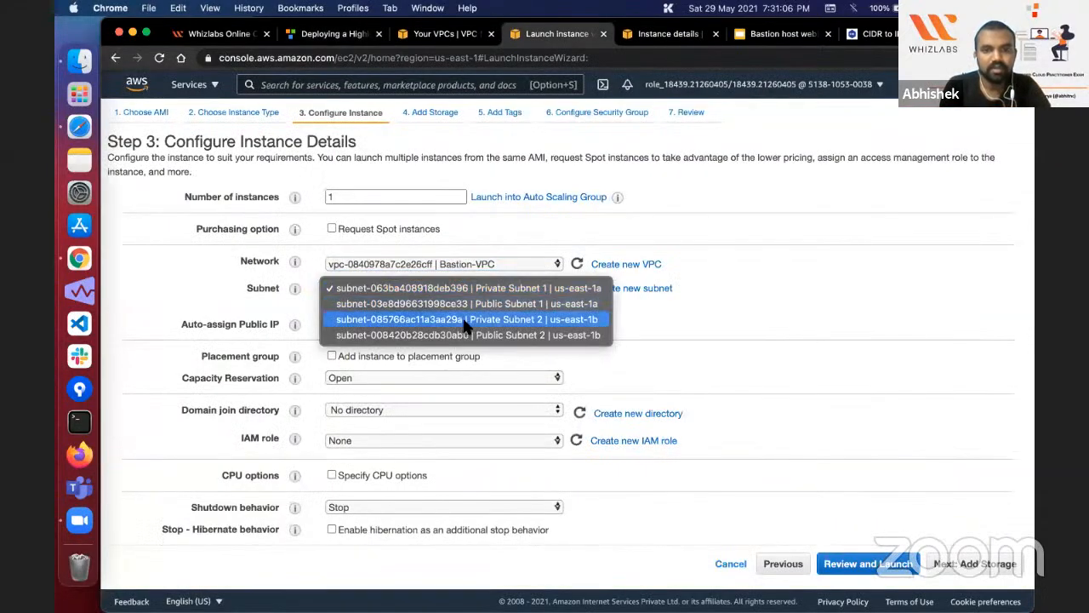
{"action": "left_click", "coordinate": [467, 322]}
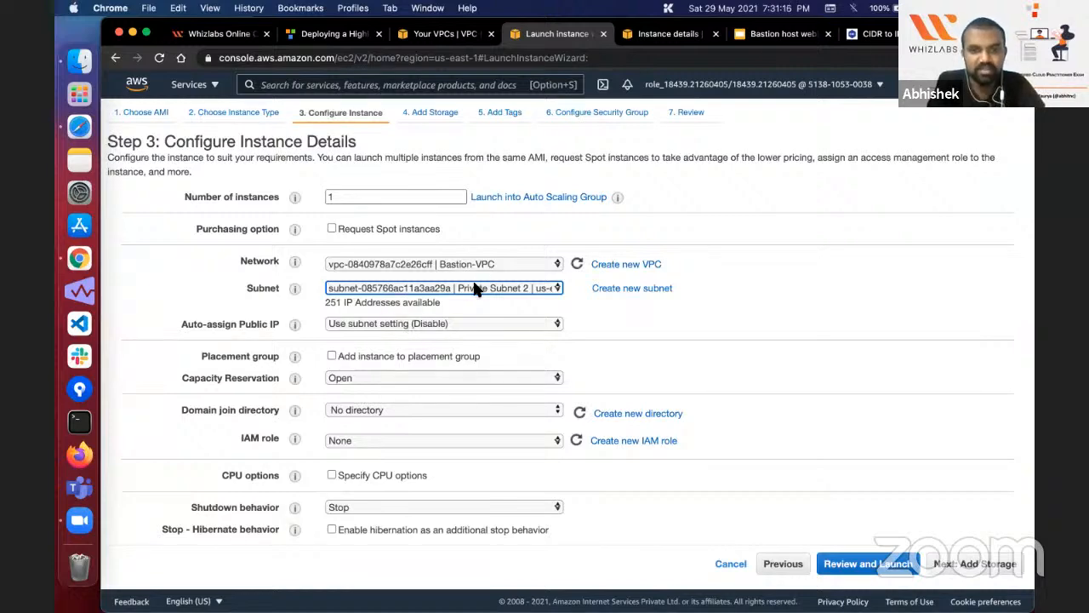
Step: Find the user data field, compare the lab guide's two server scripts, and copy the "REQUEST HANDLING BY SERVER 2" bash script
{"action": "scroll", "coordinate": [439, 351], "scroll_direction": "down", "scroll_amount": 10}
{"action": "left_click", "coordinate": [418, 469]}
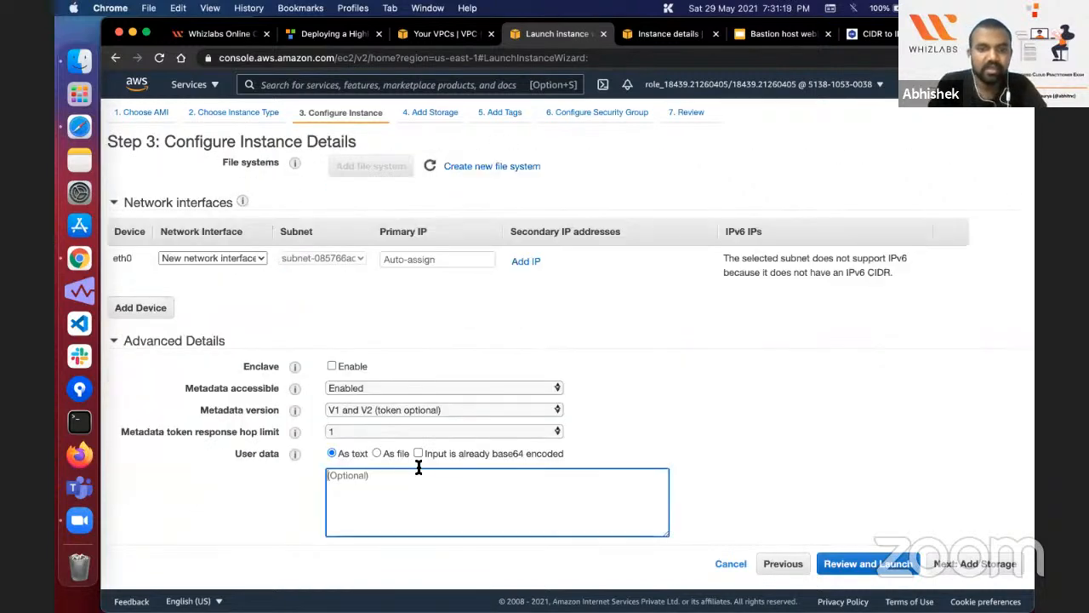
{"action": "left_click", "coordinate": [334, 34]}
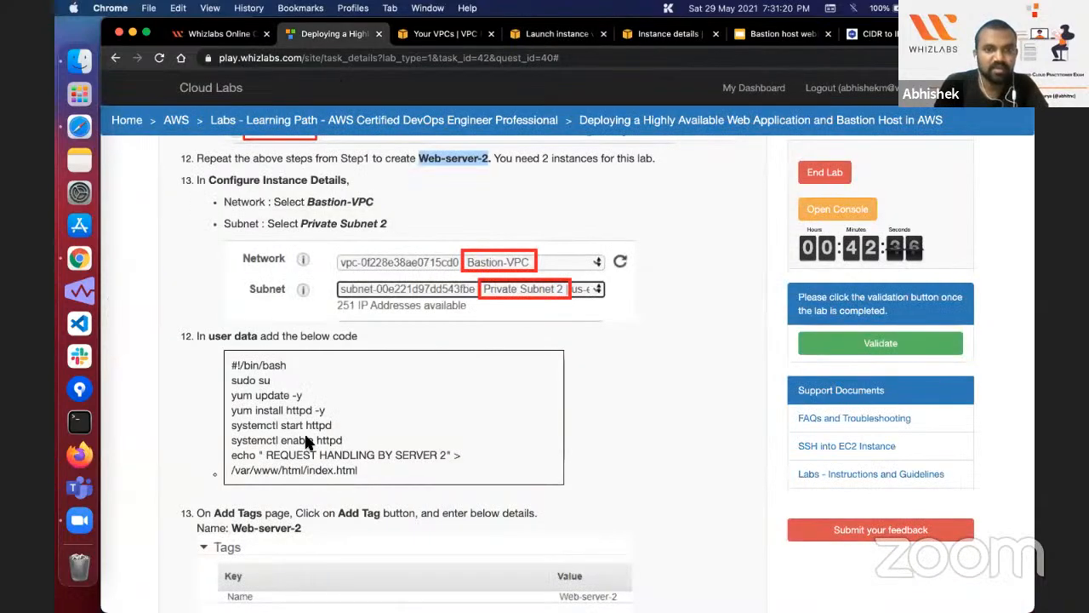
{"action": "left_click", "coordinate": [440, 454]}
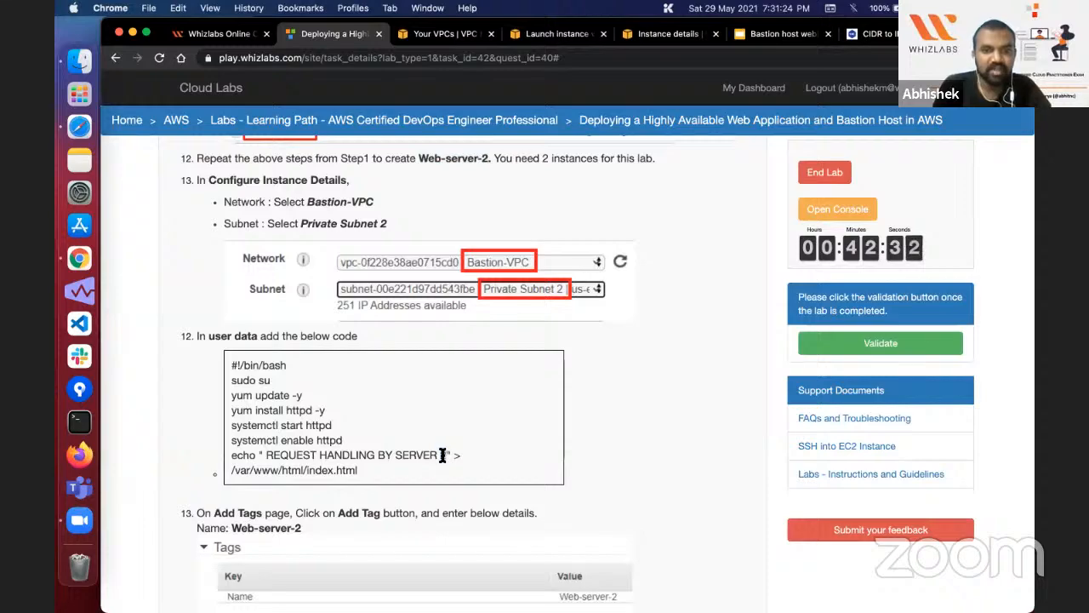
{"action": "scroll", "coordinate": [443, 456], "scroll_direction": "up", "scroll_amount": 1}
{"action": "scroll", "coordinate": [443, 456], "scroll_direction": "up", "scroll_amount": 15}
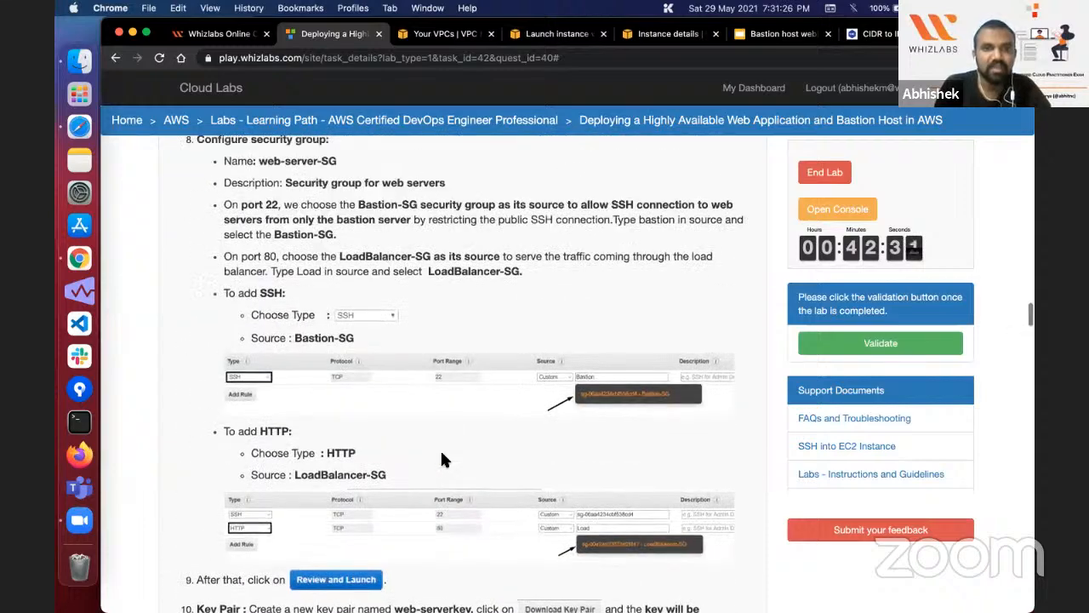
{"action": "scroll", "coordinate": [406, 251], "scroll_direction": "up", "scroll_amount": 3}
{"action": "scroll", "coordinate": [404, 250], "scroll_direction": "down", "scroll_amount": 6}
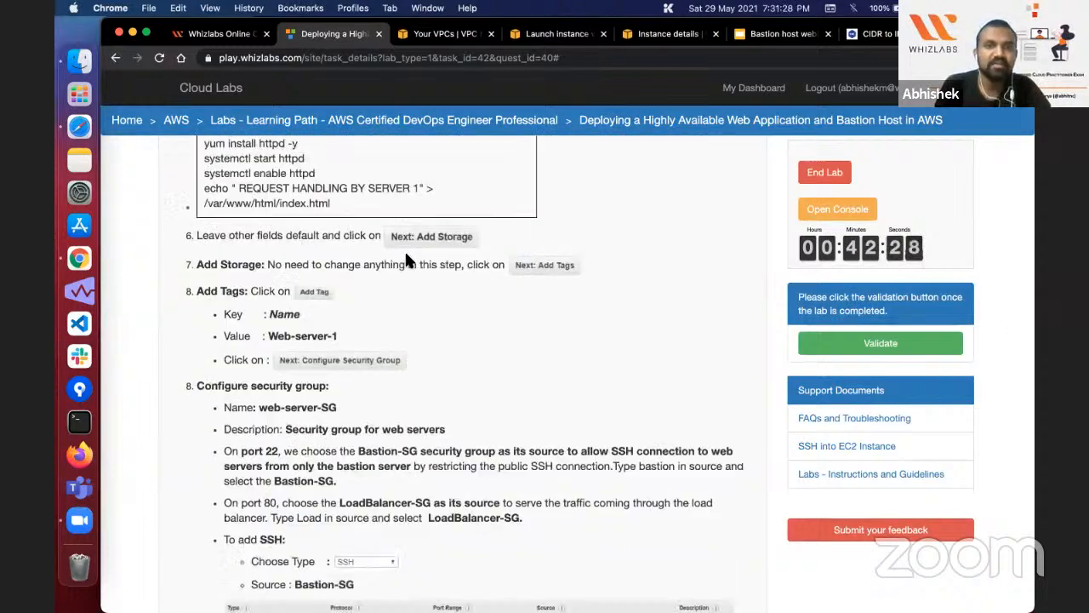
{"action": "scroll", "coordinate": [405, 254], "scroll_direction": "down", "scroll_amount": 13}
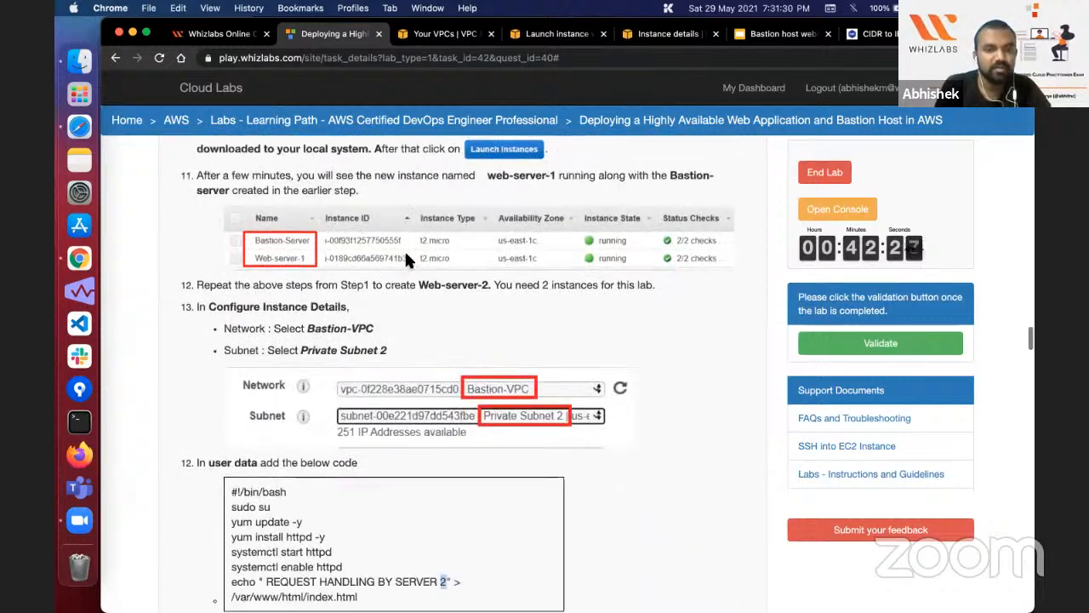
{"action": "scroll", "coordinate": [240, 335], "scroll_direction": "down", "scroll_amount": 4}
{"action": "left_click_drag", "start_coordinate": [228, 205], "coordinate": [372, 321]}
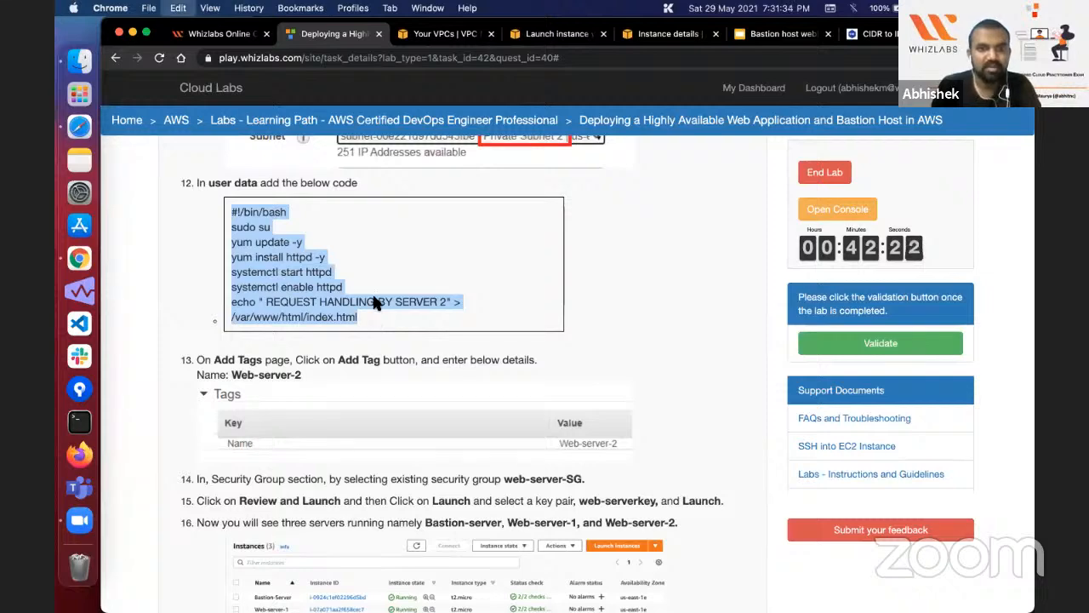
Step: Paste the script as user data, remove the space before REQUEST in the echo line, and keep the default storage
{"action": "left_click", "coordinate": [553, 34]}
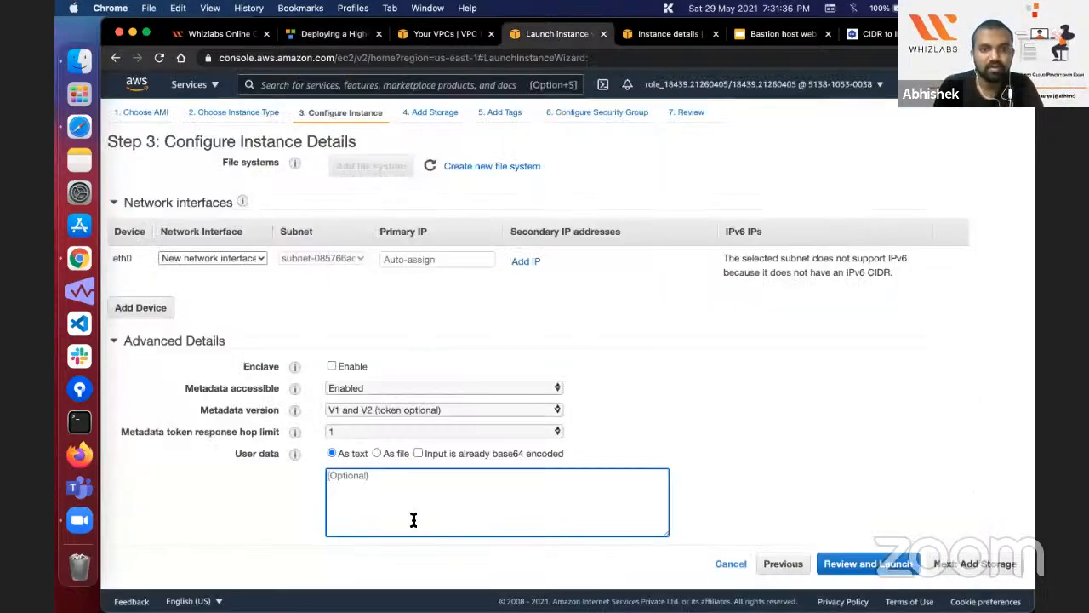
{"action": "type", "text": "#!/bin/bash sudo su yum update -y yum install httpd -y systemctl start httpd systemctl enable httpd echo \"REQUEST HANDLING BY SERVER 2\" > /var/www/html/index.html"}
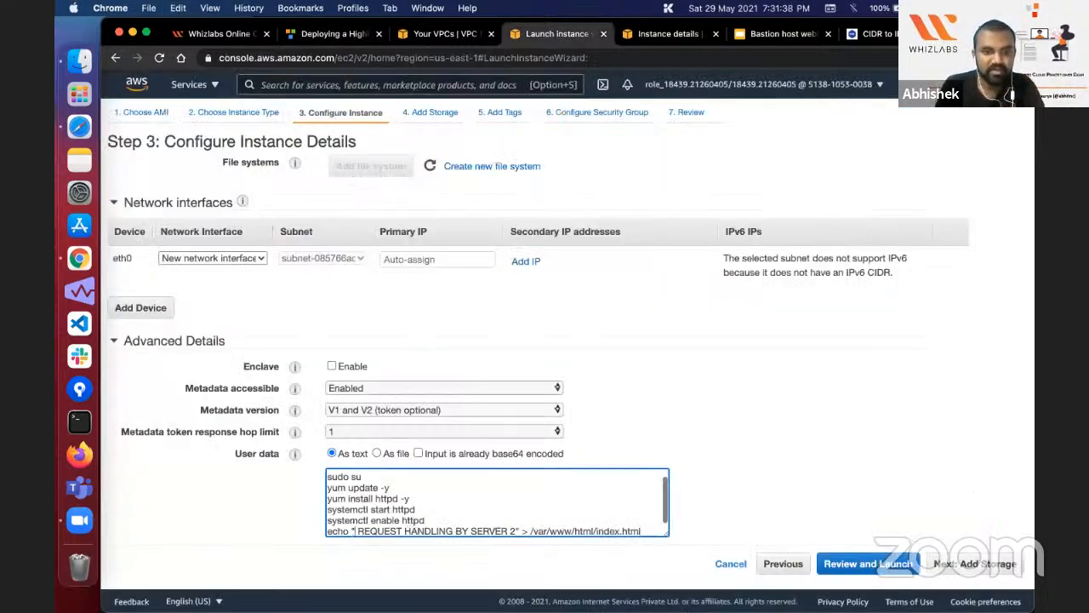
{"action": "key", "text": "Right"}
{"action": "key", "text": "BackSpace"}
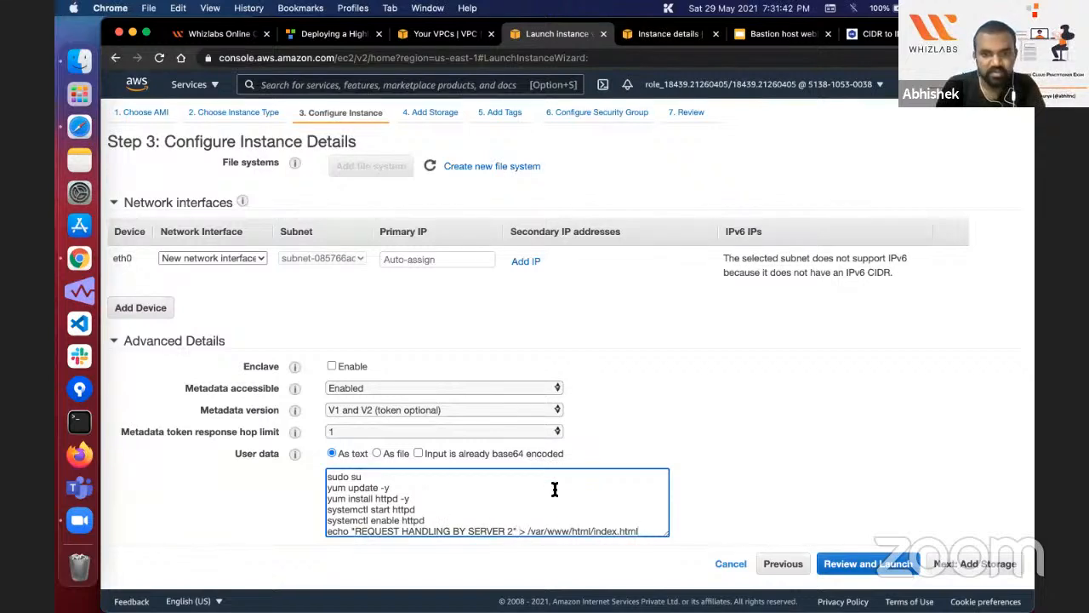
{"action": "left_click", "coordinate": [1019, 572]}
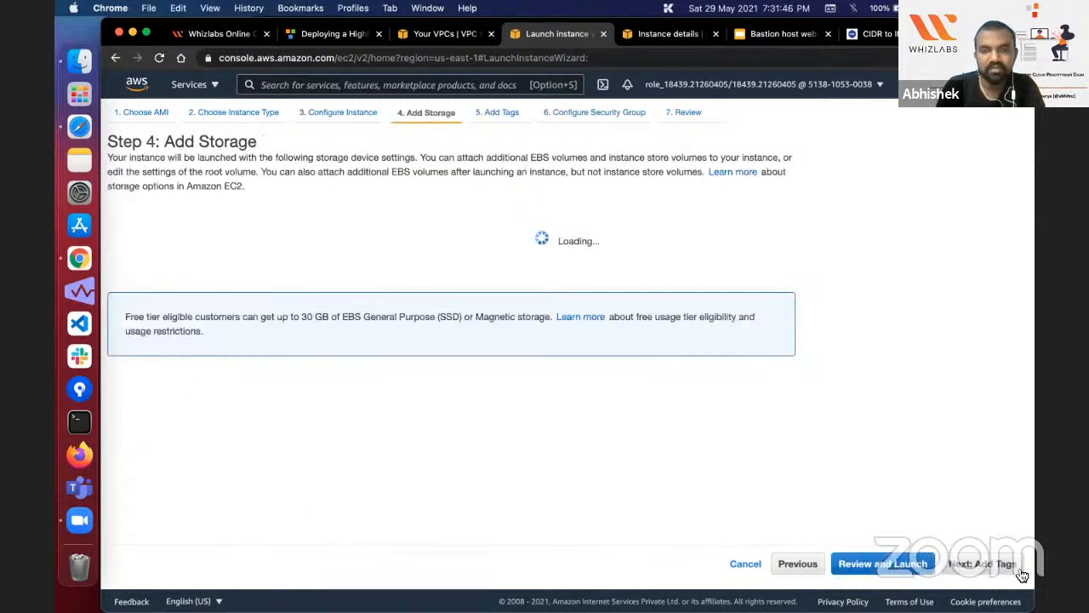
{"action": "left_click", "coordinate": [1022, 576]}
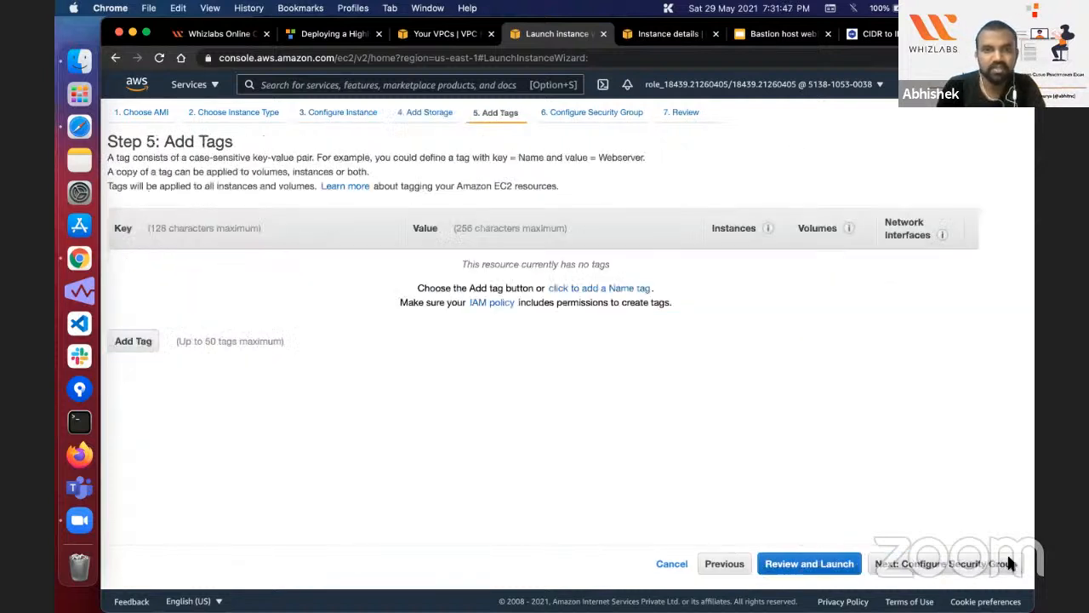
Step: Add a tag with the key Name and the value Web-server-2
{"action": "left_click", "coordinate": [134, 341]}
{"action": "type", "text": "Name"}
{"action": "key", "text": "Tab"}
{"action": "key", "text": "super+v"}
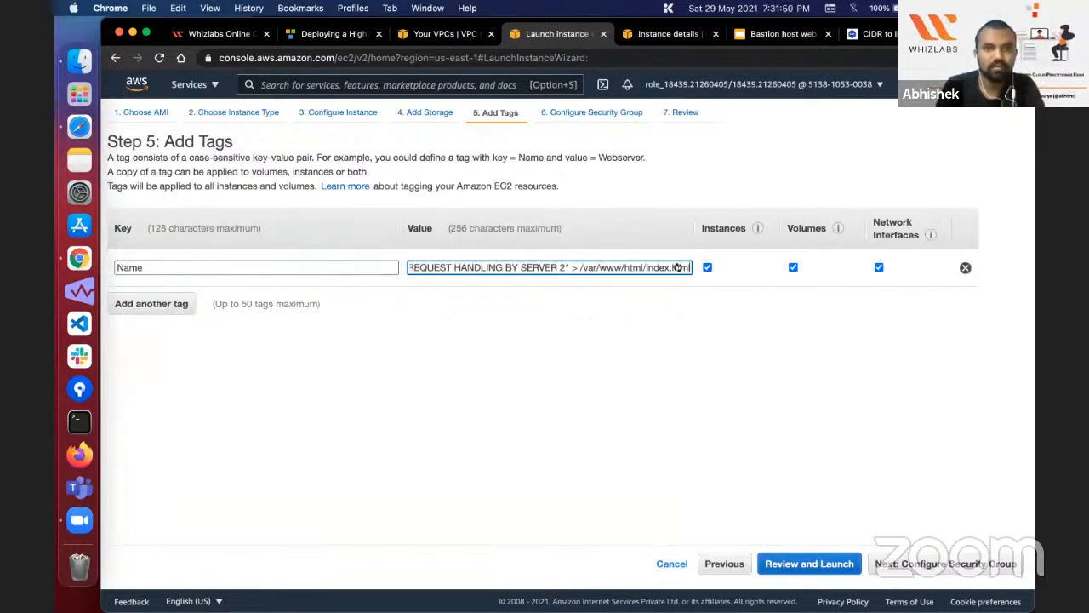
{"action": "key", "text": "super+a"}
{"action": "type", "text": "Web"}
{"action": "key", "text": "BackSpace"}
{"action": "key", "text": "BackSpace"}
{"action": "type", "text": "eb"}
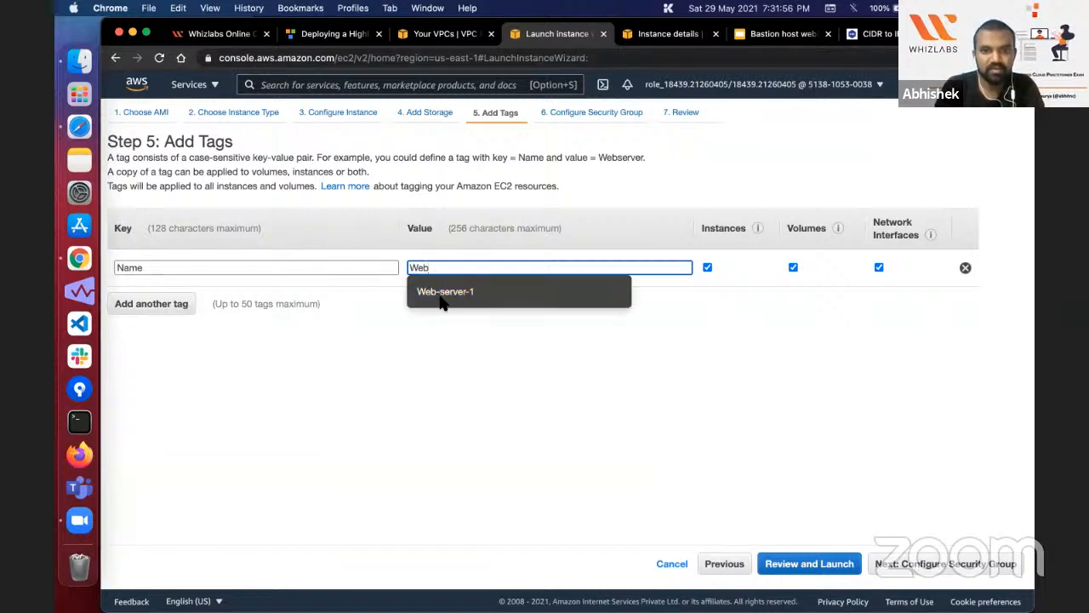
{"action": "left_click", "coordinate": [460, 292]}
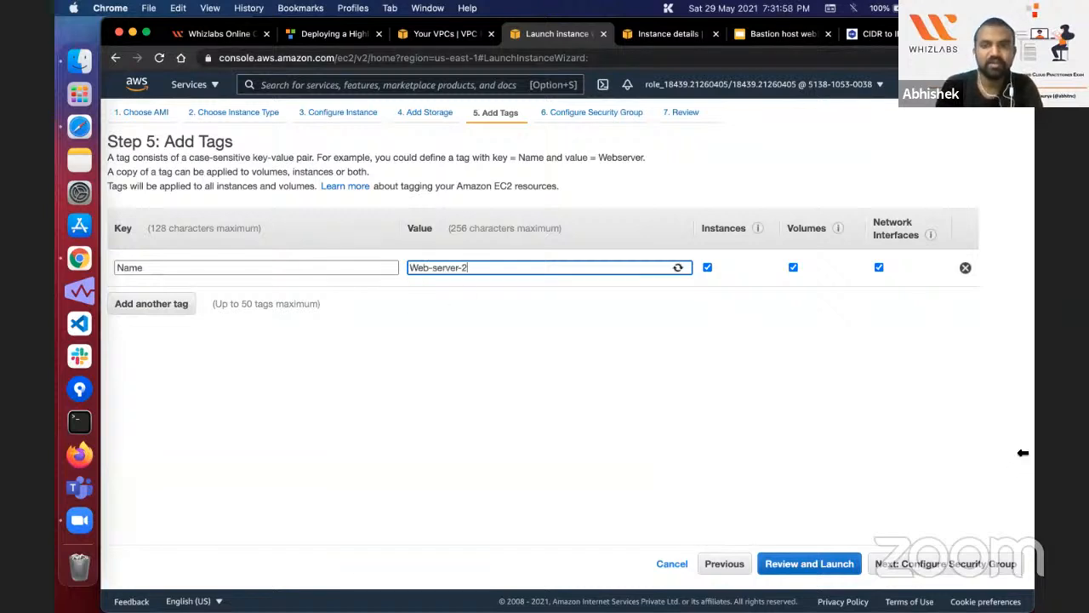
Step: Assign the existing Web-server-1 security group to the instance
{"action": "left_click", "coordinate": [1002, 565]}
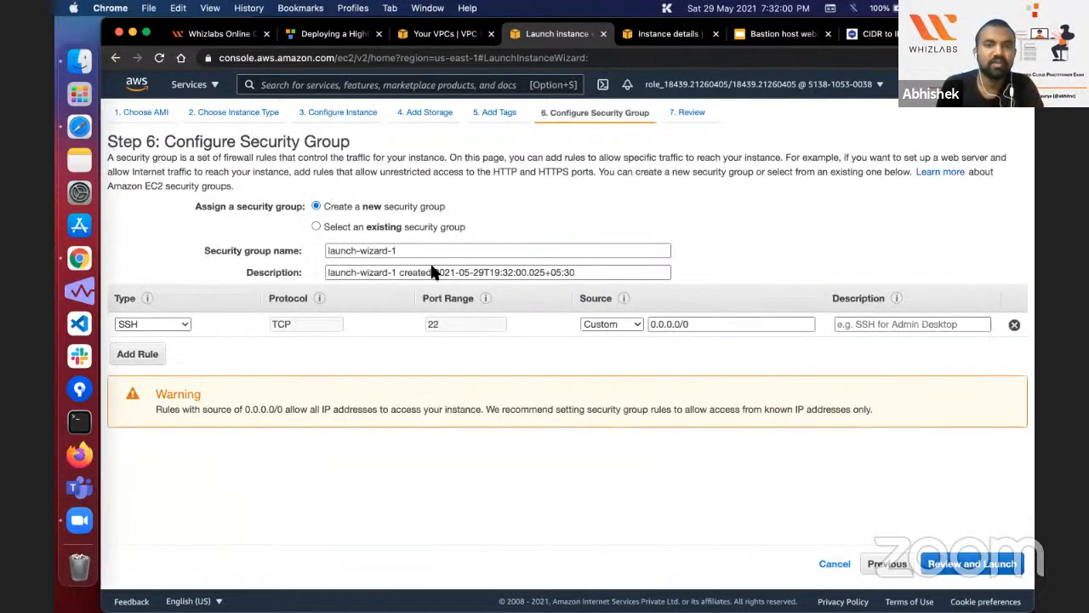
{"action": "left_click", "coordinate": [375, 226]}
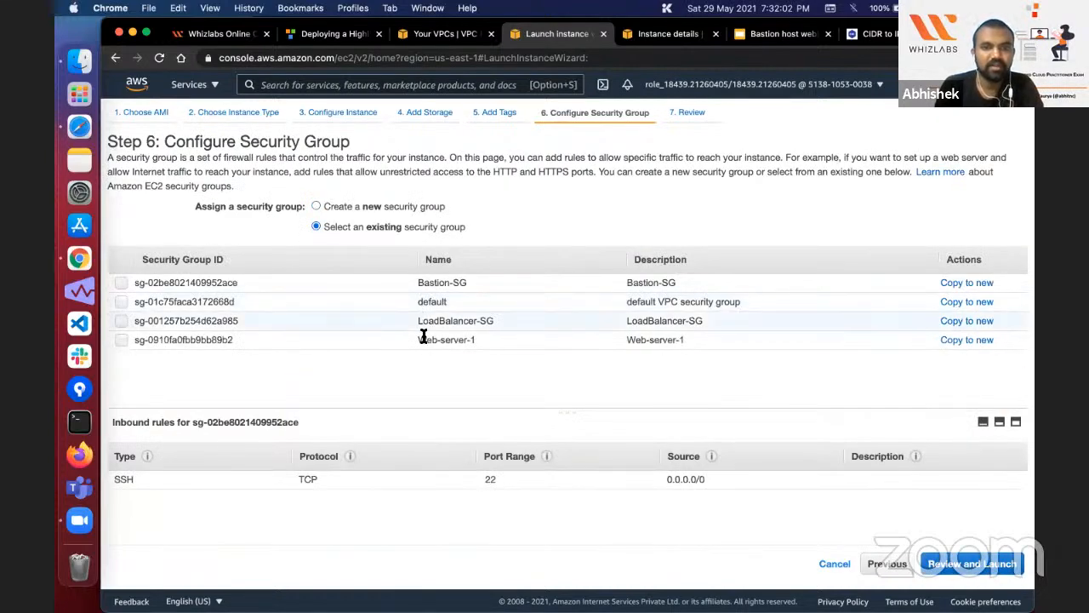
{"action": "left_click", "coordinate": [424, 339]}
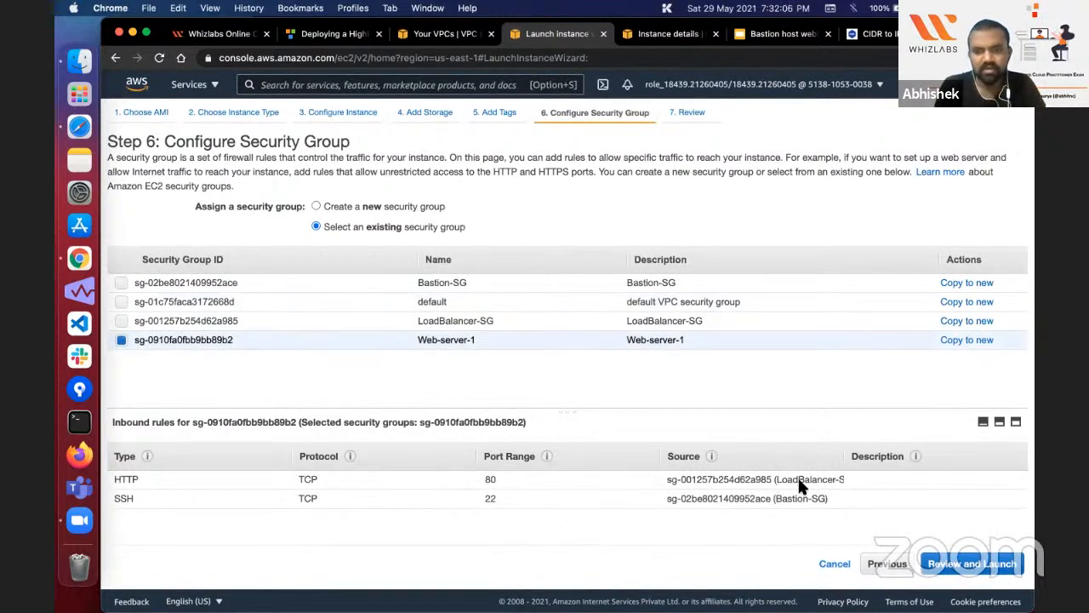
Step: Review the configuration and launch the instance with the existing bastionkey key pair, acknowledging access to its private key file
{"action": "left_click", "coordinate": [972, 563]}
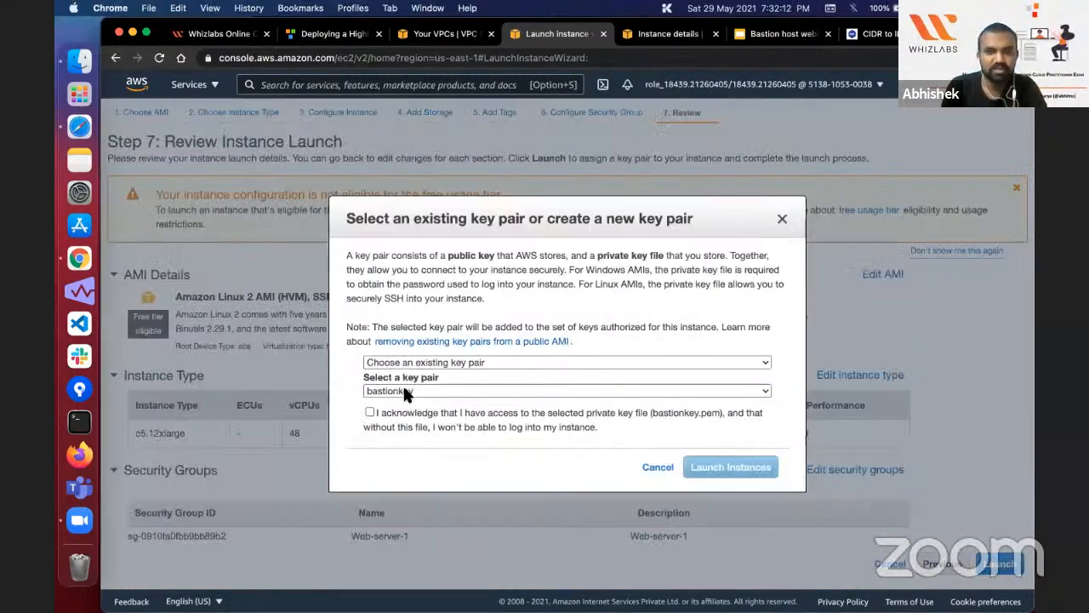
{"action": "left_click", "coordinate": [370, 412]}
{"action": "left_click", "coordinate": [403, 390]}
{"action": "left_click", "coordinate": [696, 464]}
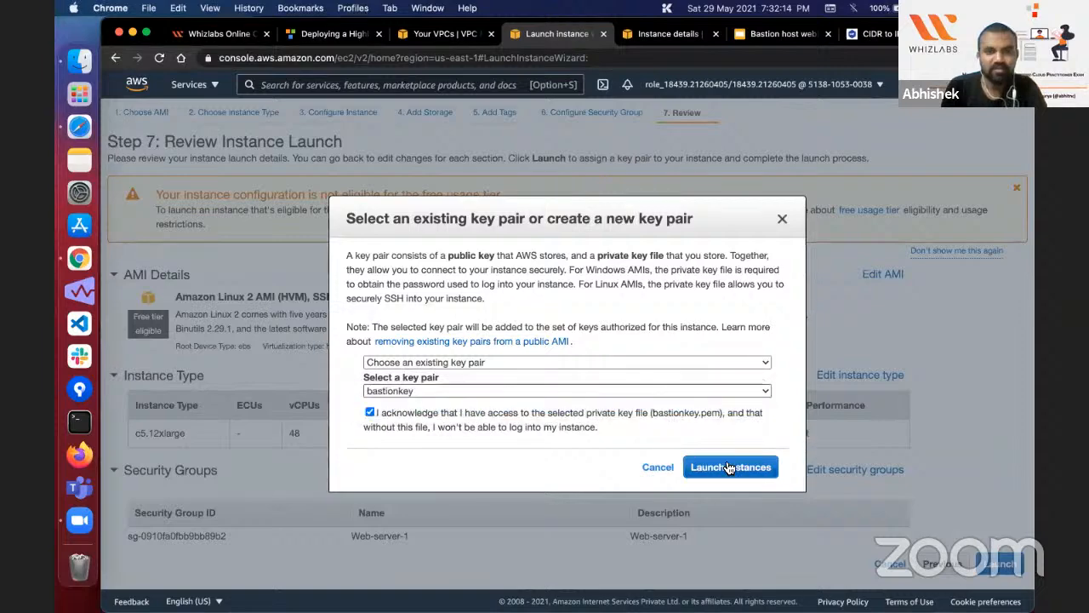
Step: Try to launch the instance with the bastionkey key pair, and cancel the launch wizard
{"action": "left_click", "coordinate": [729, 467]}
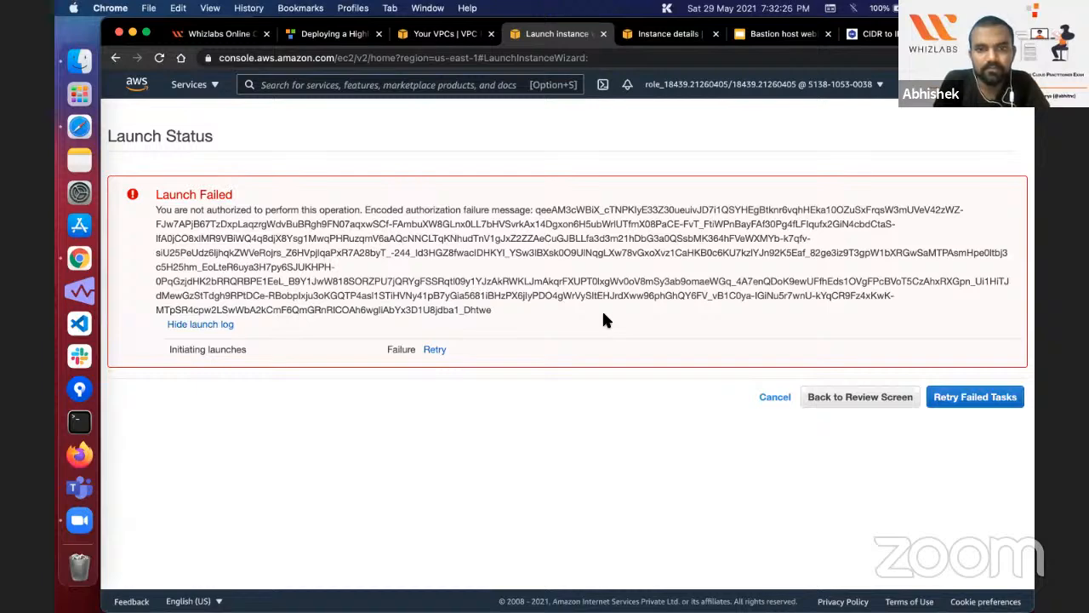
{"action": "left_click", "coordinate": [877, 397]}
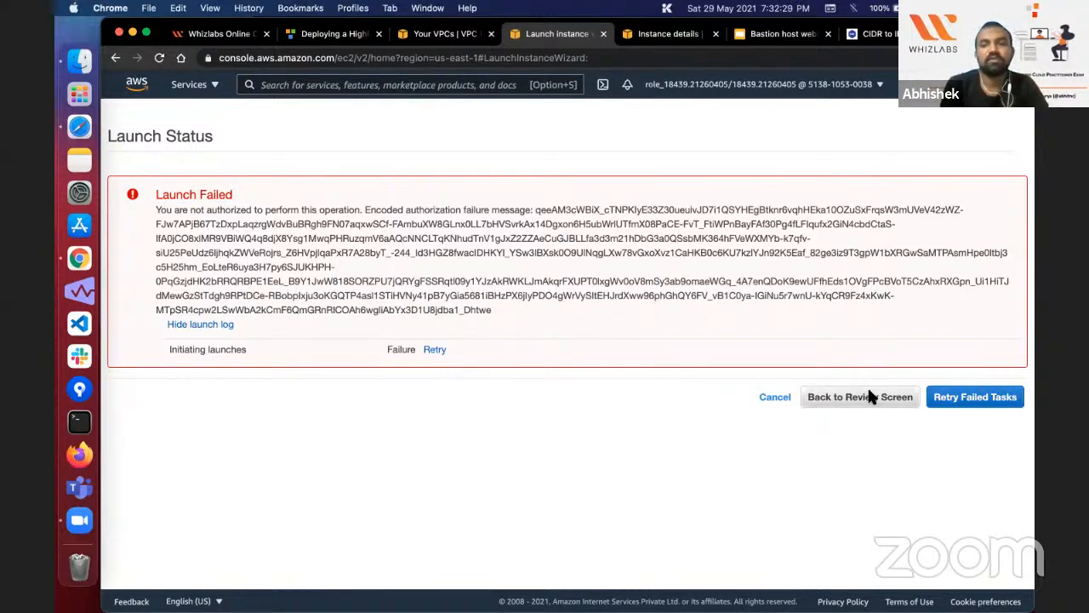
{"action": "left_click", "coordinate": [936, 564]}
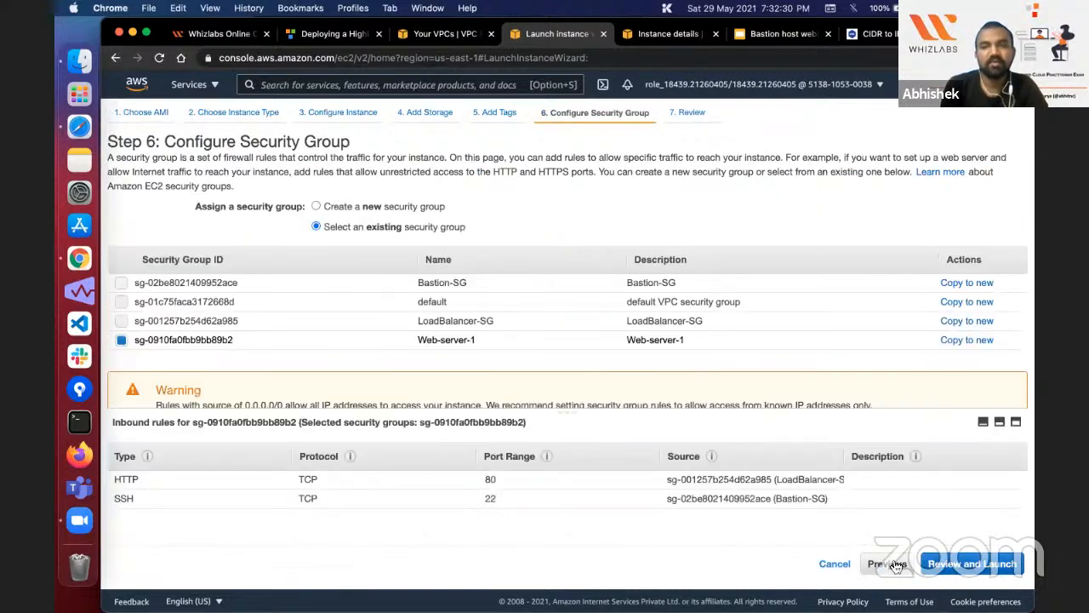
{"action": "left_click", "coordinate": [889, 564]}
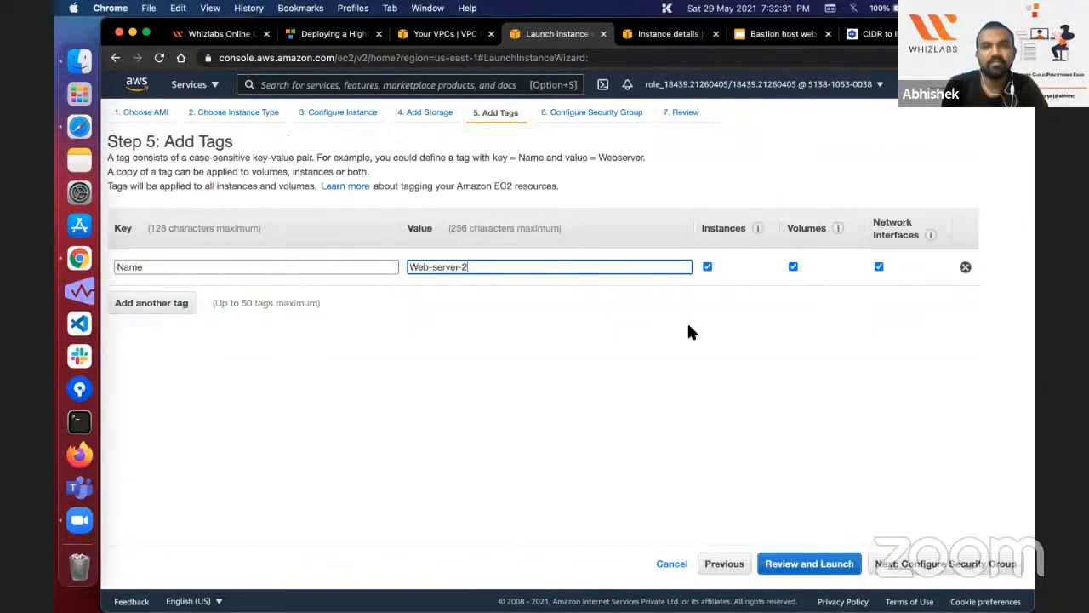
{"action": "left_click", "coordinate": [671, 564]}
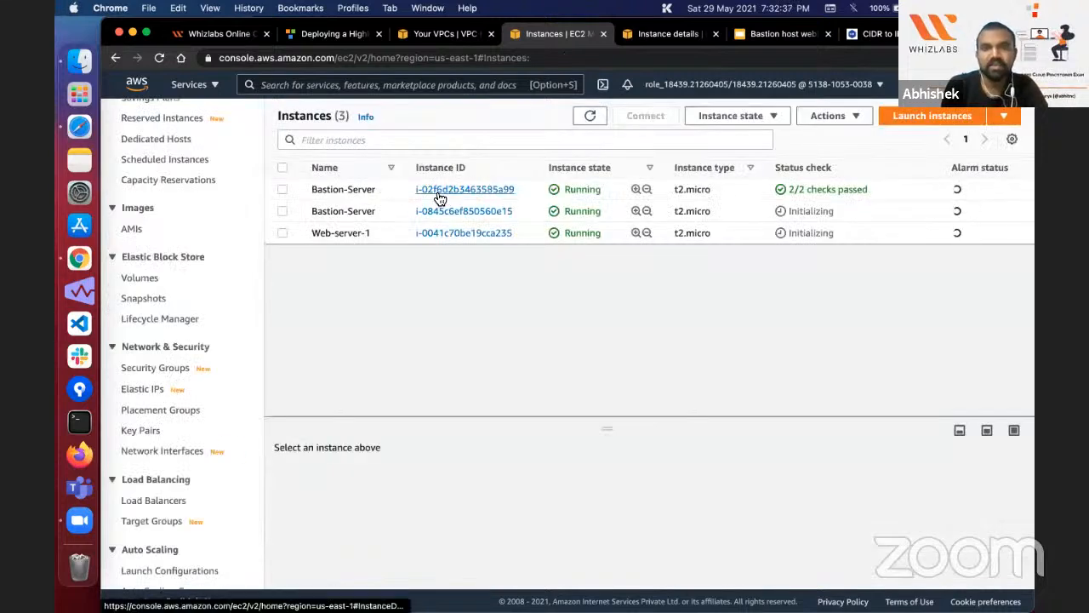
Step: Check the user data of the Bastion-Server instance i-02f6d2b3463585a99 without editing it
{"action": "left_click", "coordinate": [367, 187]}
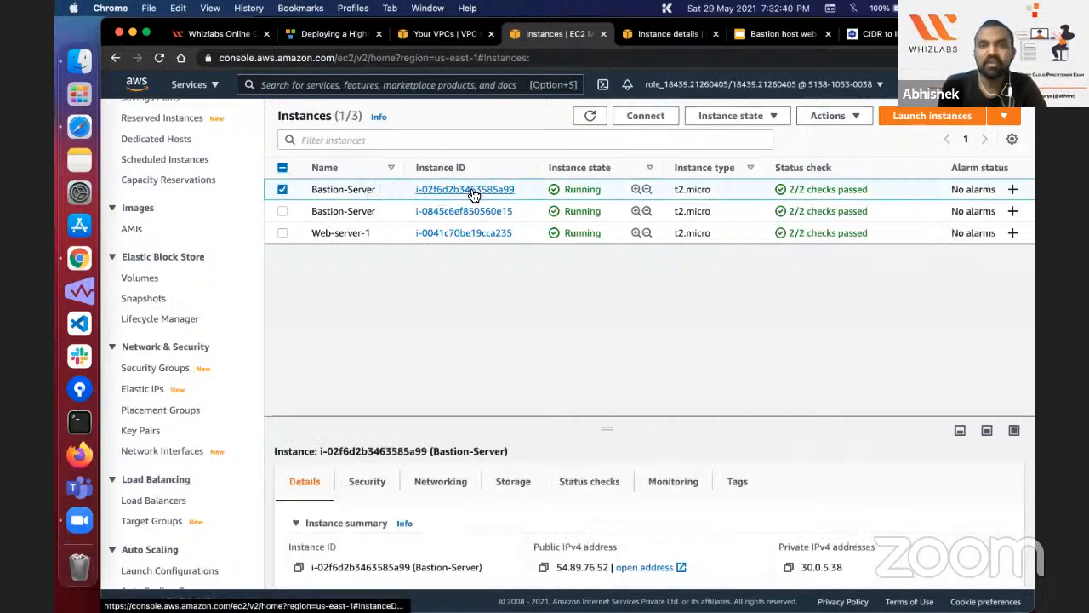
{"action": "left_click", "coordinate": [783, 121]}
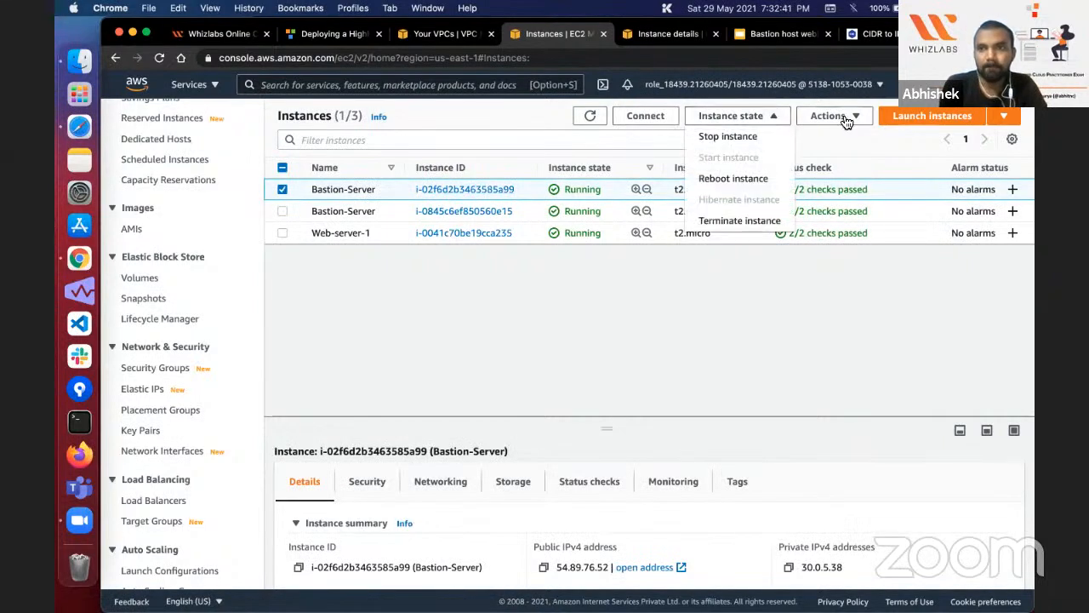
{"action": "left_click", "coordinate": [838, 117]}
{"action": "mouse_move", "coordinate": [845, 245]}
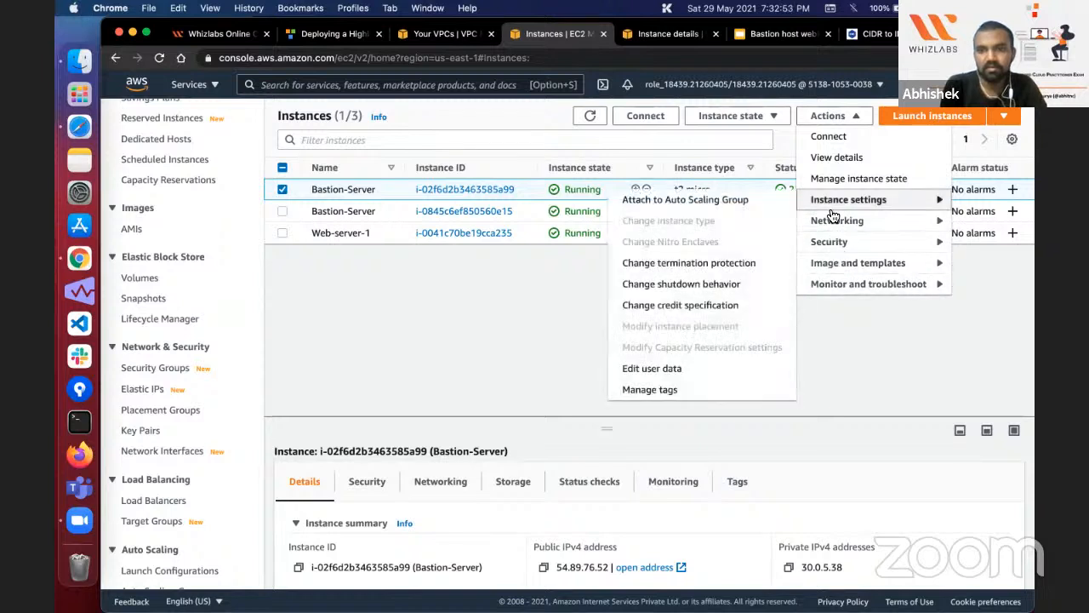
{"action": "left_click", "coordinate": [670, 368]}
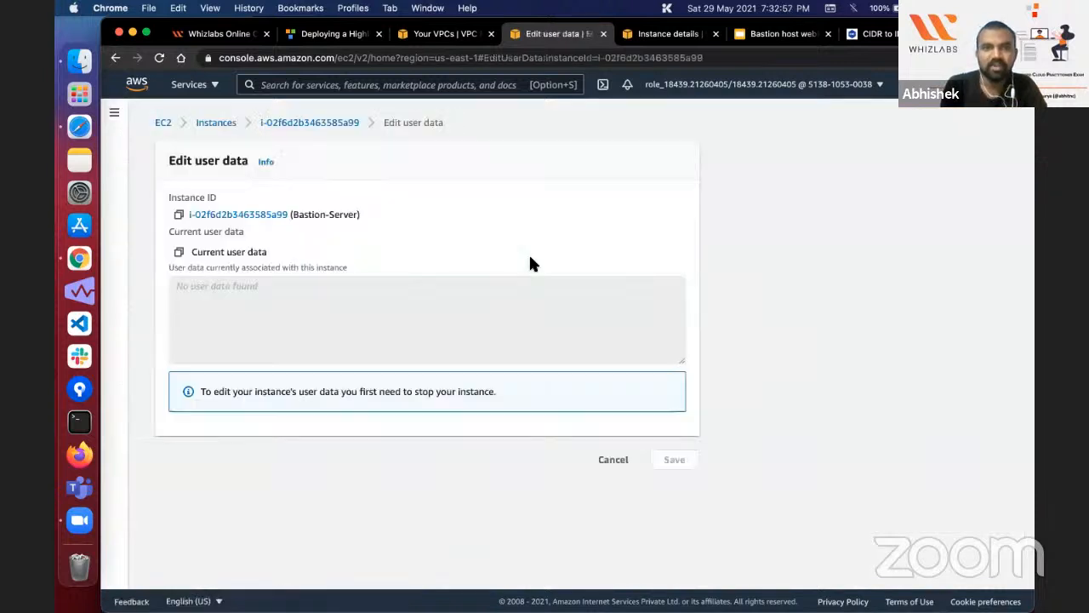
{"action": "left_click", "coordinate": [627, 457]}
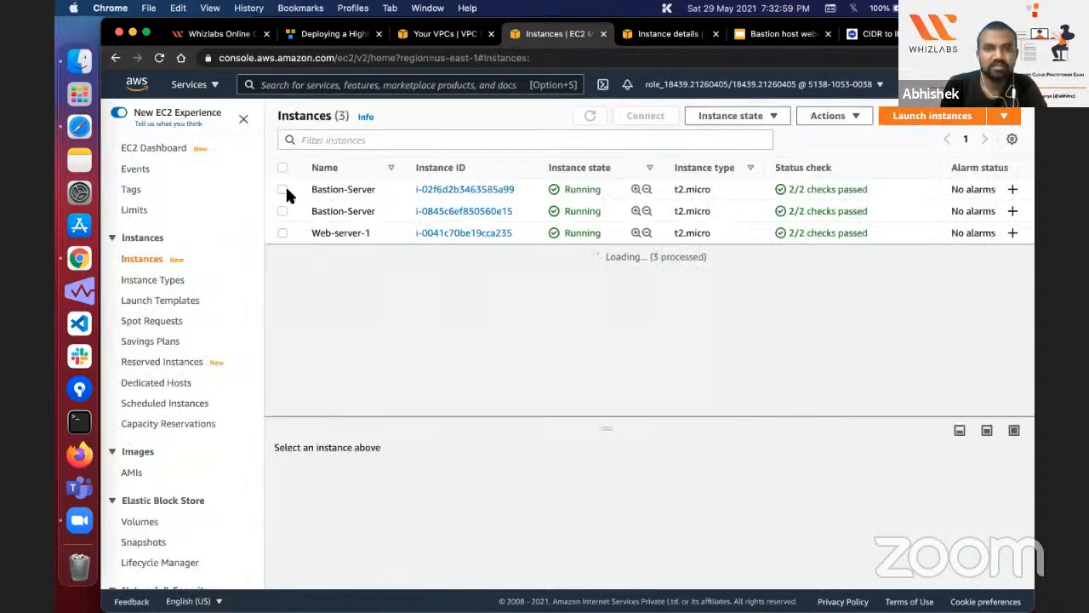
{"action": "left_click", "coordinate": [287, 191]}
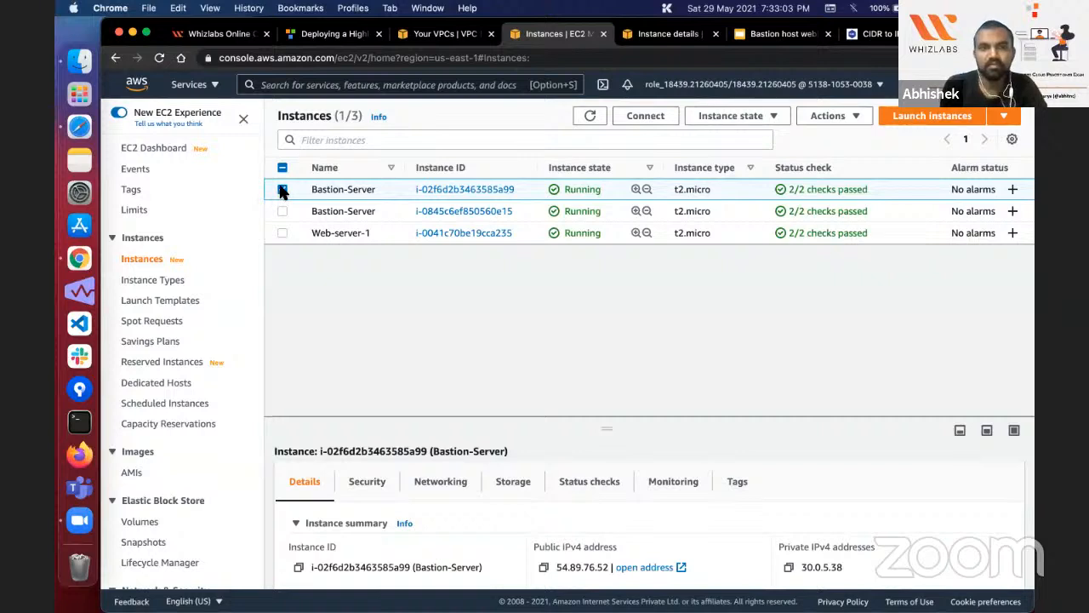
{"action": "left_click", "coordinate": [284, 189]}
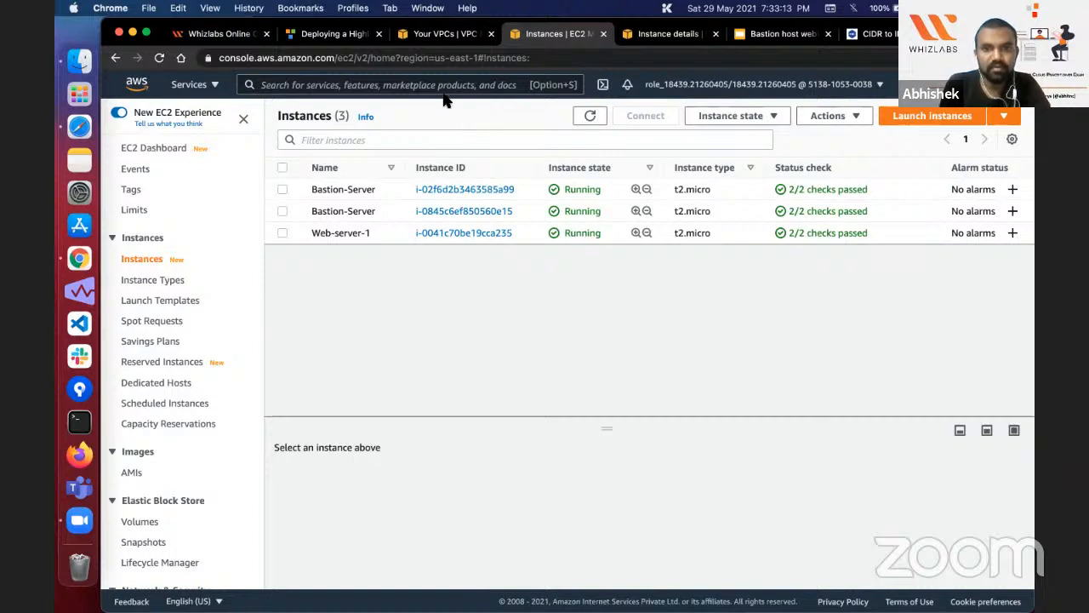
Step: Compare the availability zones and public IPv4 addresses of the two Bastion-Server instances and Web-server-1
{"action": "left_click", "coordinate": [356, 188]}
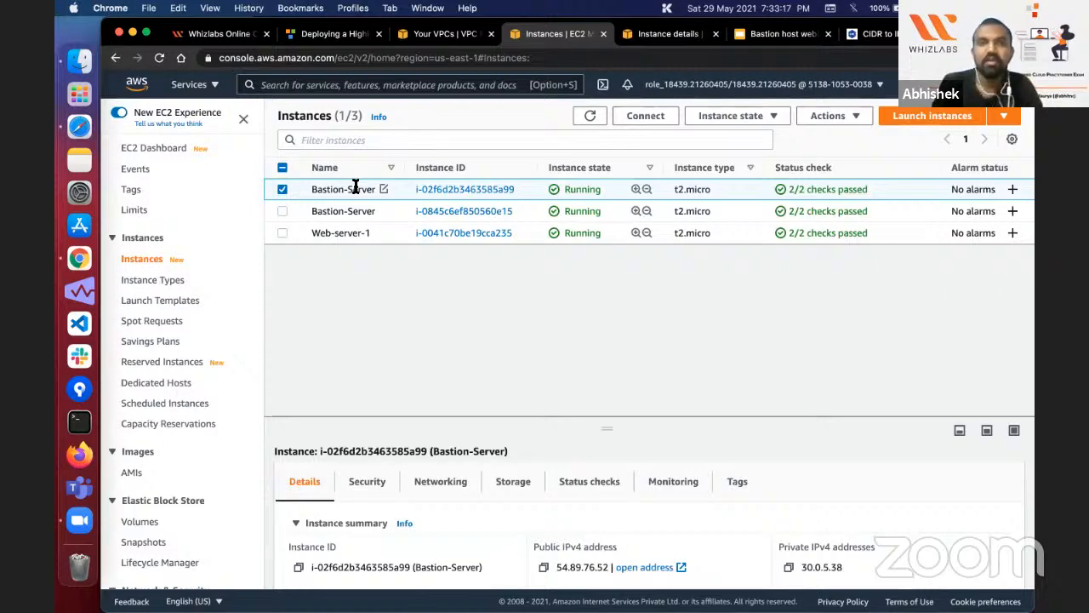
{"action": "scroll", "coordinate": [355, 187], "scroll_direction": "right", "scroll_amount": 10}
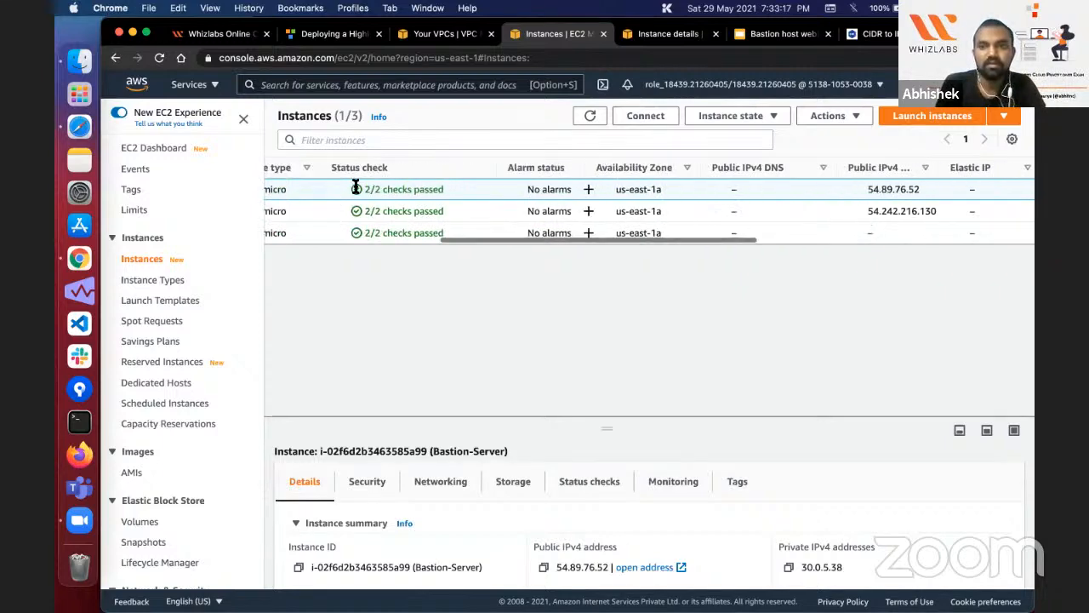
{"action": "scroll", "coordinate": [356, 187], "scroll_direction": "left", "scroll_amount": 10}
{"action": "scroll", "coordinate": [356, 189], "scroll_direction": "right", "scroll_amount": 2}
{"action": "scroll", "coordinate": [356, 189], "scroll_direction": "right", "scroll_amount": 6}
{"action": "scroll", "coordinate": [356, 189], "scroll_direction": "left", "scroll_amount": 5}
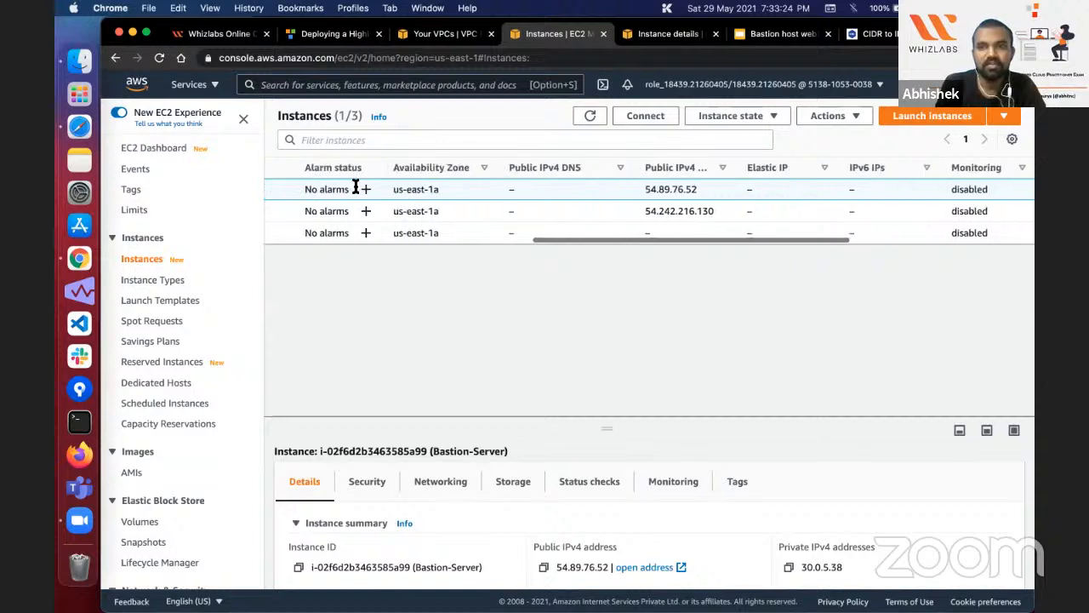
{"action": "scroll", "coordinate": [356, 189], "scroll_direction": "right", "scroll_amount": 3}
{"action": "scroll", "coordinate": [355, 189], "scroll_direction": "right", "scroll_amount": 1}
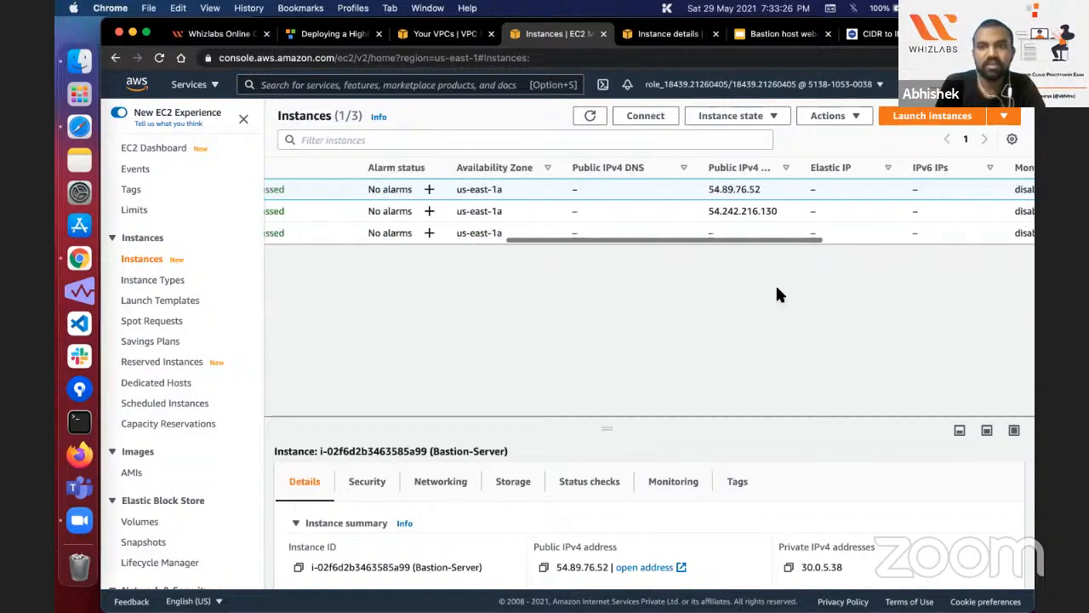
{"action": "left_click", "coordinate": [715, 234]}
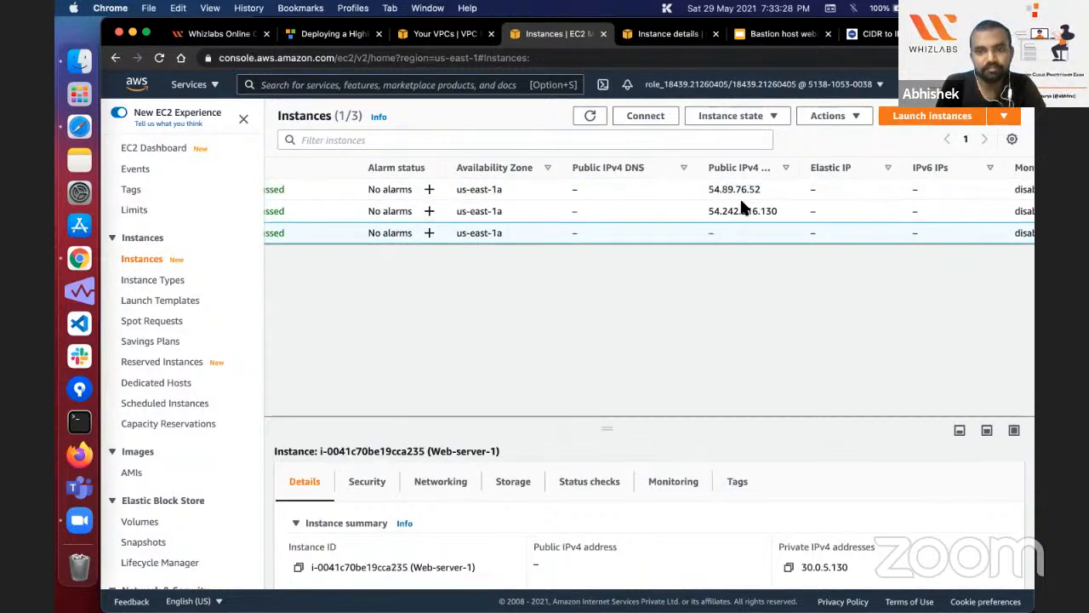
{"action": "scroll", "coordinate": [724, 223], "scroll_direction": "left", "scroll_amount": 5}
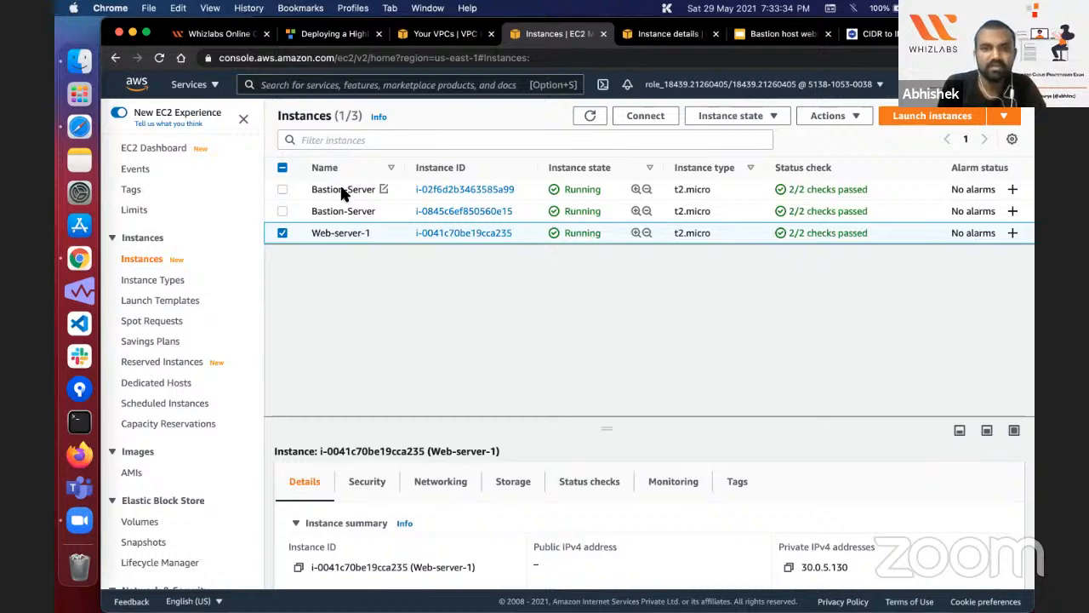
Step: Terminate the Bastion-Server instance i-02f6d2b3463585a99 and check the summary of the other Bastion-Server instance
{"action": "left_click", "coordinate": [282, 232]}
{"action": "left_click", "coordinate": [283, 189]}
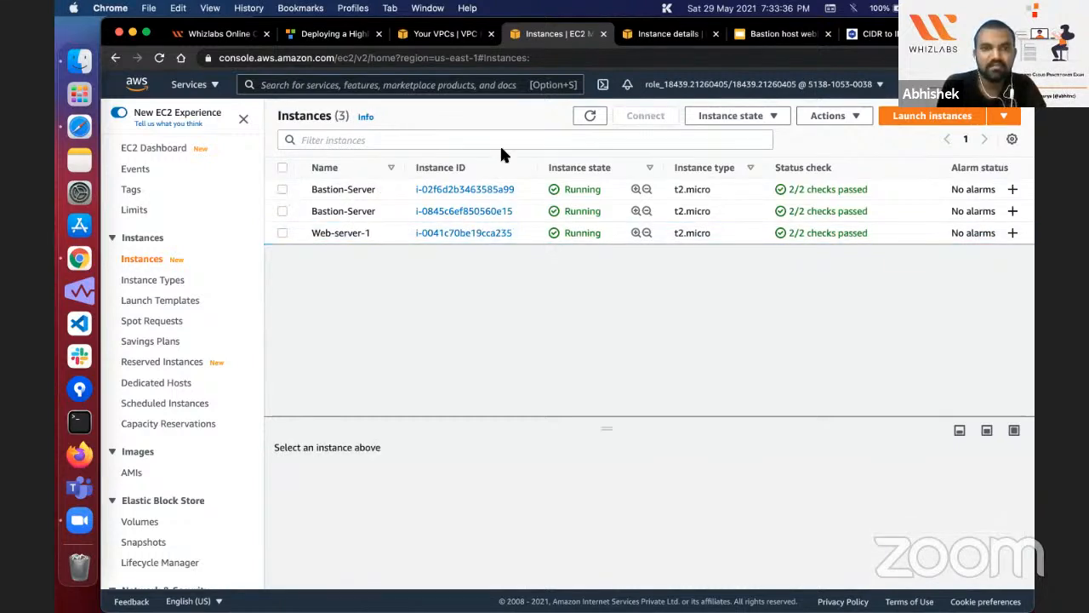
{"action": "left_click", "coordinate": [731, 116]}
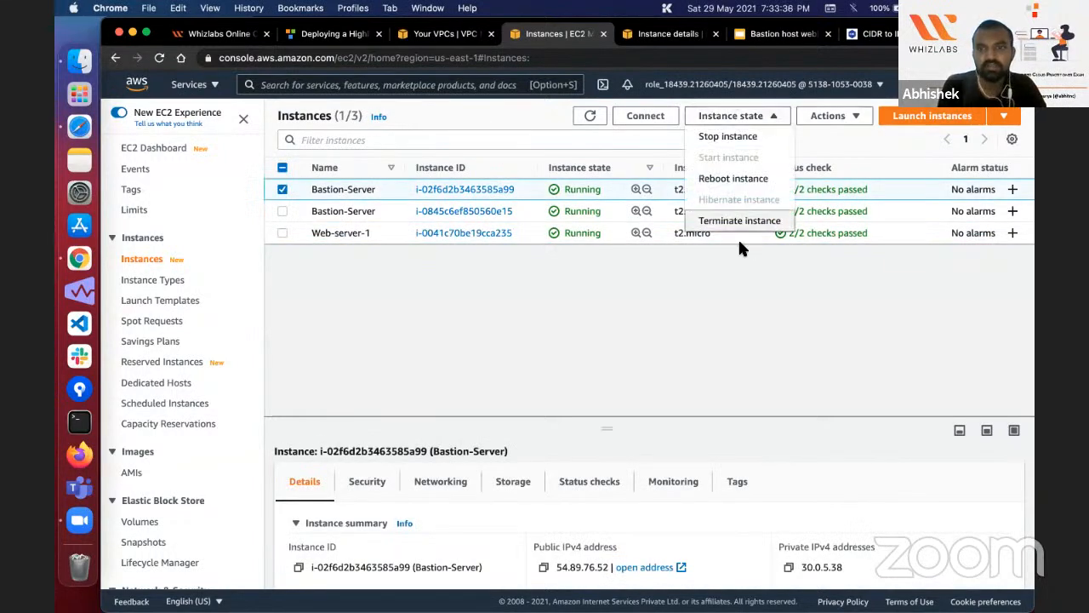
{"action": "left_click", "coordinate": [740, 220]}
{"action": "left_click", "coordinate": [809, 417]}
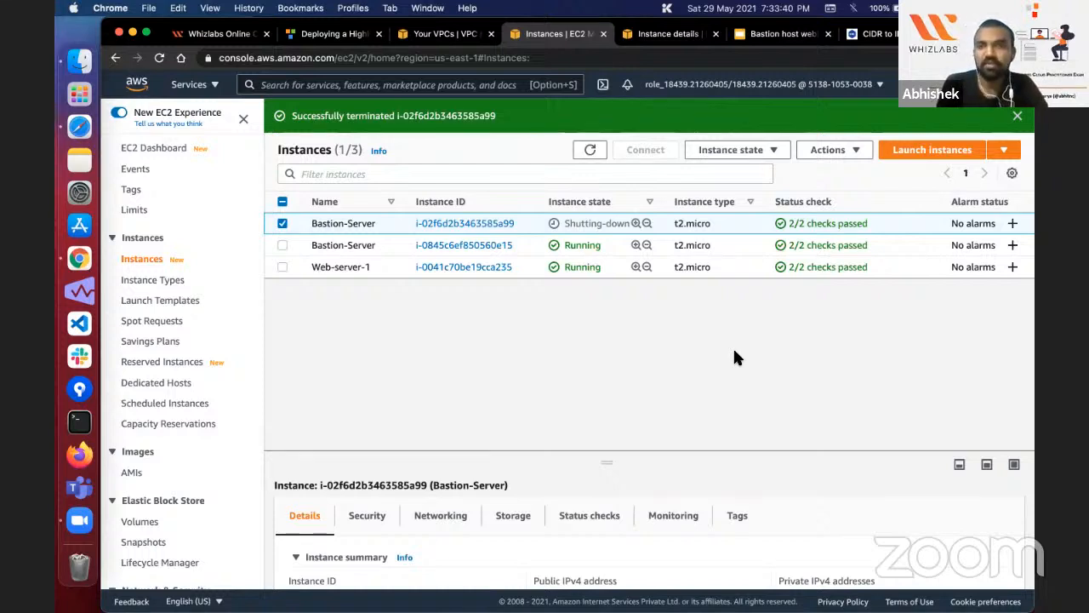
{"action": "left_click", "coordinate": [497, 250]}
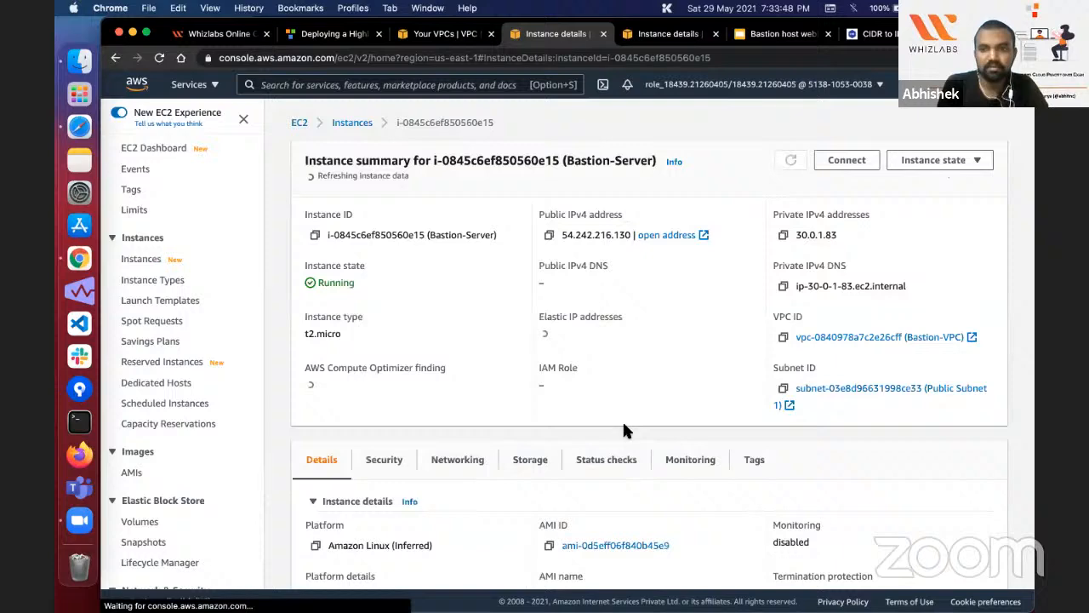
{"action": "left_click", "coordinate": [372, 128]}
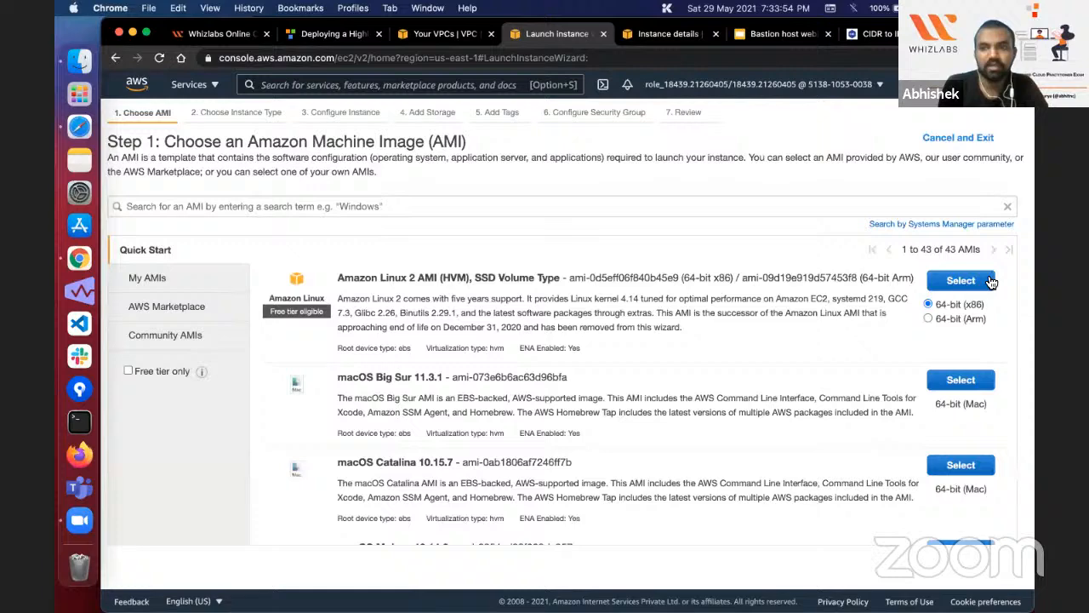
Step: Start a new t2.micro instance launch and place it in the Bastion-VPC network and the Private Subnet 2 subnet
{"action": "left_click", "coordinate": [985, 280]}
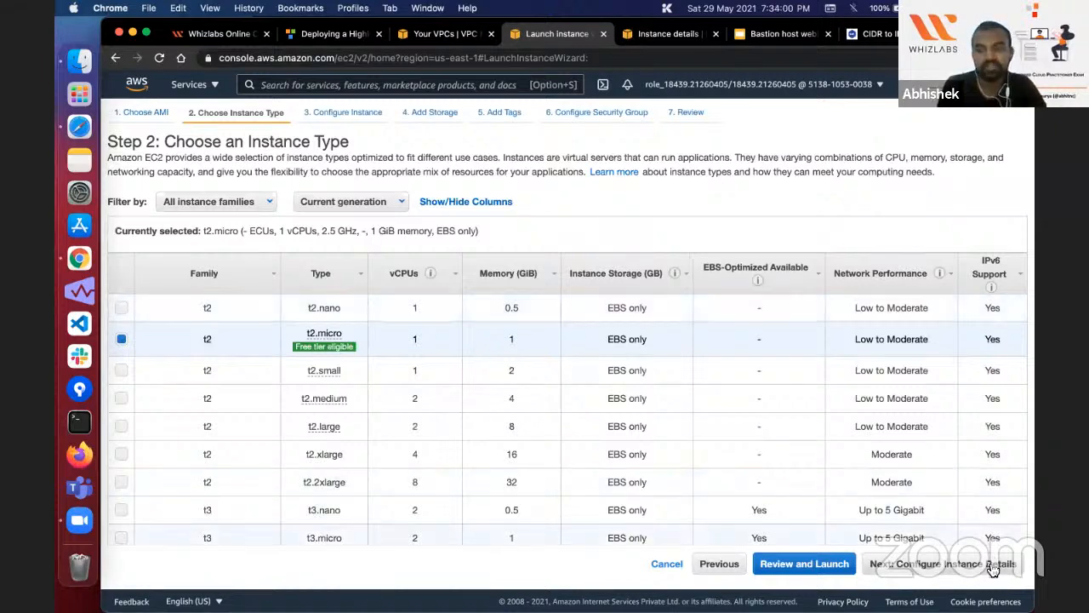
{"action": "left_click", "coordinate": [993, 565]}
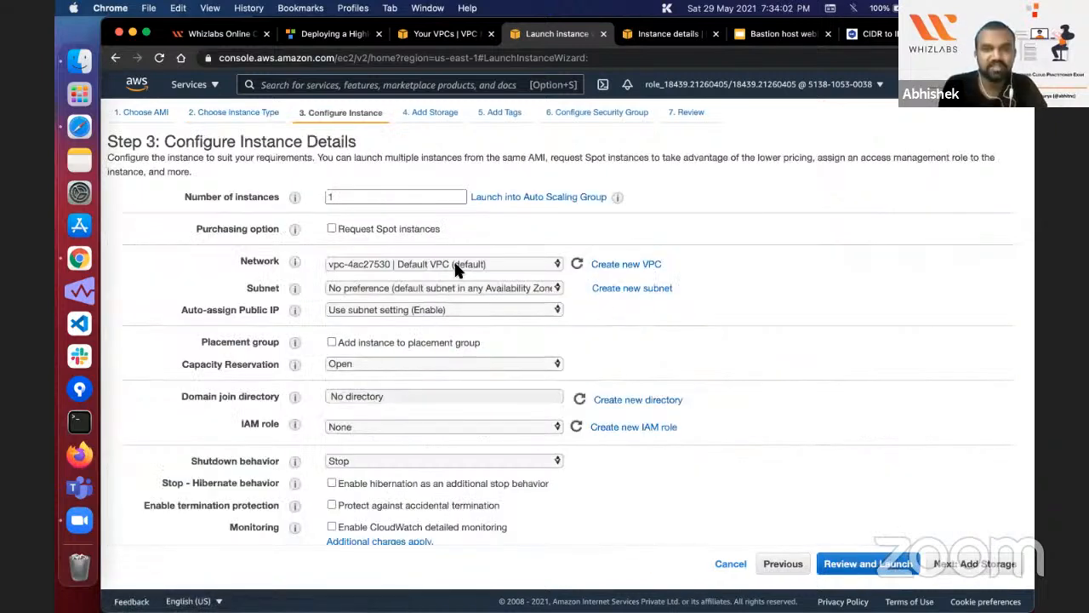
{"action": "left_click", "coordinate": [463, 265]}
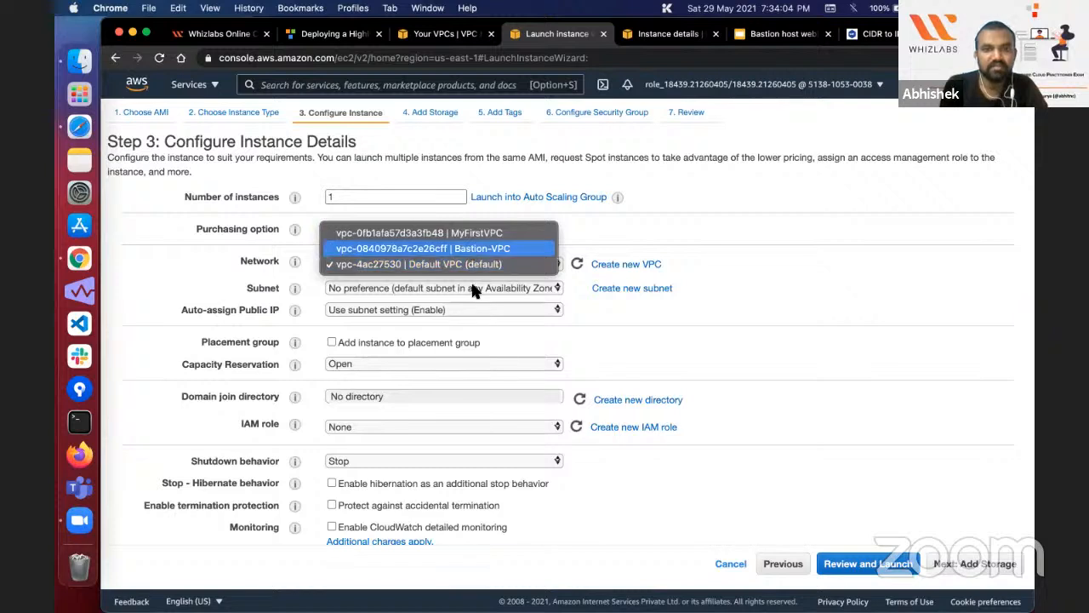
{"action": "key", "text": "Return"}
{"action": "left_click", "coordinate": [473, 286]}
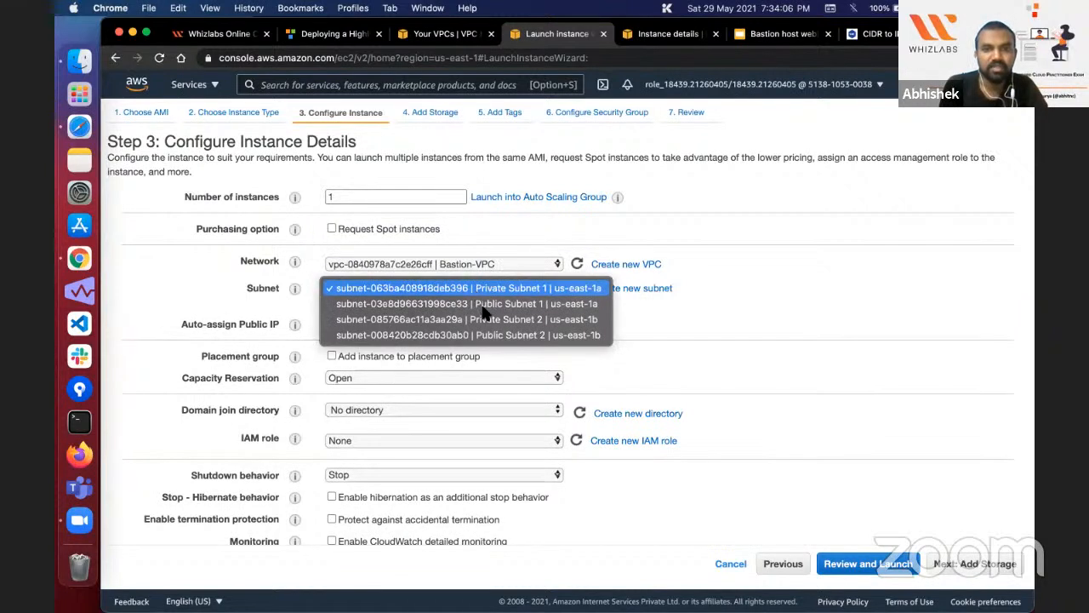
{"action": "left_click", "coordinate": [482, 319]}
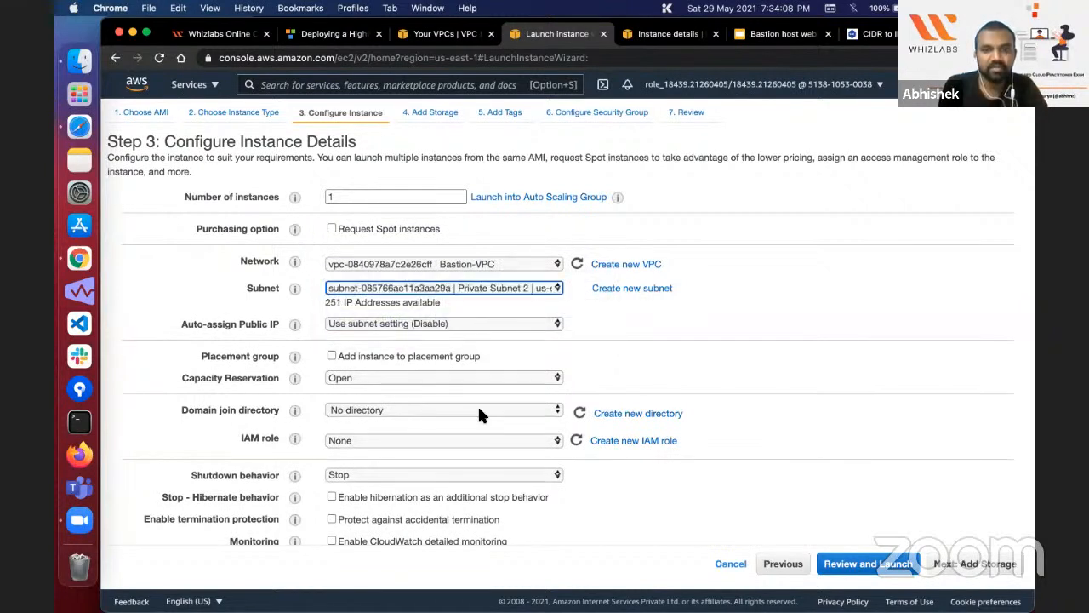
Step: Copy the step 12 bash script from the Whizlabs lab page into the instance's user data and keep the default storage
{"action": "scroll", "coordinate": [477, 413], "scroll_direction": "down", "scroll_amount": 10}
{"action": "left_click", "coordinate": [418, 478]}
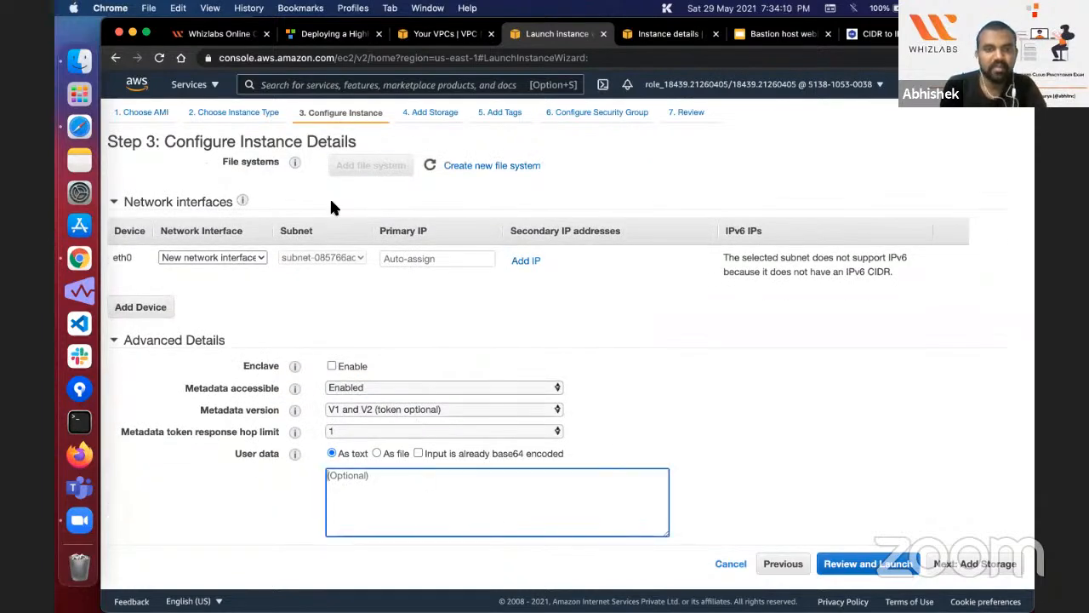
{"action": "left_click", "coordinate": [329, 33]}
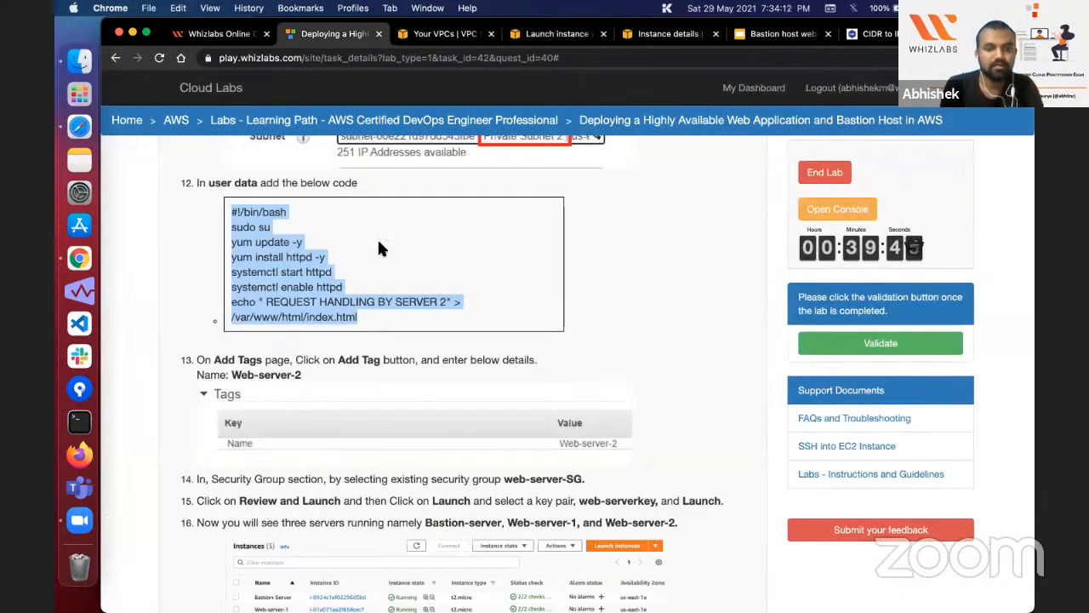
{"action": "key", "text": "super+c"}
{"action": "left_click", "coordinate": [556, 33]}
{"action": "key", "text": "super+v"}
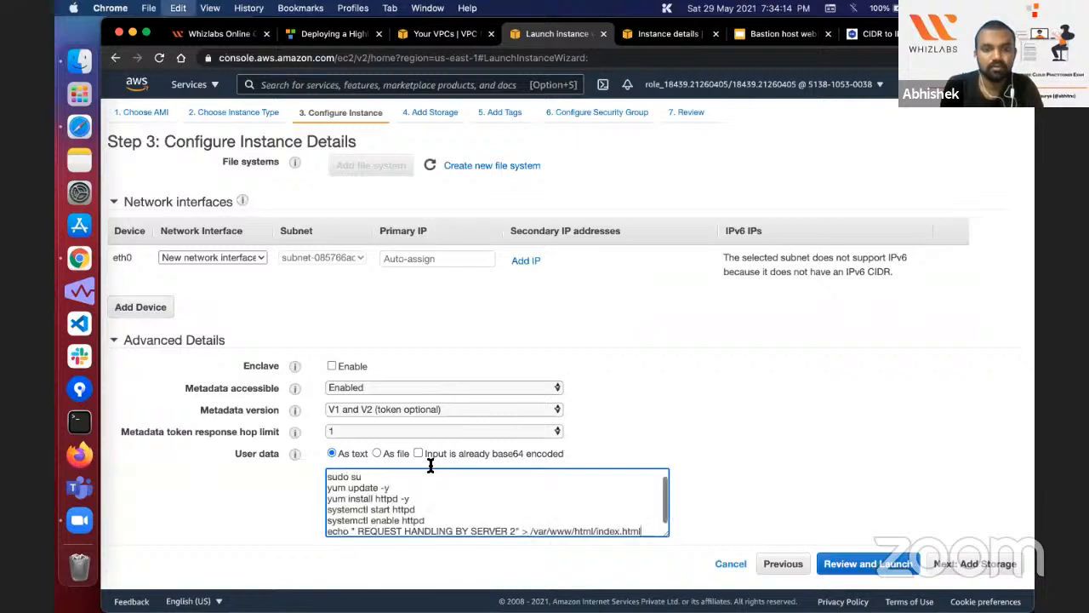
{"action": "left_click", "coordinate": [959, 566]}
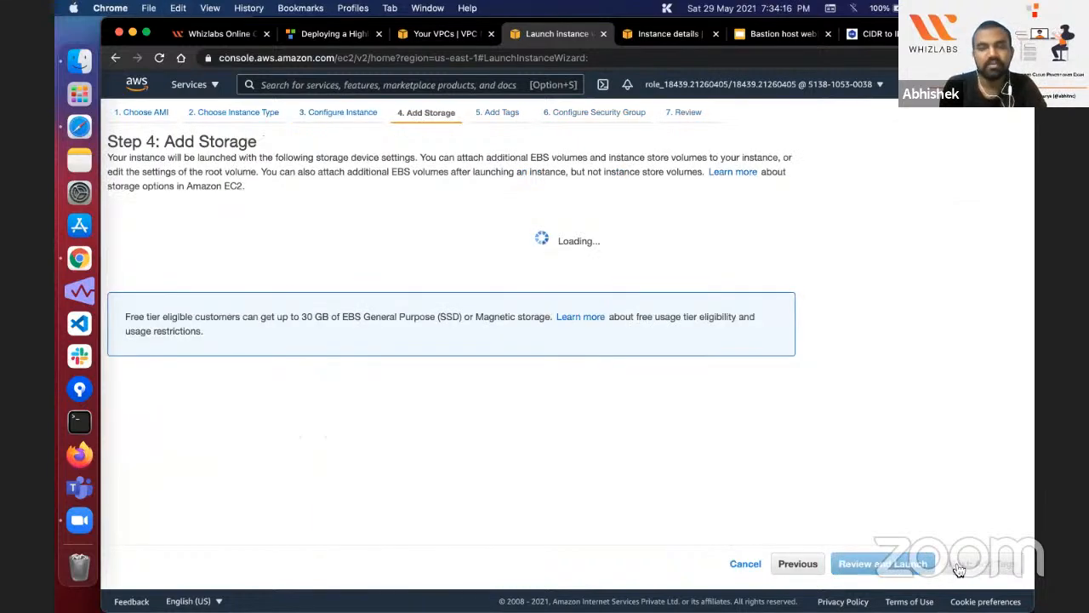
{"action": "left_click", "coordinate": [1008, 567]}
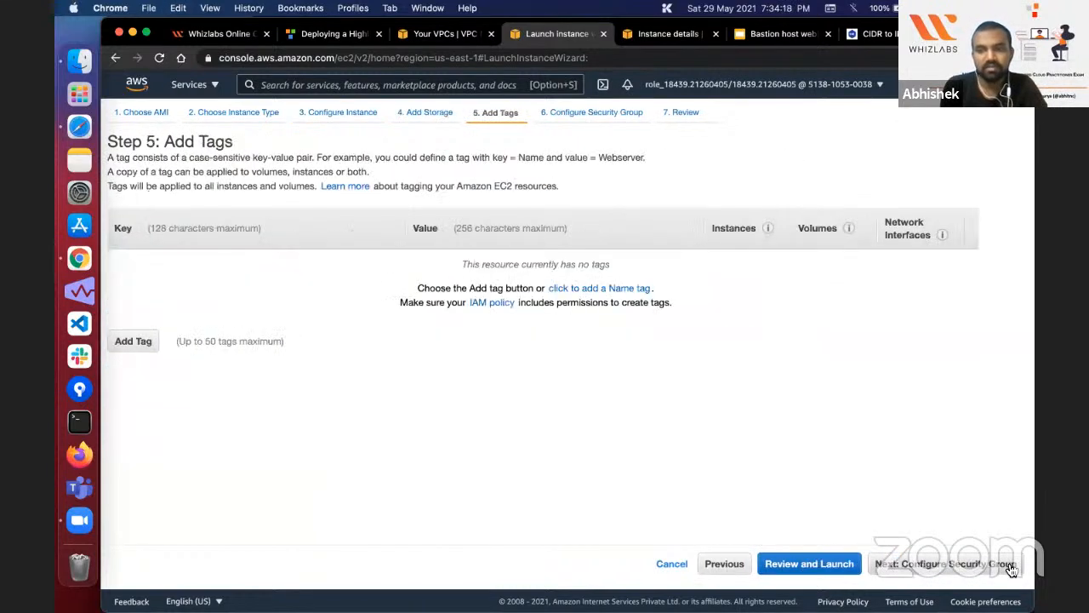
Step: Add a Name tag with the value Web-server-2 to the new instance
{"action": "left_click", "coordinate": [141, 340]}
{"action": "type", "text": "Na"}
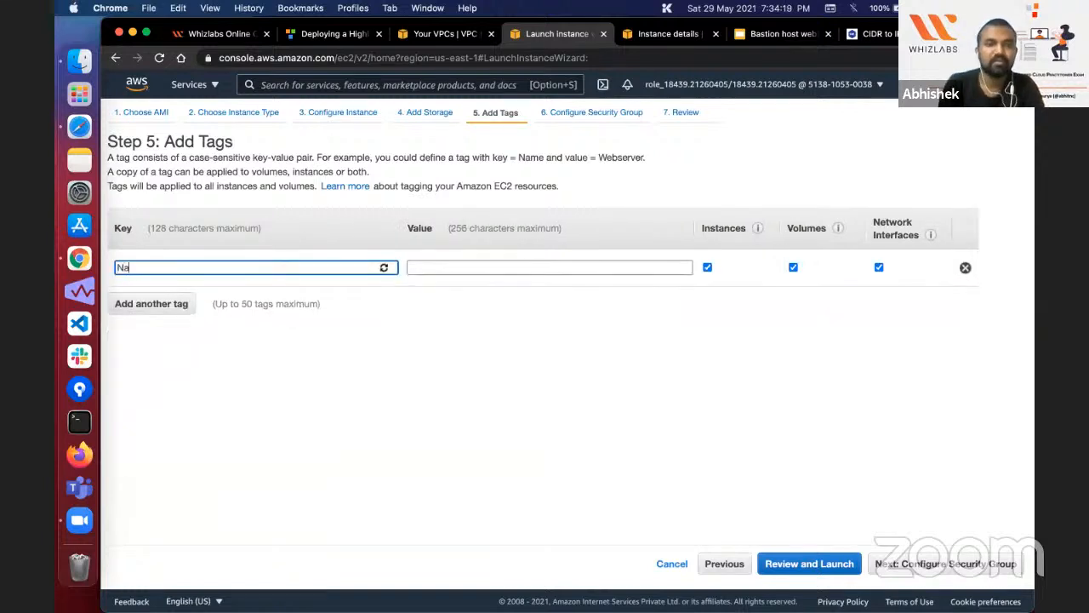
{"action": "type", "text": "me"}
{"action": "key", "text": "Tab"}
{"action": "type", "text": "web"}
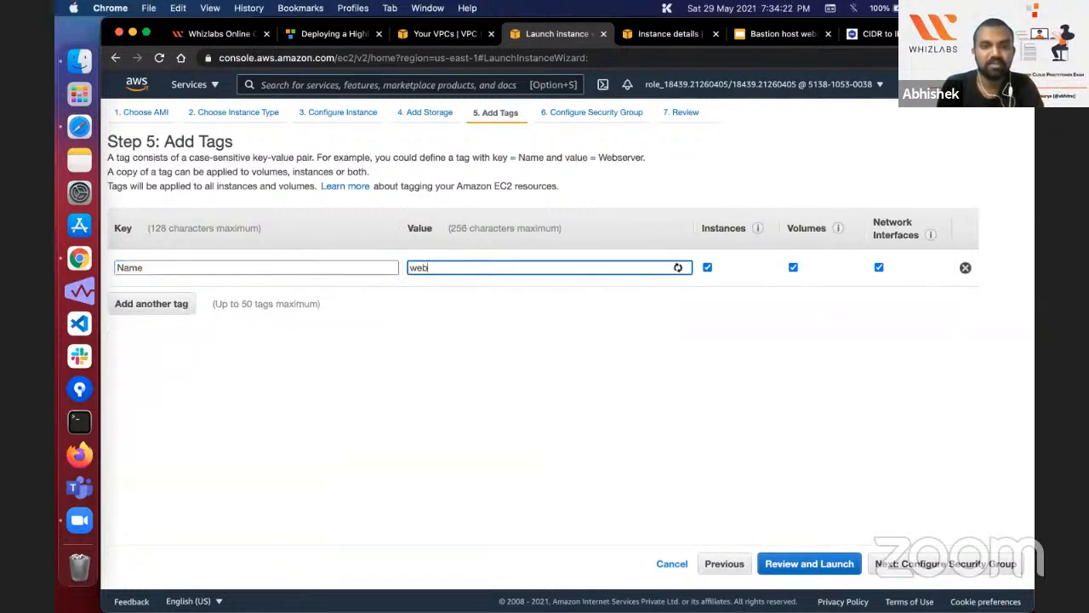
{"action": "left_click", "coordinate": [467, 280]}
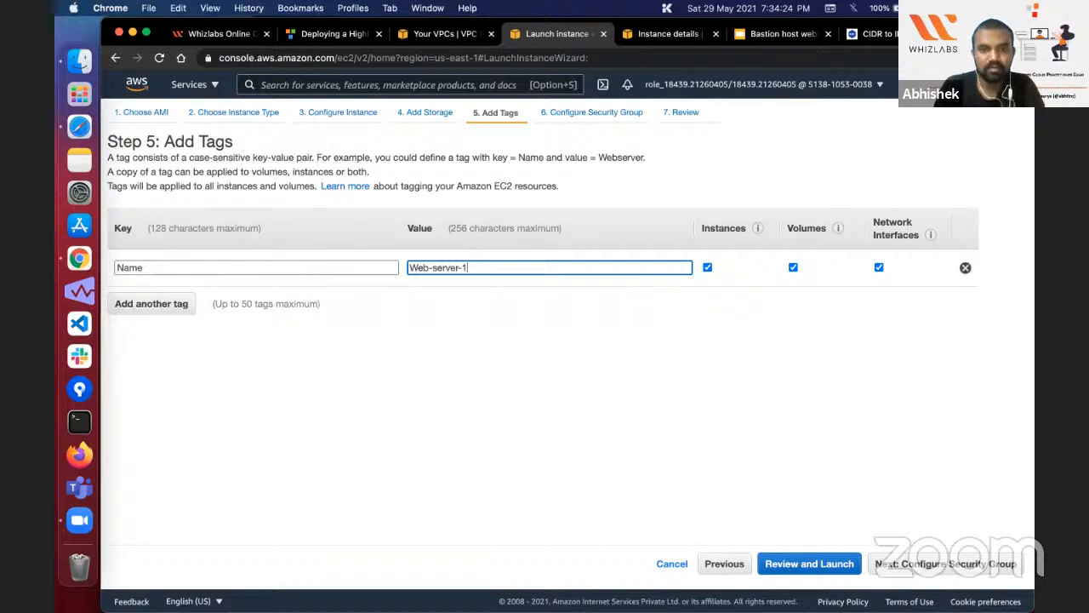
{"action": "key", "text": "BackSpace"}
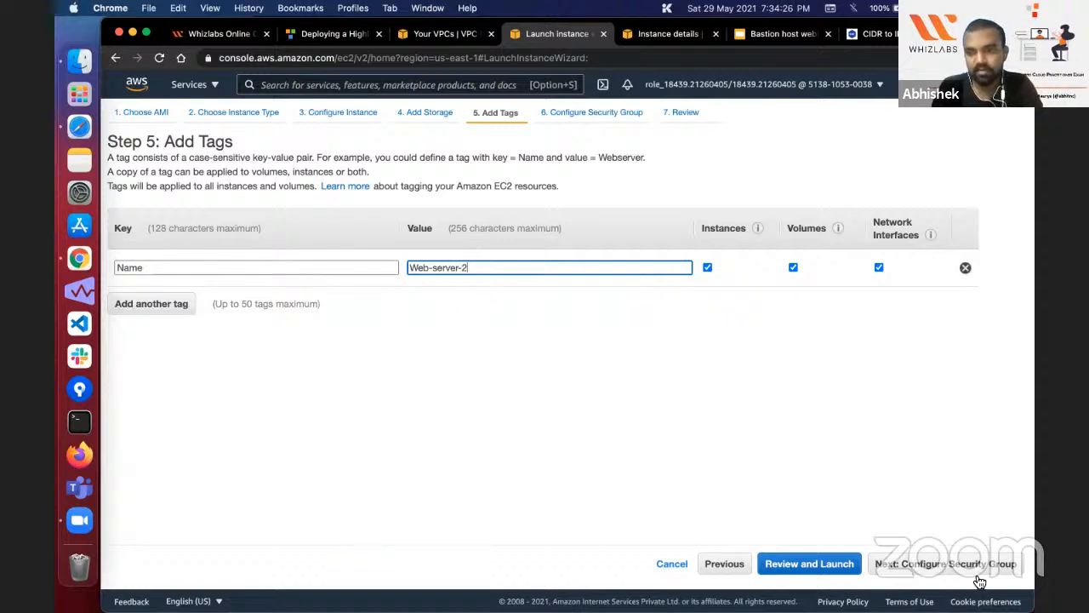
Step: Assign the existing Web-server-1 security group to the instance and proceed to the launch review
{"action": "left_click", "coordinate": [979, 564]}
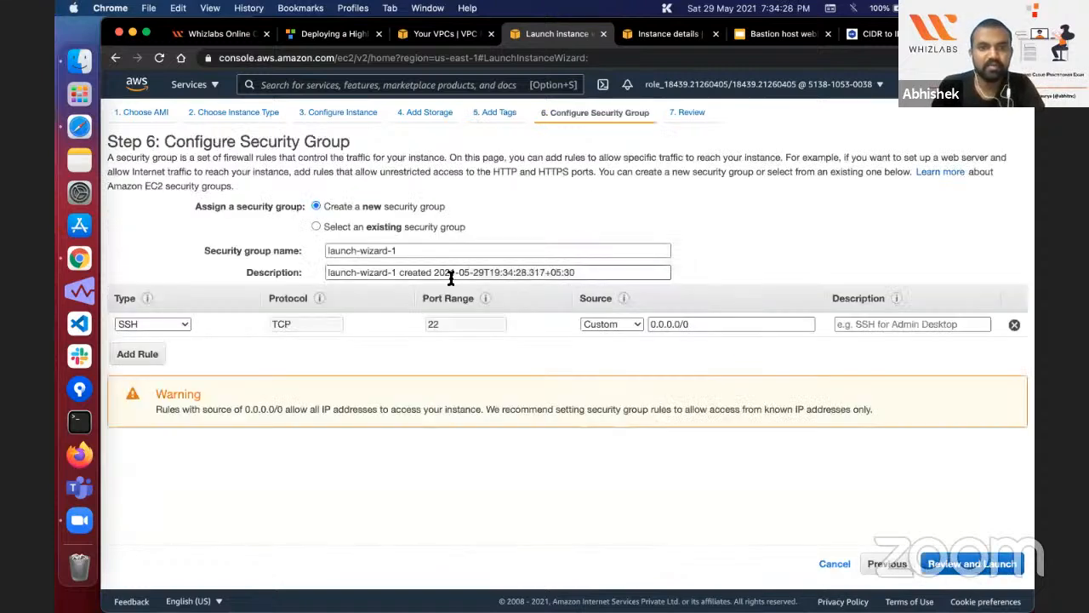
{"action": "left_click", "coordinate": [400, 226]}
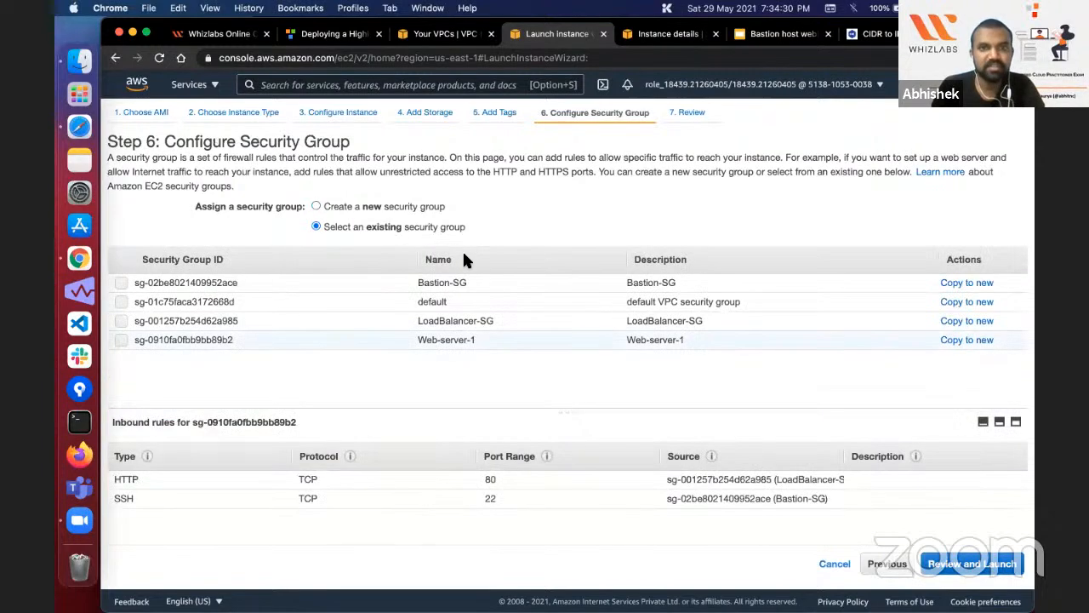
{"action": "left_click", "coordinate": [441, 344]}
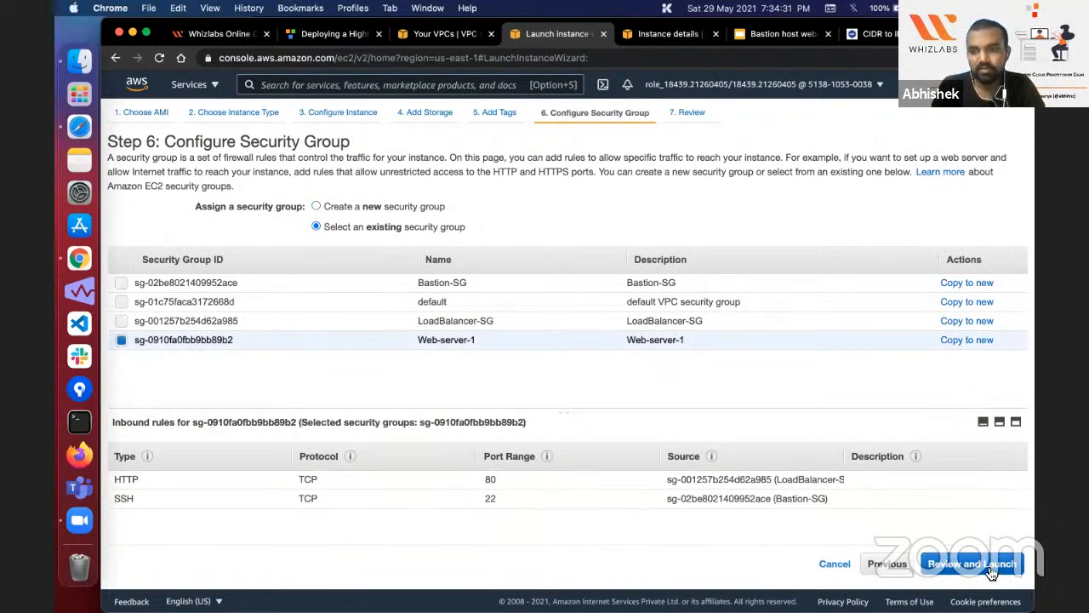
{"action": "left_click", "coordinate": [991, 570]}
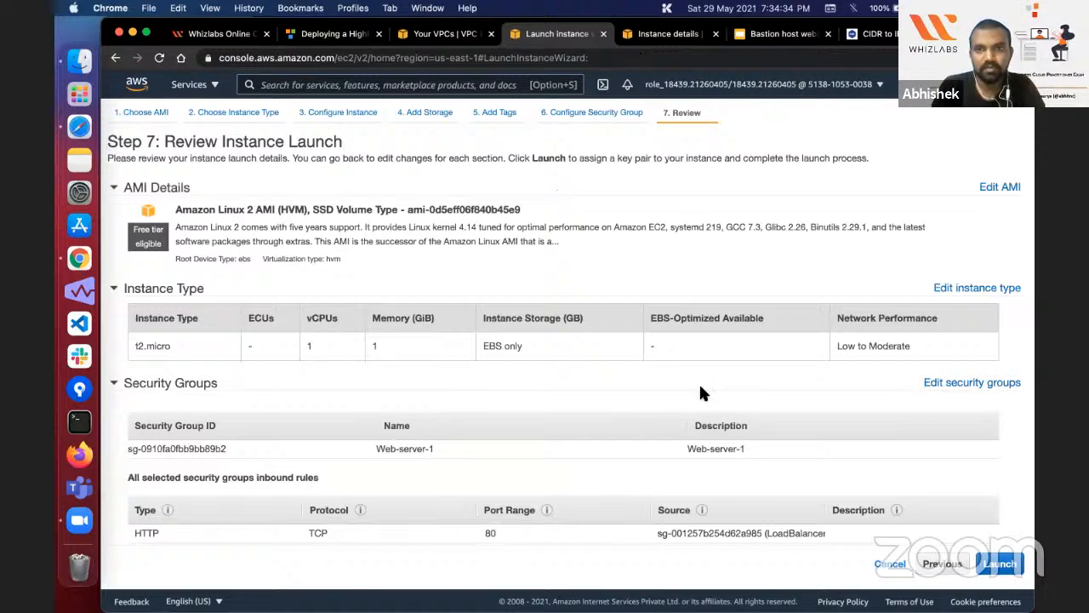
Step: Launch the instance with the existing web-serverkey key pair, acknowledging access to the private key file, and return to the instances list
{"action": "left_click", "coordinate": [1000, 564]}
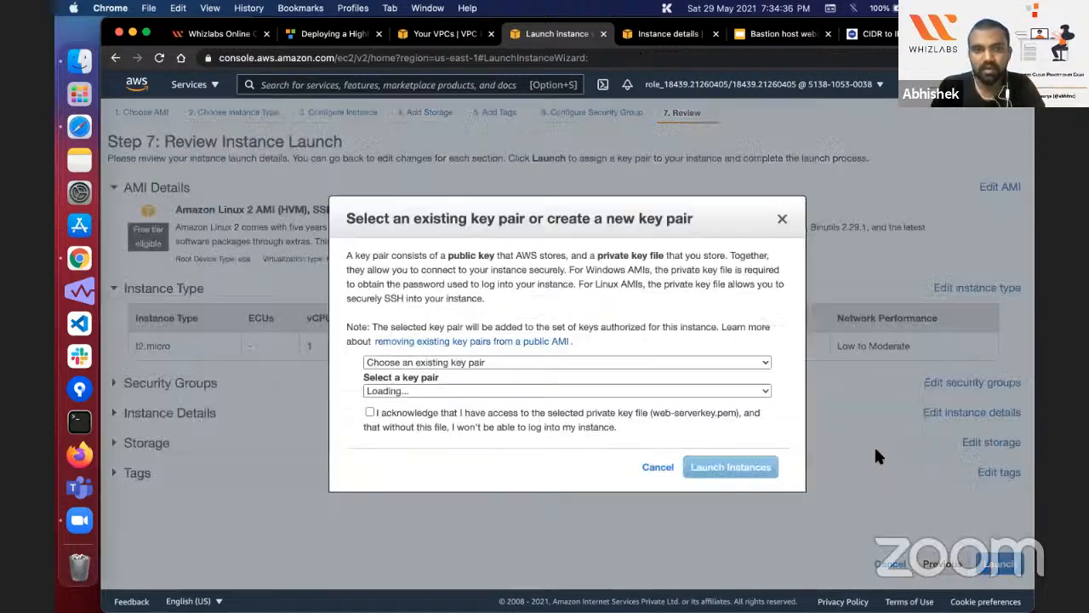
{"action": "left_click", "coordinate": [470, 410]}
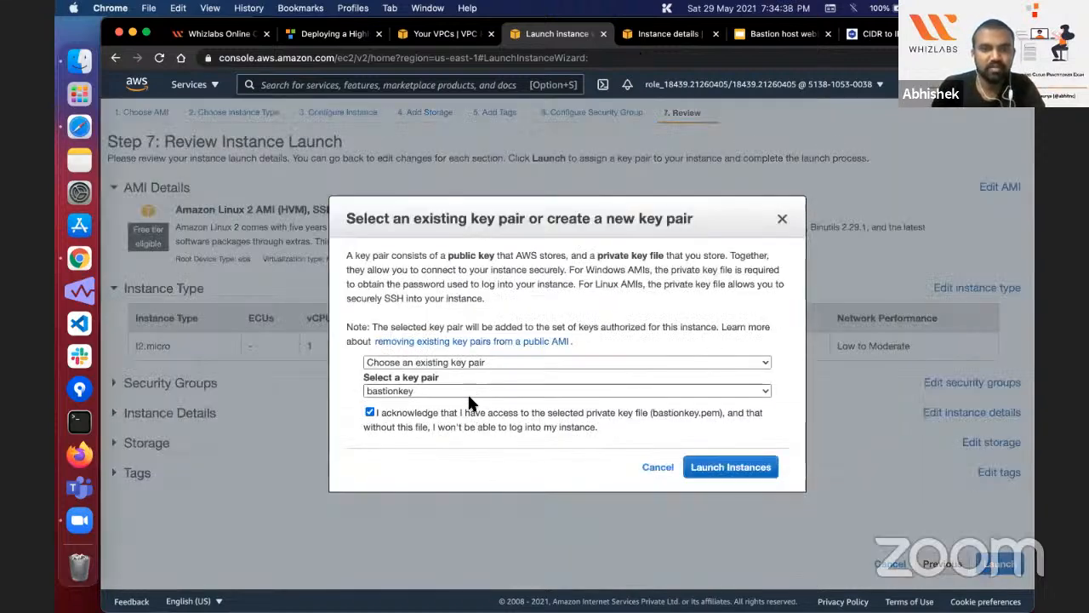
{"action": "left_click", "coordinate": [468, 391]}
{"action": "left_click", "coordinate": [473, 407]}
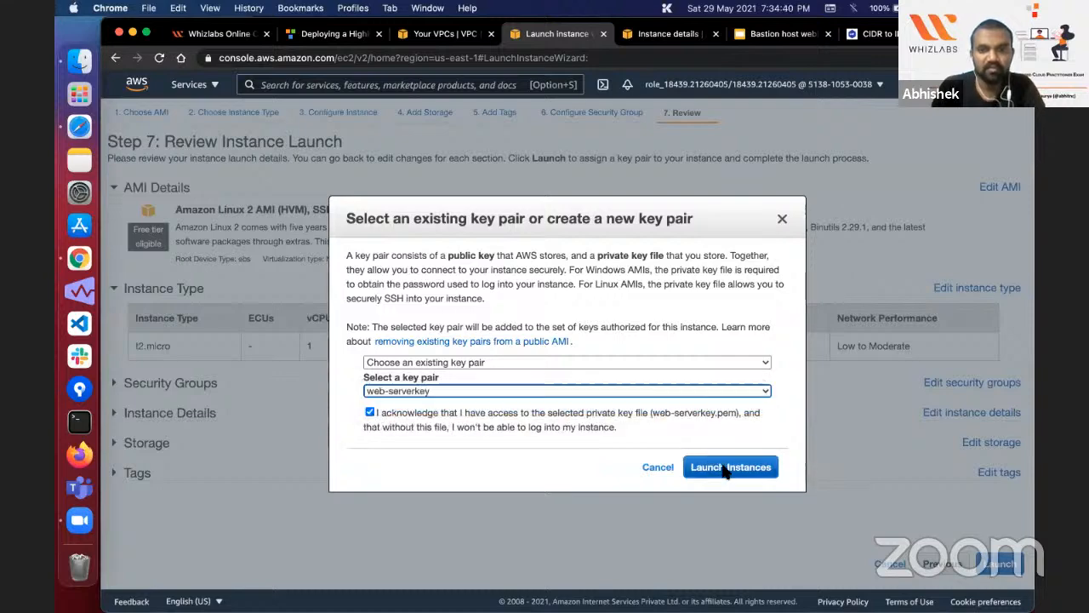
{"action": "left_click", "coordinate": [725, 468]}
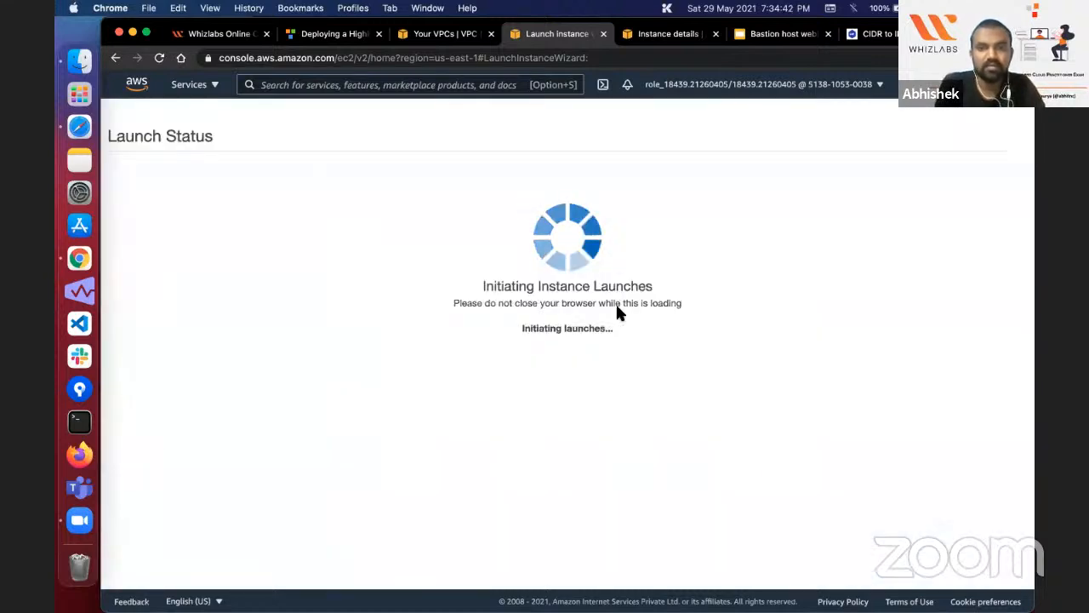
{"action": "left_click", "coordinate": [986, 569]}
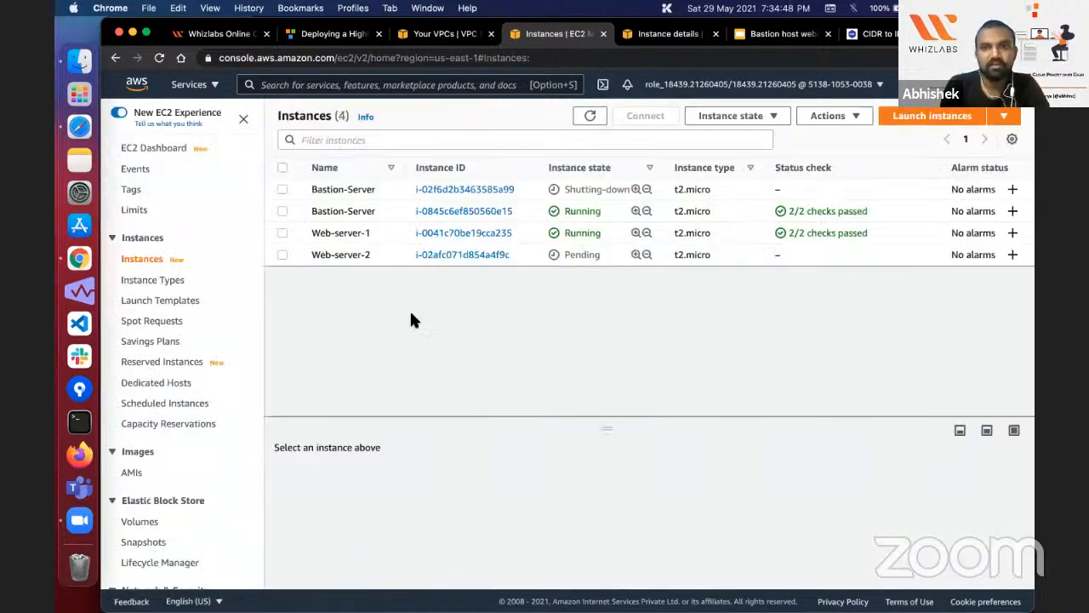
Step: Compare the lab's list of expected servers with the instances list and view the details of Bastion-Server instance i-0845c6ef850560e15
{"action": "left_click", "coordinate": [334, 33]}
{"action": "scroll", "coordinate": [363, 332], "scroll_direction": "down", "scroll_amount": 10}
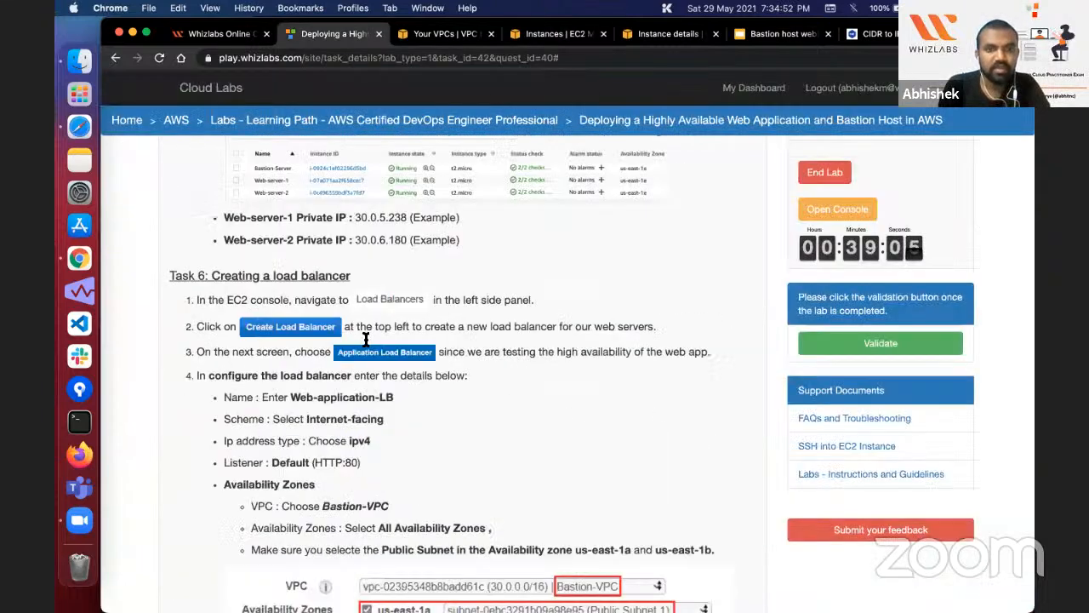
{"action": "scroll", "coordinate": [365, 330], "scroll_direction": "up", "scroll_amount": 5}
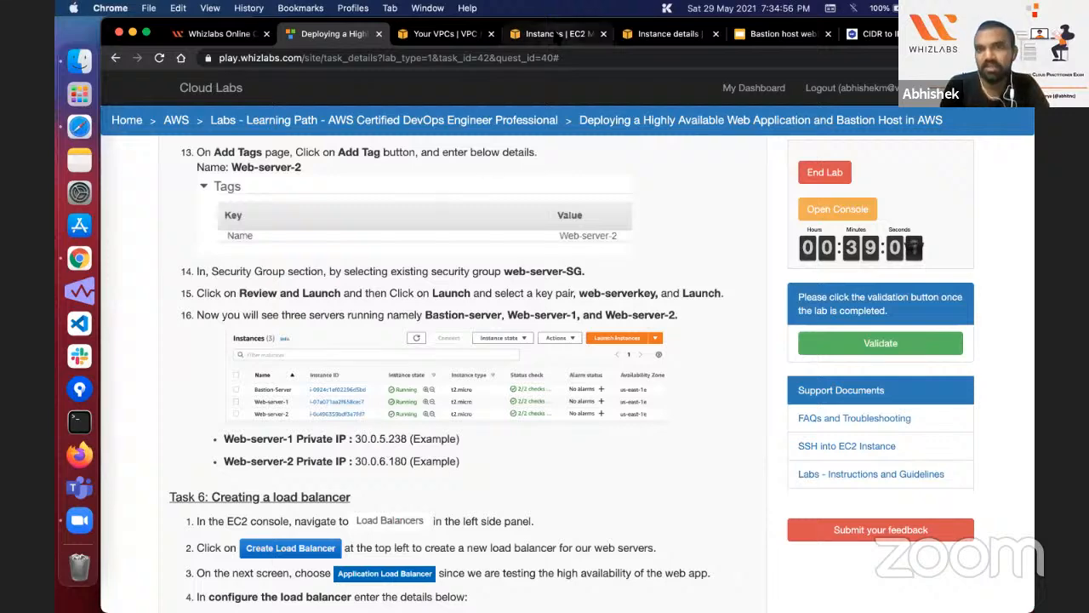
{"action": "left_click", "coordinate": [557, 34]}
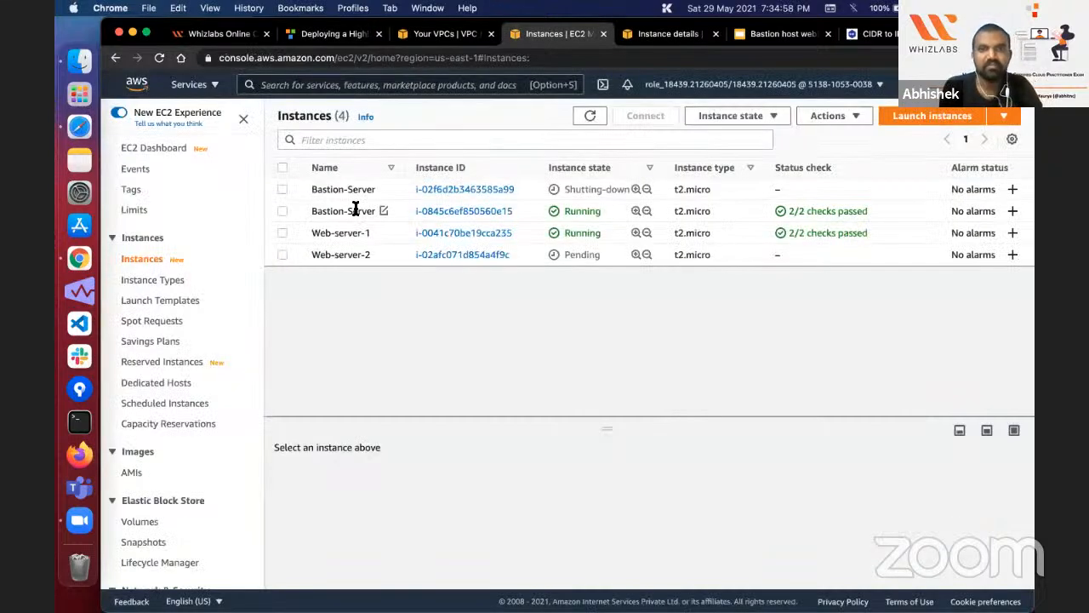
{"action": "left_click", "coordinate": [356, 211]}
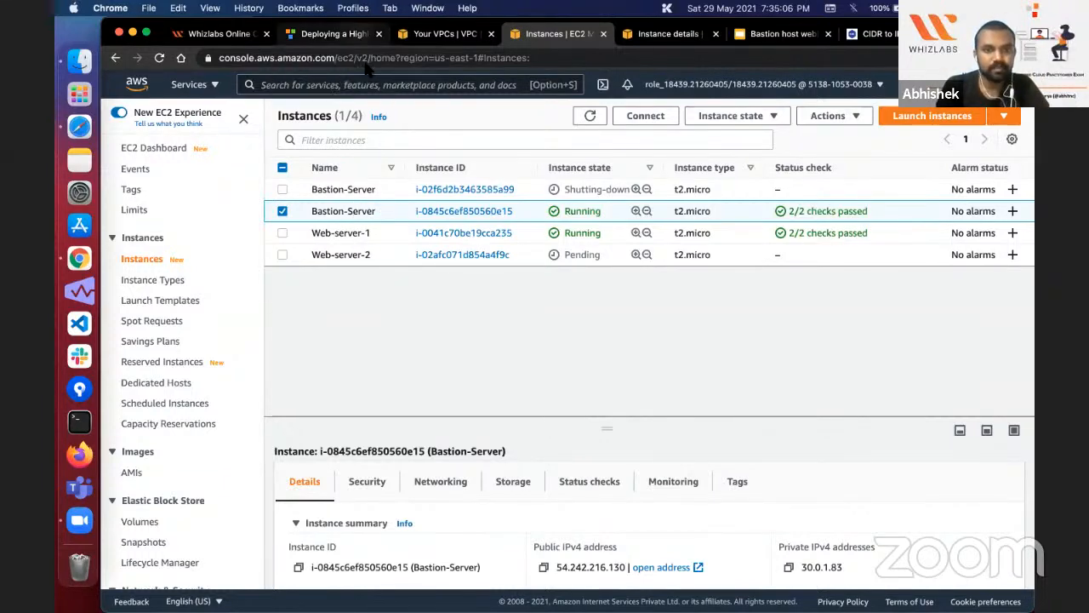
Step: Read the lab's load balancer task and copy the load balancer name Web-application-LB
{"action": "left_click", "coordinate": [332, 33]}
{"action": "scroll", "coordinate": [349, 228], "scroll_direction": "down", "scroll_amount": 5}
{"action": "scroll", "coordinate": [349, 227], "scroll_direction": "down", "scroll_amount": 1}
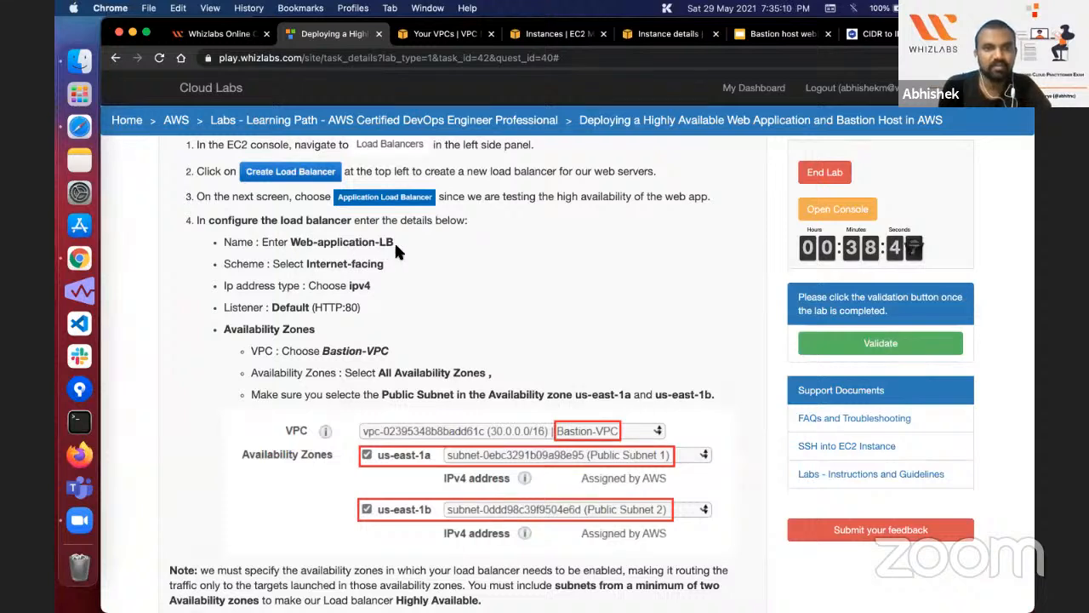
{"action": "left_click_drag", "start_coordinate": [290, 242], "coordinate": [394, 242]}
{"action": "key", "text": "super+c"}
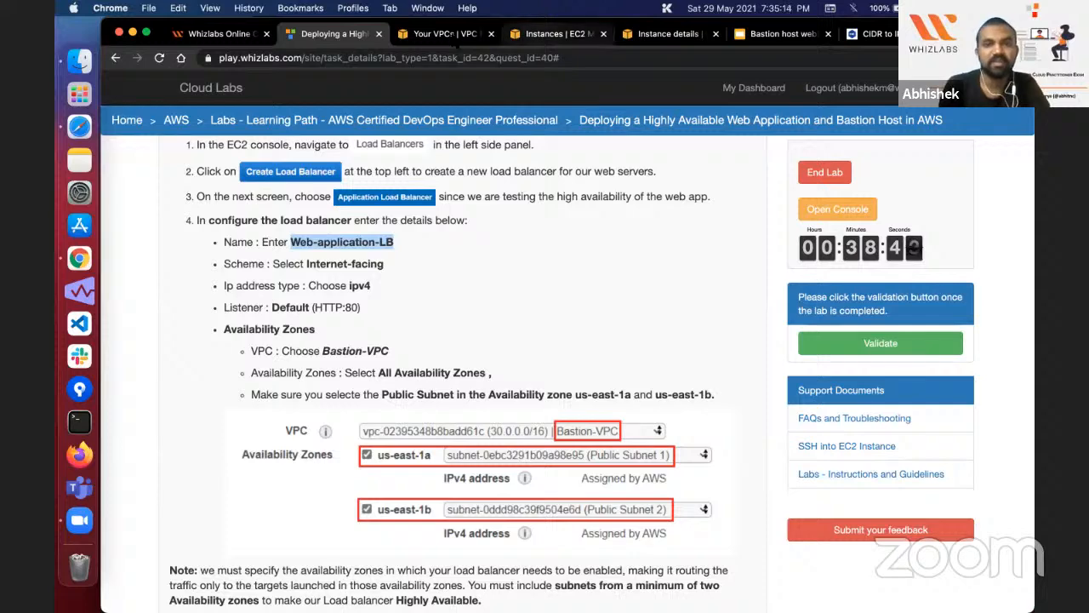
Step: Start creating an Application Load Balancer from the EC2 console and name it Web-application-LB
{"action": "left_click", "coordinate": [444, 33]}
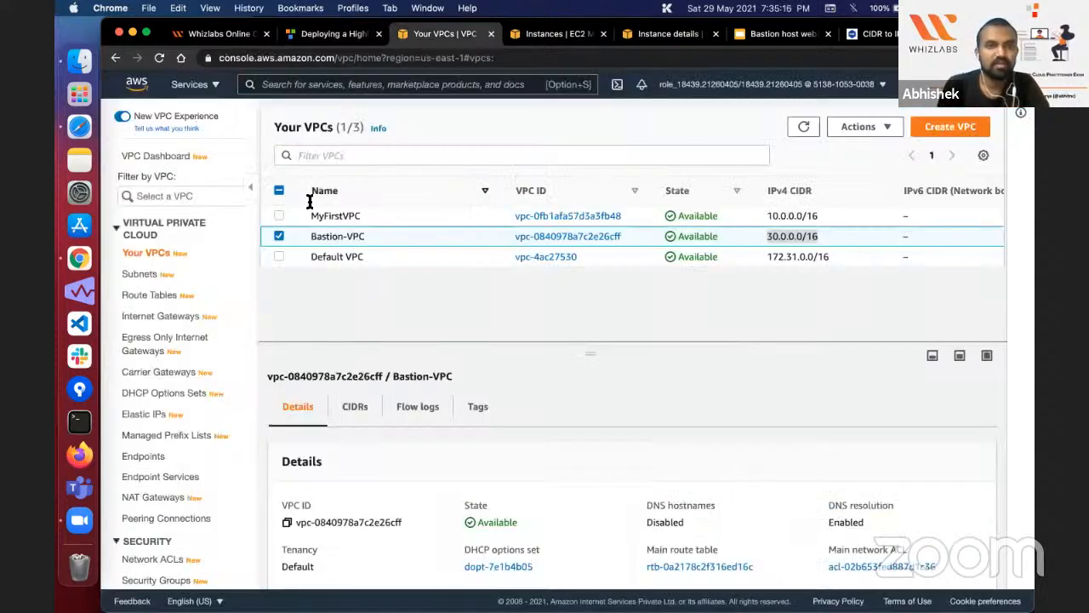
{"action": "left_click", "coordinate": [552, 33]}
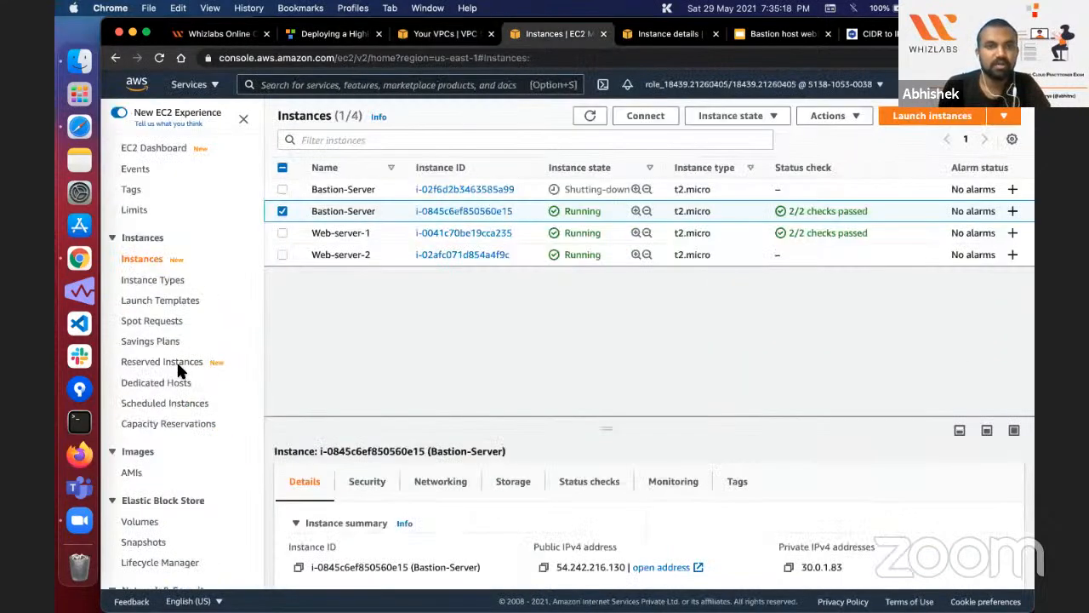
{"action": "scroll", "coordinate": [176, 360], "scroll_direction": "down", "scroll_amount": 5}
{"action": "scroll", "coordinate": [195, 366], "scroll_direction": "up", "scroll_amount": 5}
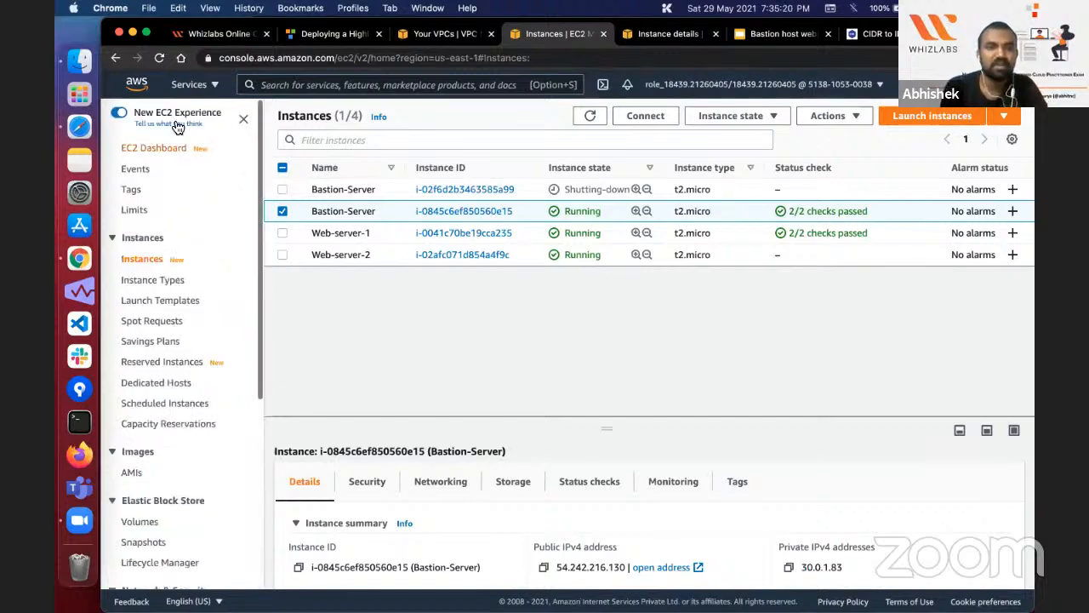
{"action": "scroll", "coordinate": [191, 283], "scroll_direction": "down", "scroll_amount": 2}
{"action": "scroll", "coordinate": [192, 283], "scroll_direction": "down", "scroll_amount": 5}
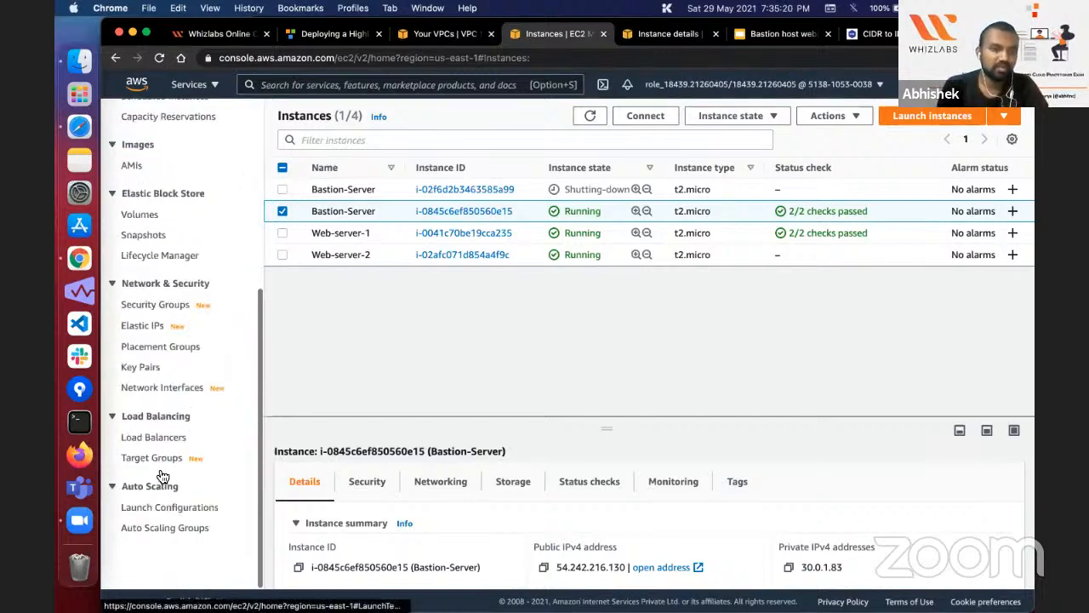
{"action": "left_click", "coordinate": [155, 437], "text": "super"}
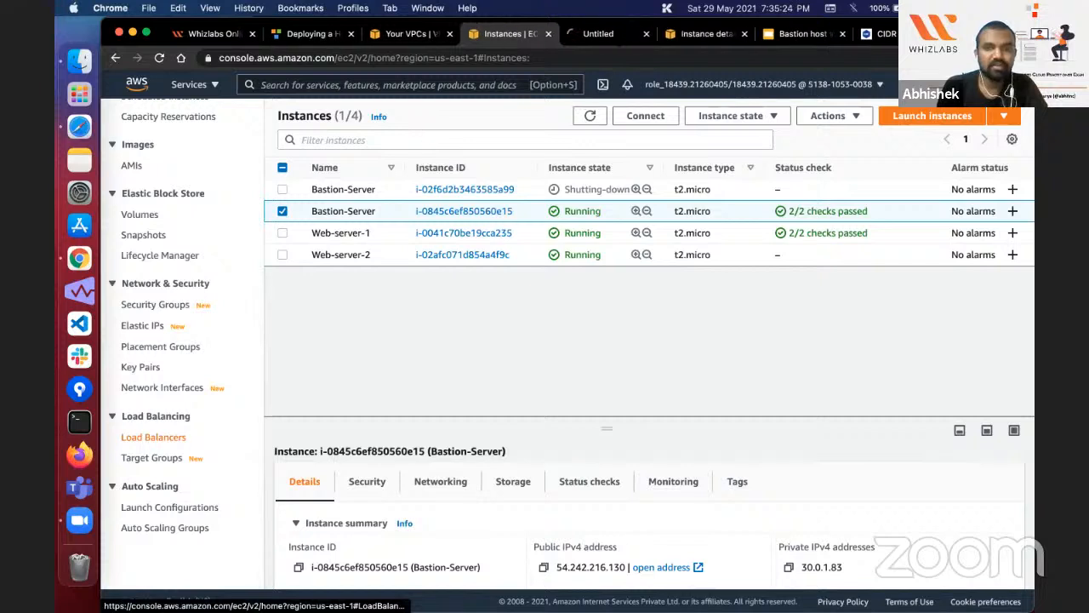
{"action": "left_click", "coordinate": [608, 34]}
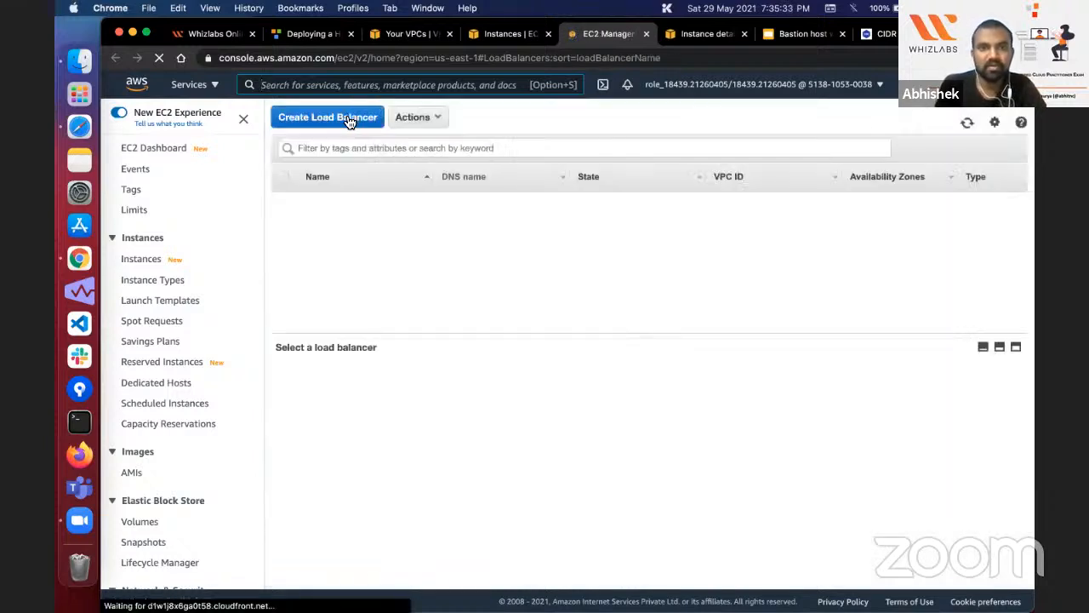
{"action": "left_click", "coordinate": [348, 122]}
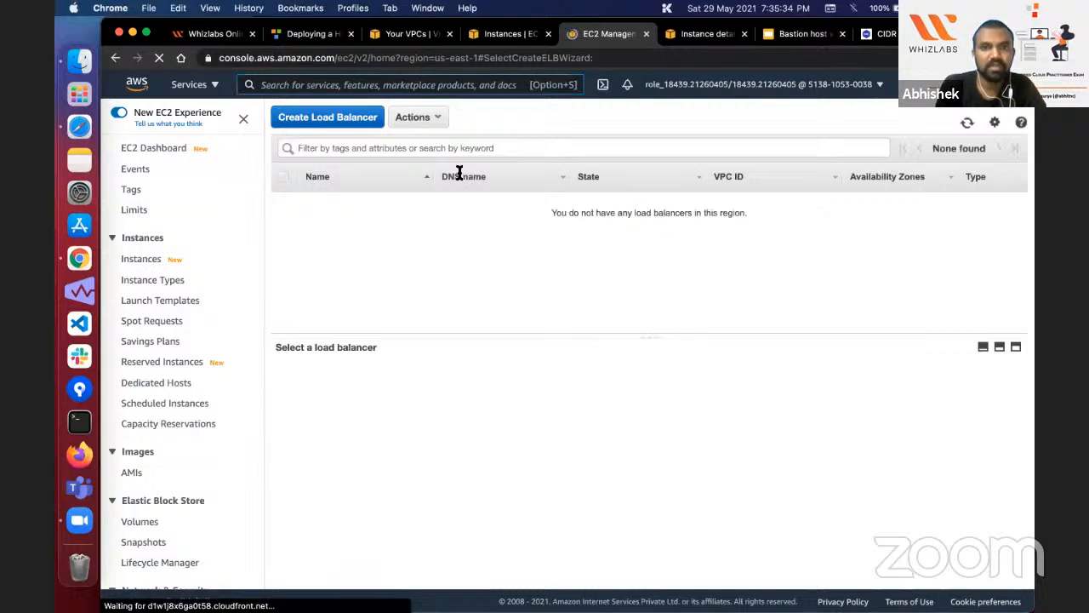
{"action": "left_click", "coordinate": [260, 314]}
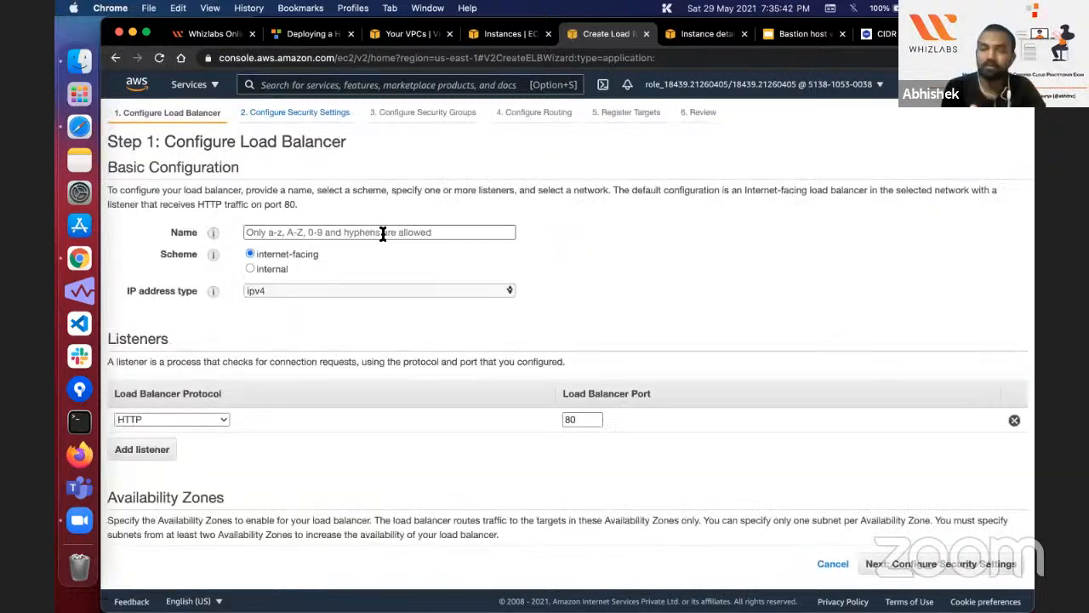
{"action": "left_click", "coordinate": [379, 233]}
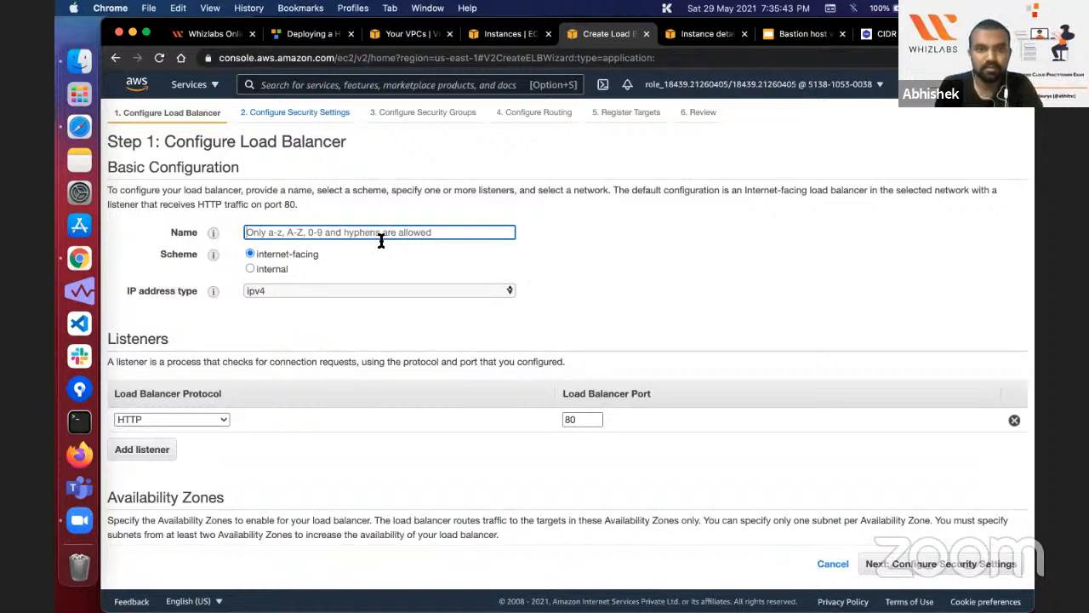
{"action": "key", "text": "super+v"}
Step: Set the load balancer's VPC to Bastion-VPC and enable the us-east-1a and us-east-1b availability zones
{"action": "scroll", "coordinate": [386, 349], "scroll_direction": "down", "scroll_amount": 5}
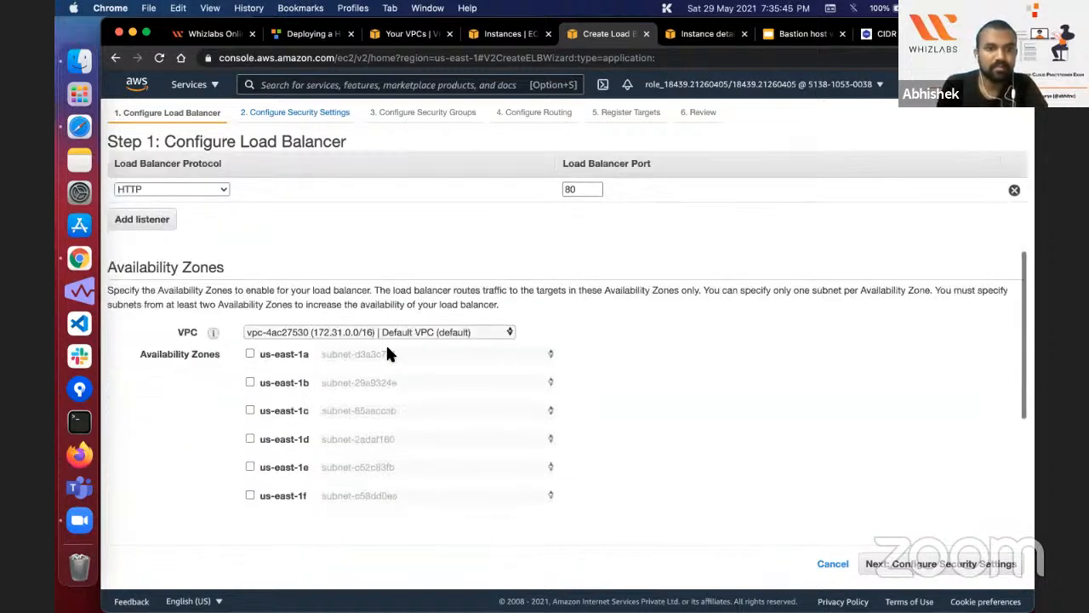
{"action": "left_click", "coordinate": [348, 243]}
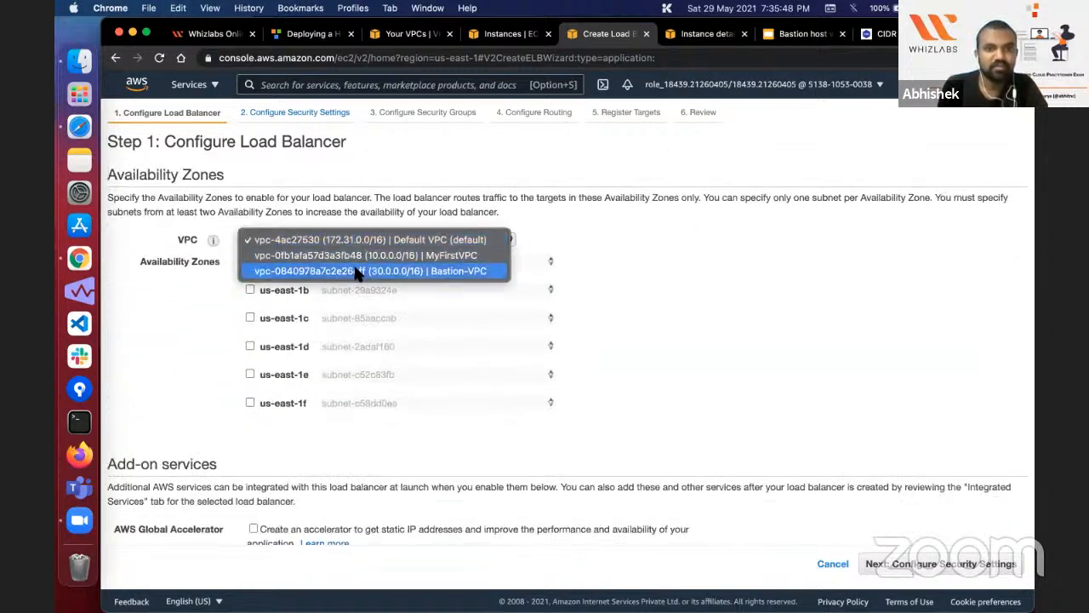
{"action": "left_click", "coordinate": [358, 271]}
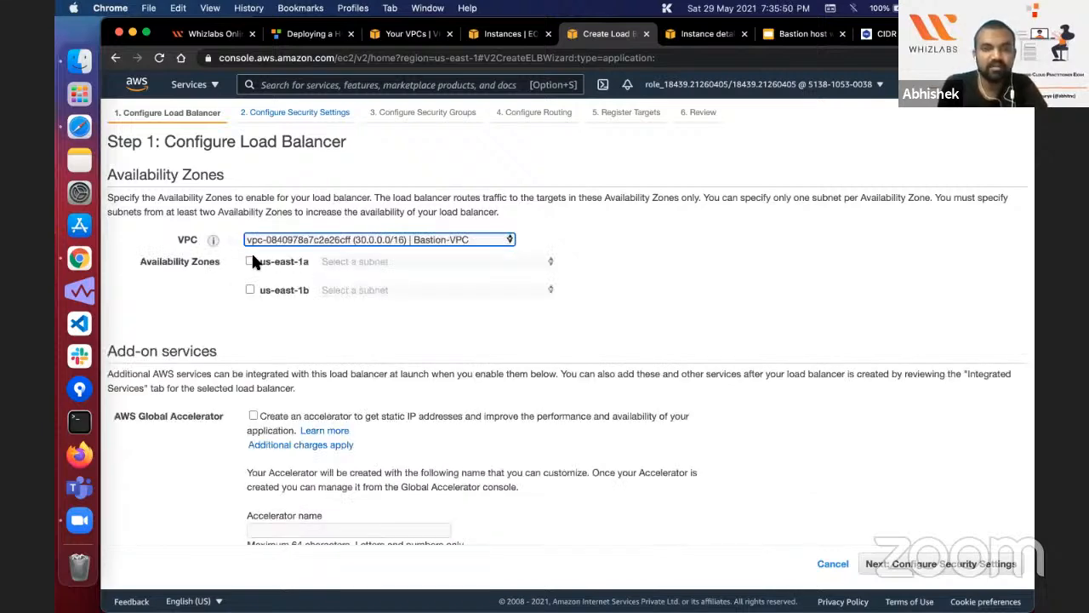
{"action": "left_click", "coordinate": [249, 261]}
{"action": "left_click", "coordinate": [249, 290]}
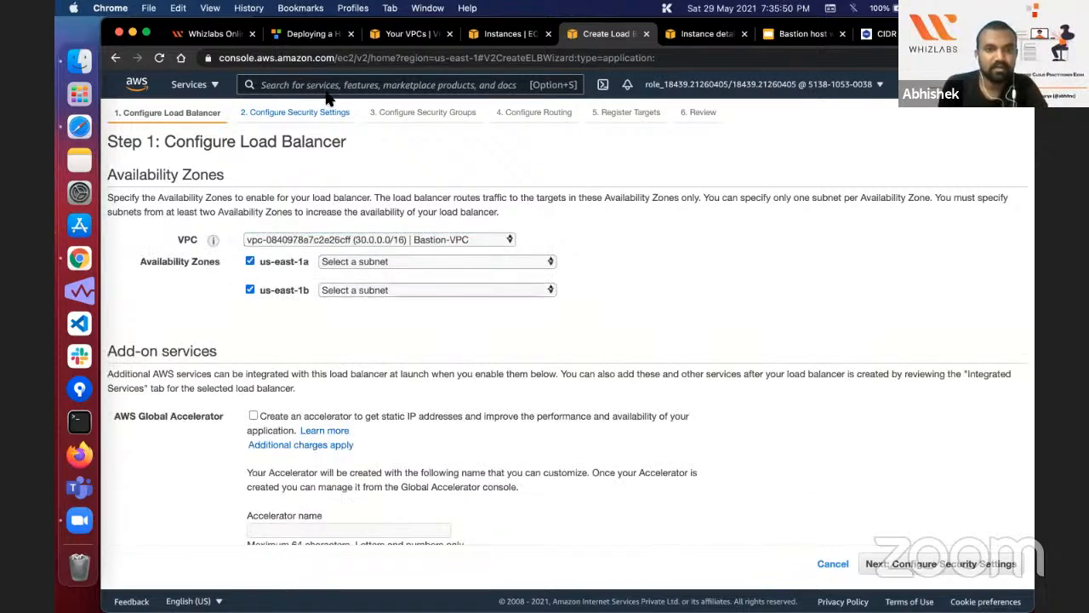
Step: Check the lab's subnet instructions and assign Public Subnet 1 to us-east-1a and Public Subnet 2 to us-east-1b
{"action": "left_click", "coordinate": [328, 34]}
{"action": "scroll", "coordinate": [625, 271], "scroll_direction": "down", "scroll_amount": 5}
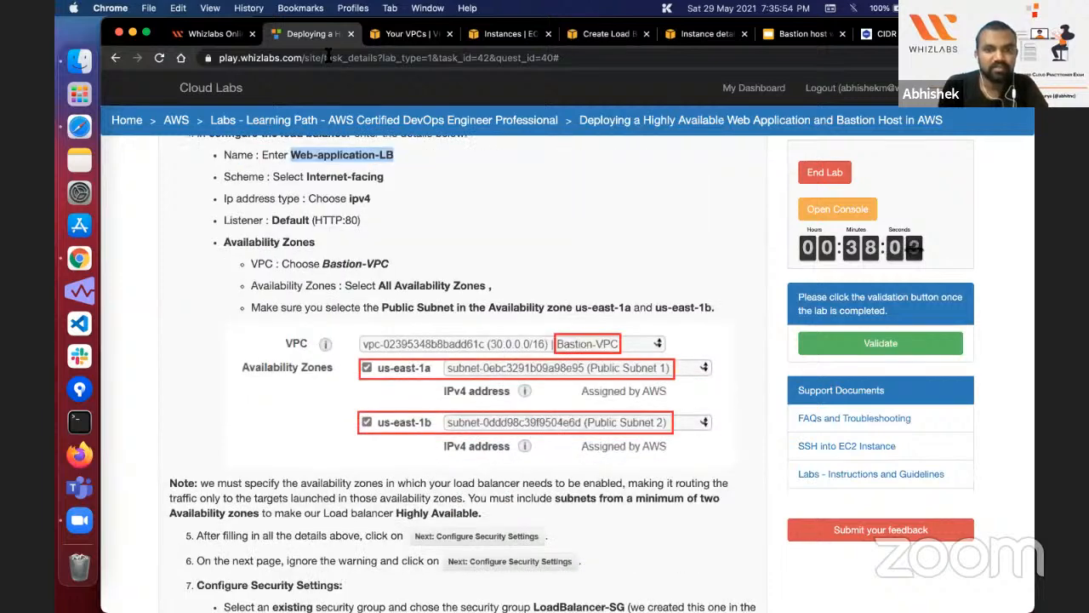
{"action": "left_click", "coordinate": [608, 34]}
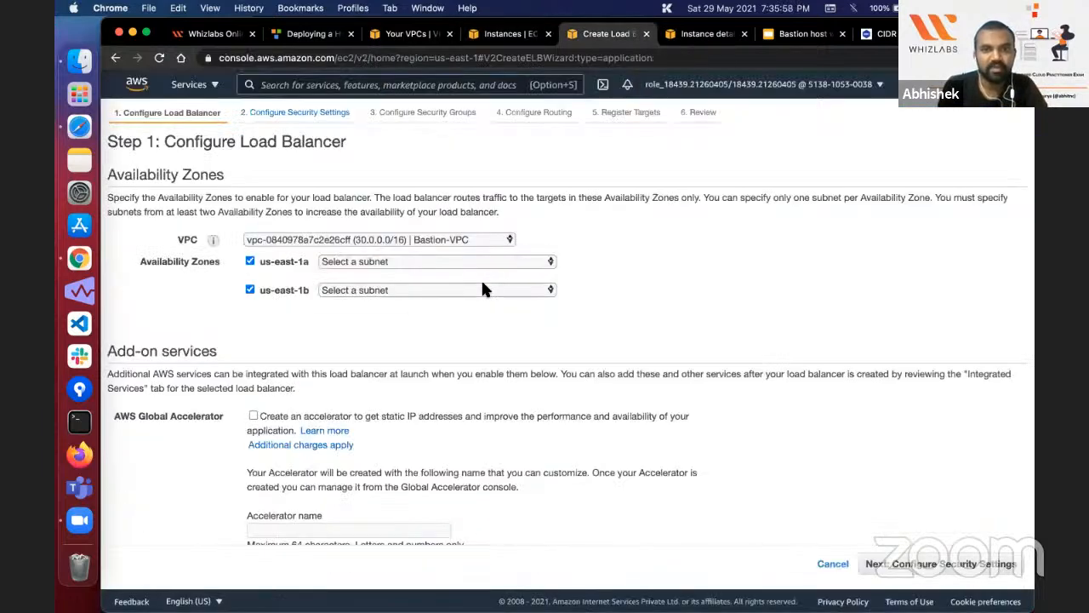
{"action": "left_click", "coordinate": [481, 278]}
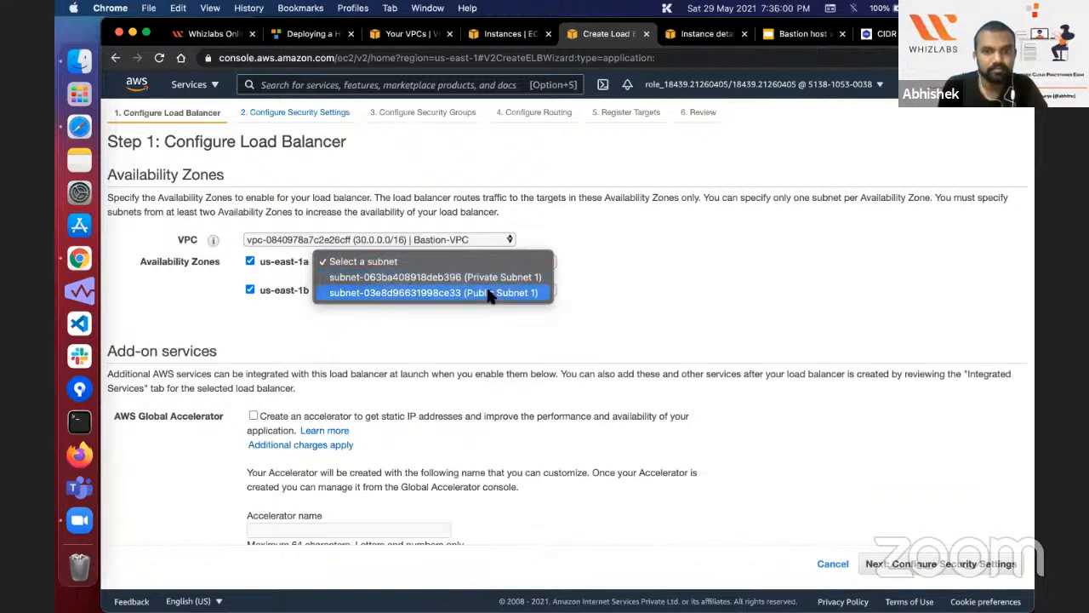
{"action": "left_click", "coordinate": [490, 293]}
{"action": "left_click", "coordinate": [489, 311]}
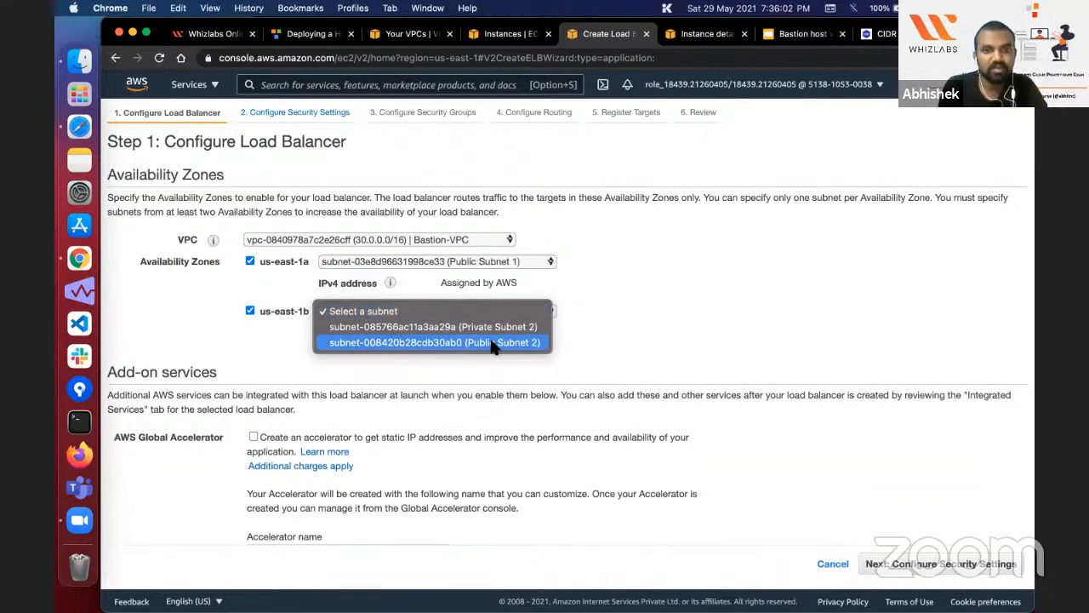
{"action": "left_click", "coordinate": [493, 343]}
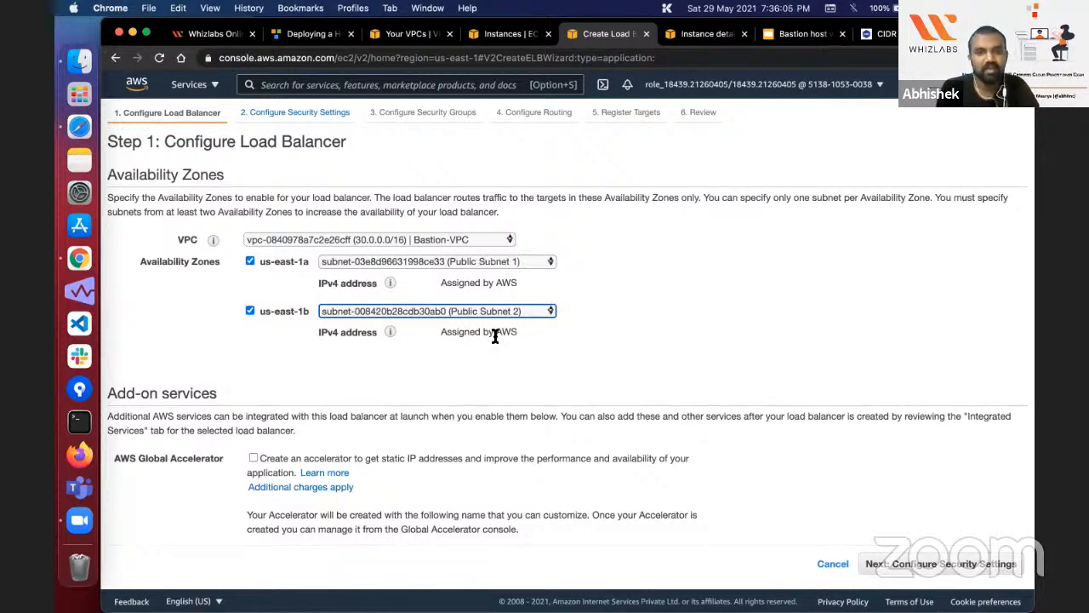
Step: Review the basic configuration, continue past the security settings, and assign the existing LoadBalancer-SG security group to the load balancer
{"action": "scroll", "coordinate": [495, 336], "scroll_direction": "down", "scroll_amount": 2}
{"action": "scroll", "coordinate": [495, 337], "scroll_direction": "up", "scroll_amount": 5}
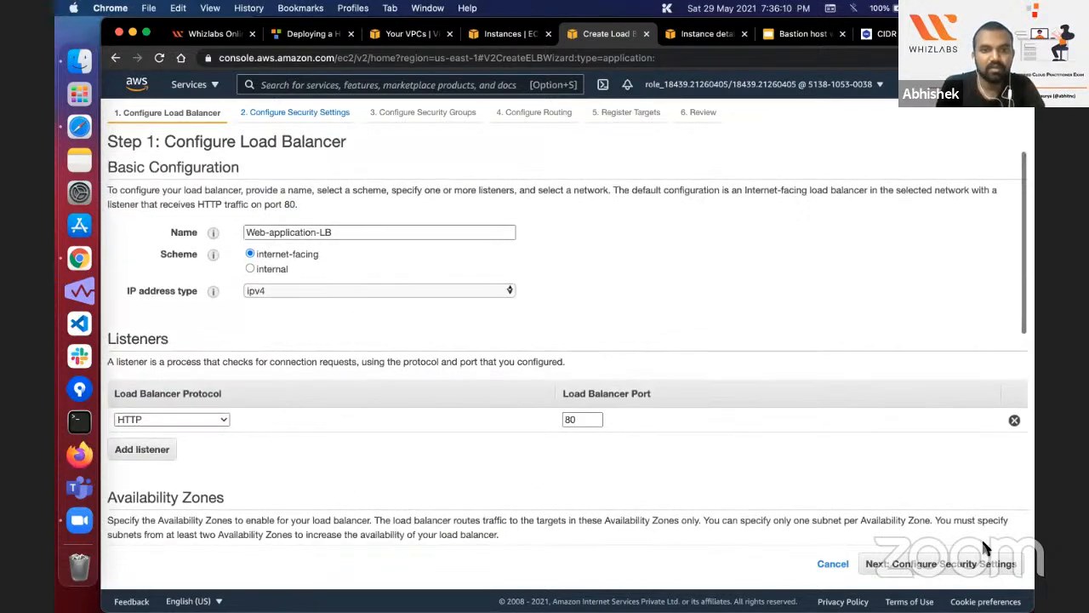
{"action": "scroll", "coordinate": [987, 546], "scroll_direction": "down", "scroll_amount": 4}
{"action": "left_click", "coordinate": [1011, 565]}
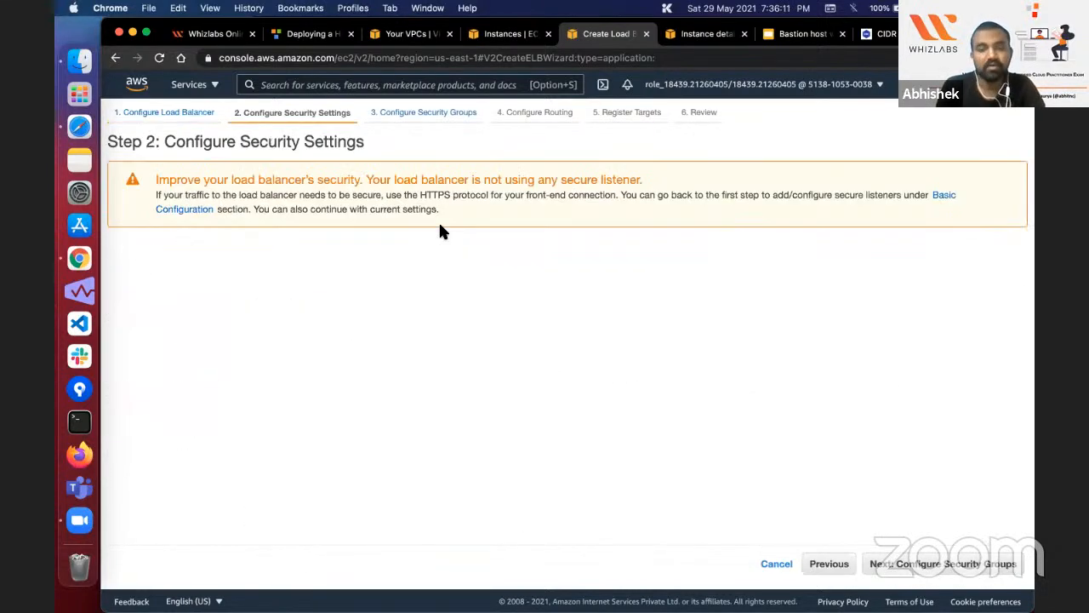
{"action": "left_click", "coordinate": [947, 568]}
{"action": "left_click", "coordinate": [380, 222]}
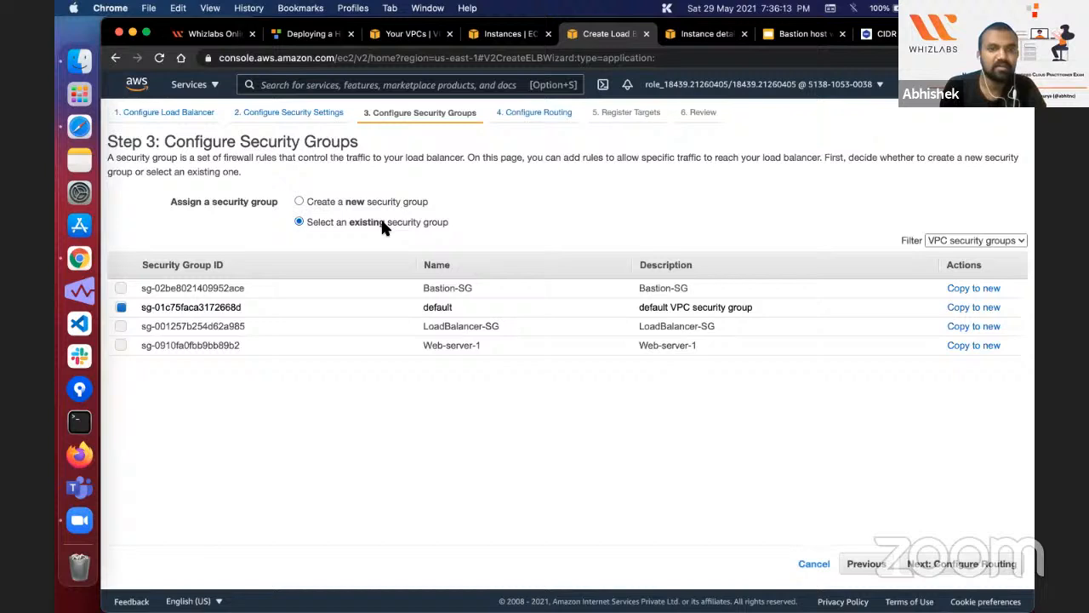
{"action": "left_click", "coordinate": [405, 326]}
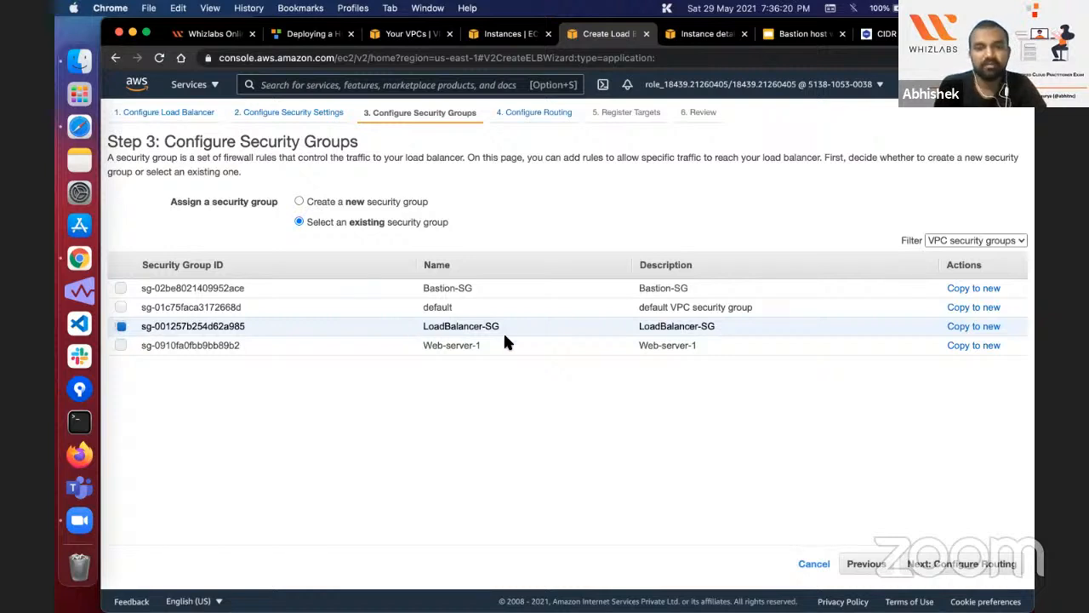
{"action": "left_click", "coordinate": [996, 572]}
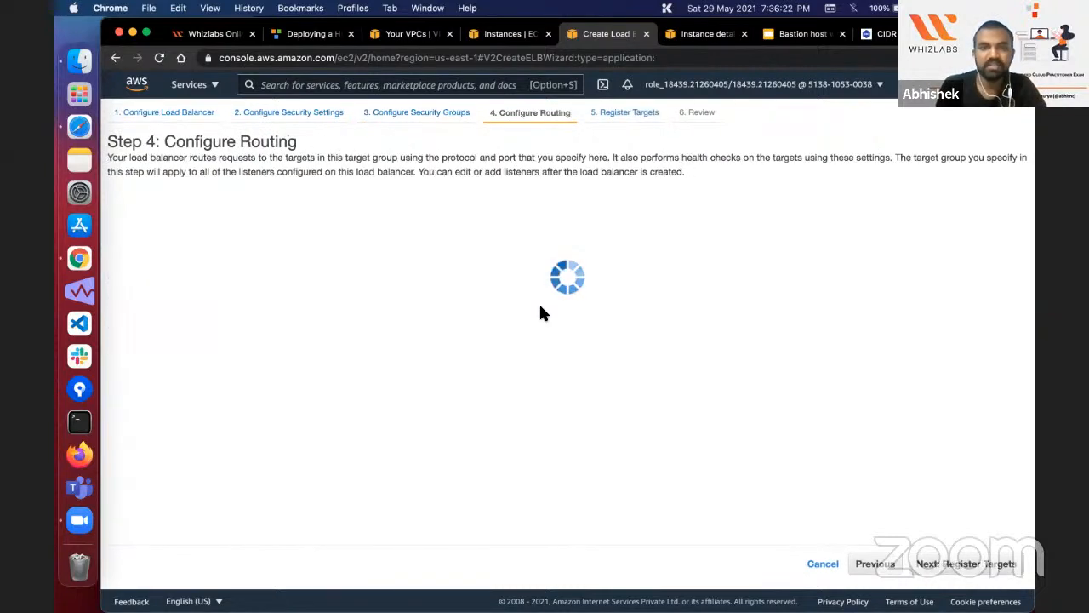
{"action": "left_click", "coordinate": [875, 563]}
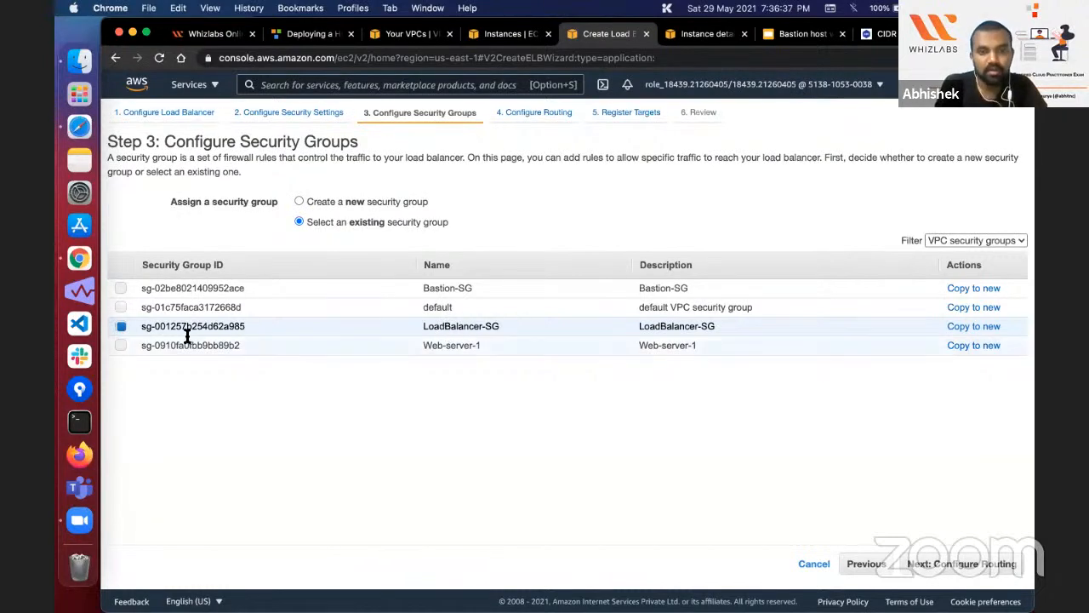
{"action": "left_click", "coordinate": [917, 562]}
Step: Read the lab's Configure Routing instructions for the target group, health check path and advanced health check settings
{"action": "left_click", "coordinate": [313, 249]}
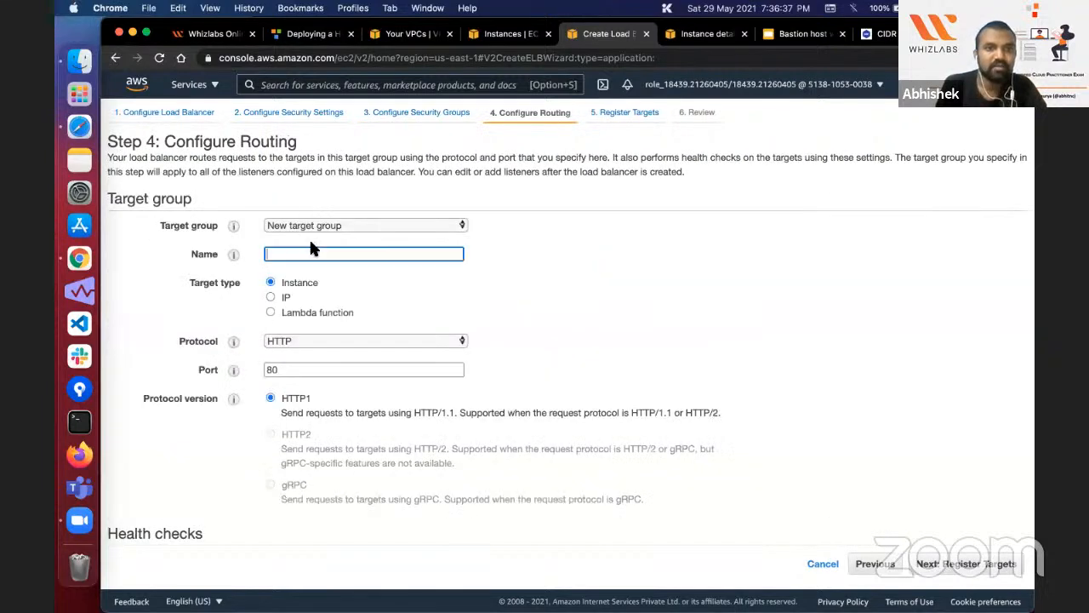
{"action": "left_click", "coordinate": [400, 34]}
{"action": "left_click", "coordinate": [509, 34]}
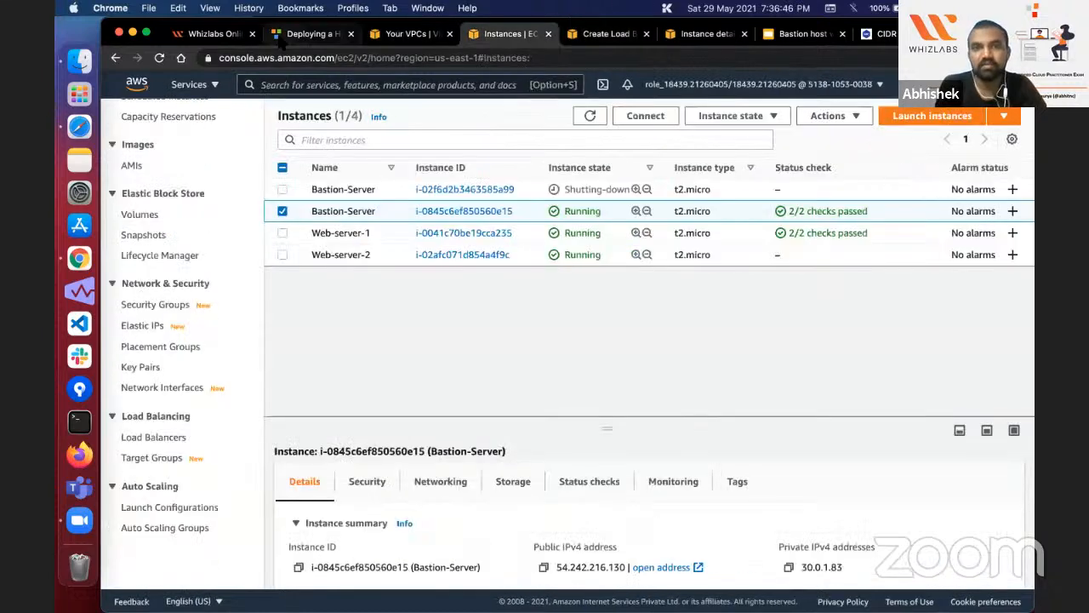
{"action": "left_click", "coordinate": [311, 34]}
{"action": "scroll", "coordinate": [379, 289], "scroll_direction": "down", "scroll_amount": 10}
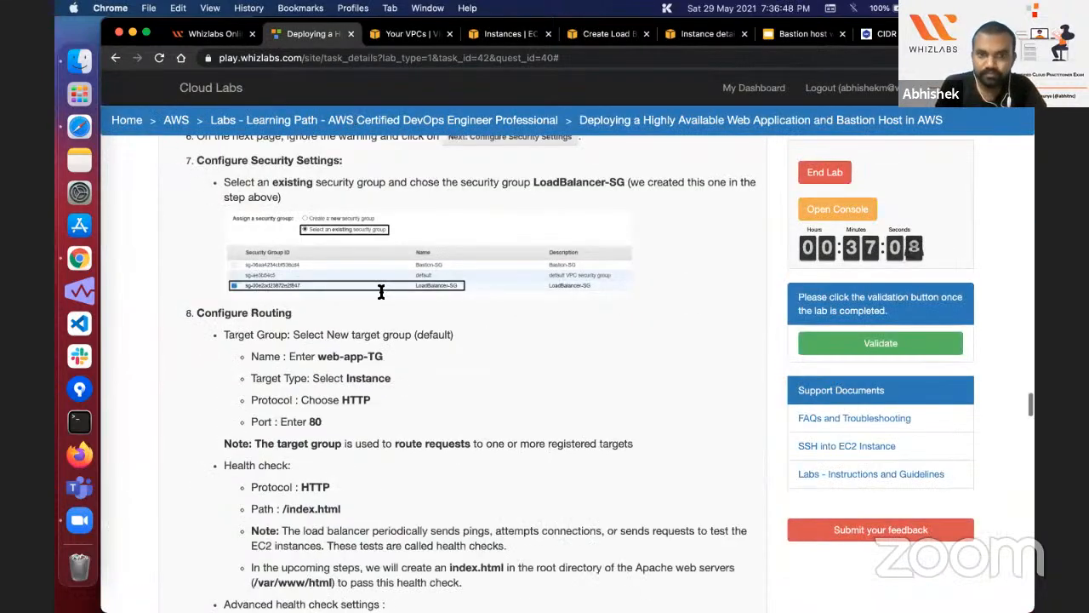
{"action": "scroll", "coordinate": [379, 289], "scroll_direction": "down", "scroll_amount": 4}
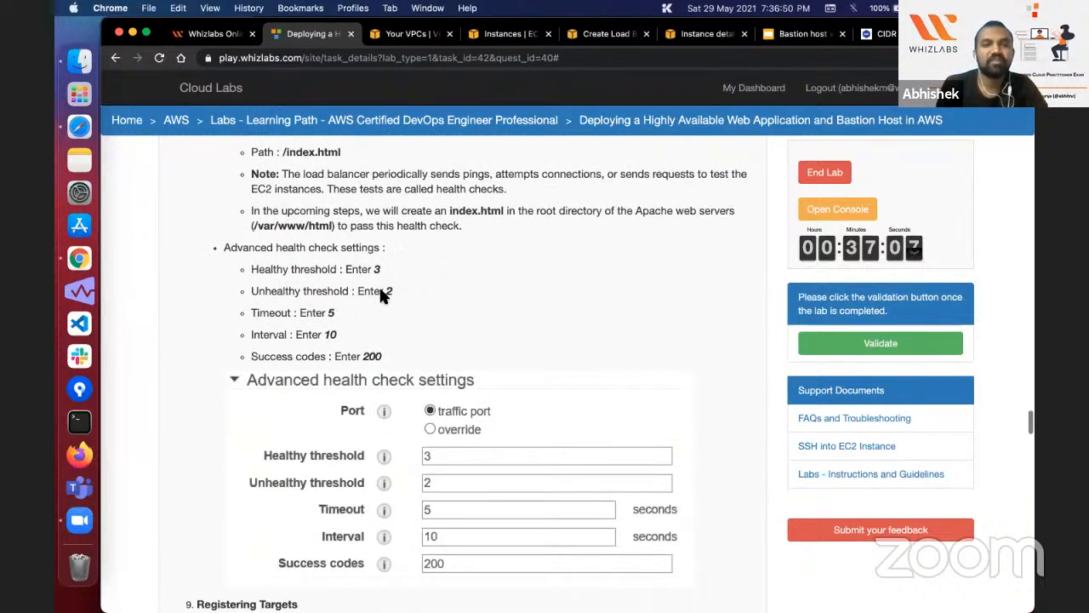
{"action": "scroll", "coordinate": [379, 290], "scroll_direction": "up", "scroll_amount": 3}
{"action": "scroll", "coordinate": [380, 296], "scroll_direction": "up", "scroll_amount": 1}
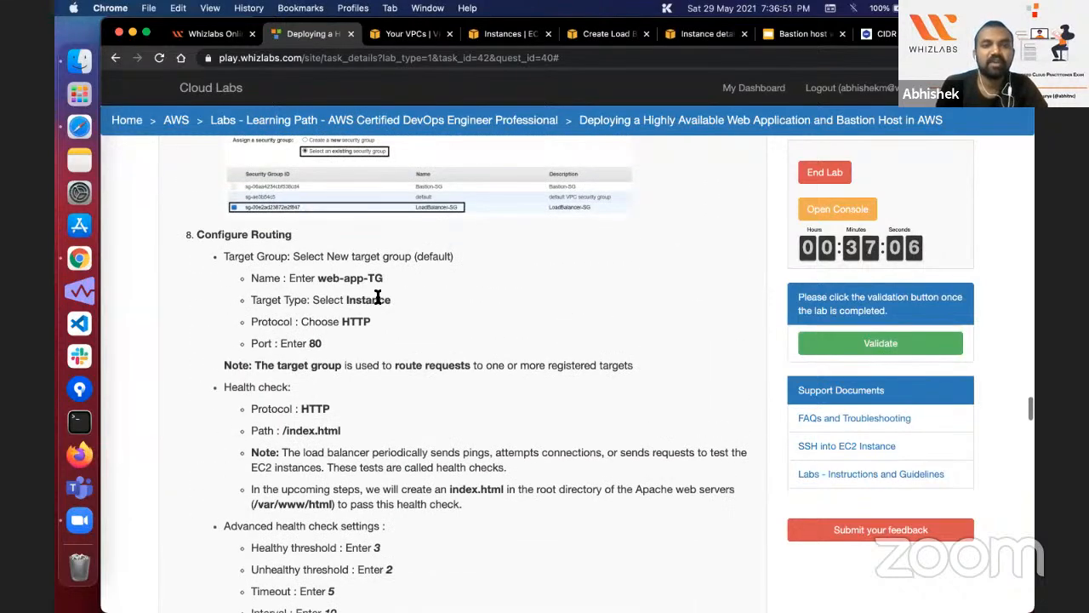
{"action": "double_click", "coordinate": [317, 431]}
{"action": "scroll", "coordinate": [317, 436], "scroll_direction": "down", "scroll_amount": 3}
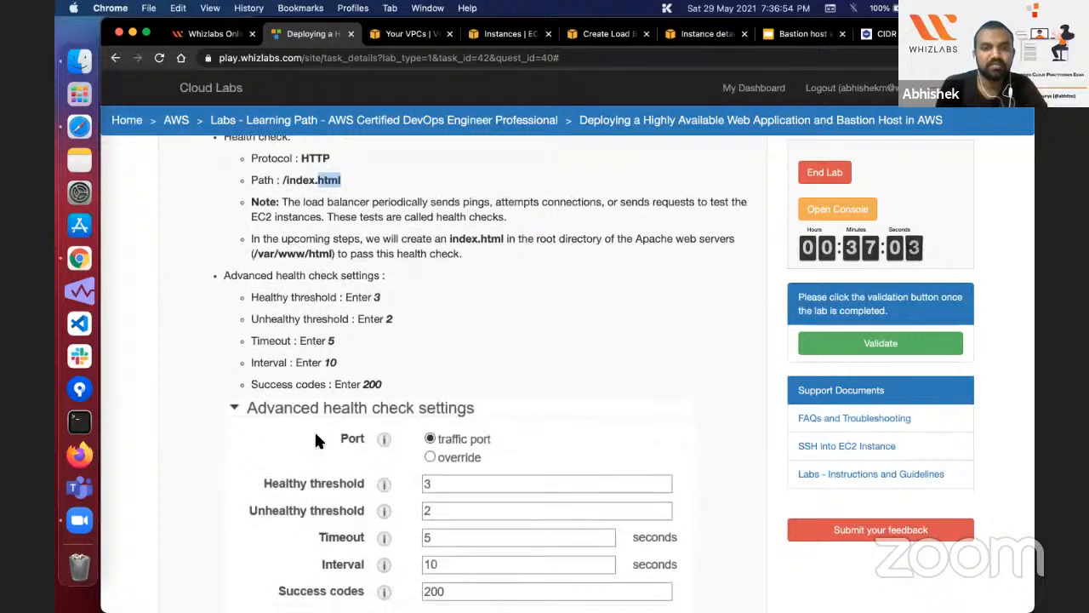
{"action": "scroll", "coordinate": [316, 437], "scroll_direction": "up", "scroll_amount": 1}
{"action": "scroll", "coordinate": [316, 436], "scroll_direction": "up", "scroll_amount": 2}
{"action": "scroll", "coordinate": [293, 279], "scroll_direction": "down", "scroll_amount": 4}
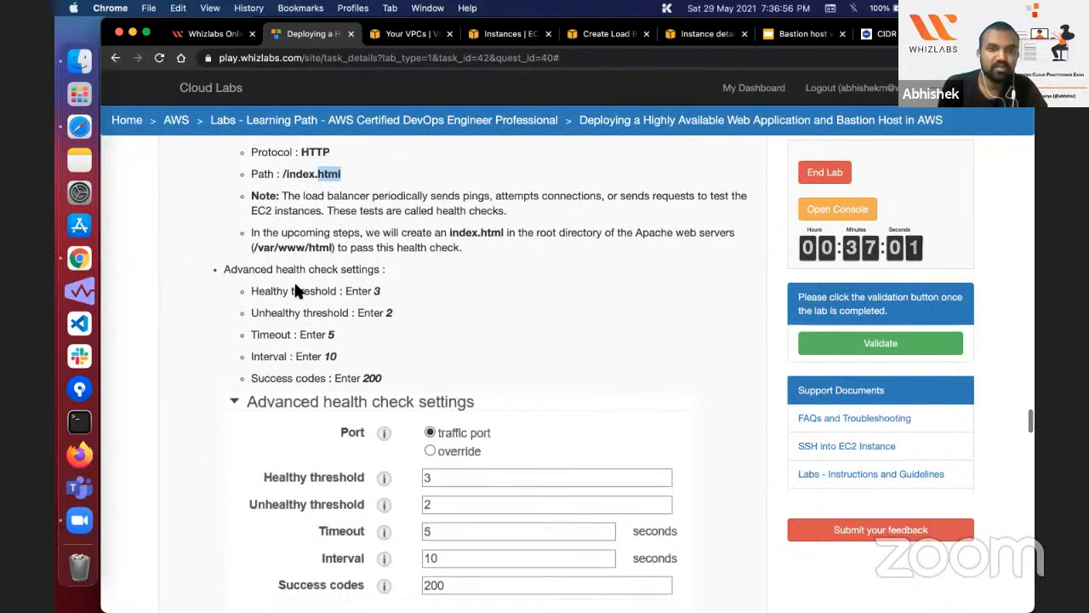
{"action": "double_click", "coordinate": [321, 268]}
{"action": "scroll", "coordinate": [321, 271], "scroll_direction": "up", "scroll_amount": 2}
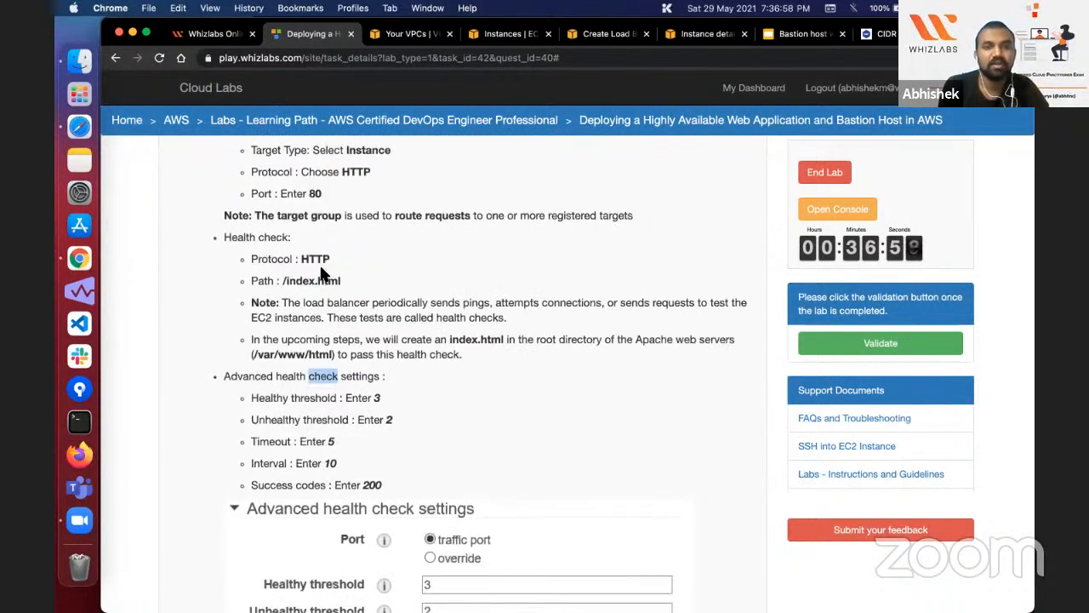
{"action": "scroll", "coordinate": [321, 272], "scroll_direction": "up", "scroll_amount": 1}
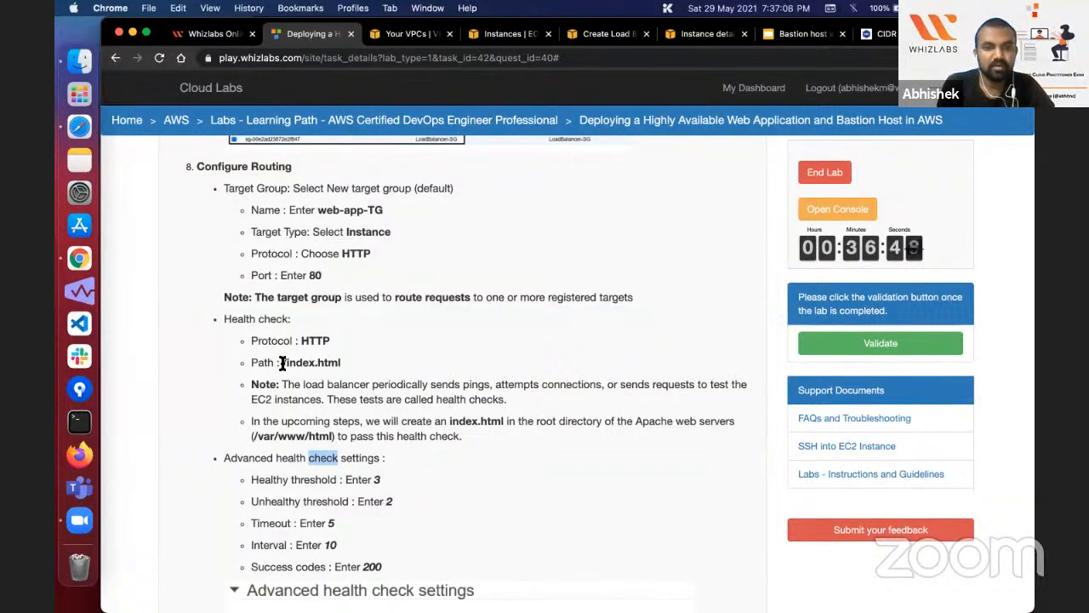
{"action": "left_click_drag", "start_coordinate": [282, 362], "coordinate": [343, 361]}
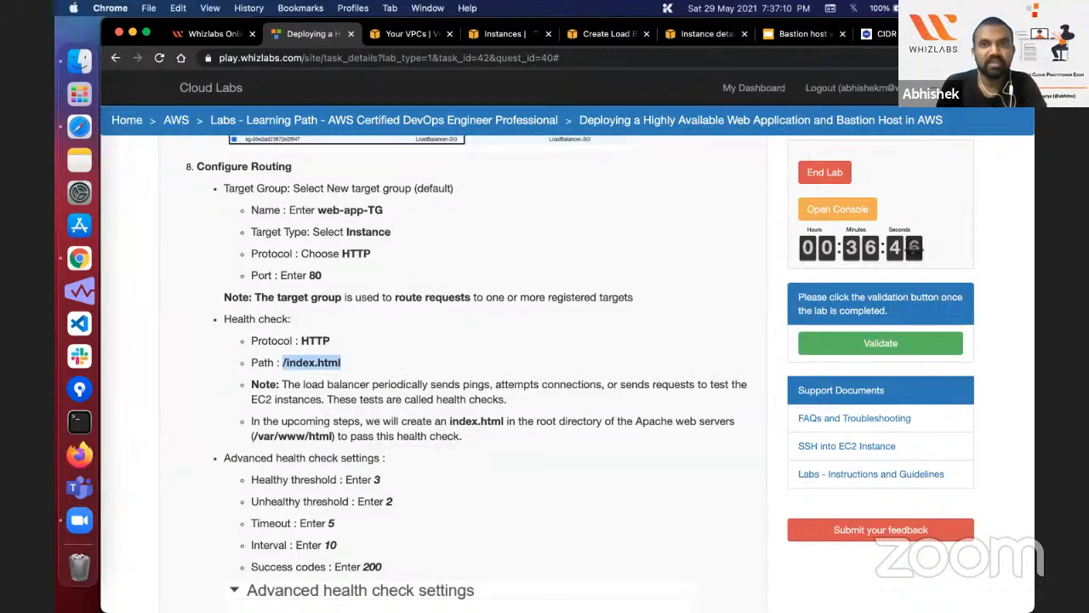
{"action": "left_click", "coordinate": [507, 33]}
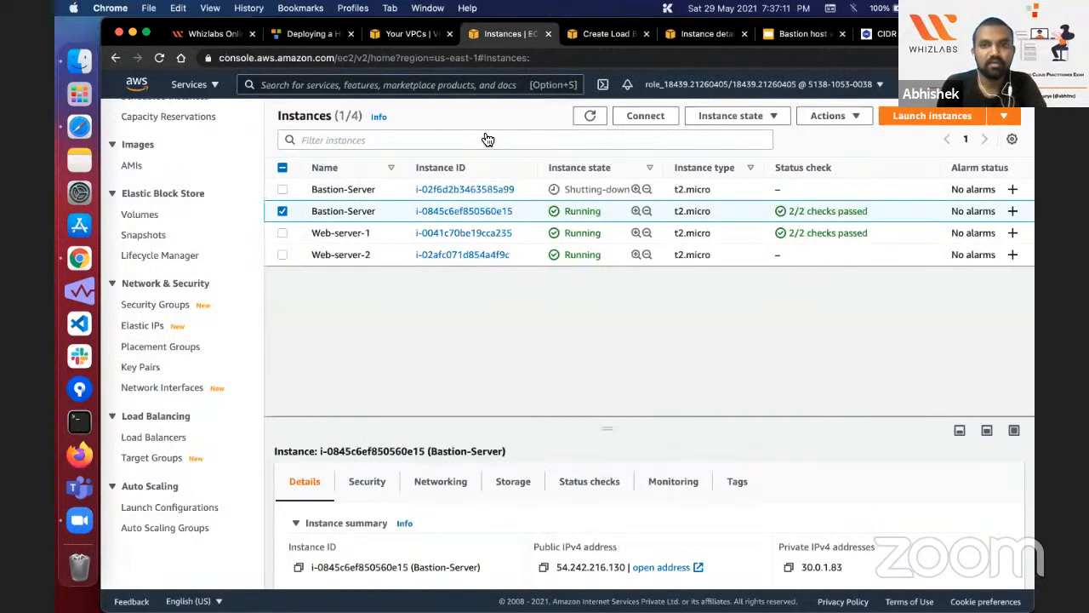
{"action": "left_click", "coordinate": [606, 33]}
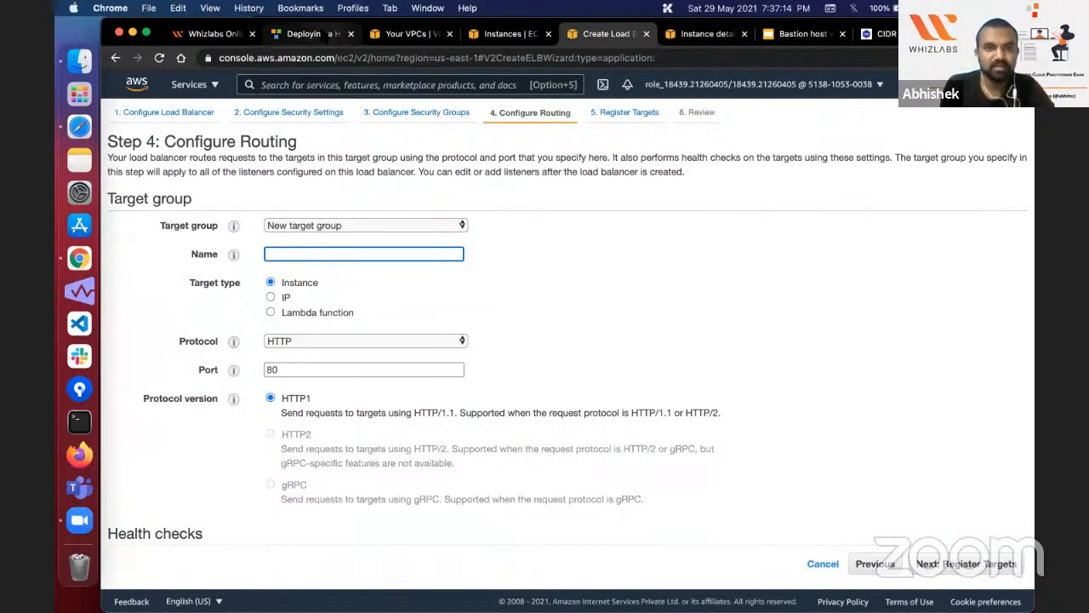
Step: Copy the target group name web-app-TG from the lab instructions and enter it as the new target group's name
{"action": "left_click", "coordinate": [325, 36]}
{"action": "double_click", "coordinate": [318, 209]}
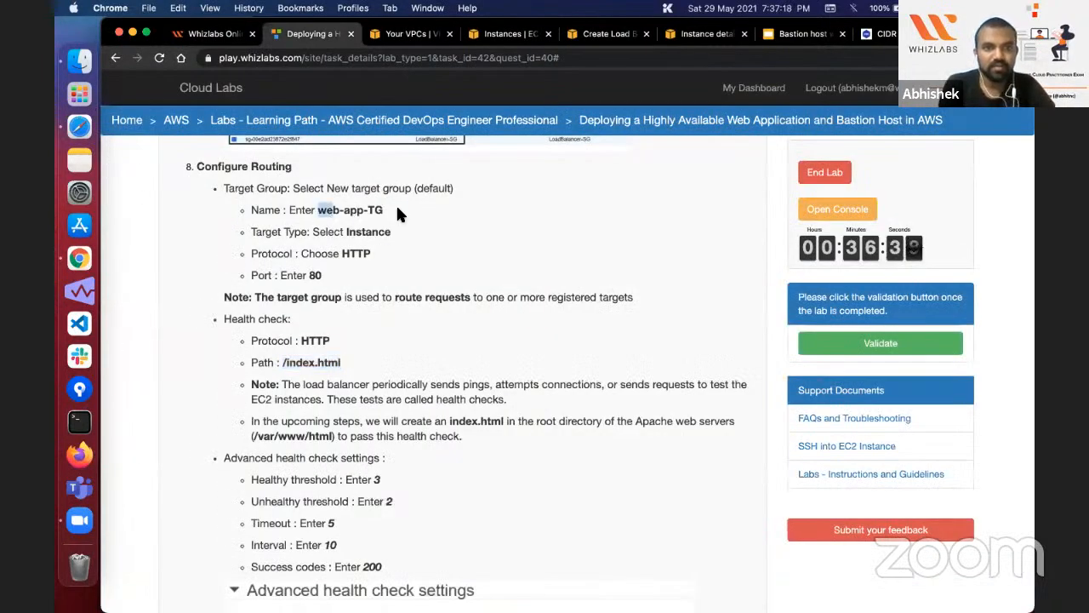
{"action": "left_click_drag", "start_coordinate": [396, 211], "coordinate": [398, 209]}
{"action": "key", "text": "super+c"}
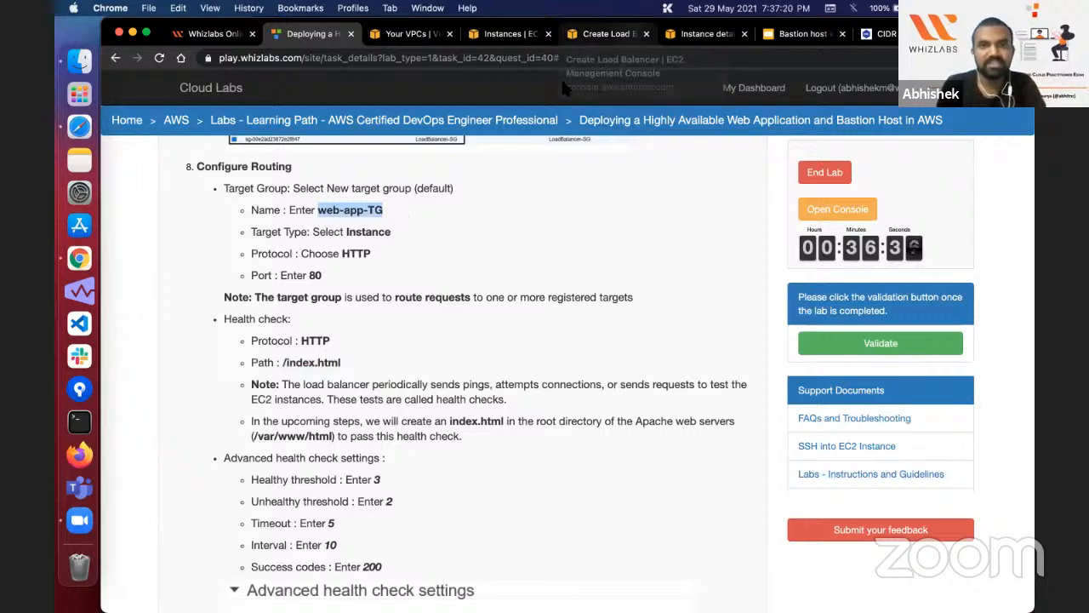
{"action": "left_click", "coordinate": [606, 34]}
{"action": "key", "text": "super+v"}
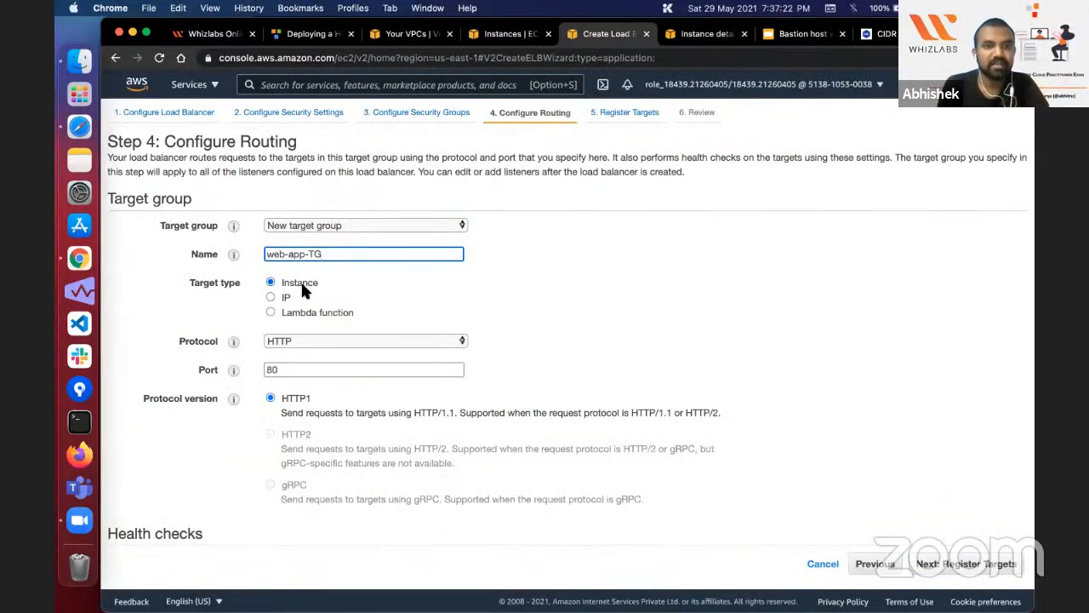
Step: Set the target group's health check path to /index.html
{"action": "scroll", "coordinate": [316, 349], "scroll_direction": "down", "scroll_amount": 2}
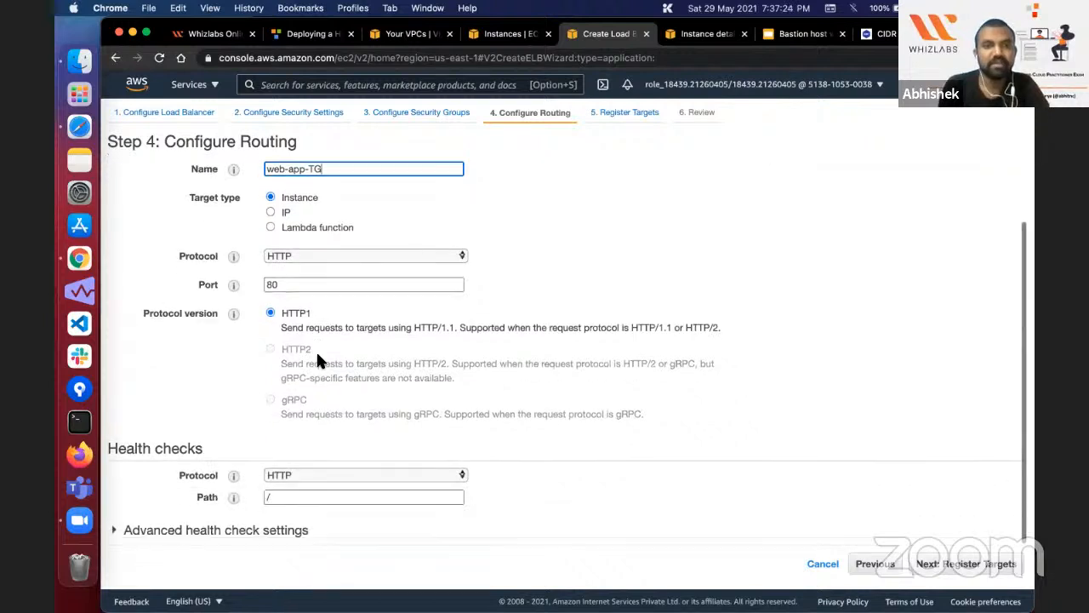
{"action": "left_click", "coordinate": [292, 497]}
{"action": "type", "text": "inde"}
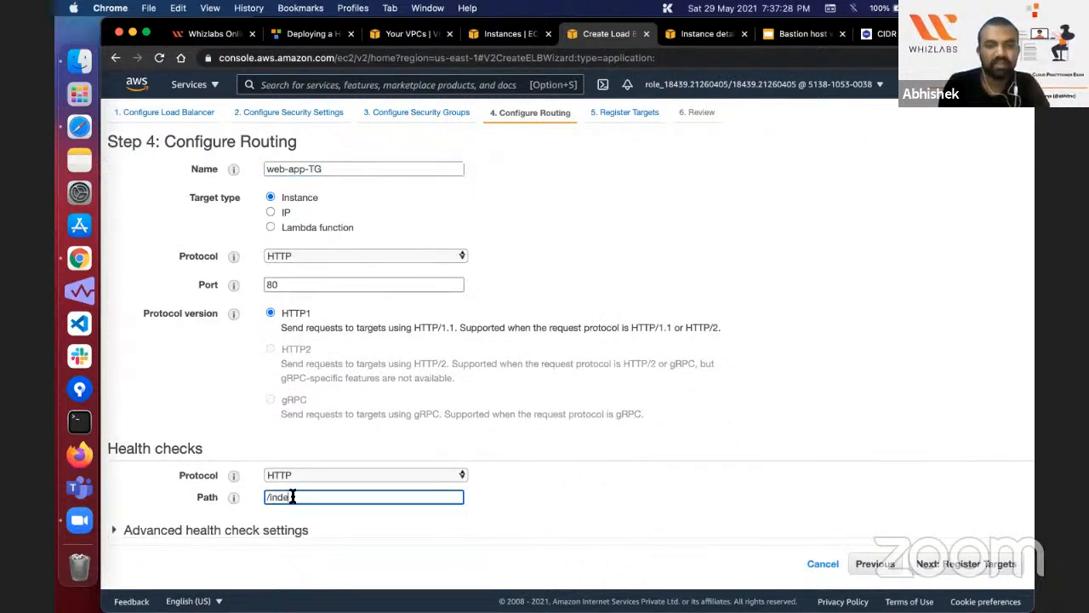
{"action": "type", "text": "x.html"}
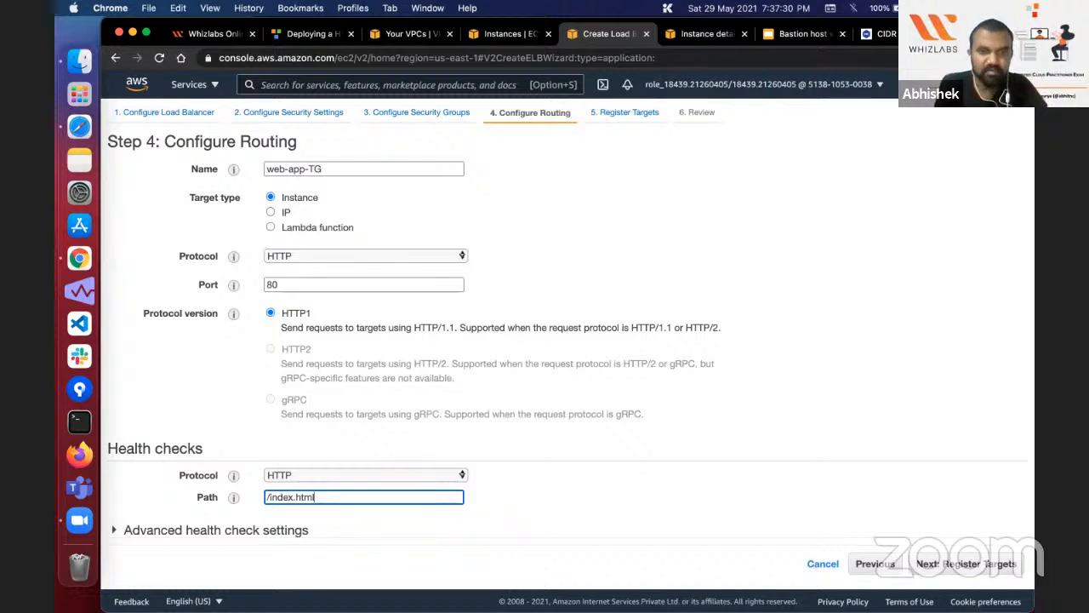
Step: Expand the advanced health check settings and examine the path, healthy and unhealthy thresholds, timeout and interval
{"action": "left_click", "coordinate": [305, 531]}
{"action": "scroll", "coordinate": [308, 494], "scroll_direction": "down", "scroll_amount": 3}
{"action": "double_click", "coordinate": [280, 444]}
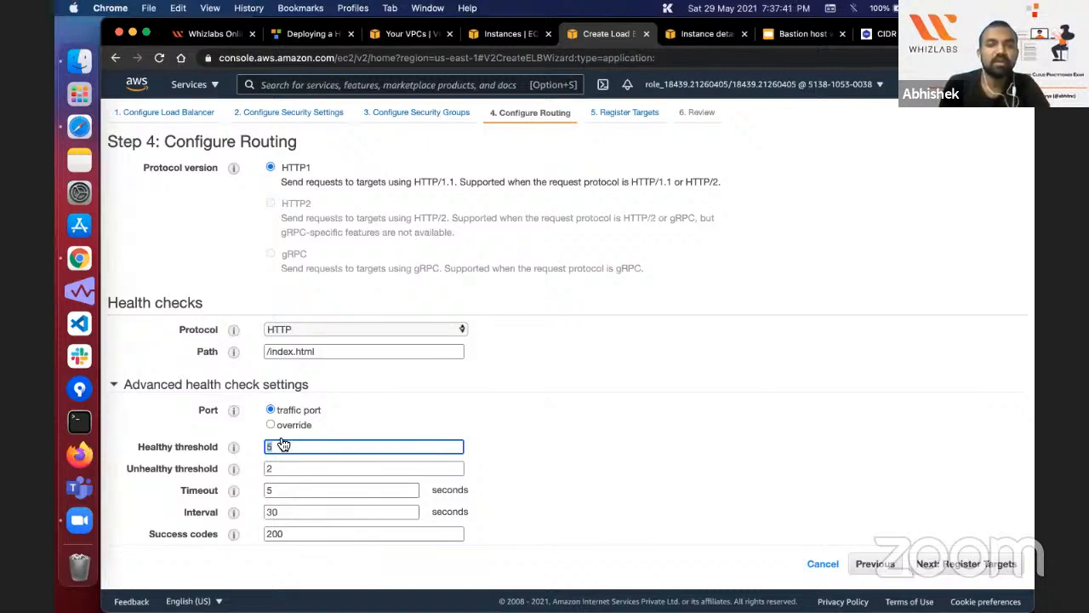
{"action": "double_click", "coordinate": [329, 348]}
{"action": "key", "text": "Right"}
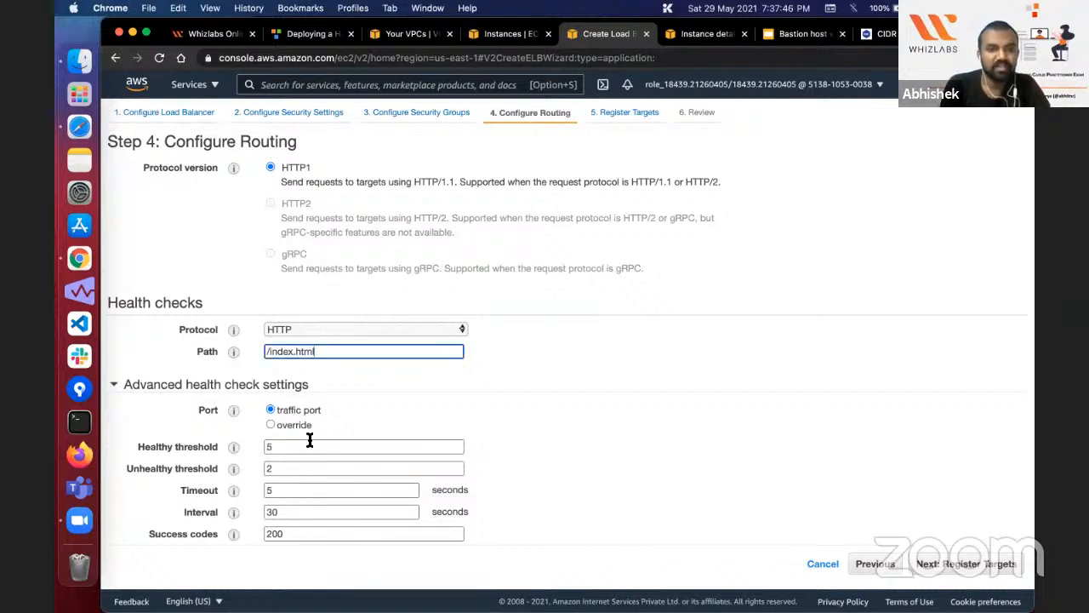
{"action": "double_click", "coordinate": [310, 439]}
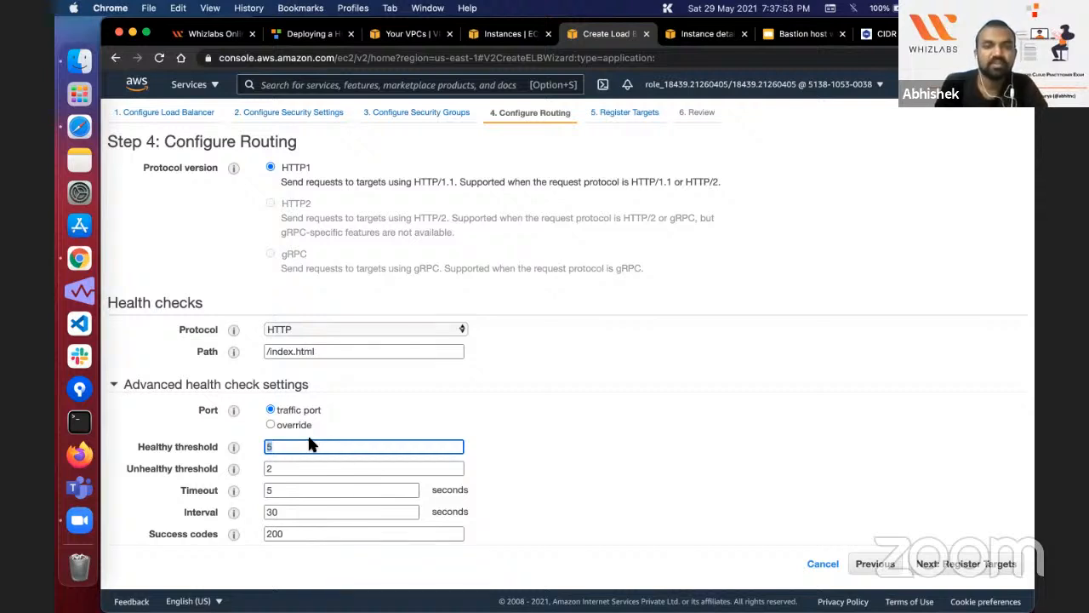
{"action": "left_click", "coordinate": [355, 344]}
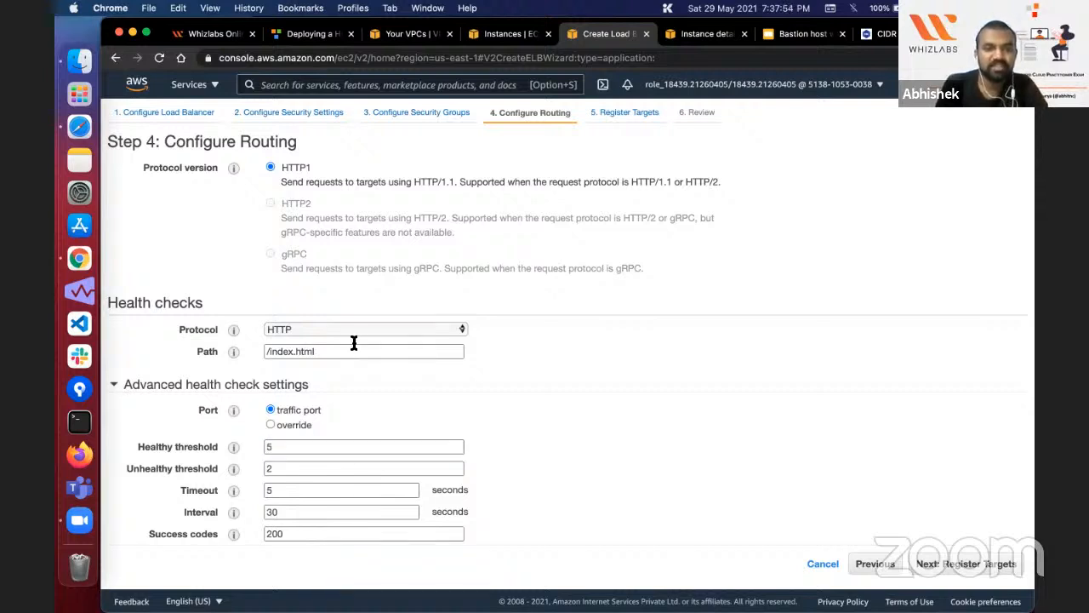
{"action": "double_click", "coordinate": [287, 450]}
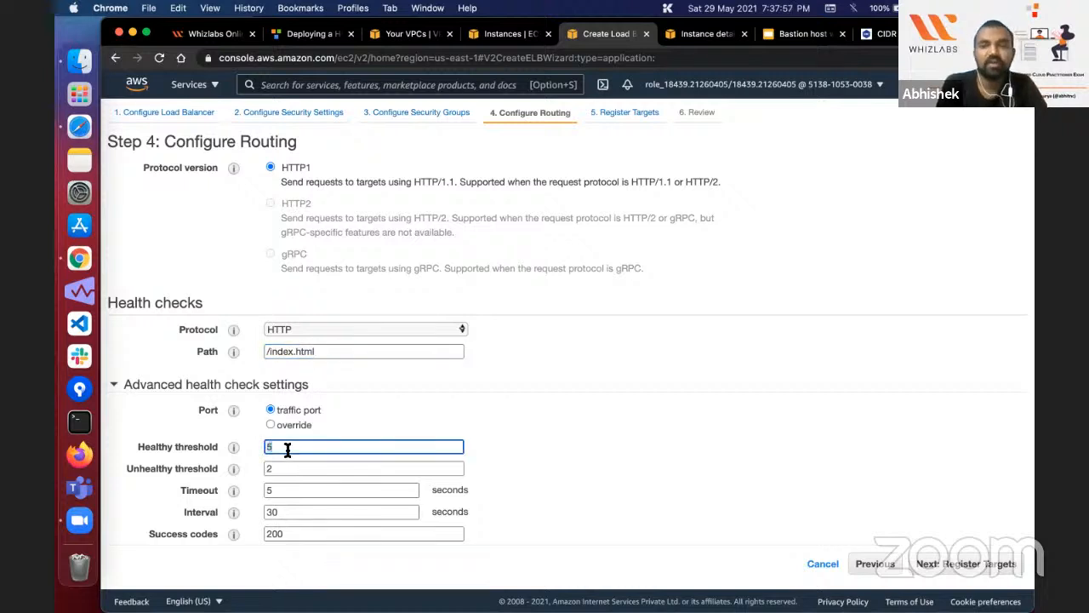
{"action": "double_click", "coordinate": [286, 469]}
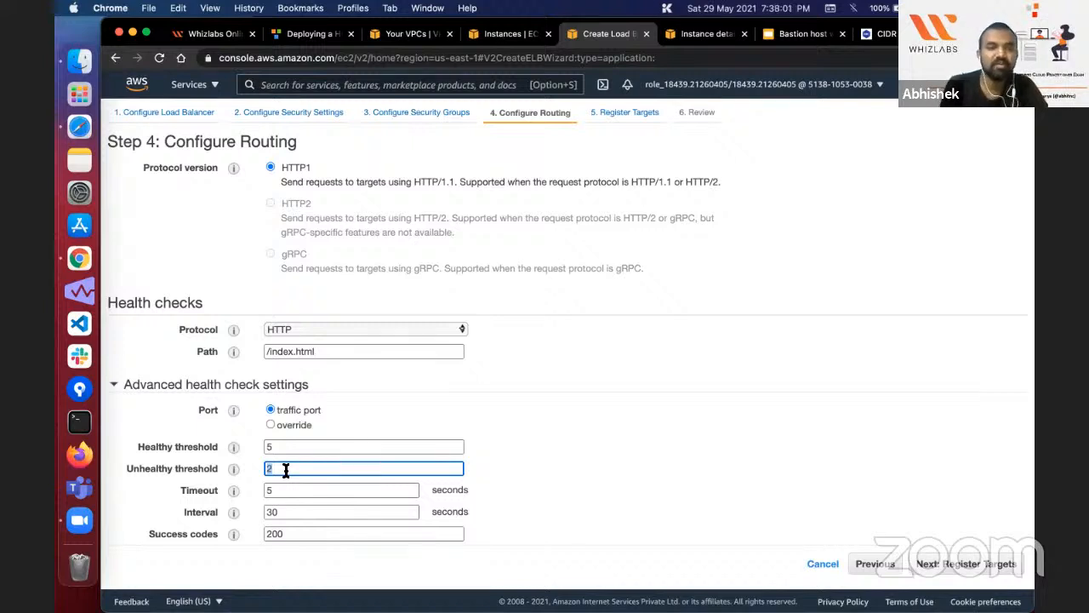
{"action": "double_click", "coordinate": [289, 489]}
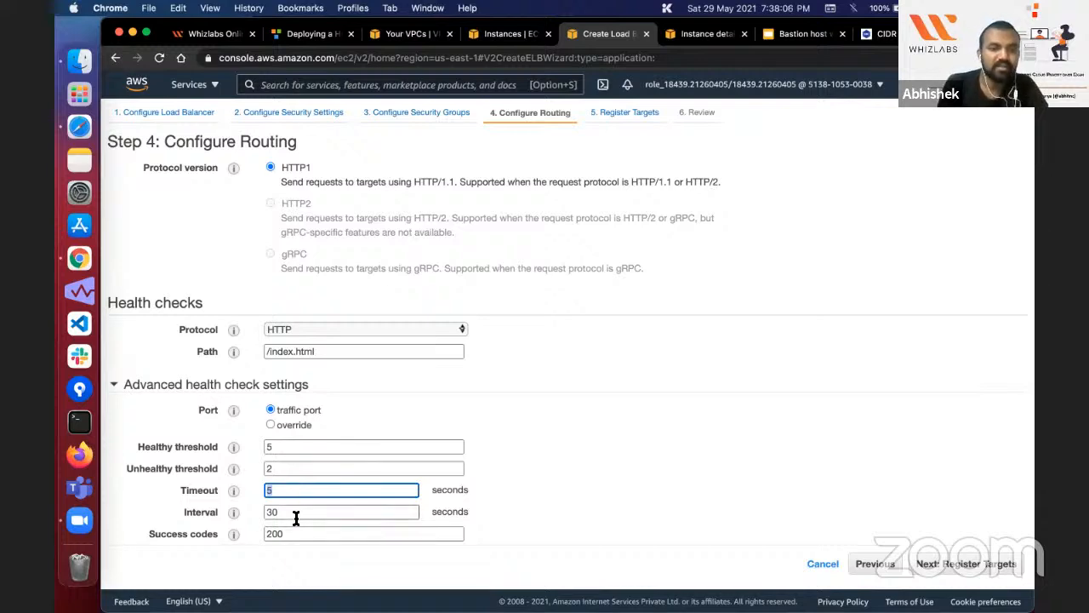
{"action": "double_click", "coordinate": [294, 512]}
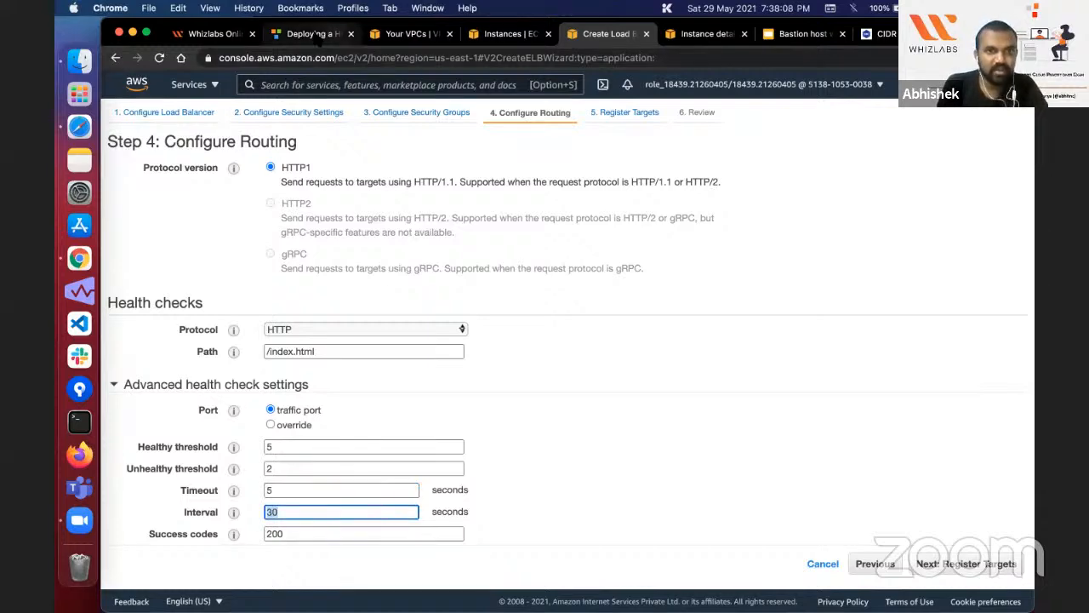
Step: Read the threshold, timeout and interval values that the lab instructions require for the advanced health check settings
{"action": "left_click", "coordinate": [313, 34]}
{"action": "scroll", "coordinate": [408, 411], "scroll_direction": "down", "scroll_amount": 2}
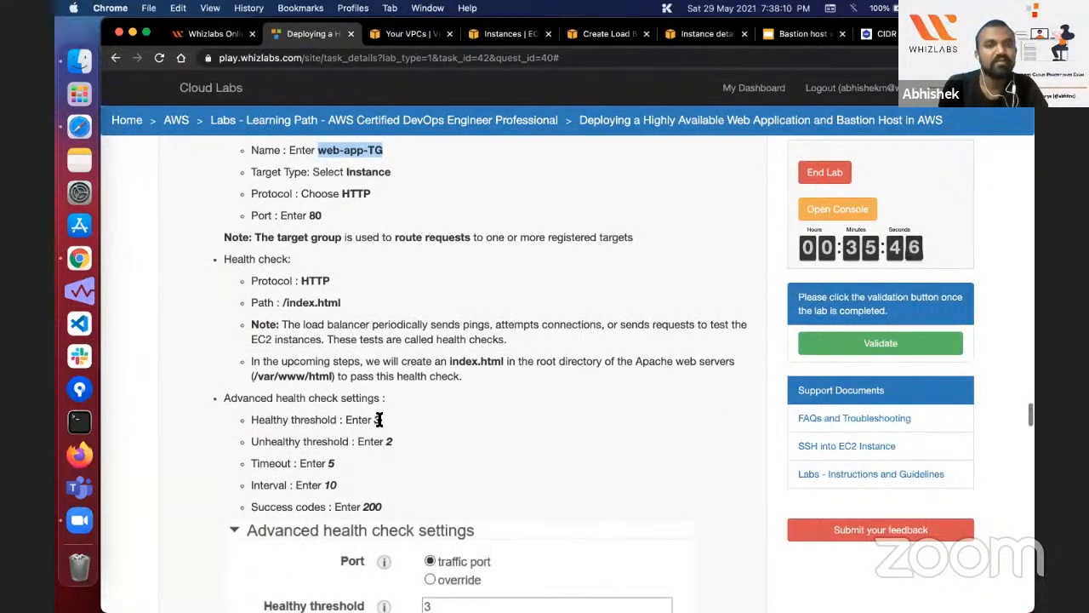
{"action": "left_click", "coordinate": [379, 418]}
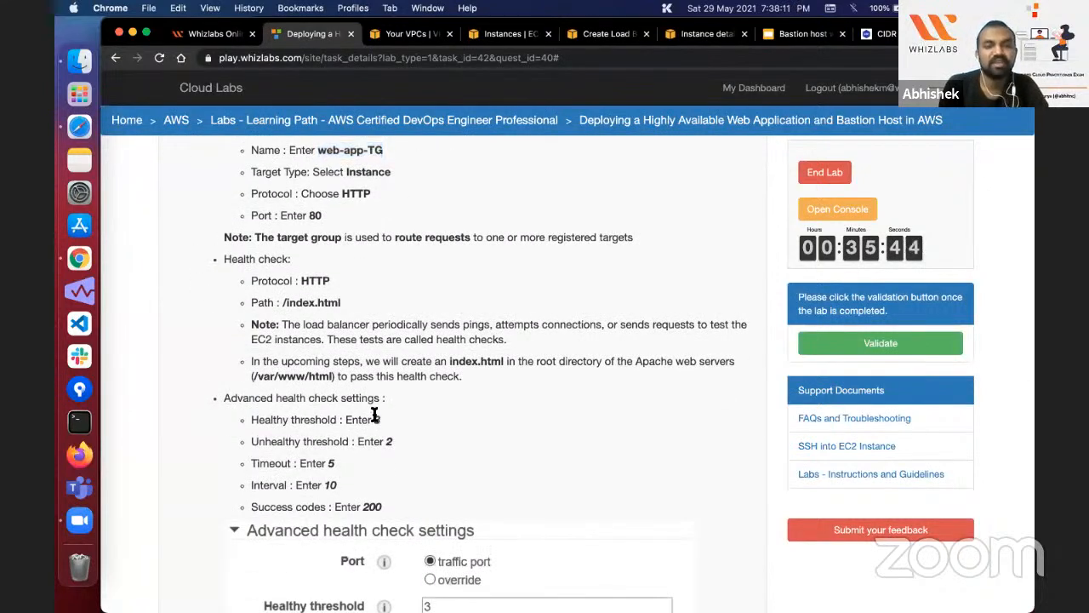
{"action": "double_click", "coordinate": [389, 440]}
{"action": "scroll", "coordinate": [386, 440], "scroll_direction": "down", "scroll_amount": 1}
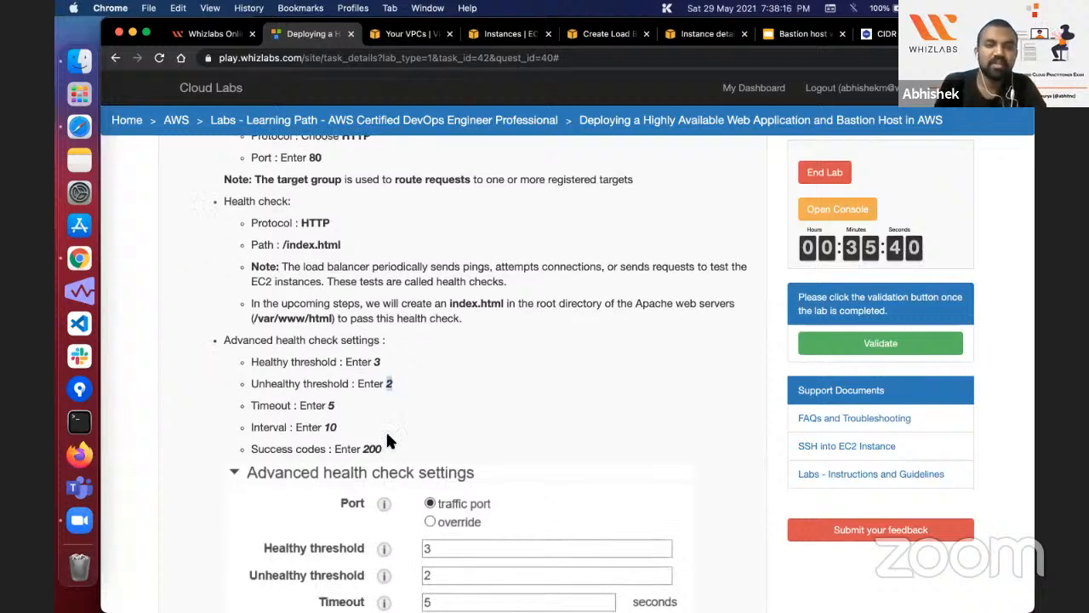
{"action": "double_click", "coordinate": [328, 427]}
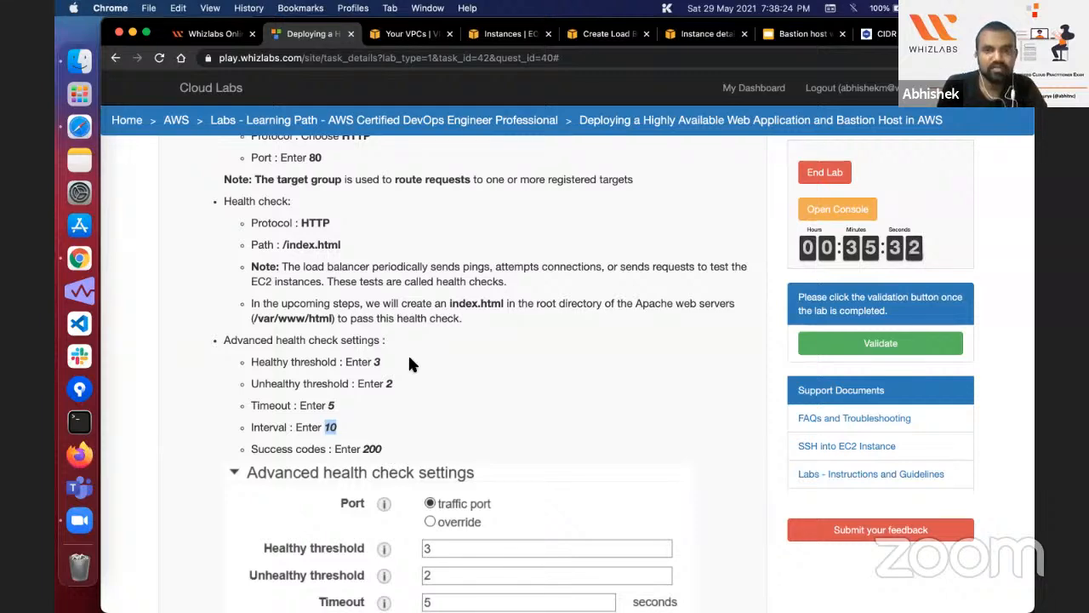
Step: Set the target group's healthy threshold to 3, unhealthy threshold to 5 and health check interval to 10 seconds
{"action": "left_click", "coordinate": [593, 33]}
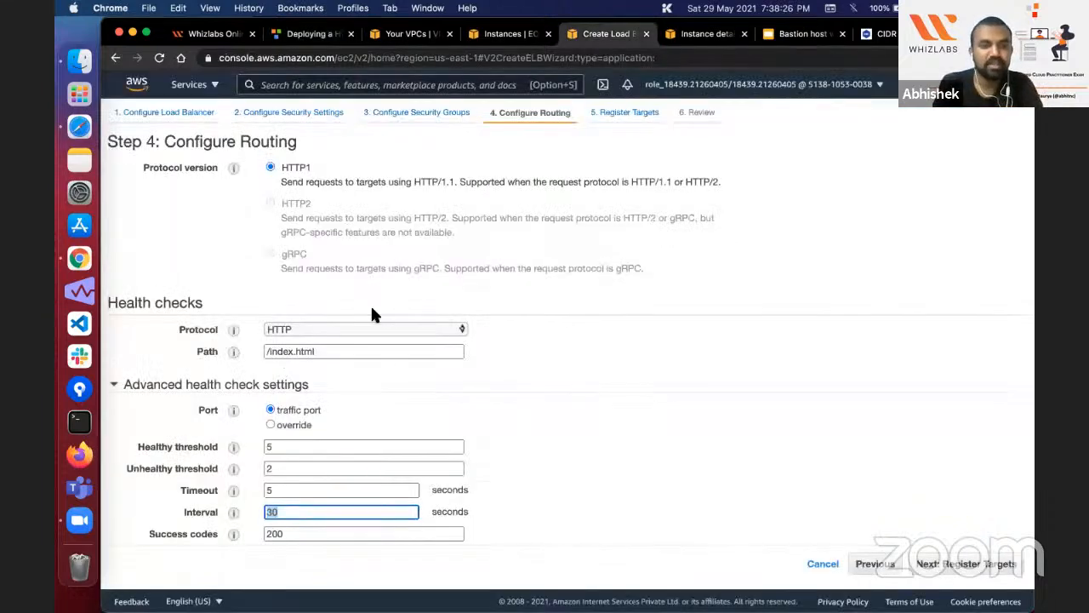
{"action": "key", "text": "shift+Tab"}
{"action": "key", "text": "shift+Tab"}
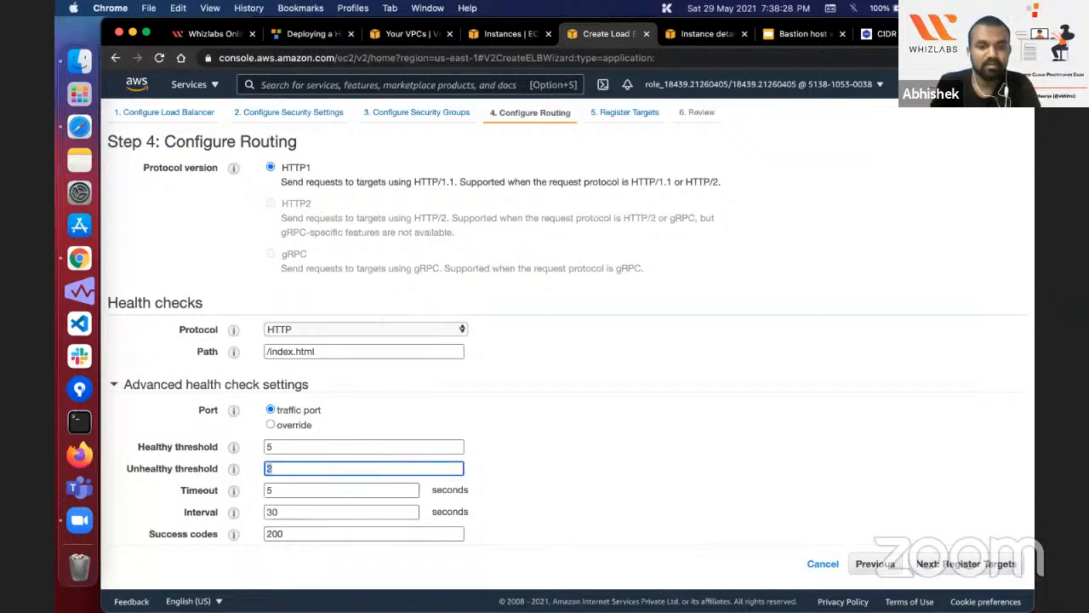
{"action": "key", "text": "shift+Tab"}
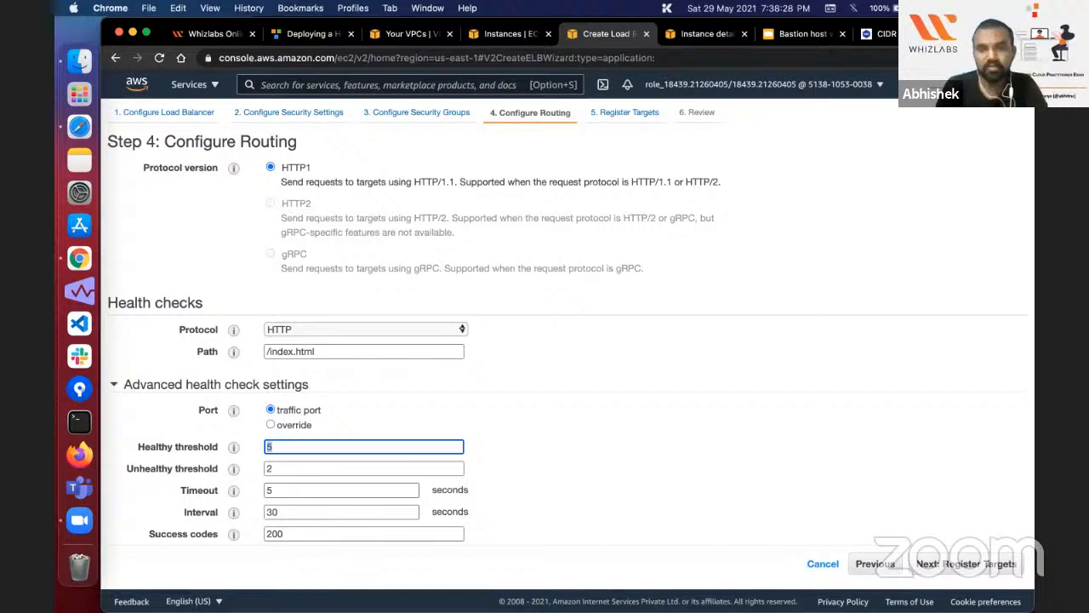
{"action": "type", "text": "3"}
{"action": "key", "text": "Tab"}
{"action": "type", "text": "5"}
{"action": "key", "text": "Tab"}
{"action": "key", "text": "Tab"}
{"action": "type", "text": "10"}
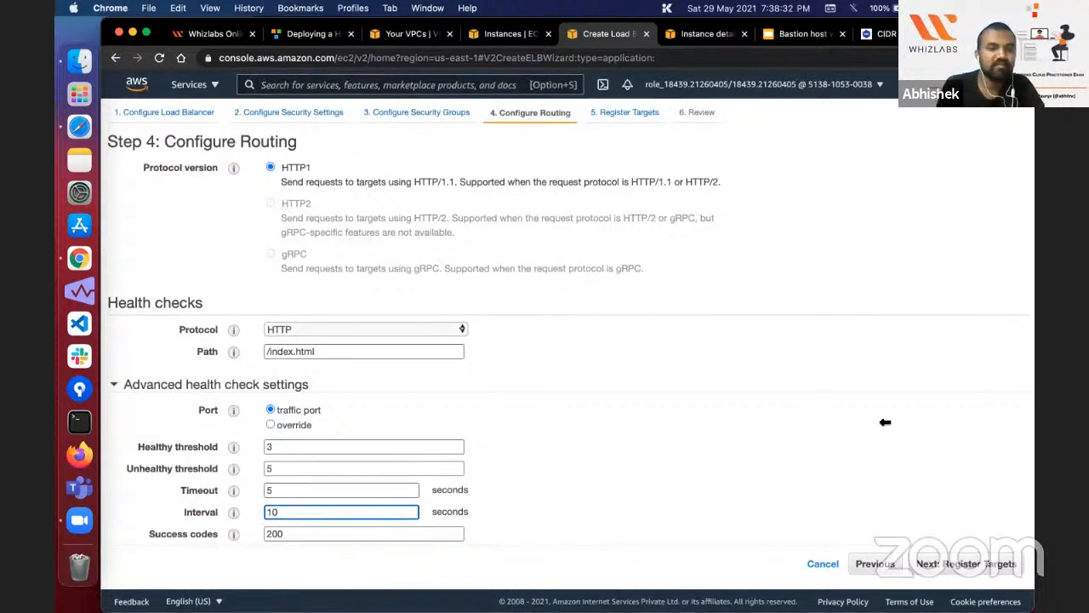
Step: Continue to target registration, select the Web-server-1 and Web-server-2 instances, and check the lab's Registering Targets instructions
{"action": "left_click", "coordinate": [966, 563]}
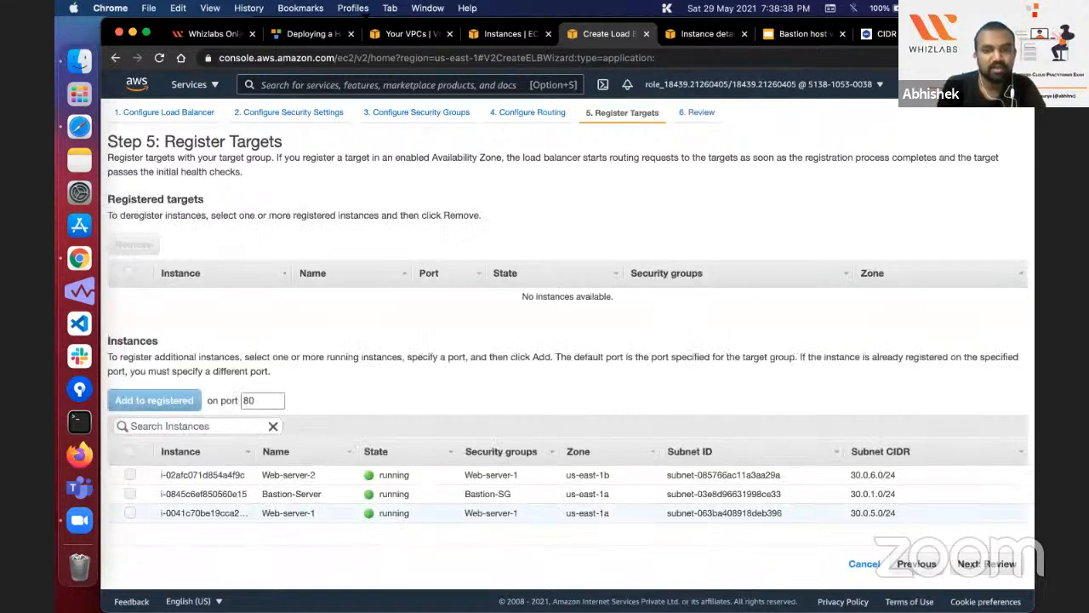
{"action": "left_click", "coordinate": [130, 513]}
{"action": "left_click", "coordinate": [130, 475]}
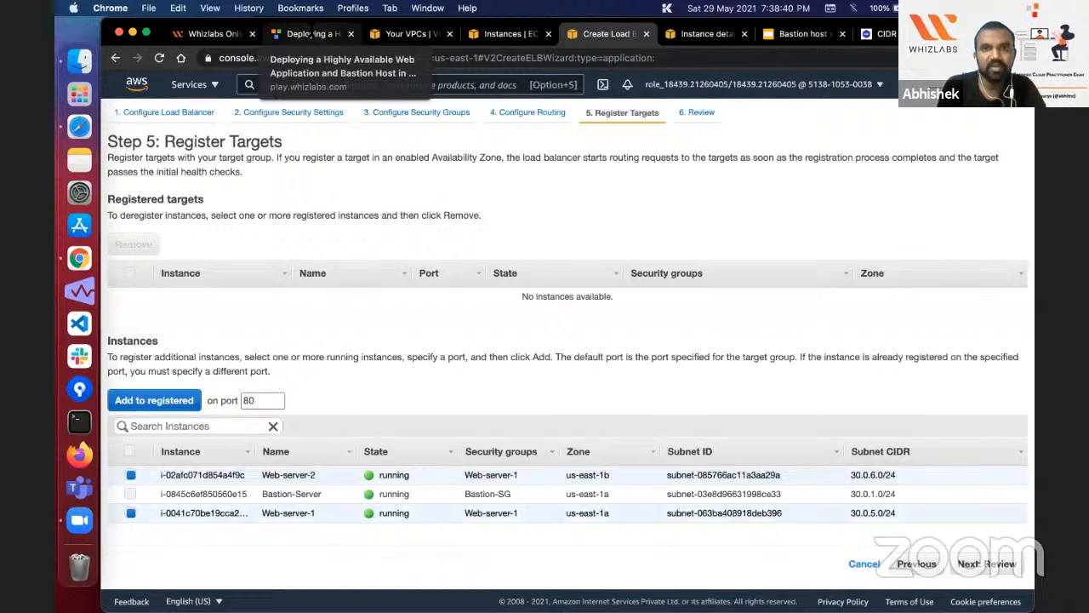
{"action": "left_click", "coordinate": [313, 35]}
{"action": "scroll", "coordinate": [518, 255], "scroll_direction": "down", "scroll_amount": 10}
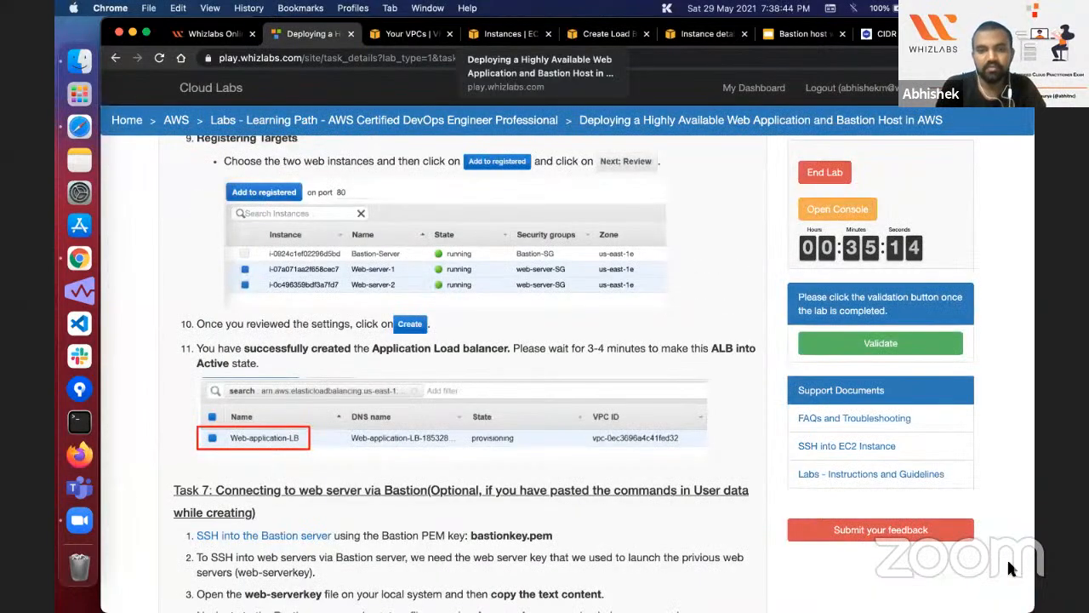
Step: Finish the load balancer wizard to create Web-application-LB and close the creation status page
{"action": "left_click", "coordinate": [606, 34]}
{"action": "scroll", "coordinate": [851, 425], "scroll_direction": "down", "scroll_amount": 3}
{"action": "left_click", "coordinate": [1001, 565]}
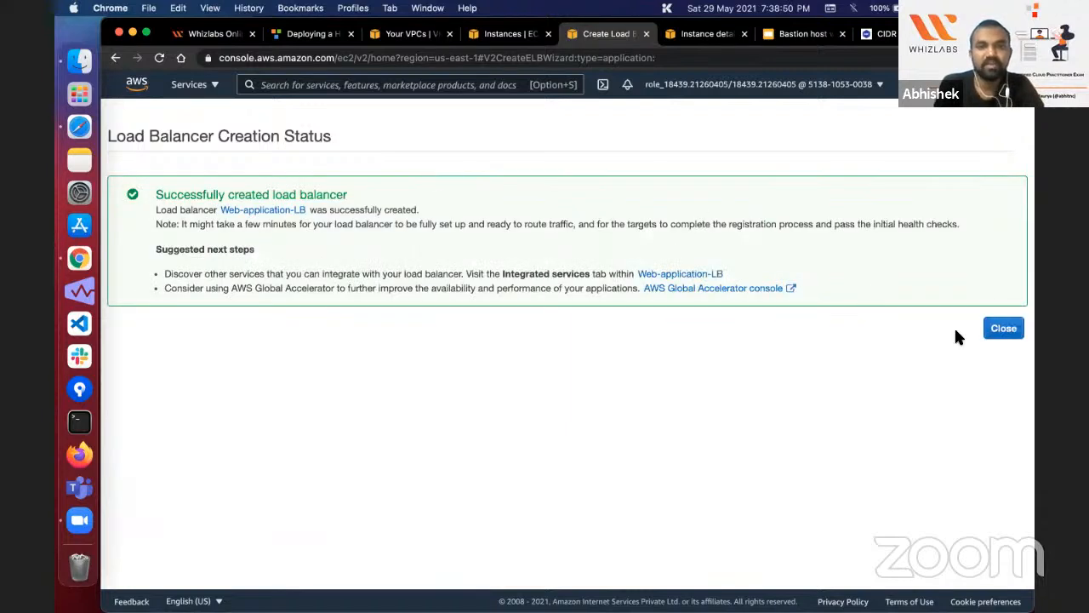
{"action": "left_click", "coordinate": [1018, 332]}
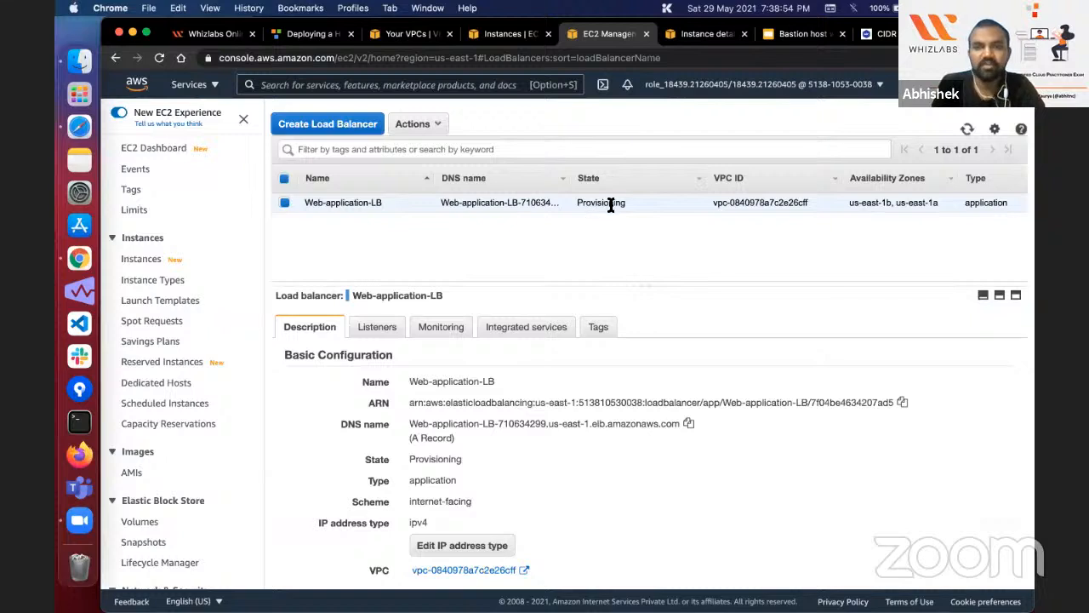
Step: Check the state of Web-application-LB, copy its DNS name, and return to the lab instructions for the load balancer
{"action": "double_click", "coordinate": [611, 204]}
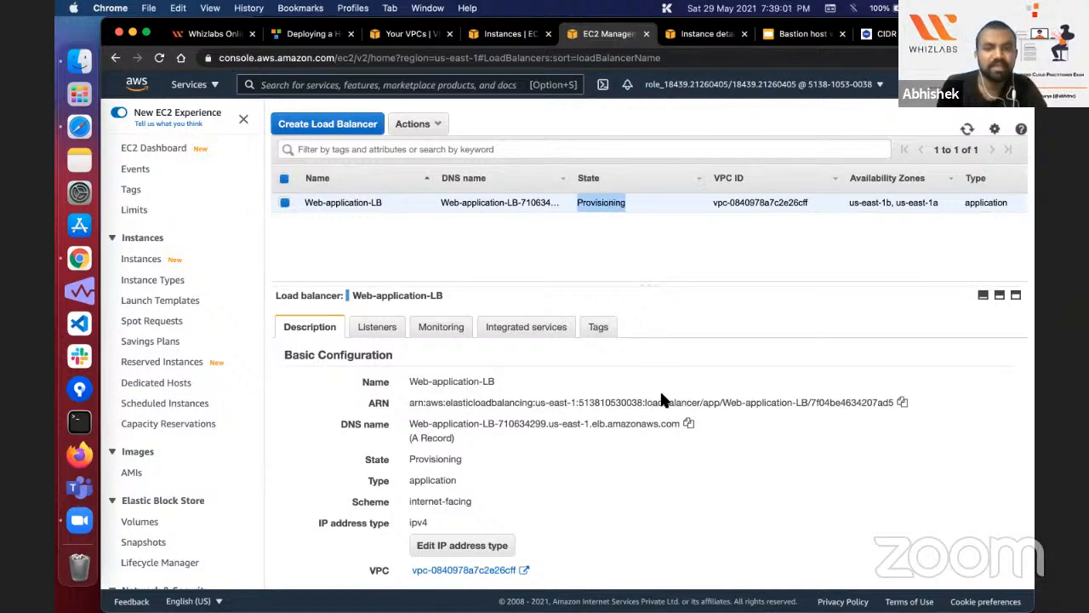
{"action": "left_click", "coordinate": [688, 423]}
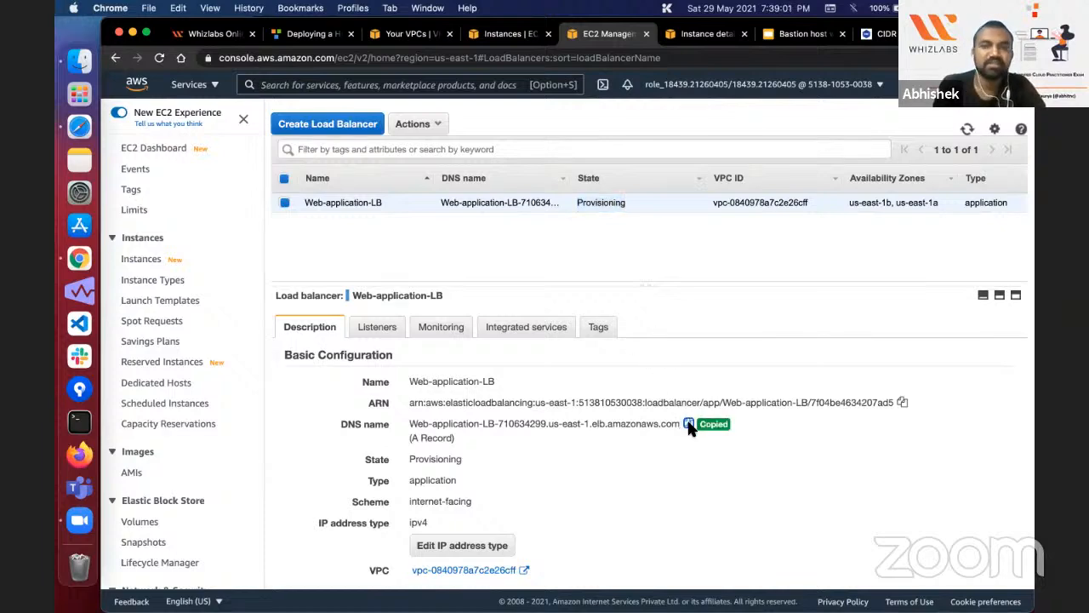
{"action": "left_click", "coordinate": [309, 34]}
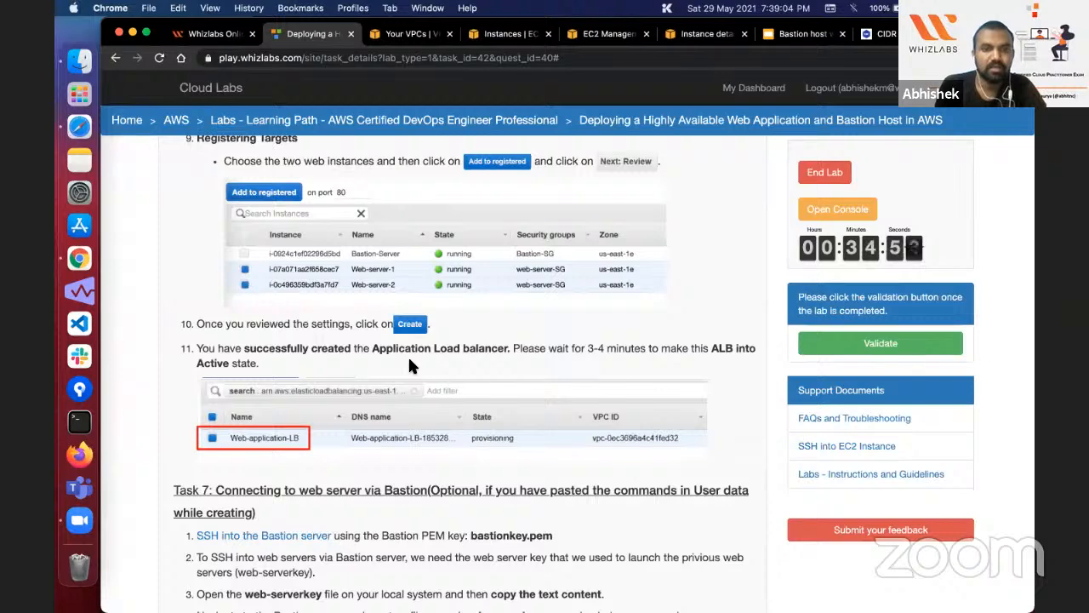
{"action": "scroll", "coordinate": [408, 366], "scroll_direction": "down", "scroll_amount": 3}
{"action": "scroll", "coordinate": [408, 366], "scroll_direction": "up", "scroll_amount": 4}
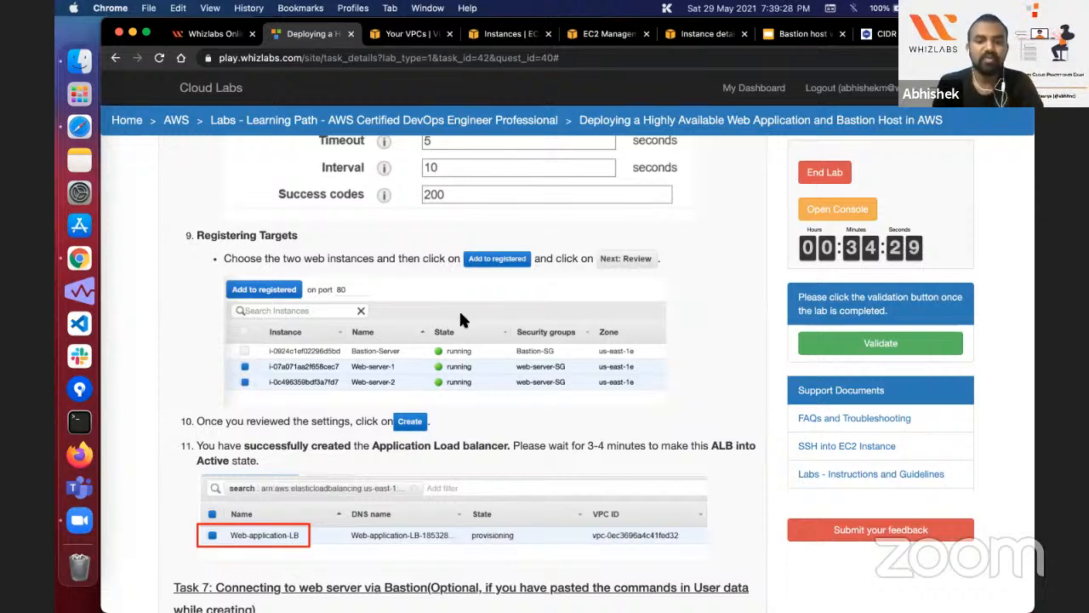
Step: Open the AWS Free Tier page at aws.amazon.com/free in a new browser tab
{"action": "key", "text": "super+t"}
{"action": "type", "text": "aws."}
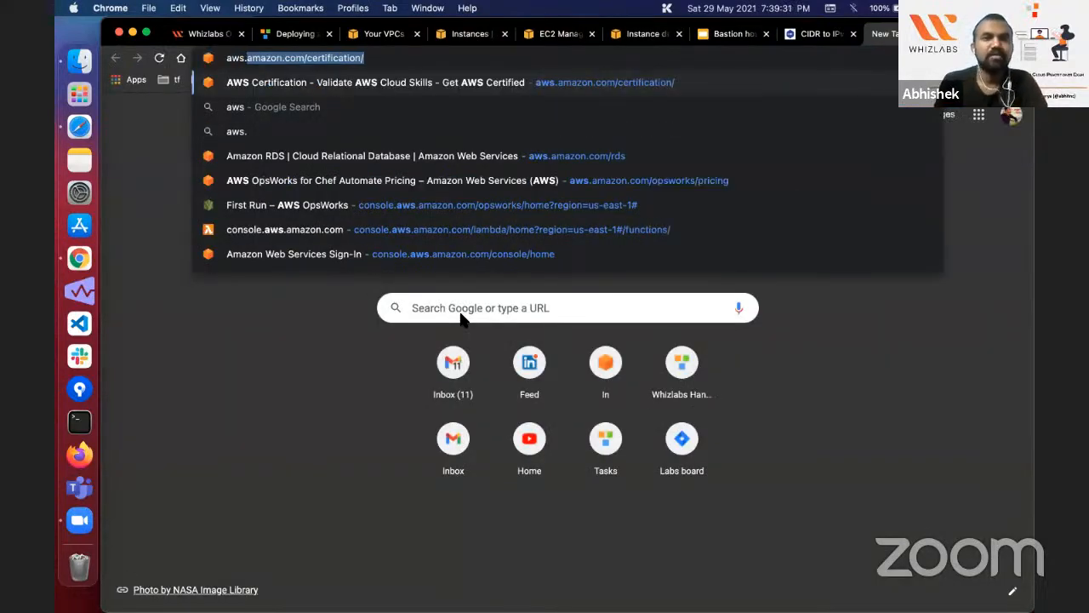
{"action": "key", "text": "Right"}
{"action": "key", "text": "BackSpace"}
{"action": "key", "text": "BackSpace"}
{"action": "key", "text": "BackSpace"}
{"action": "key", "text": "BackSpace"}
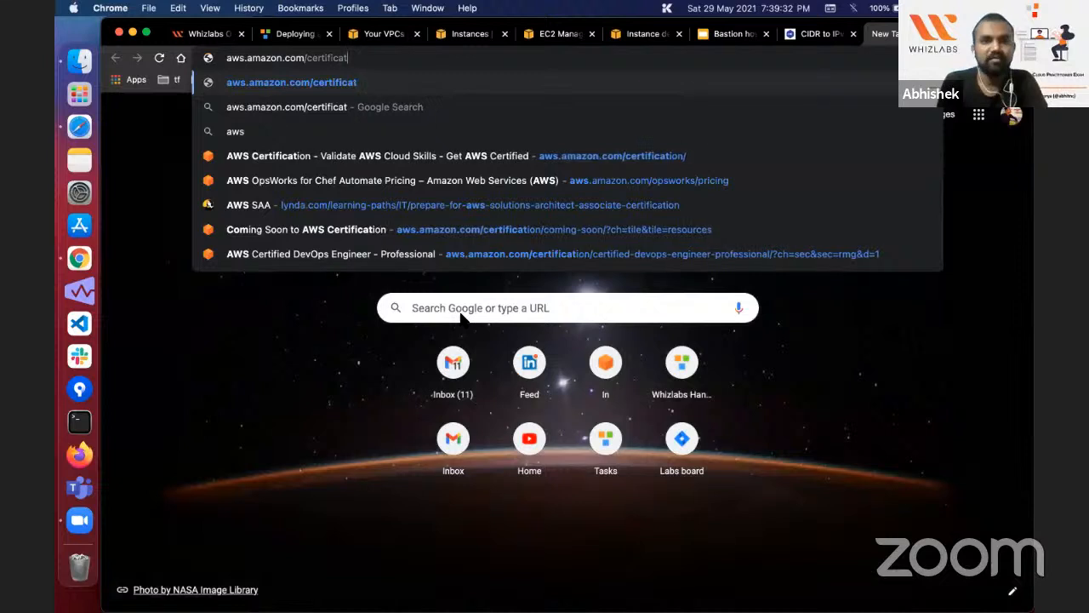
{"action": "key", "text": "BackSpace"}
{"action": "key", "text": "BackSpace"}
{"action": "key", "text": "BackSpace"}
{"action": "key", "text": "BackSpace"}
{"action": "key", "text": "BackSpace"}
{"action": "key", "text": "BackSpace"}
{"action": "key", "text": "BackSpace"}
{"action": "key", "text": "BackSpace"}
{"action": "key", "text": "BackSpace"}
{"action": "key", "text": "BackSpace"}
{"action": "type", "text": "f"}
{"action": "key", "text": "BackSpace"}
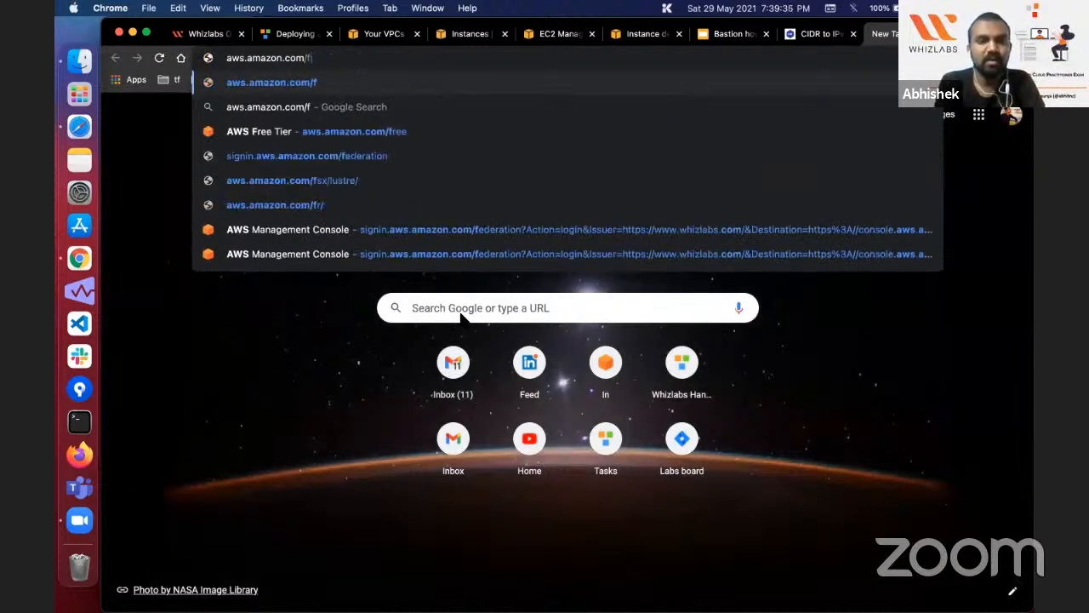
{"action": "type", "text": "ree"}
{"action": "key", "text": "Return"}
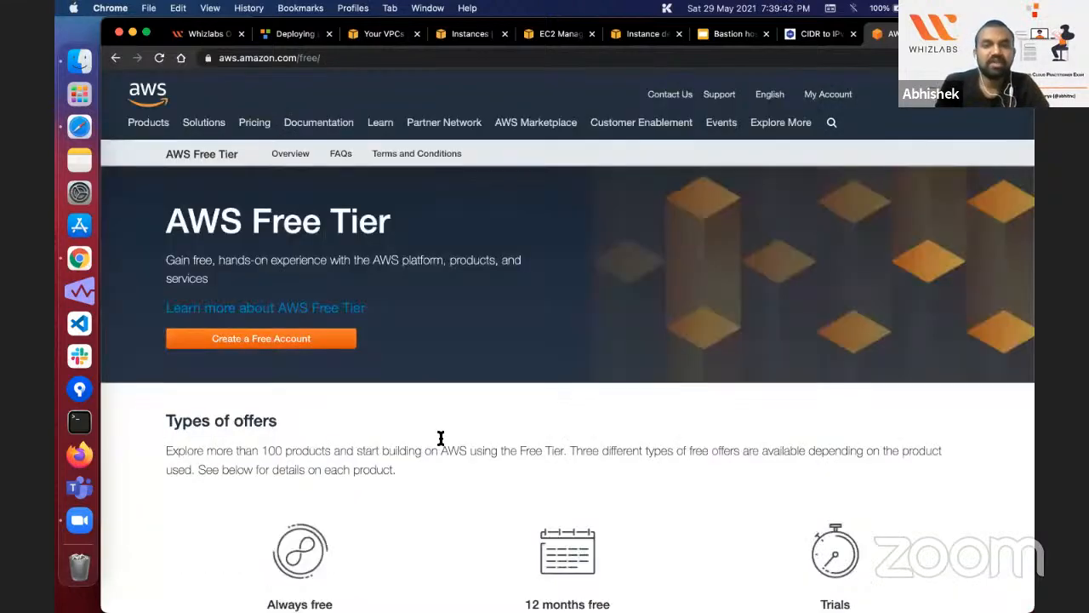
Step: Examine the Free Tier page's types of offers and the product details with their filters
{"action": "scroll", "coordinate": [441, 438], "scroll_direction": "down", "scroll_amount": 3}
{"action": "scroll", "coordinate": [354, 446], "scroll_direction": "down", "scroll_amount": 4}
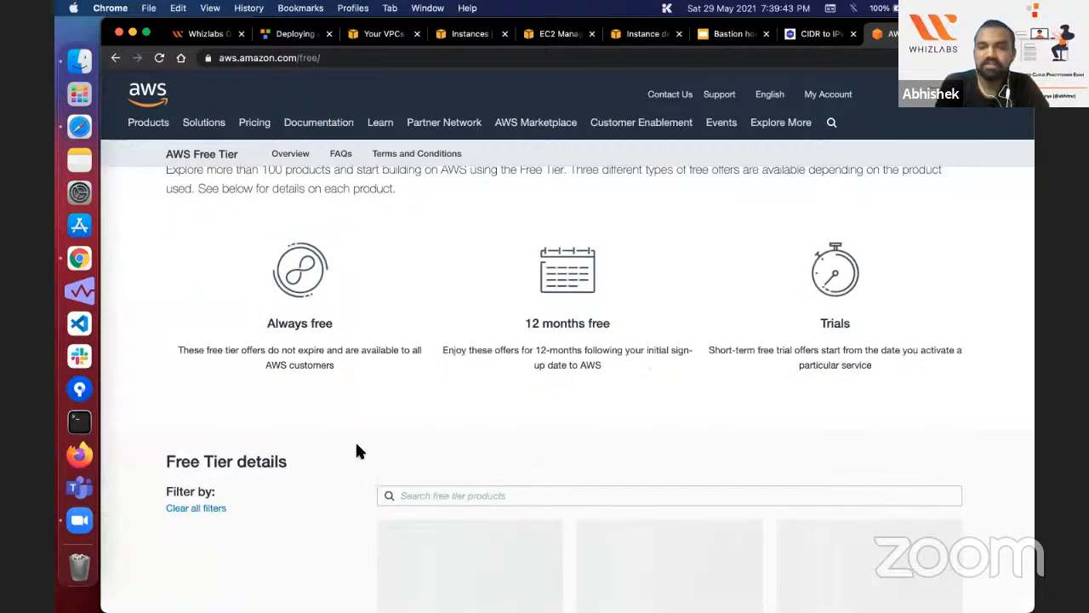
{"action": "scroll", "coordinate": [355, 446], "scroll_direction": "up", "scroll_amount": 2}
{"action": "scroll", "coordinate": [355, 446], "scroll_direction": "down", "scroll_amount": 1}
{"action": "scroll", "coordinate": [356, 451], "scroll_direction": "down", "scroll_amount": 3}
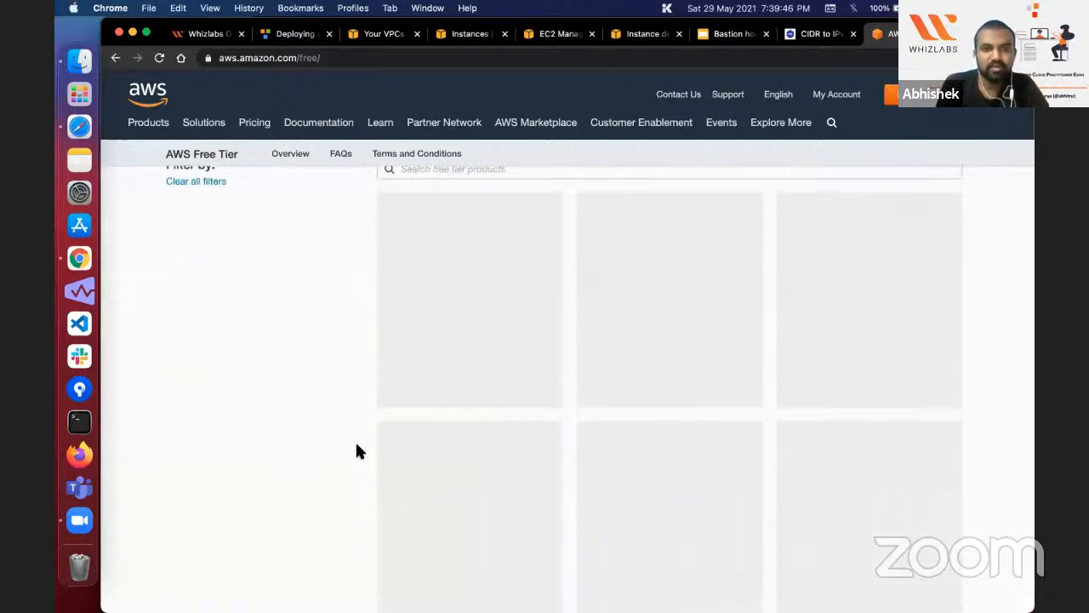
{"action": "scroll", "coordinate": [357, 451], "scroll_direction": "up", "scroll_amount": 10}
{"action": "scroll", "coordinate": [356, 451], "scroll_direction": "down", "scroll_amount": 8}
{"action": "scroll", "coordinate": [357, 451], "scroll_direction": "down", "scroll_amount": 2}
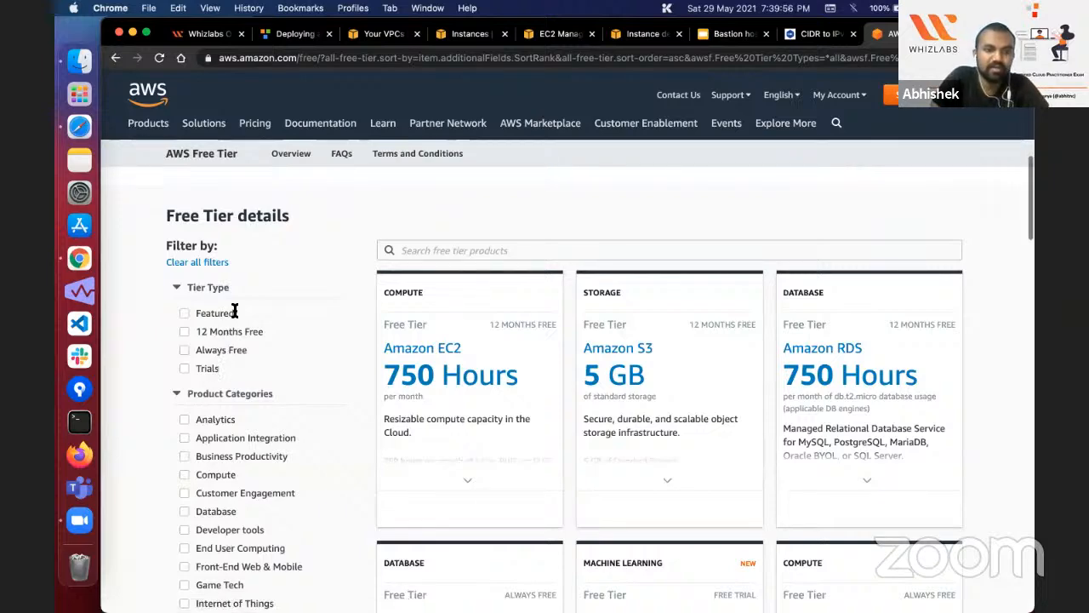
Step: Return to the list of VPCs and focus on the Bastion-VPC entry
{"action": "left_click", "coordinate": [383, 33]}
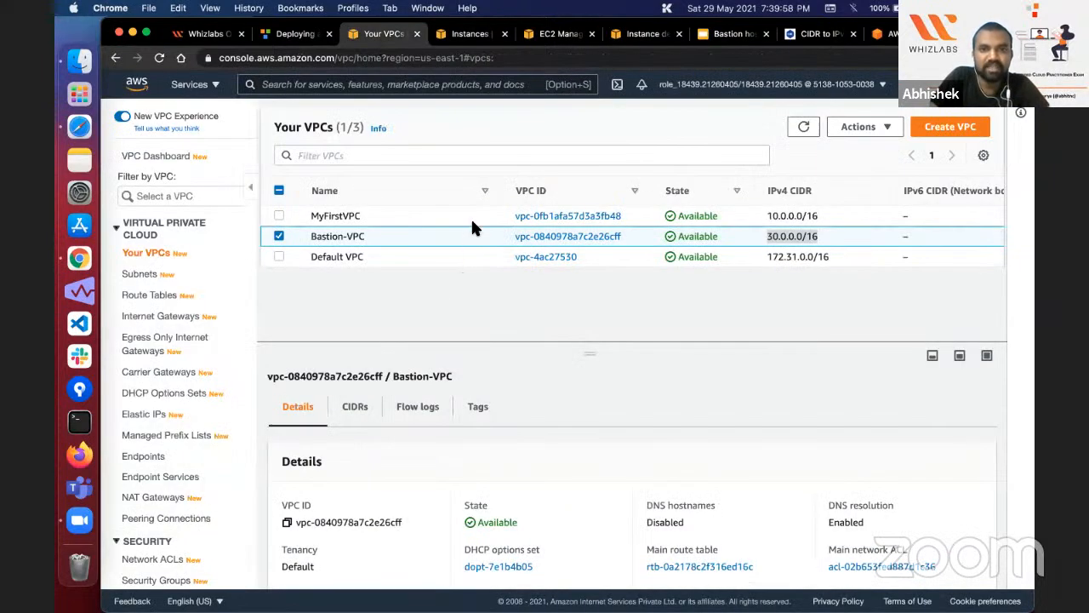
{"action": "left_click", "coordinate": [458, 242]}
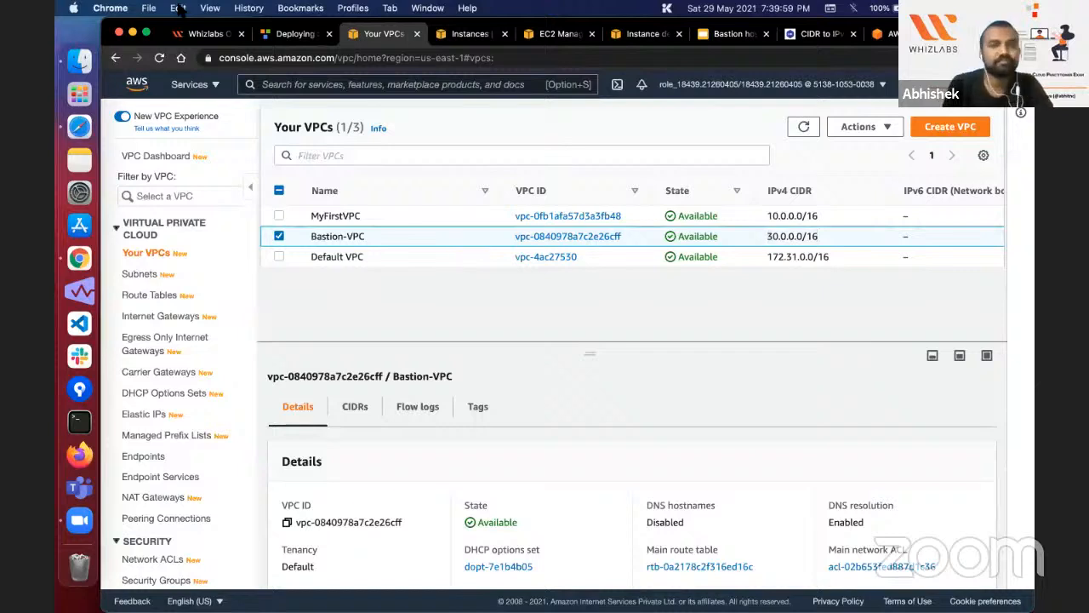
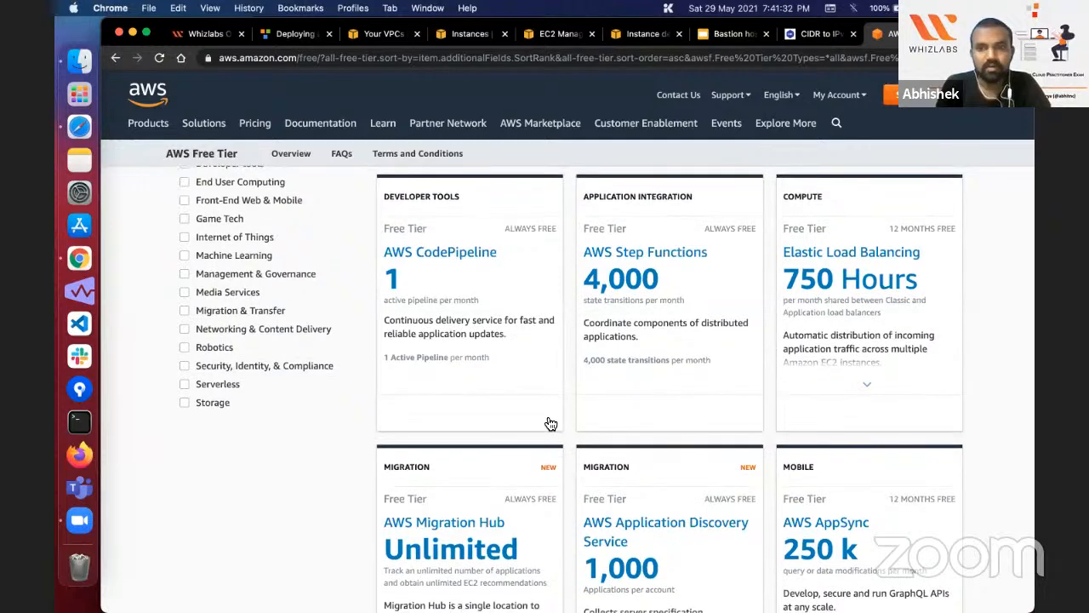
{"action": "scroll", "coordinate": [551, 423], "scroll_direction": "down", "scroll_amount": 5}
{"action": "scroll", "coordinate": [722, 399], "scroll_direction": "up", "scroll_amount": 10}
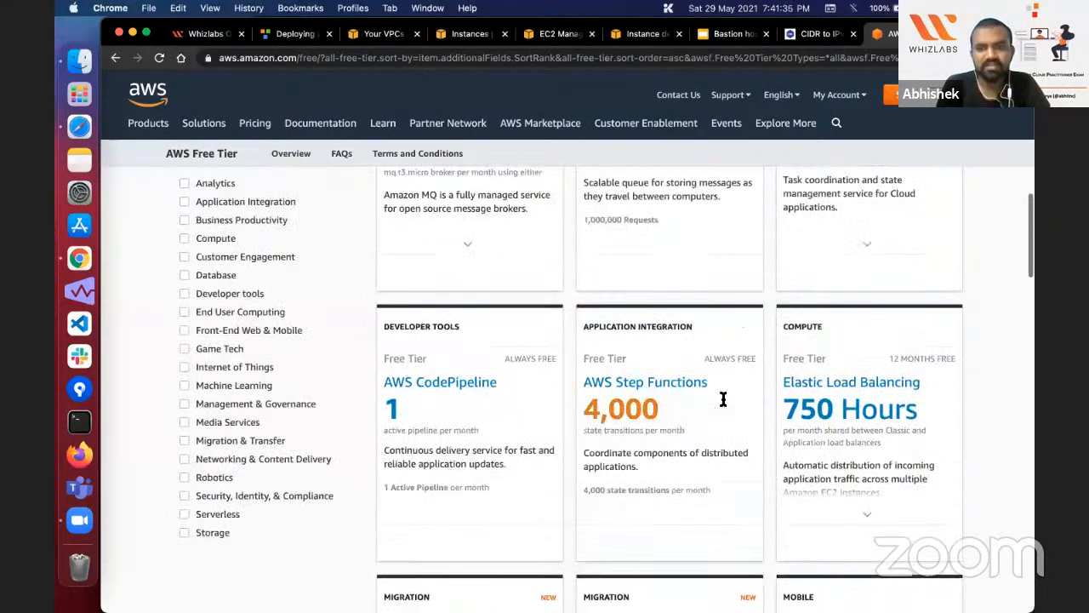
{"action": "scroll", "coordinate": [868, 374], "scroll_direction": "down", "scroll_amount": 6}
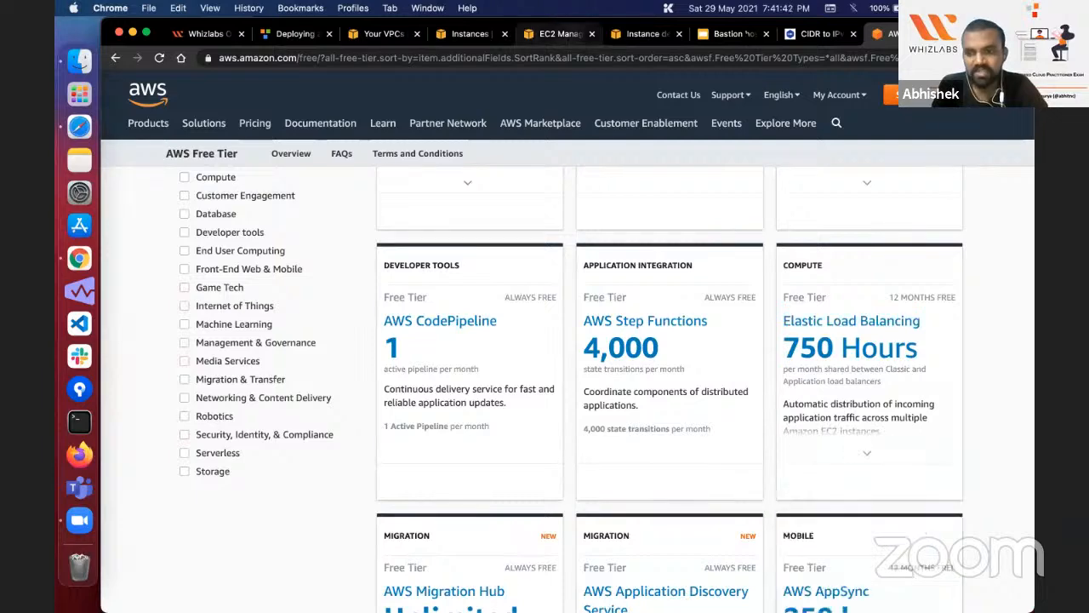
Step: Review the security groups, key pairs, NAT Gateway and Elastic IP on the "AWS Resources created" slide of the Bastion host webinar
{"action": "left_click", "coordinate": [725, 34]}
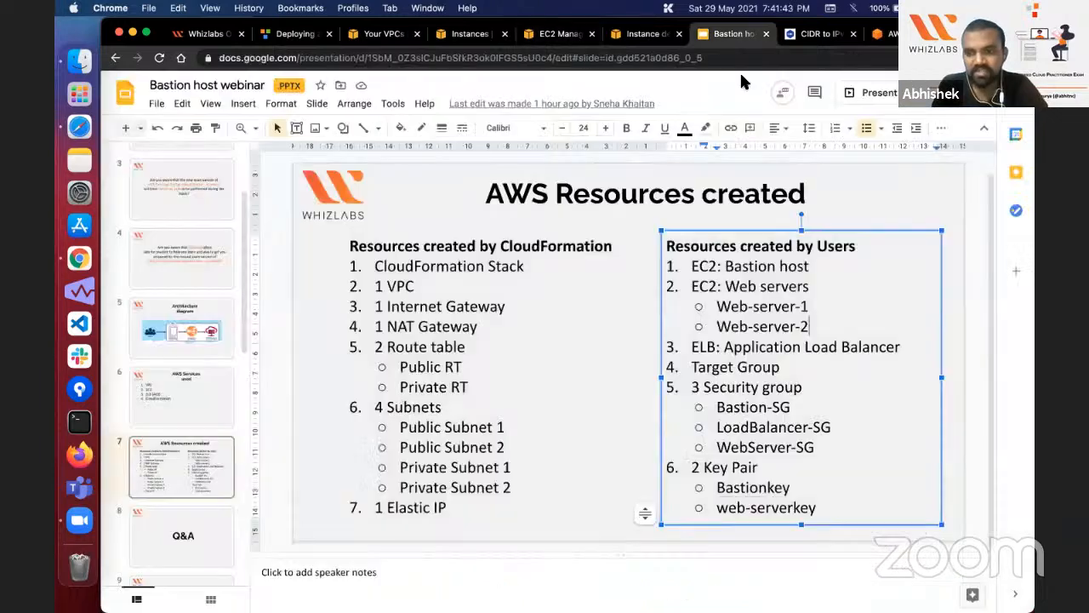
{"action": "double_click", "coordinate": [732, 389]}
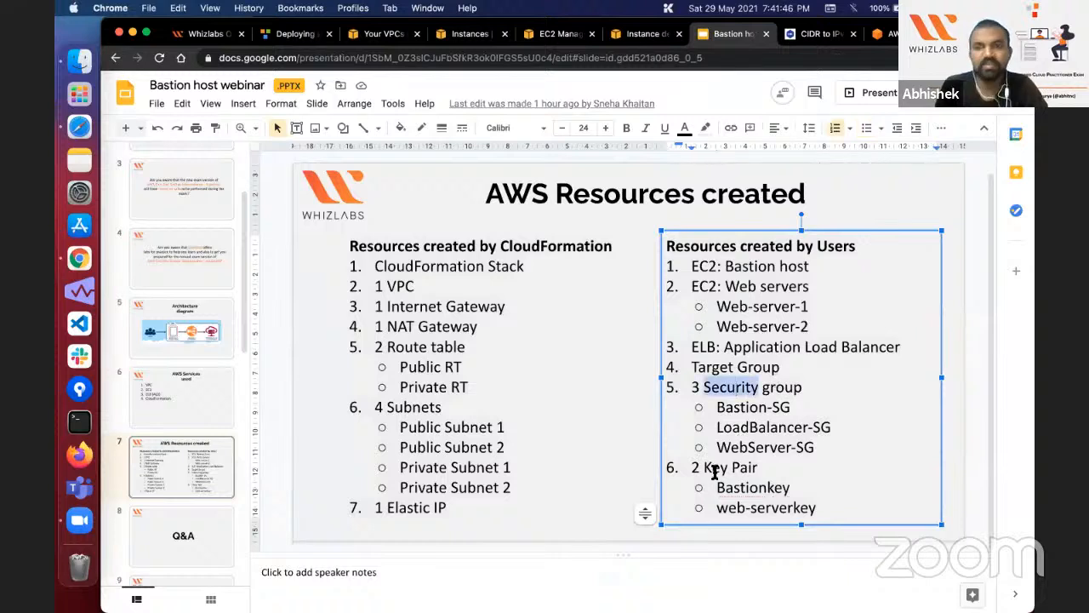
{"action": "double_click", "coordinate": [715, 471]}
{"action": "double_click", "coordinate": [725, 389]}
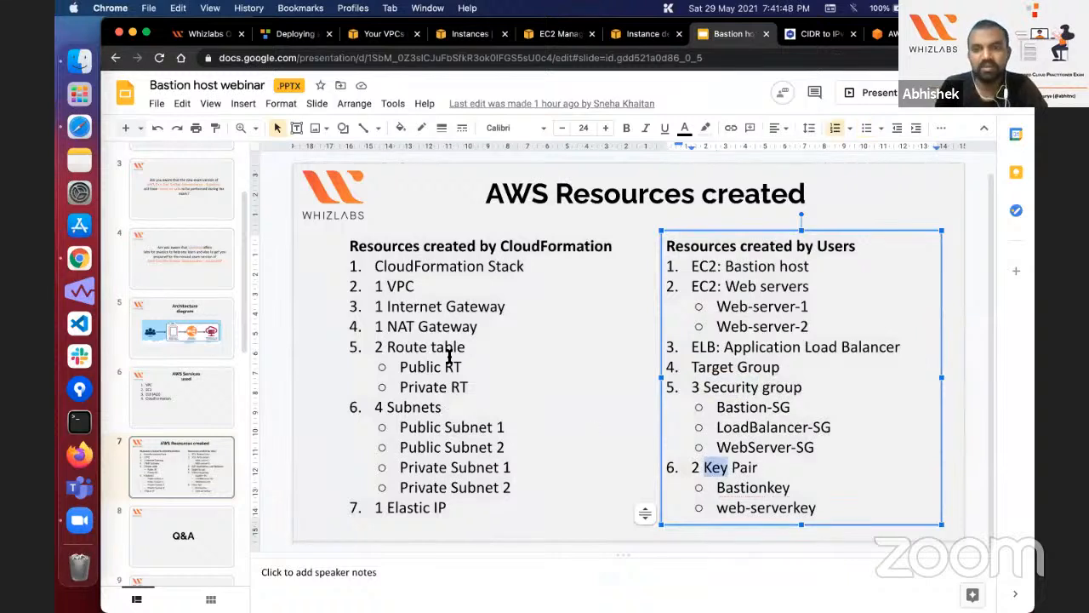
{"action": "double_click", "coordinate": [459, 331]}
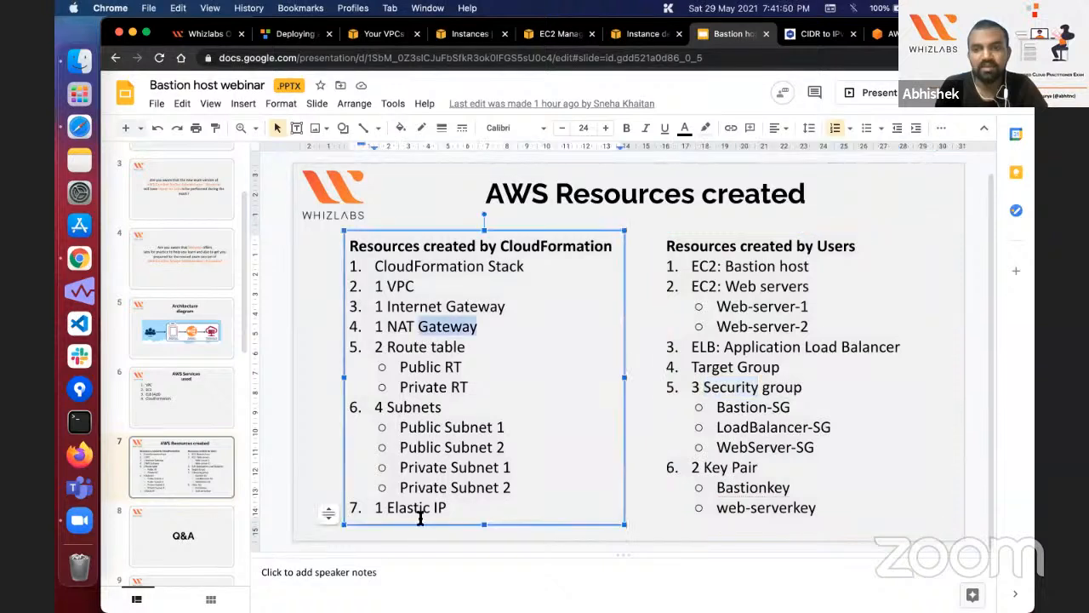
{"action": "double_click", "coordinate": [419, 509]}
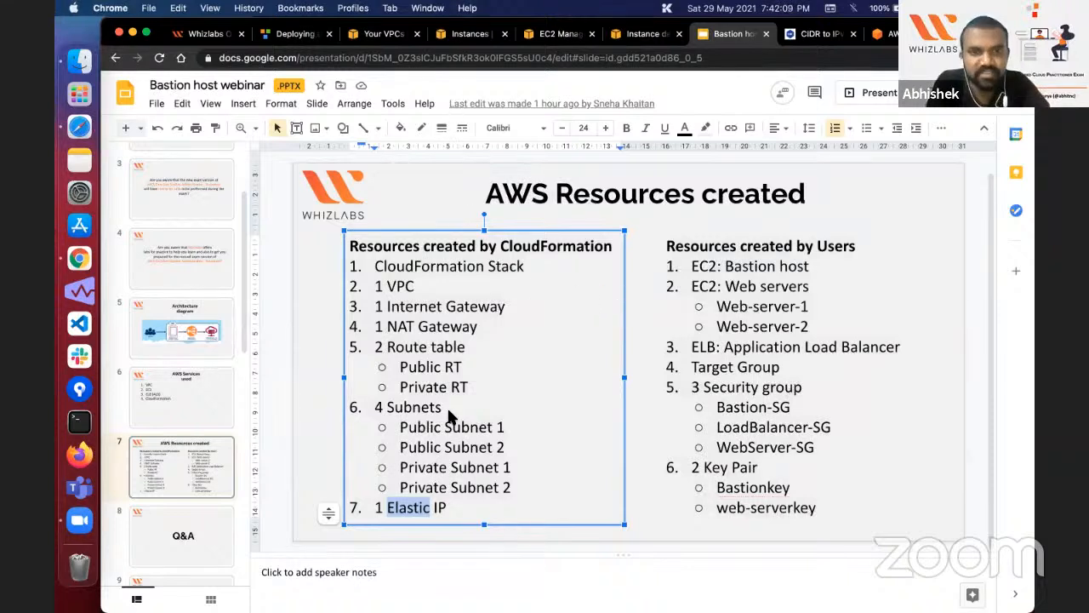
{"action": "left_click", "coordinate": [482, 327]}
{"action": "triple_click", "coordinate": [481, 327]}
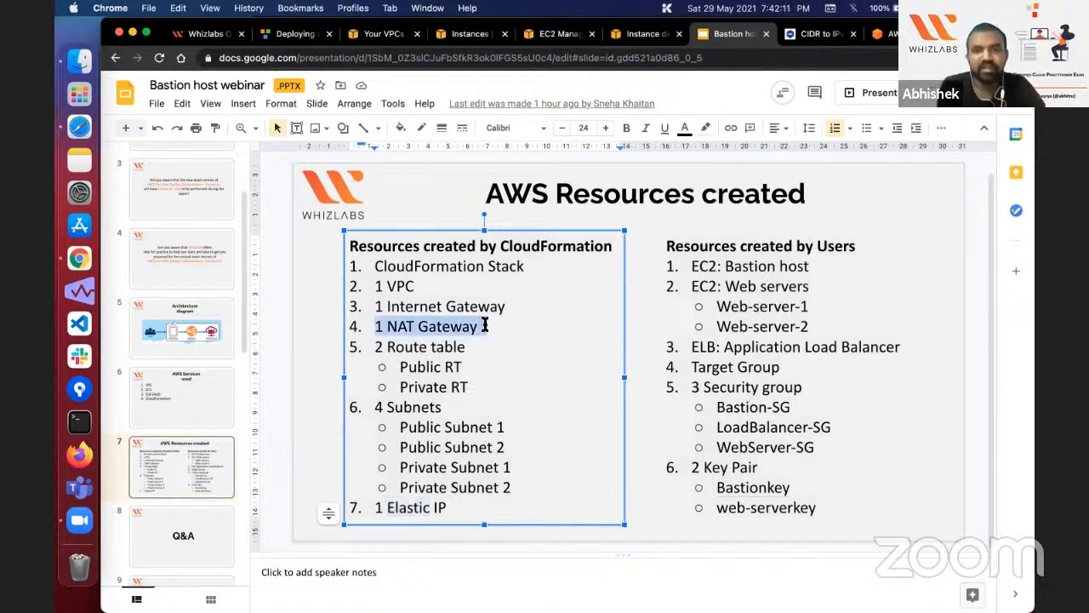
{"action": "left_click", "coordinate": [482, 327]}
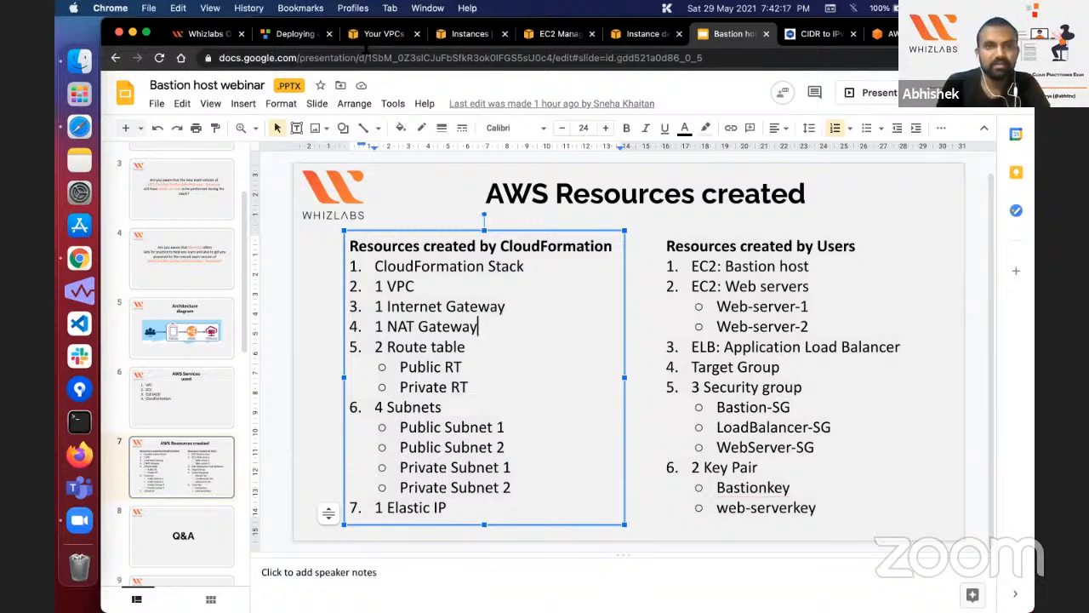
Step: Return to the lab instructions and read Task 7 on connecting to the web server via Bastion
{"action": "key", "text": "super+2"}
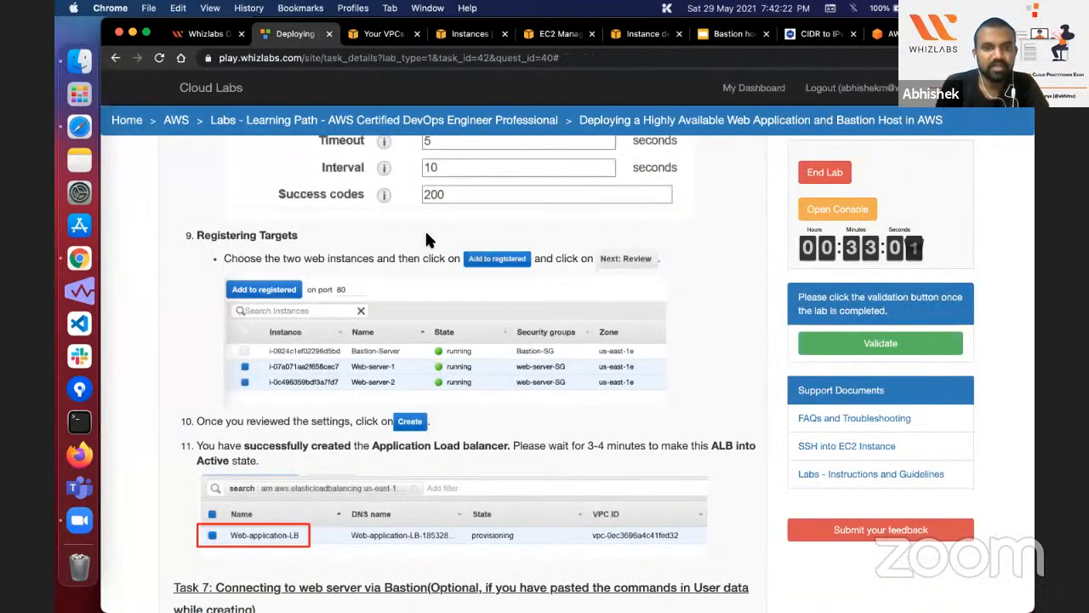
{"action": "scroll", "coordinate": [424, 229], "scroll_direction": "down", "scroll_amount": 5}
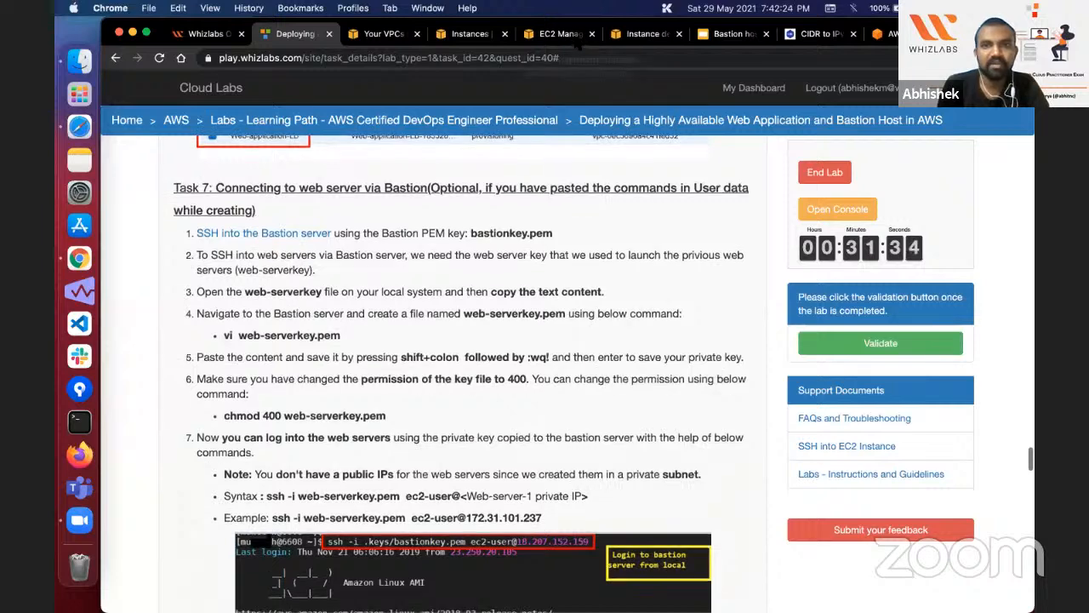
Step: Return to the EC2 load balancer list, refresh it and check the state of Web-application-LB
{"action": "left_click", "coordinate": [638, 34]}
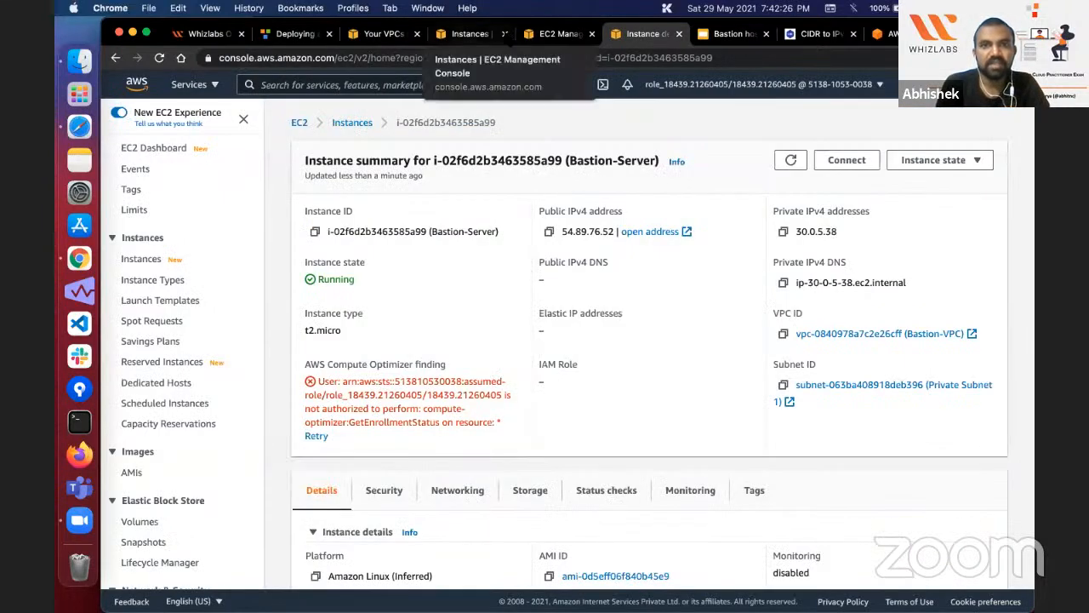
{"action": "left_click", "coordinate": [732, 34]}
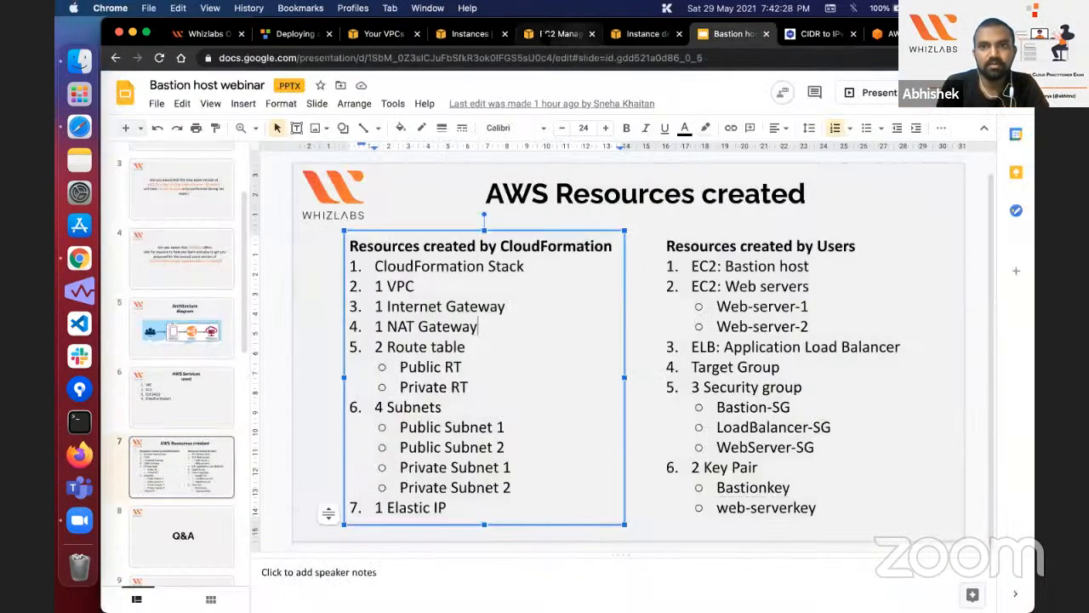
{"action": "left_click", "coordinate": [558, 34]}
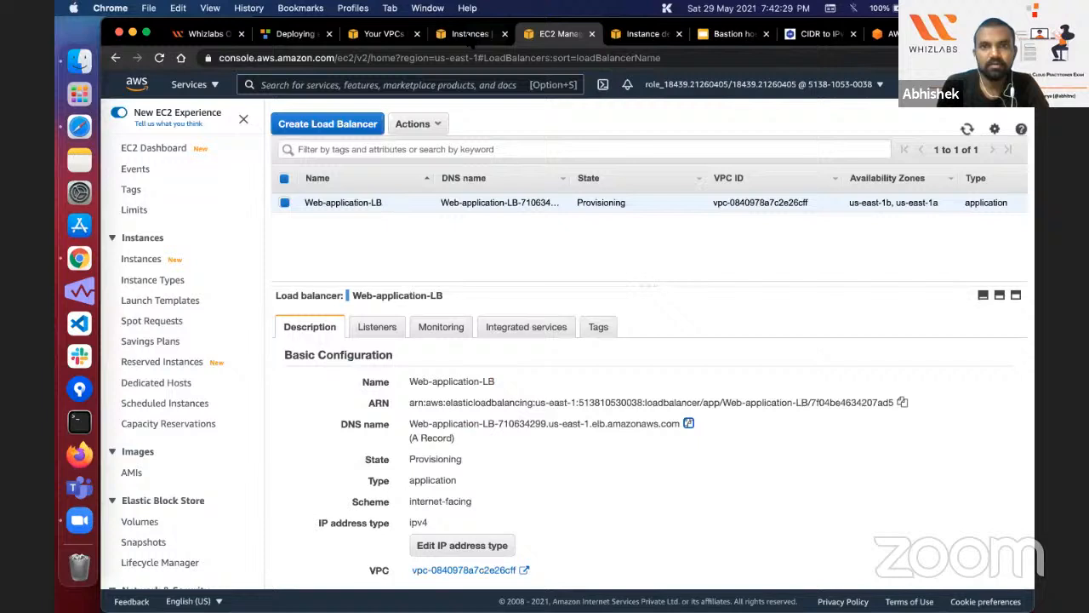
{"action": "left_click", "coordinate": [967, 128]}
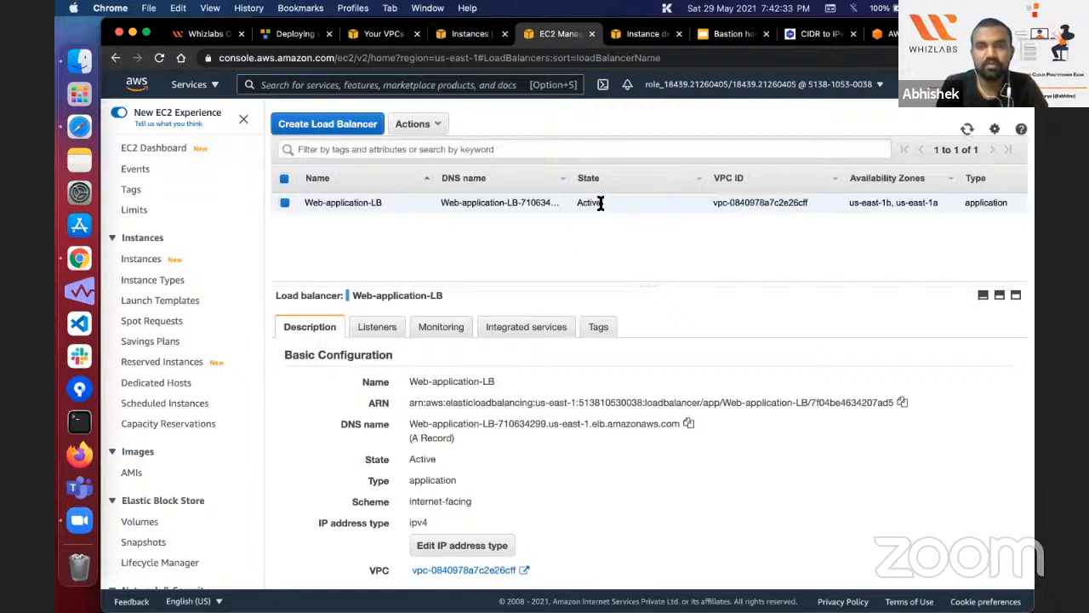
{"action": "double_click", "coordinate": [600, 202]}
{"action": "scroll", "coordinate": [629, 434], "scroll_direction": "down", "scroll_amount": 1}
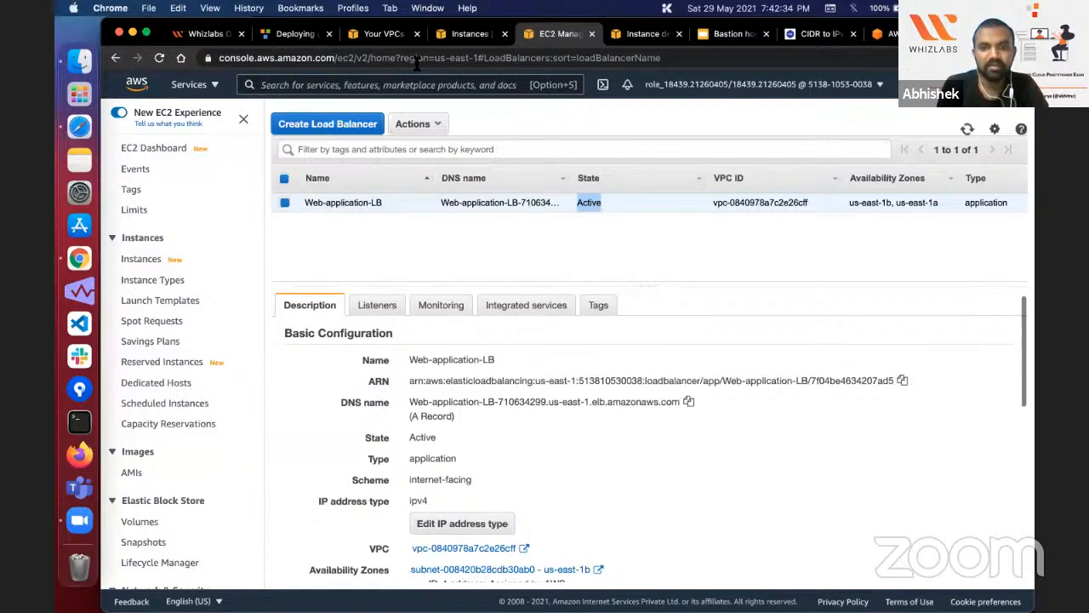
Step: Copy the DNS name of Web-application-LB, test it in a new browser tab, and close that tab
{"action": "left_click", "coordinate": [383, 34]}
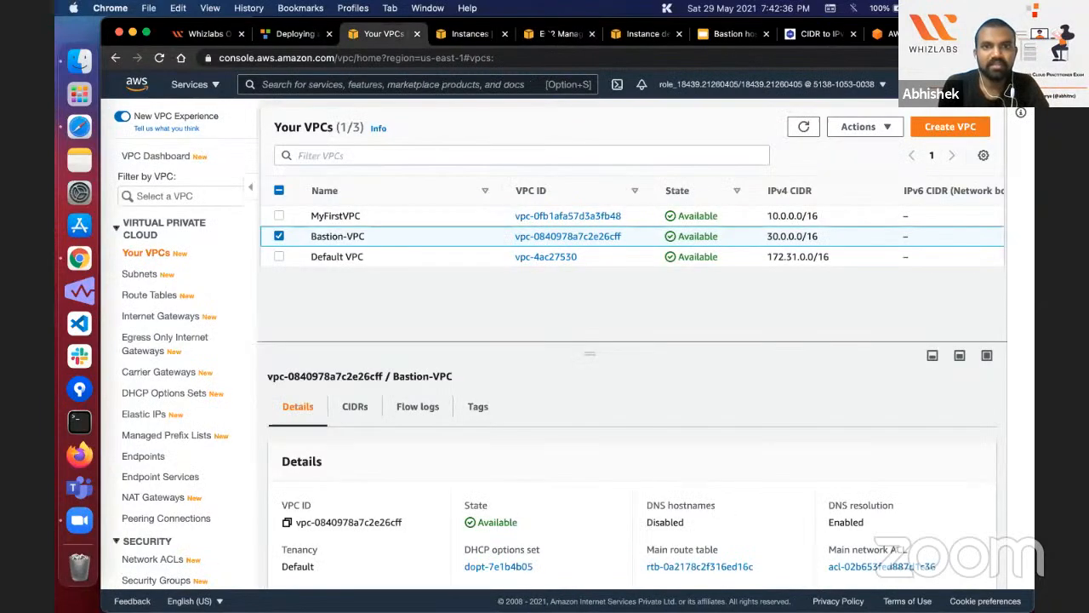
{"action": "left_click", "coordinate": [549, 34]}
{"action": "left_click", "coordinate": [689, 401]}
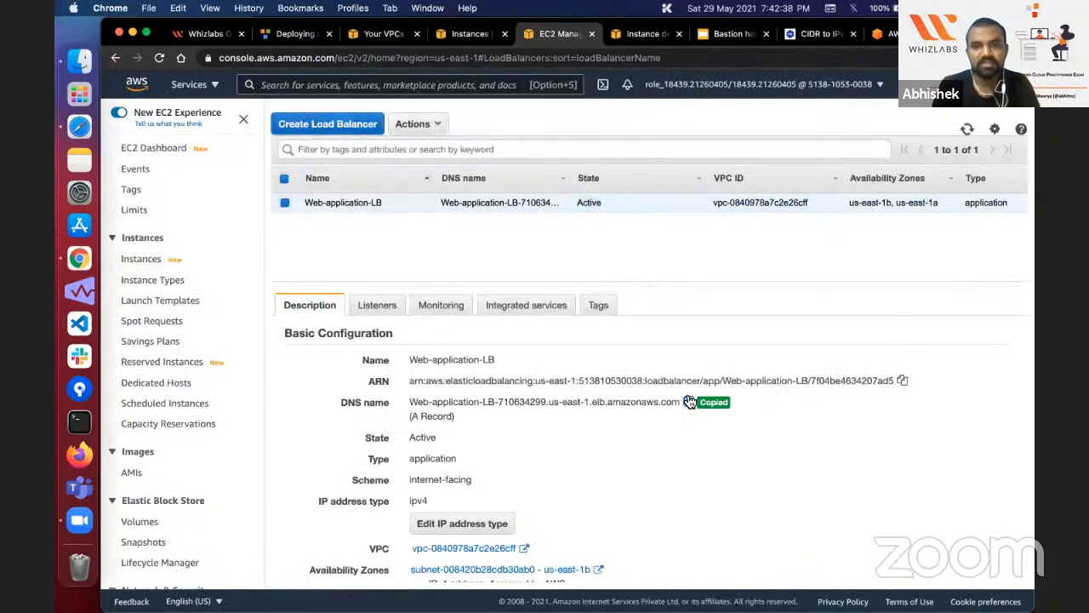
{"action": "key", "text": "super+t"}
{"action": "key", "text": "super+v"}
{"action": "key", "text": "Return"}
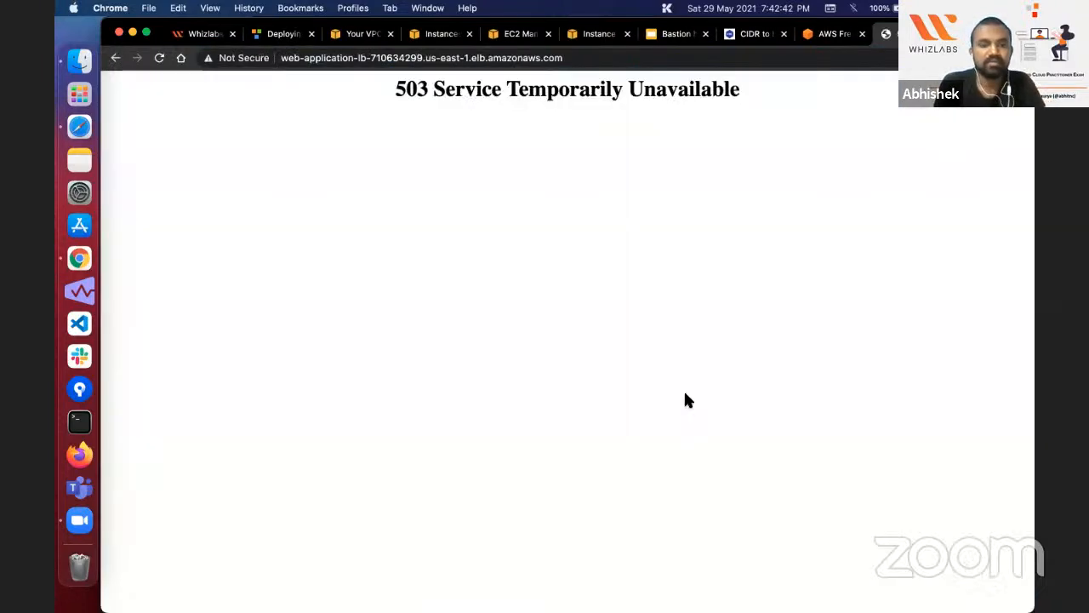
{"action": "key", "text": "super+w"}
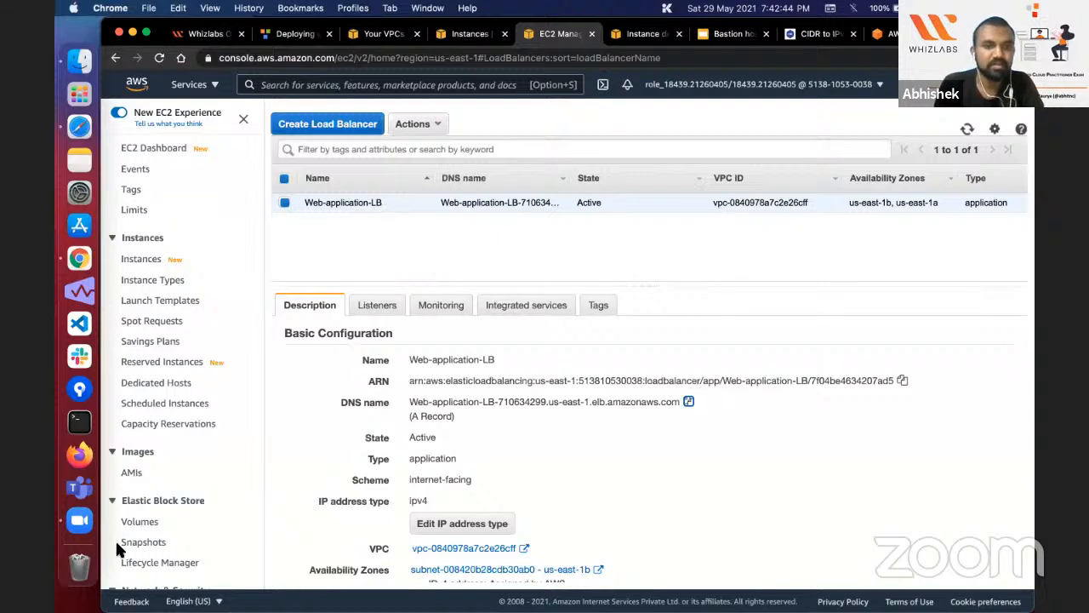
Step: Open the web-app-TG target group and check its registered targets
{"action": "scroll", "coordinate": [128, 510], "scroll_direction": "down", "scroll_amount": 5}
{"action": "left_click", "coordinate": [152, 459]}
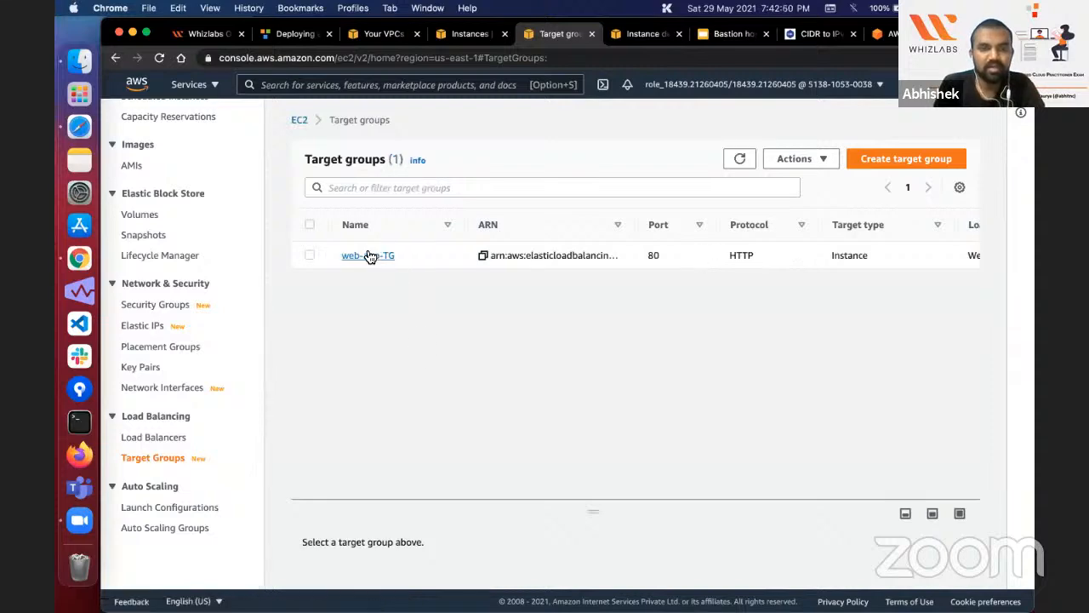
{"action": "left_click", "coordinate": [370, 254]}
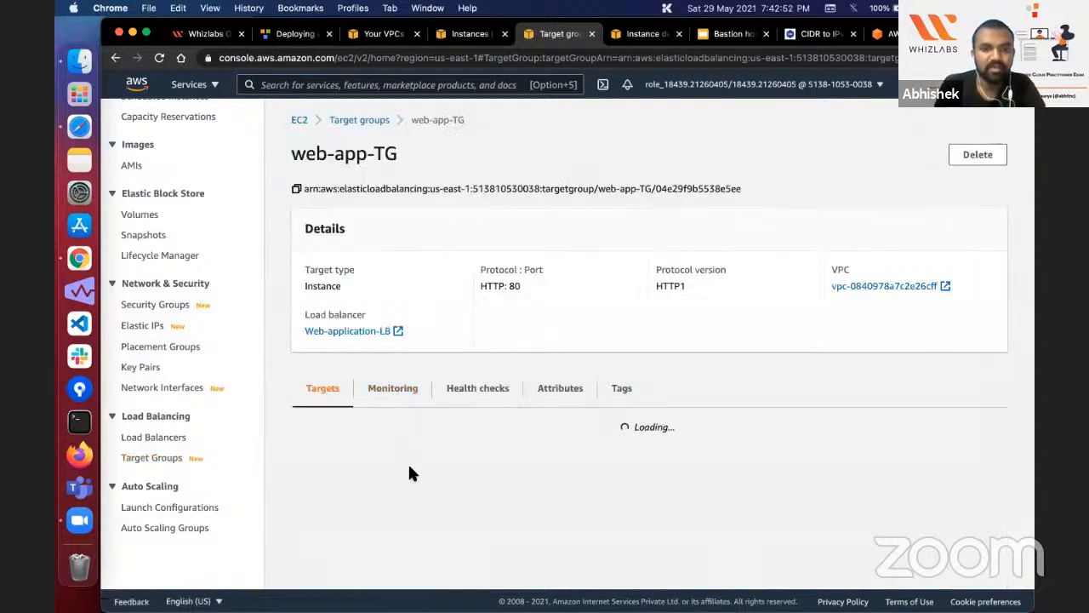
{"action": "scroll", "coordinate": [409, 473], "scroll_direction": "down", "scroll_amount": 2}
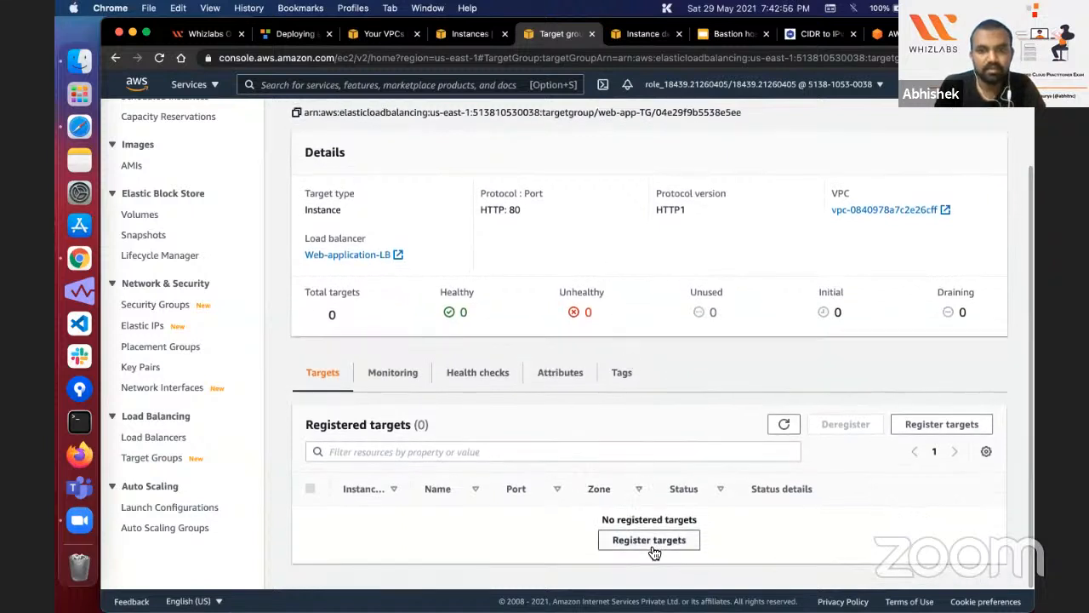
Step: Register Web-server-1 and Web-server-2 on port 80 as targets of the web-app-TG target group
{"action": "left_click", "coordinate": [649, 542]}
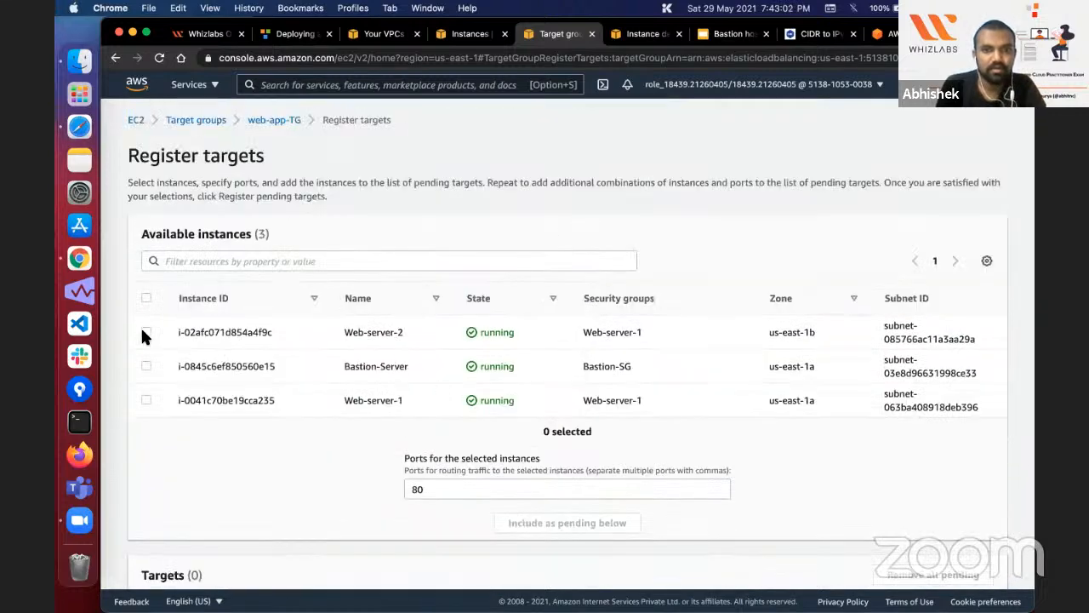
{"action": "left_click", "coordinate": [145, 332]}
{"action": "left_click", "coordinate": [147, 400]}
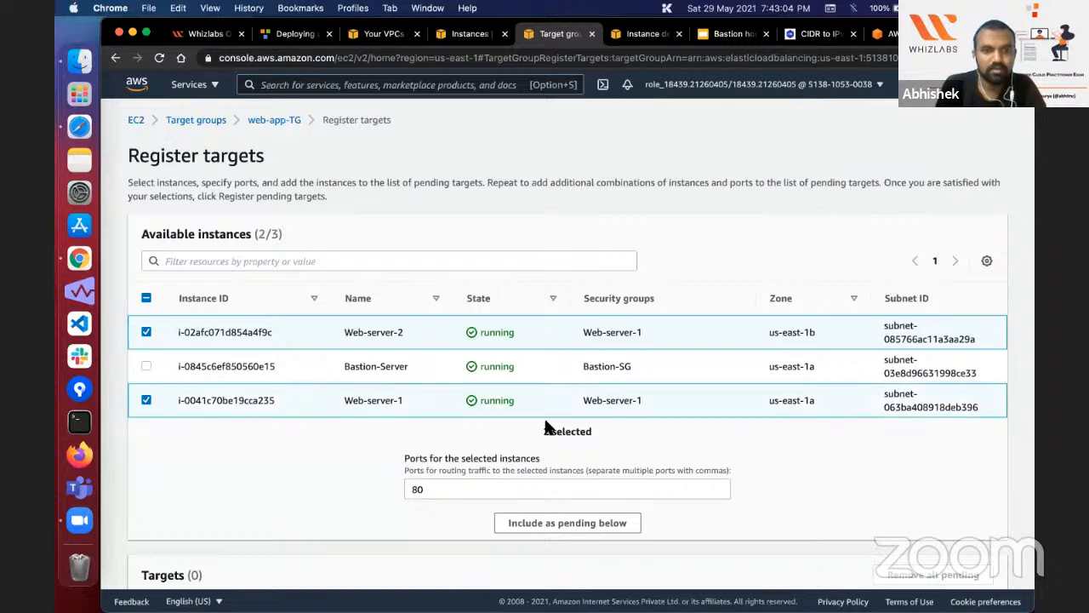
{"action": "scroll", "coordinate": [575, 436], "scroll_direction": "down", "scroll_amount": 4}
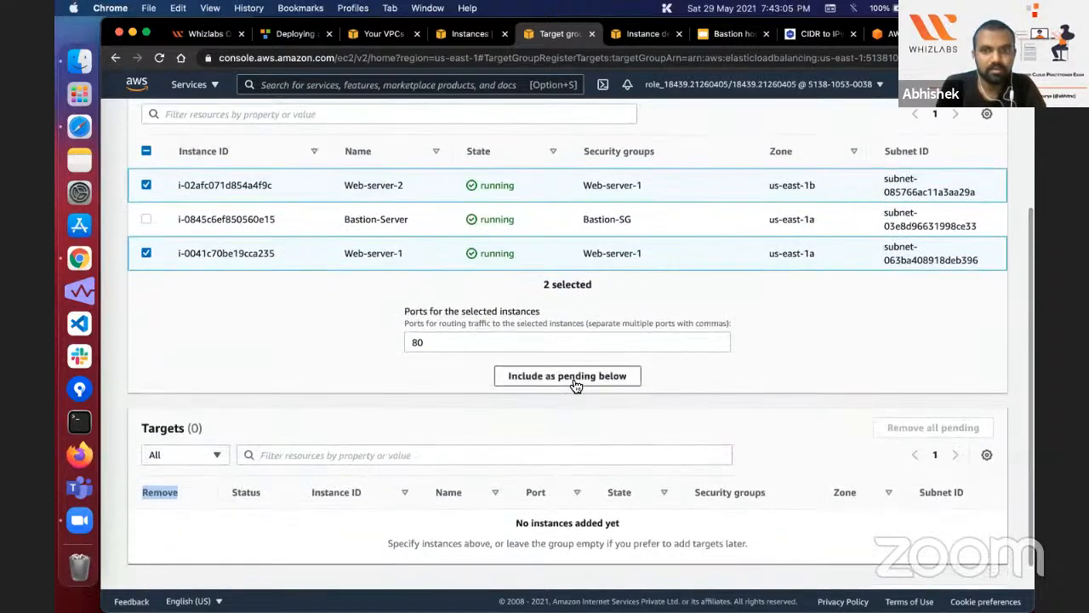
{"action": "left_click", "coordinate": [575, 376]}
{"action": "scroll", "coordinate": [628, 462], "scroll_direction": "down", "scroll_amount": 2}
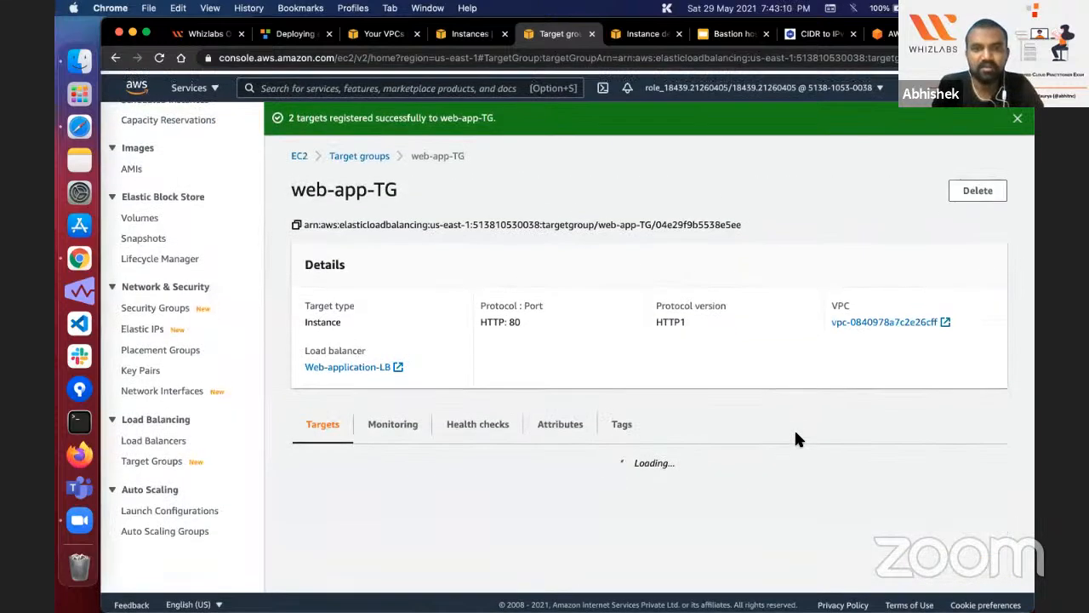
Step: Examine the health counts of web-app-TG and the status details of its registered targets
{"action": "scroll", "coordinate": [605, 327], "scroll_direction": "down", "scroll_amount": 3}
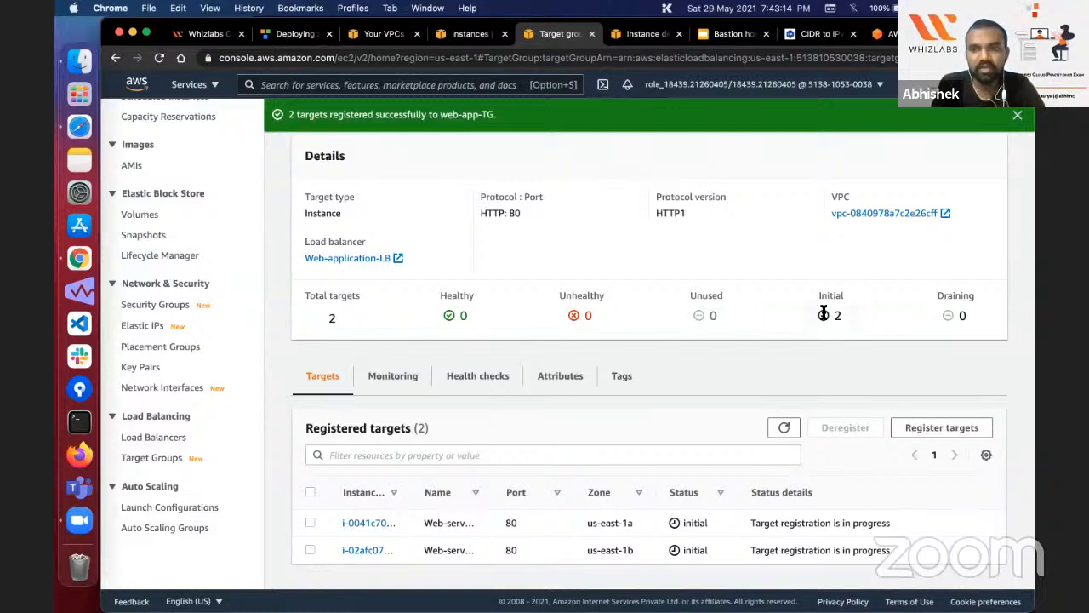
{"action": "double_click", "coordinate": [831, 295]}
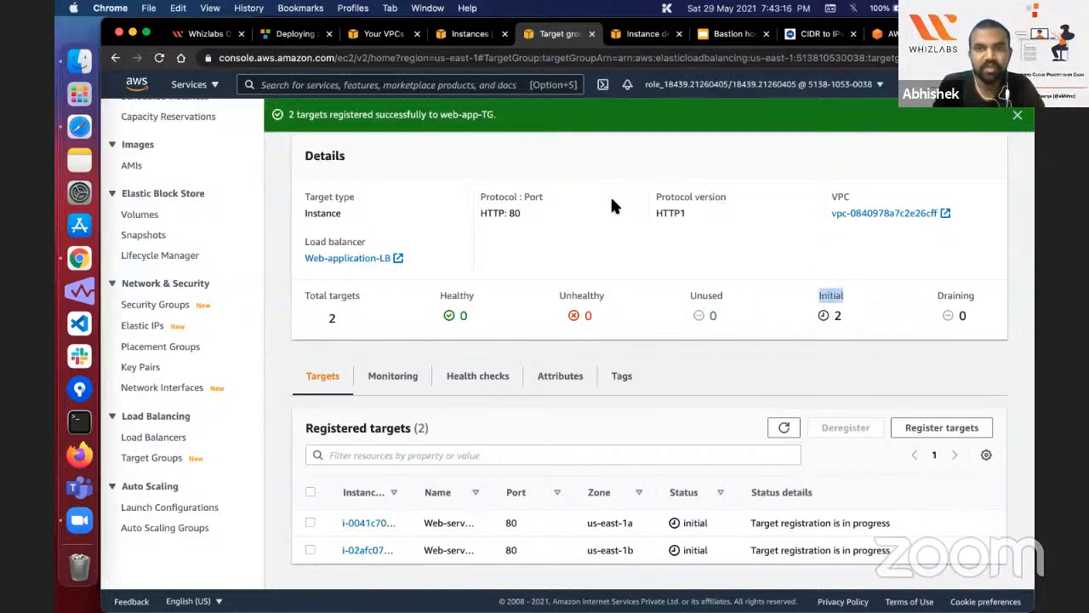
{"action": "left_click", "coordinate": [586, 297]}
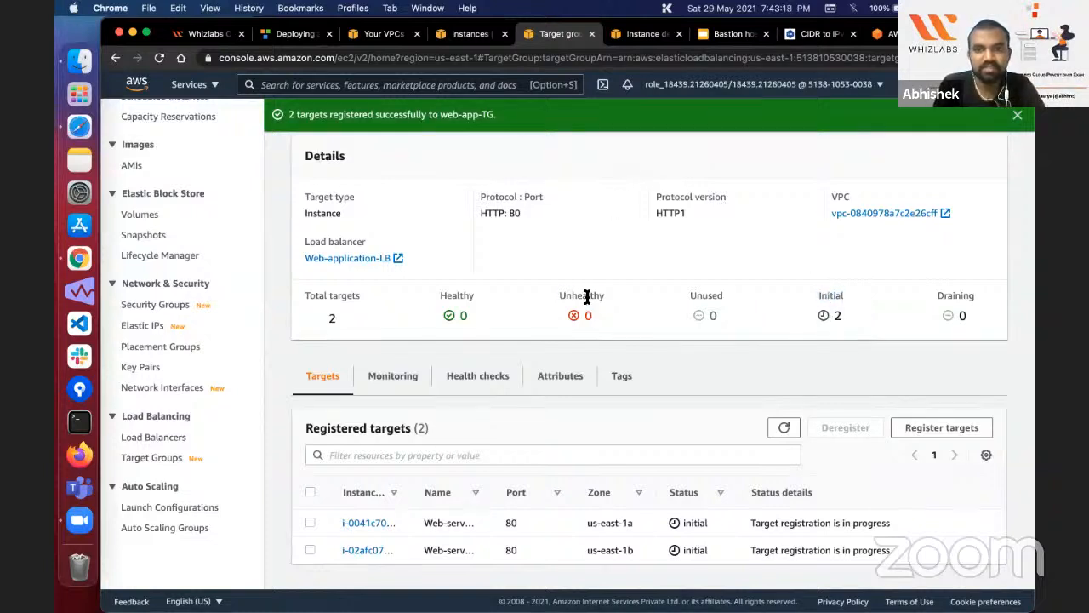
{"action": "double_click", "coordinate": [586, 297]}
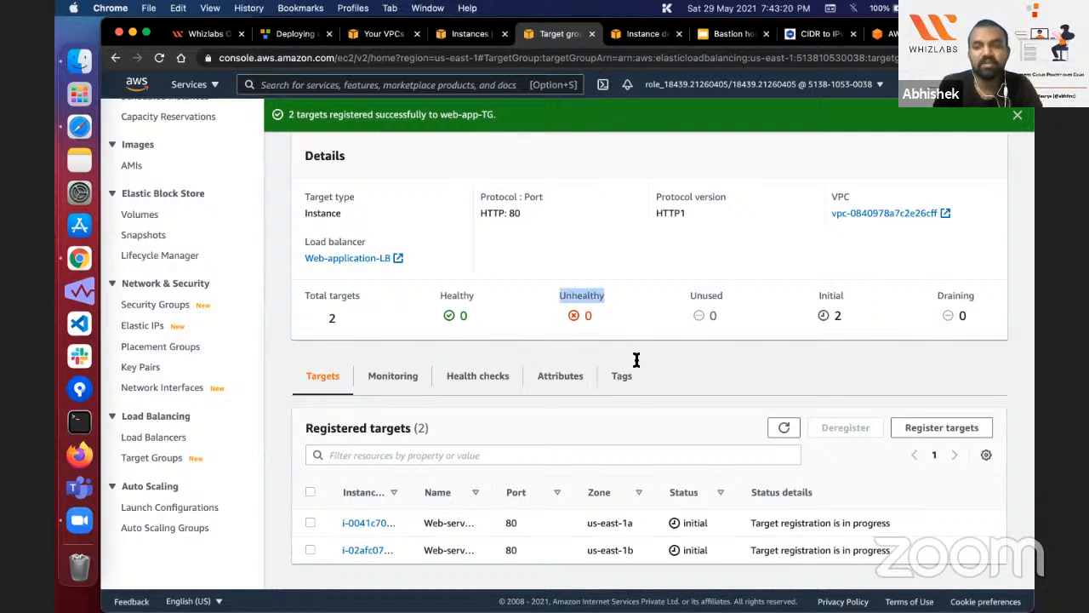
{"action": "double_click", "coordinate": [805, 522]}
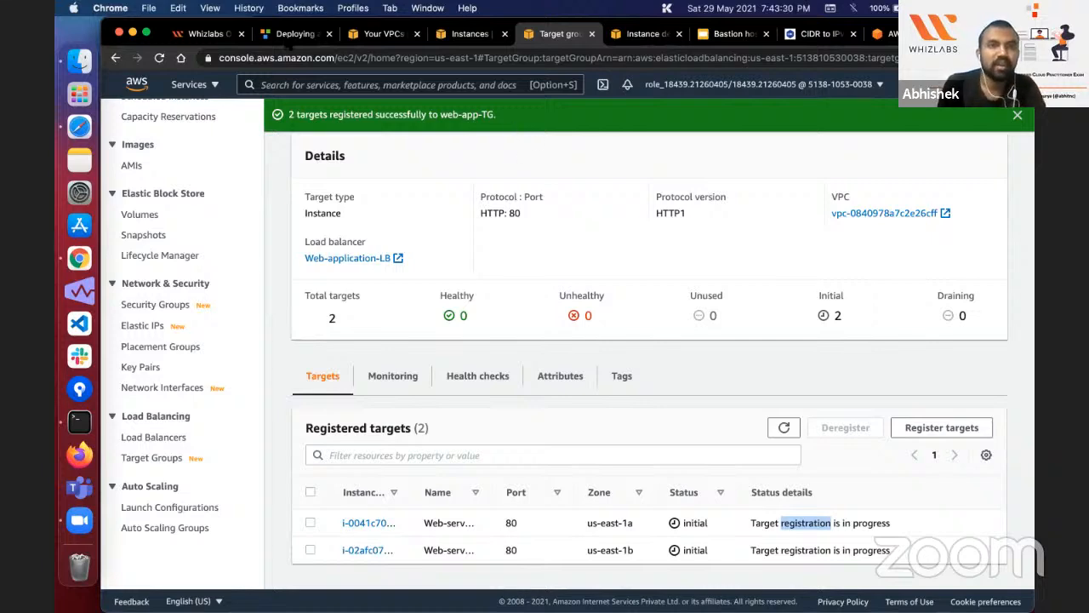
Step: Open the "SSH into EC2 Instance" support document from the lab page and look through its Mac and Windows instructions
{"action": "left_click", "coordinate": [337, 40]}
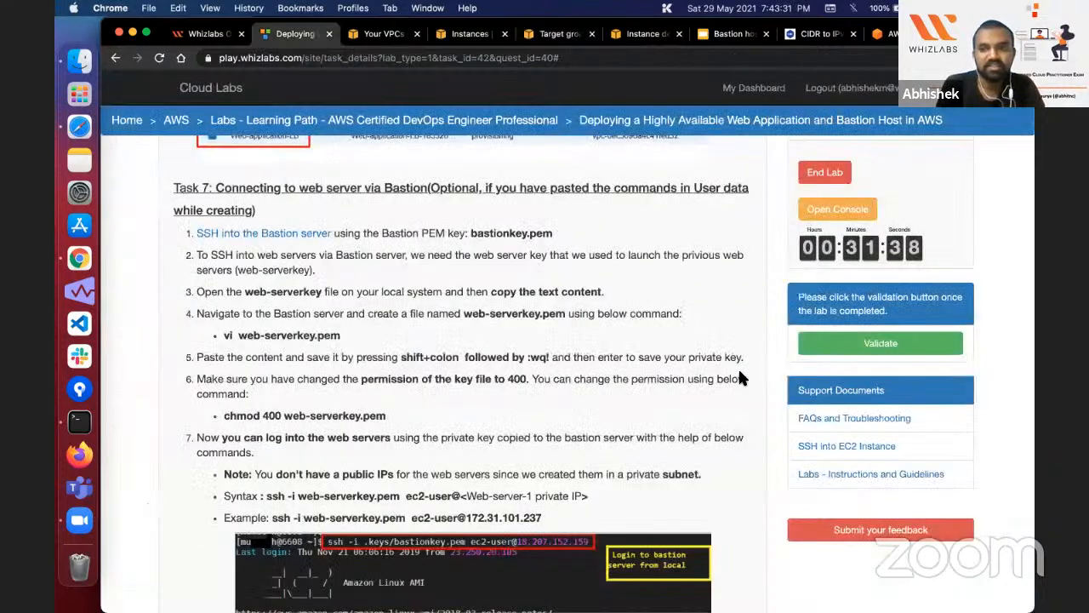
{"action": "left_click", "coordinate": [840, 446]}
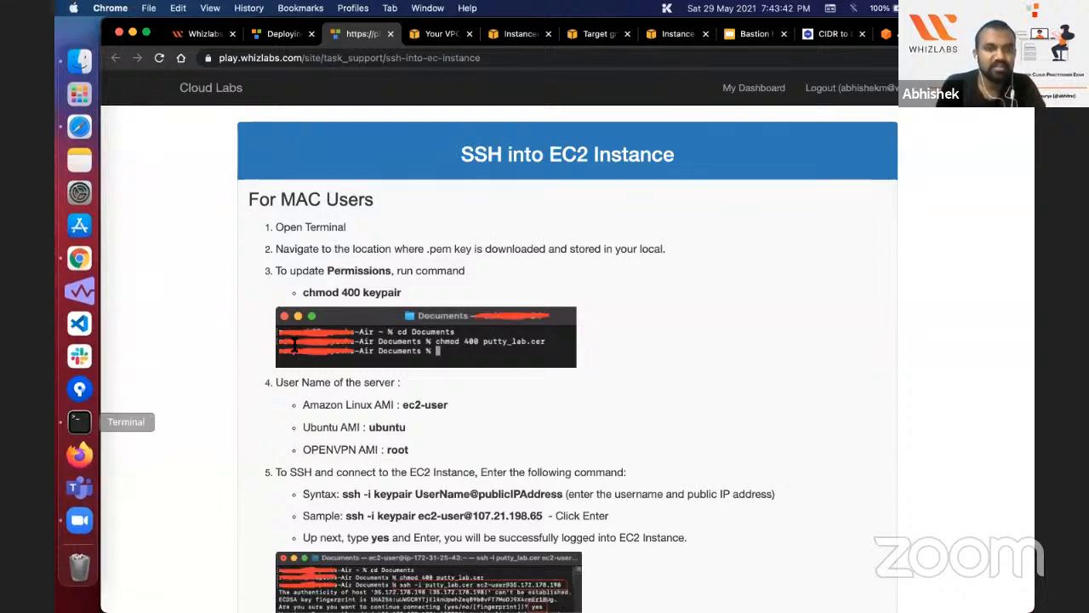
{"action": "scroll", "coordinate": [385, 242], "scroll_direction": "down", "scroll_amount": 10}
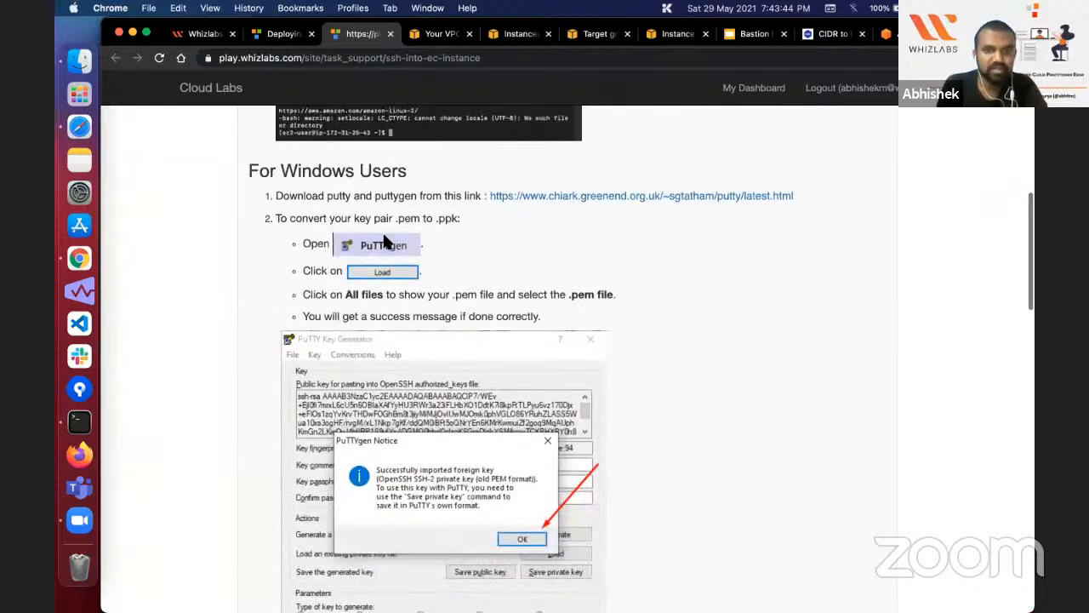
Step: Review the Windows instructions for converting the .pem key to .ppk and connecting through PuTTY, and close the support document
{"action": "double_click", "coordinate": [380, 199]}
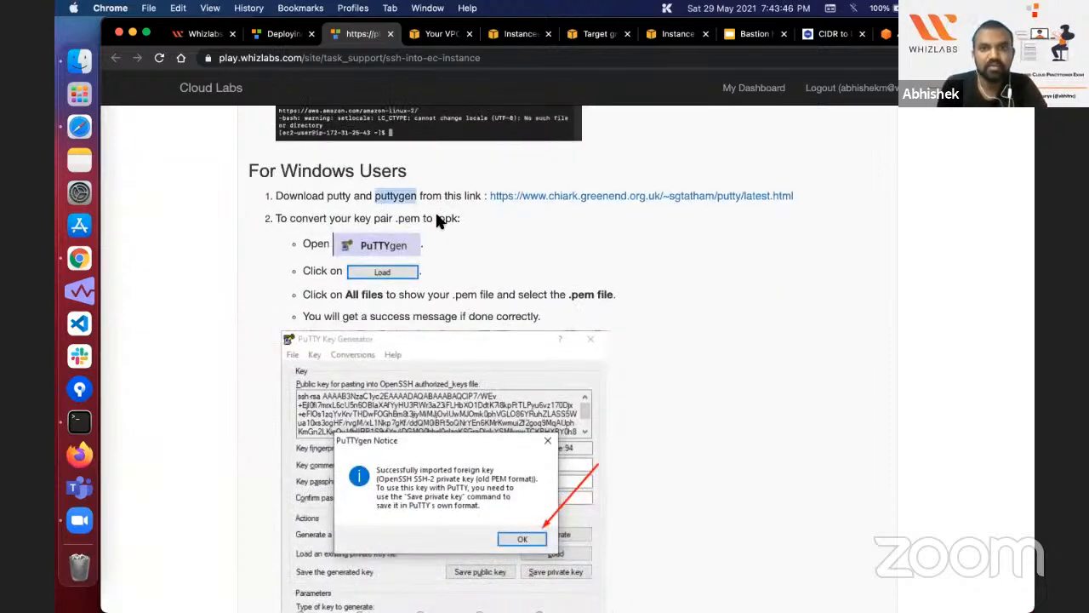
{"action": "left_click_drag", "start_coordinate": [396, 218], "coordinate": [421, 219]}
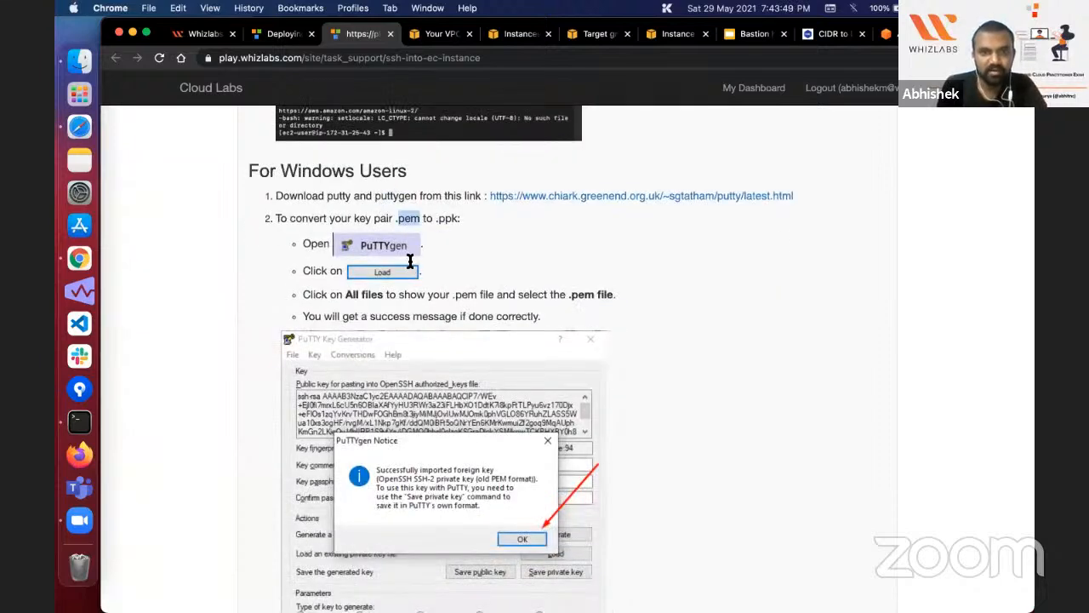
{"action": "scroll", "coordinate": [391, 204], "scroll_direction": "down", "scroll_amount": 1}
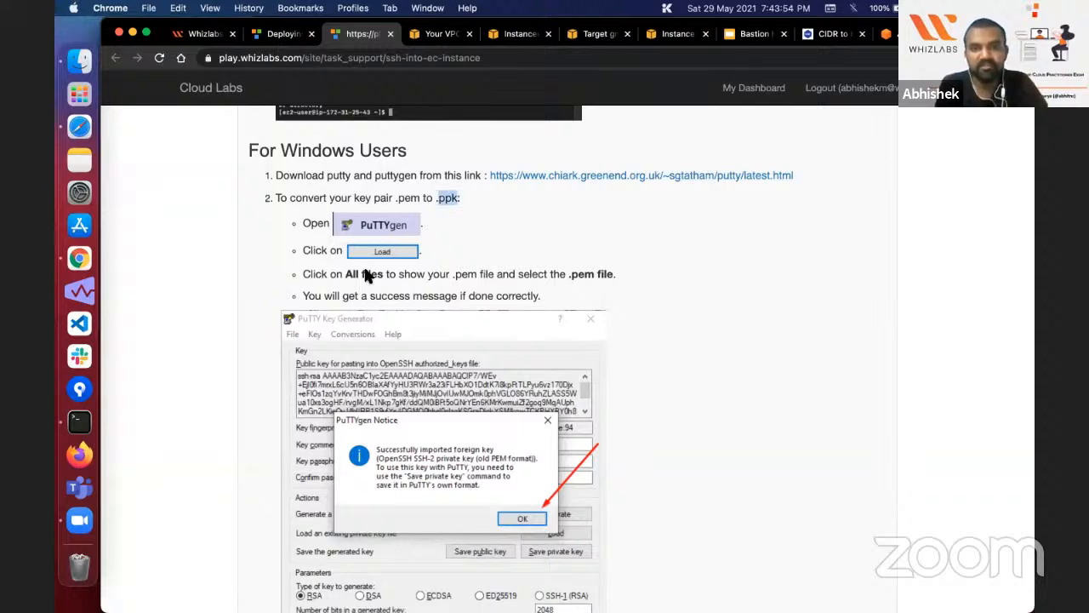
{"action": "scroll", "coordinate": [368, 265], "scroll_direction": "down", "scroll_amount": 1}
{"action": "scroll", "coordinate": [375, 267], "scroll_direction": "down", "scroll_amount": 5}
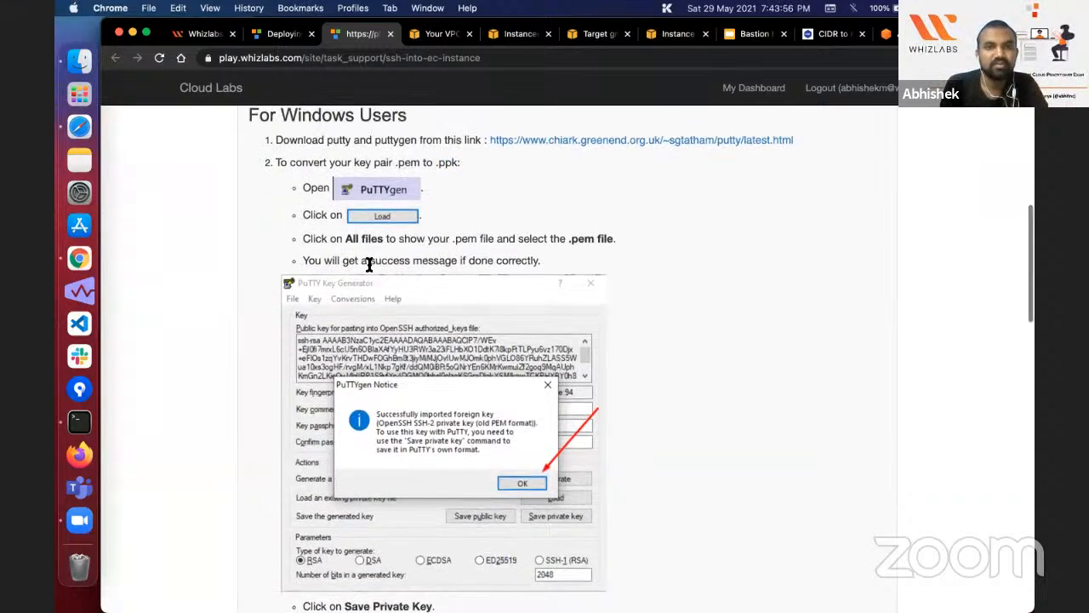
{"action": "scroll", "coordinate": [382, 268], "scroll_direction": "down", "scroll_amount": 15}
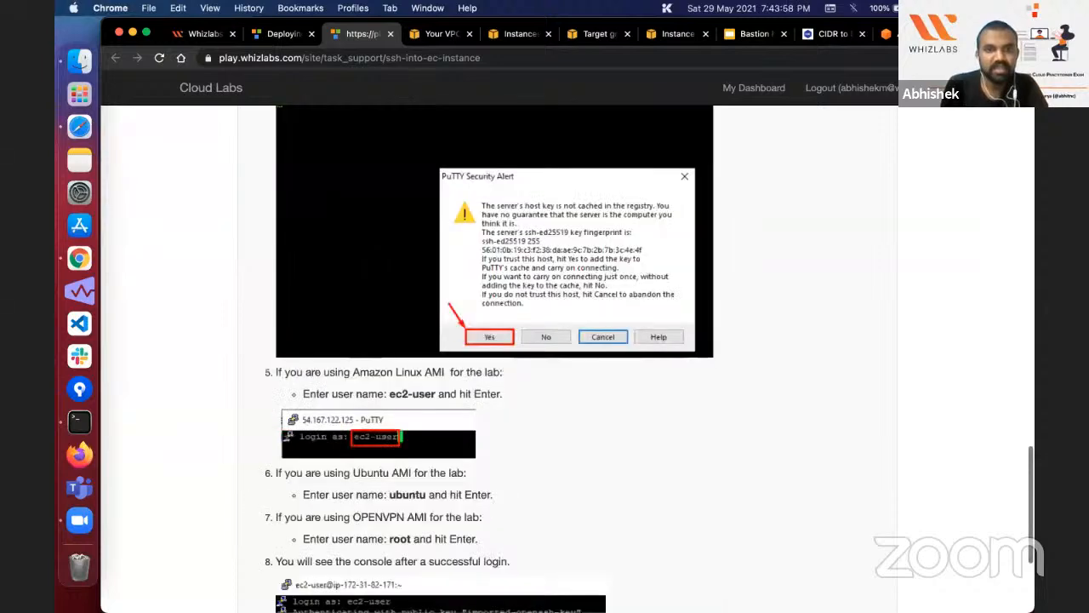
{"action": "scroll", "coordinate": [381, 268], "scroll_direction": "up", "scroll_amount": 6}
{"action": "scroll", "coordinate": [381, 268], "scroll_direction": "up", "scroll_amount": 20}
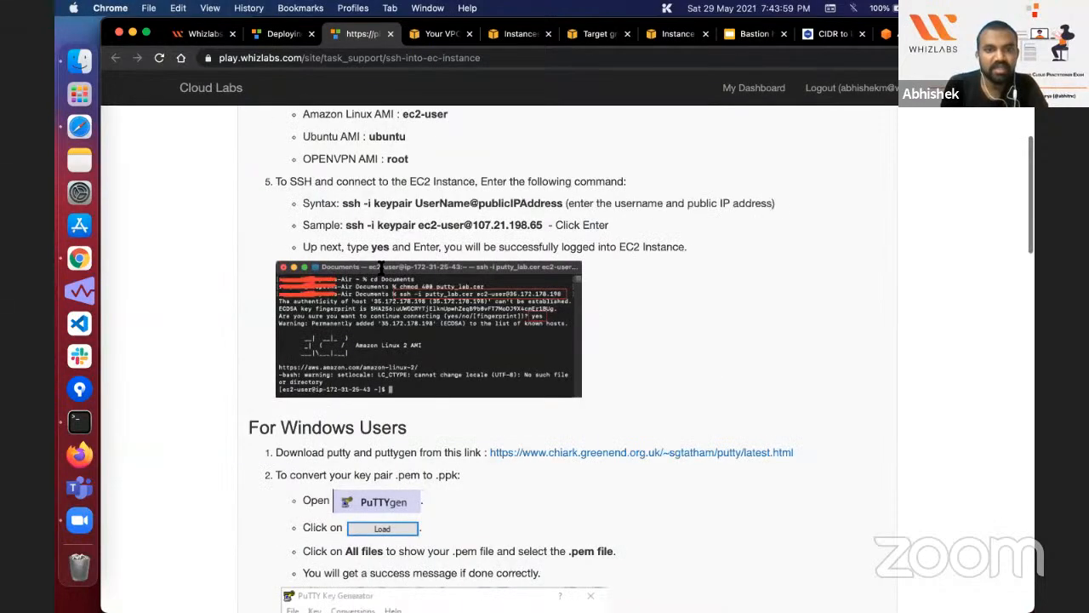
{"action": "scroll", "coordinate": [381, 266], "scroll_direction": "up", "scroll_amount": 8}
{"action": "scroll", "coordinate": [381, 268], "scroll_direction": "down", "scroll_amount": 10}
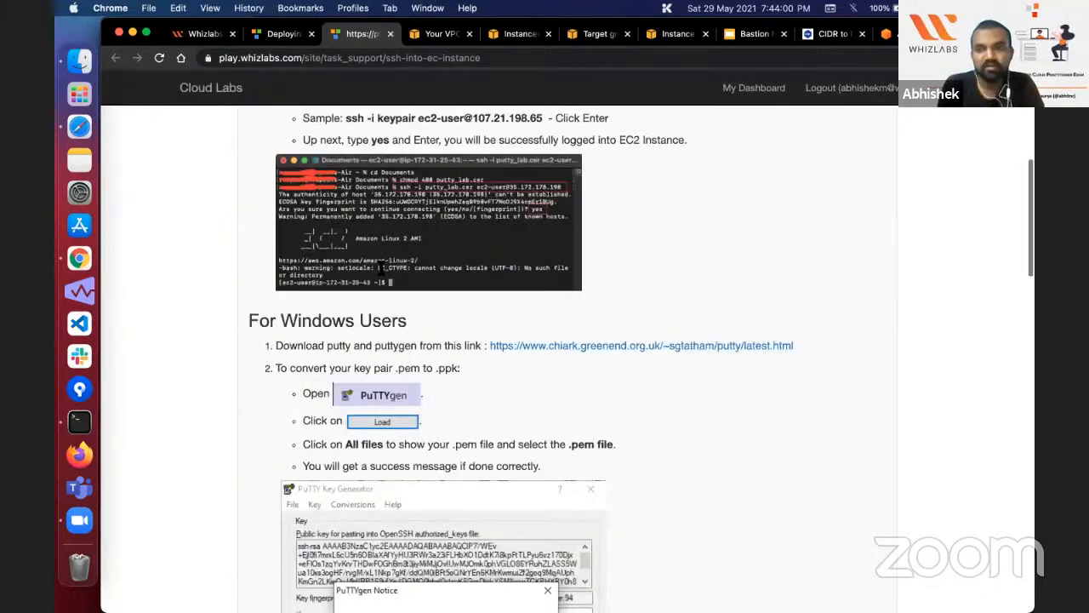
{"action": "scroll", "coordinate": [382, 268], "scroll_direction": "down", "scroll_amount": 15}
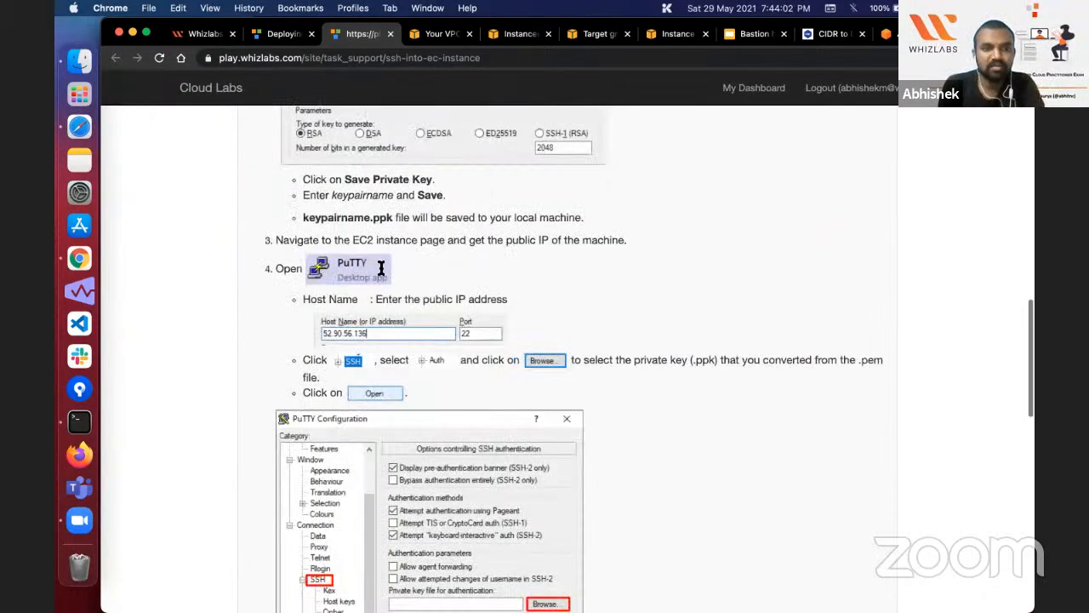
{"action": "key", "text": "super+w"}
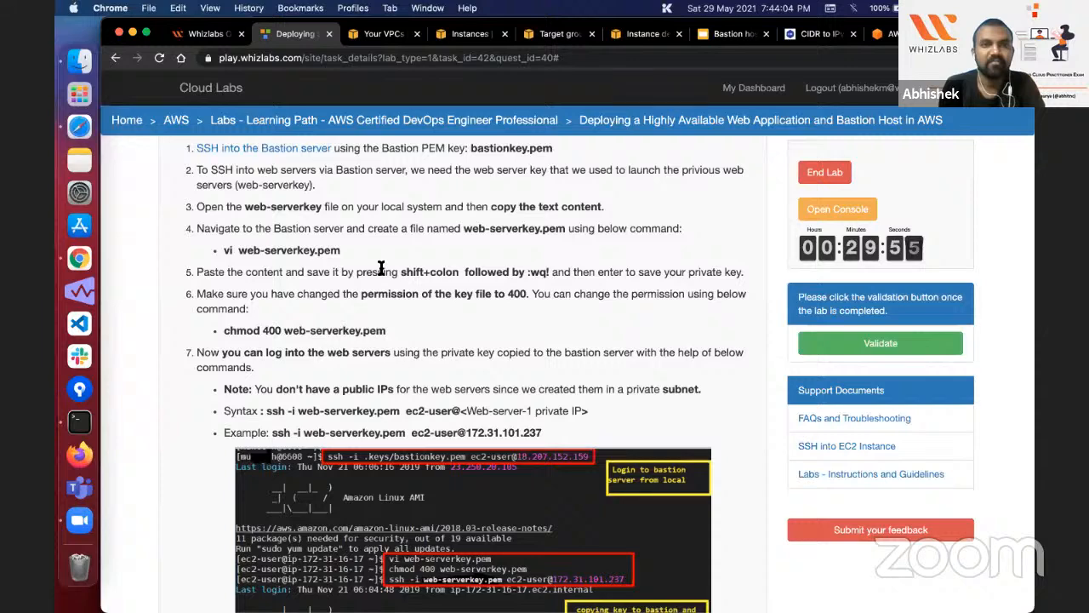
Step: Switch to Terminal, change to the Desktop folder and list its files to locate the bastion and web server keys
{"action": "scroll", "coordinate": [381, 268], "scroll_direction": "down", "scroll_amount": 4}
{"action": "left_click", "coordinate": [79, 423]}
{"action": "type", "text": "cd D"}
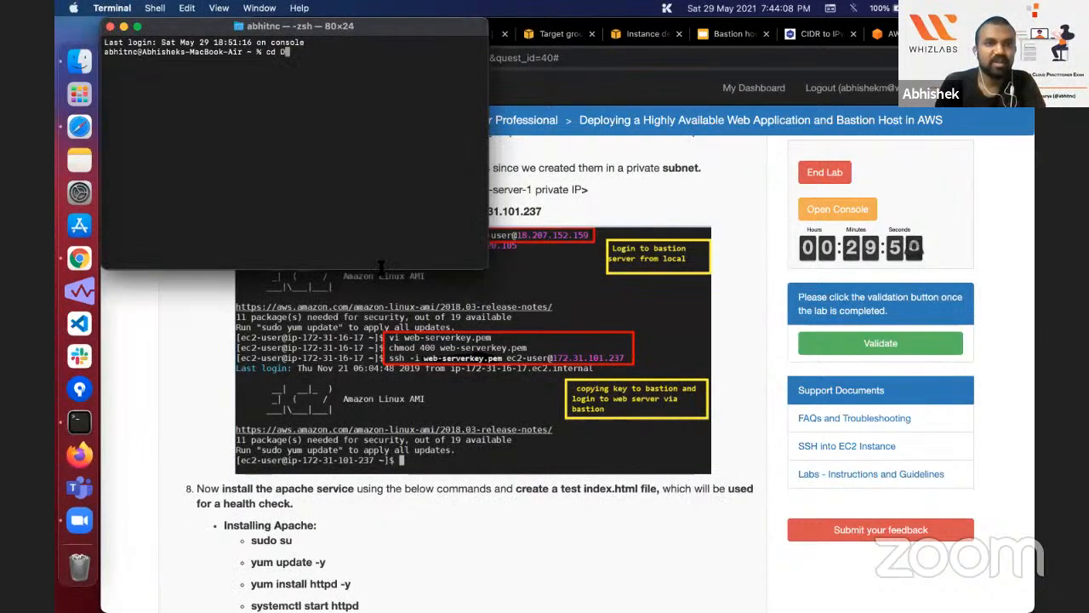
{"action": "type", "text": "esktop"}
{"action": "key", "text": "Return"}
{"action": "type", "text": "ls"}
{"action": "key", "text": "Return"}
{"action": "double_click", "coordinate": [136, 71]}
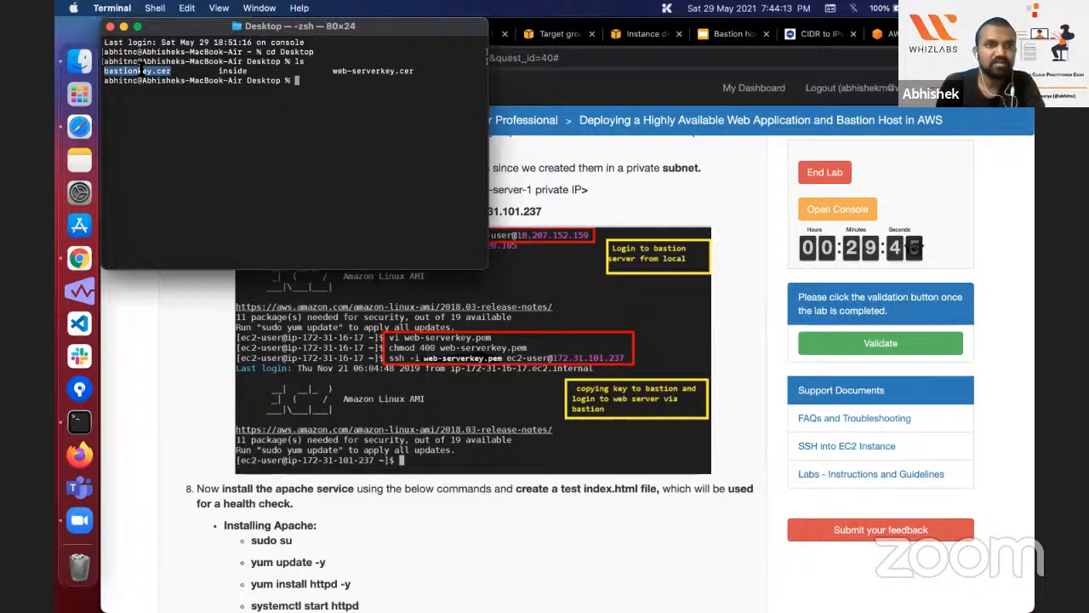
{"action": "double_click", "coordinate": [353, 71]}
Step: Return to the browser, review Task 7 of the lab, and open the SSH client connection instructions for the running Bastion-Server instance
{"action": "left_click", "coordinate": [395, 346]}
{"action": "scroll", "coordinate": [395, 346], "scroll_direction": "up", "scroll_amount": 5}
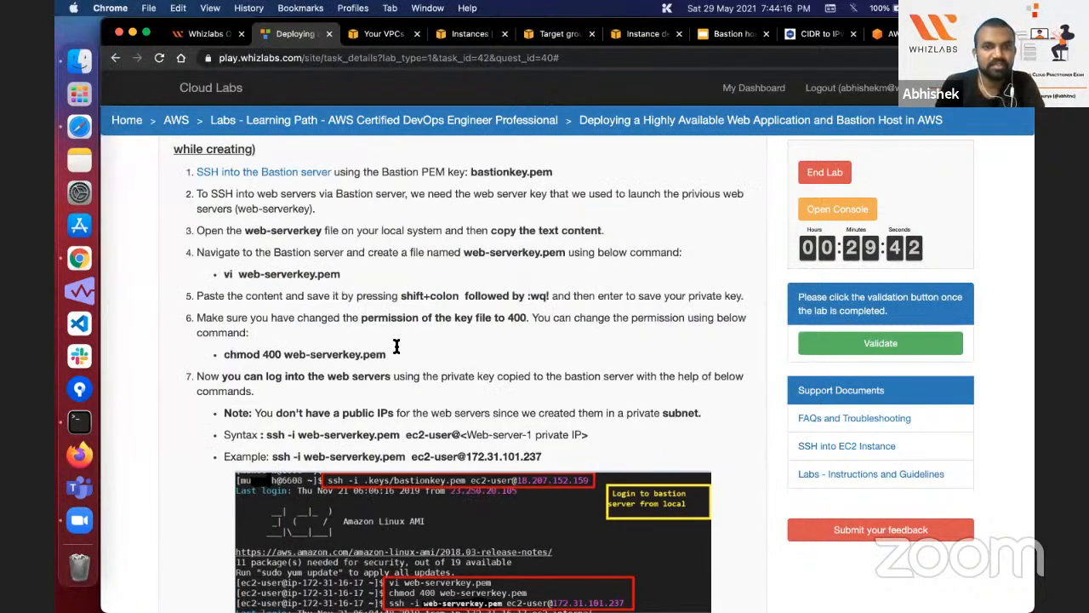
{"action": "scroll", "coordinate": [396, 346], "scroll_direction": "up", "scroll_amount": 2}
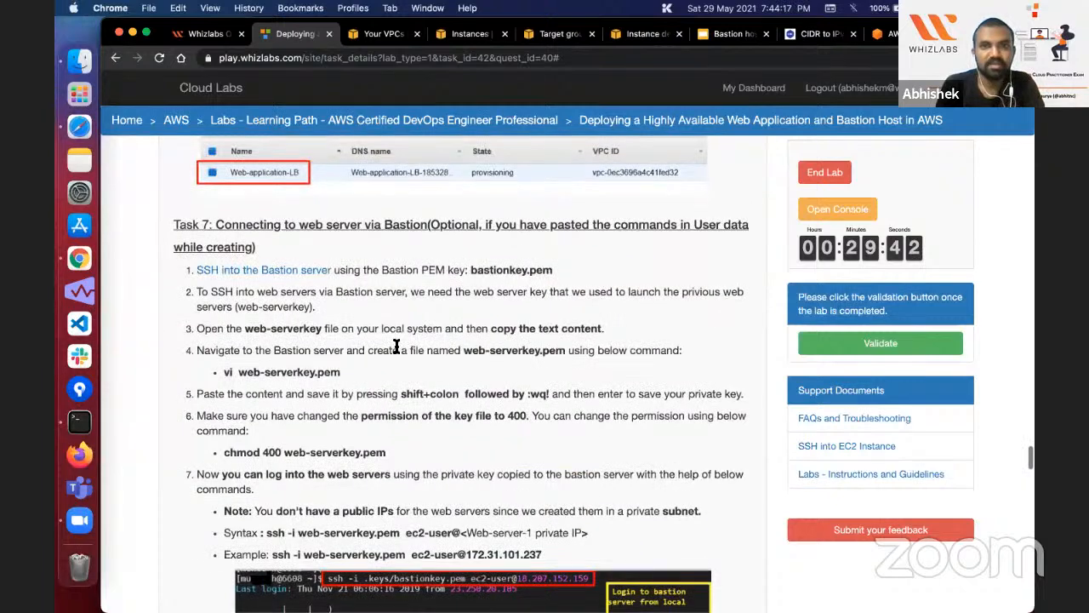
{"action": "scroll", "coordinate": [449, 213], "scroll_direction": "up", "scroll_amount": 1}
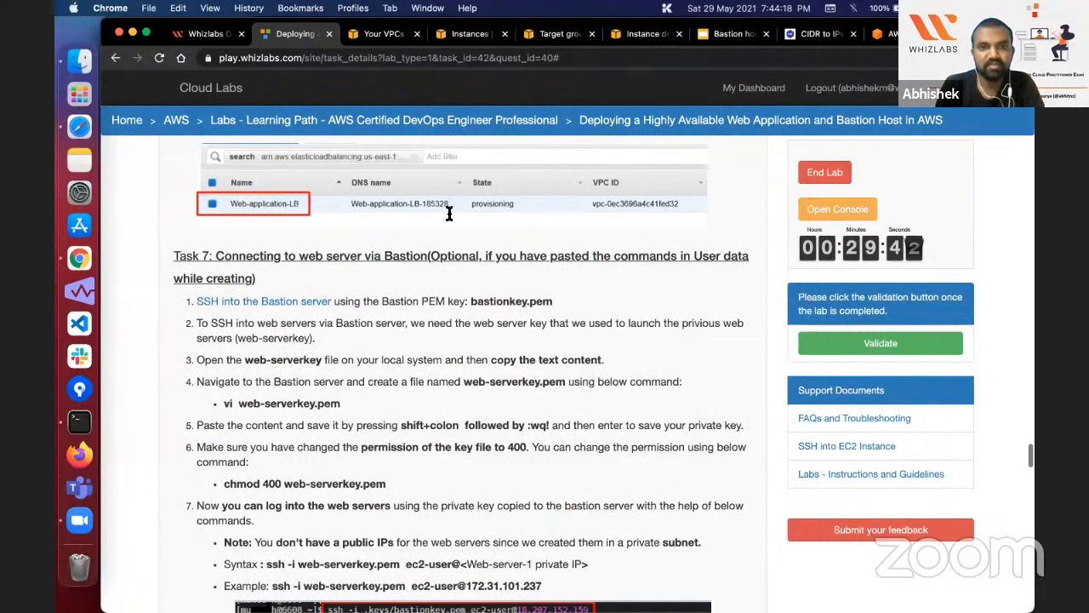
{"action": "key", "text": "super+4"}
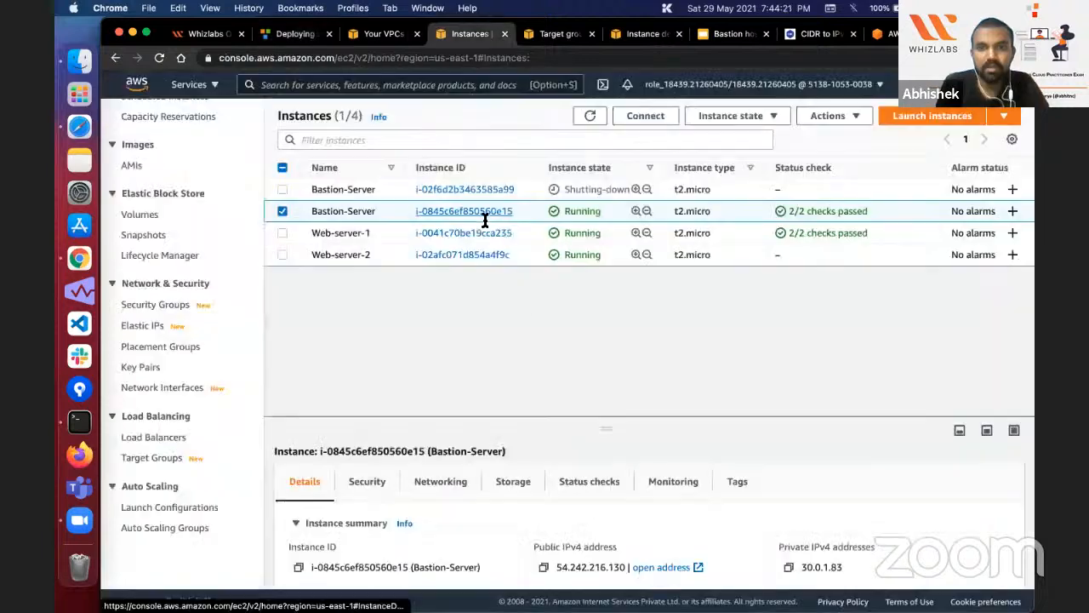
{"action": "left_click", "coordinate": [486, 214]}
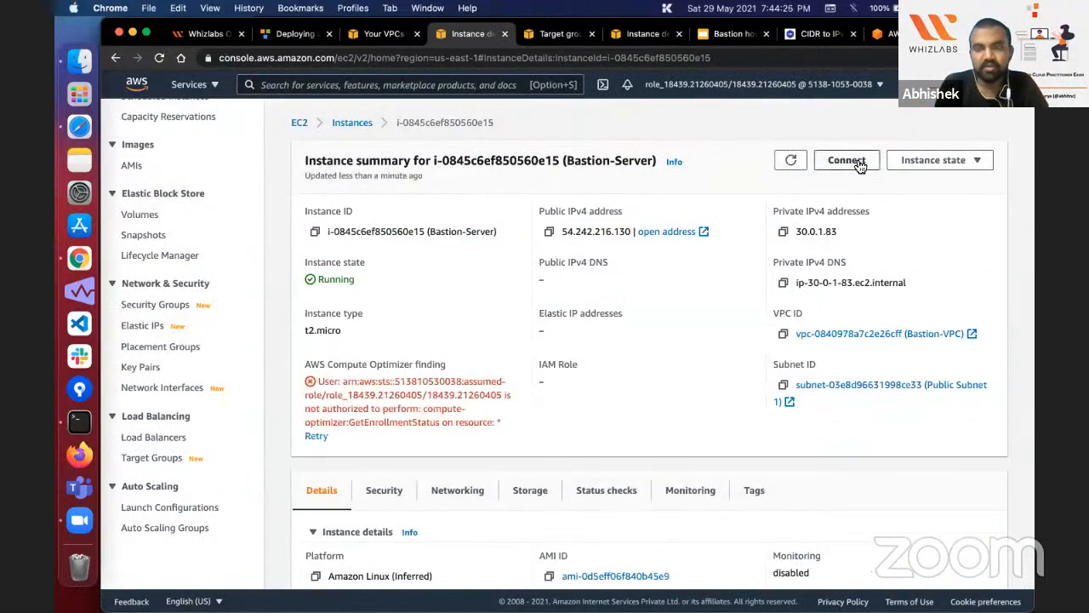
{"action": "left_click", "coordinate": [860, 166]}
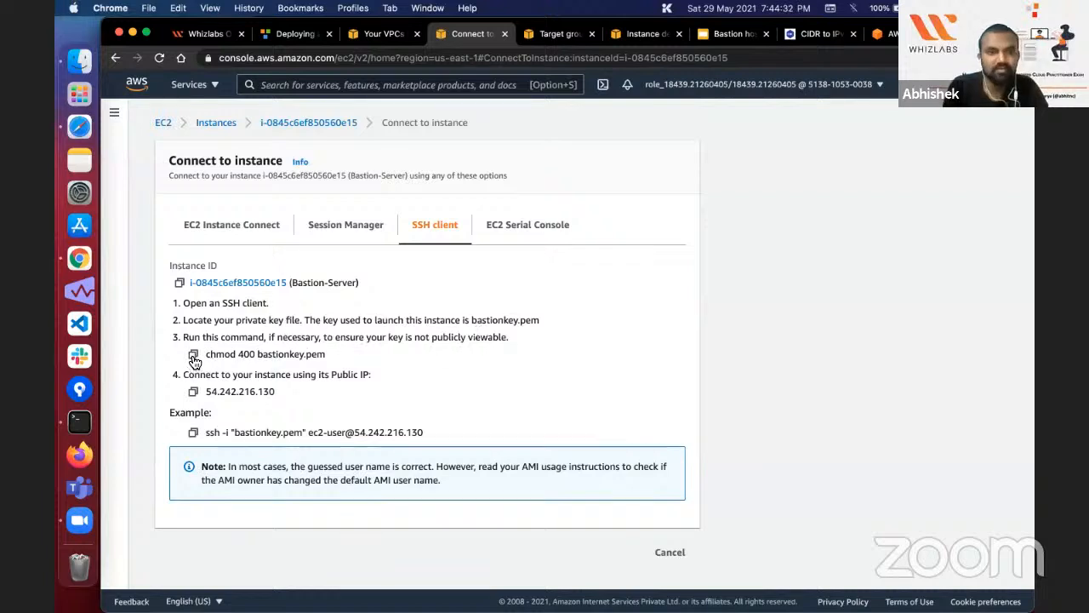
Step: Enter the suggested command chmod 400 bastionkey.pem at the Terminal prompt without running it, and enlarge the Terminal text
{"action": "left_click", "coordinate": [80, 421]}
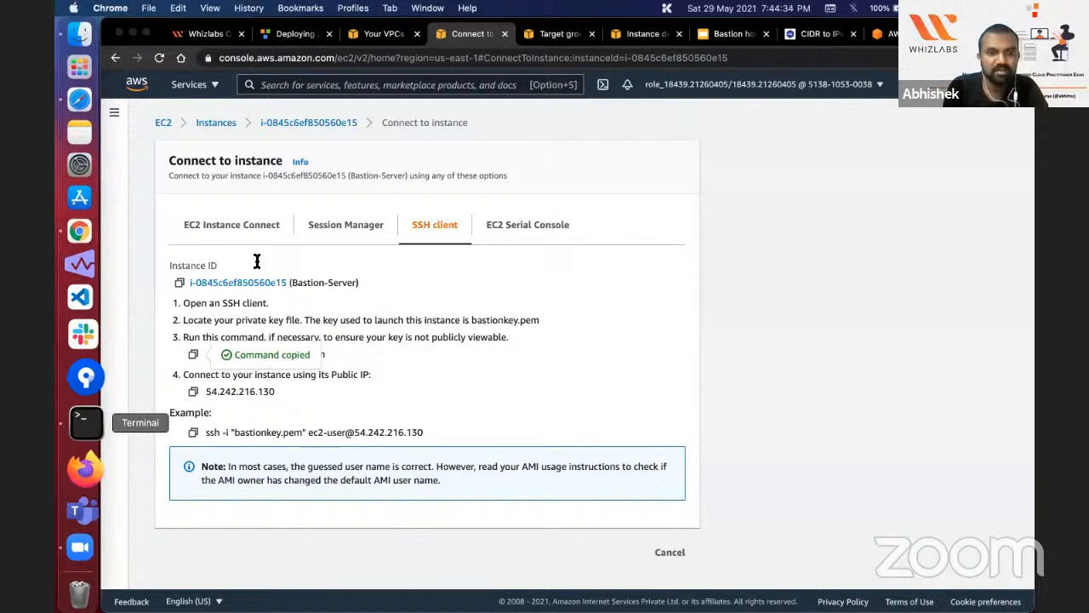
{"action": "key", "text": "super+v"}
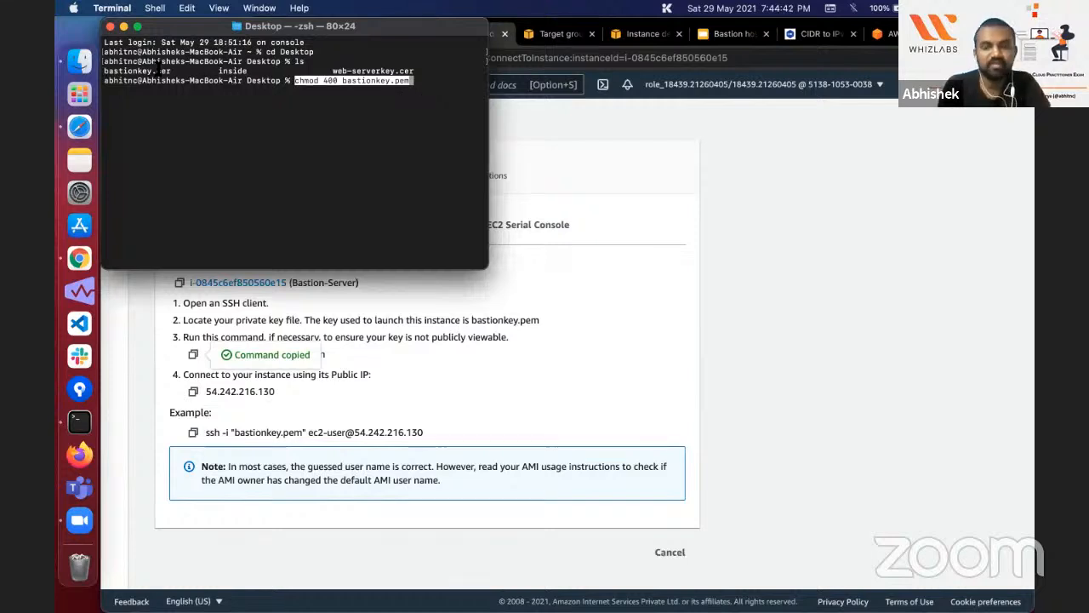
{"action": "key", "text": "super+plus"}
{"action": "key", "text": "super+plus"}
{"action": "key", "text": "super+plus"}
{"action": "key", "text": "super+plus"}
{"action": "key", "text": "super+plus"}
{"action": "key", "text": "super+plus"}
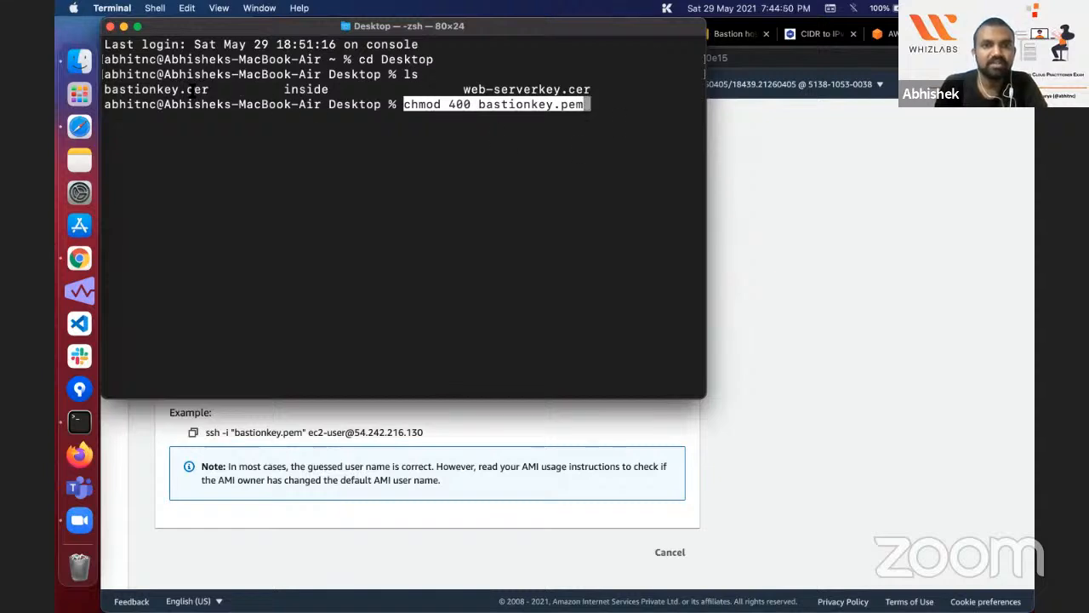
Step: Change the key file in the pending chmod 400 command to bastionkey.cer and run it
{"action": "double_click", "coordinate": [197, 89]}
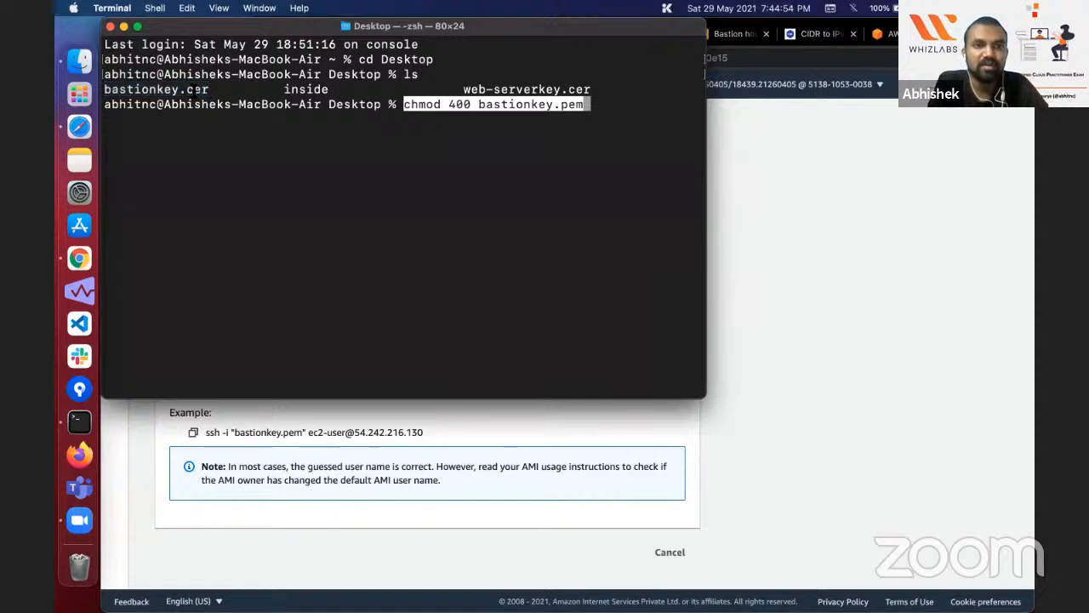
{"action": "left_click", "coordinate": [594, 129]}
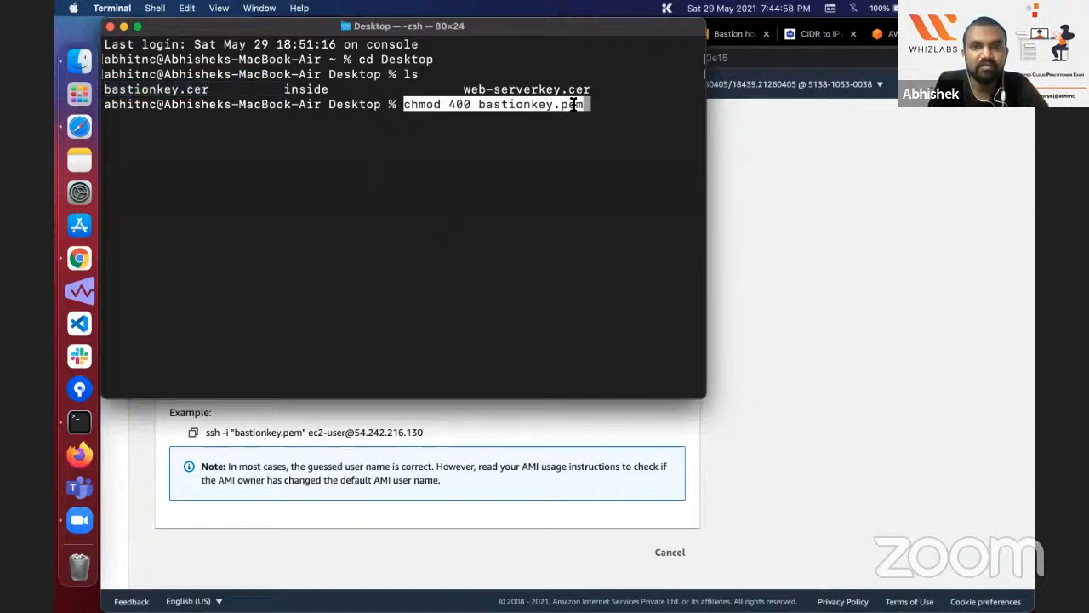
{"action": "double_click", "coordinate": [579, 106]}
{"action": "left_click", "coordinate": [580, 109]}
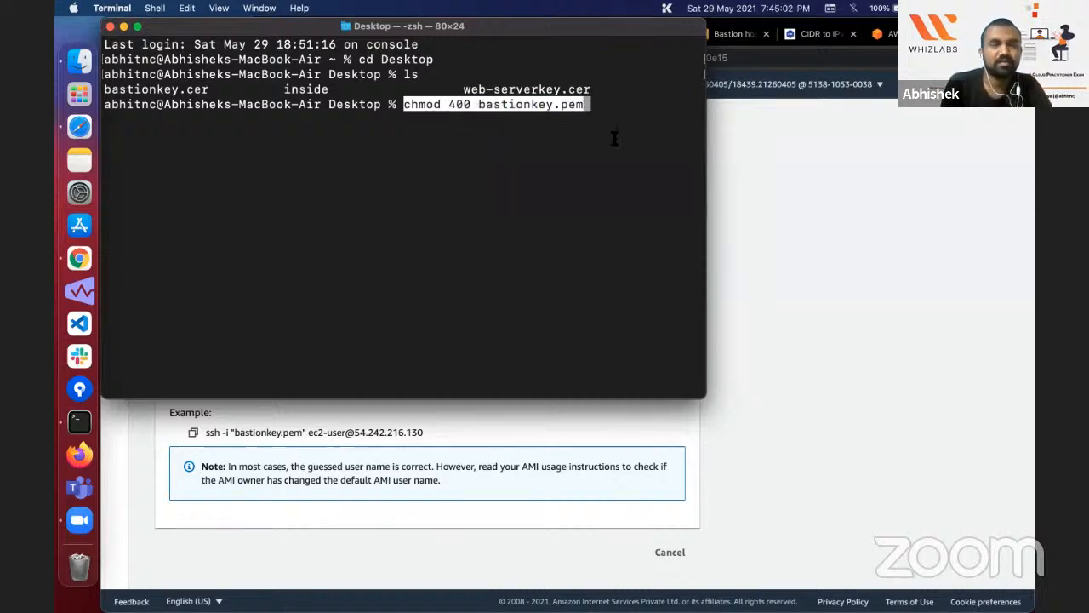
{"action": "key", "text": "BackSpace"}
{"action": "key", "text": "BackSpace"}
{"action": "key", "text": "BackSpace"}
{"action": "type", "text": "c"}
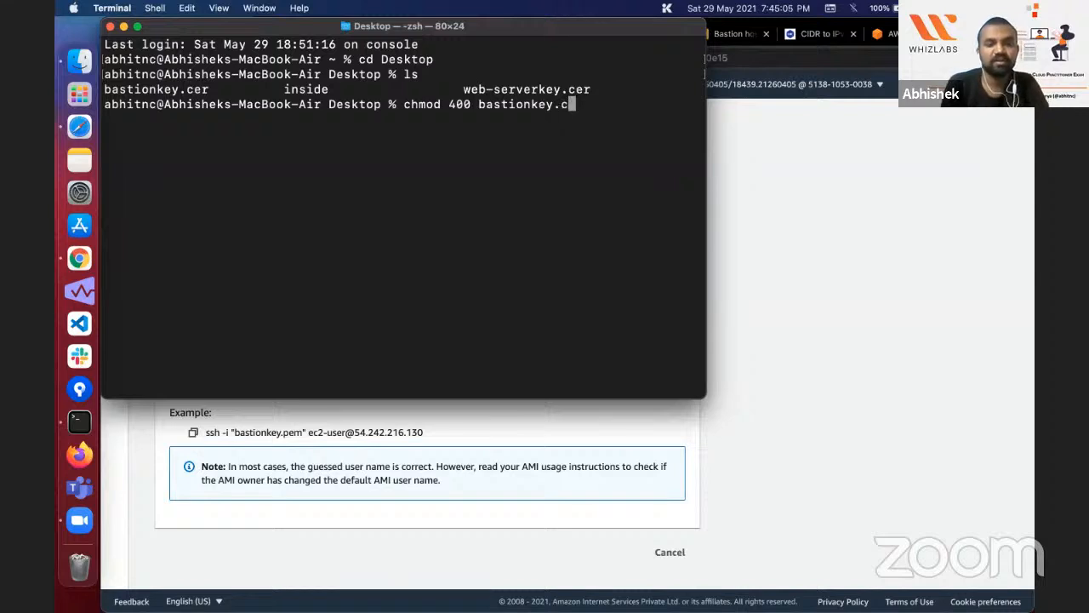
{"action": "type", "text": "er"}
{"action": "key", "text": "Return"}
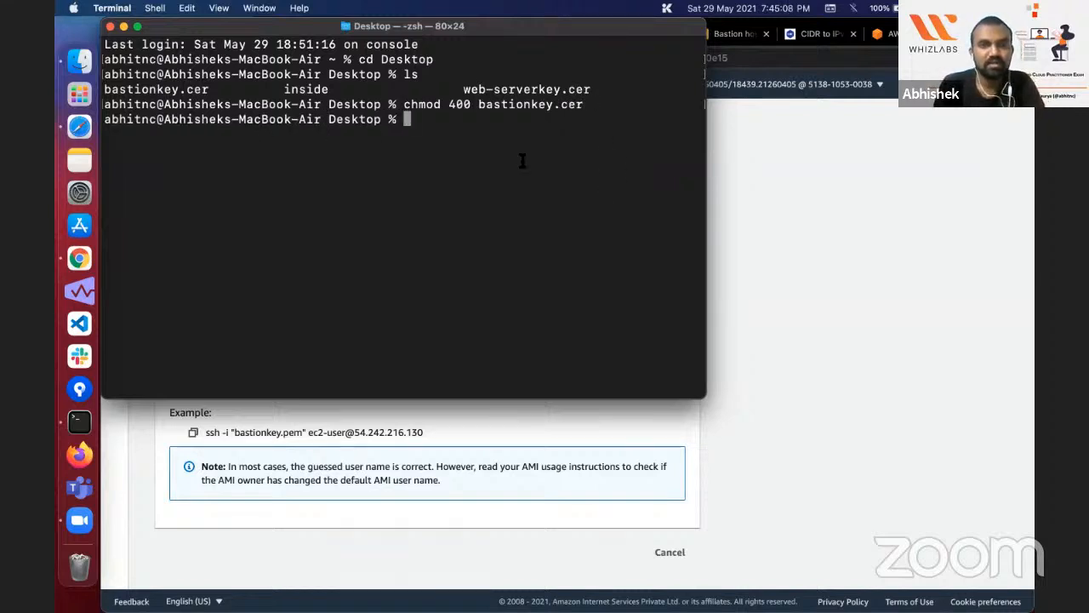
{"action": "key", "text": "super+Tab"}
{"action": "left_click", "coordinate": [193, 432]}
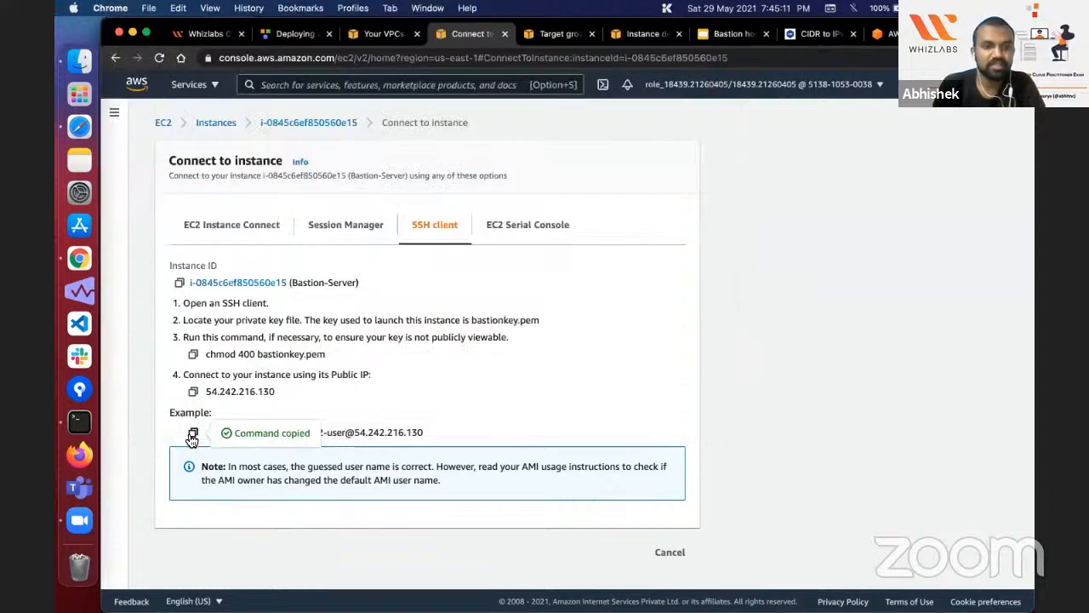
{"action": "key", "text": "super+Tab"}
{"action": "key", "text": "super+v"}
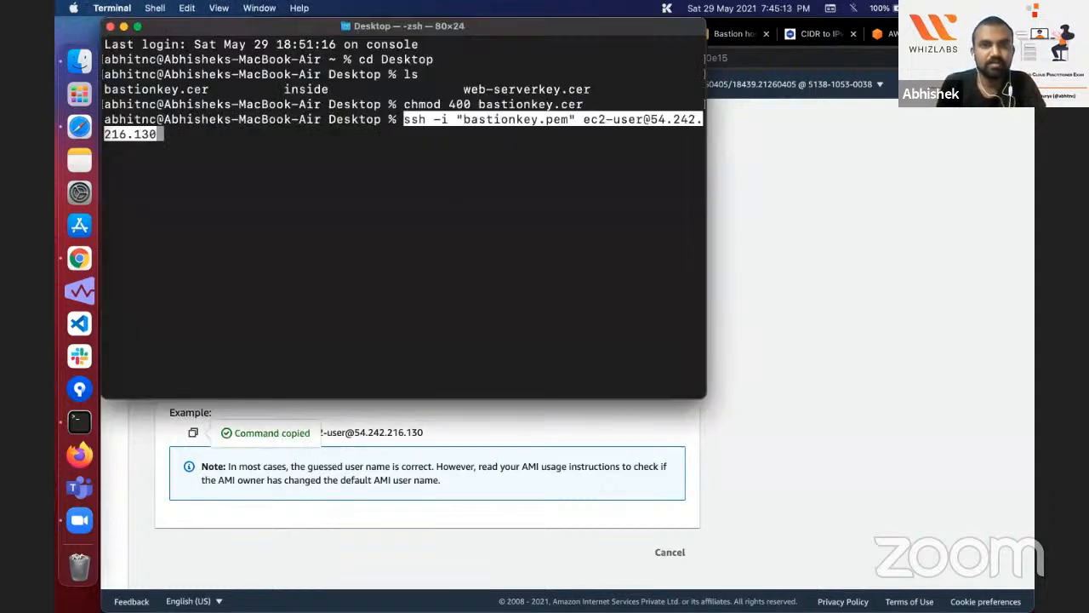
{"action": "key", "text": "Return"}
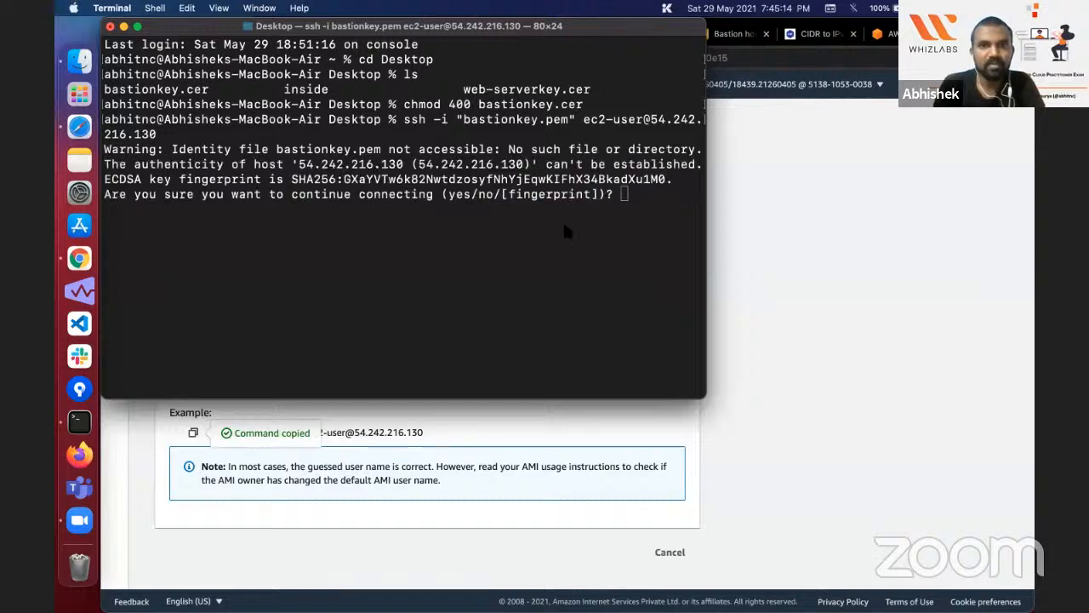
{"action": "type", "text": "yes"}
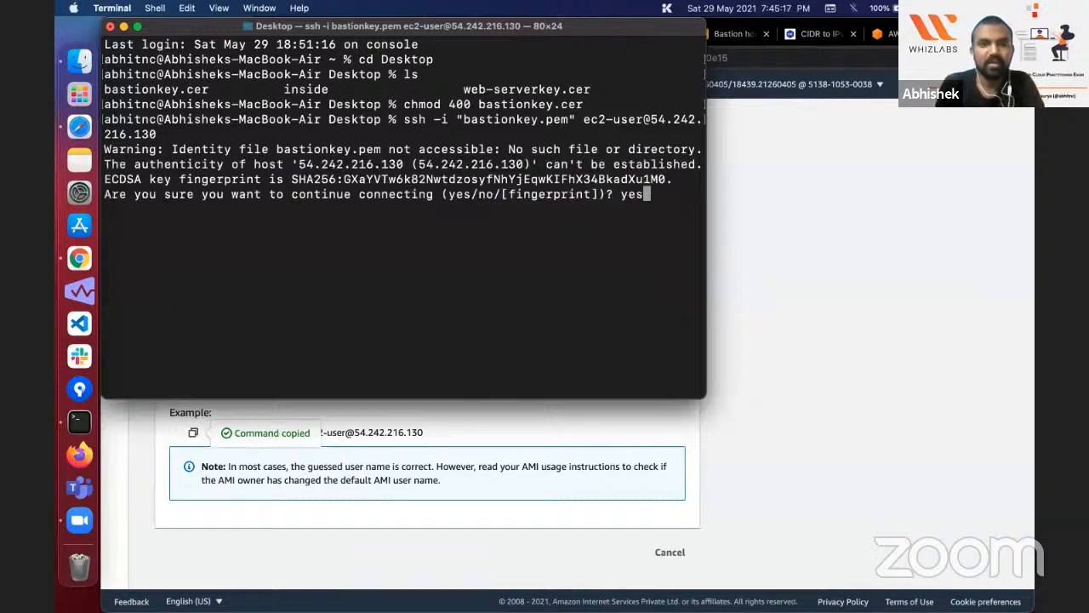
{"action": "key", "text": "Return"}
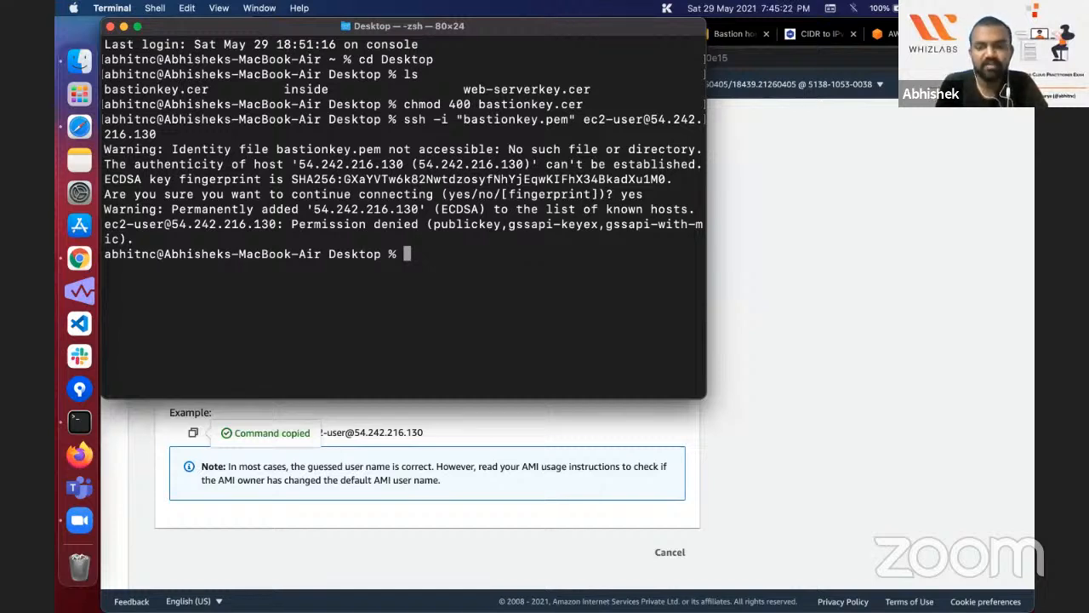
{"action": "key", "text": "Up"}
{"action": "key", "text": "Left"}
{"action": "key", "text": "Left"}
{"action": "key", "text": "Left"}
{"action": "key", "text": "Left"}
{"action": "key", "text": "Left"}
{"action": "key", "text": "Left"}
{"action": "key", "text": "Left"}
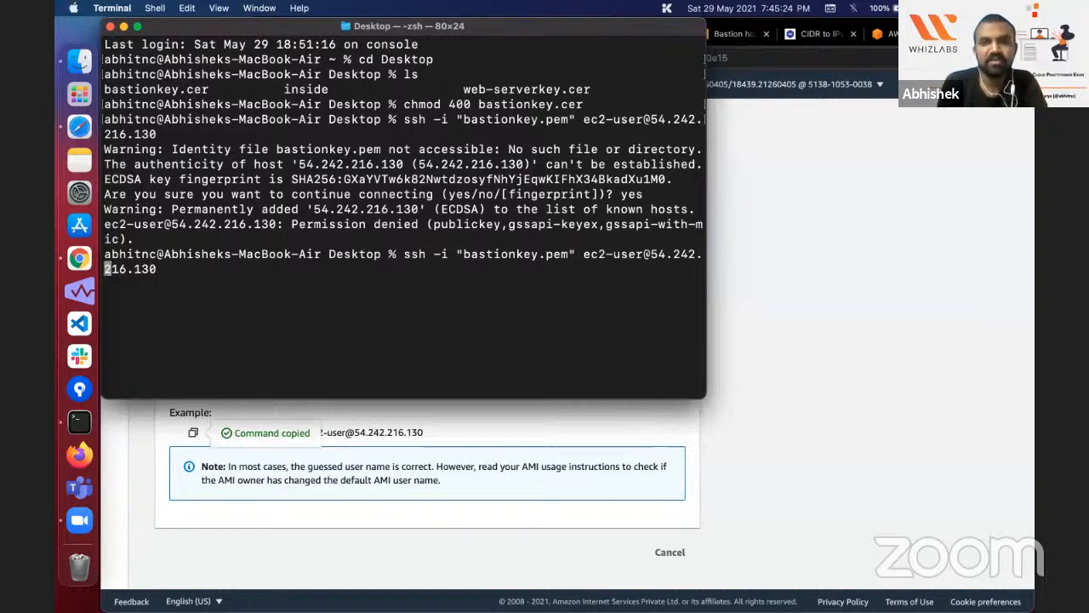
{"action": "key", "text": "Left"}
{"action": "key", "text": "Left"}
{"action": "key", "text": "Left"}
{"action": "key", "text": "Left"}
{"action": "key", "text": "Left"}
{"action": "key", "text": "Left"}
{"action": "key", "text": "Left"}
{"action": "key", "text": "Left"}
{"action": "key", "text": "Left"}
{"action": "key", "text": "Left"}
{"action": "key", "text": "Left"}
{"action": "key", "text": "Left"}
{"action": "key", "text": "Left"}
{"action": "key", "text": "Left"}
{"action": "key", "text": "Left"}
{"action": "key", "text": "Left"}
{"action": "key", "text": "Left"}
{"action": "key", "text": "Left"}
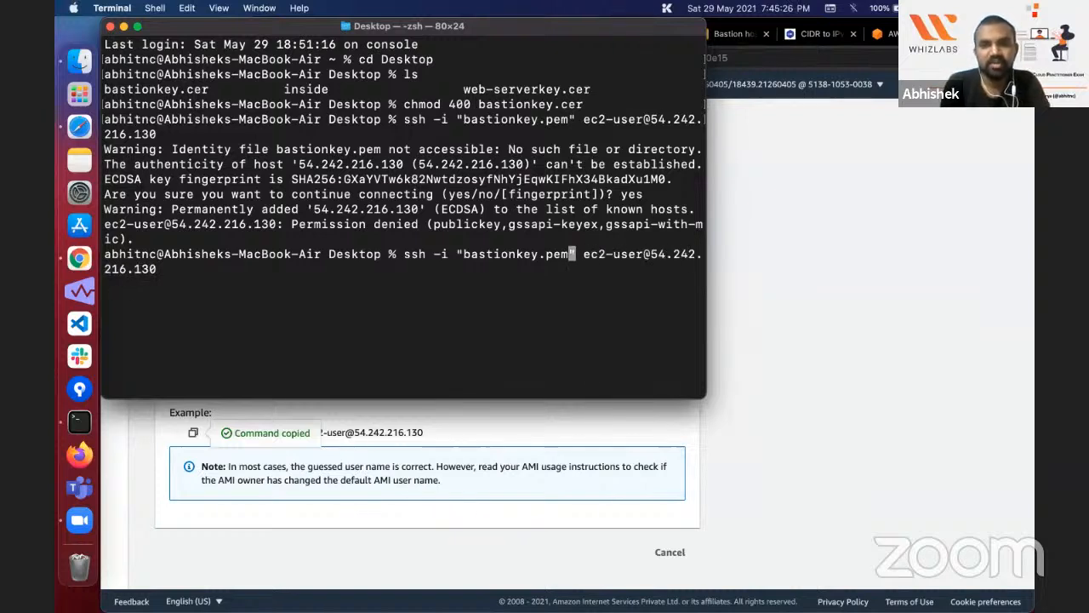
{"action": "key", "text": "BackSpace"}
{"action": "key", "text": "BackSpace"}
{"action": "key", "text": "BackSpace"}
{"action": "type", "text": "cer"}
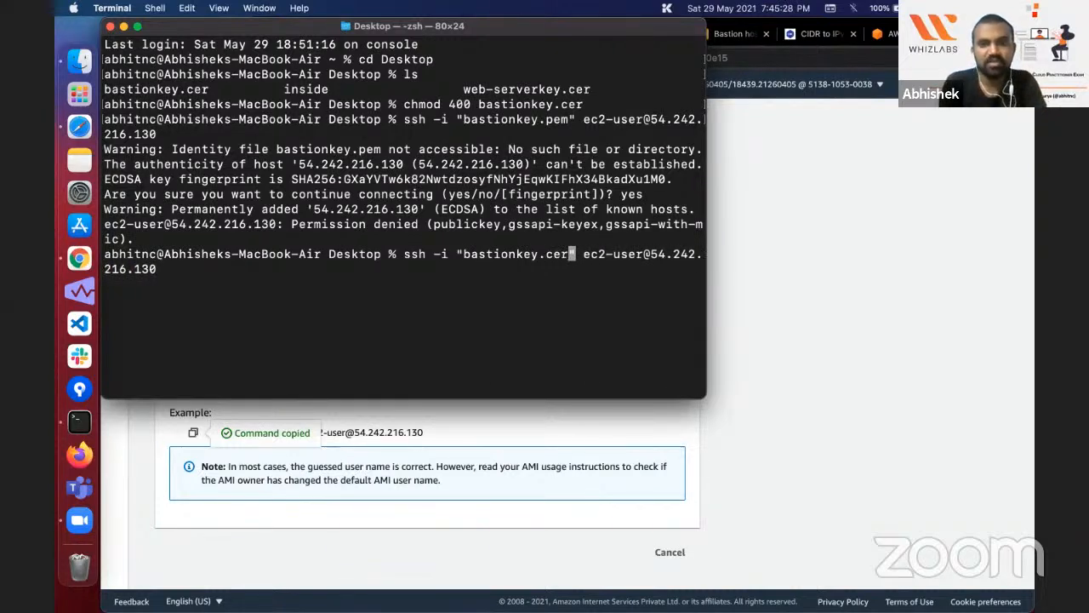
{"action": "key", "text": "Return"}
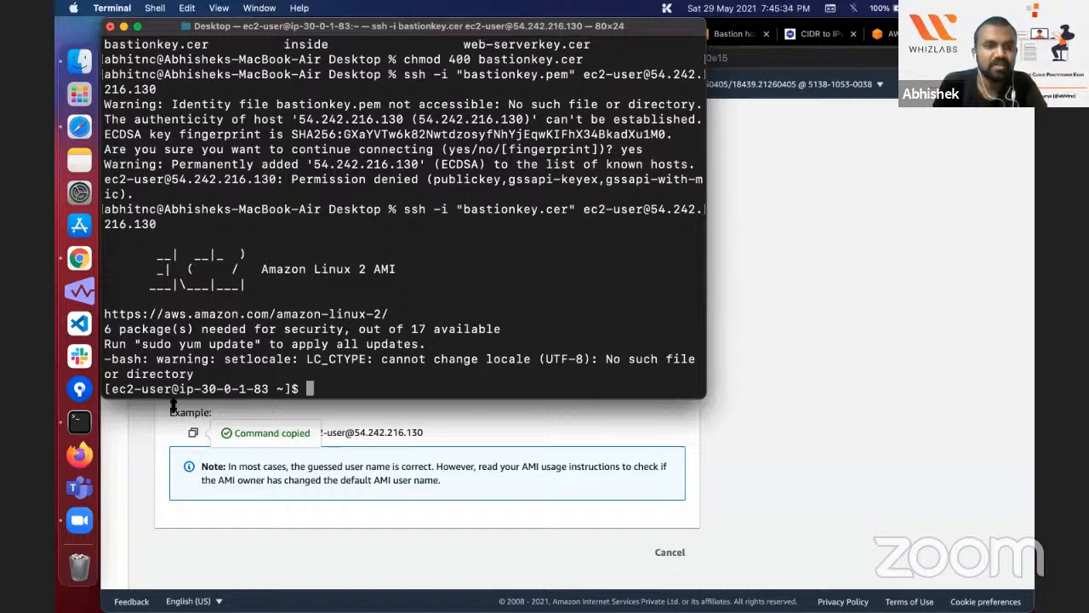
{"action": "double_click", "coordinate": [155, 388]}
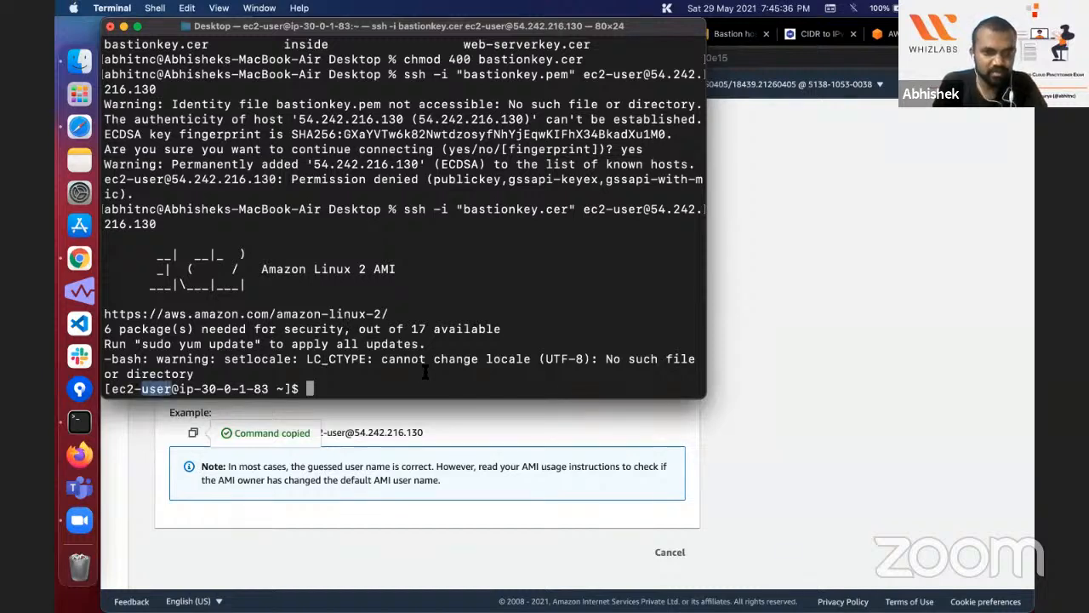
Step: Check the logged-in account on the Bastion server with whoami, and switch to root with sudo su
{"action": "left_click", "coordinate": [425, 374]}
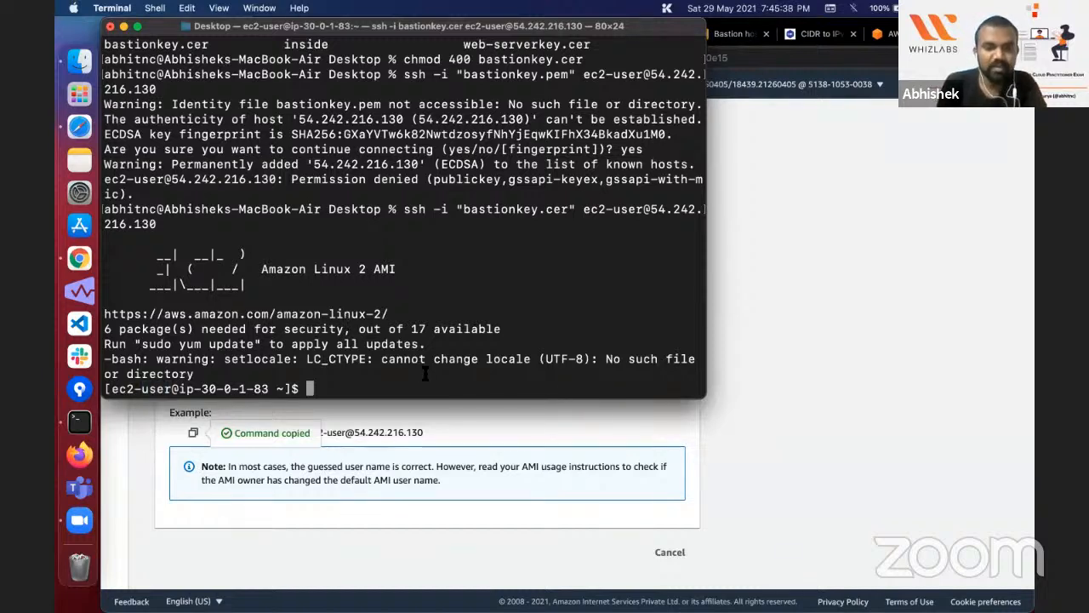
{"action": "type", "text": "wh"}
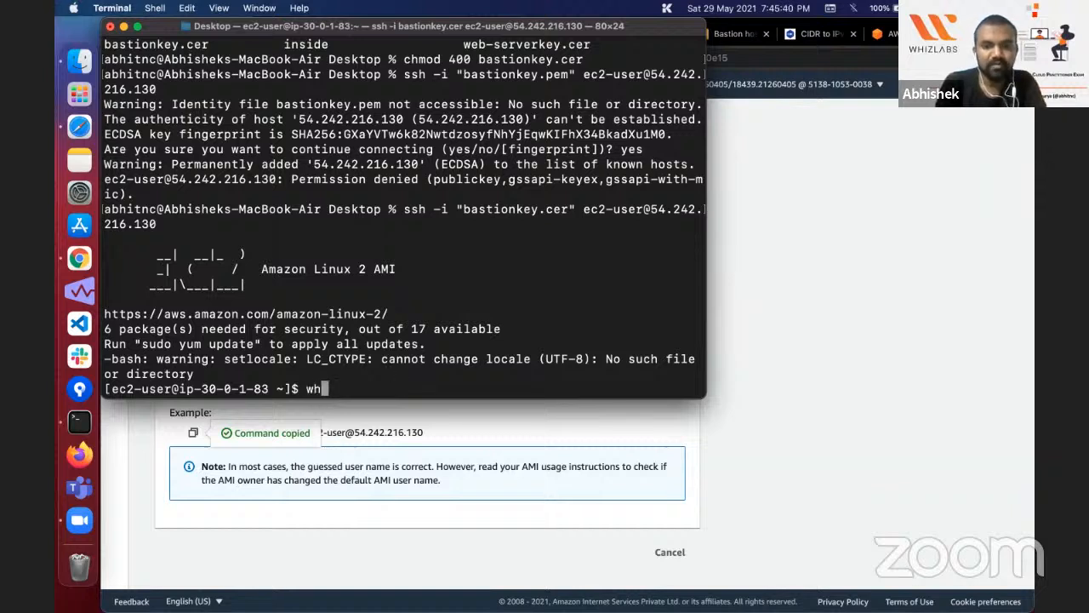
{"action": "type", "text": "oami"}
{"action": "key", "text": "BackSpace"}
{"action": "type", "text": "oami"}
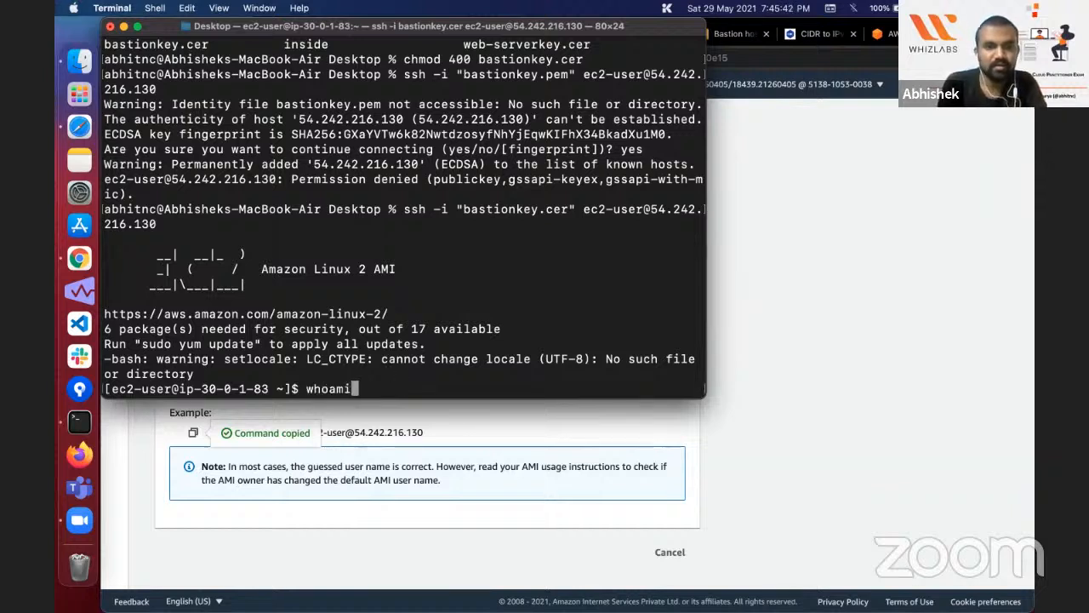
{"action": "key", "text": "Return"}
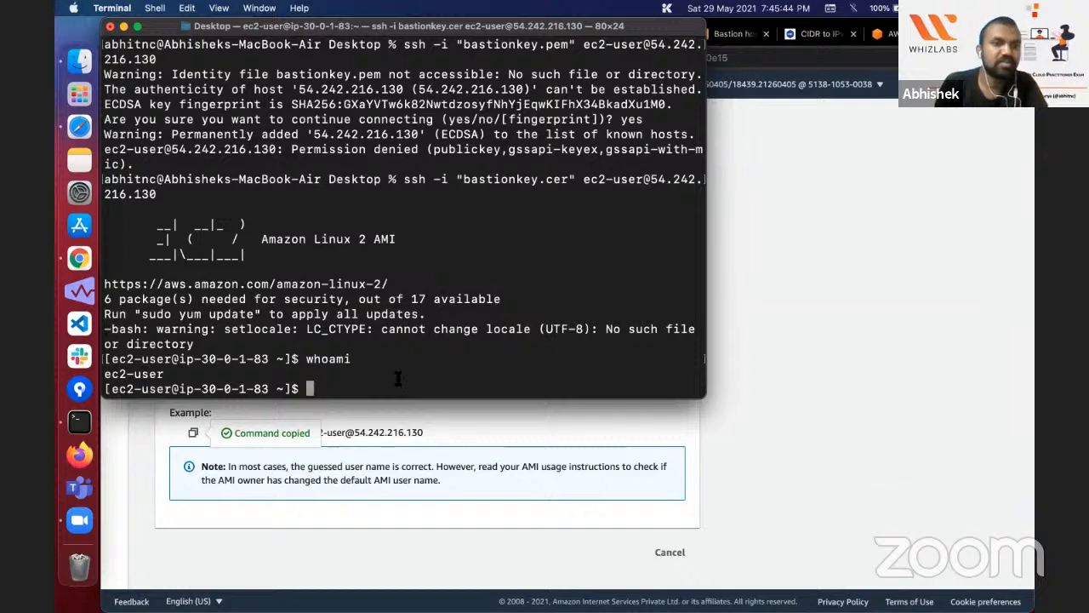
{"action": "type", "text": "sudo su"}
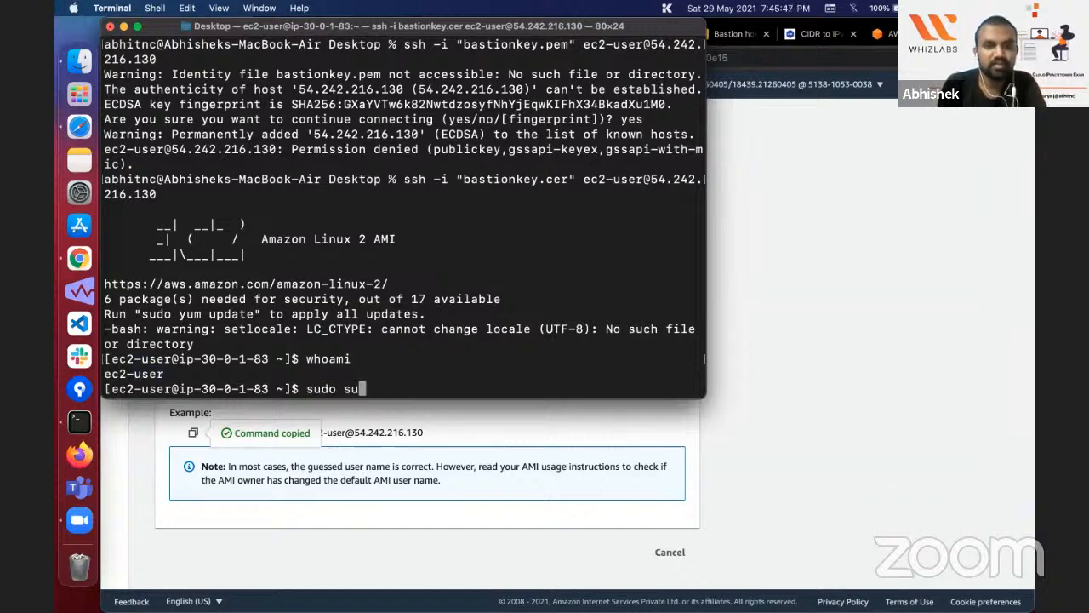
{"action": "key", "text": "Return"}
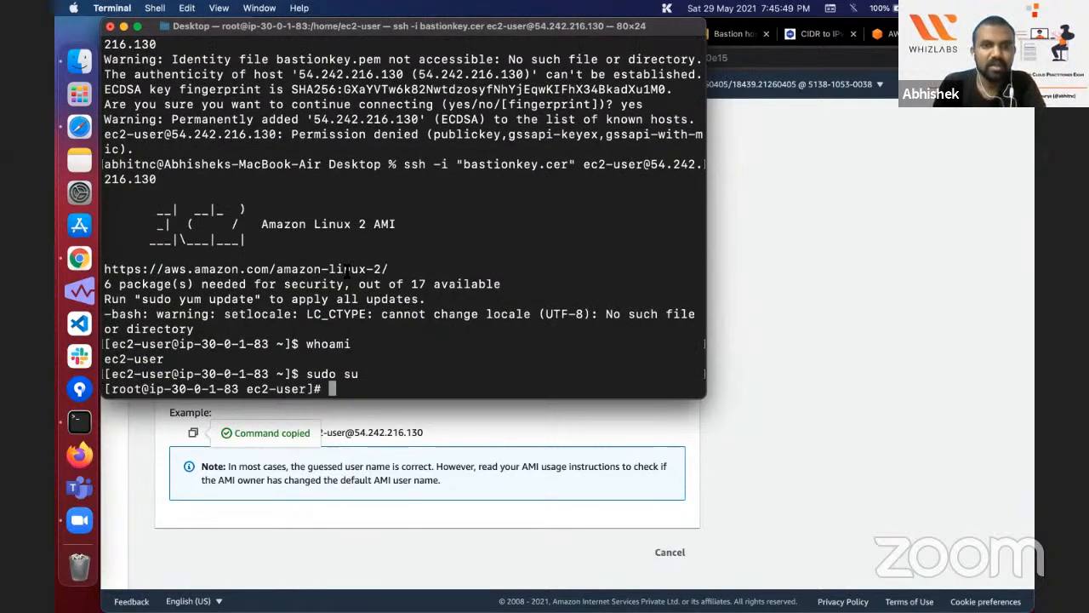
{"action": "double_click", "coordinate": [418, 284]}
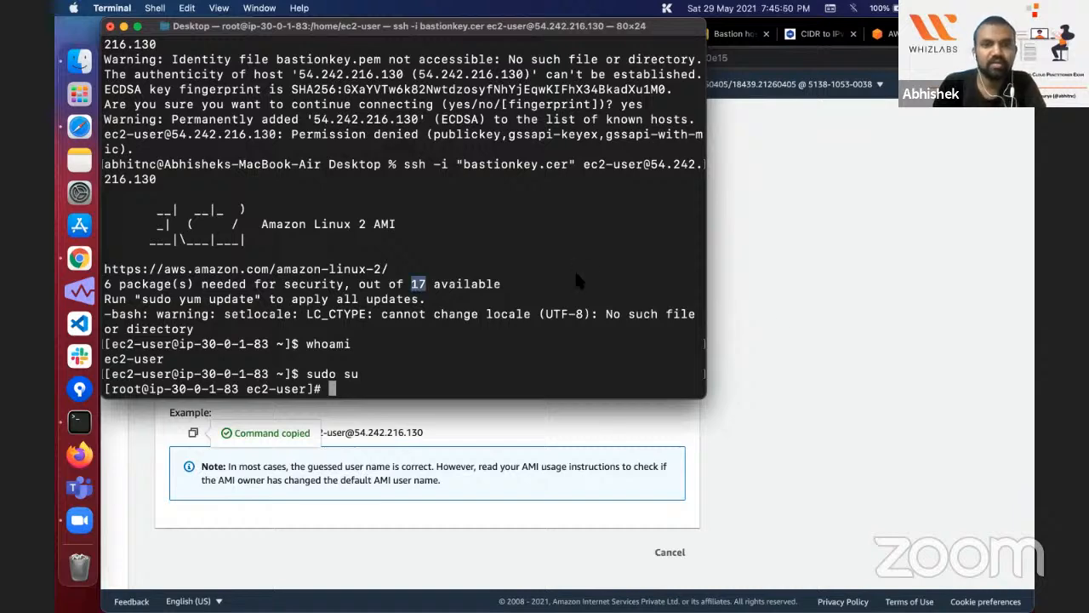
Step: Copy the vi web-serverkey.pem command from Task 7 of the Whizlabs lab guide into the Bastion server's Terminal prompt
{"action": "left_click", "coordinate": [782, 349]}
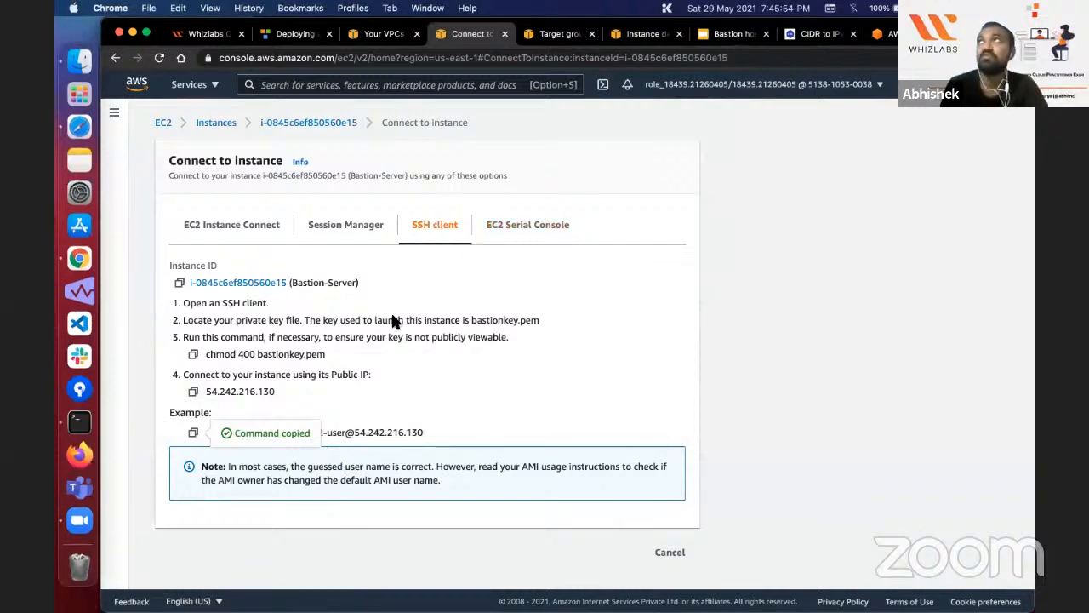
{"action": "key", "text": "super+2"}
{"action": "scroll", "coordinate": [234, 358], "scroll_direction": "down", "scroll_amount": 1}
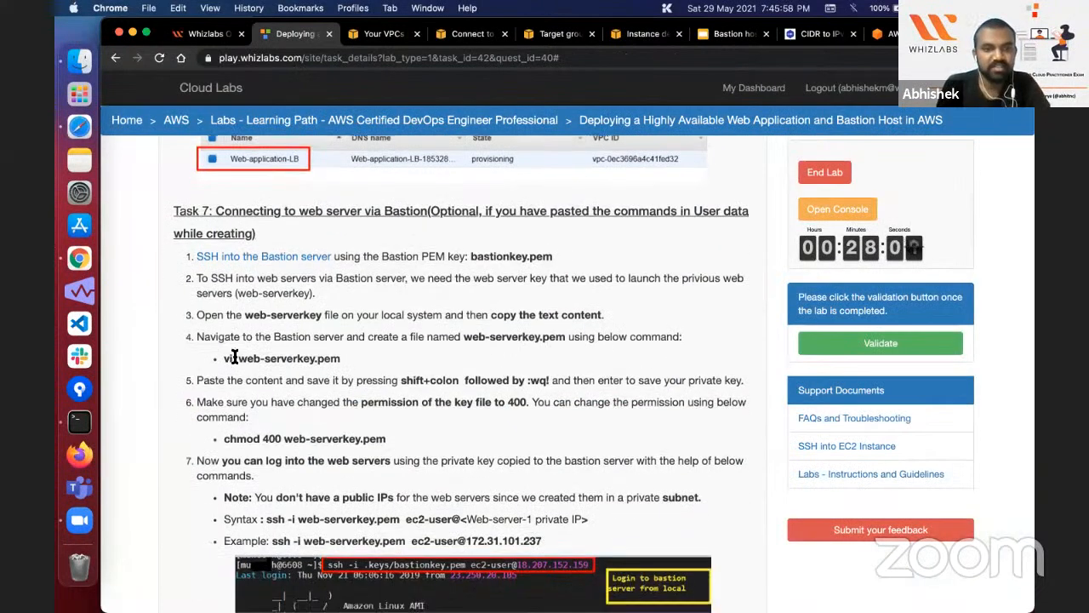
{"action": "triple_click", "coordinate": [338, 360]}
{"action": "key", "text": "super+c"}
{"action": "key", "text": "super+Tab"}
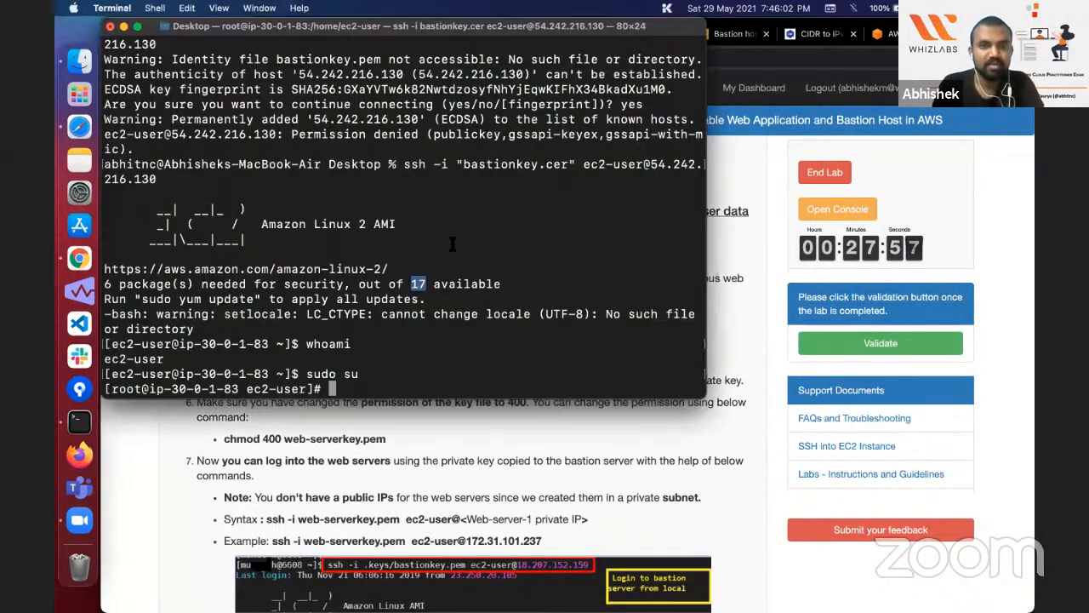
{"action": "key", "text": "super+v"}
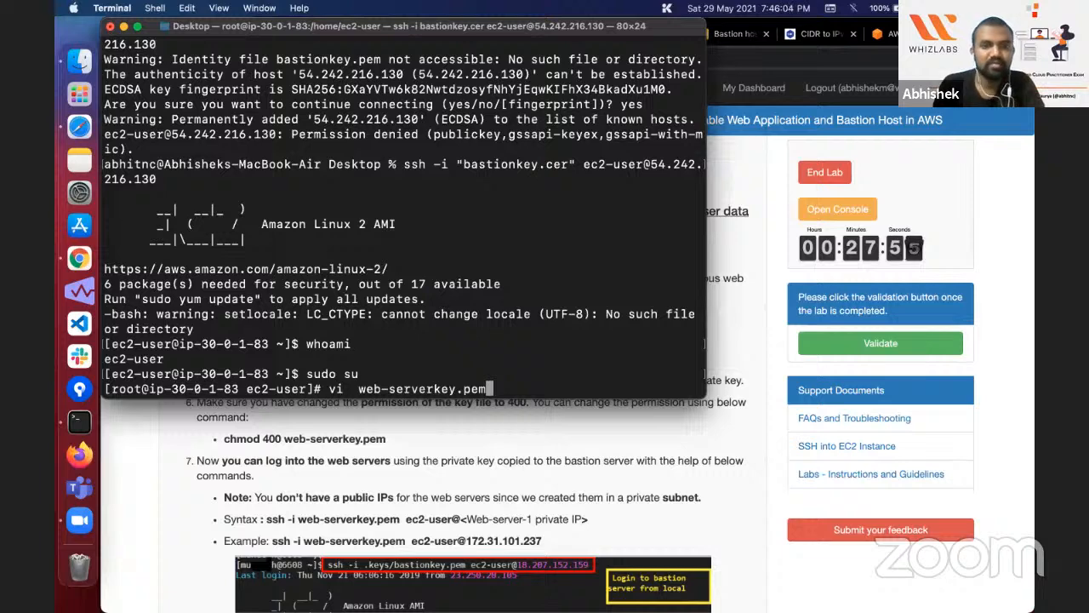
Step: Remove the extra space from the pending vi web-serverkey.pem command, run it and enter insert mode in the new file
{"action": "key", "text": "Left"}
{"action": "key", "text": "Left"}
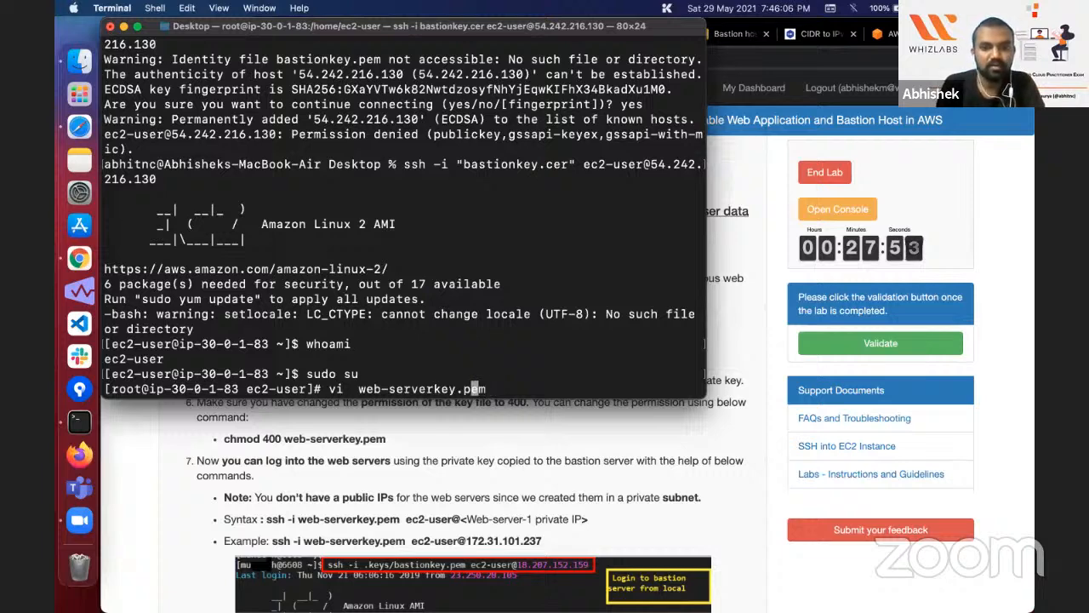
{"action": "key", "text": "Left"}
{"action": "key", "text": "Left"}
{"action": "key", "text": "Left"}
{"action": "key", "text": "Left"}
{"action": "key", "text": "Left"}
{"action": "key", "text": "Left"}
{"action": "key", "text": "Left"}
{"action": "key", "text": "Left"}
{"action": "key", "text": "Left"}
{"action": "key", "text": "Left"}
{"action": "key", "text": "Left"}
{"action": "key", "text": "Left"}
{"action": "key", "text": "Left"}
{"action": "key", "text": "Left"}
{"action": "key", "text": "Left"}
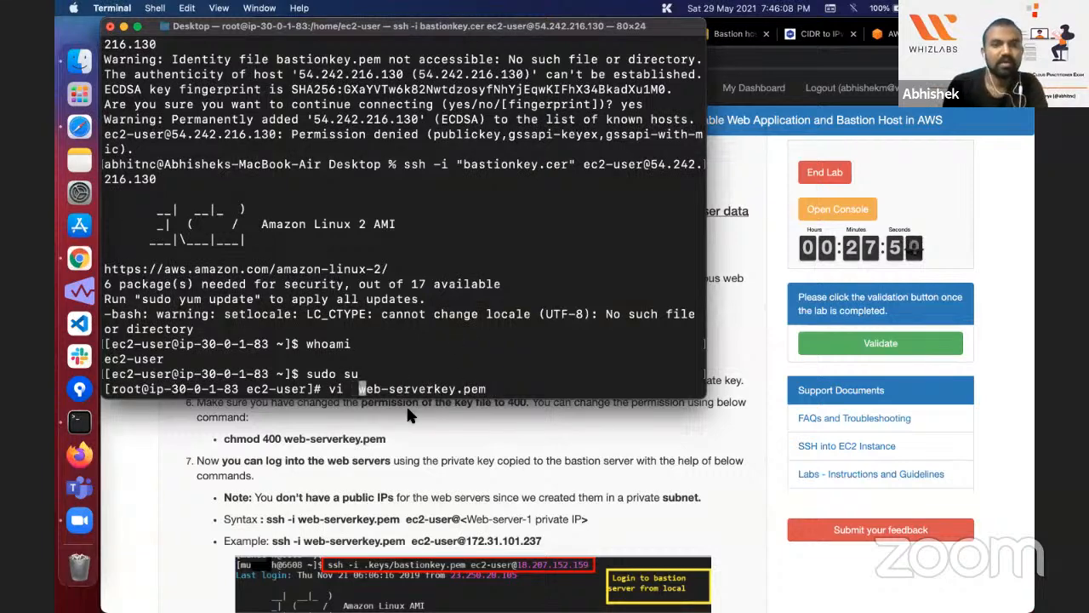
{"action": "key", "text": "BackSpace"}
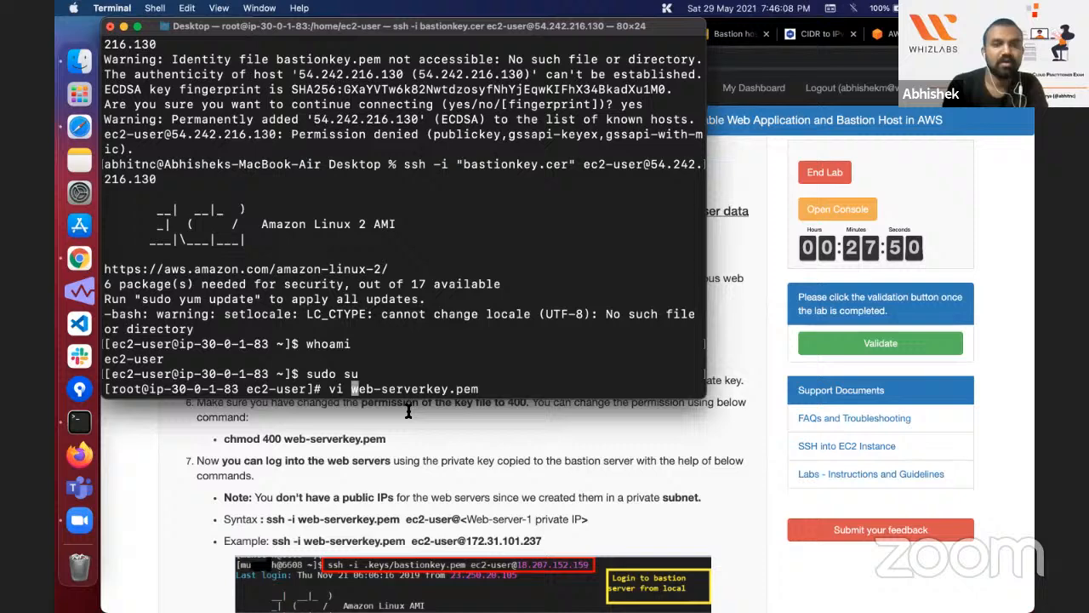
{"action": "double_click", "coordinate": [460, 390]}
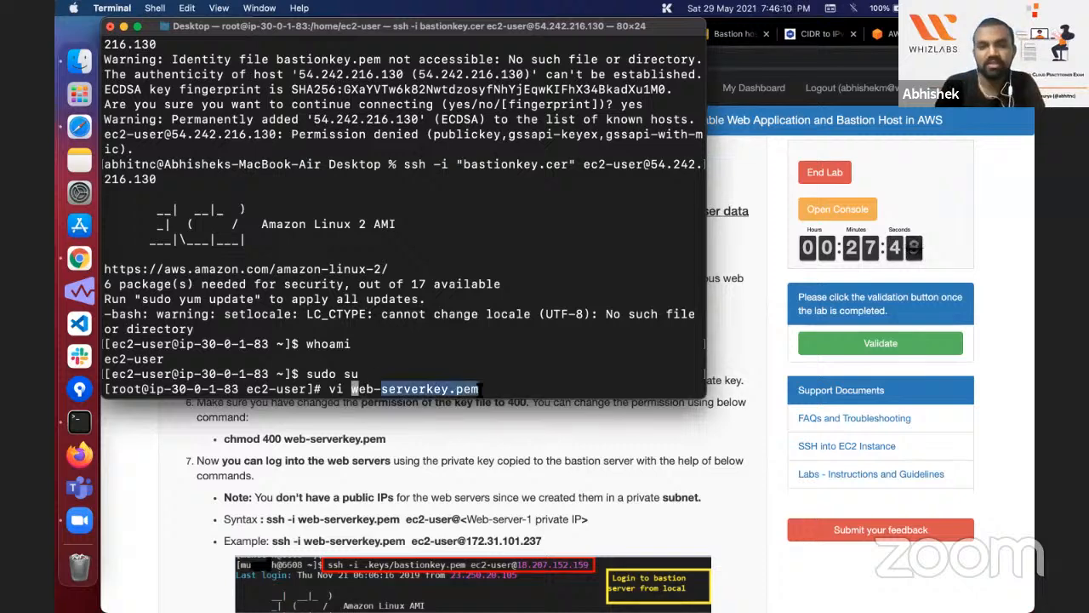
{"action": "left_click", "coordinate": [530, 387]}
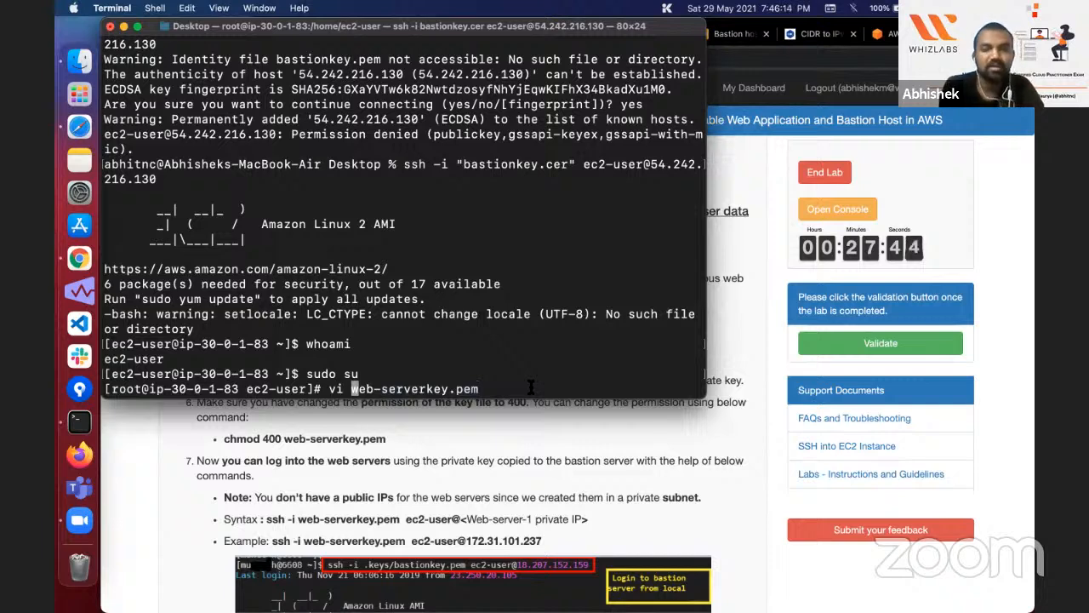
{"action": "key", "text": "Return"}
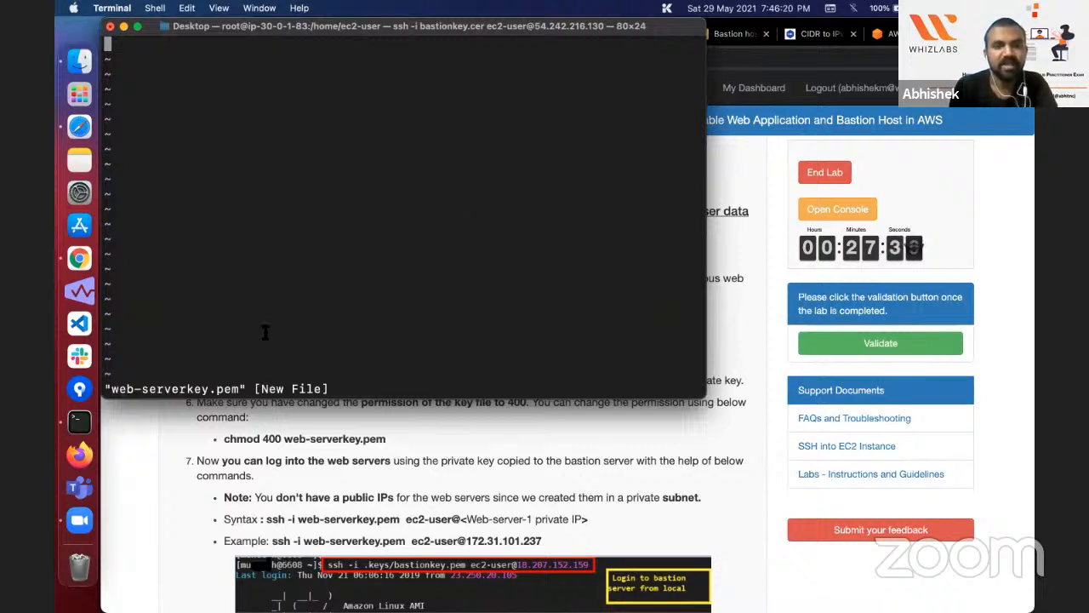
{"action": "key", "text": "i"}
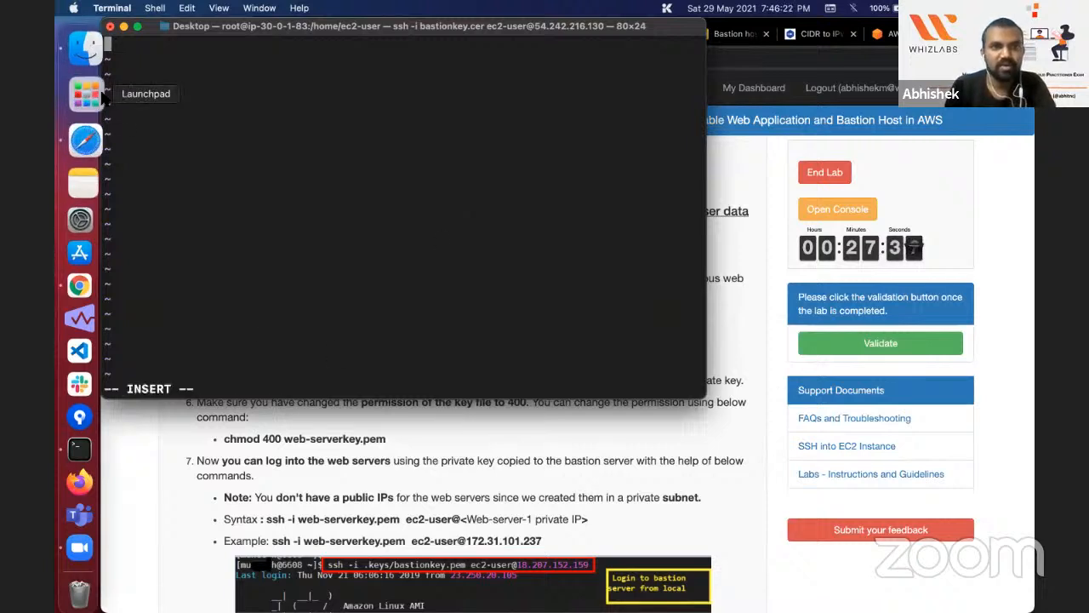
{"action": "left_click", "coordinate": [81, 93]}
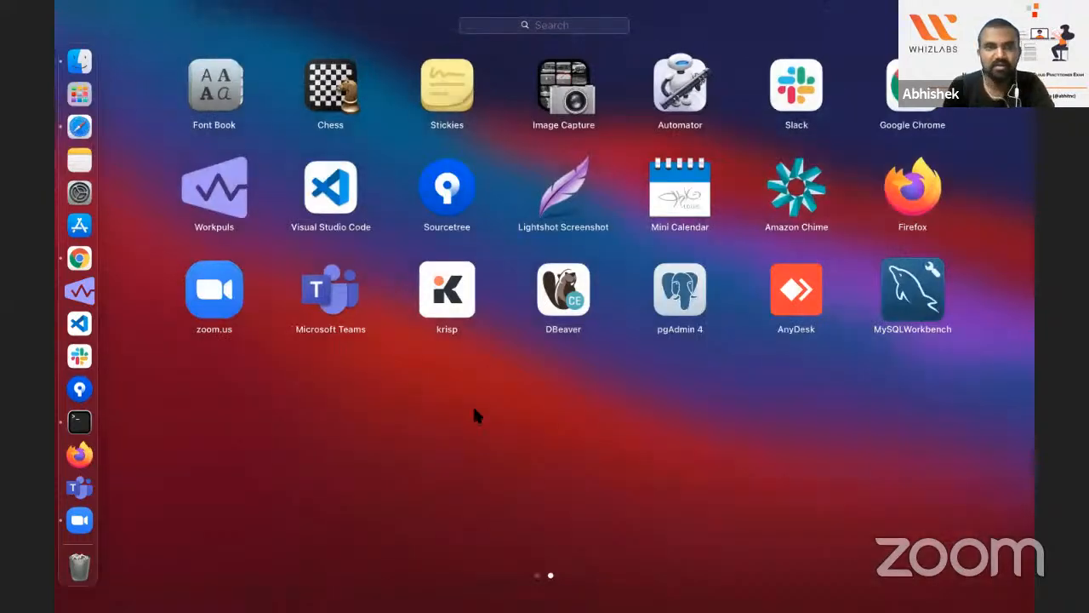
{"action": "scroll", "coordinate": [475, 415], "scroll_direction": "left", "scroll_amount": 2}
{"action": "left_click", "coordinate": [358, 229]}
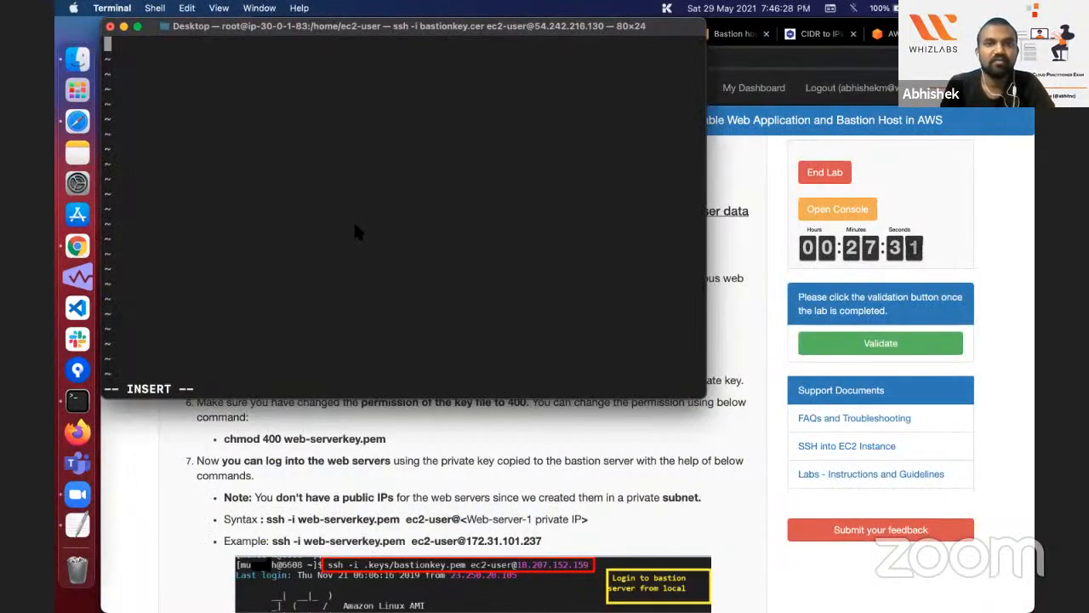
{"action": "left_click", "coordinate": [82, 522]}
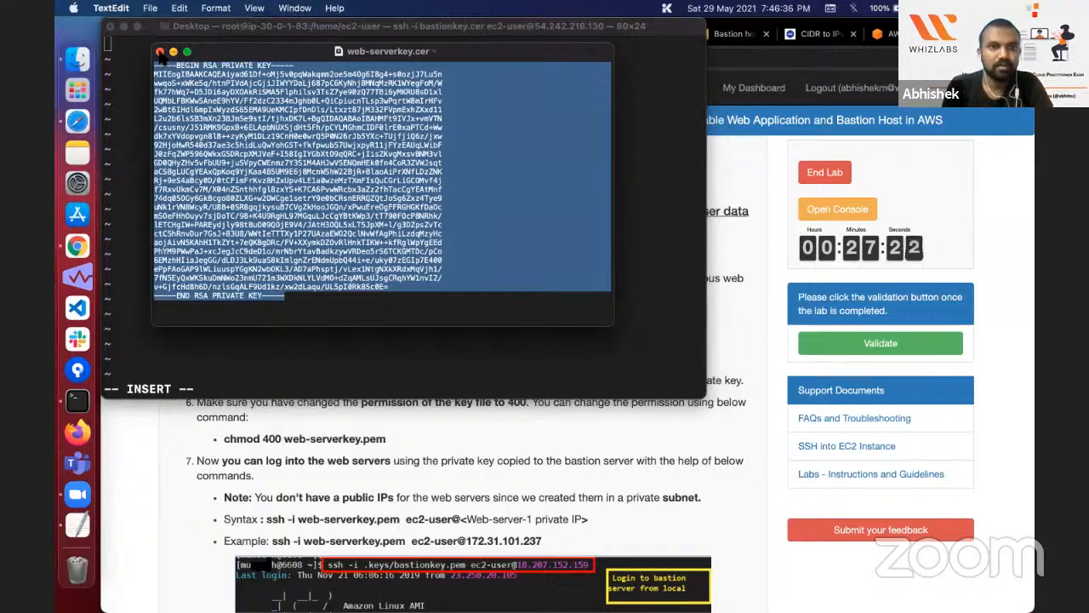
{"action": "left_click", "coordinate": [159, 52]}
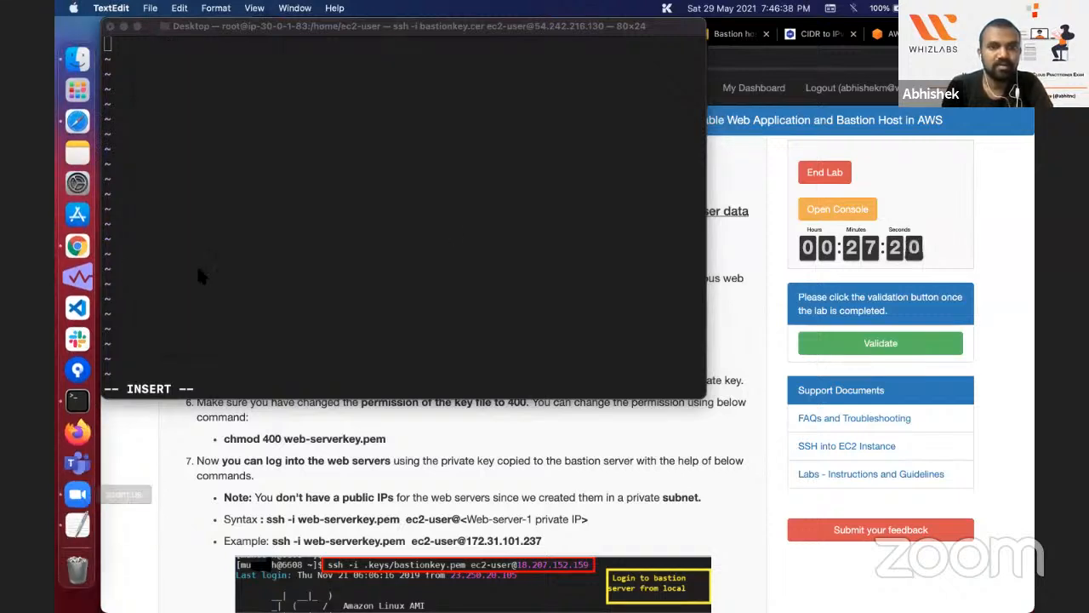
Step: Open the local web-serverkey.cer from the Desktop folder in TextEdit and copy its entire content
{"action": "left_click", "coordinate": [349, 499]}
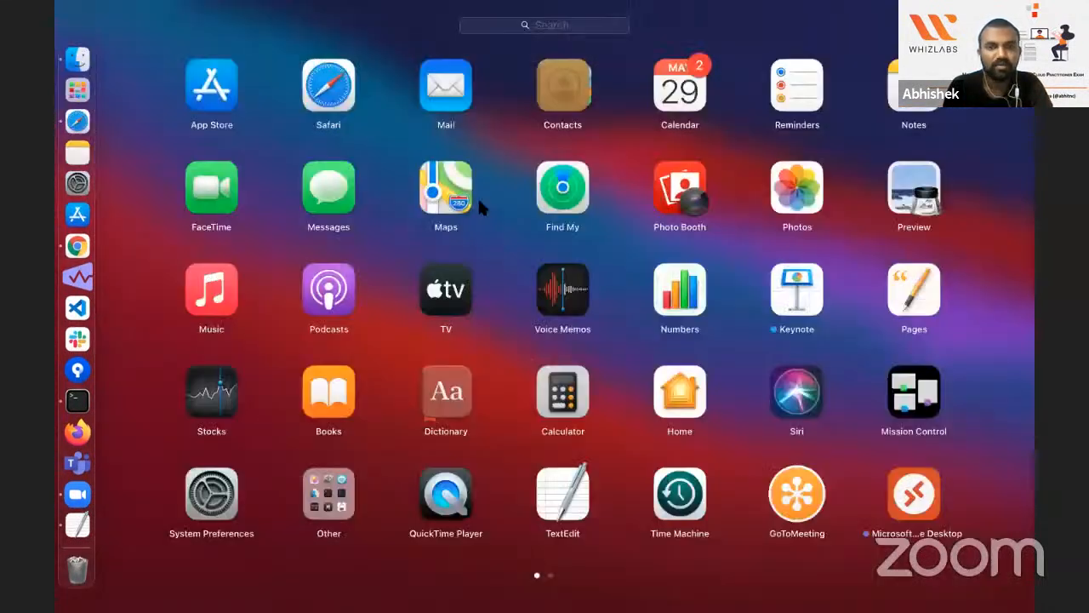
{"action": "left_click", "coordinate": [564, 497]}
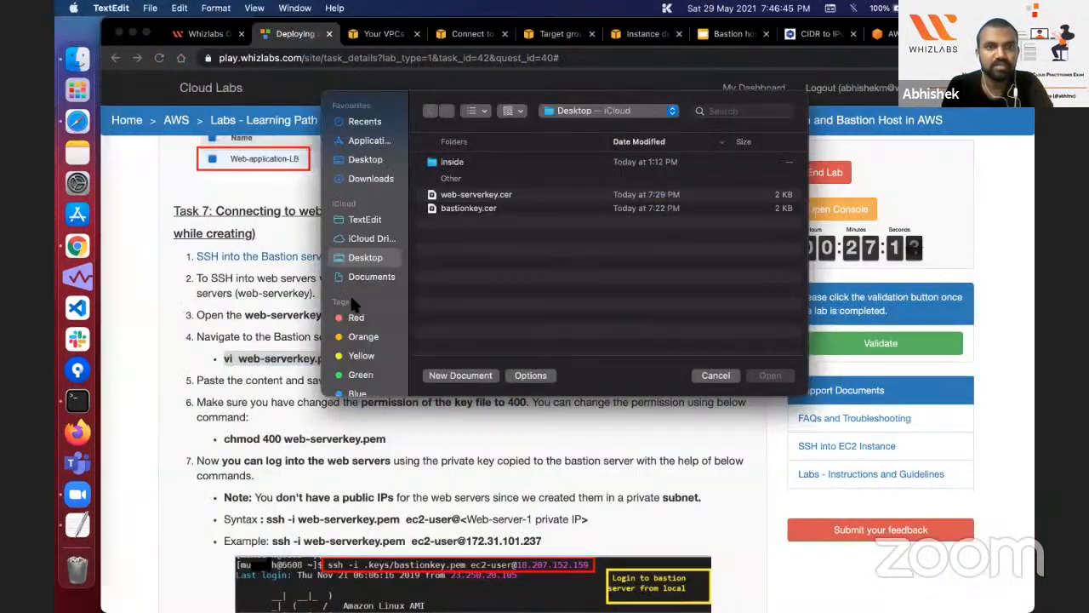
{"action": "double_click", "coordinate": [473, 194]}
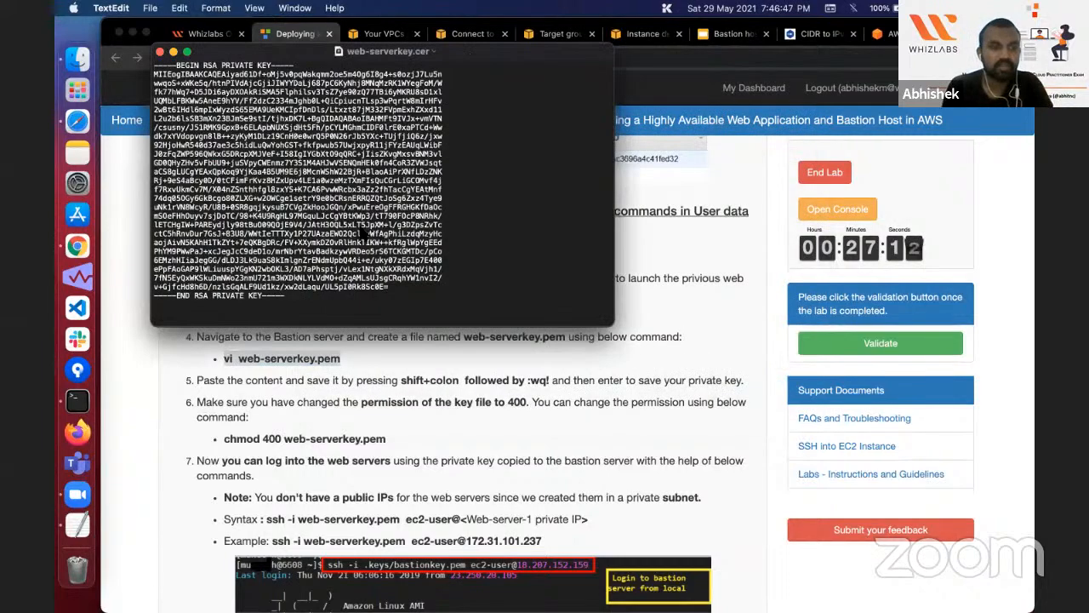
{"action": "key", "text": "super+a"}
Step: Paste the copied private key into web-serverkey.pem in the Terminal's vi session, and save and exit with :wq
{"action": "left_click", "coordinate": [81, 327]}
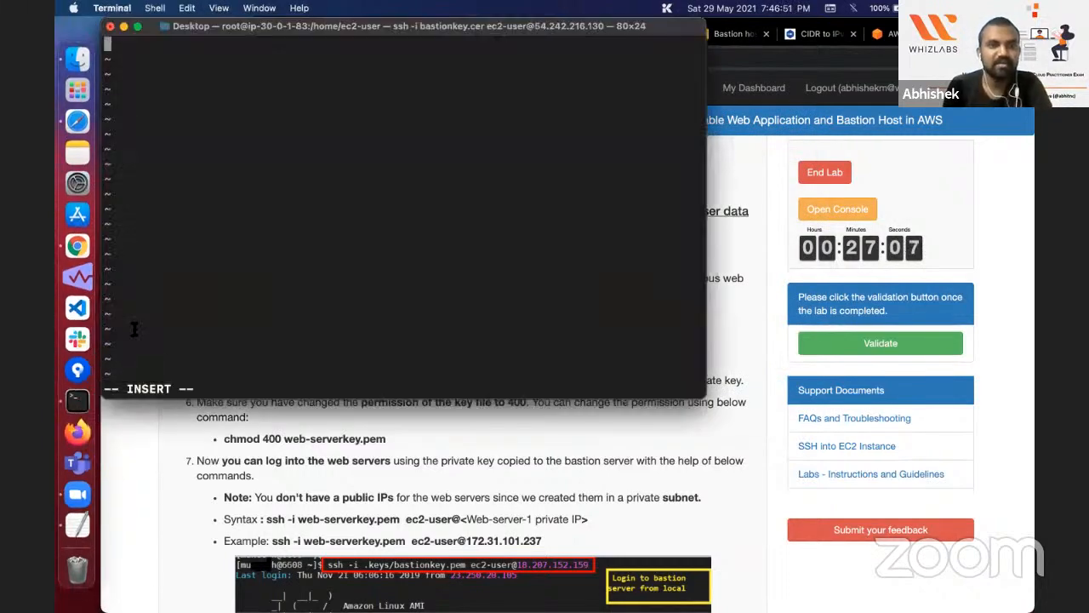
{"action": "key", "text": "super+v"}
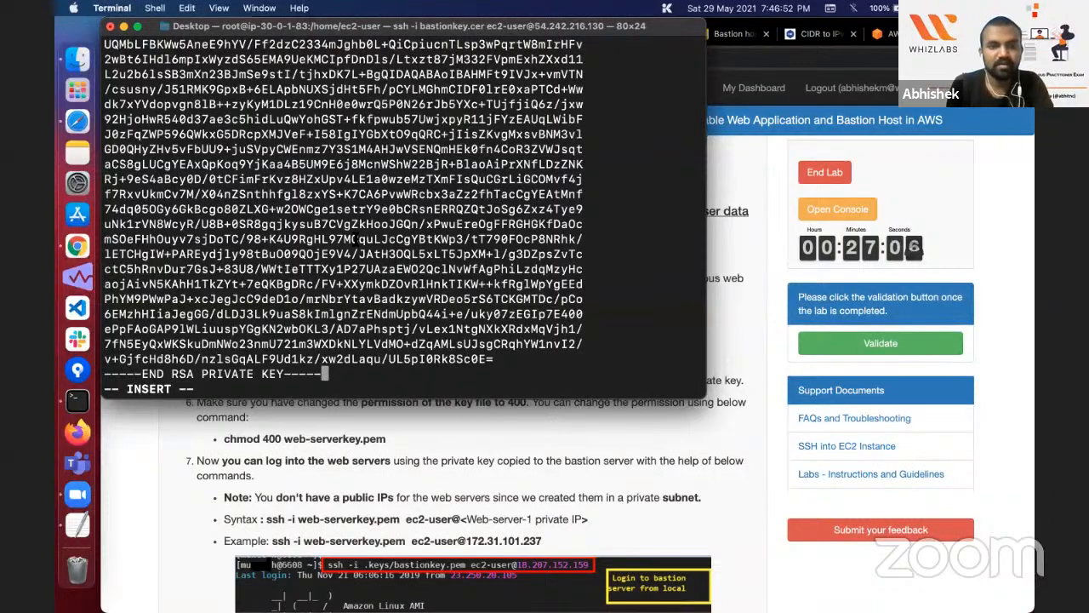
{"action": "key", "text": "Escape"}
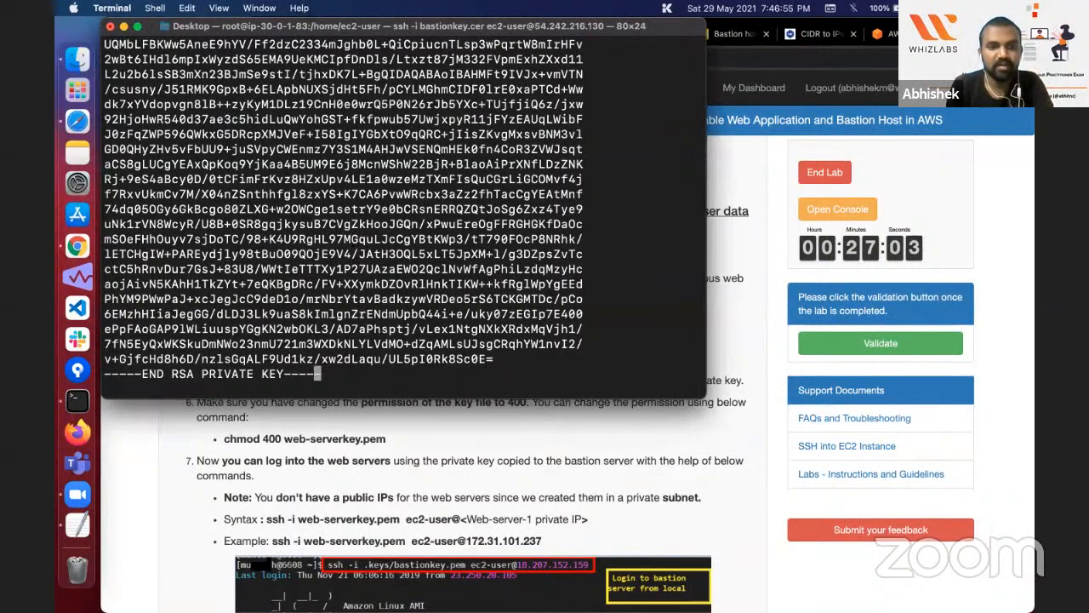
{"action": "type", "text": ":wq"}
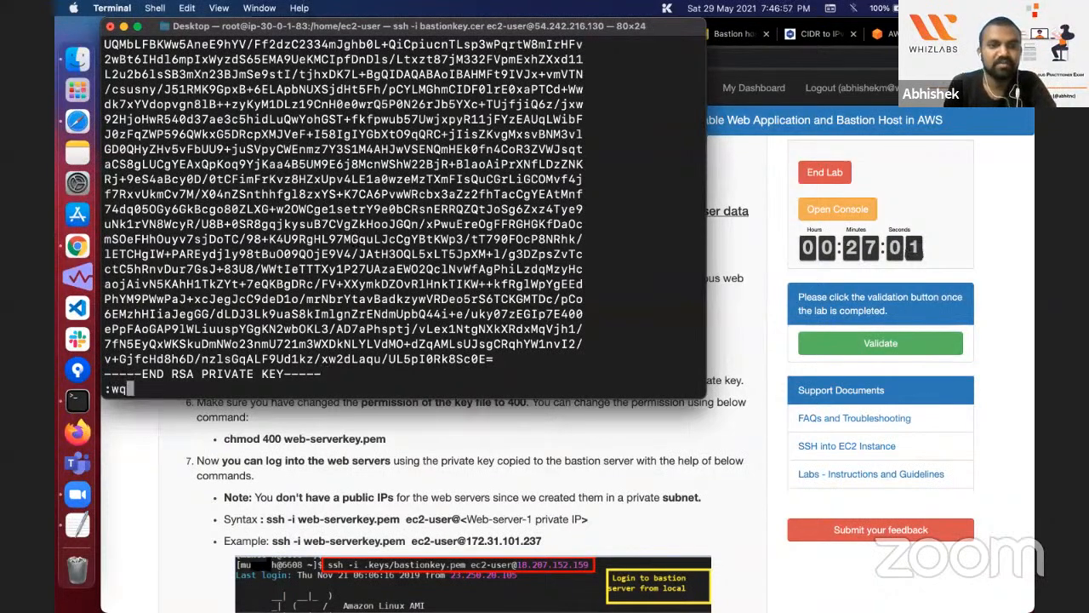
{"action": "key", "text": "Return"}
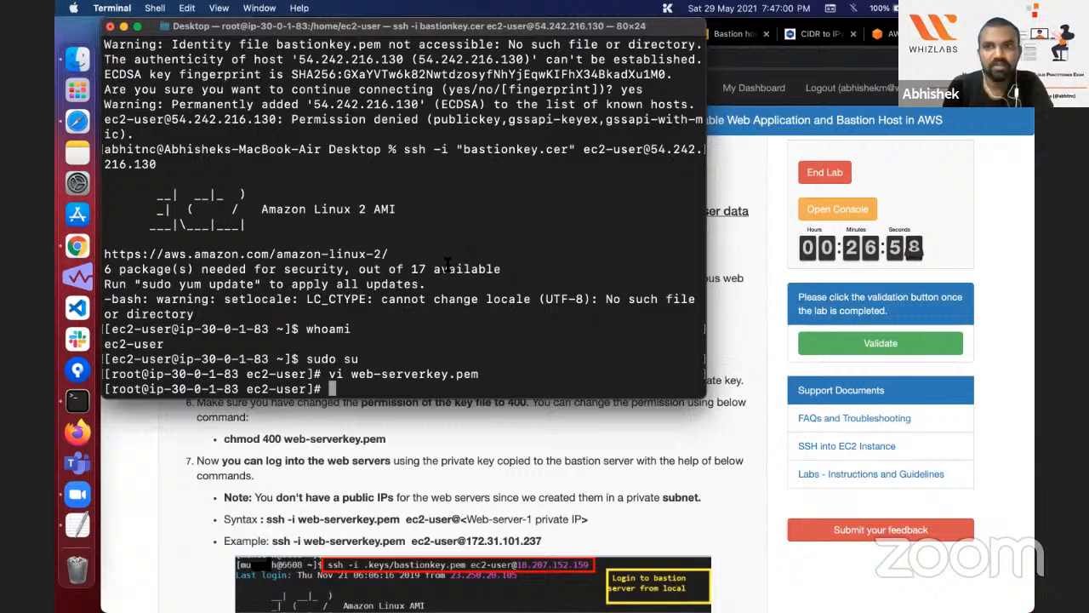
Step: Open the SSH client connection instructions for the Web-server-1 instance in the EC2 console
{"action": "left_click", "coordinate": [517, 423]}
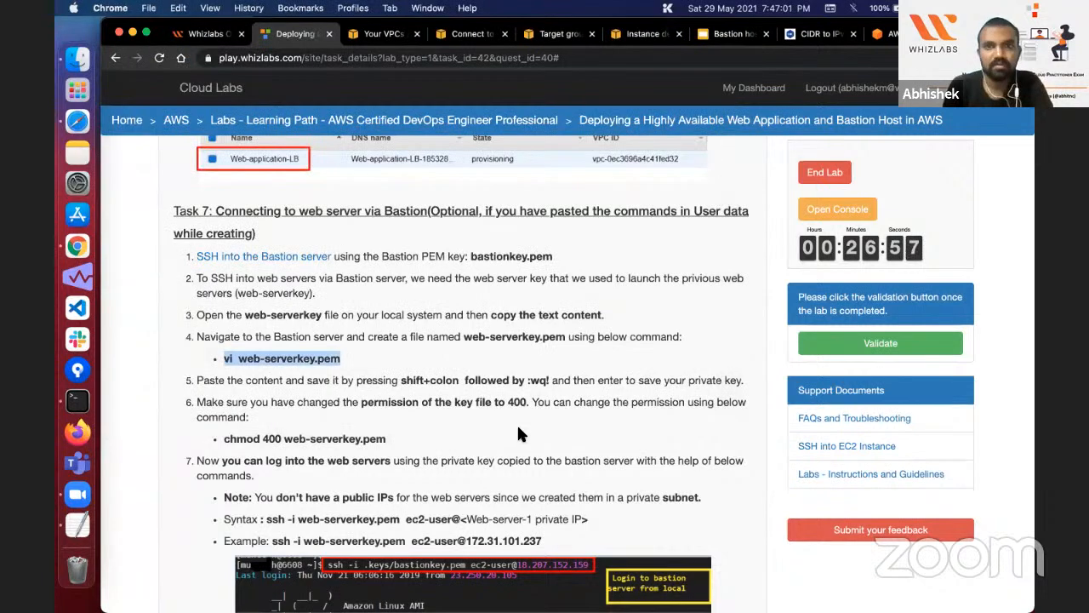
{"action": "left_click", "coordinate": [470, 34]}
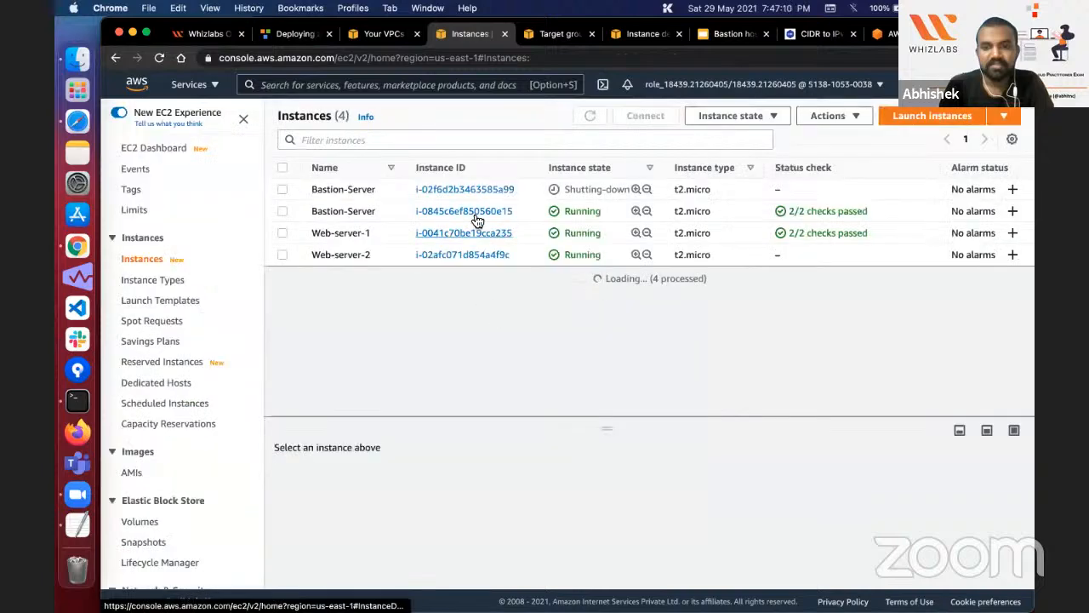
{"action": "left_click", "coordinate": [463, 232]}
{"action": "left_click", "coordinate": [846, 155]}
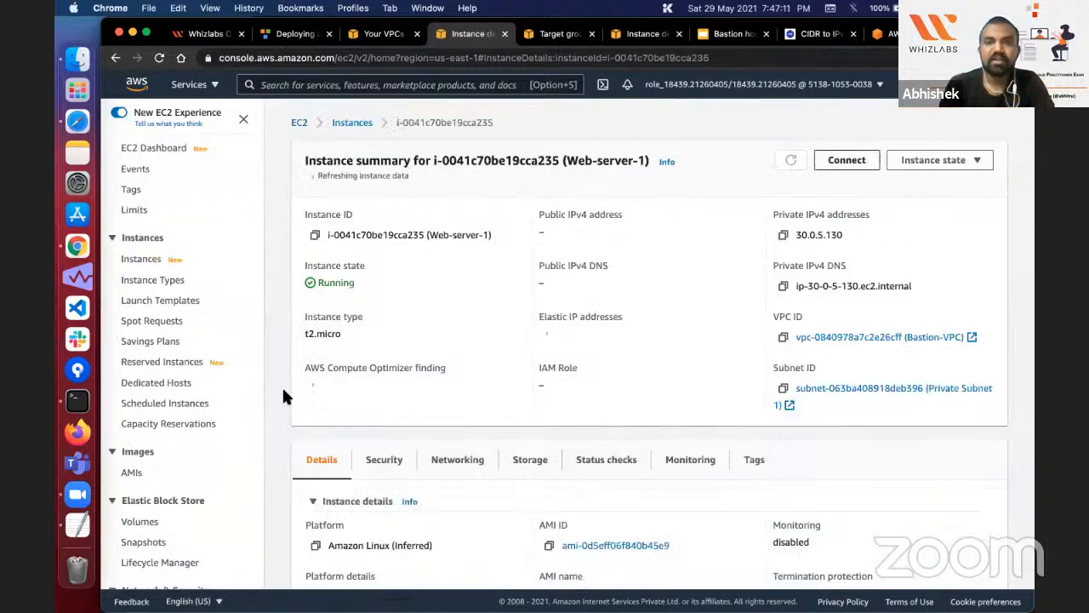
Step: Copy the console's chmod 400 web-serverkey.pem command and run it on the Bastion server in Terminal
{"action": "left_click", "coordinate": [194, 356]}
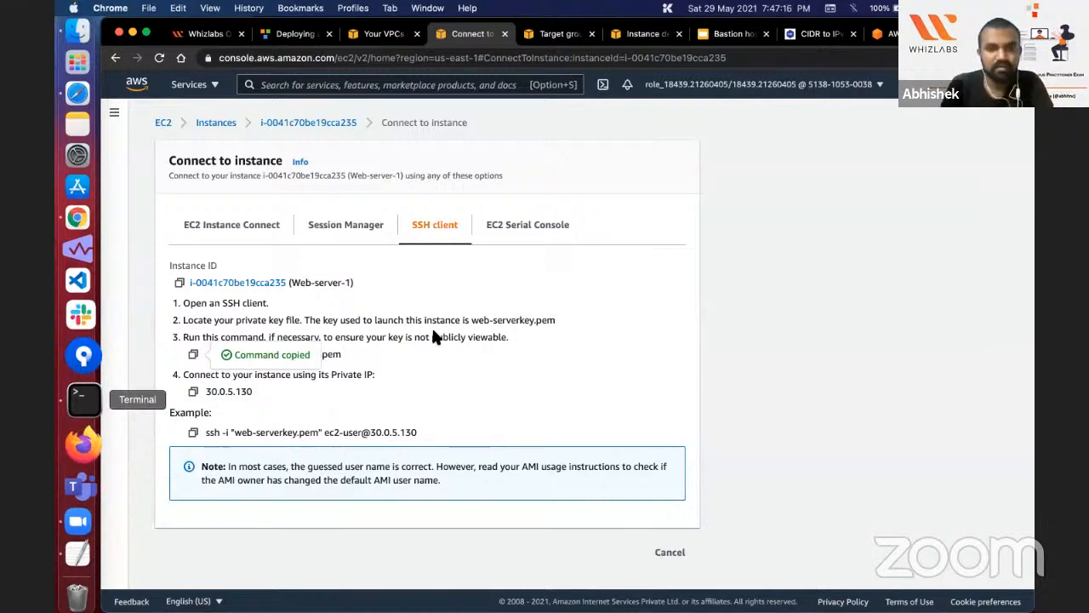
{"action": "key", "text": "super+v"}
{"action": "key", "text": "Return"}
{"action": "left_click", "coordinate": [203, 430]}
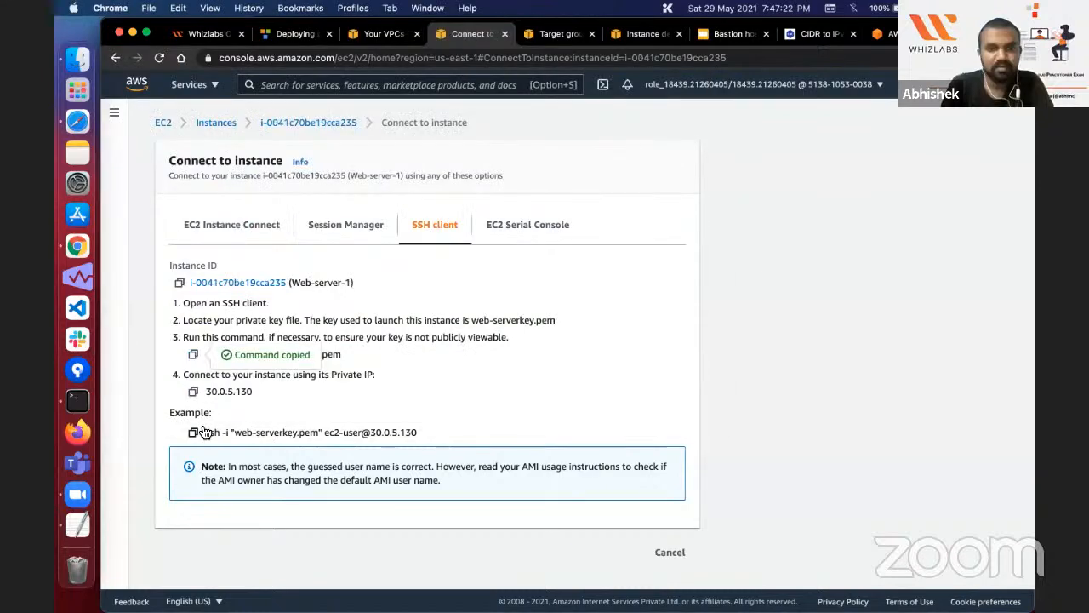
{"action": "key", "text": "super+Tab"}
{"action": "key", "text": "super+v"}
{"action": "key", "text": "Return"}
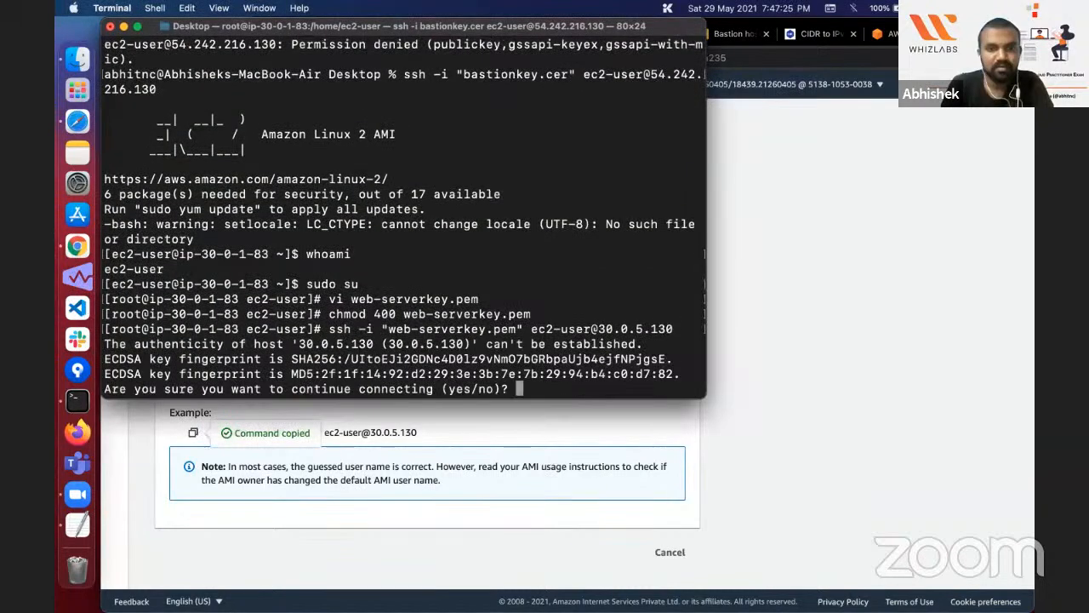
{"action": "type", "text": "yes"}
{"action": "key", "text": "Return"}
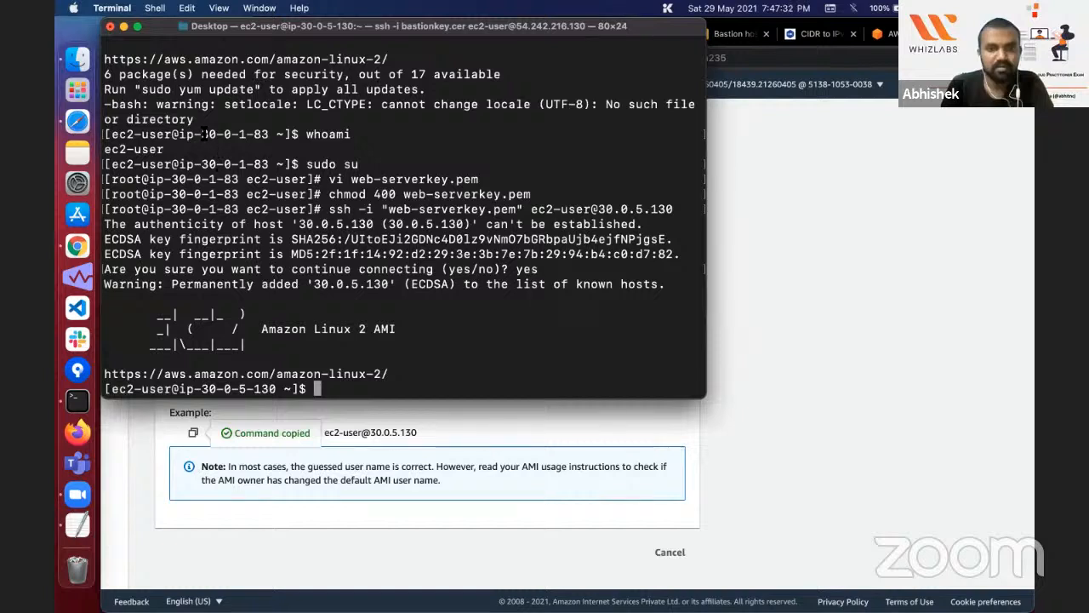
Step: Compare the private IP in the earlier Bastion prompt with the IP in the current Terminal prompt
{"action": "left_click_drag", "start_coordinate": [201, 134], "coordinate": [266, 134]}
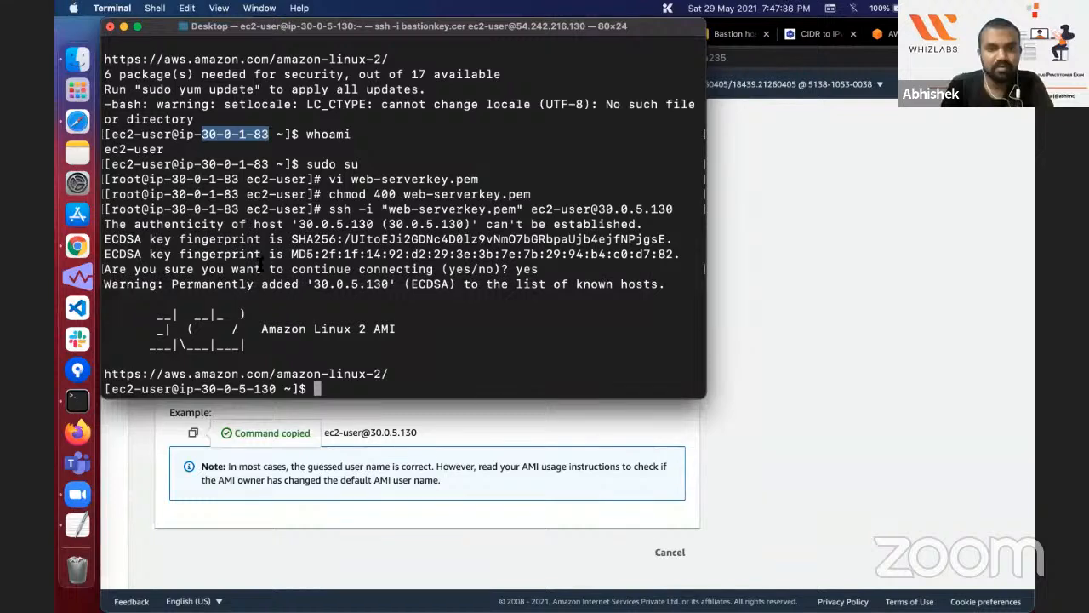
{"action": "left_click", "coordinate": [249, 389]}
{"action": "double_click", "coordinate": [262, 389]}
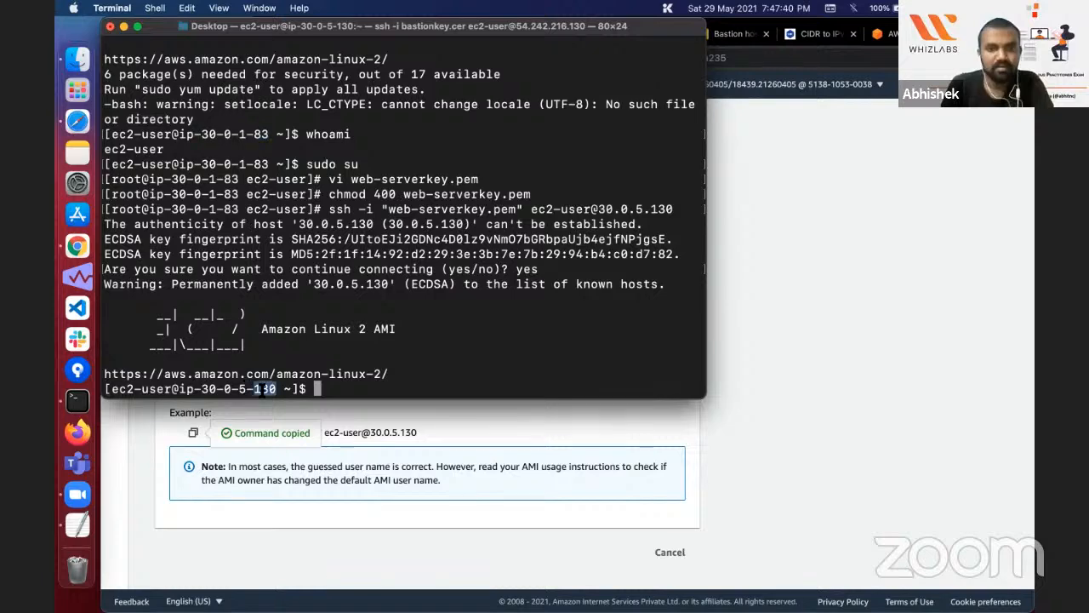
{"action": "left_click", "coordinate": [459, 353]}
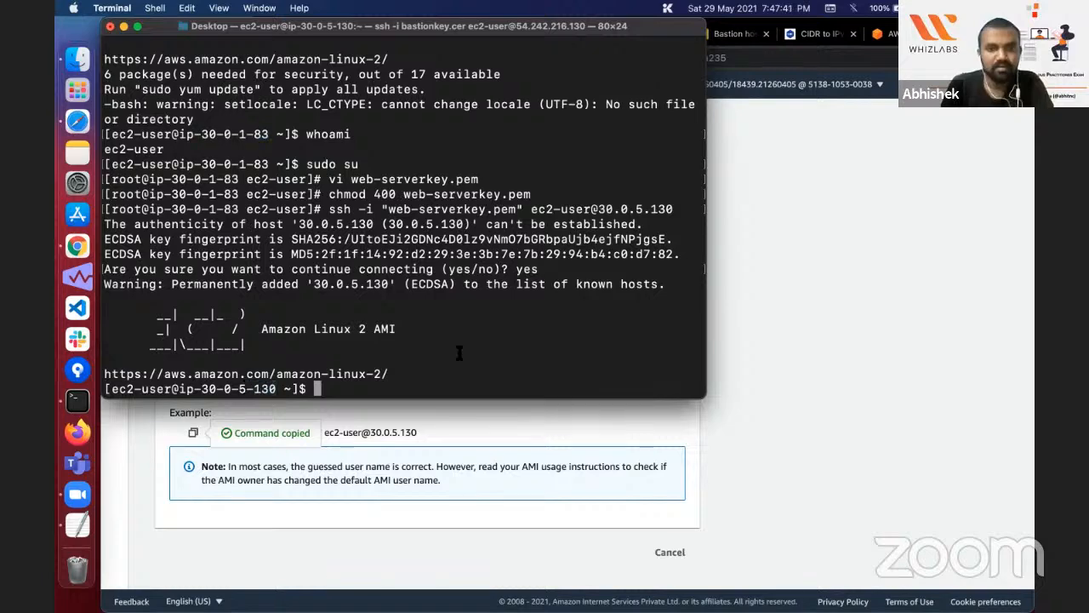
Step: Open Web-server-1's instance summary in the EC2 console and check its public and private IPv4 addresses against the Terminal prompt
{"action": "left_click", "coordinate": [478, 439]}
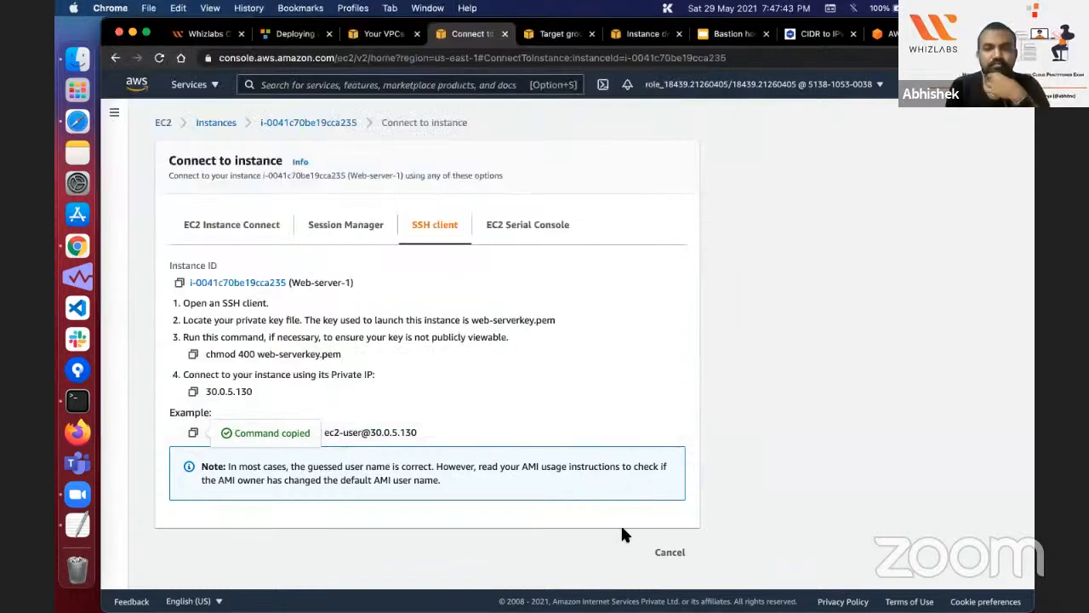
{"action": "left_click", "coordinate": [668, 549]}
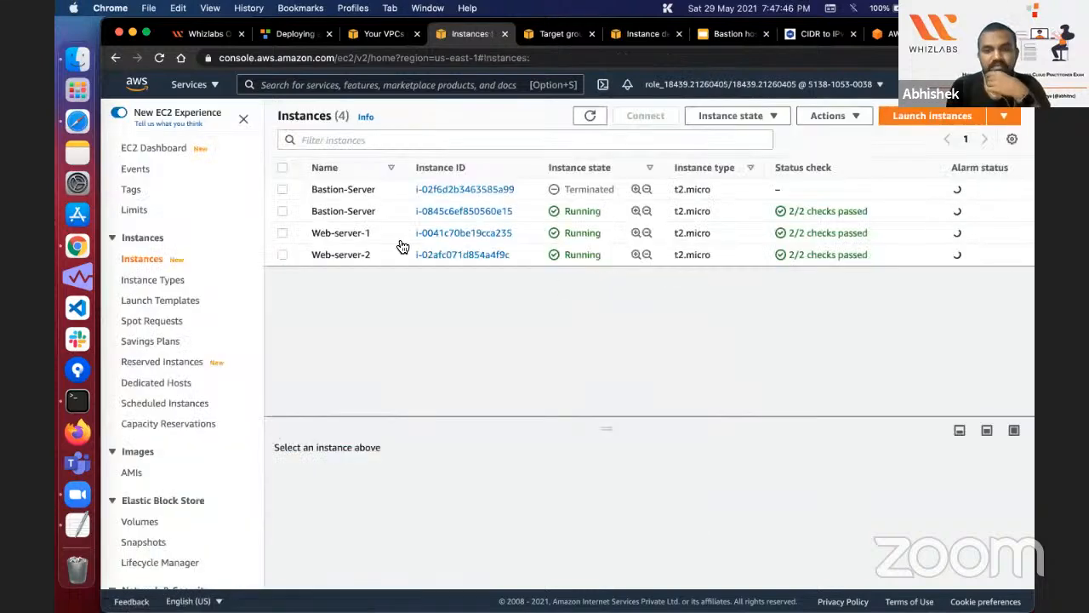
{"action": "left_click", "coordinate": [463, 233]}
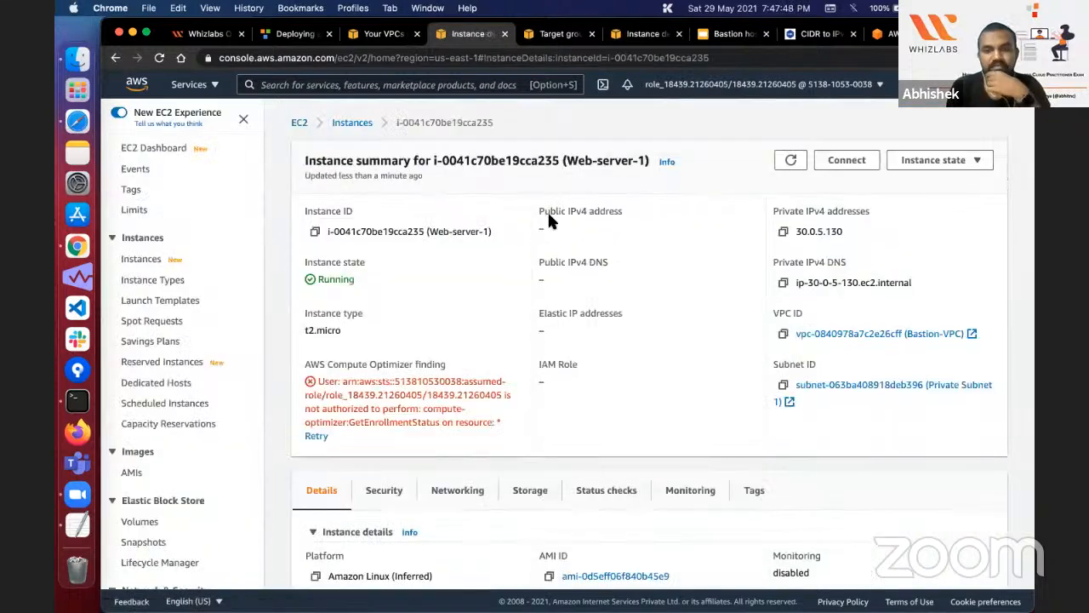
{"action": "double_click", "coordinate": [558, 214]}
{"action": "double_click", "coordinate": [572, 212]}
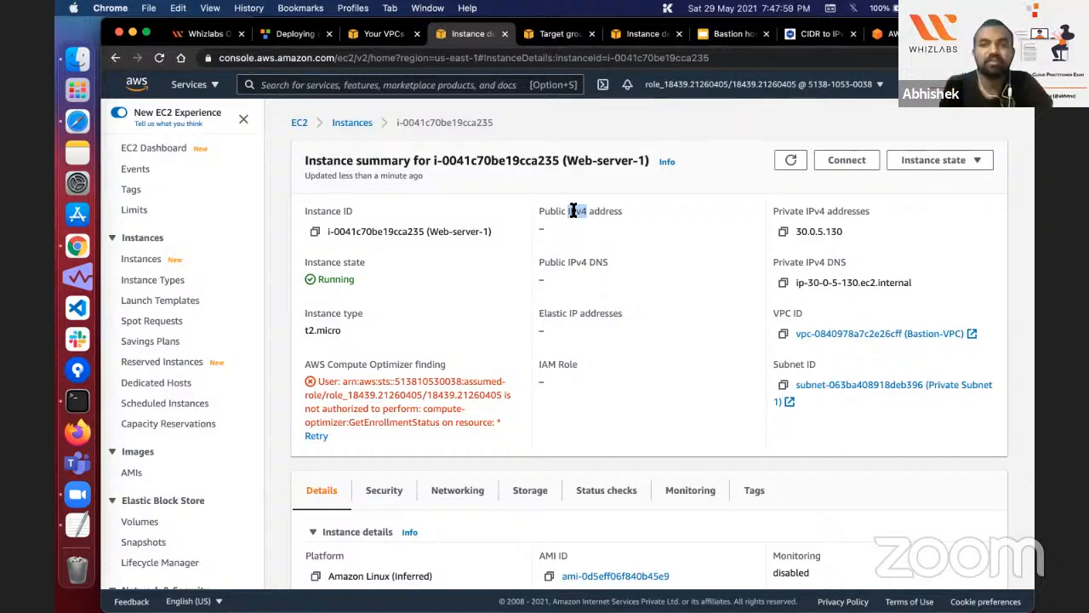
{"action": "double_click", "coordinate": [824, 230]}
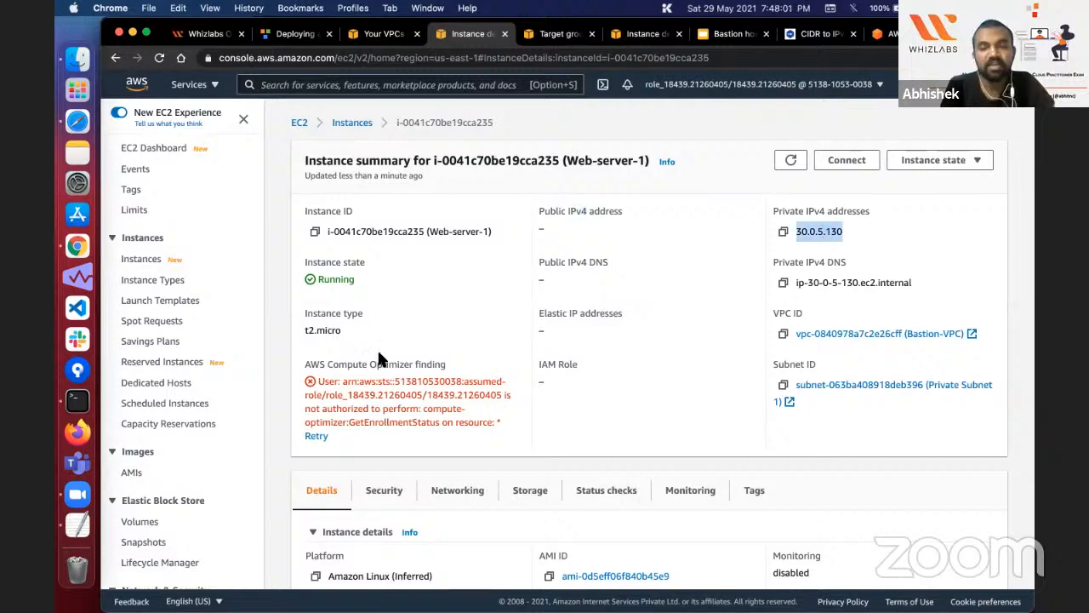
{"action": "left_click", "coordinate": [78, 399]}
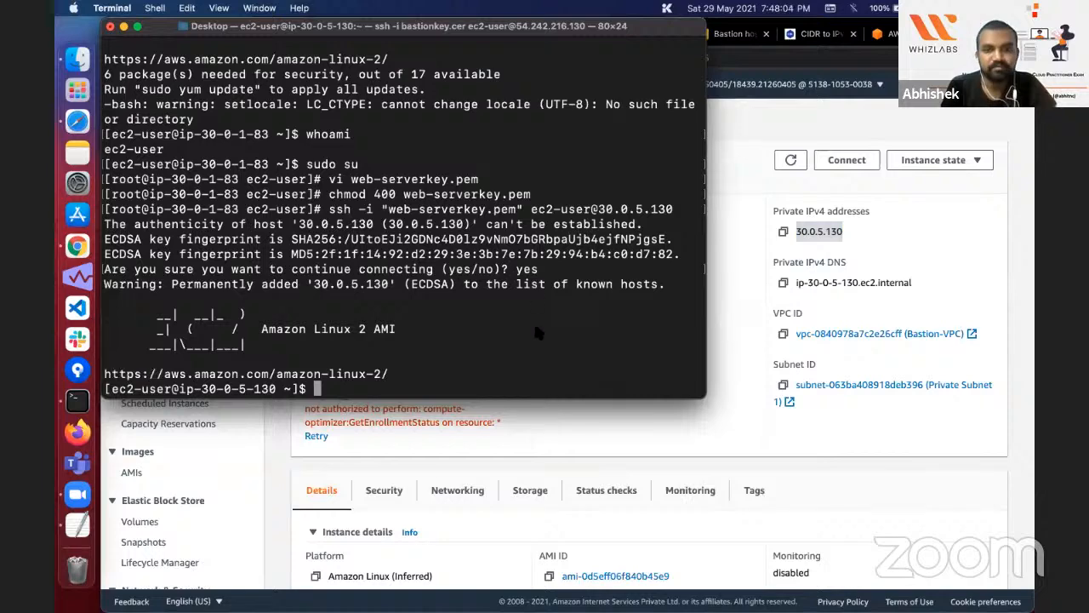
{"action": "left_click", "coordinate": [775, 48]}
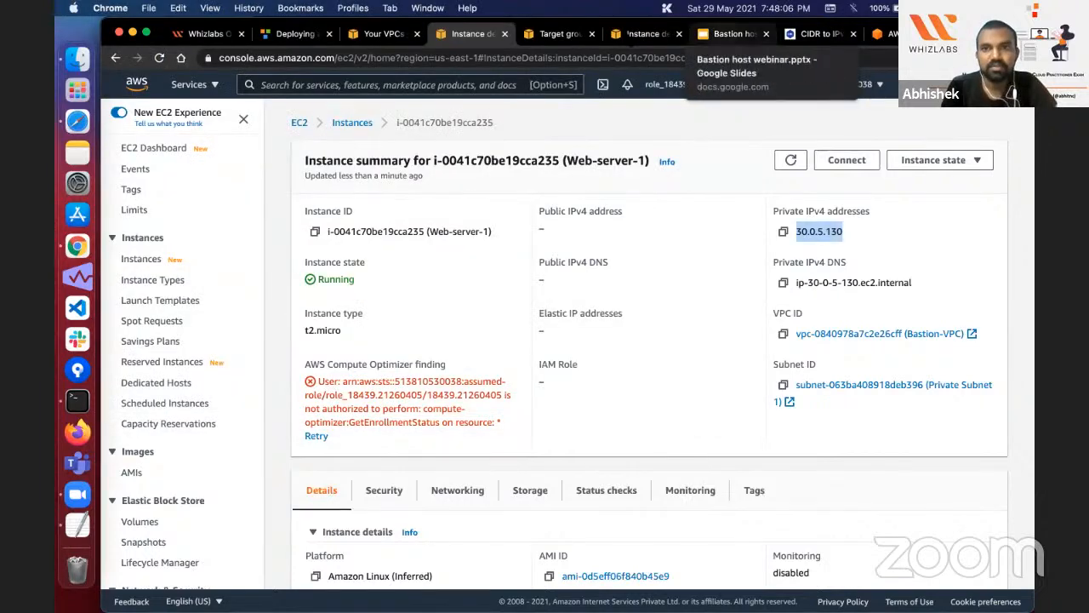
Step: Open the web-app-TG target group in the EC2 console and check the health status of its registered targets
{"action": "left_click", "coordinate": [647, 34]}
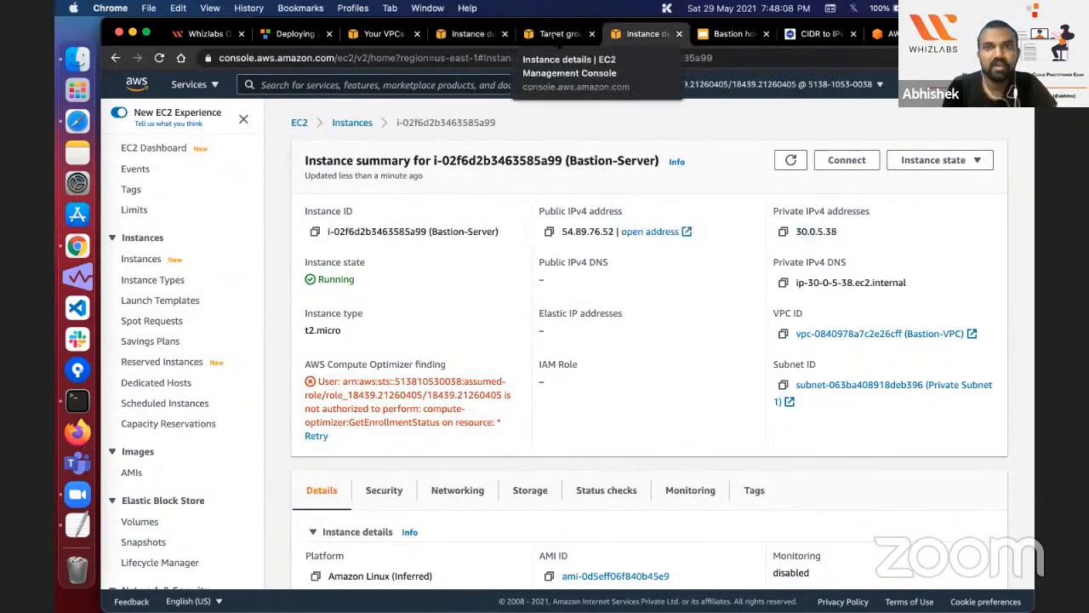
{"action": "scroll", "coordinate": [142, 497], "scroll_direction": "down", "scroll_amount": 4}
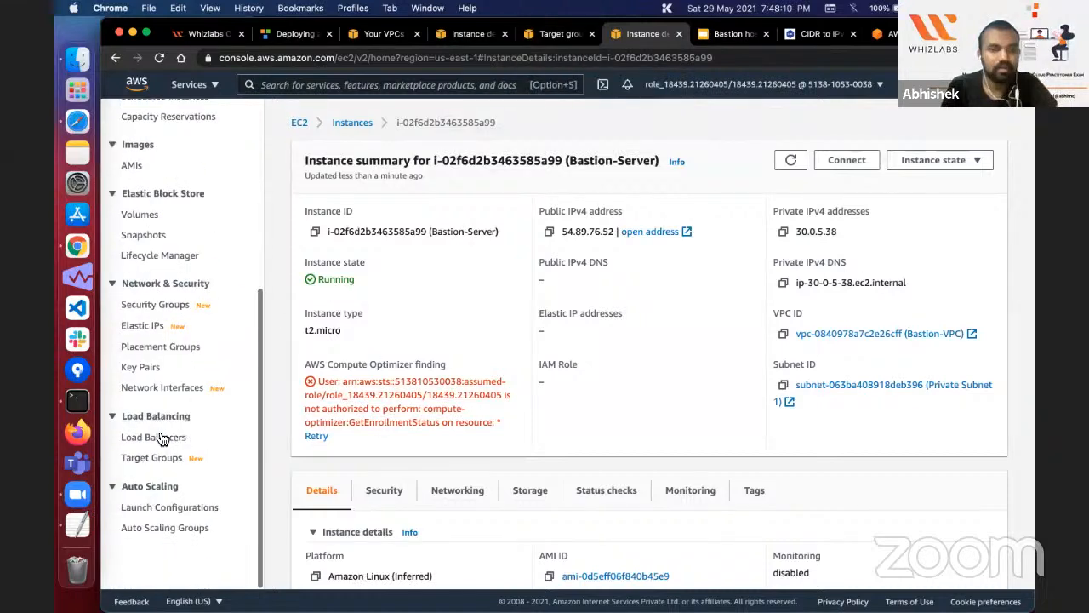
{"action": "left_click", "coordinate": [158, 437]}
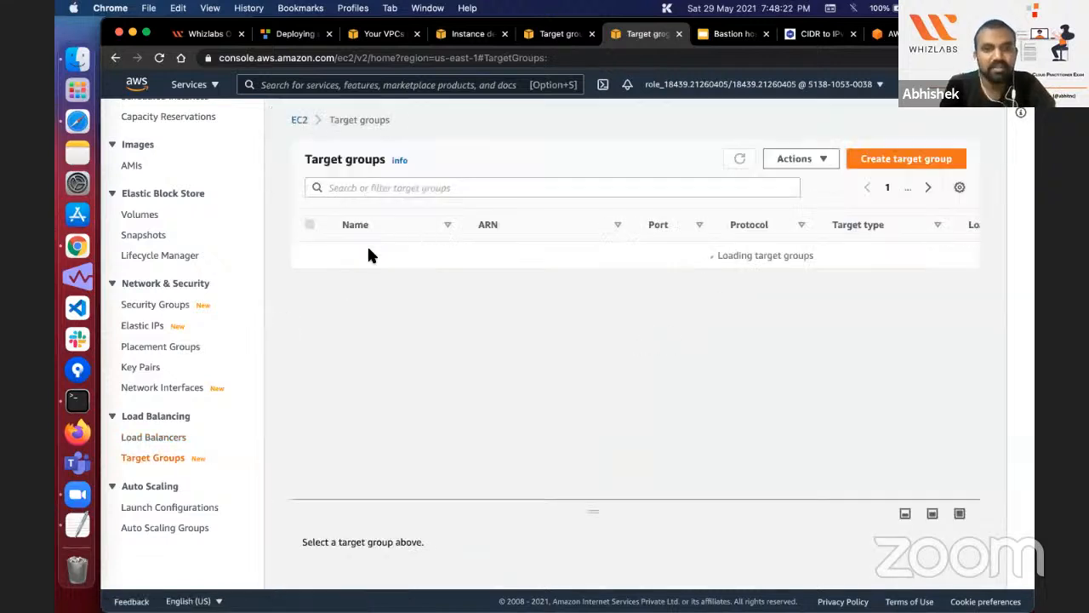
{"action": "left_click", "coordinate": [353, 255]}
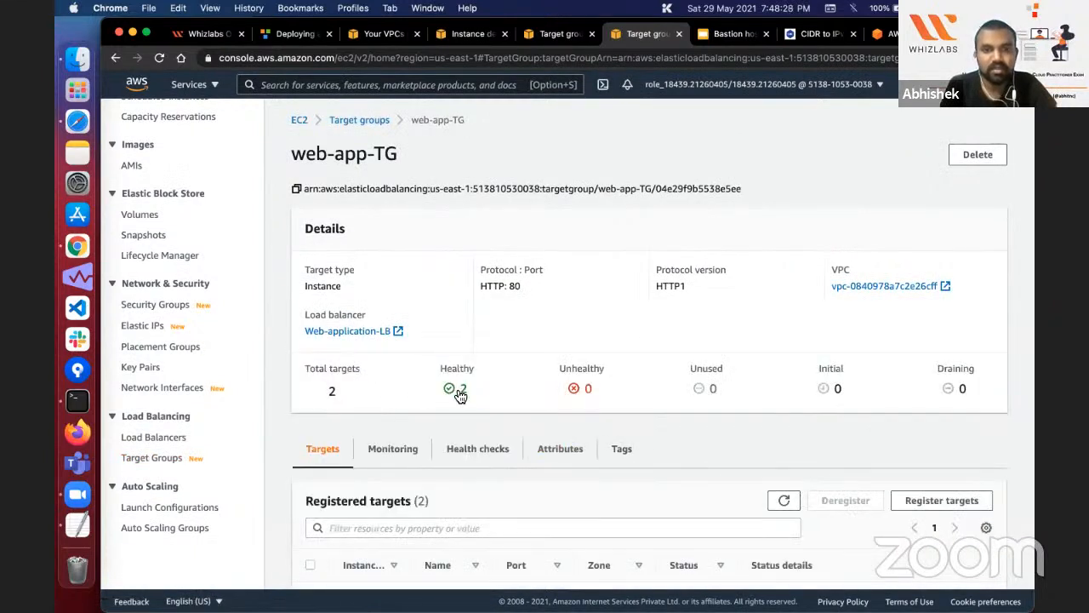
{"action": "scroll", "coordinate": [545, 400], "scroll_direction": "down", "scroll_amount": 2}
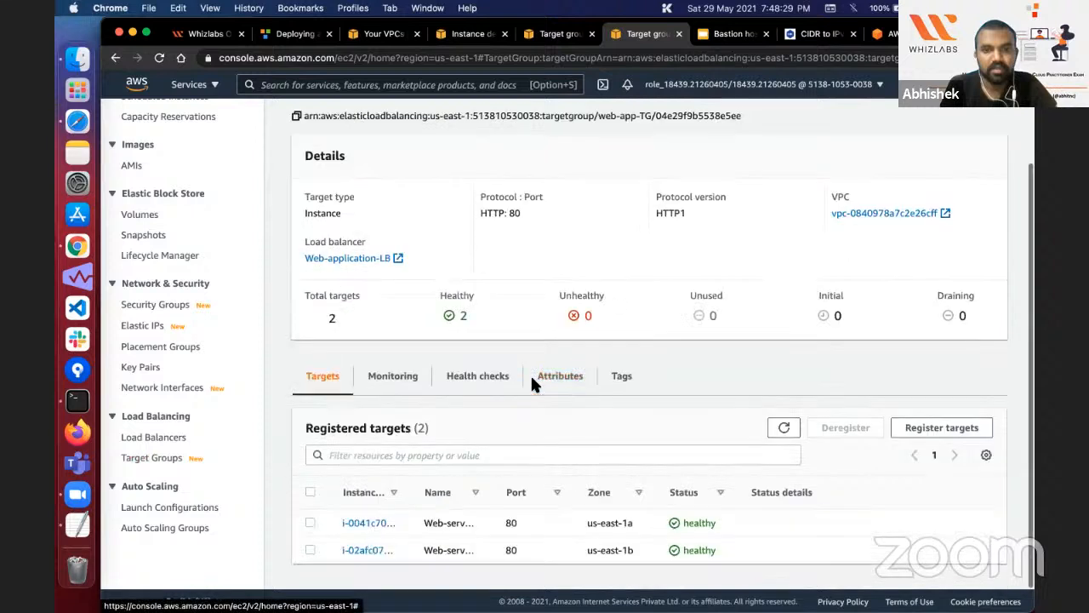
Step: Copy the DNS name of the Web-application-LB load balancer and open it in a new browser tab
{"action": "left_click", "coordinate": [153, 436]}
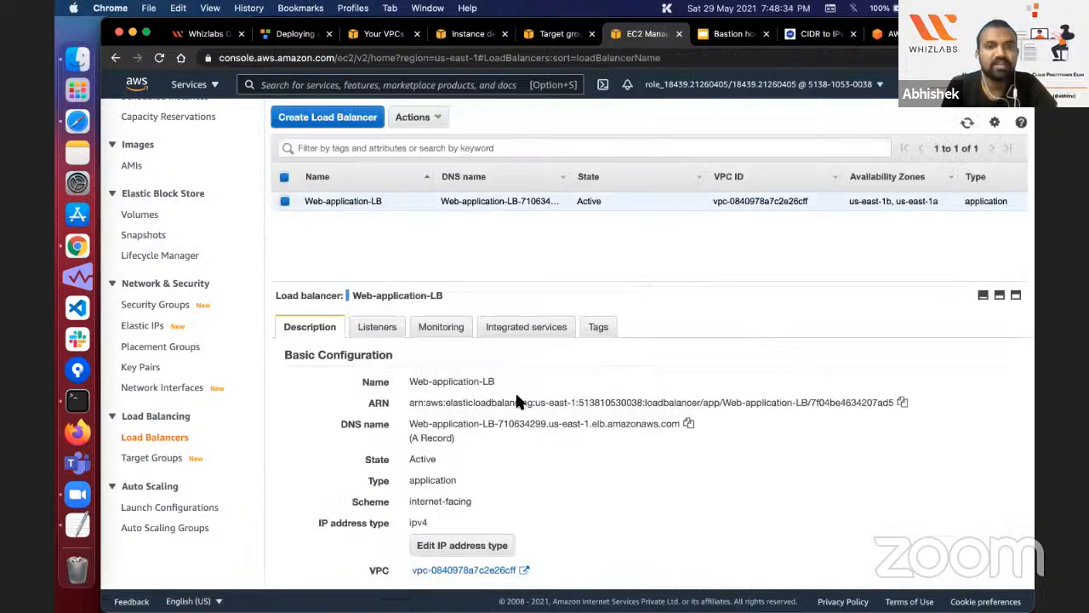
{"action": "left_click", "coordinate": [689, 424]}
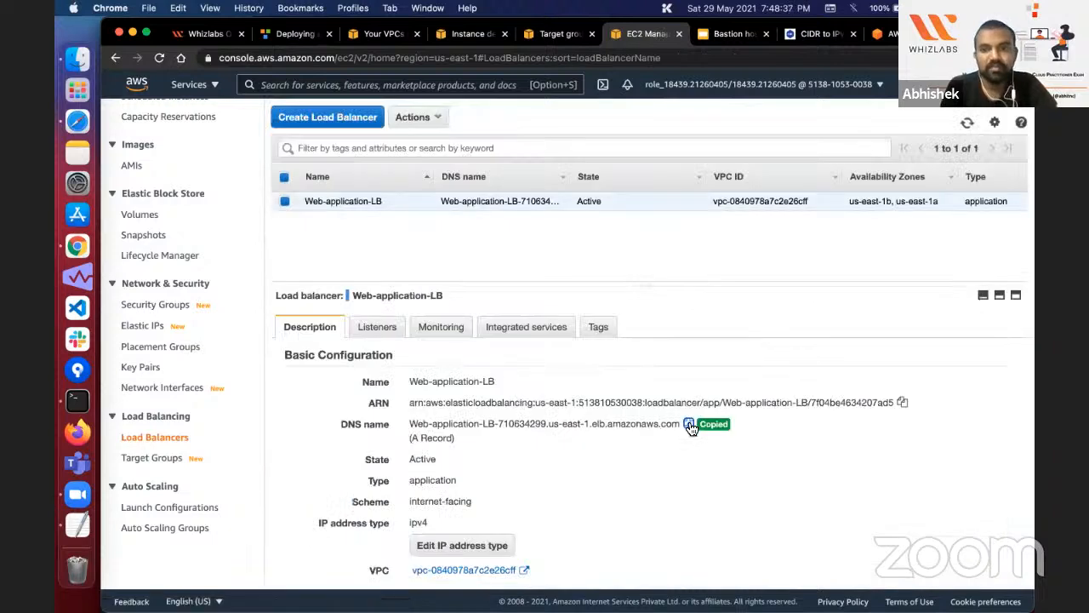
{"action": "key", "text": "super+t"}
{"action": "key", "text": "super+v"}
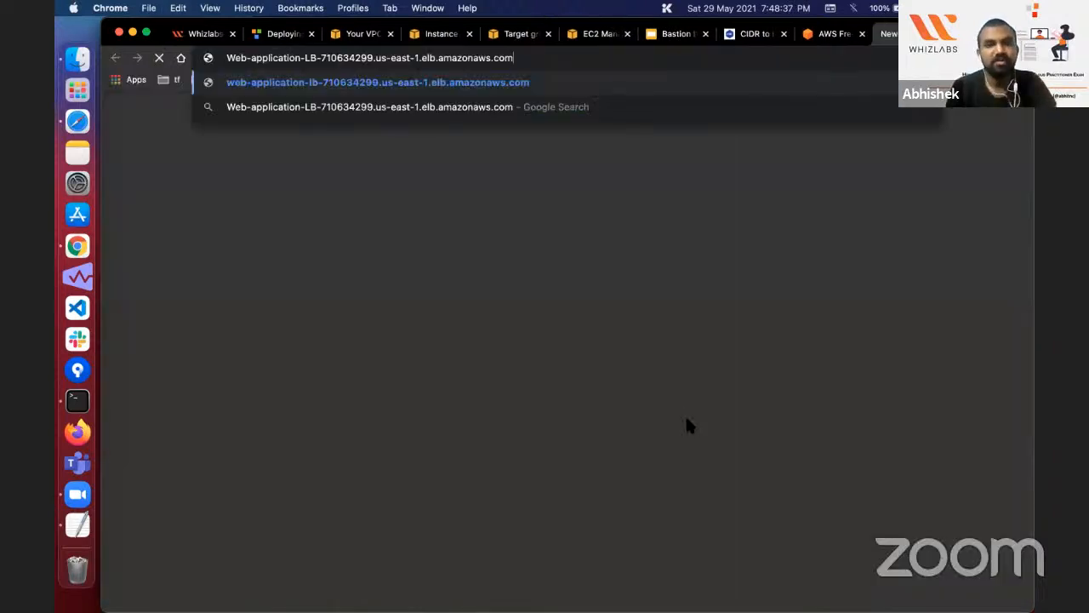
{"action": "key", "text": "Return"}
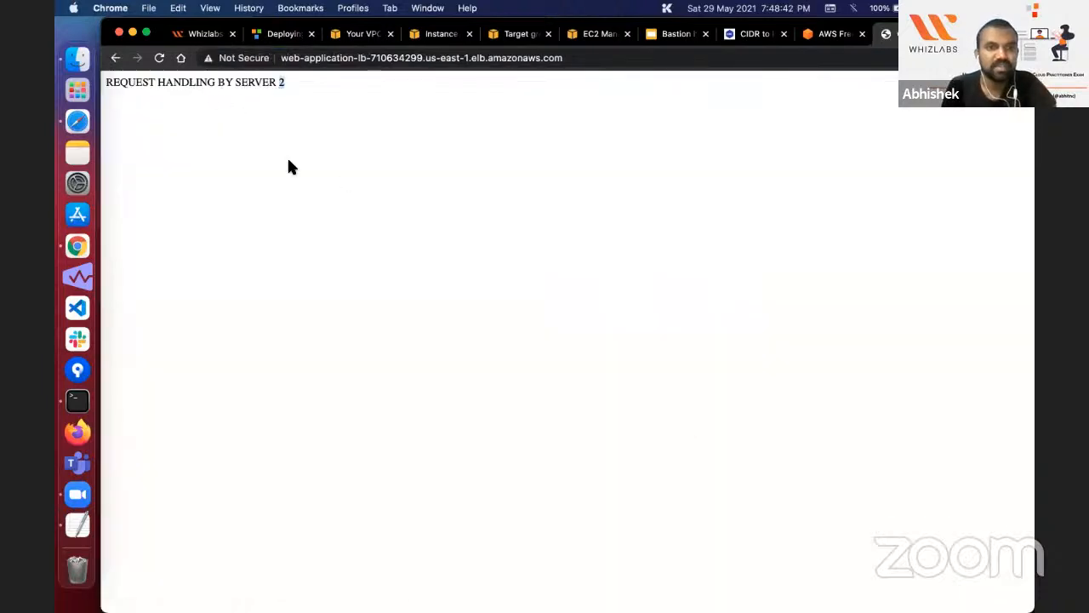
Step: Reload the load balancer page several times and check which web server handles each request
{"action": "left_click", "coordinate": [159, 58]}
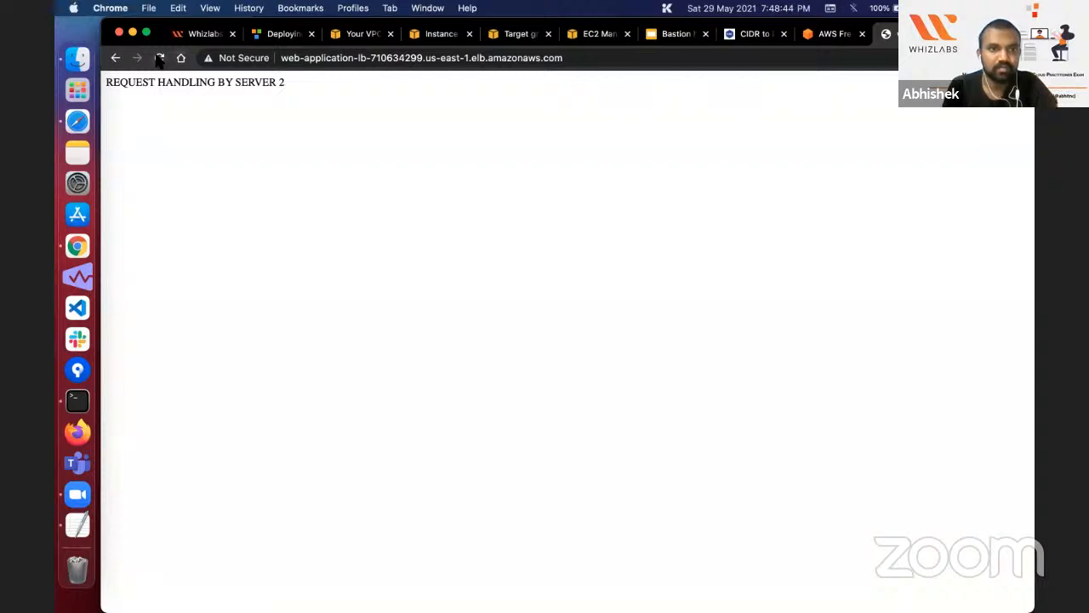
{"action": "left_click", "coordinate": [159, 58]}
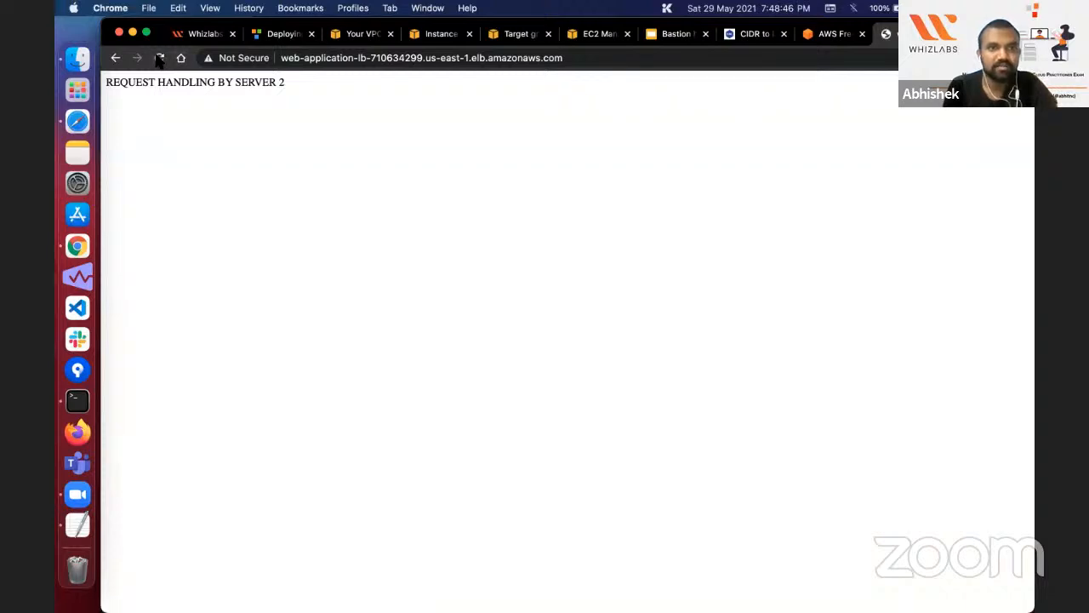
{"action": "left_click", "coordinate": [160, 58]}
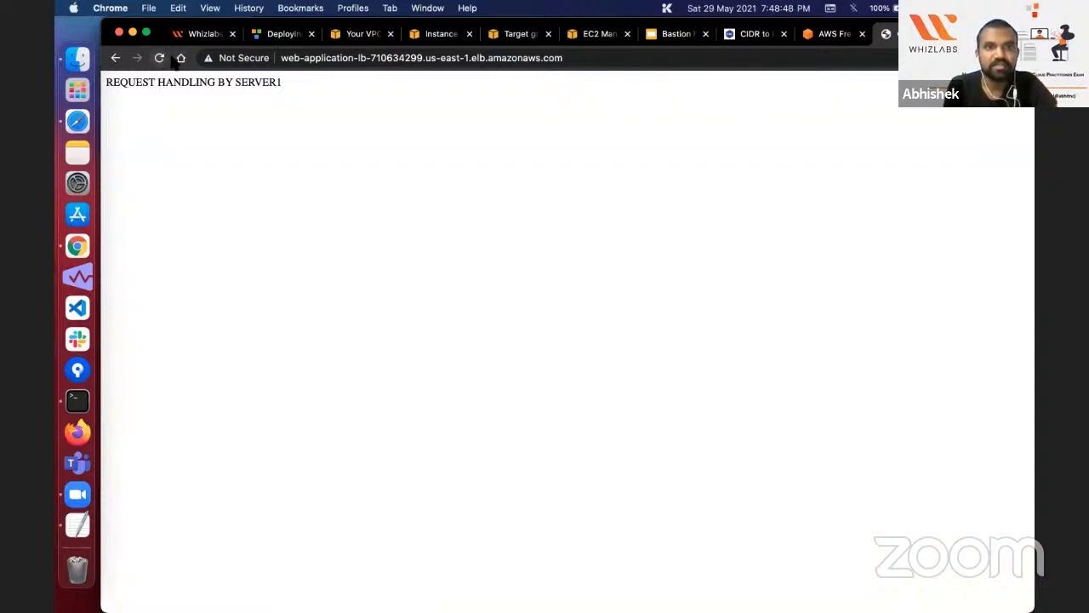
{"action": "double_click", "coordinate": [279, 84]}
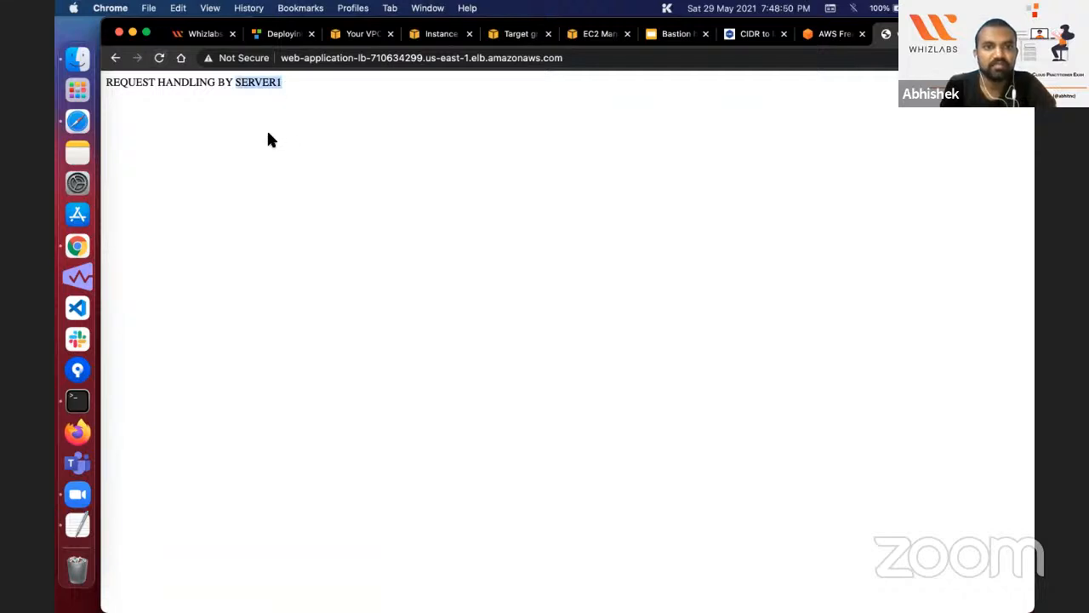
{"action": "left_click", "coordinate": [266, 132]}
{"action": "left_click", "coordinate": [159, 58]}
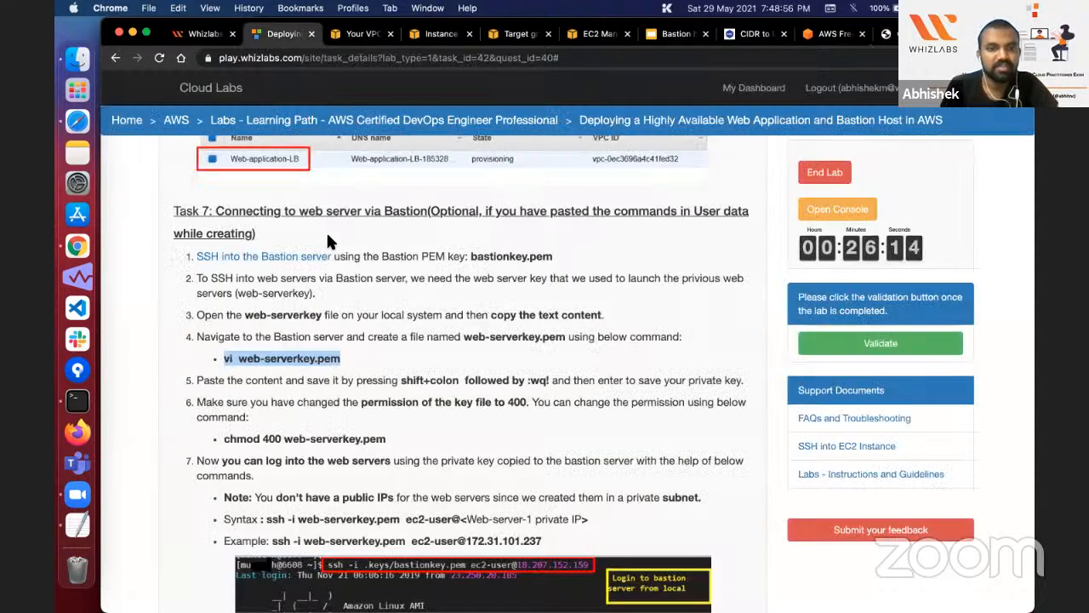
Step: Review the Whizlabs lab instructions for installing Apache via the Bastion in Task 7 and checking load balancer health in Task 8
{"action": "scroll", "coordinate": [328, 239], "scroll_direction": "down", "scroll_amount": 2}
{"action": "scroll", "coordinate": [327, 242], "scroll_direction": "down", "scroll_amount": 7}
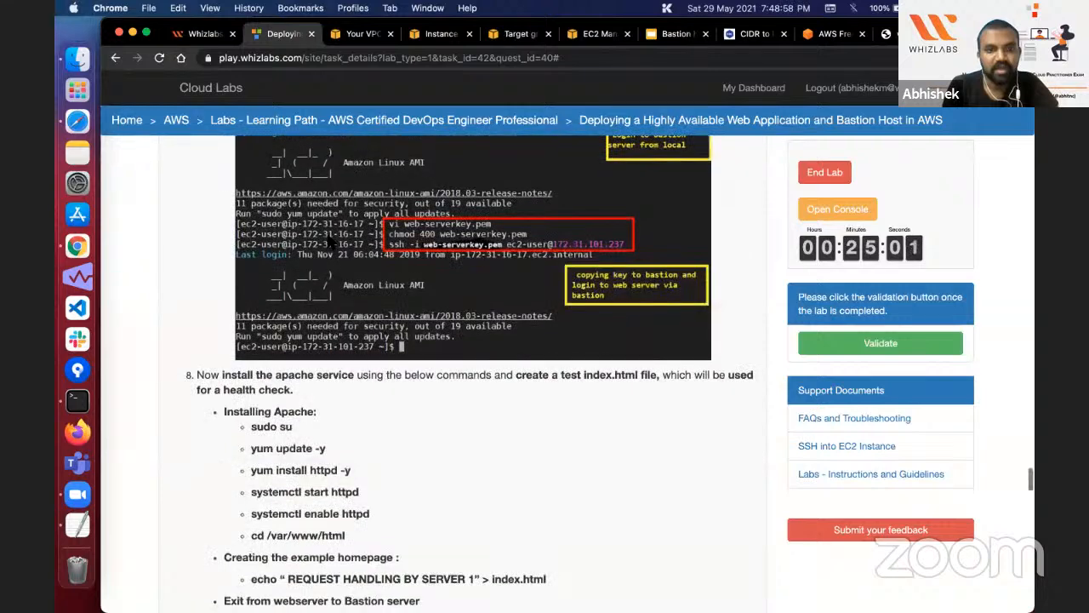
{"action": "scroll", "coordinate": [330, 243], "scroll_direction": "down", "scroll_amount": 5}
{"action": "scroll", "coordinate": [413, 241], "scroll_direction": "up", "scroll_amount": 2}
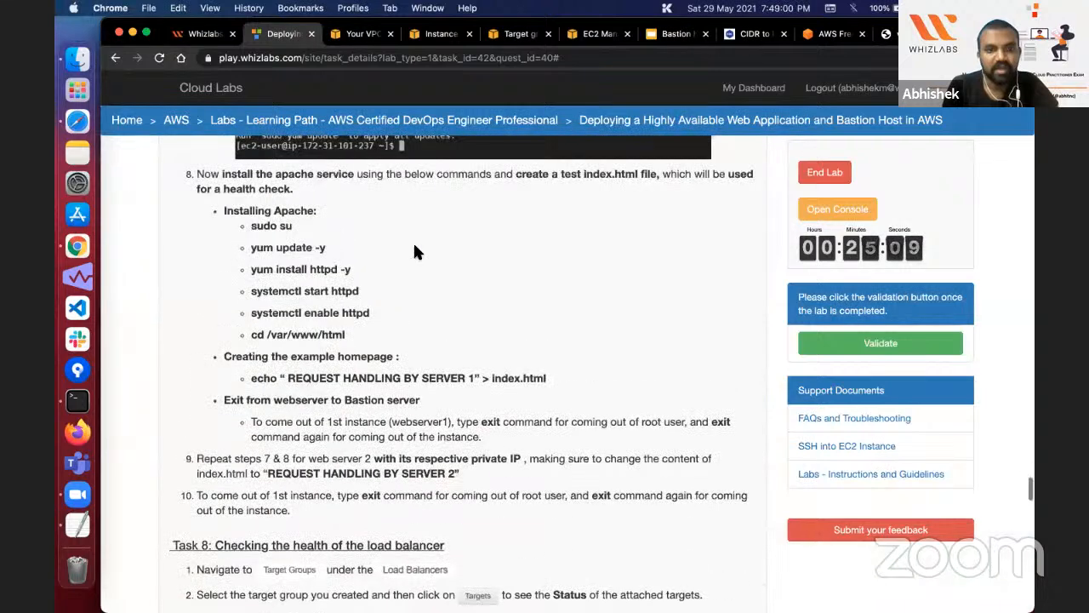
{"action": "scroll", "coordinate": [409, 274], "scroll_direction": "down", "scroll_amount": 5}
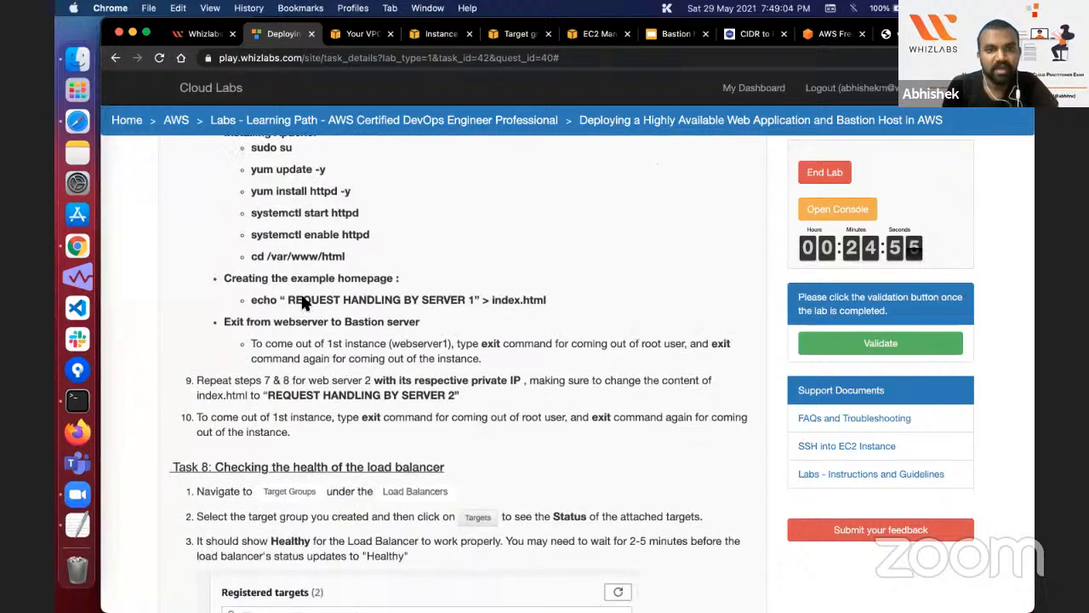
{"action": "scroll", "coordinate": [307, 302], "scroll_direction": "up", "scroll_amount": 4}
{"action": "scroll", "coordinate": [306, 302], "scroll_direction": "up", "scroll_amount": 2}
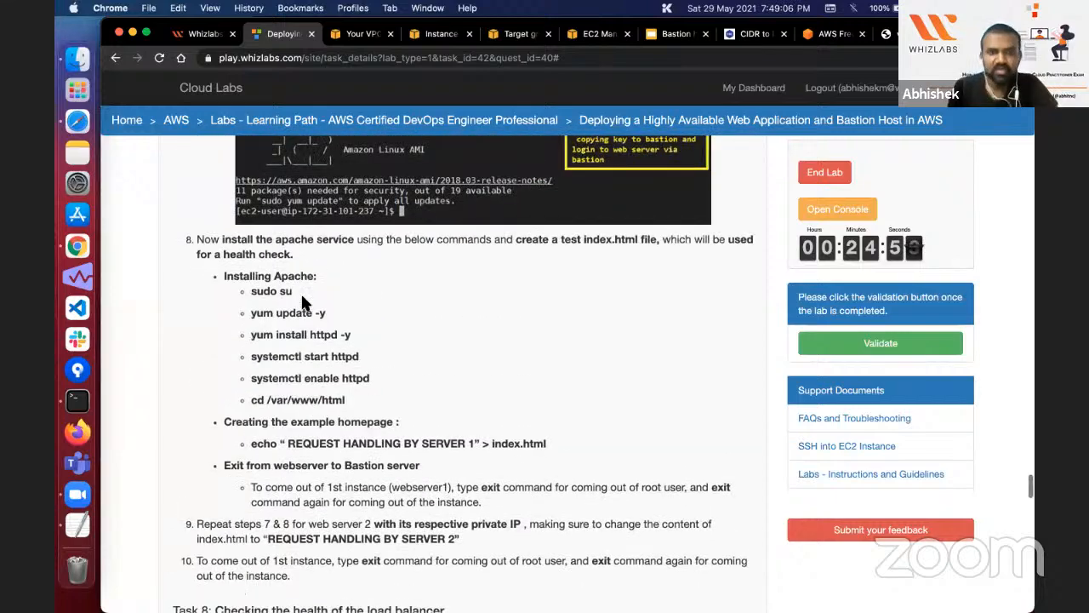
{"action": "scroll", "coordinate": [302, 302], "scroll_direction": "down", "scroll_amount": 6}
{"action": "scroll", "coordinate": [302, 302], "scroll_direction": "up", "scroll_amount": 14}
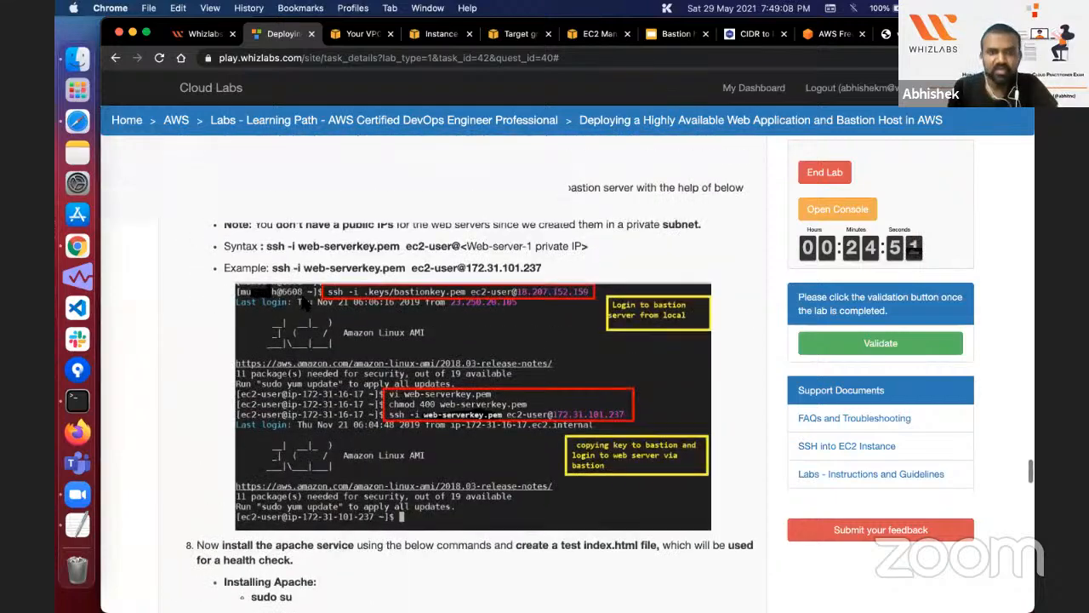
{"action": "scroll", "coordinate": [302, 302], "scroll_direction": "up", "scroll_amount": 5}
{"action": "scroll", "coordinate": [302, 302], "scroll_direction": "down", "scroll_amount": 11}
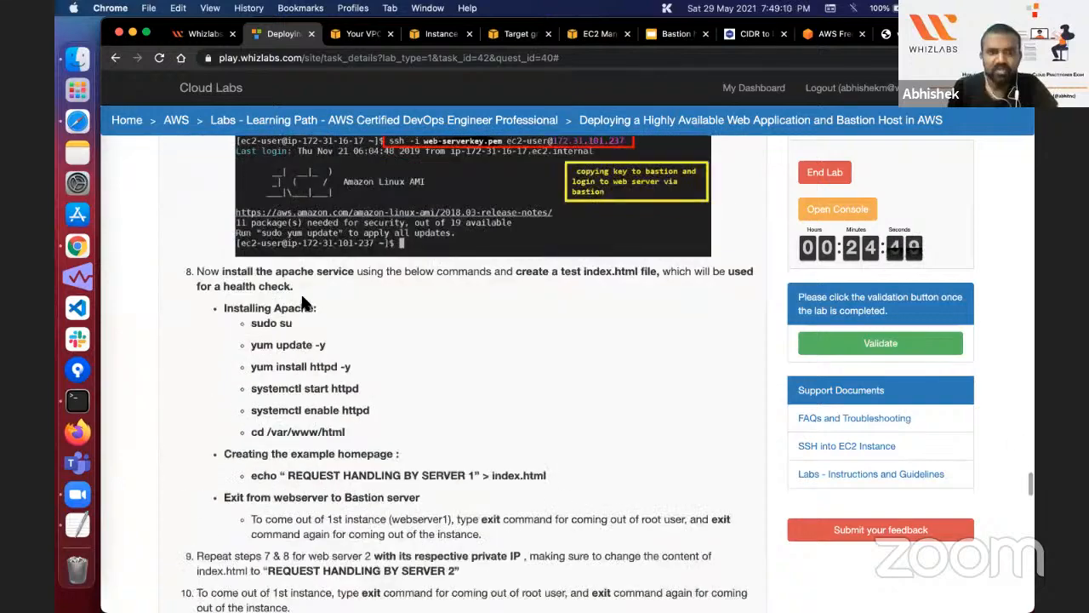
{"action": "scroll", "coordinate": [303, 302], "scroll_direction": "down", "scroll_amount": 9}
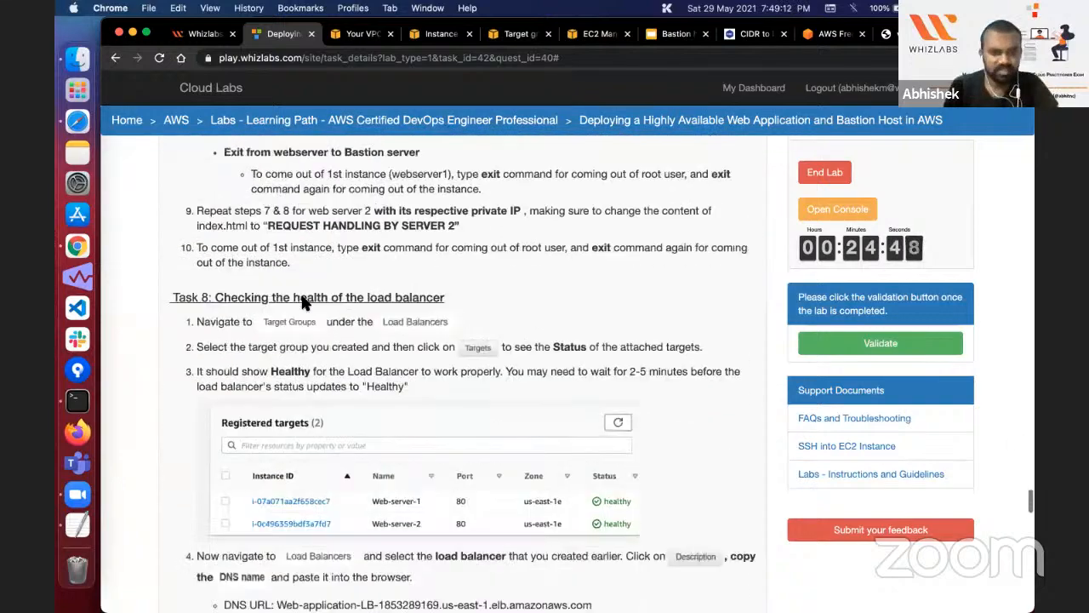
{"action": "scroll", "coordinate": [358, 315], "scroll_direction": "down", "scroll_amount": 4}
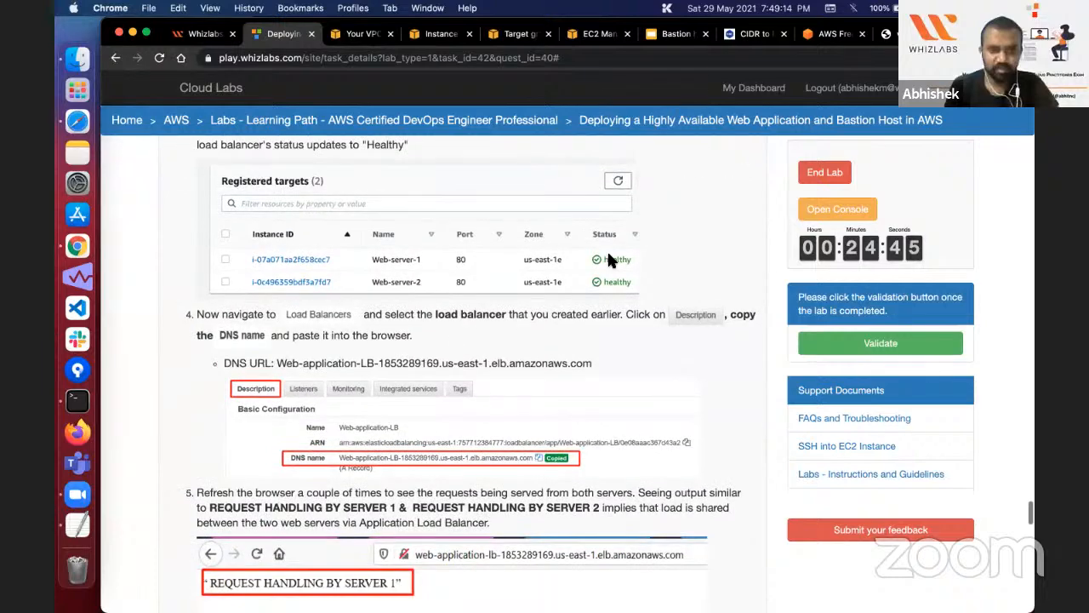
Step: Review Task 8 of the lab instructions on target health, the load balancer DNS name and the expected server responses
{"action": "scroll", "coordinate": [537, 396], "scroll_direction": "up", "scroll_amount": 2}
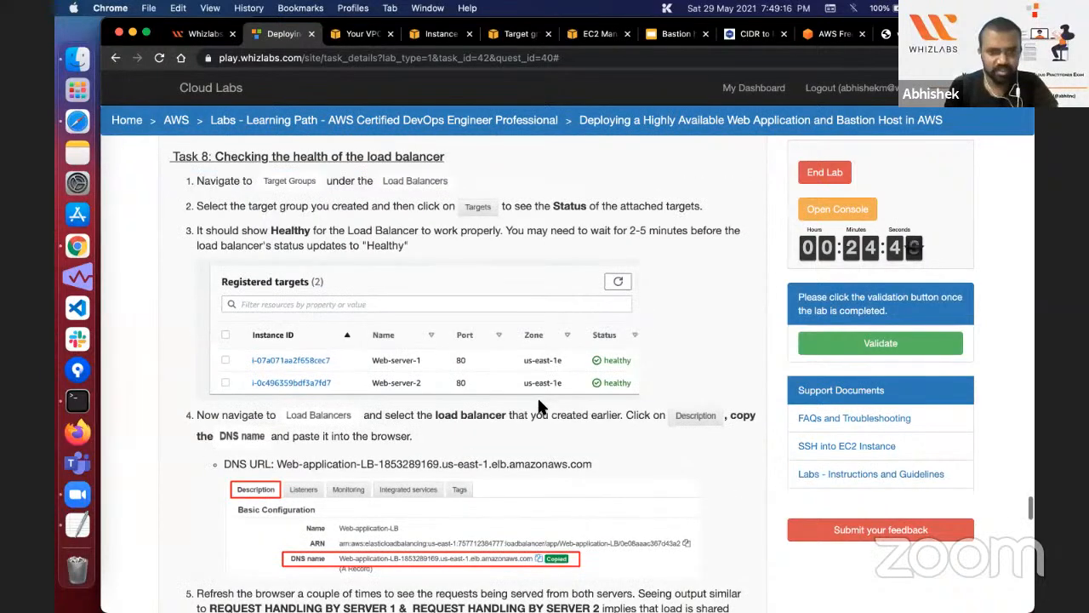
{"action": "scroll", "coordinate": [536, 395], "scroll_direction": "down", "scroll_amount": 5}
{"action": "scroll", "coordinate": [537, 395], "scroll_direction": "up", "scroll_amount": 1}
{"action": "scroll", "coordinate": [537, 396], "scroll_direction": "down", "scroll_amount": 4}
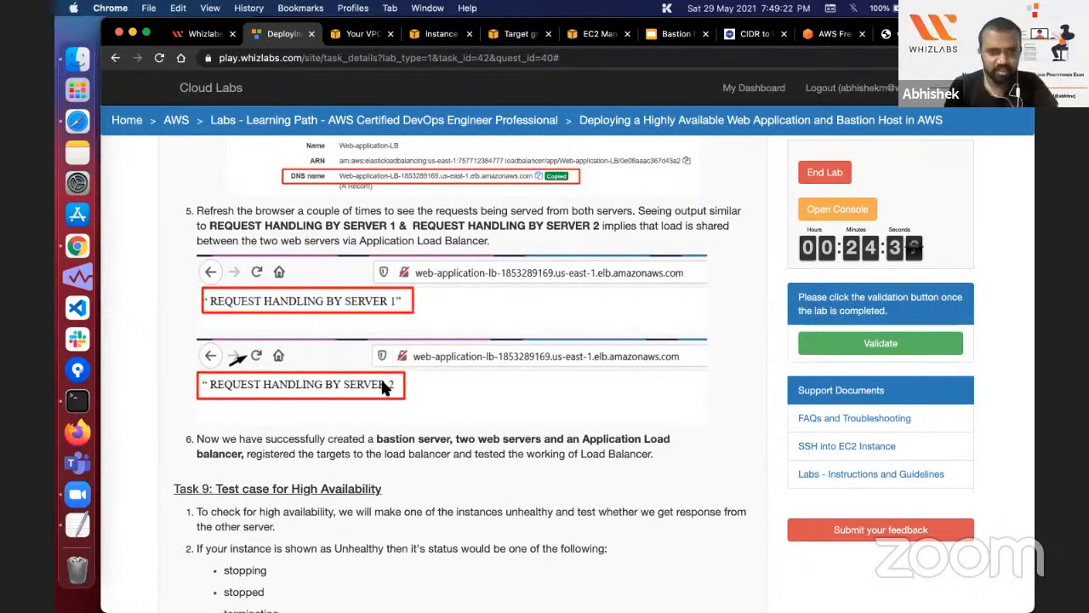
Step: Read the Task 9 instructions on testing high availability by stopping one web server and checking the other server's response
{"action": "scroll", "coordinate": [381, 376], "scroll_direction": "down", "scroll_amount": 3}
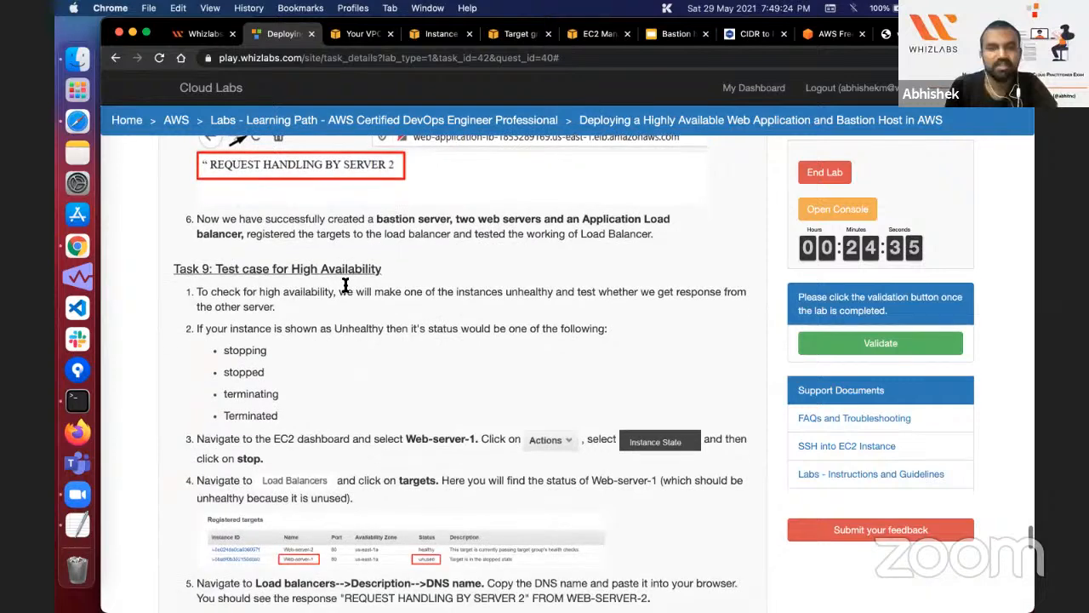
{"action": "scroll", "coordinate": [297, 268], "scroll_direction": "down", "scroll_amount": 1}
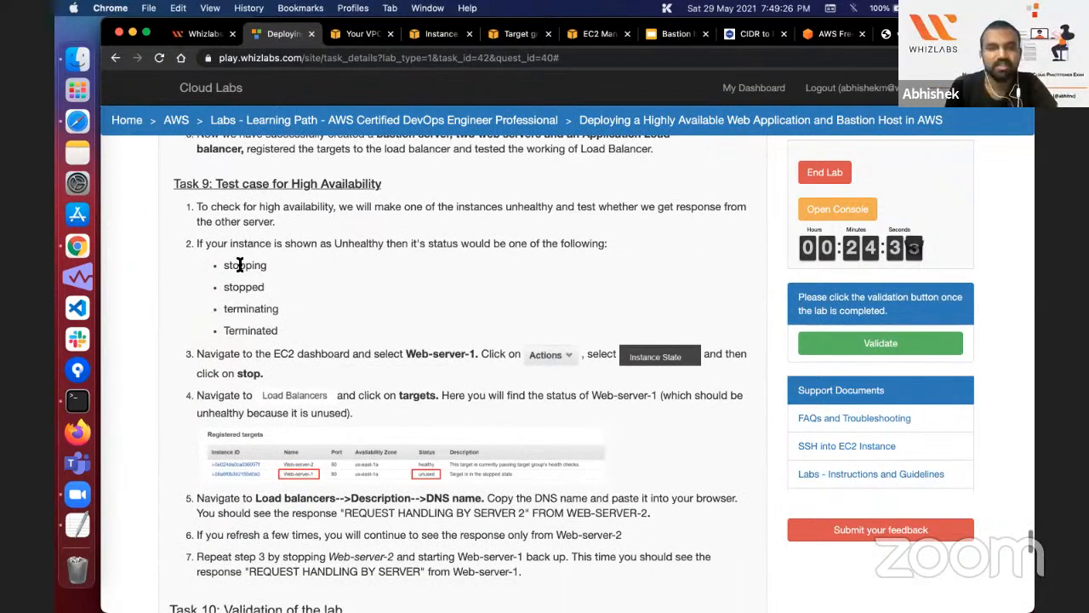
{"action": "double_click", "coordinate": [242, 274]}
{"action": "left_click", "coordinate": [242, 274]}
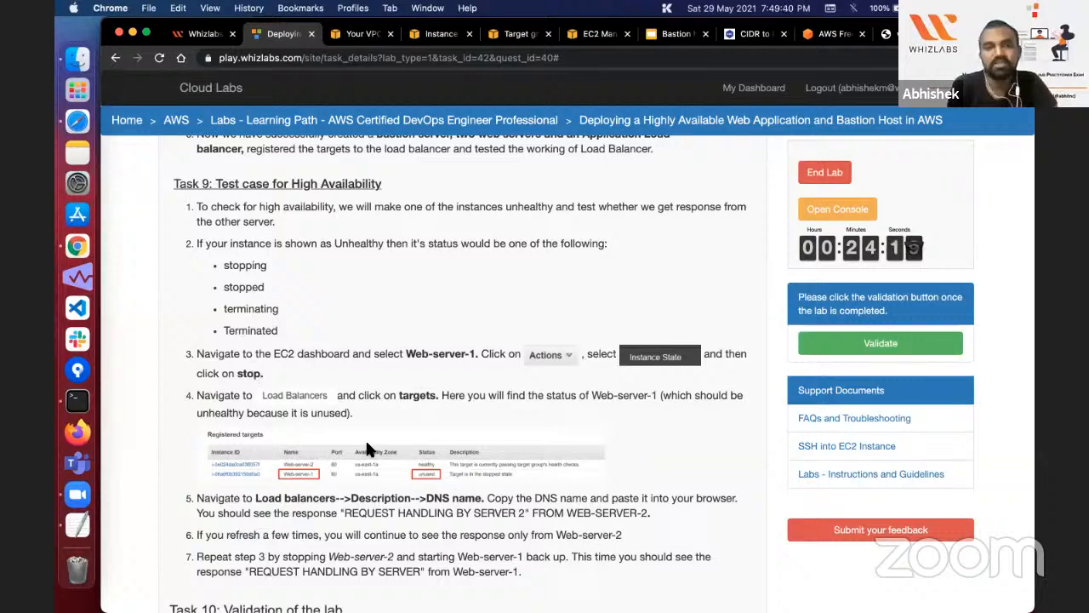
{"action": "scroll", "coordinate": [368, 449], "scroll_direction": "down", "scroll_amount": 4}
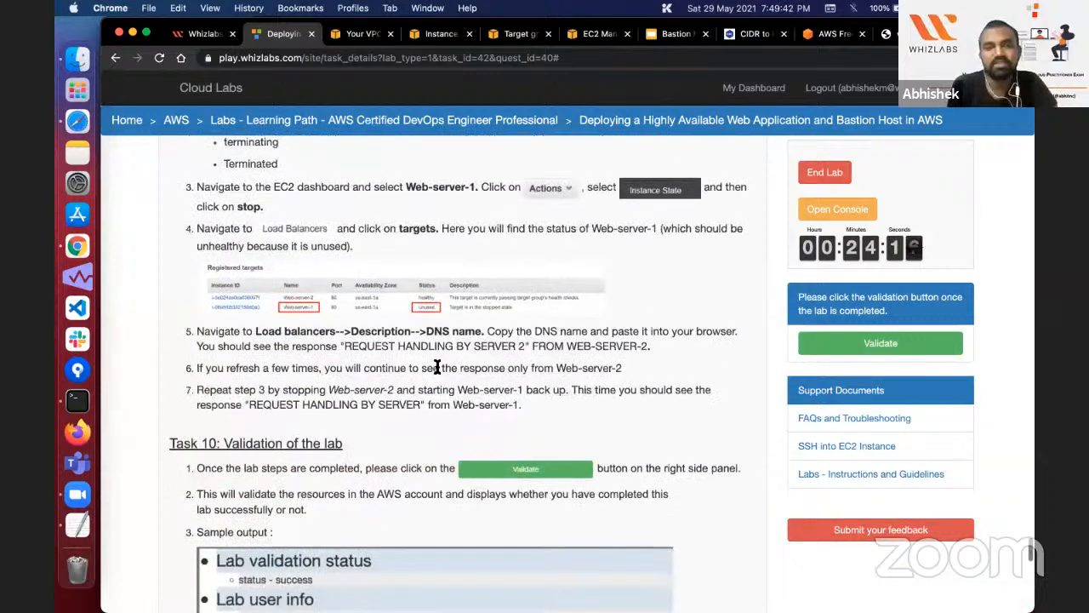
{"action": "triple_click", "coordinate": [420, 380]}
{"action": "left_click", "coordinate": [420, 380]}
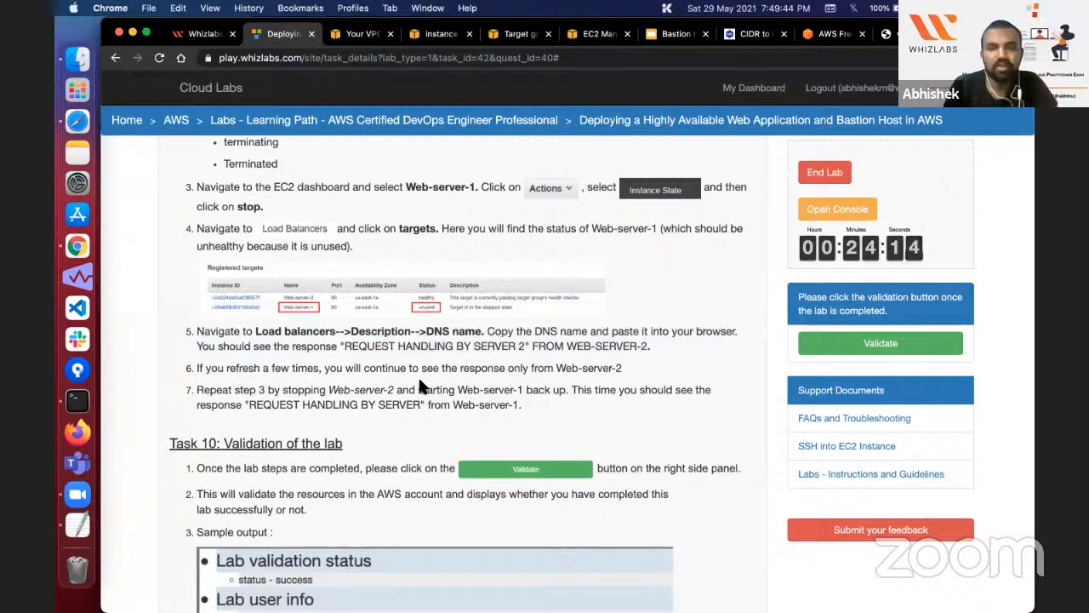
{"action": "scroll", "coordinate": [420, 387], "scroll_direction": "up", "scroll_amount": 3}
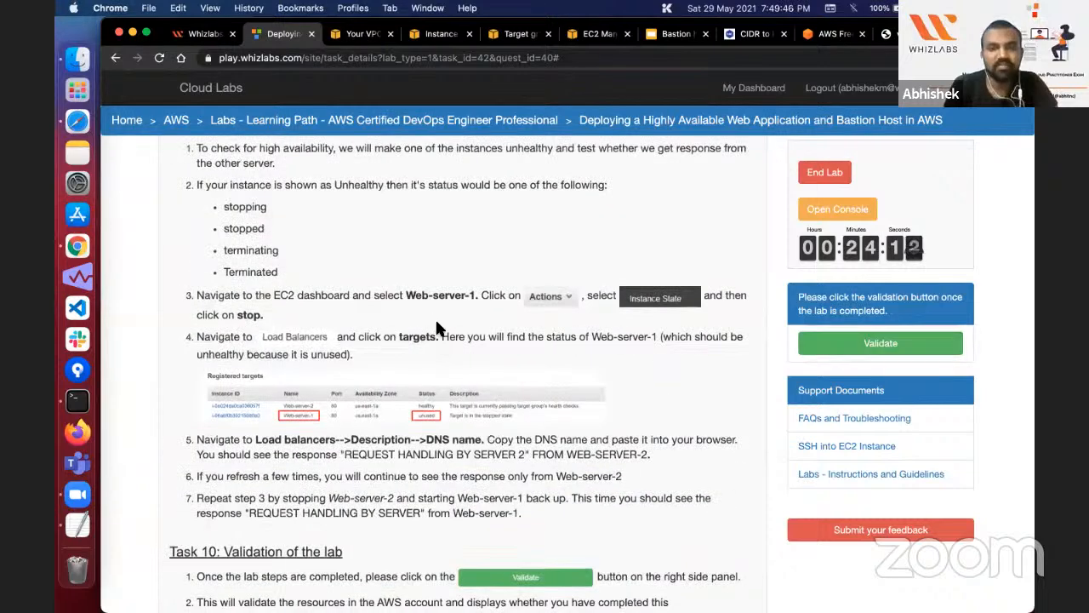
{"action": "triple_click", "coordinate": [571, 332]}
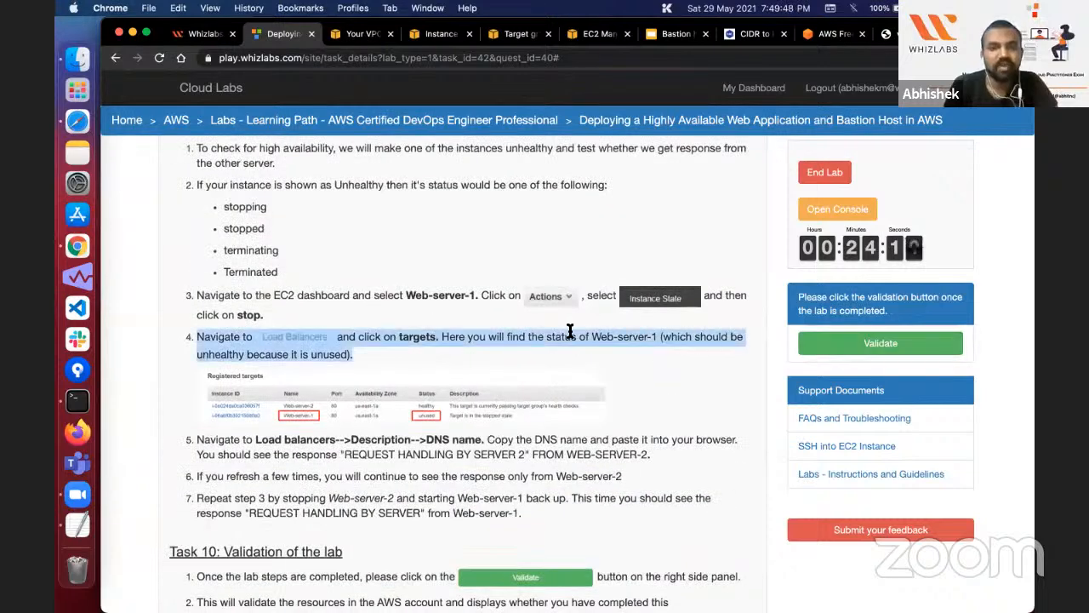
{"action": "left_click", "coordinate": [570, 331]}
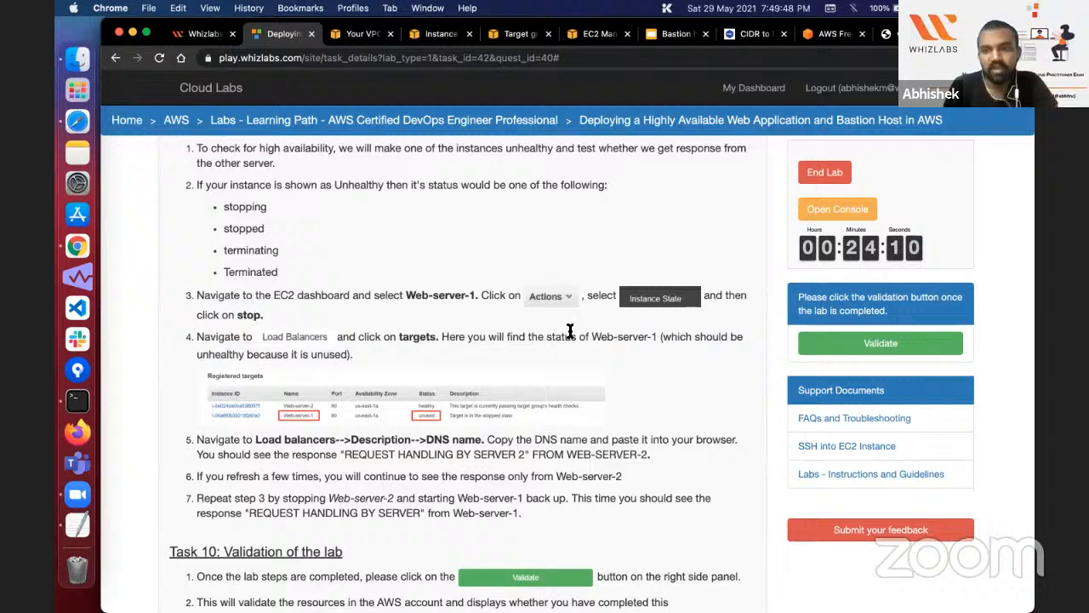
Step: Run the lab validation and check the overall status and the created EC2 instances and load balancer in the report
{"action": "left_click", "coordinate": [858, 356]}
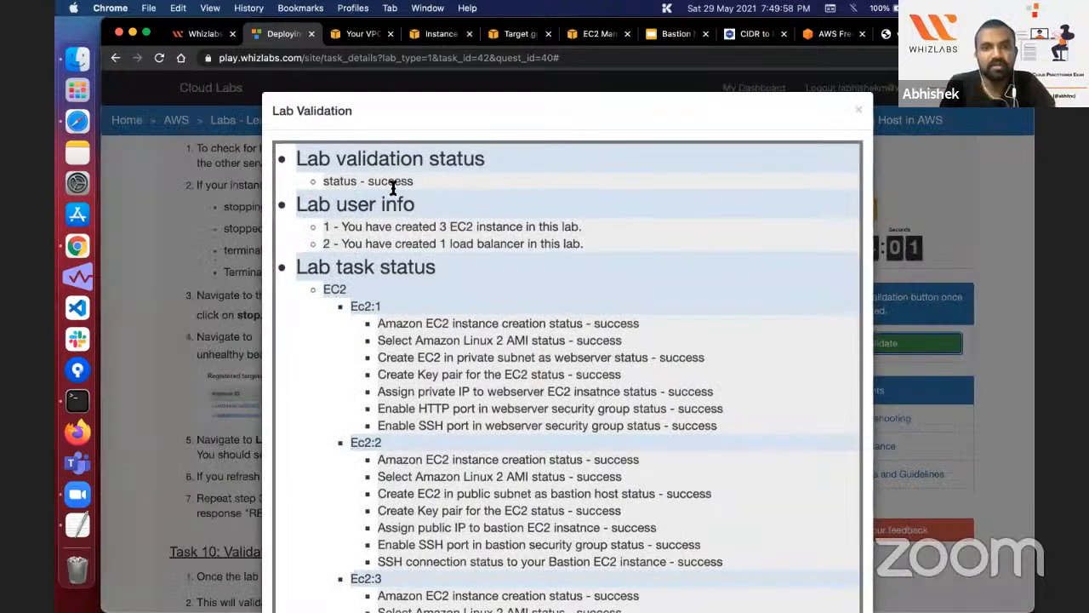
{"action": "double_click", "coordinate": [391, 181]}
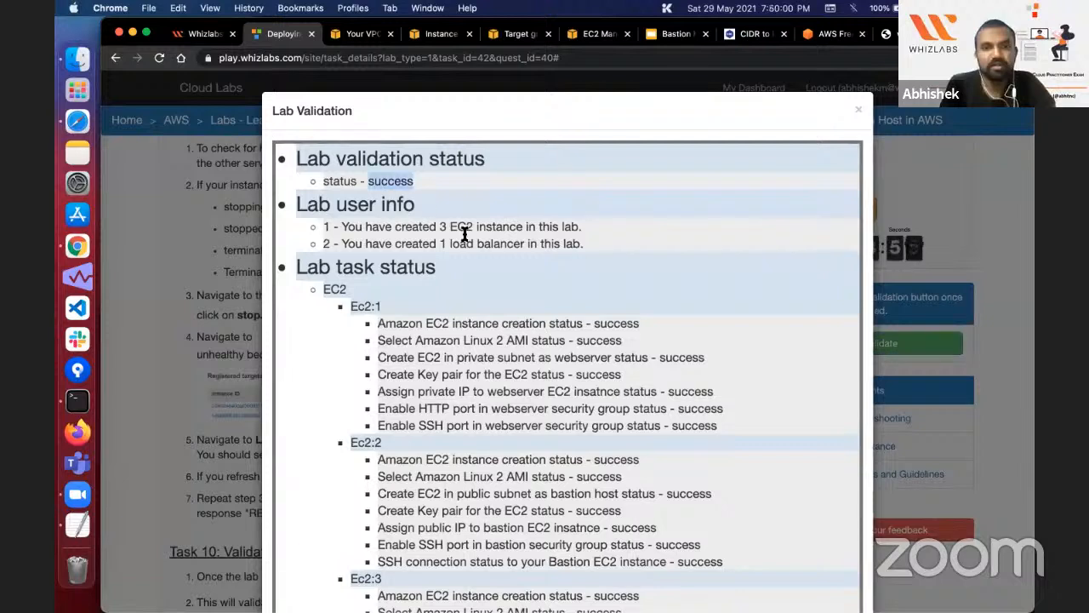
{"action": "double_click", "coordinate": [461, 226]}
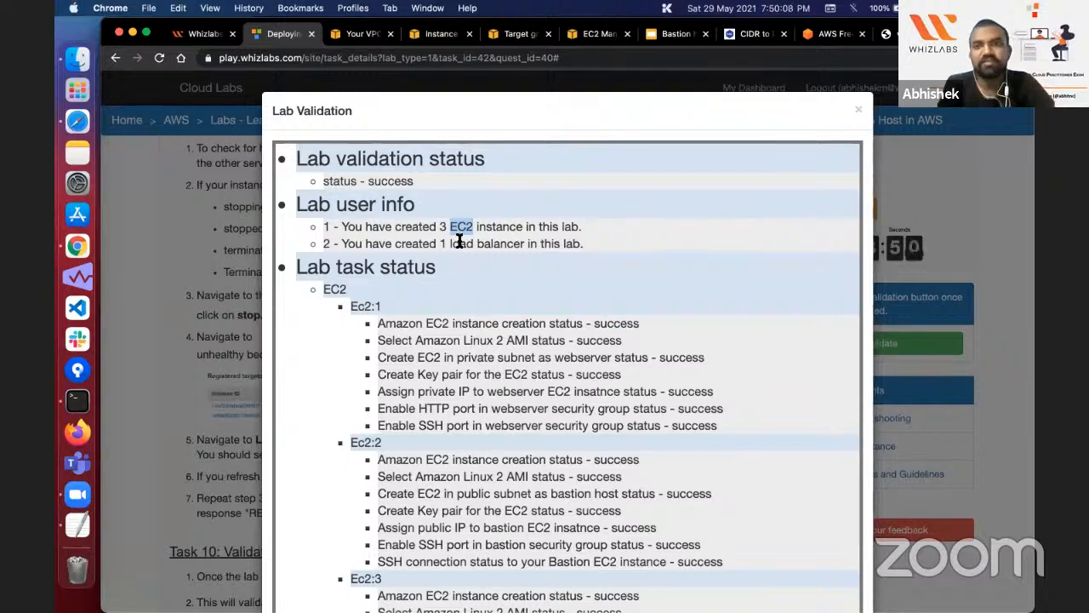
{"action": "double_click", "coordinate": [459, 243]}
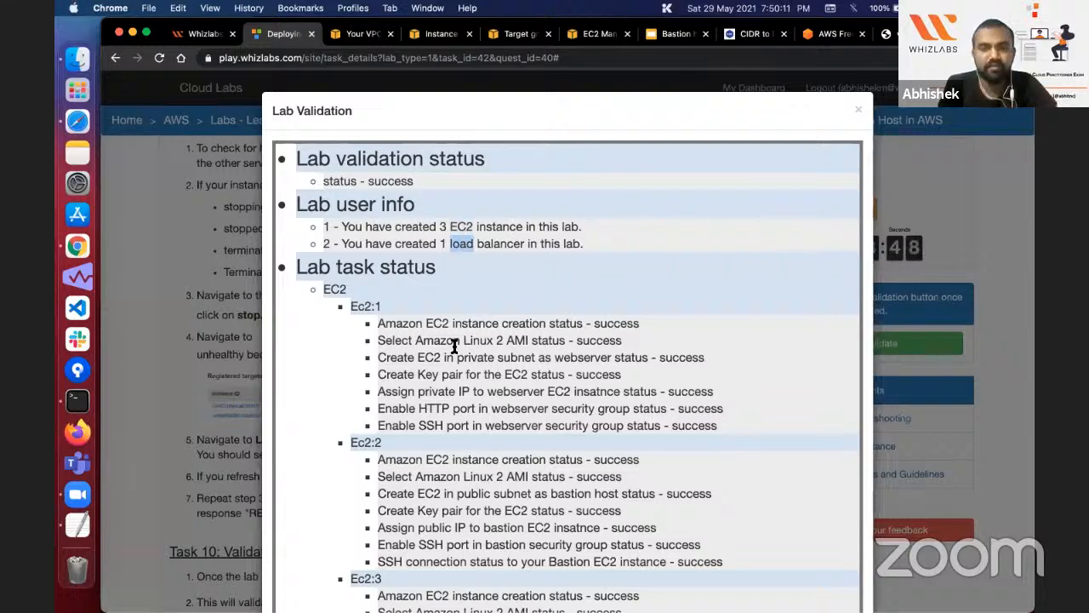
Step: Review the EC2 and load balancer task statuses in the Lab Validation report and close it
{"action": "scroll", "coordinate": [455, 346], "scroll_direction": "down", "scroll_amount": 10}
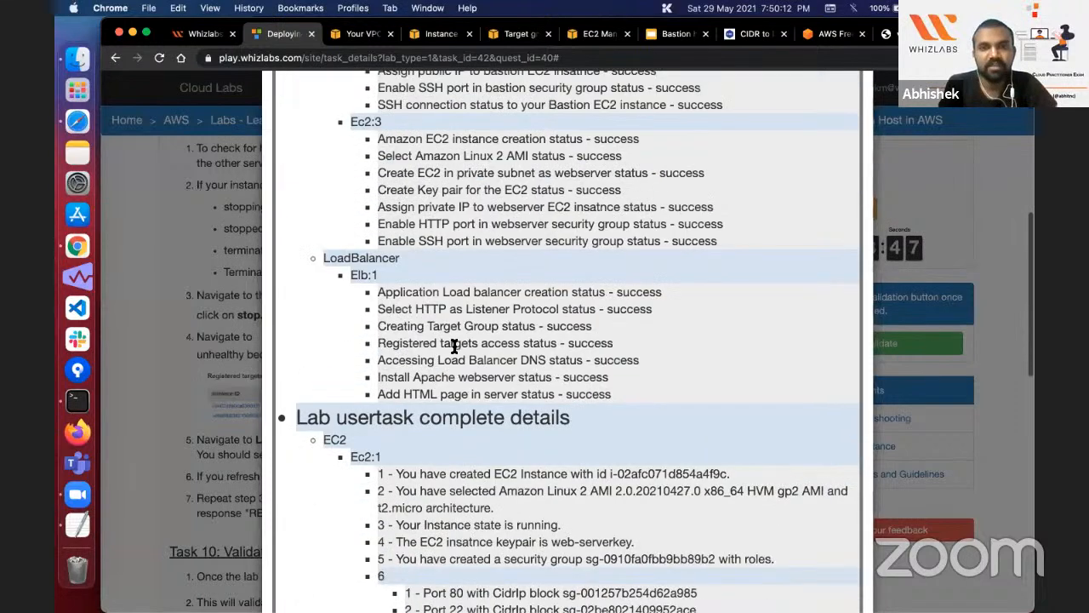
{"action": "scroll", "coordinate": [454, 347], "scroll_direction": "up", "scroll_amount": 15}
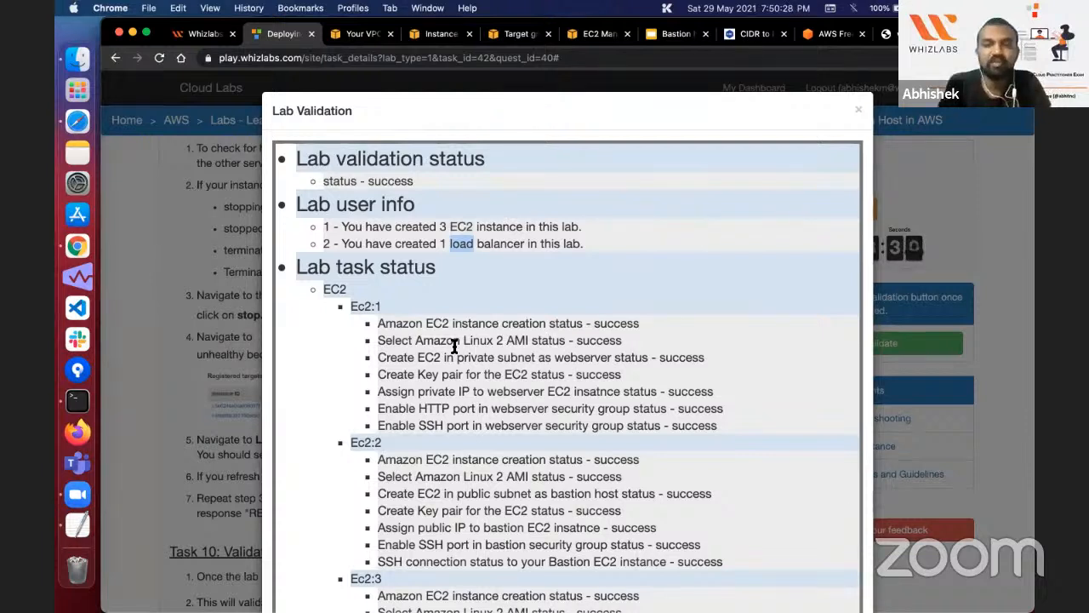
{"action": "left_click", "coordinate": [455, 407]}
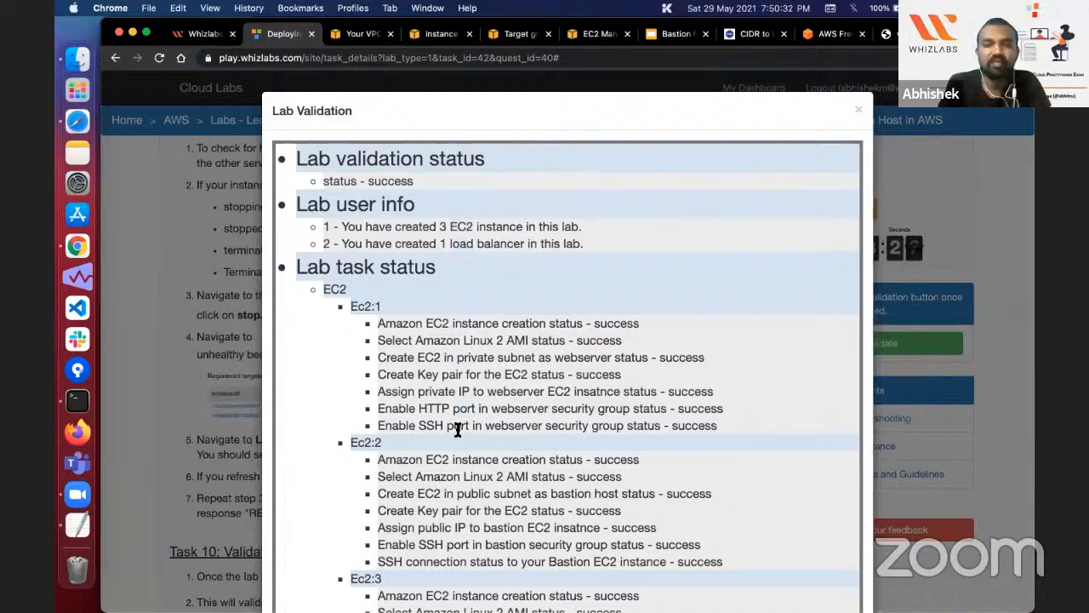
{"action": "double_click", "coordinate": [458, 426]}
{"action": "scroll", "coordinate": [457, 430], "scroll_direction": "down", "scroll_amount": 5}
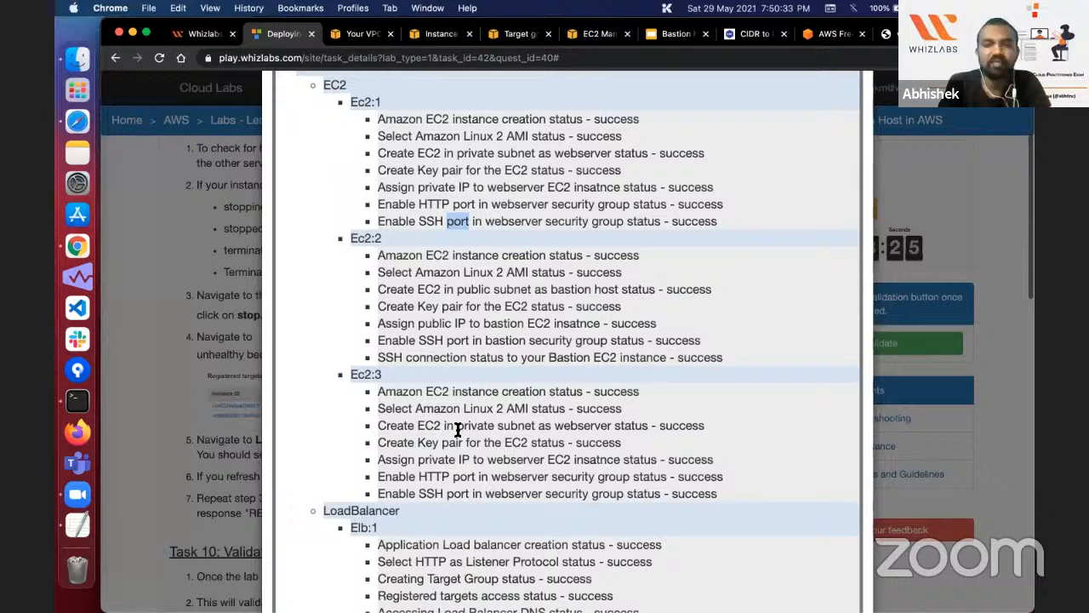
{"action": "scroll", "coordinate": [846, 175], "scroll_direction": "up", "scroll_amount": 7}
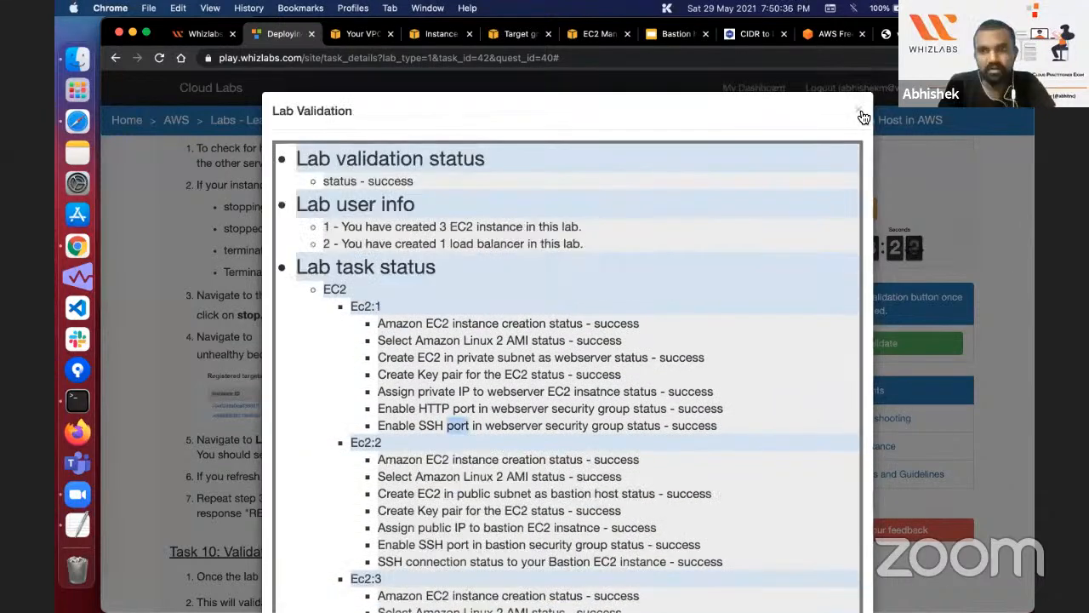
{"action": "left_click", "coordinate": [858, 112]}
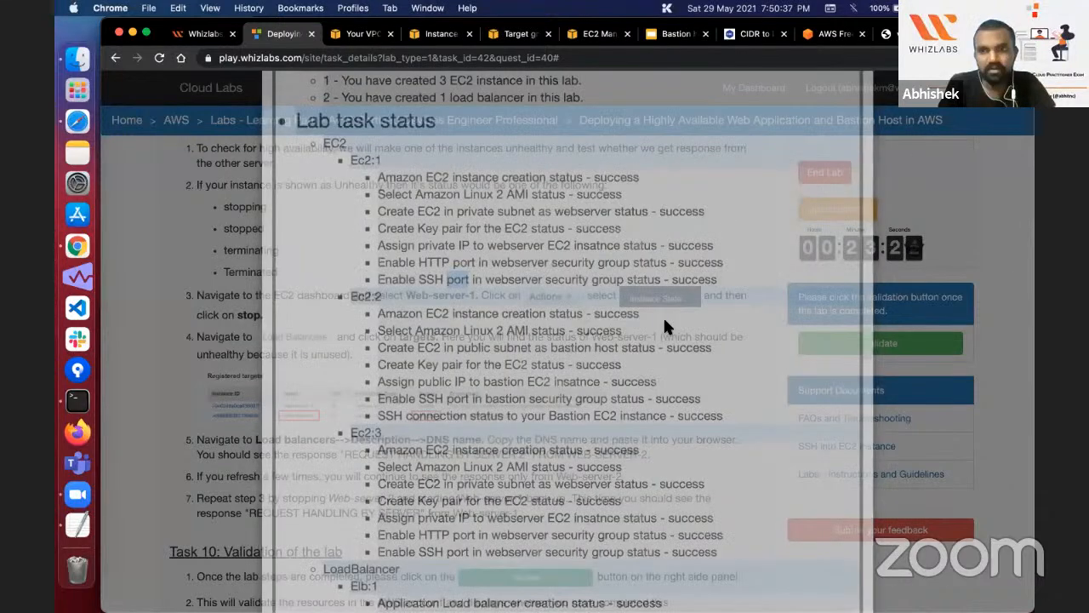
Step: Compare with the Task 10 sample validation output and read the lab's Completion and Conclusion section
{"action": "scroll", "coordinate": [665, 326], "scroll_direction": "down", "scroll_amount": 10}
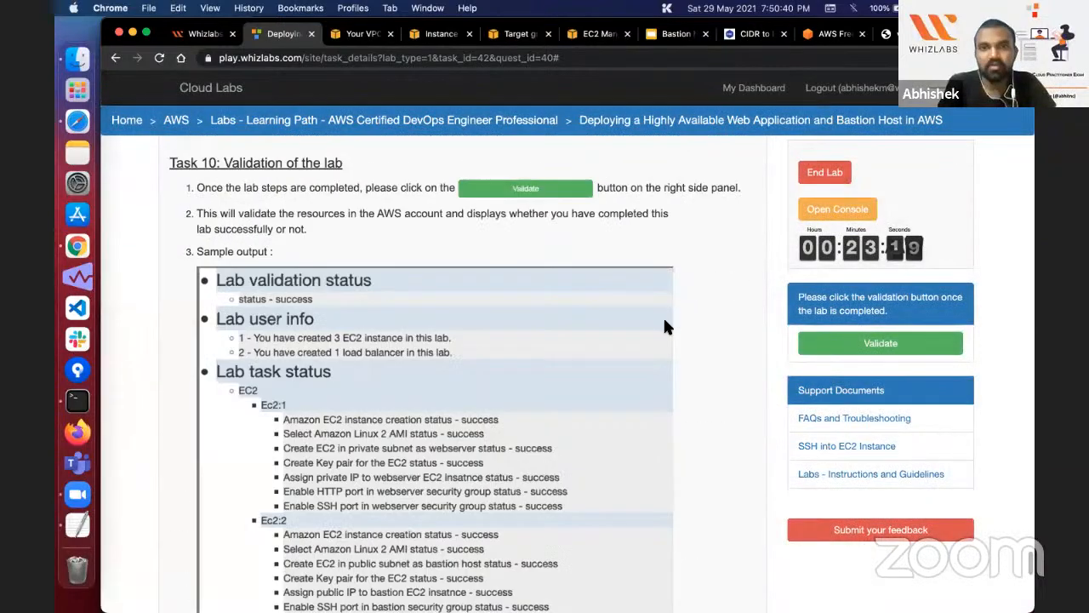
{"action": "scroll", "coordinate": [664, 326], "scroll_direction": "down", "scroll_amount": 2}
{"action": "scroll", "coordinate": [363, 352], "scroll_direction": "up", "scroll_amount": 12}
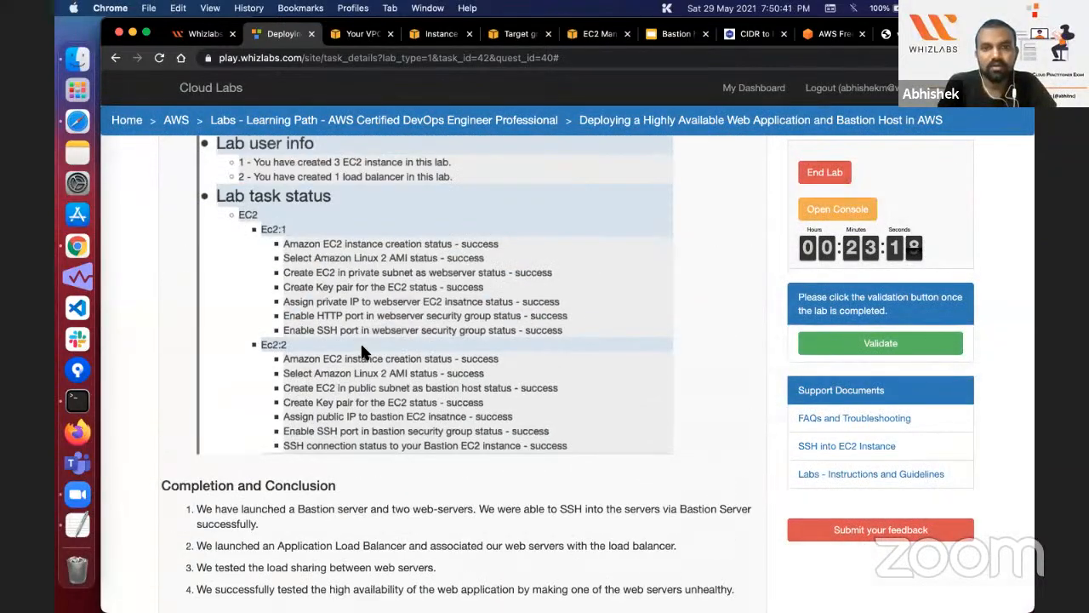
{"action": "scroll", "coordinate": [362, 352], "scroll_direction": "up", "scroll_amount": 3}
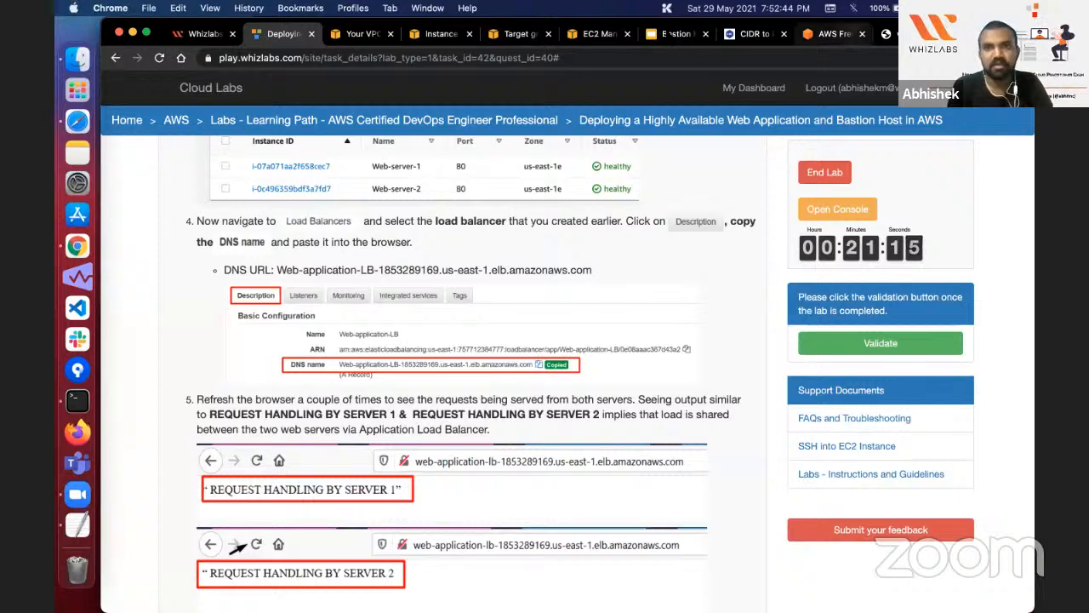
Step: Switch to the Bastion host webinar presentation in Google Slides and show the Q&A slide followed by the QUIZ TIME slide
{"action": "left_click", "coordinate": [673, 34]}
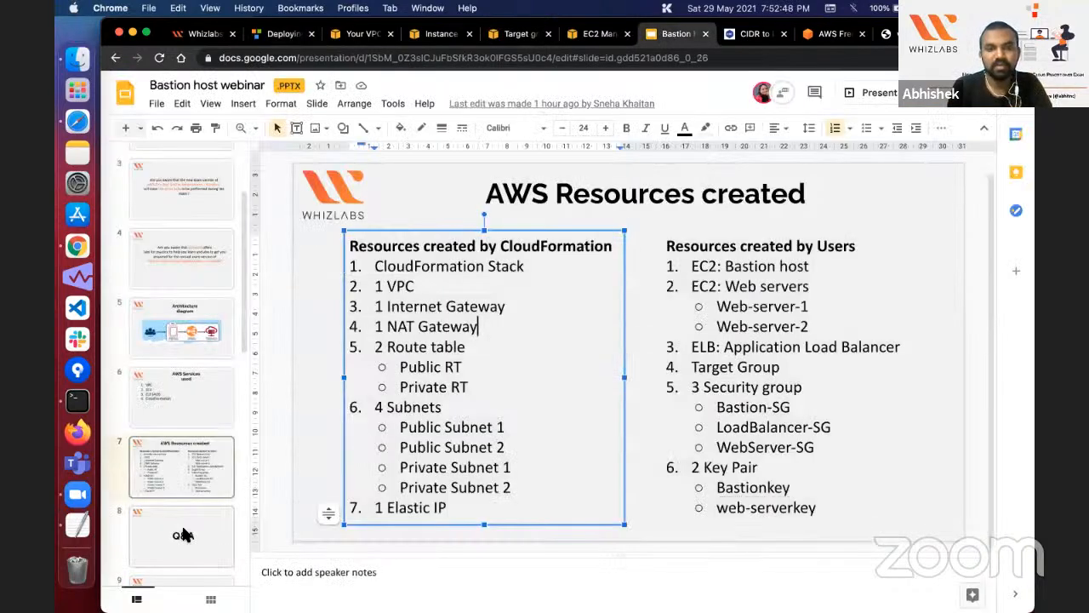
{"action": "left_click", "coordinate": [183, 534]}
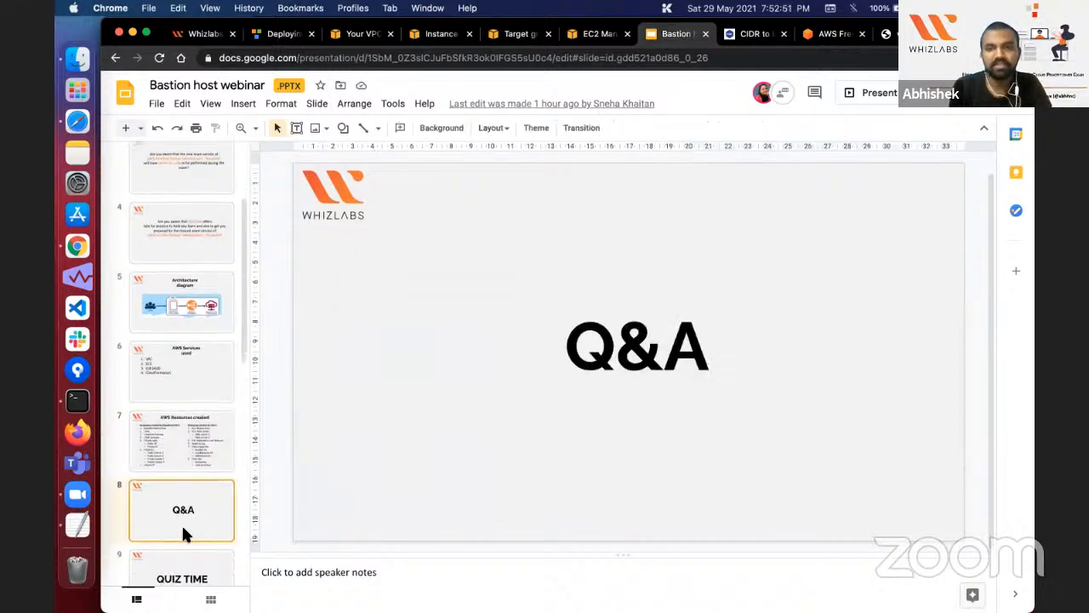
{"action": "scroll", "coordinate": [182, 529], "scroll_direction": "up", "scroll_amount": 1}
{"action": "scroll", "coordinate": [183, 529], "scroll_direction": "down", "scroll_amount": 1}
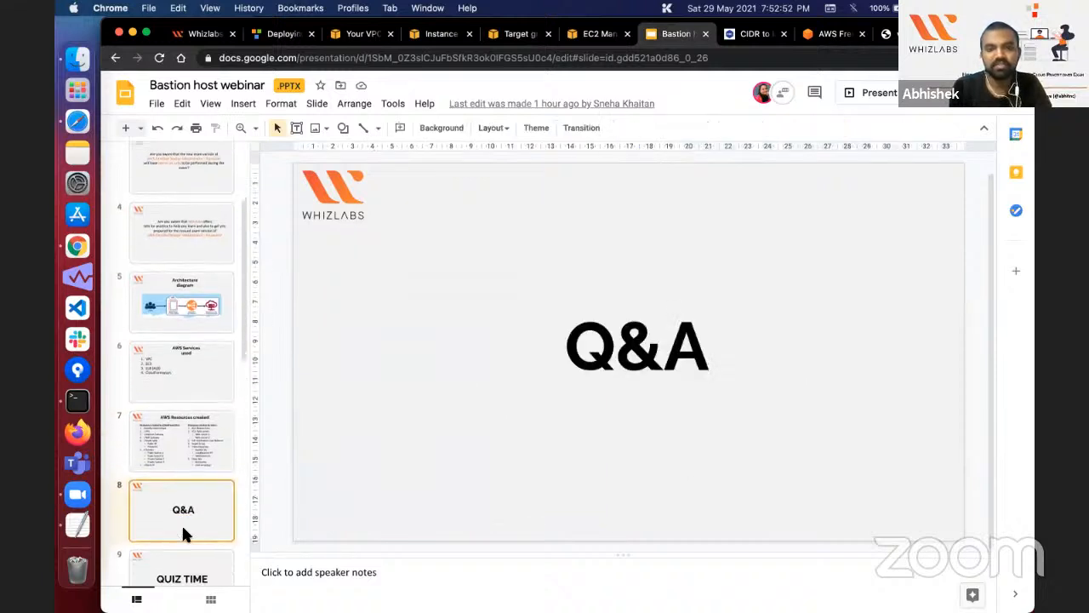
{"action": "left_click", "coordinate": [192, 581]}
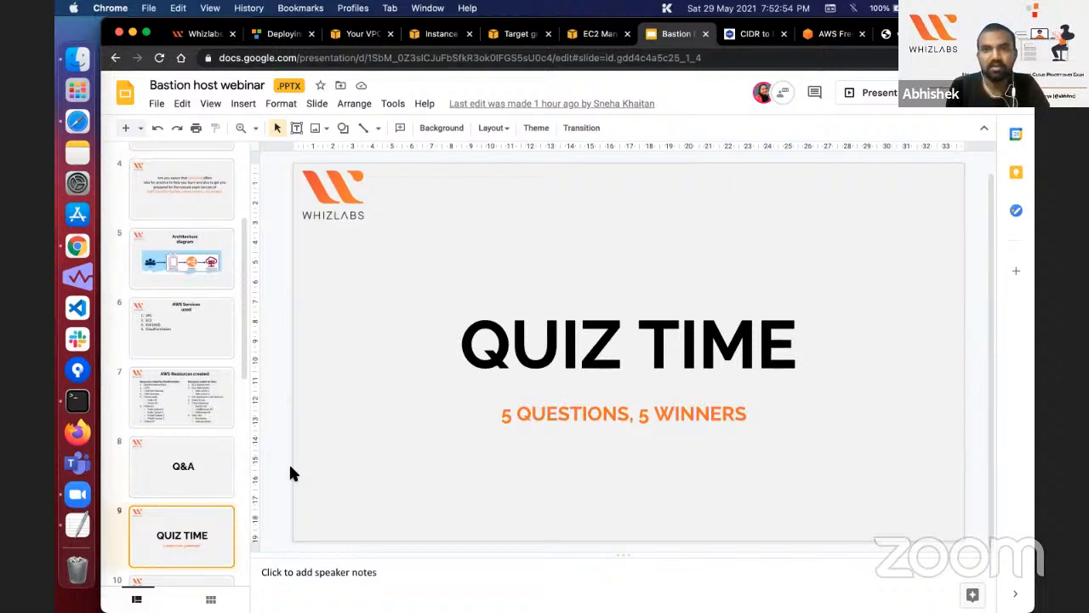